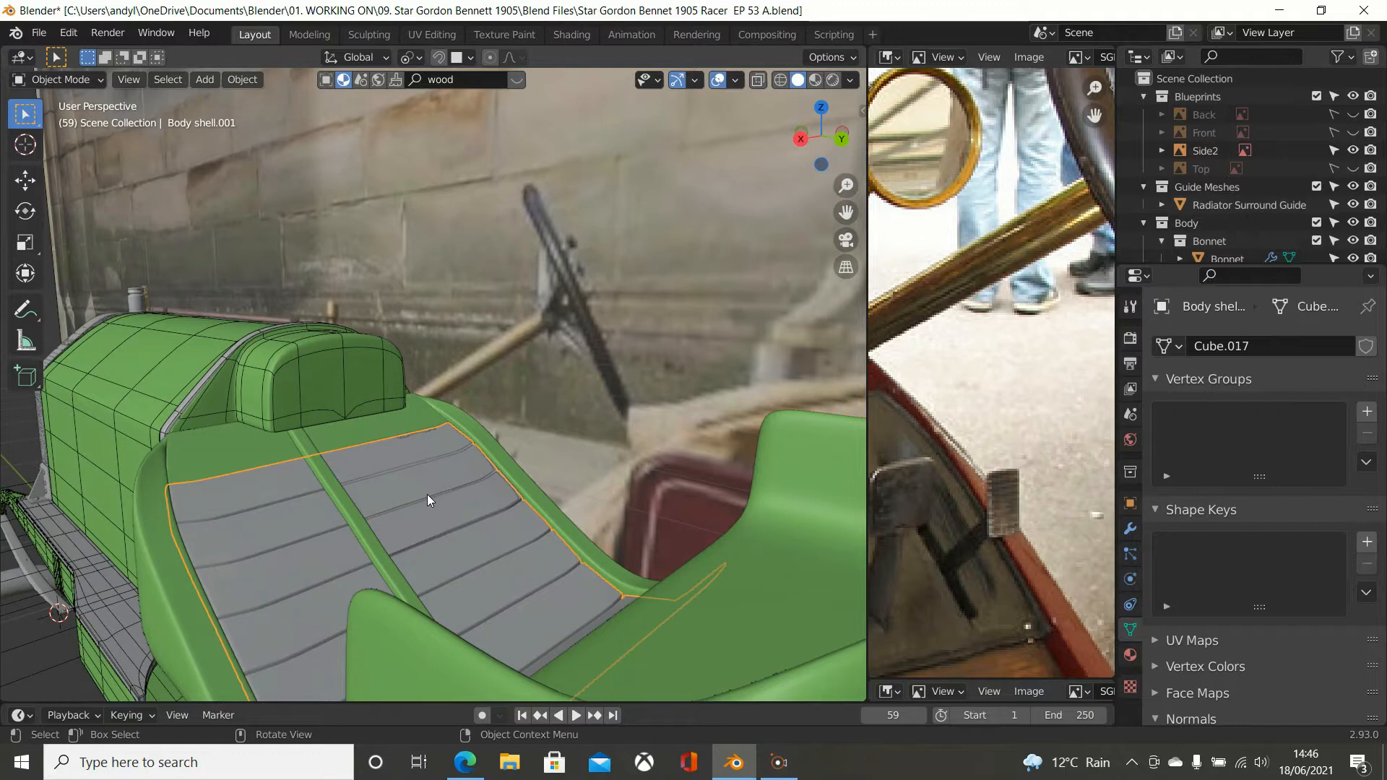
# Step: Widen the reference image area and examine the pedals, floor slots and steering column base in SGB Interior.jpg against the modelled floor plate
pyautogui.scroll(2, 471, 484)
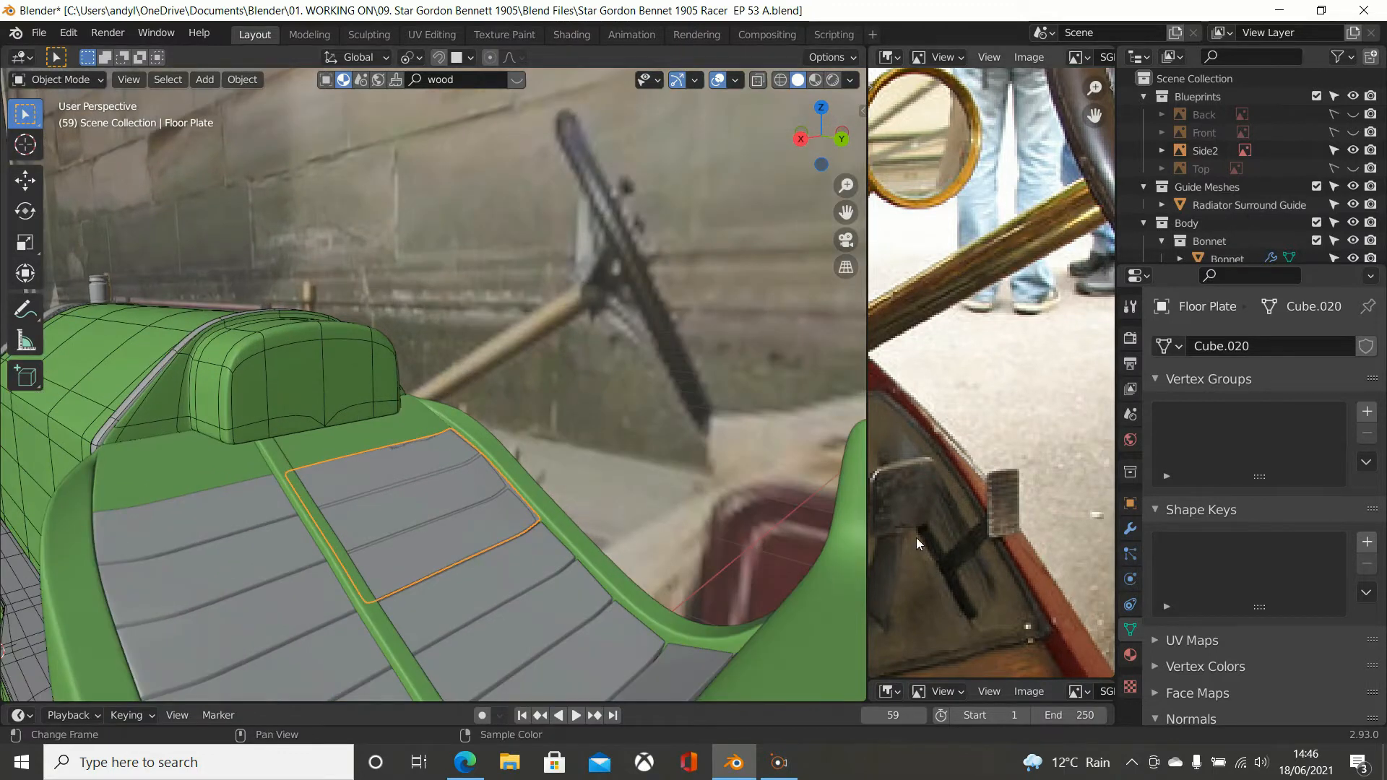
pyautogui.moveTo(865, 526); pyautogui.dragTo(567, 526)
pyautogui.scroll(3, 805, 510)
pyautogui.moveTo(851, 506); pyautogui.dragTo(1110, 365, button='middle')
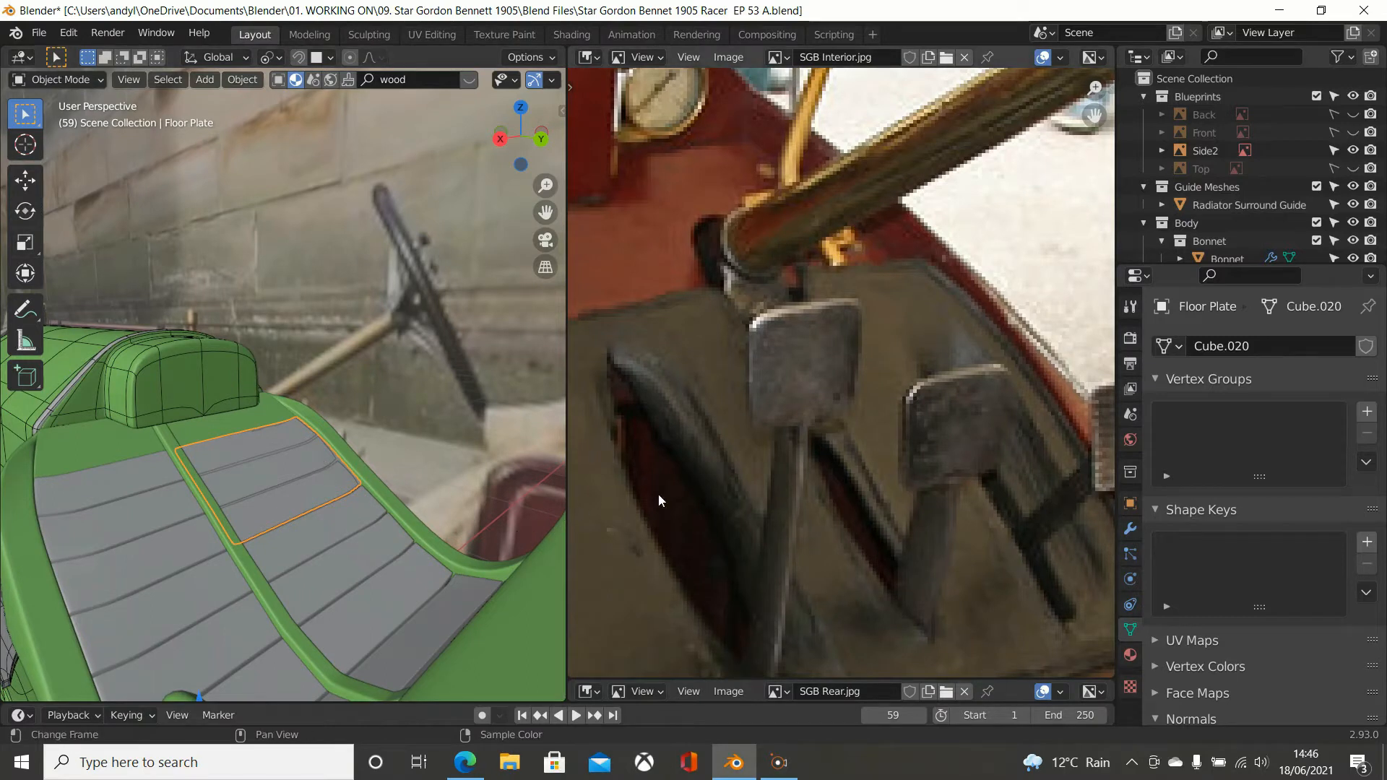
pyautogui.scroll(-5, 842, 542)
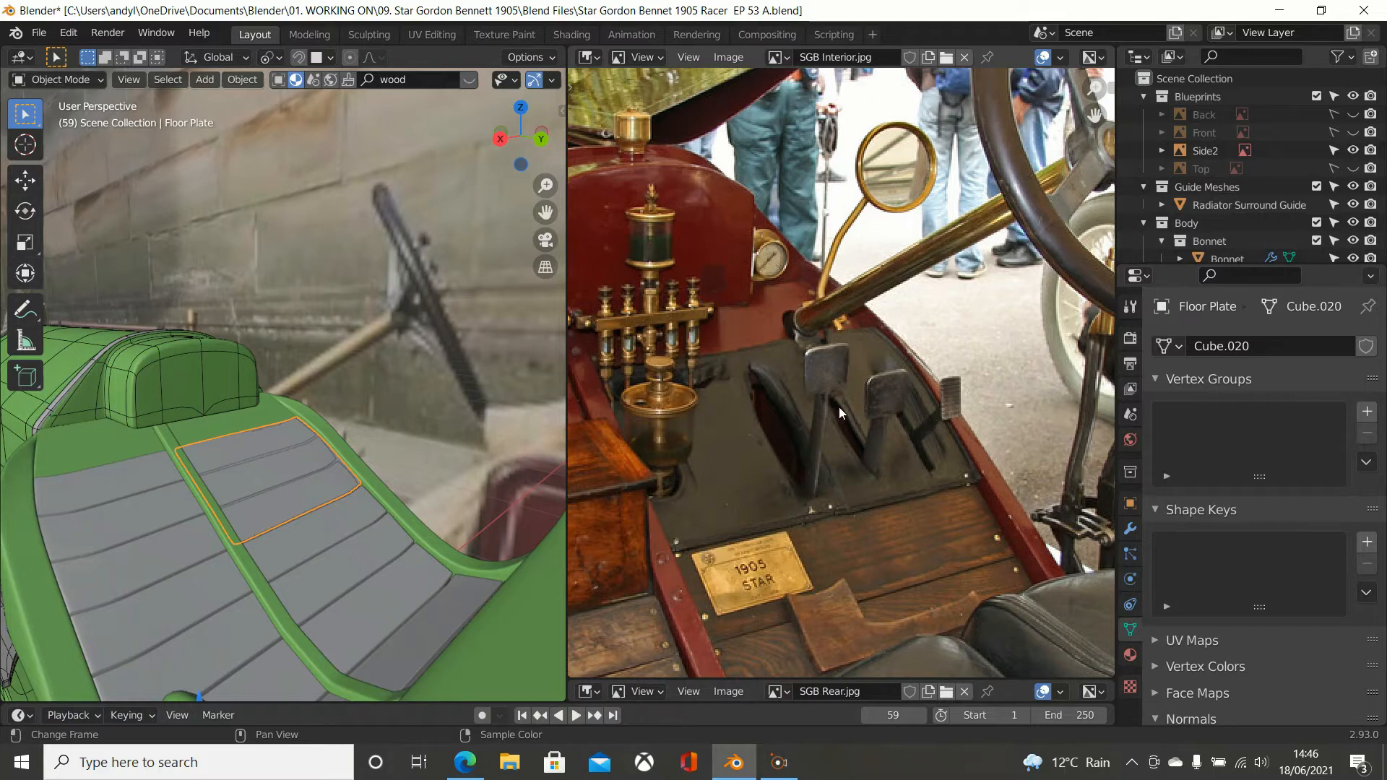
pyautogui.scroll(3, 916, 393)
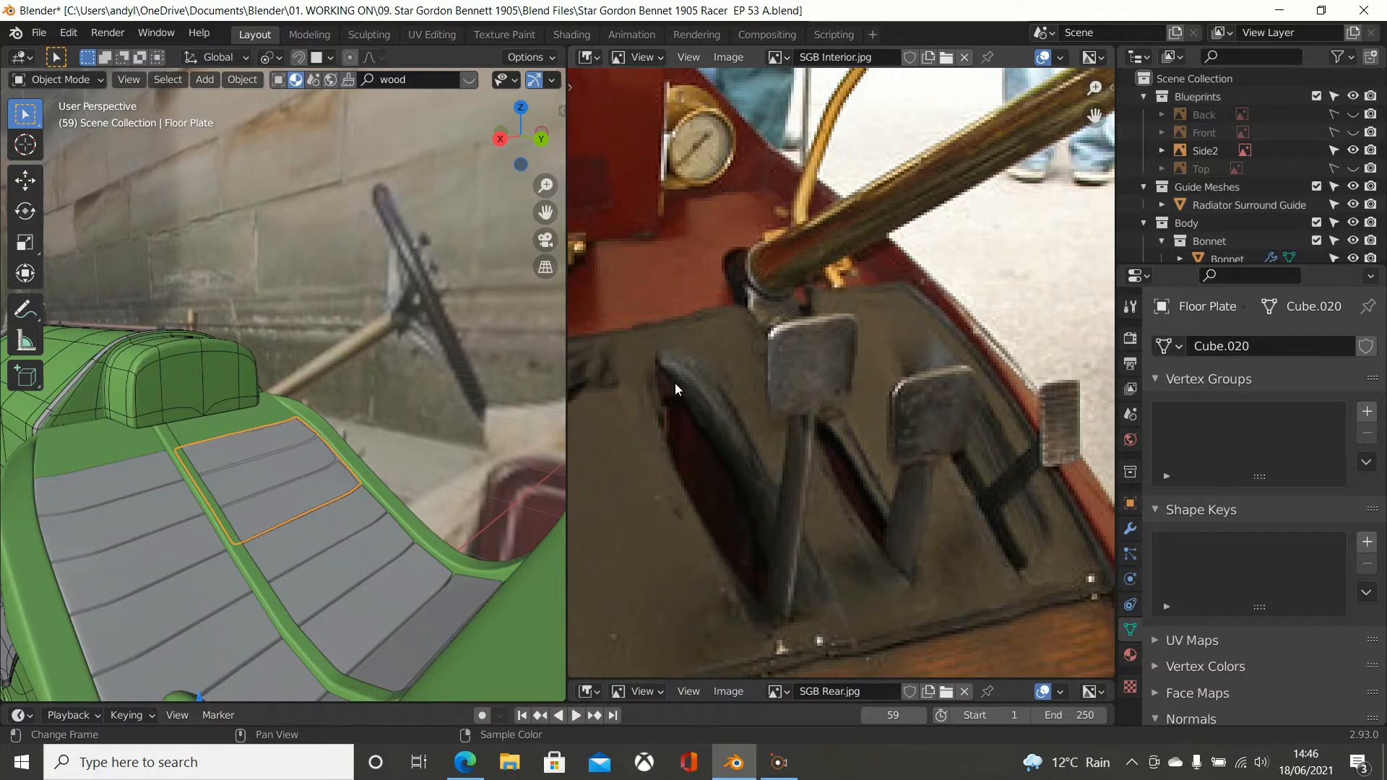
pyautogui.scroll(-1, 787, 549)
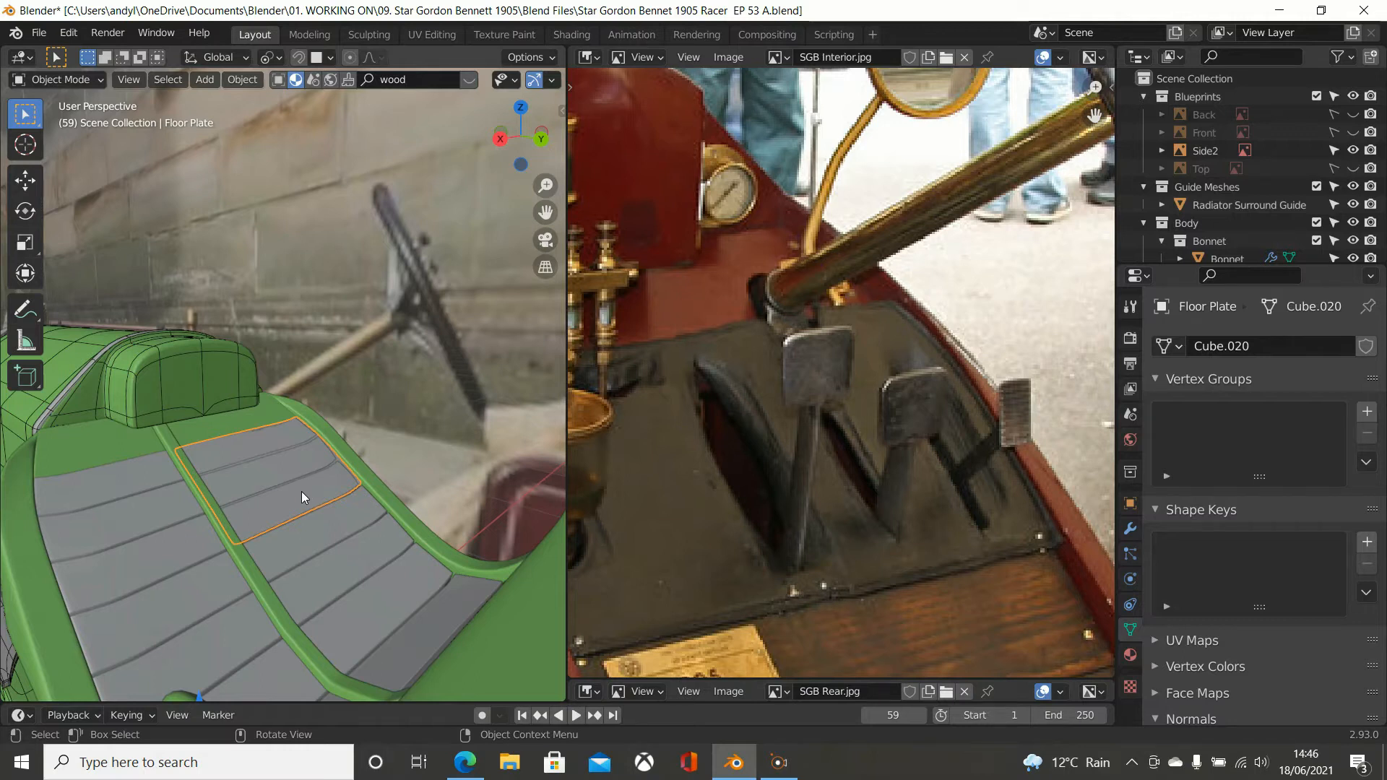
pyautogui.scroll(3, 384, 524)
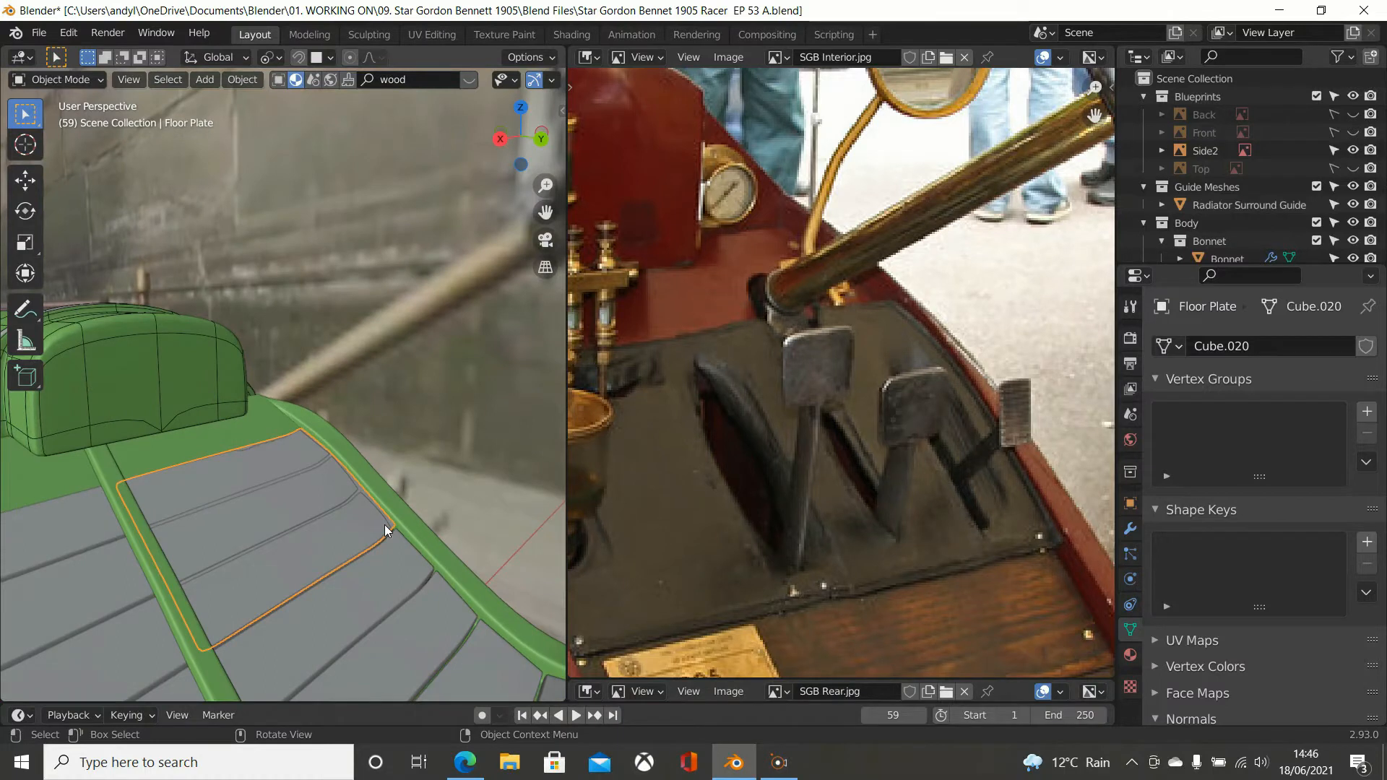
pyautogui.scroll(-2, 385, 524)
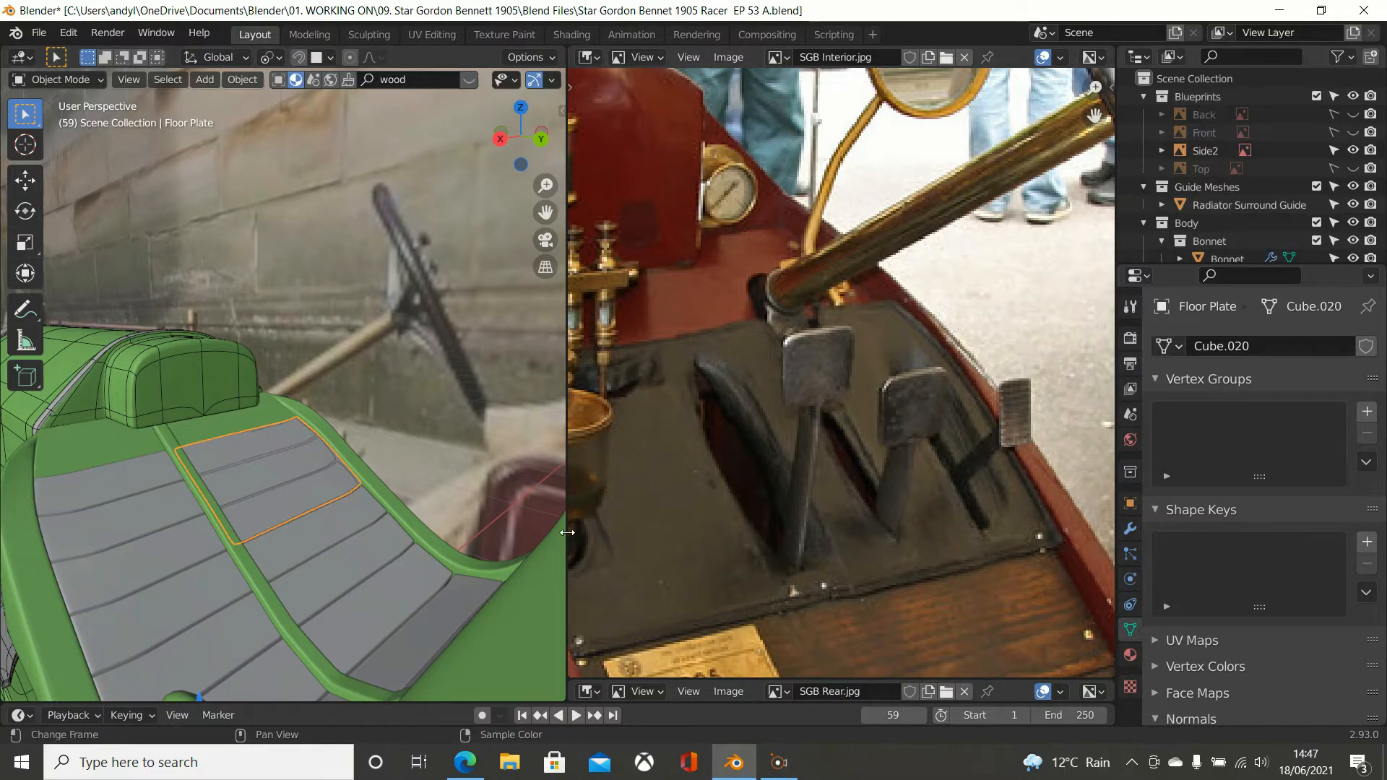
pyautogui.scroll(-3, 449, 463)
pyautogui.scroll(1, 449, 462)
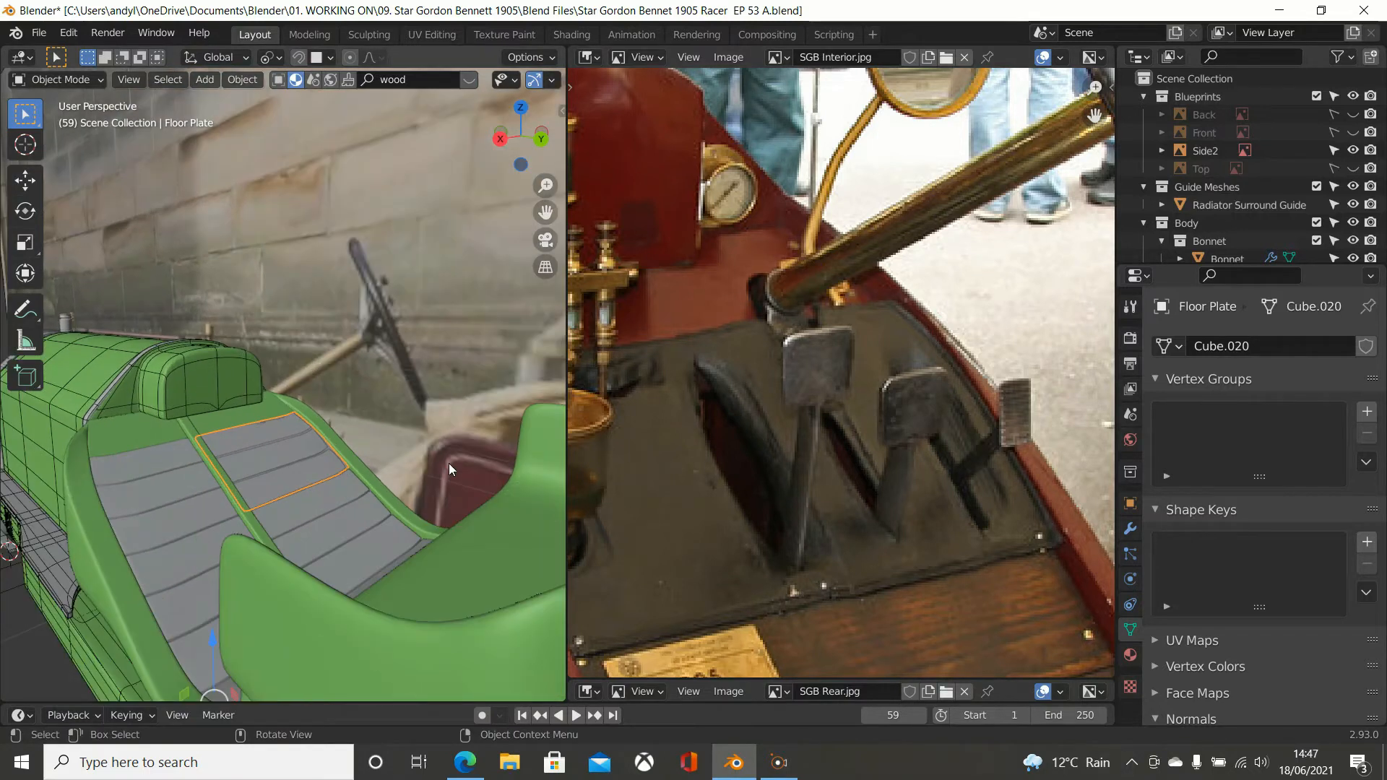
pyautogui.scroll(-1, 449, 462)
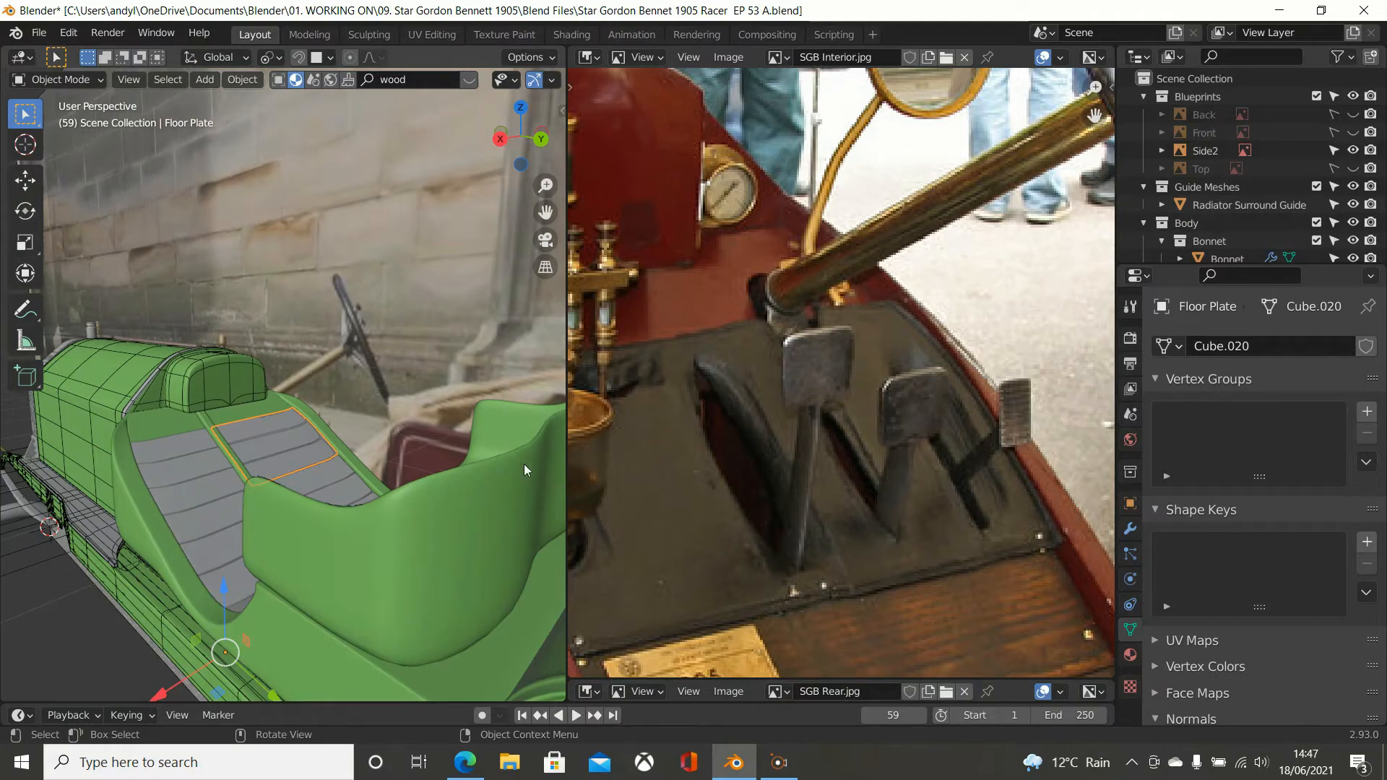
# Step: Select the Side2 blueprint image and widen the 3D viewport over the reference photo area
pyautogui.click(414, 366)
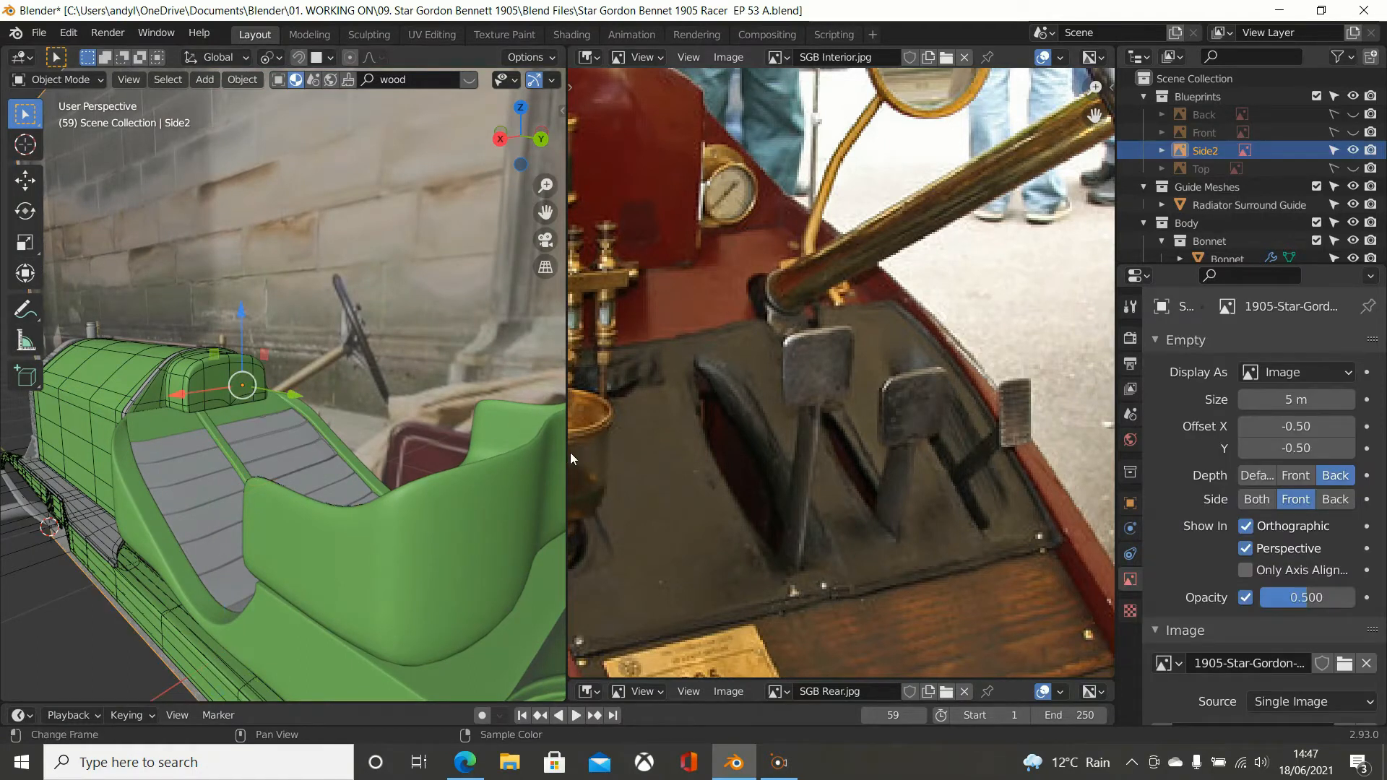
pyautogui.moveTo(568, 452); pyautogui.dragTo(1204, 437)
pyautogui.scroll(2, 895, 427)
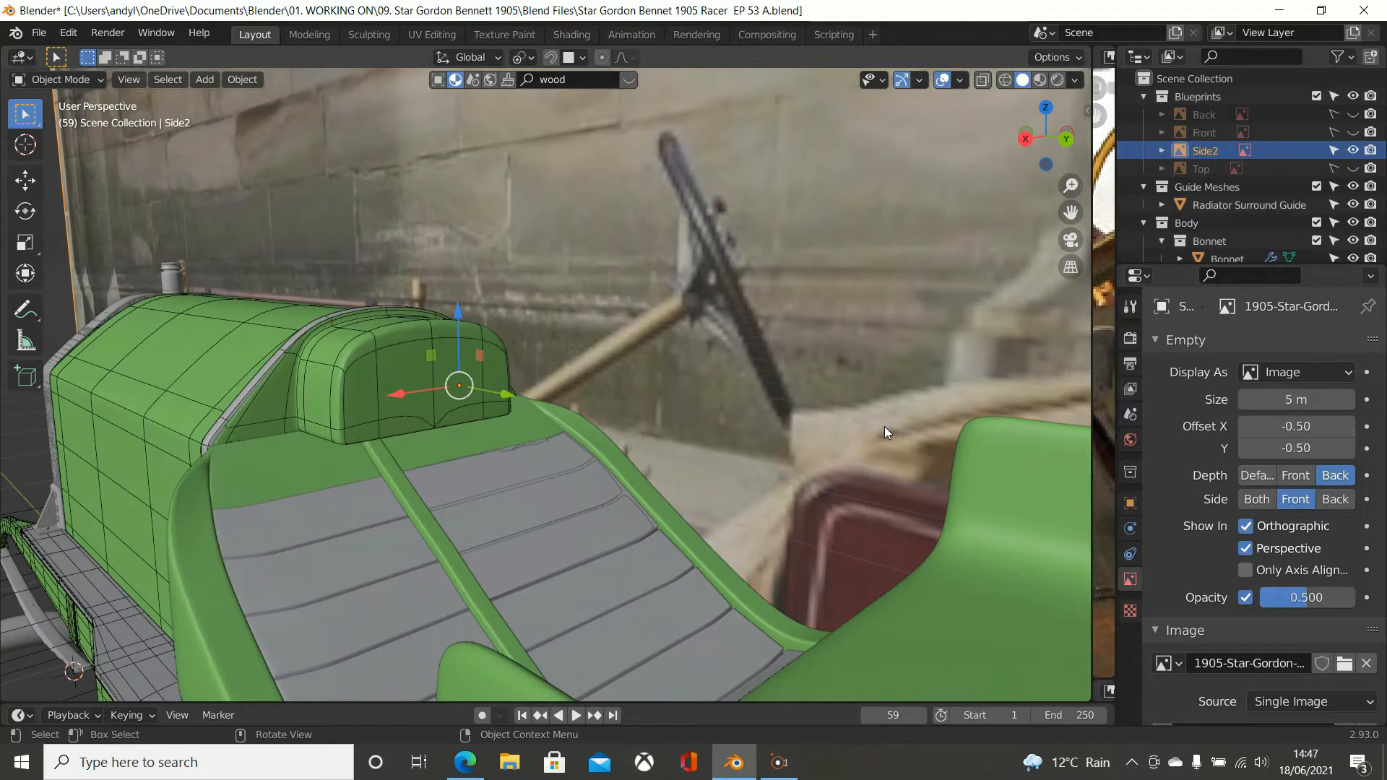
# Step: In the right orthographic view, place the 3D cursor on the steering column shown in the side reference photo
pyautogui.press('KP_3')
pyautogui.scroll(-4, 857, 422)
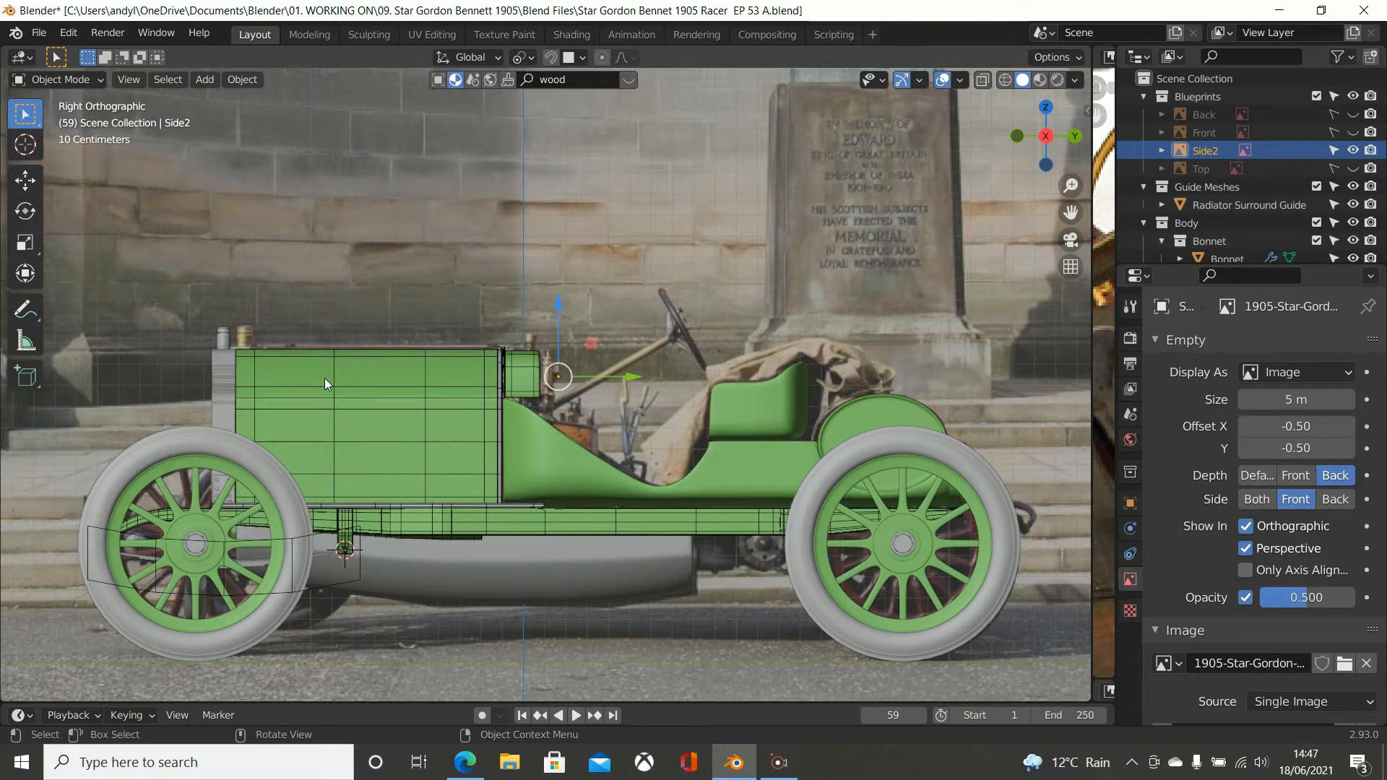
pyautogui.scroll(2, 260, 392)
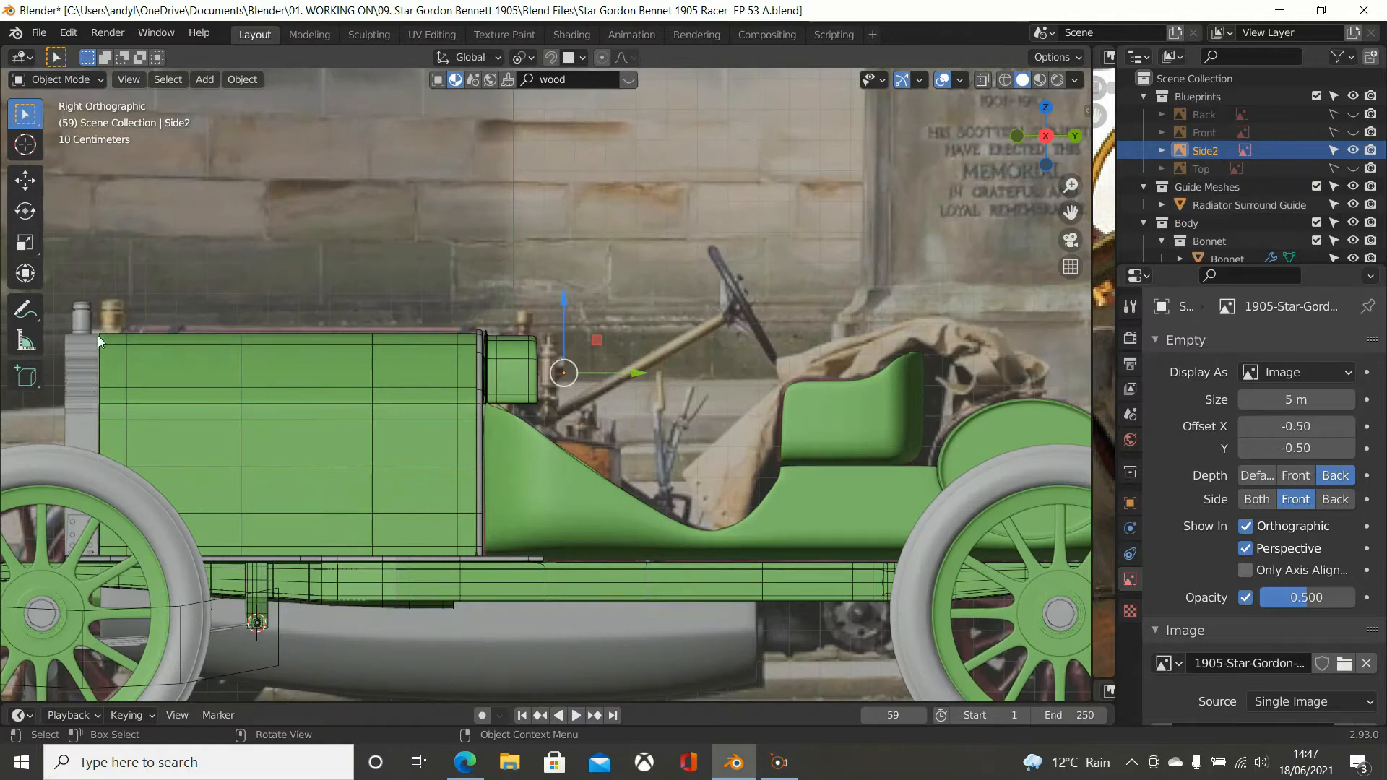
pyautogui.scroll(-2, 208, 313)
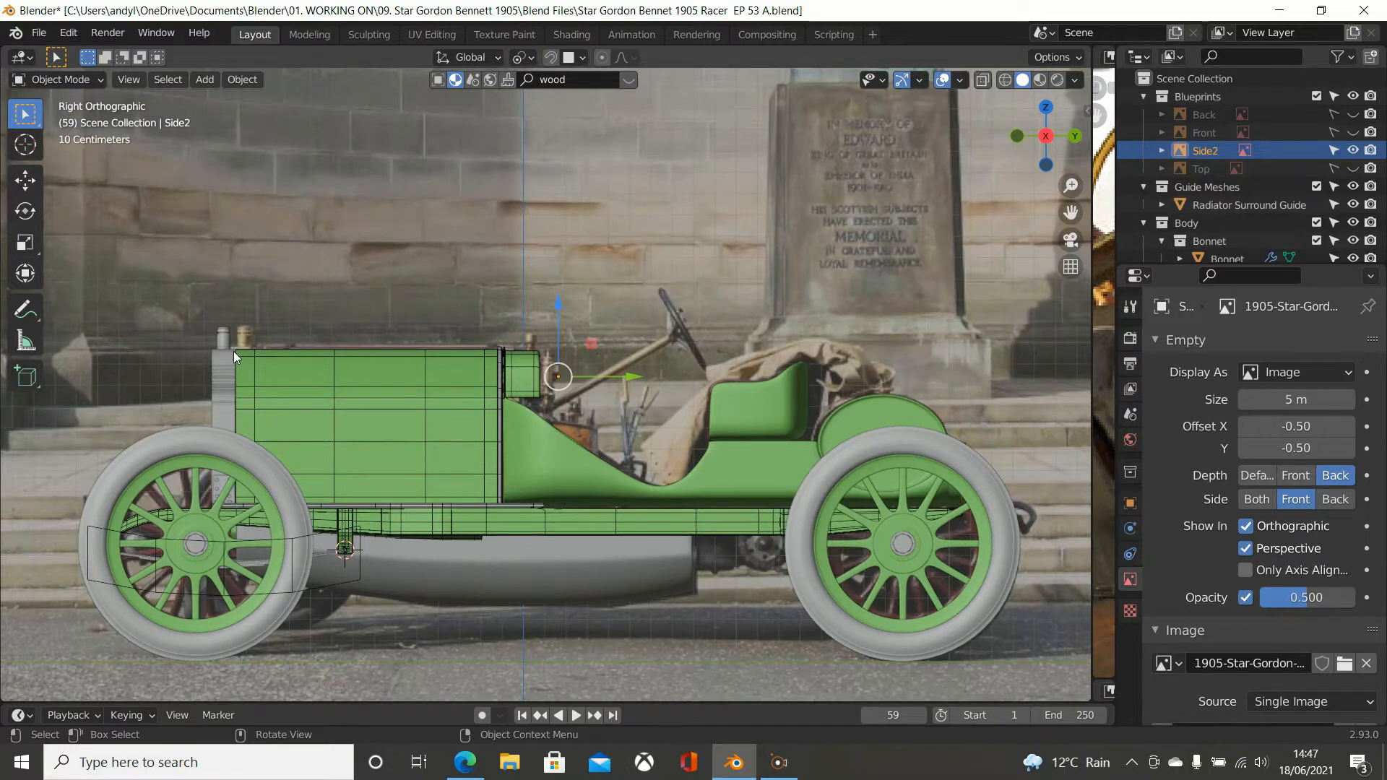
pyautogui.scroll(2, 233, 351)
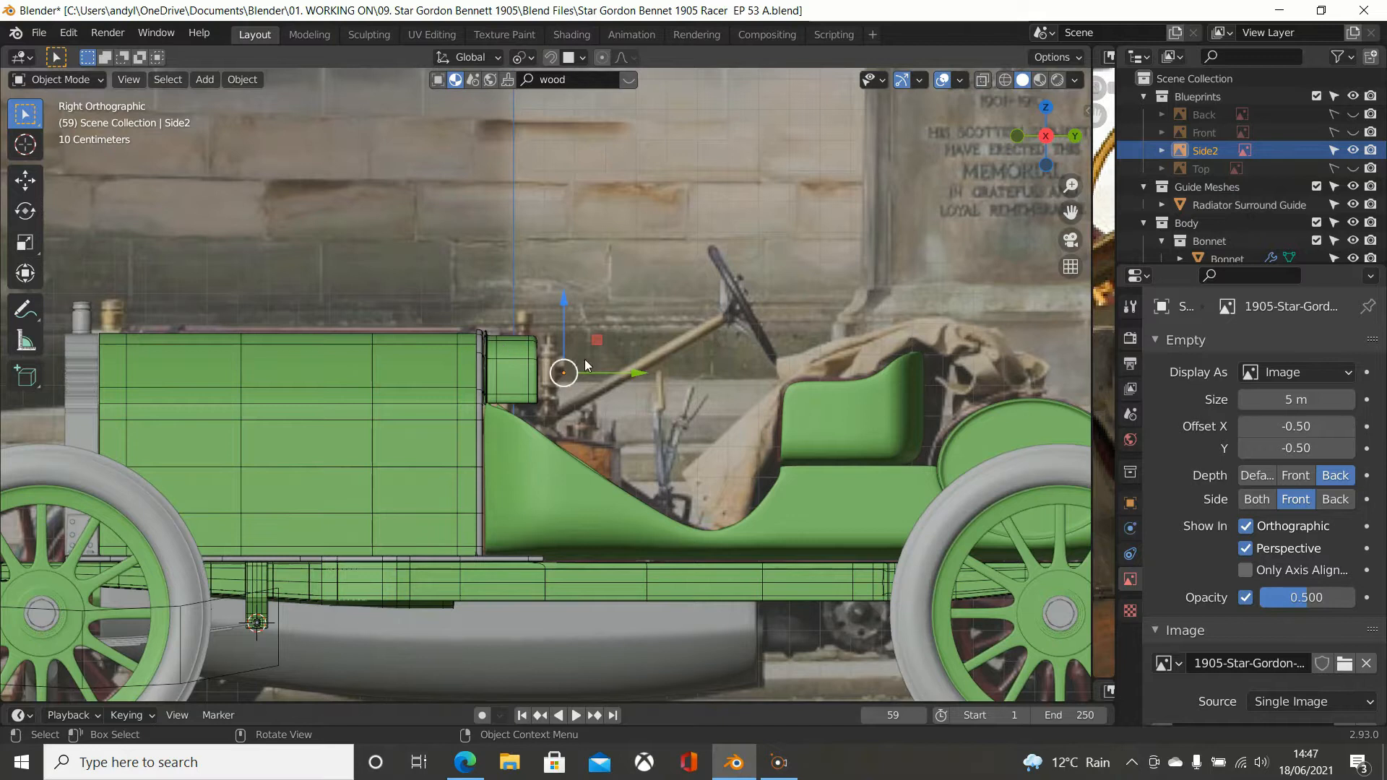
pyautogui.scroll(-1, 617, 379)
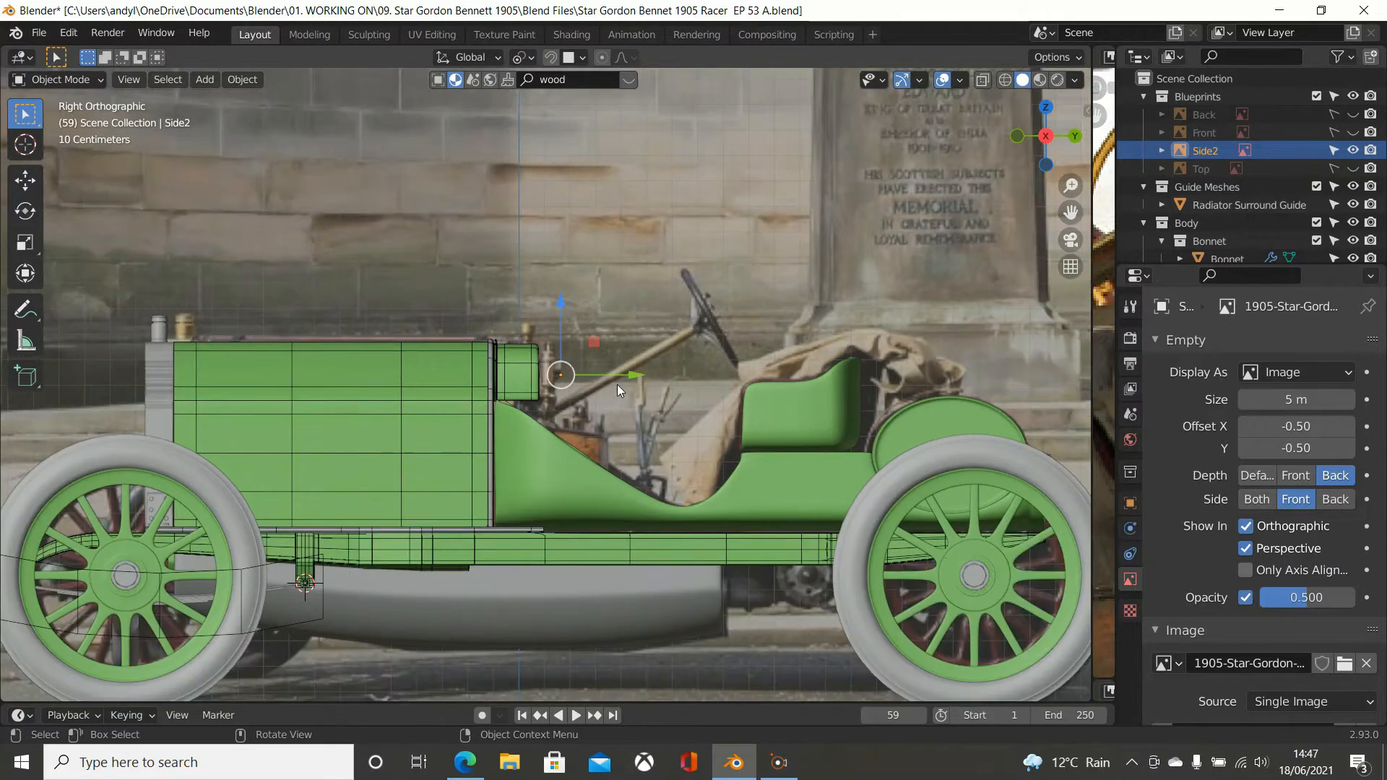
pyautogui.scroll(-2, 610, 397)
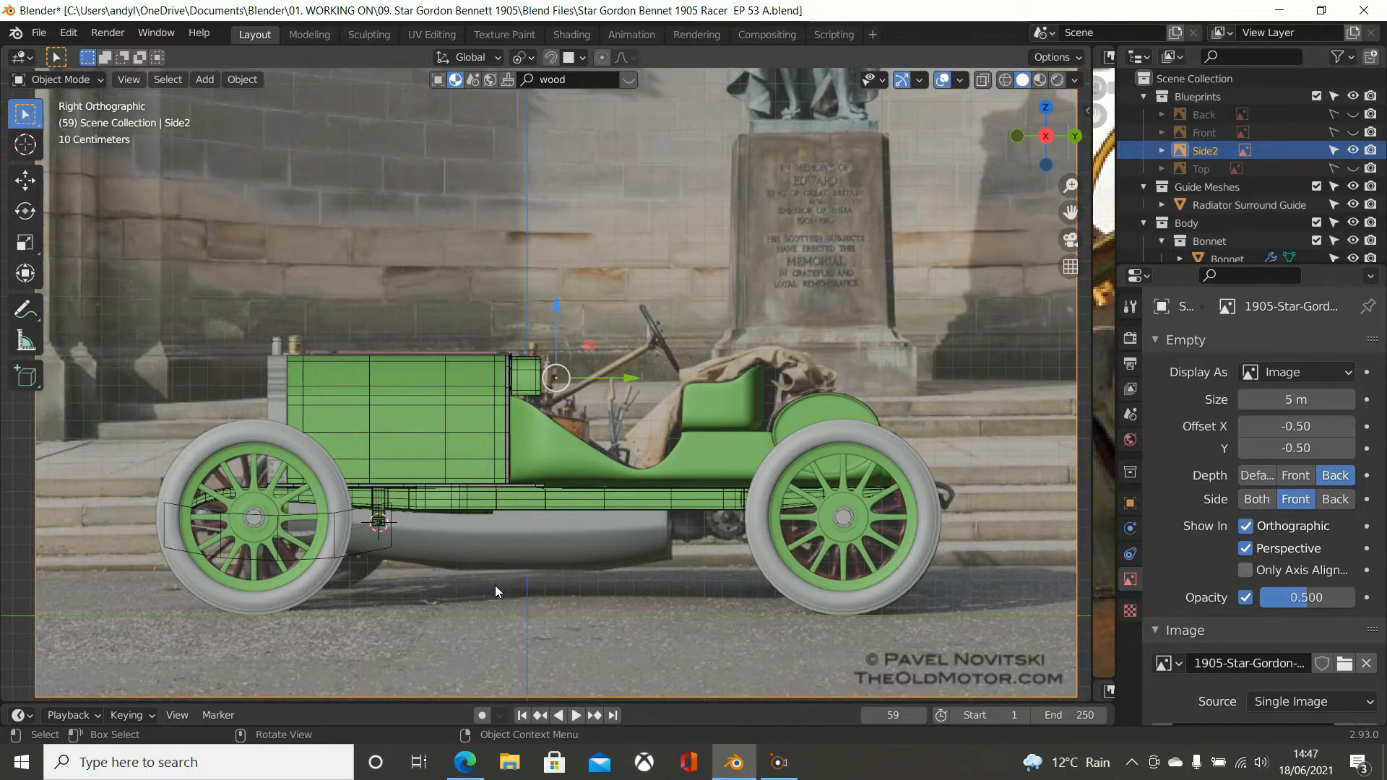
pyautogui.scroll(-2, 649, 621)
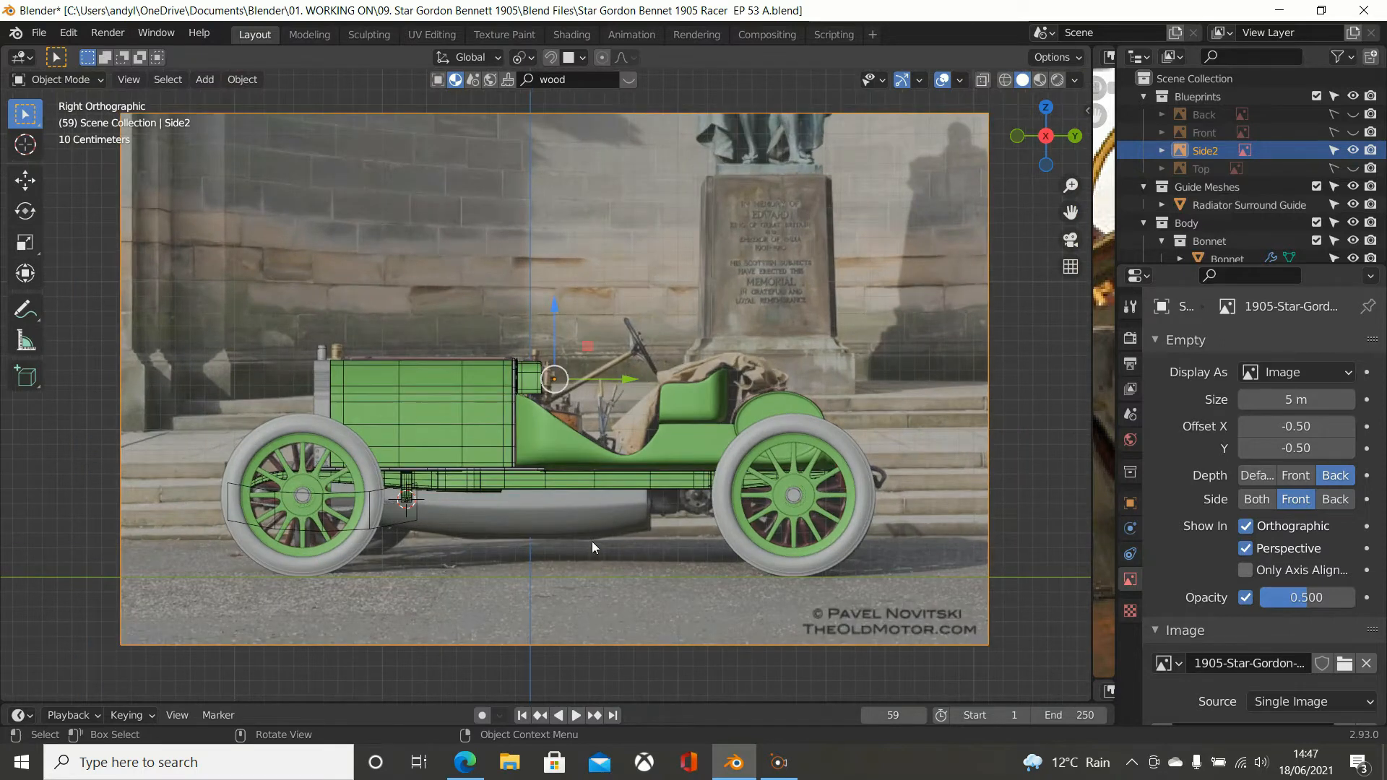
pyautogui.keyDown('shift'); pyautogui.rightClick(587, 374); pyautogui.keyUp('shift')
pyautogui.scroll(1, 596, 348)
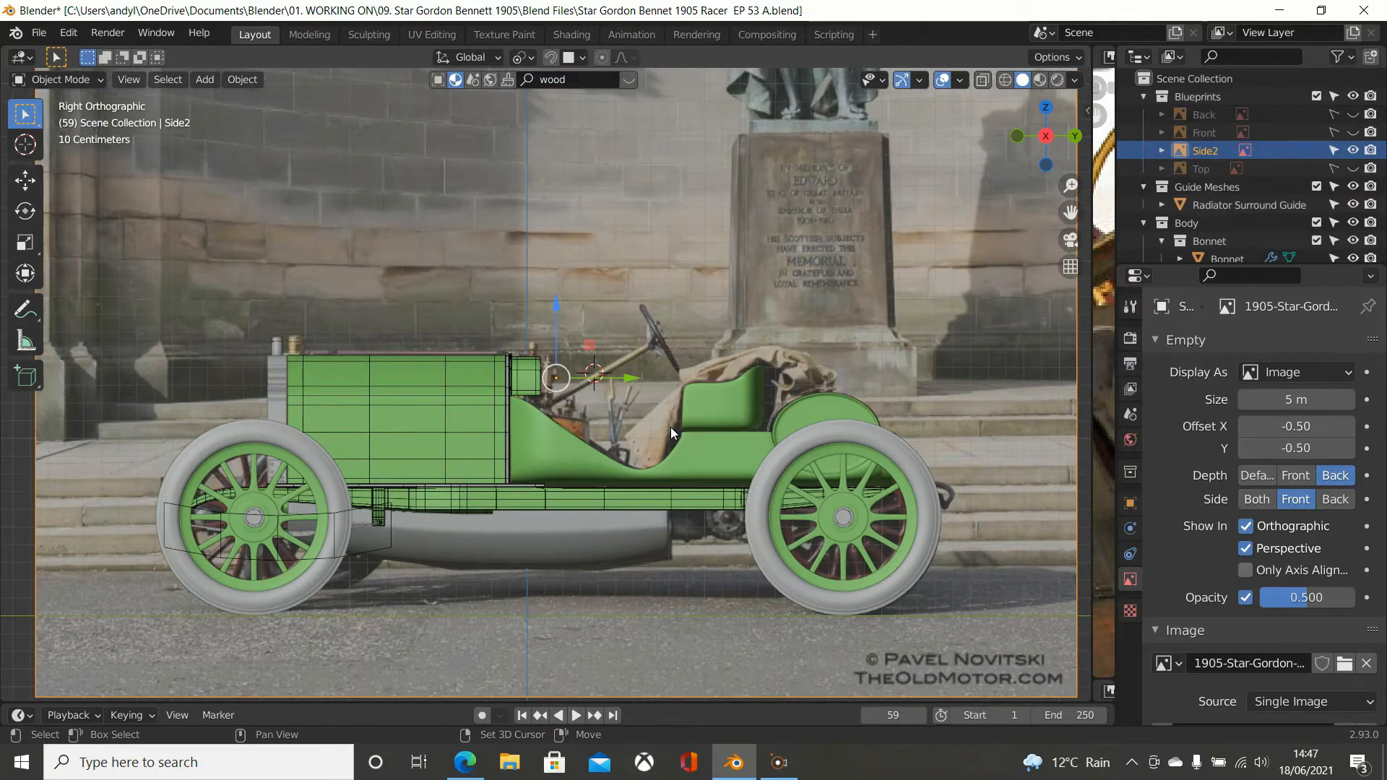
# Step: Add a mesh cylinder at the 3D cursor and open its creation settings
pyautogui.hotkey('shift', 'a')
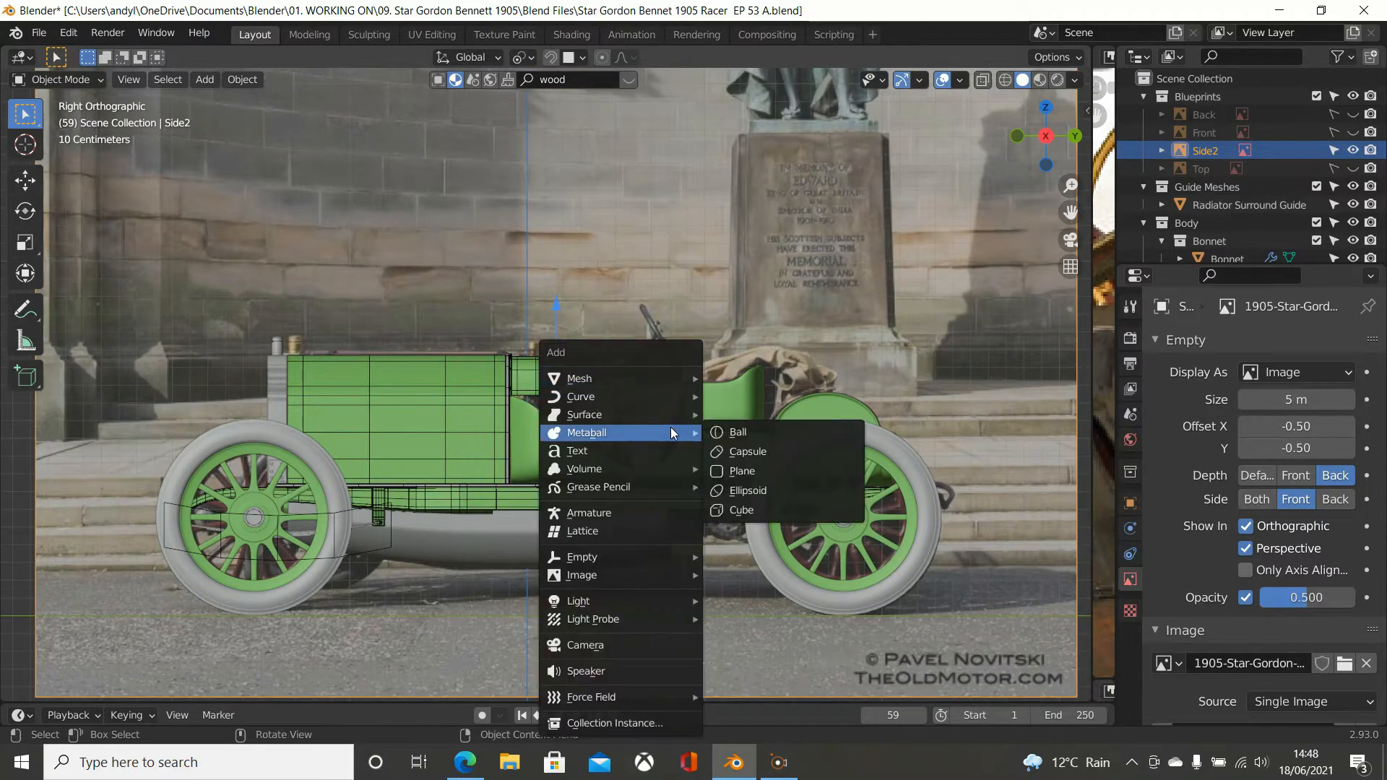
pyautogui.moveTo(666, 379)
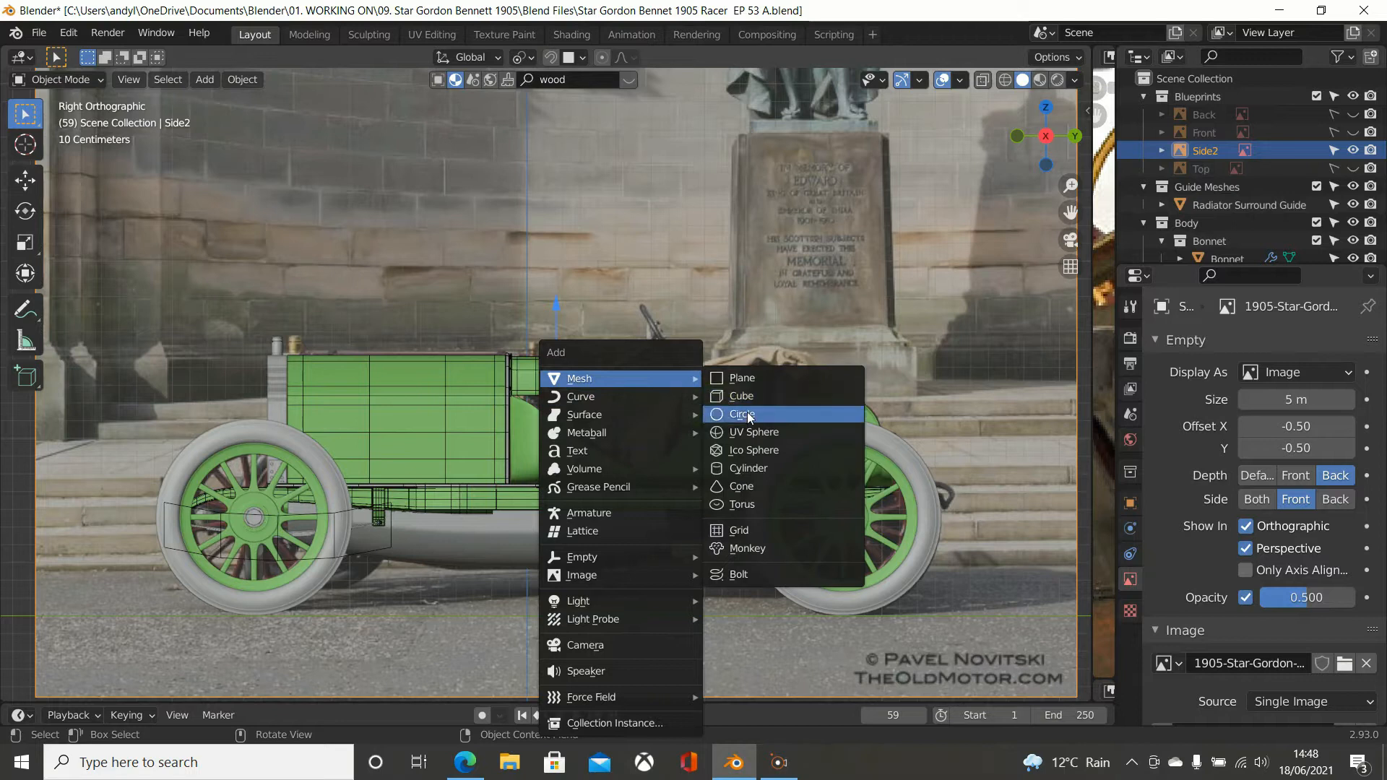
pyautogui.click(758, 470)
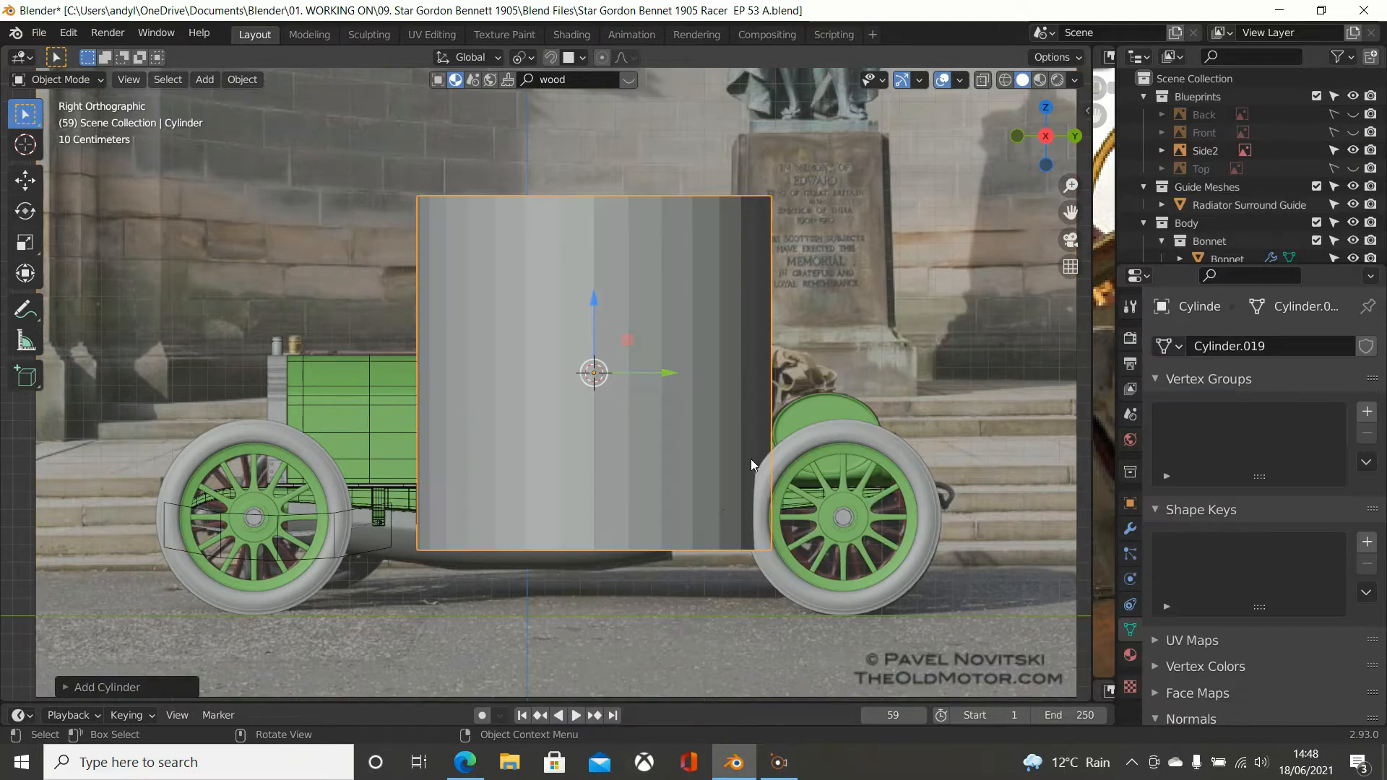
pyautogui.click(68, 687)
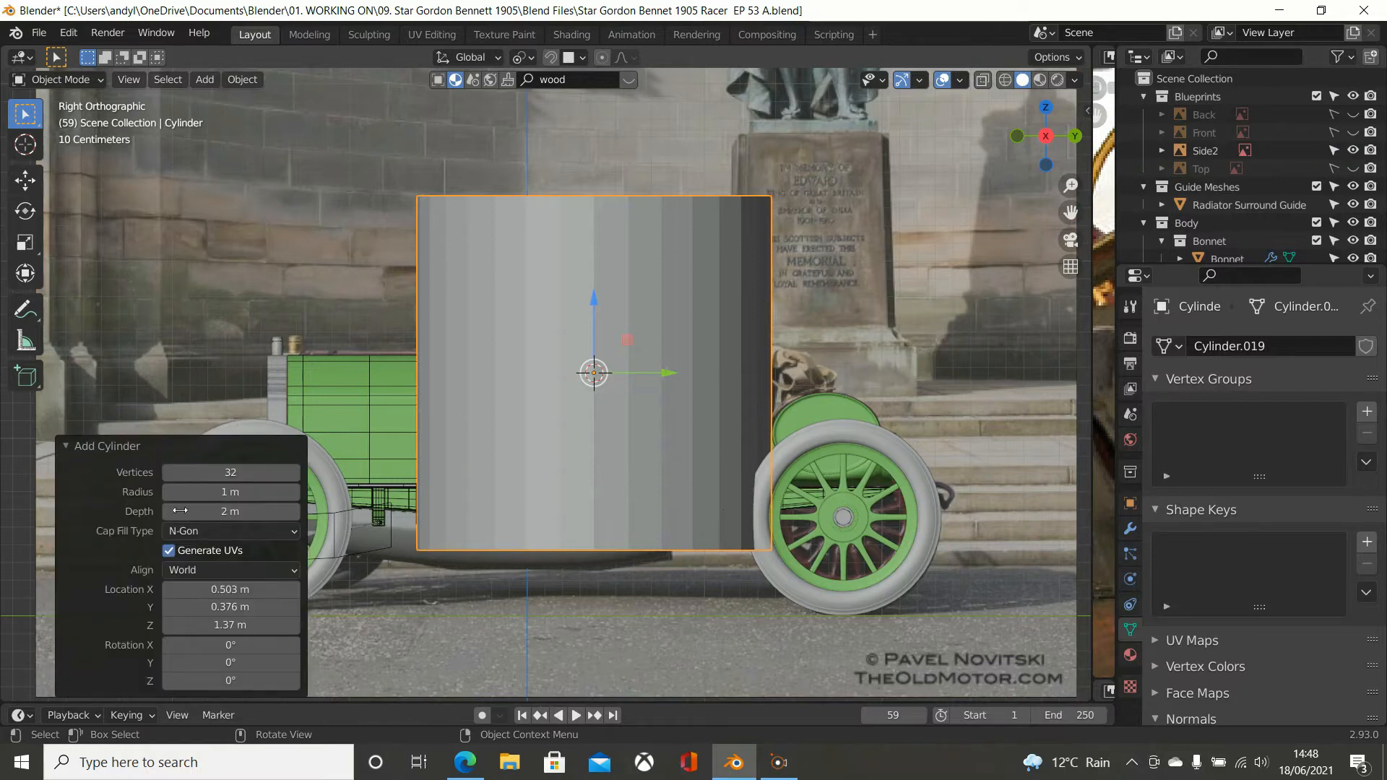
# Step: Set the new cylinder's location to X 0.03 m, Y 0.03 m and Z 0.5 m
pyautogui.click(241, 590)
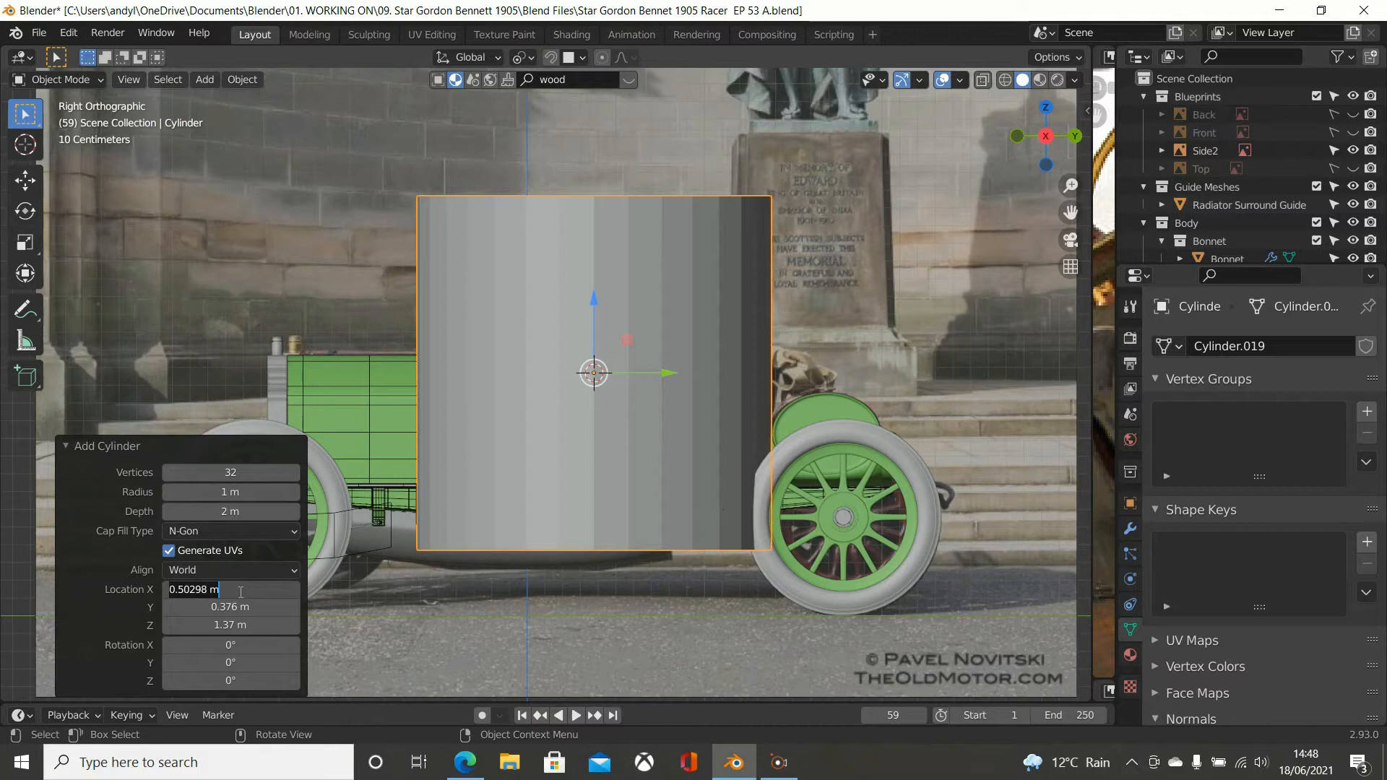
pyautogui.write('.03')
pyautogui.press('Return')
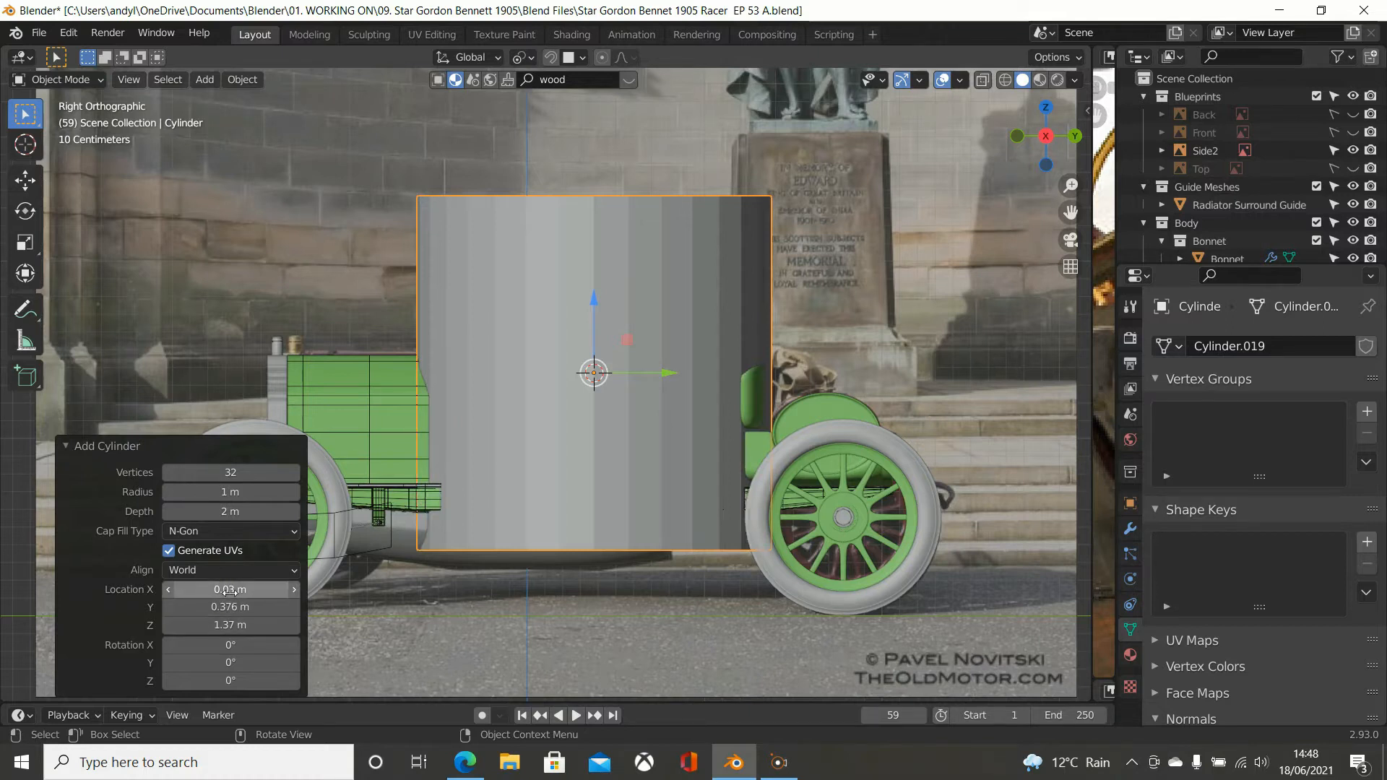
pyautogui.click(228, 607)
pyautogui.write('.03')
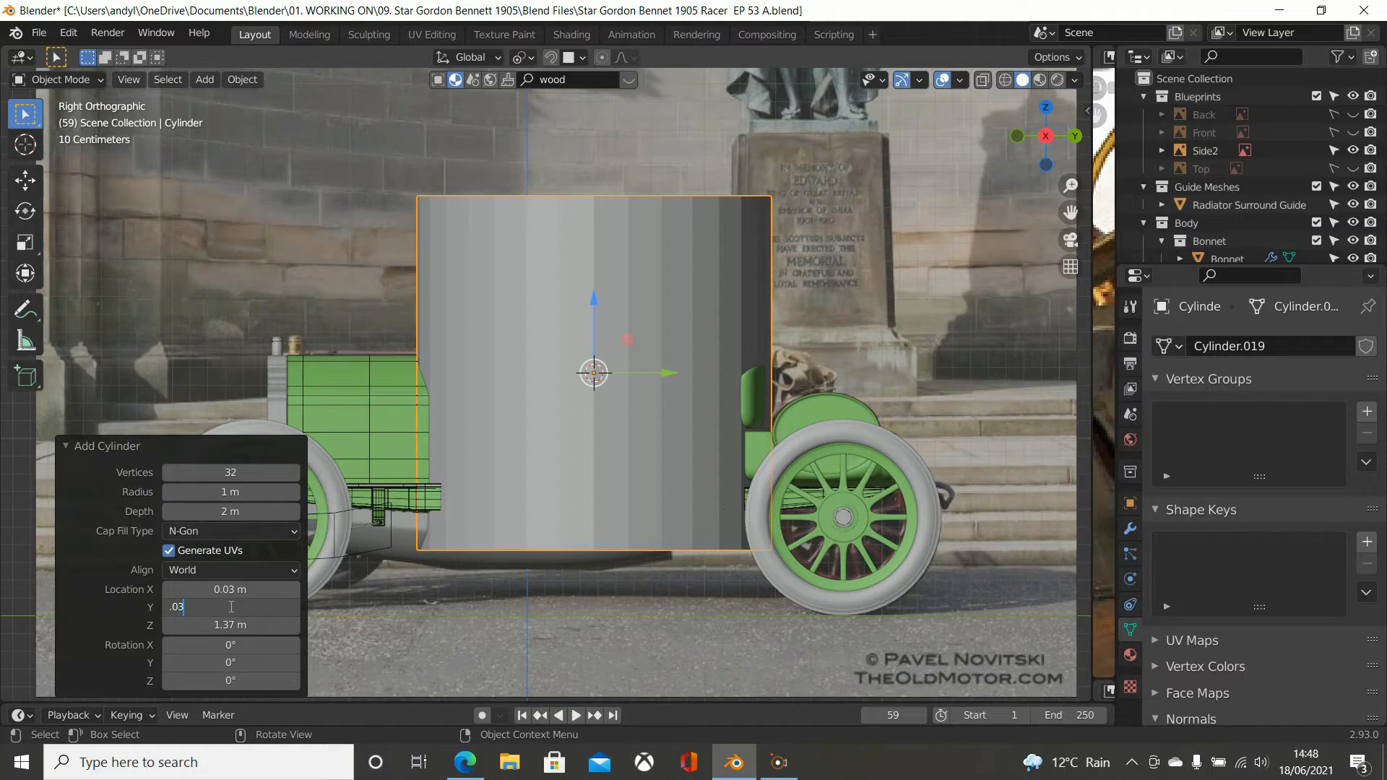
pyautogui.press('Return')
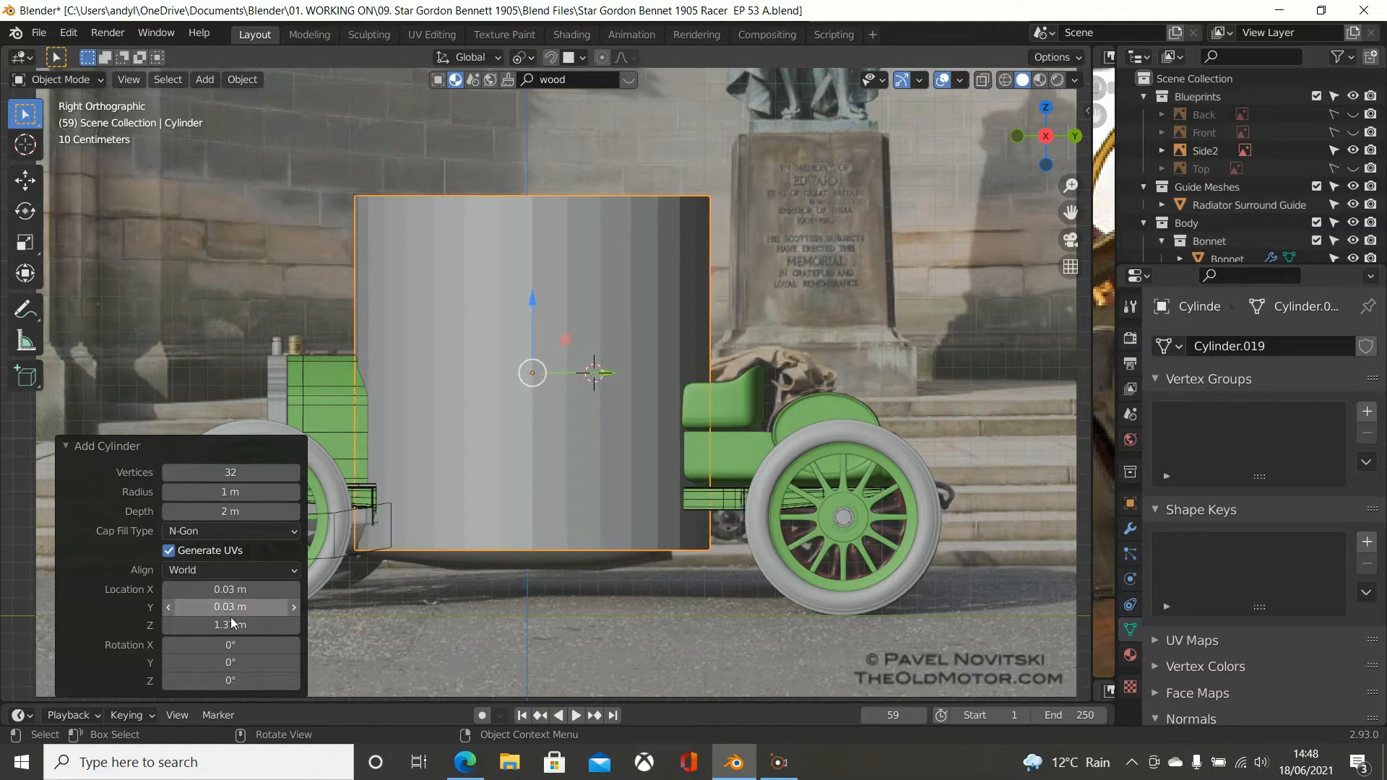
pyautogui.click(239, 624)
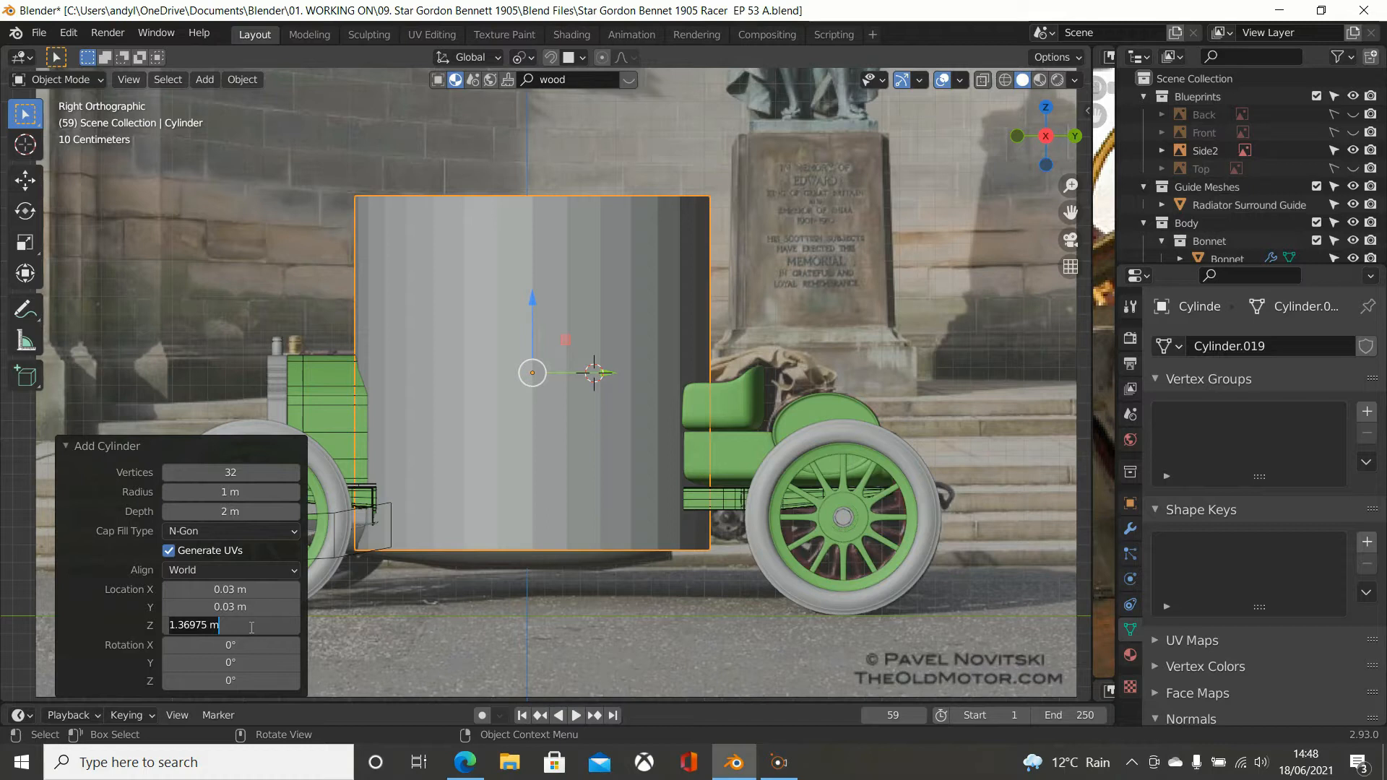
pyautogui.hotkey('ctrl', 'a')
pyautogui.write('0.5')
pyautogui.press('Return')
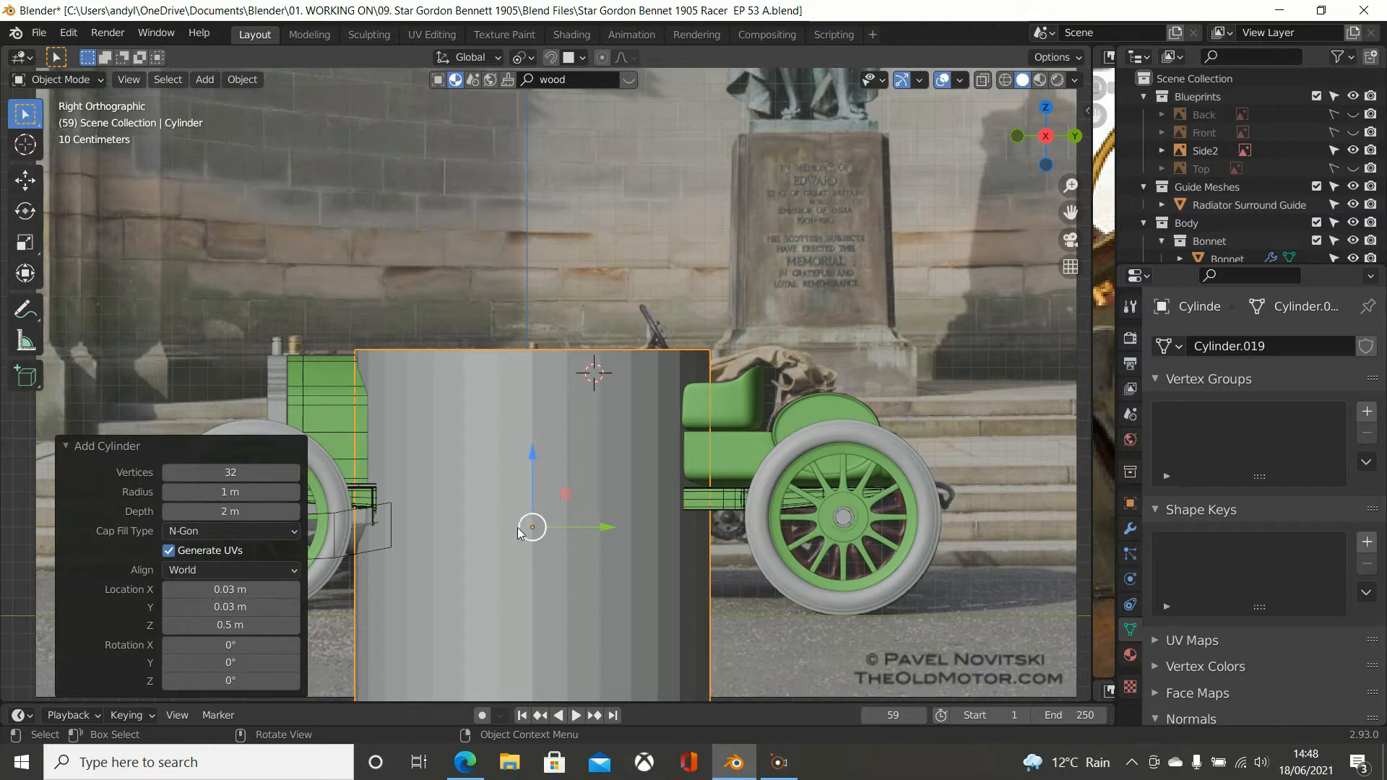
# Step: Check the oversized cylinder against the car, return to the right orthographic view and undo its creation
pyautogui.scroll(-2, 520, 520)
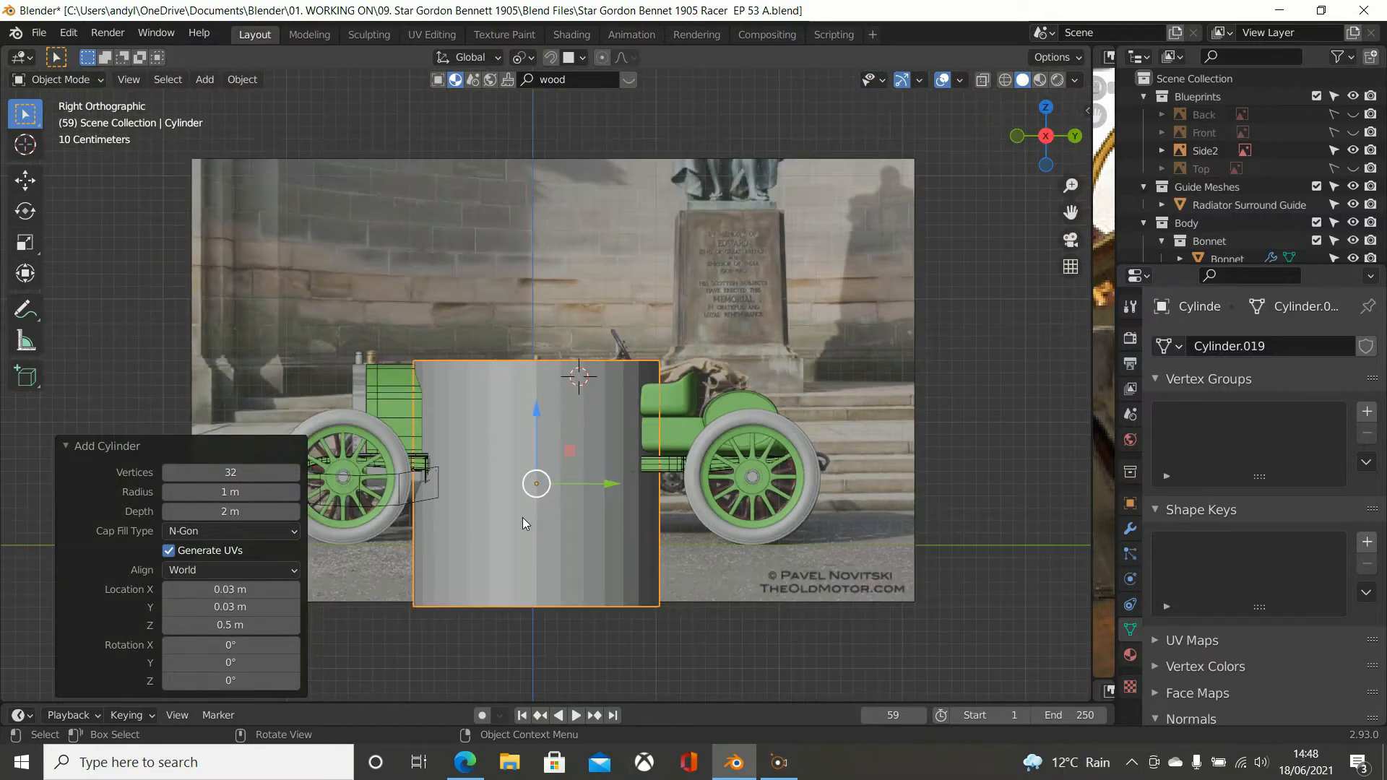
pyautogui.scroll(2, 523, 518)
pyautogui.moveTo(522, 517); pyautogui.dragTo(510, 562, button='middle')
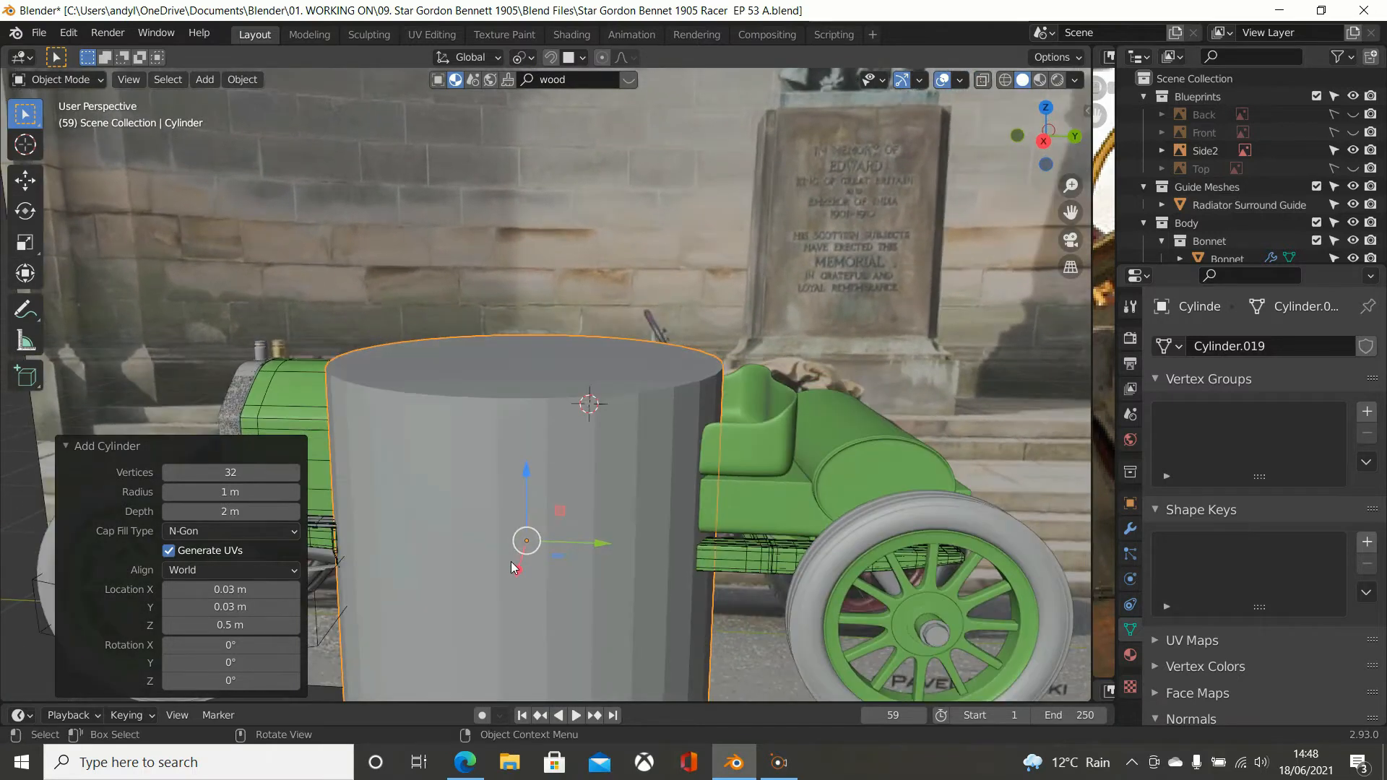
pyautogui.press('KP_3')
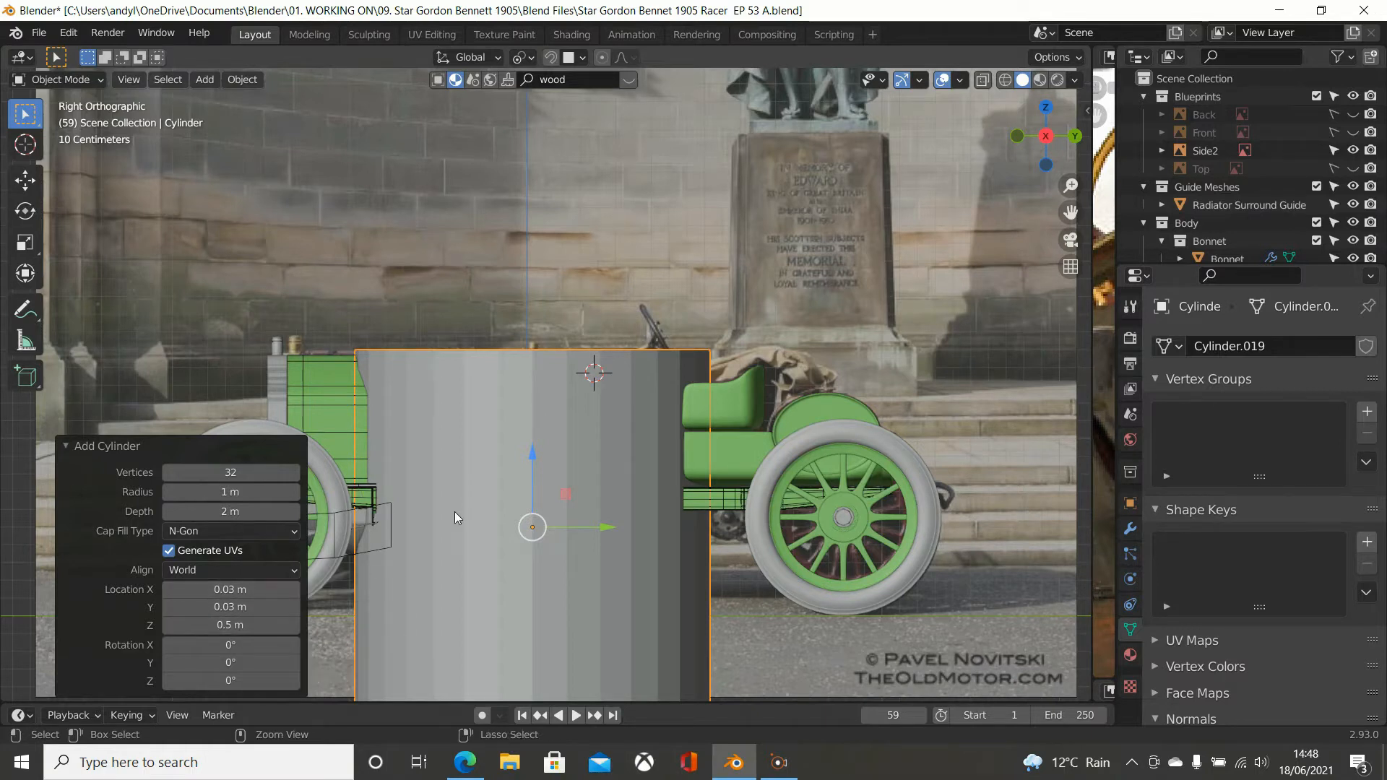
pyautogui.hotkey('ctrl', 'z')
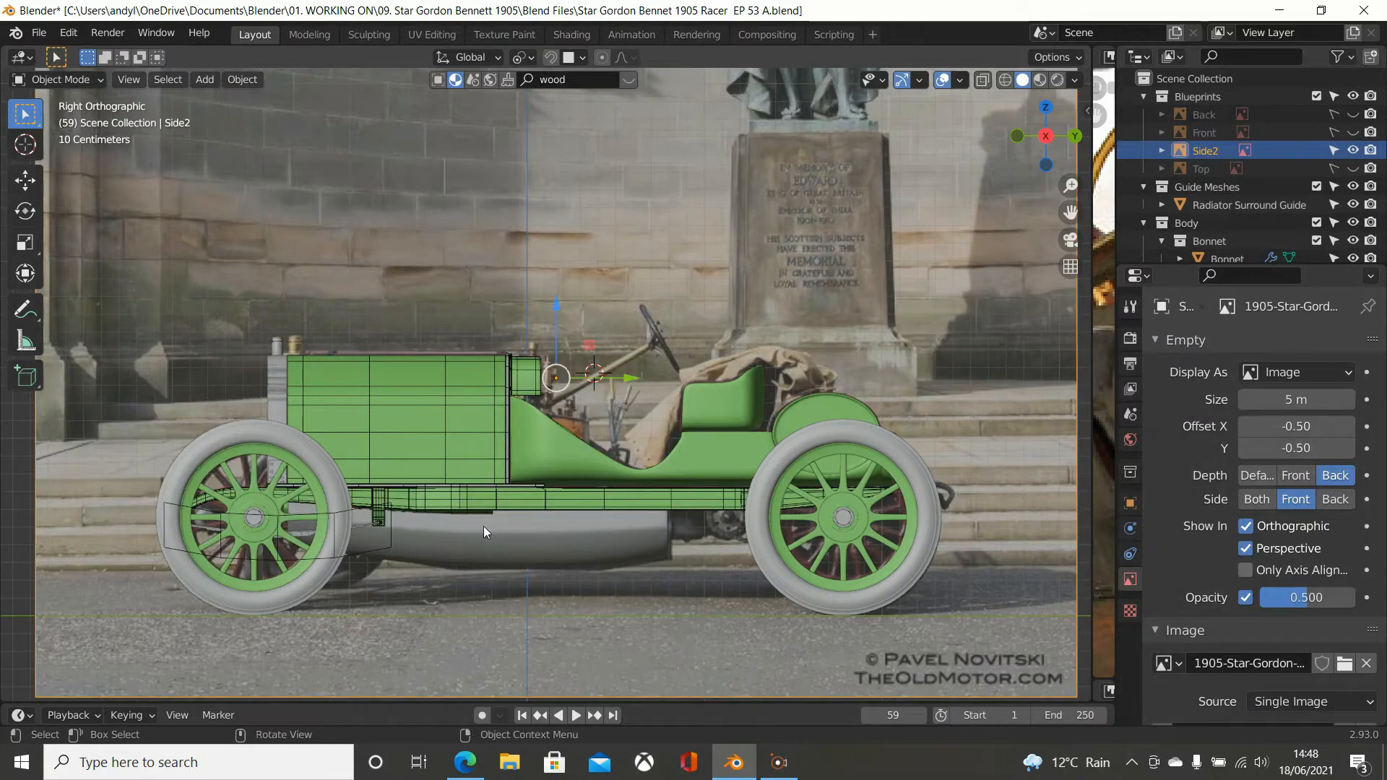
# Step: Add a mesh cylinder with 16 vertices at the 3D cursor on the steering column
pyautogui.hotkey('shift', 'a')
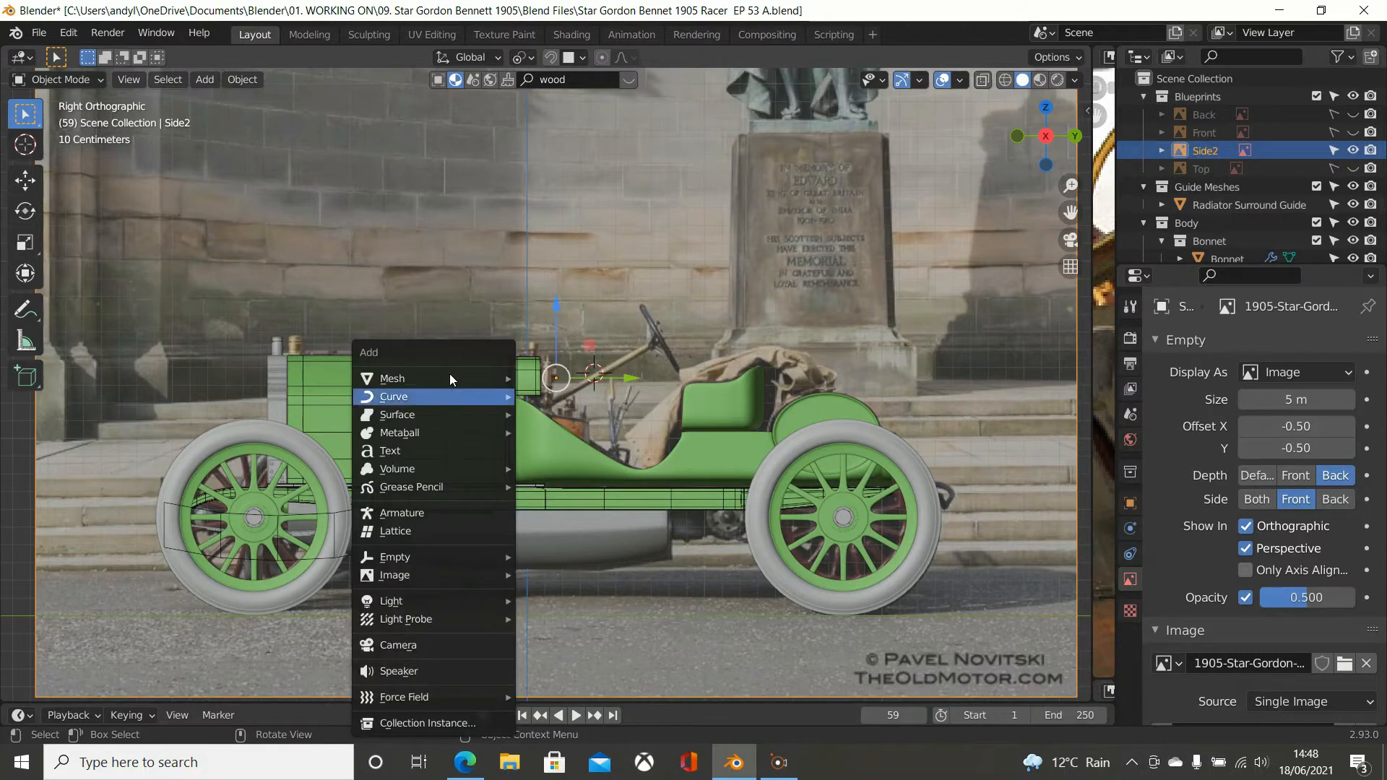
pyautogui.moveTo(450, 374)
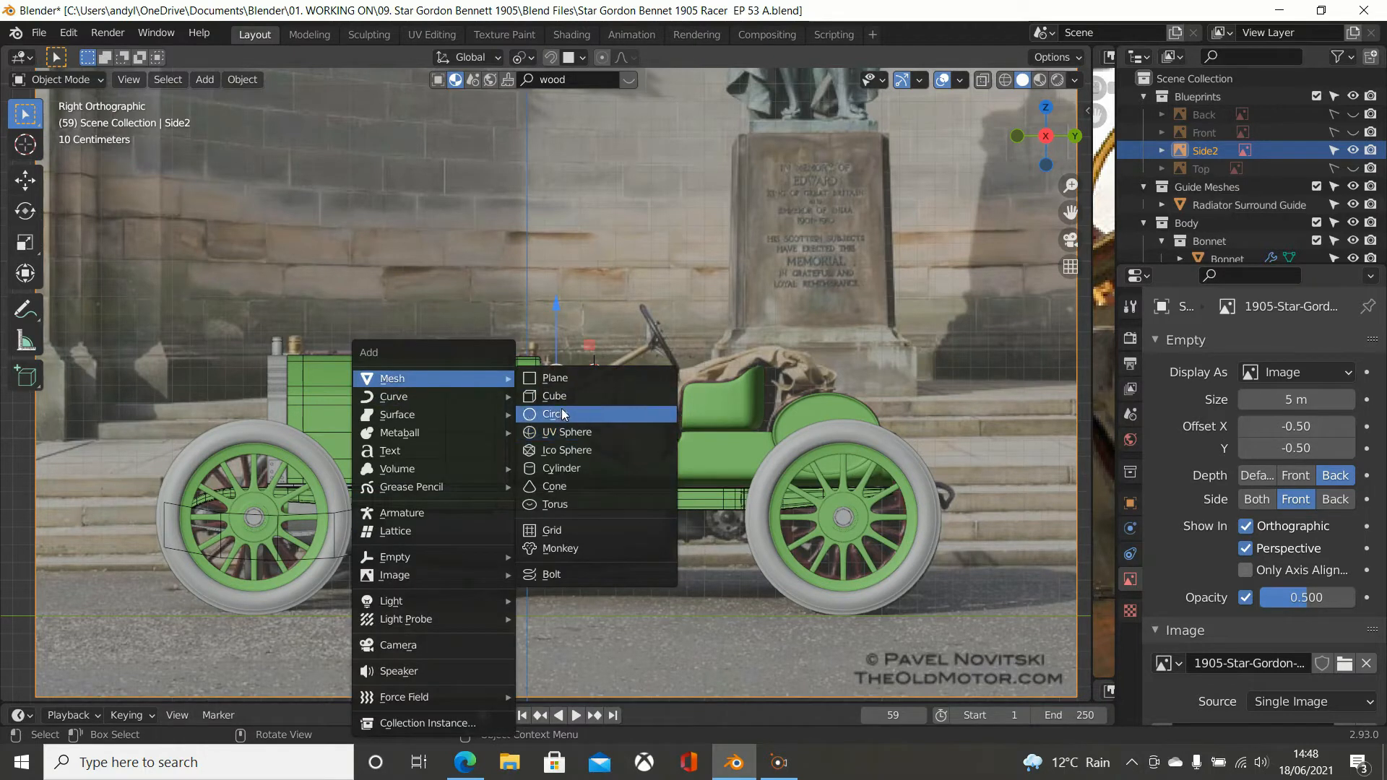
pyautogui.click(563, 468)
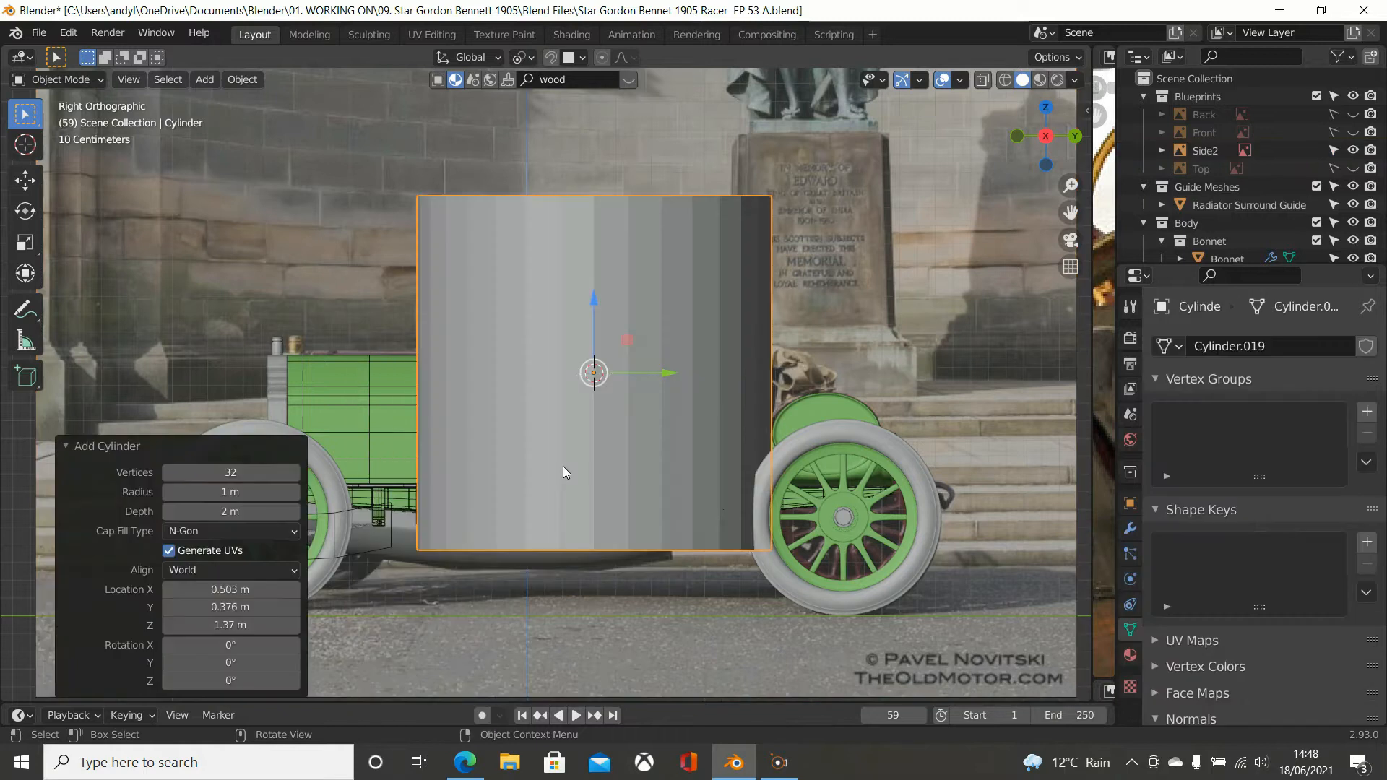
pyautogui.click(231, 473)
pyautogui.write('16')
pyautogui.press('Return')
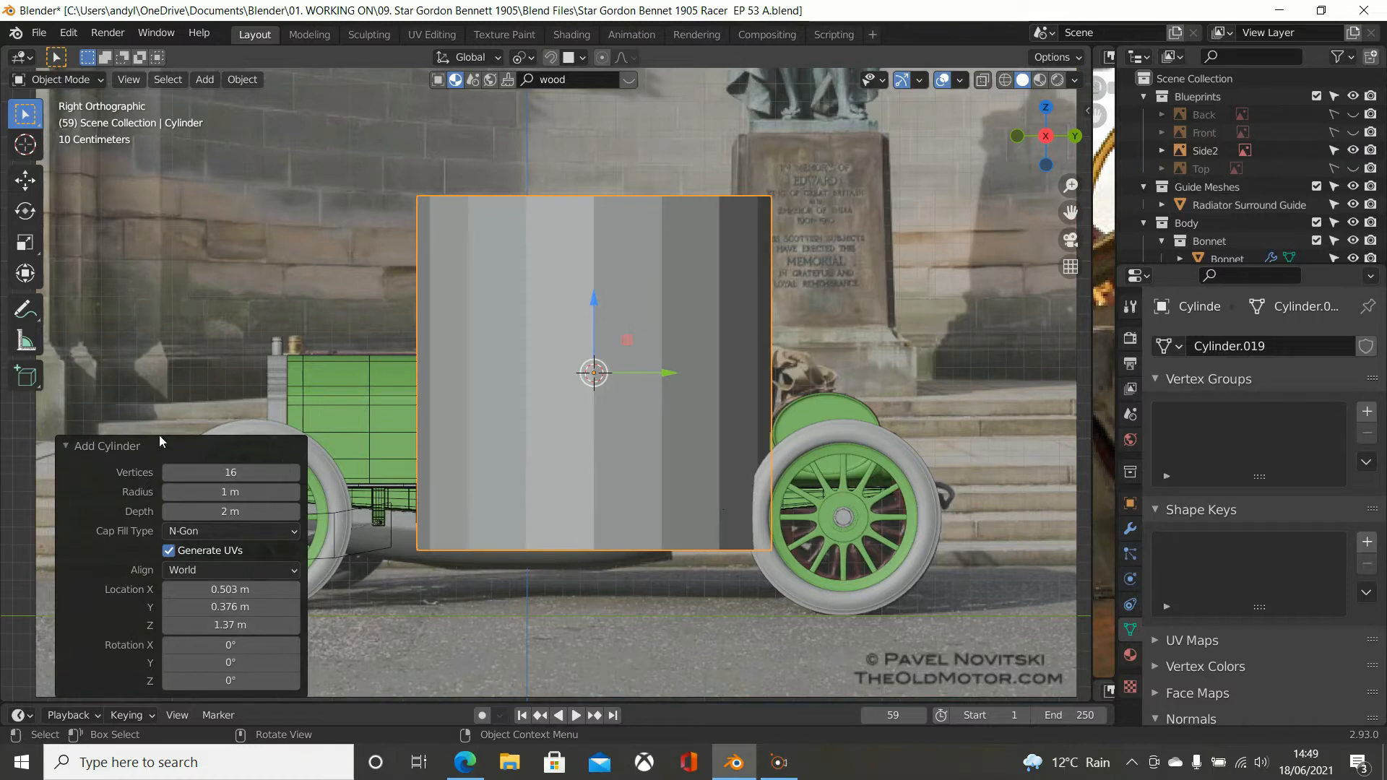
pyautogui.click(66, 446)
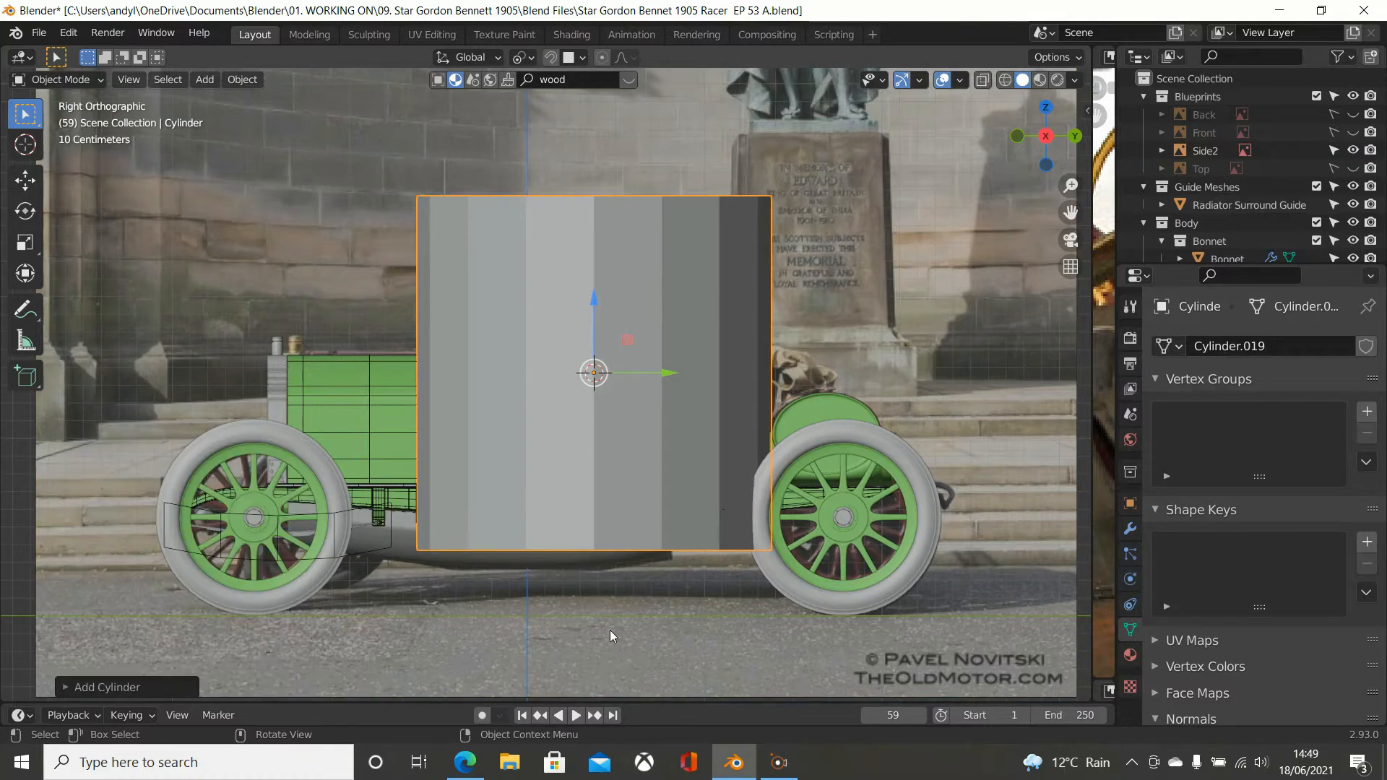
# Step: Set the cylinder's dimensions to 0.03 m in X and Y and 0.5 m in Z
pyautogui.press('n')
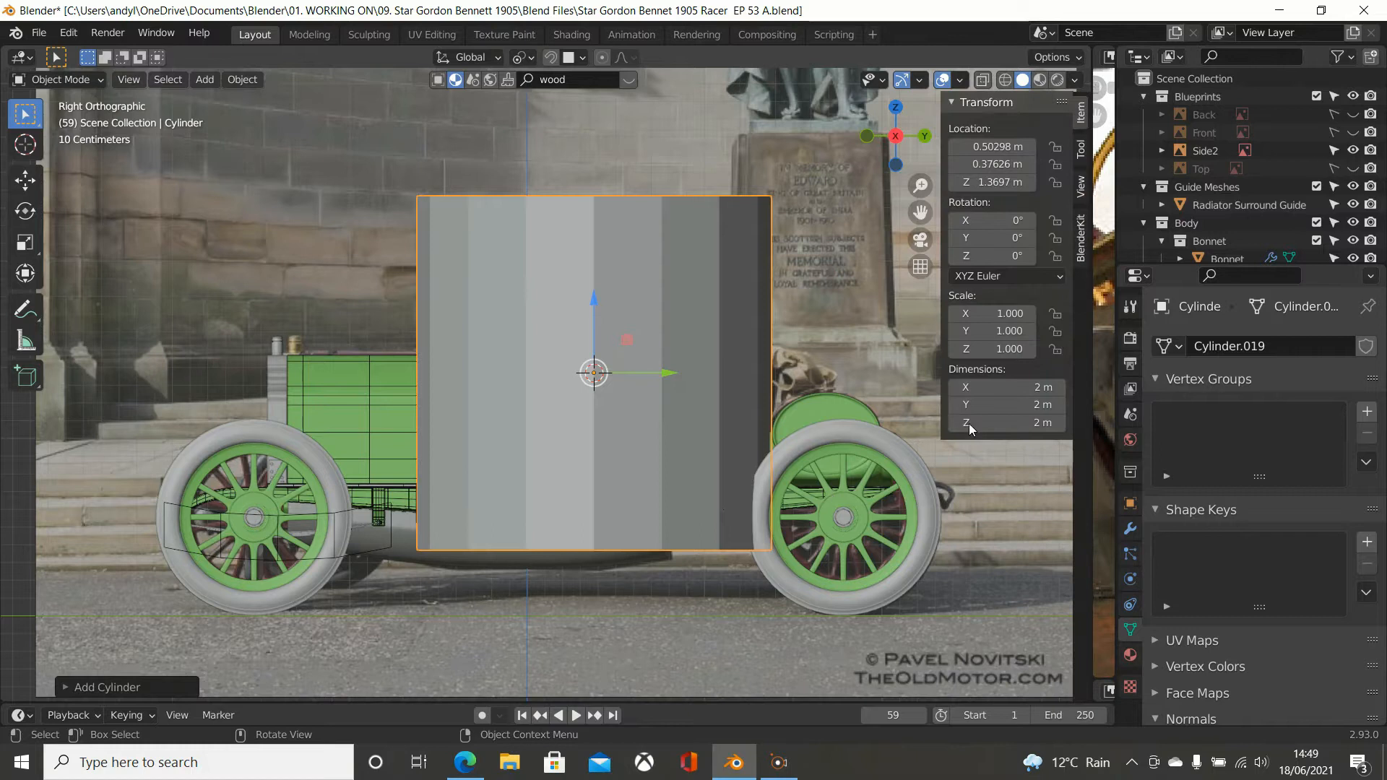
pyautogui.click(1029, 388)
pyautogui.write('.03')
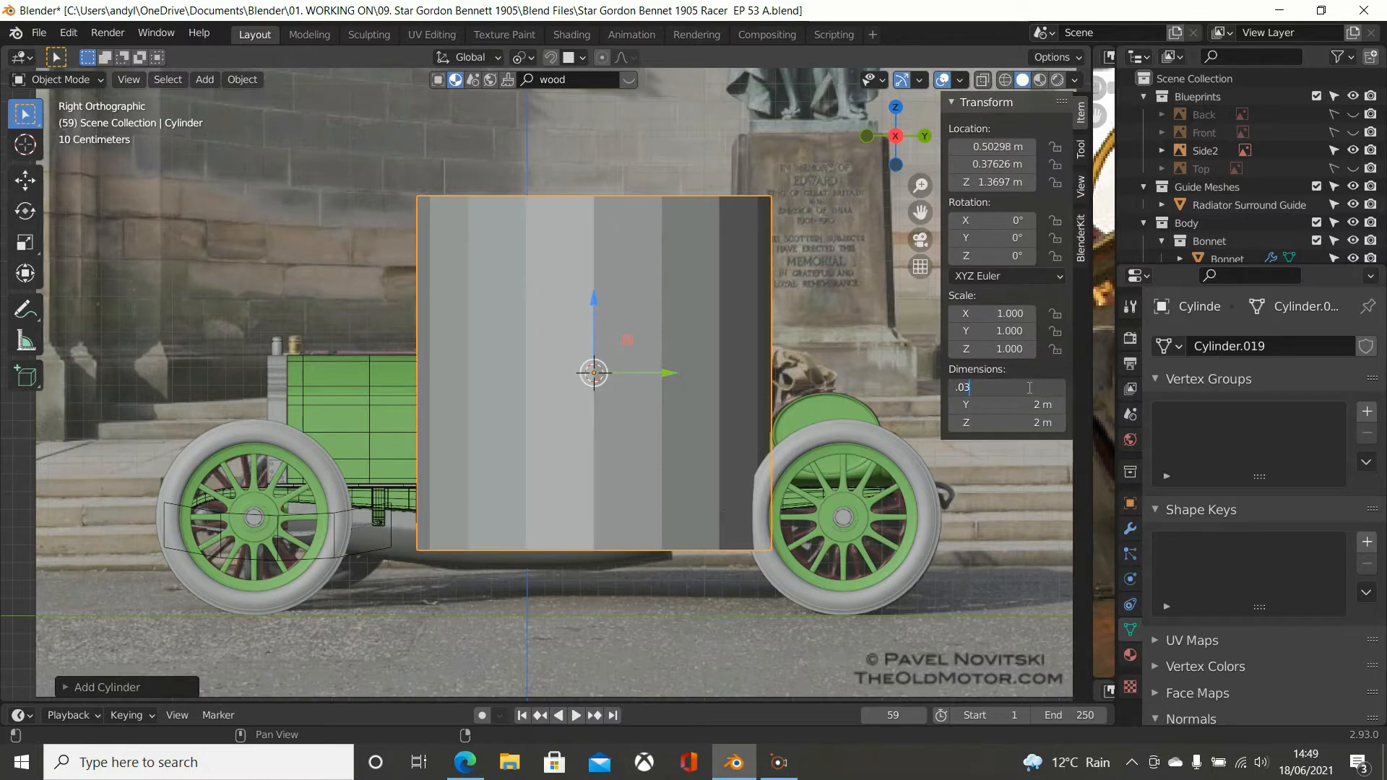
pyautogui.press('Return')
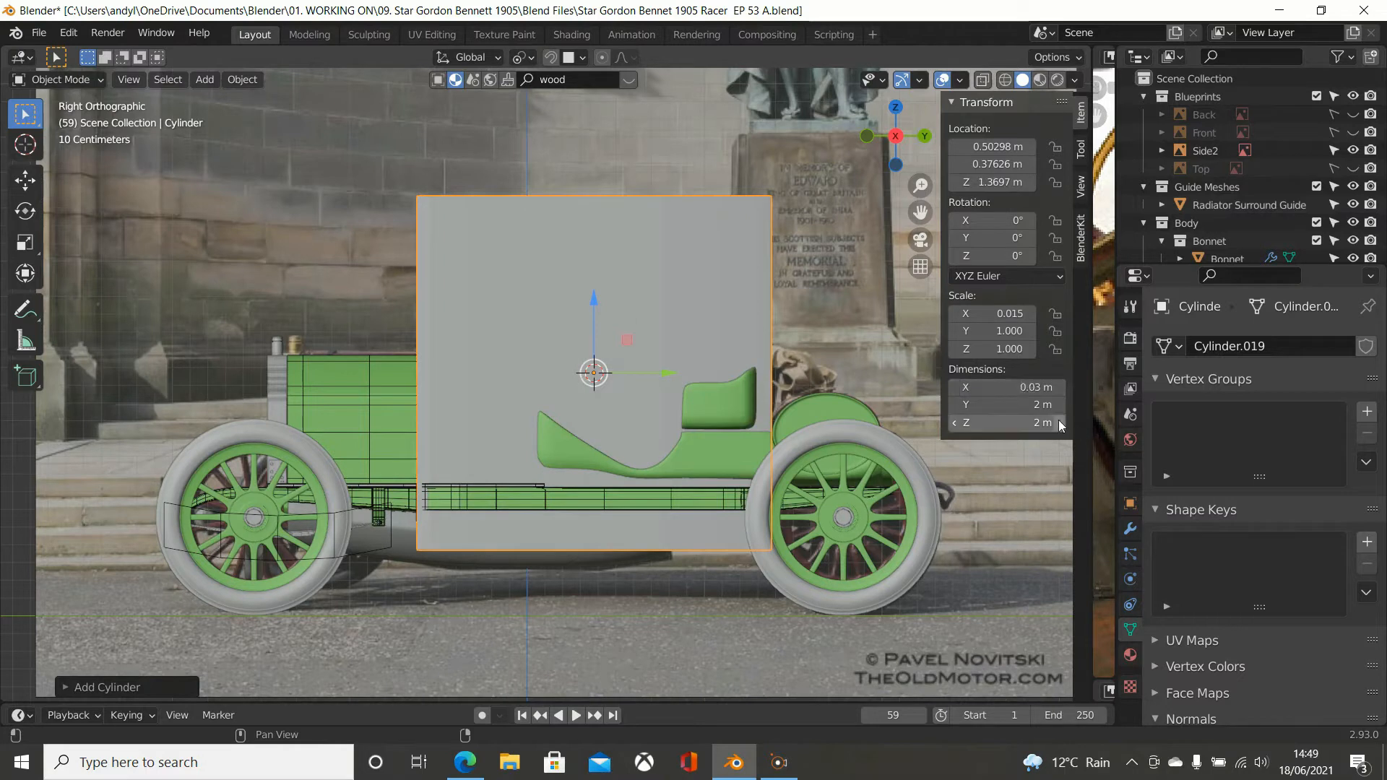
pyautogui.click(1034, 404)
pyautogui.write('.03')
pyautogui.press('Return')
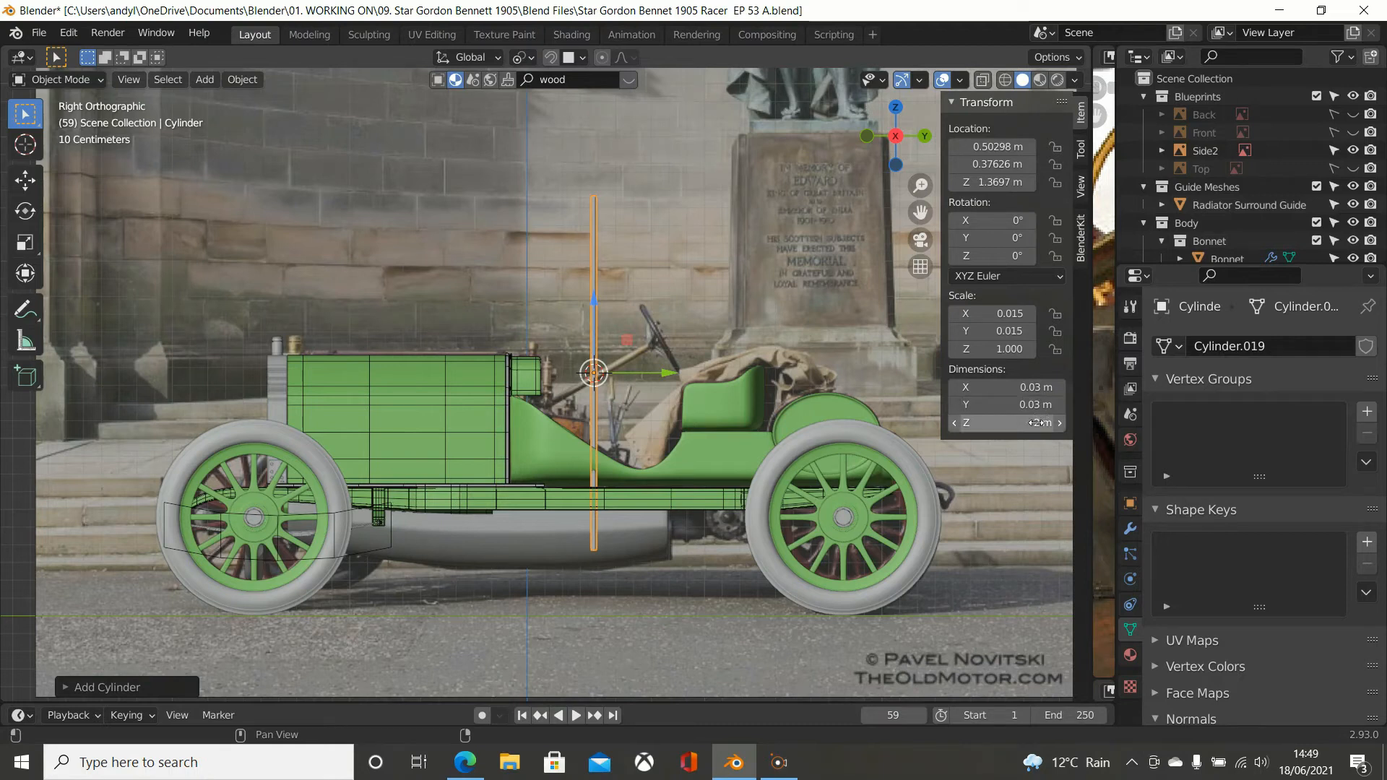
pyautogui.click(1037, 423)
pyautogui.write('.5')
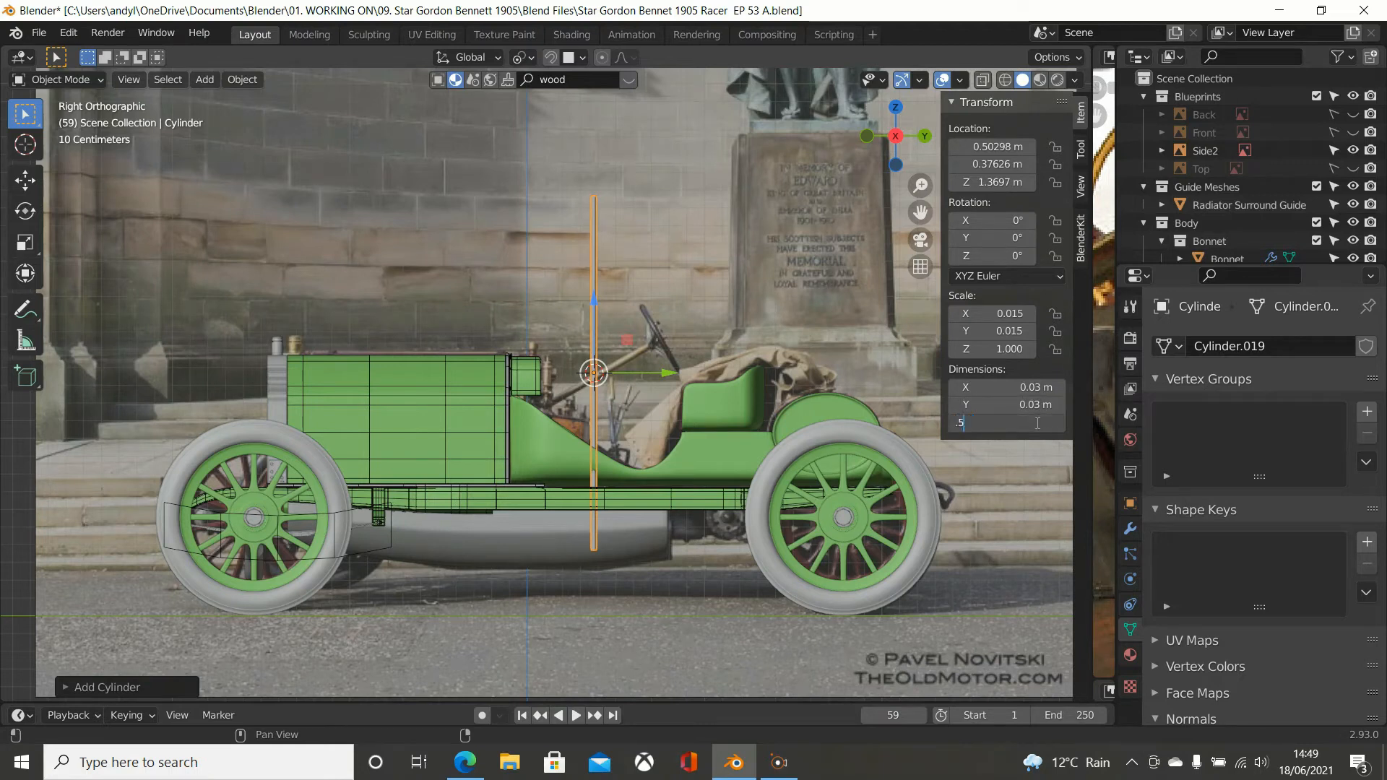
pyautogui.press('Return')
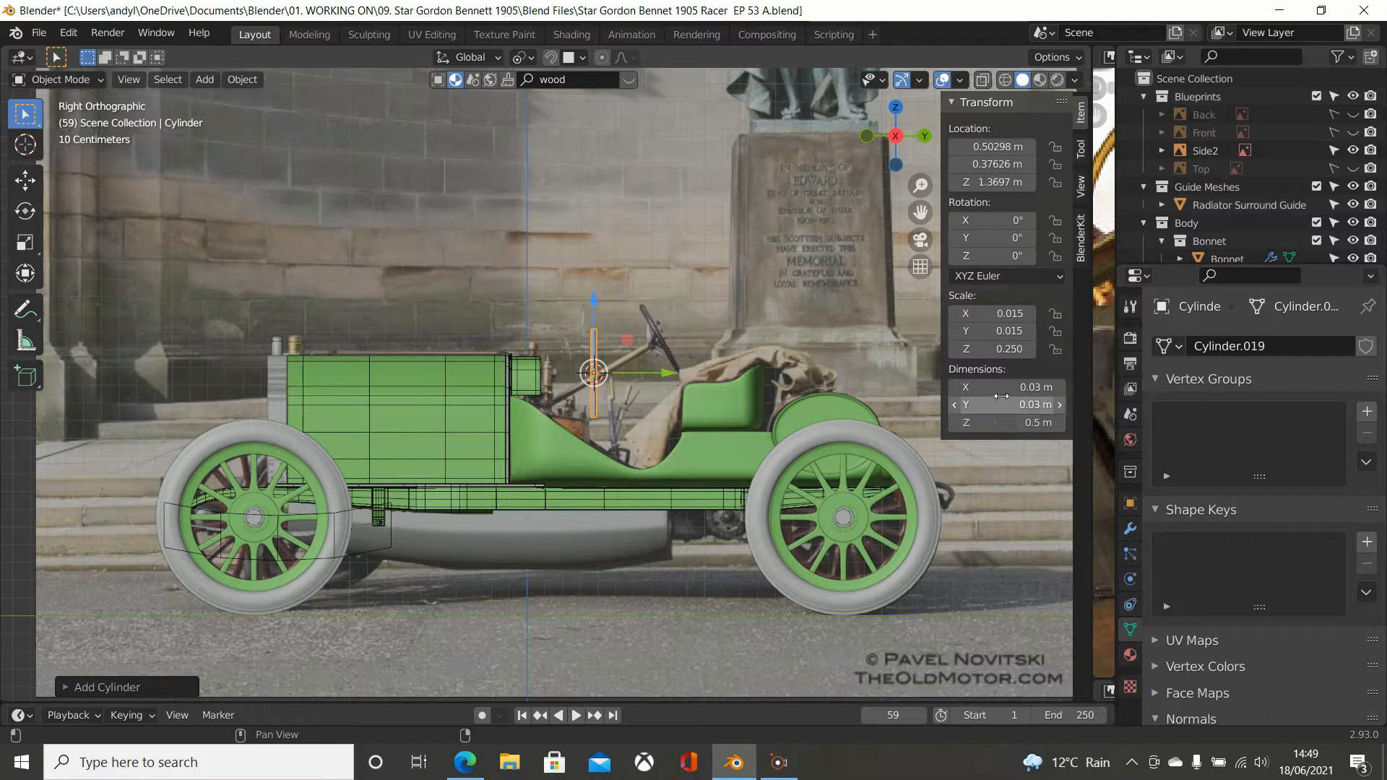
# Step: Lengthen the cylinder to a Z dimension of 1 m
pyautogui.scroll(3, 608, 360)
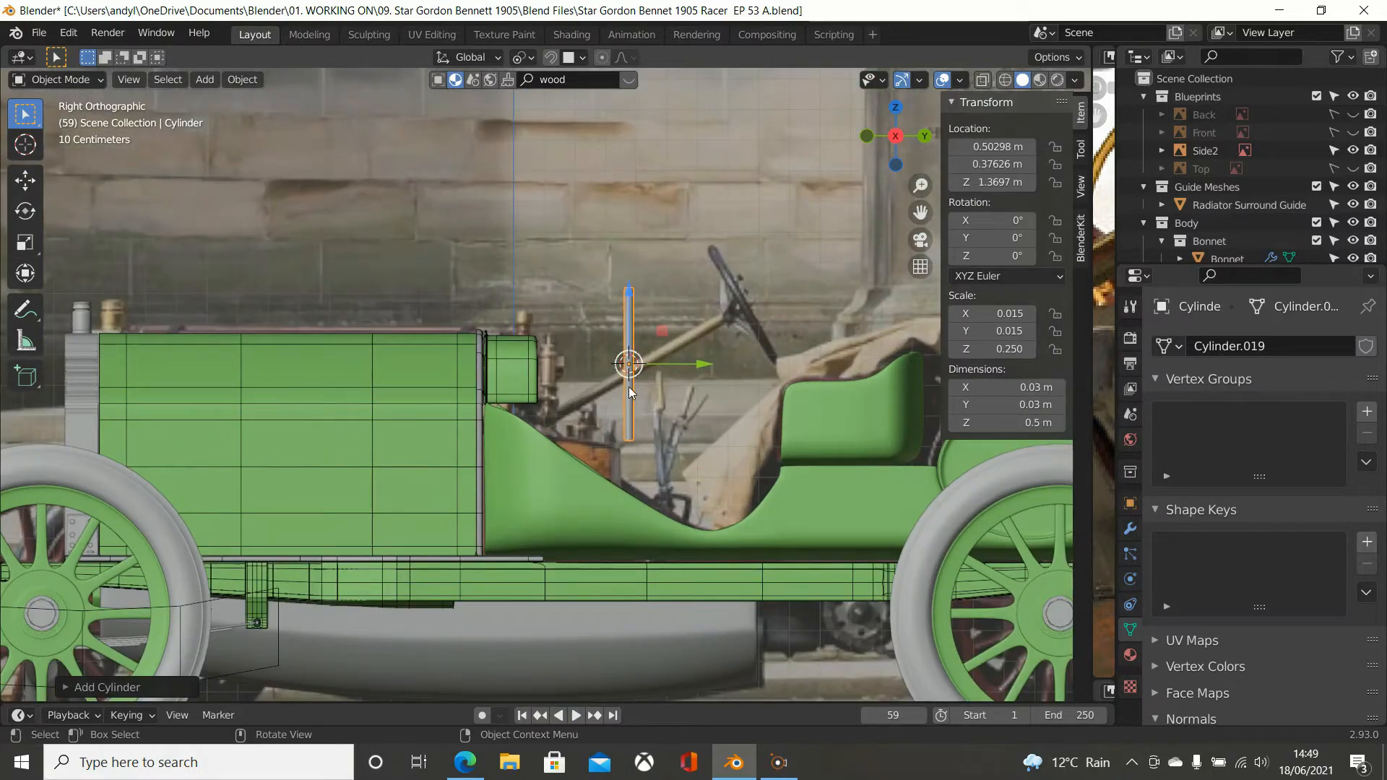
pyautogui.click(1017, 424)
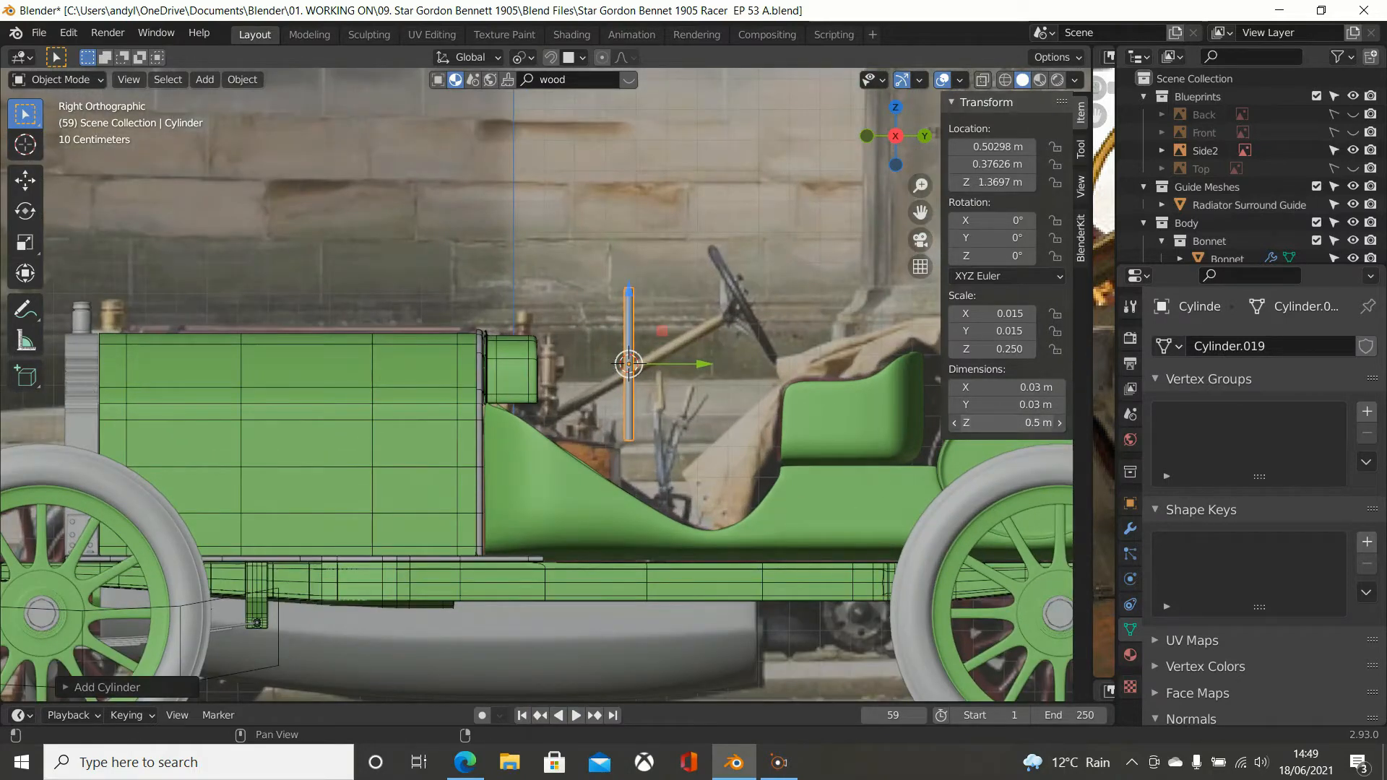
pyautogui.write('1')
pyautogui.press('Return')
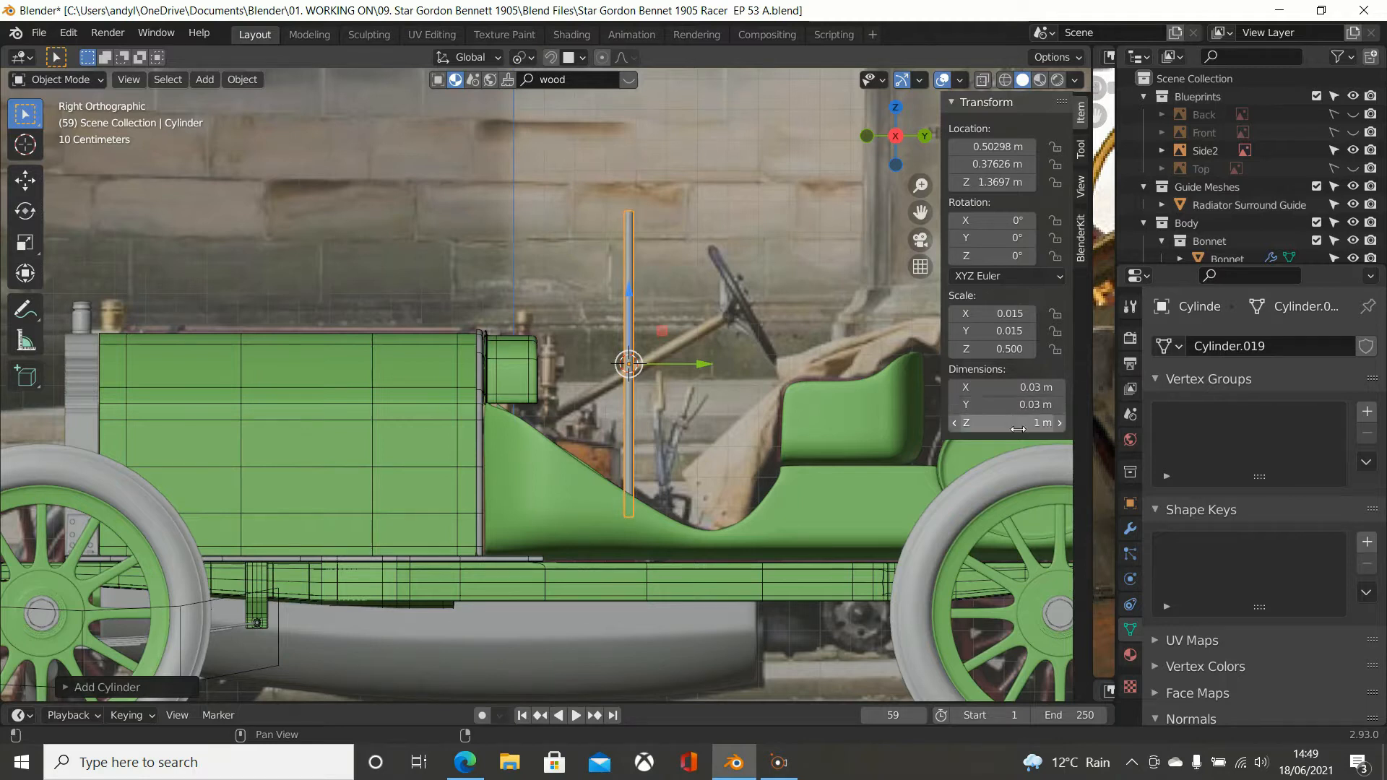
# Step: Tilt the cylinder to about -61.4° in X and move it onto the steering column in the side reference photo
pyautogui.press('r')
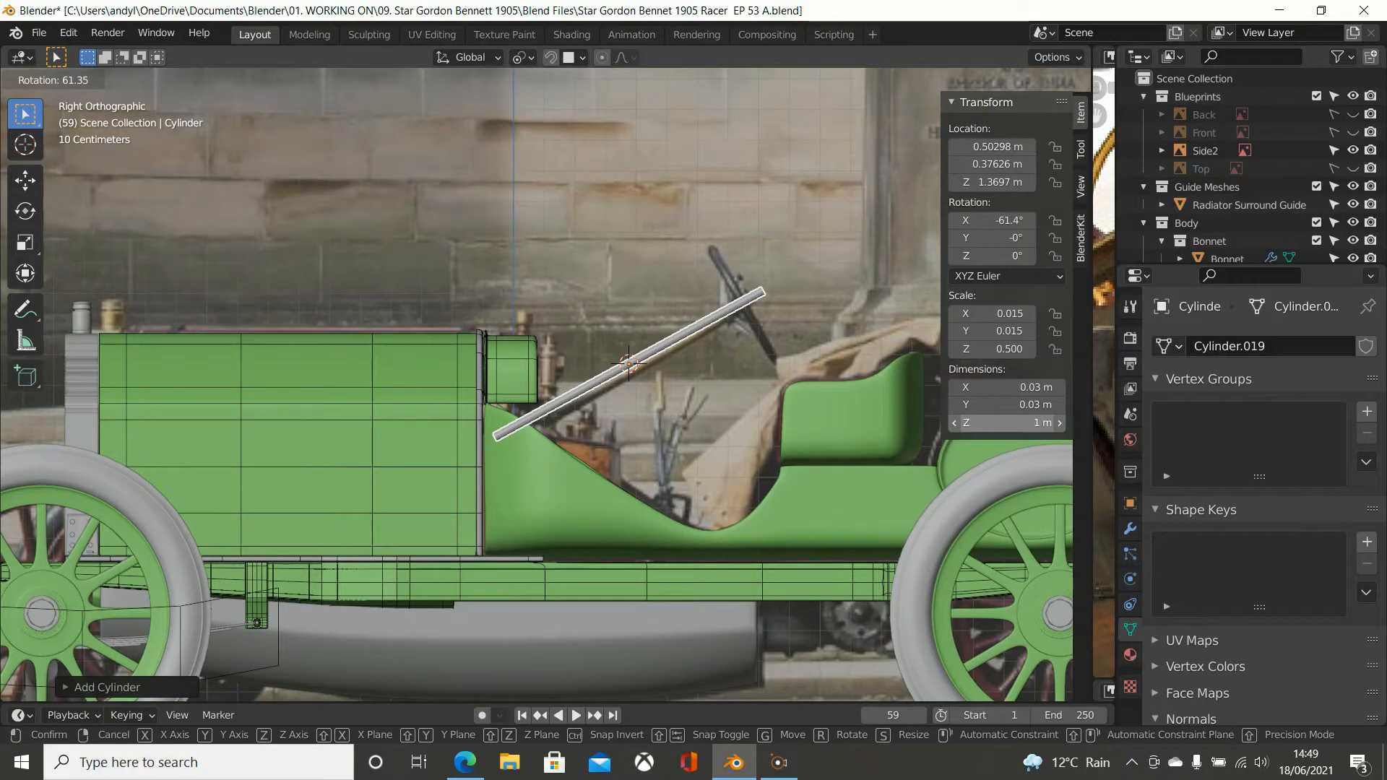
pyautogui.click(665, 214)
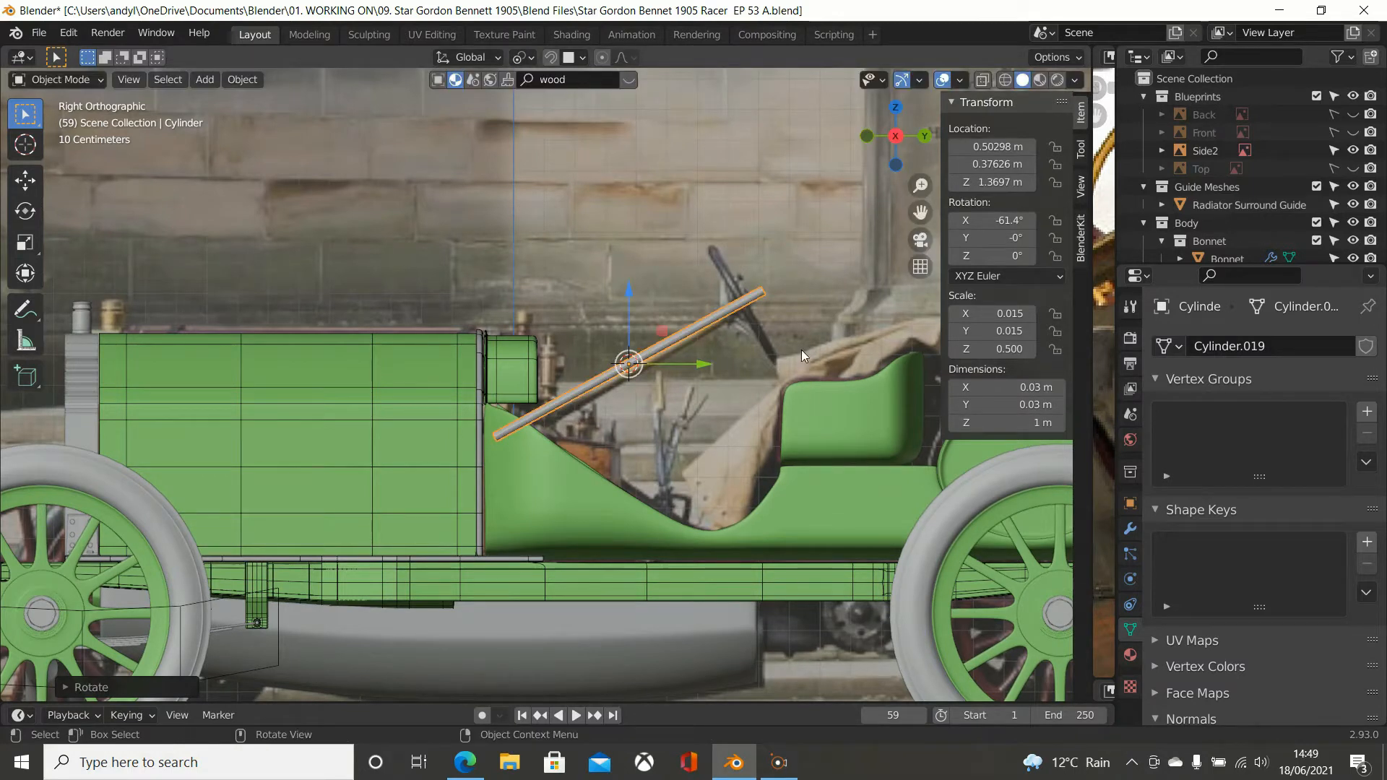
pyautogui.press('g')
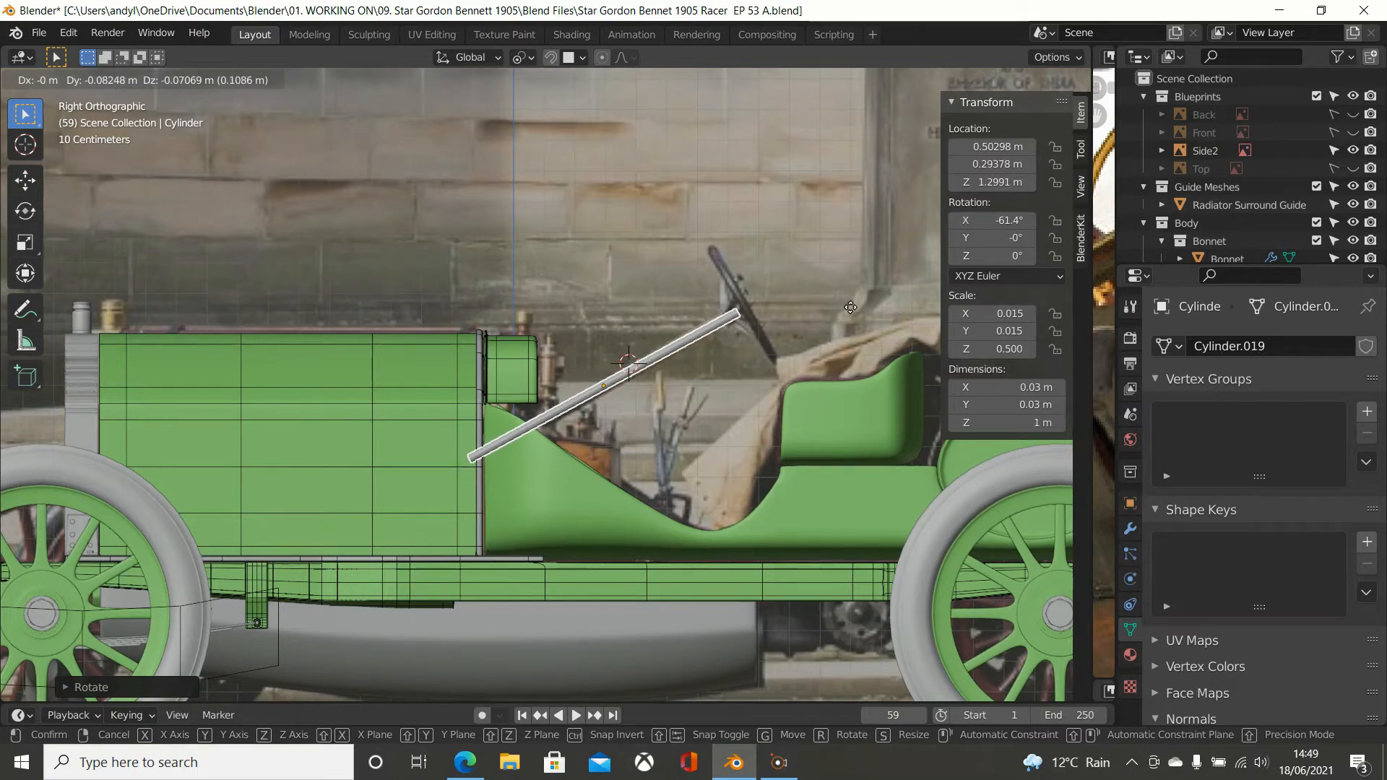
pyautogui.click(851, 307)
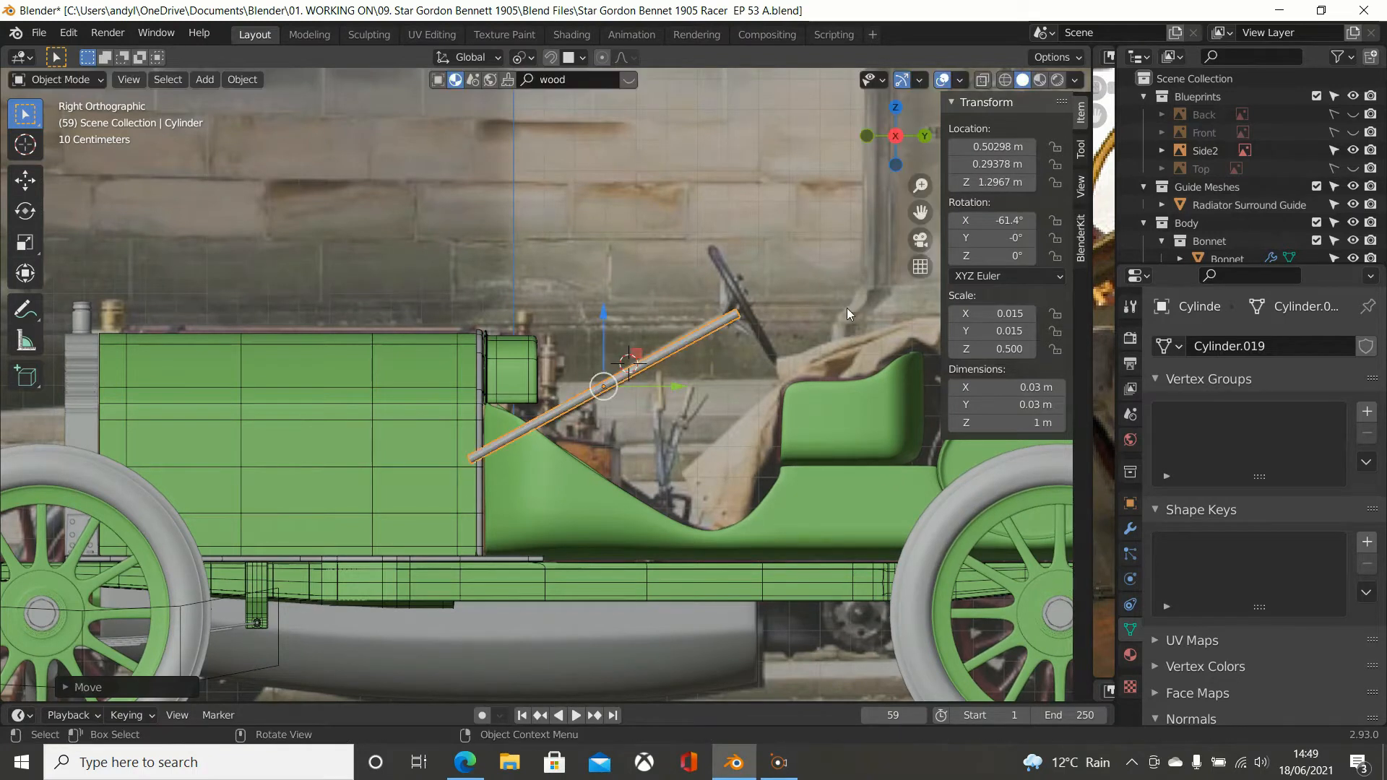
# Step: Move the cylinder along X to the driver's side of the cockpit, finishing in top view at about X -0.185 m
pyautogui.moveTo(790, 304); pyautogui.dragTo(460, 363, button='middle')
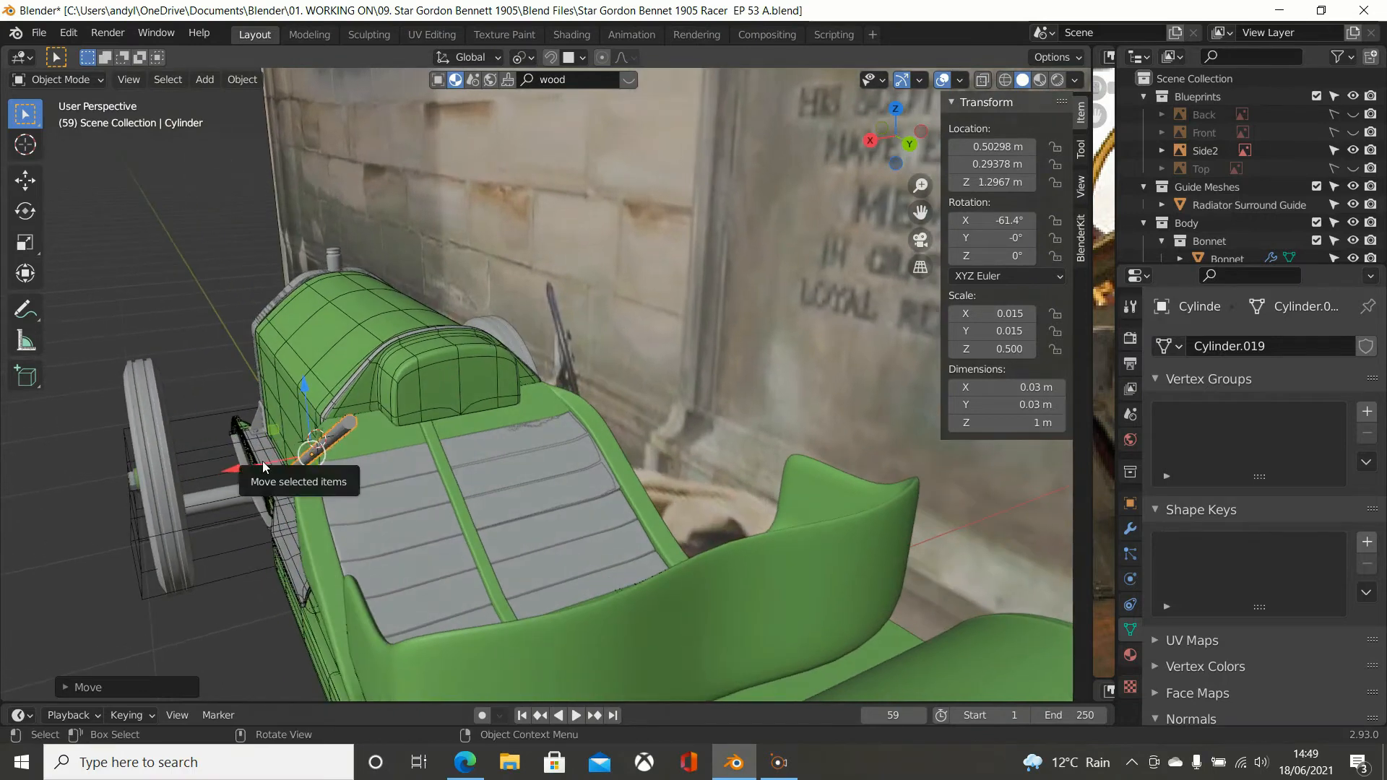
pyautogui.moveTo(262, 461); pyautogui.dragTo(530, 419)
pyautogui.moveTo(530, 419); pyautogui.dragTo(458, 451, button='middle')
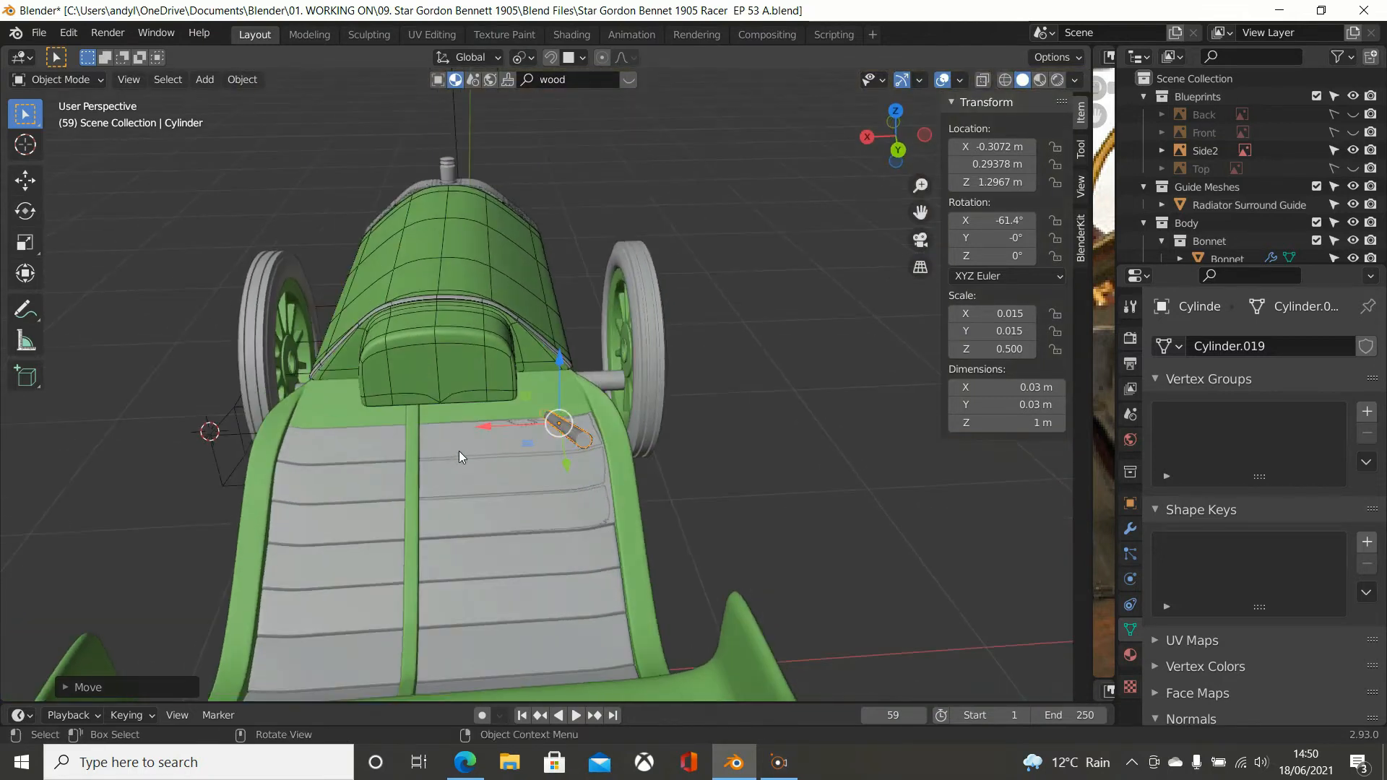
pyautogui.press('KP_7')
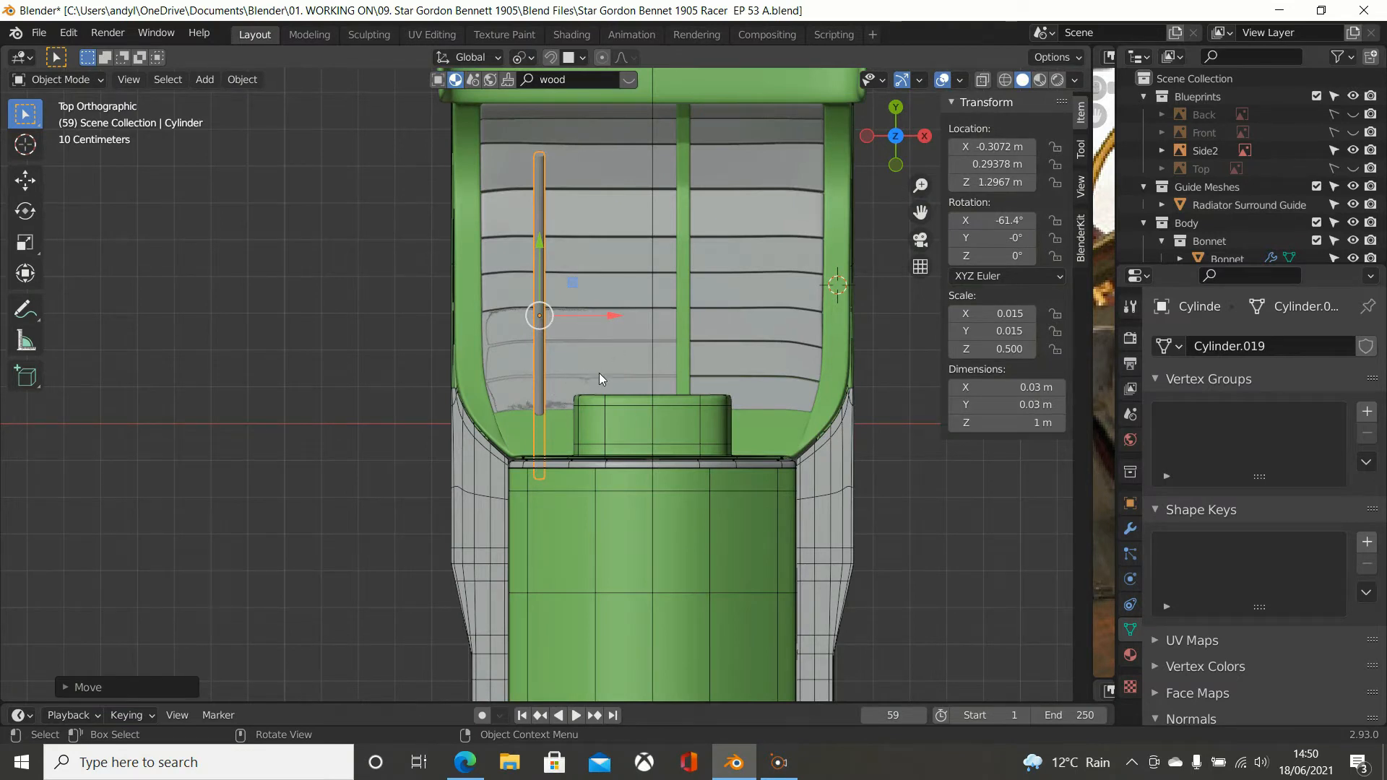
pyautogui.moveTo(607, 318); pyautogui.dragTo(655, 326)
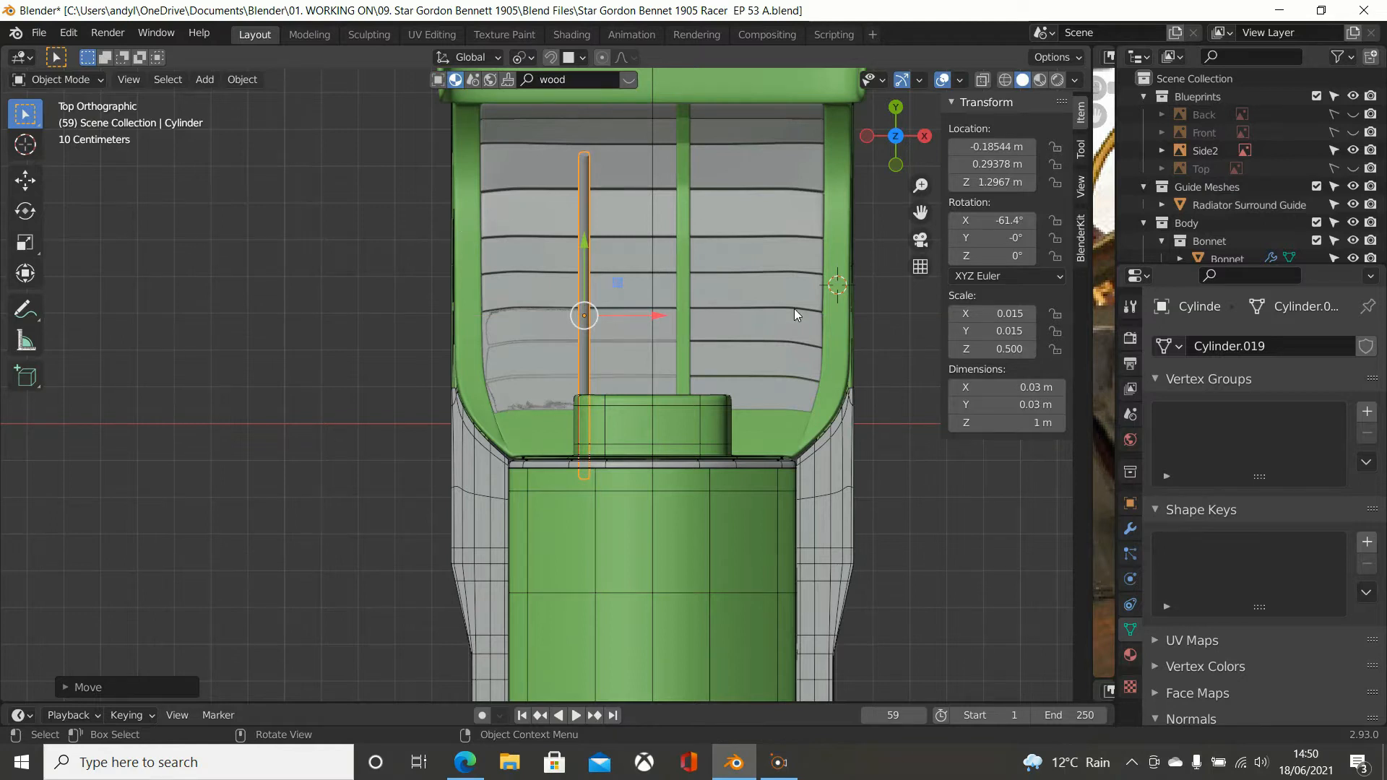
# Step: Compare the column position with the enlarged interior reference photo and shift the cylinder along X to about -0.226 m
pyautogui.scroll(-2, 795, 309)
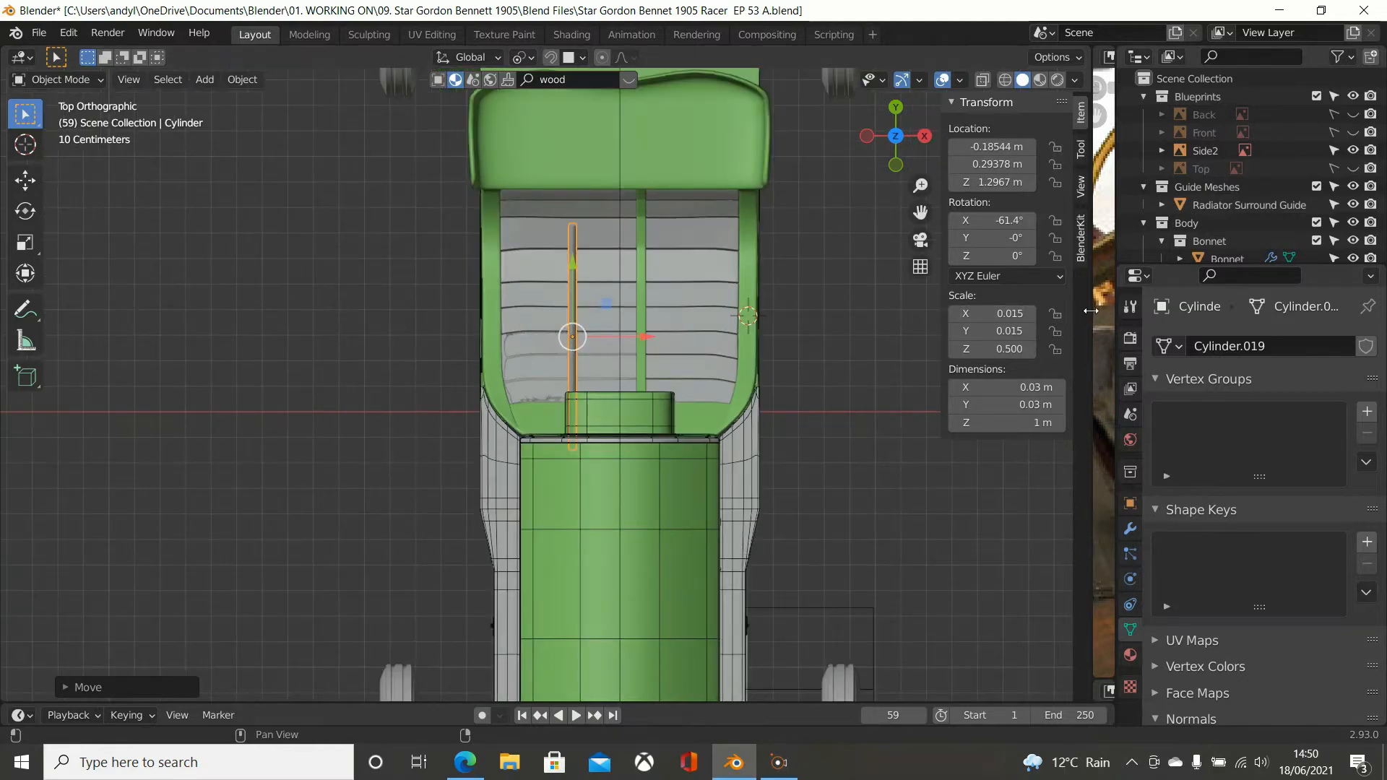
pyautogui.moveTo(1090, 311); pyautogui.dragTo(463, 311)
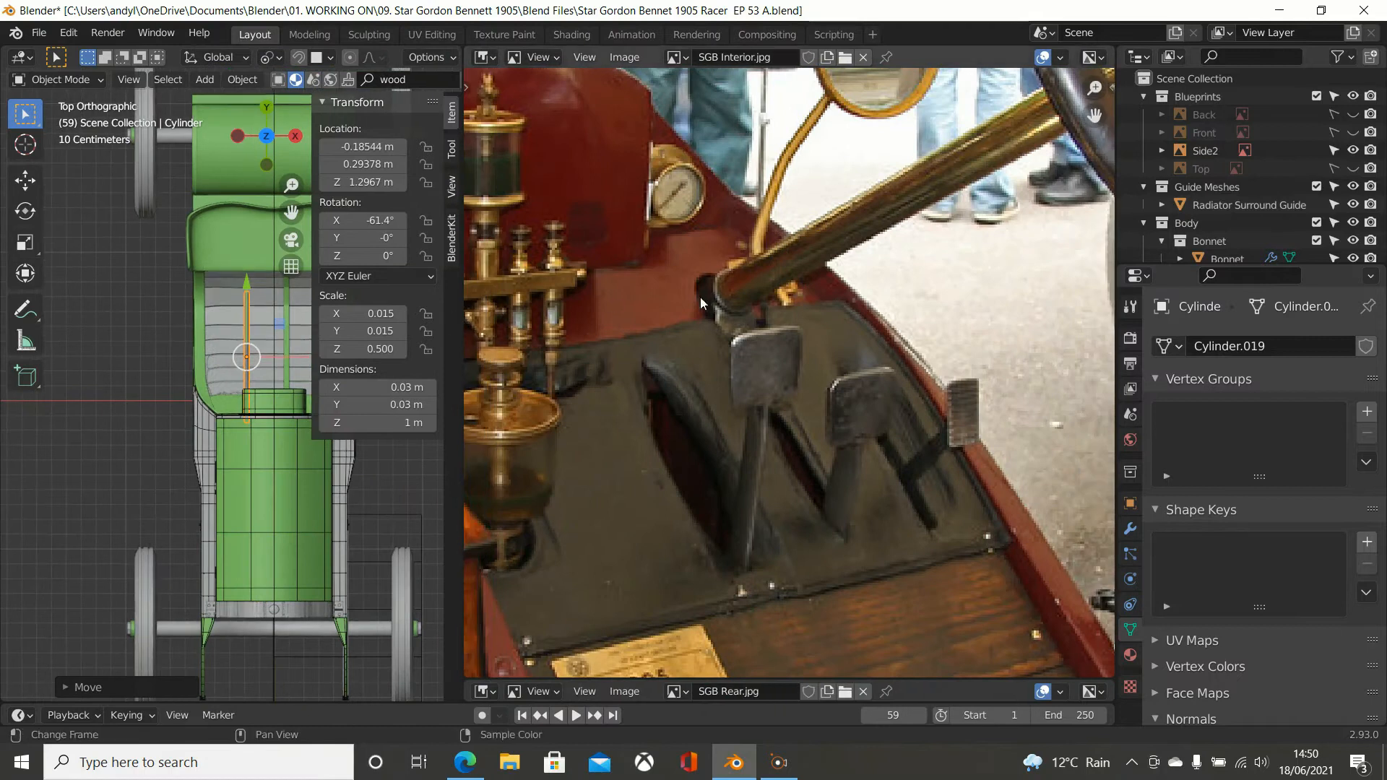
pyautogui.scroll(-3, 700, 297)
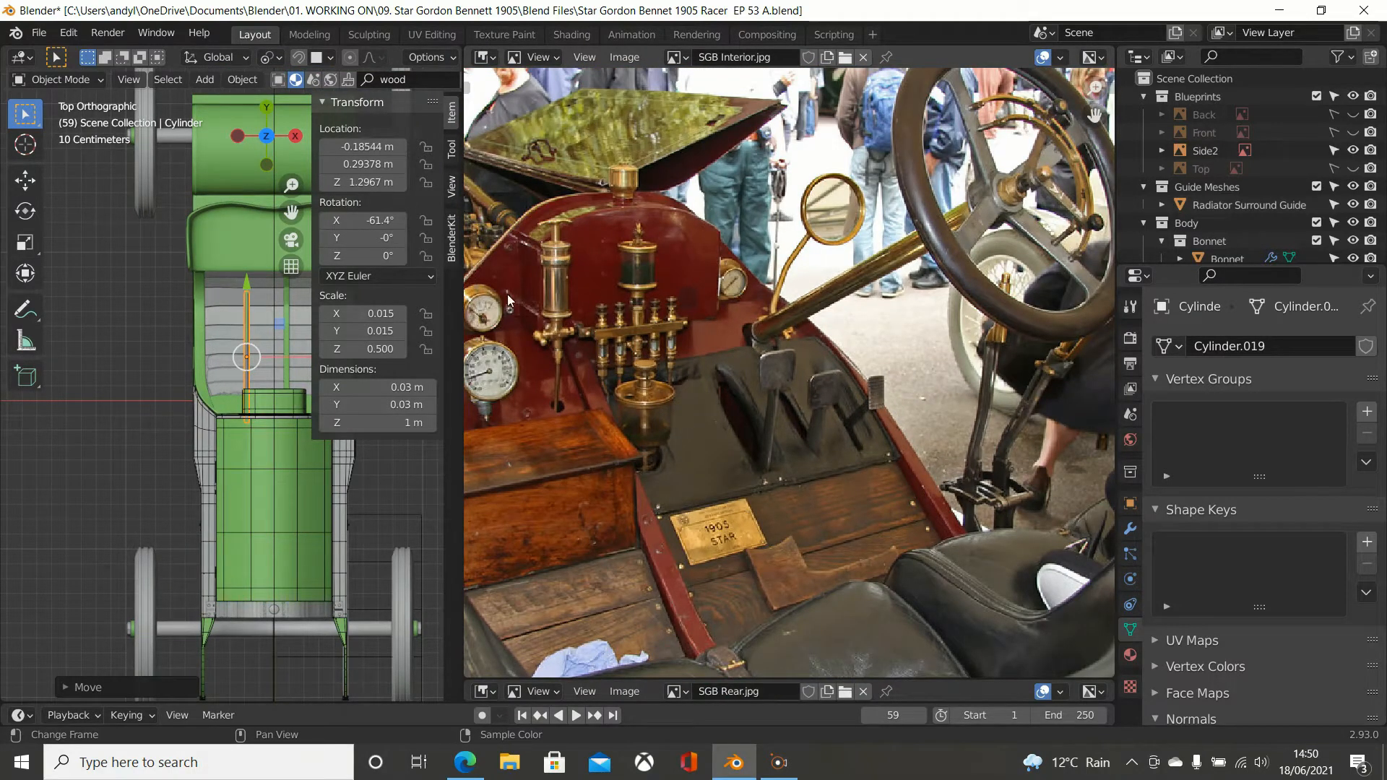
pyautogui.scroll(1, 279, 319)
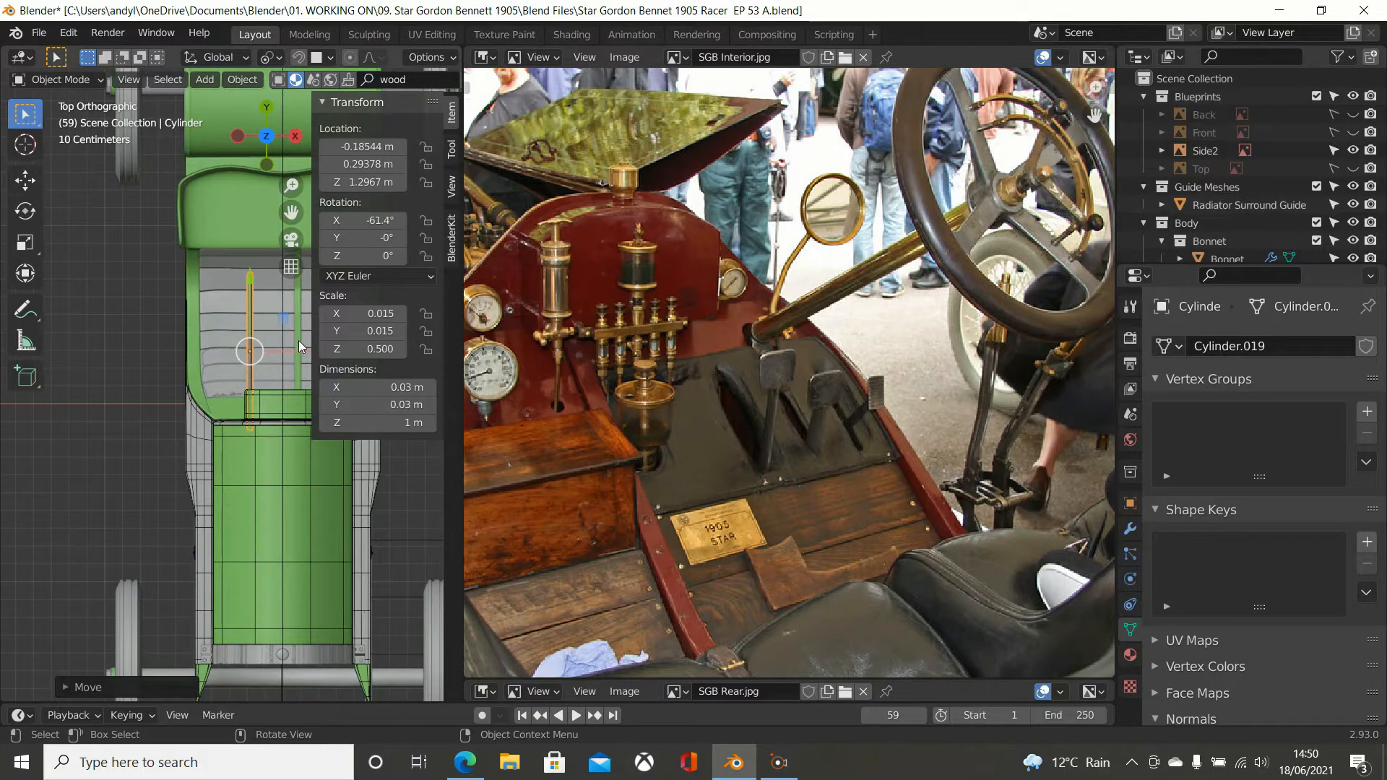
pyautogui.moveTo(295, 345); pyautogui.dragTo(289, 341)
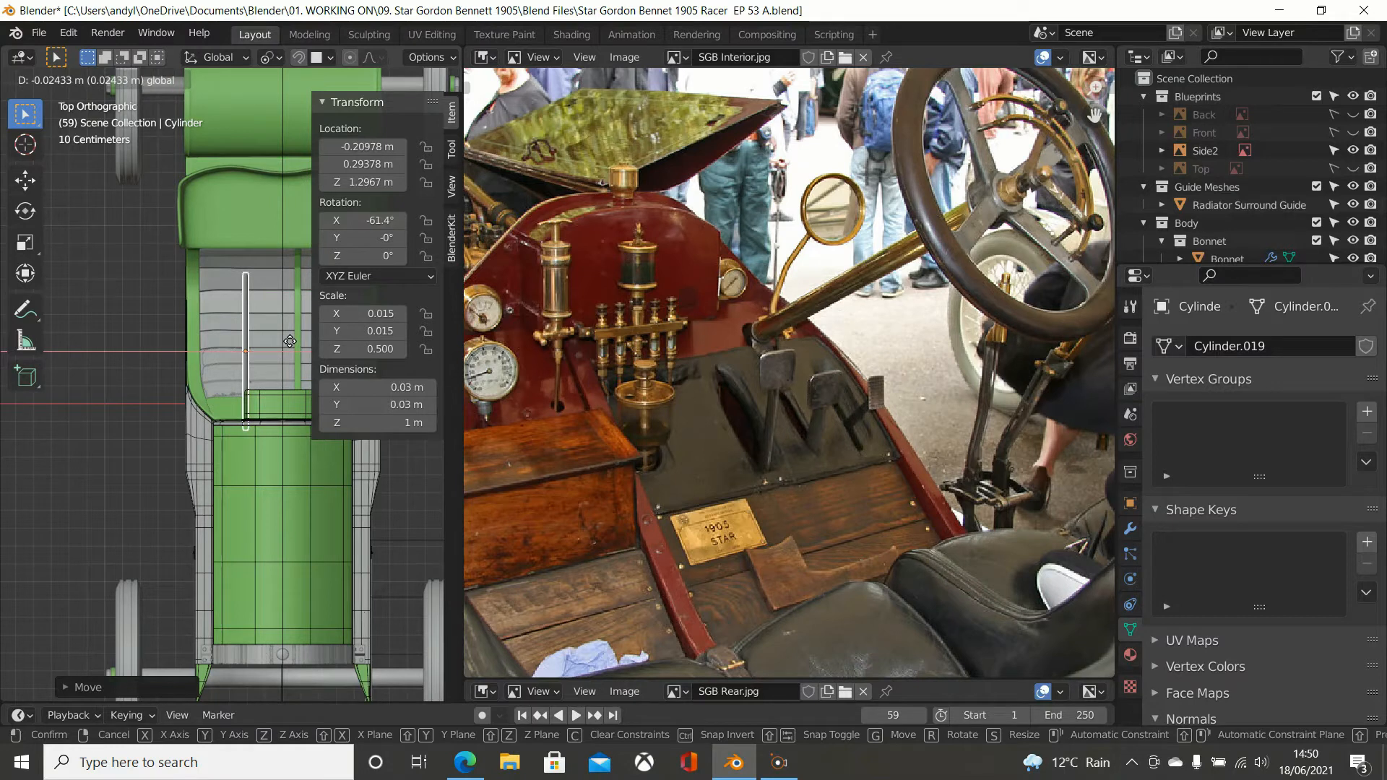
pyautogui.moveTo(290, 341); pyautogui.dragTo(286, 341)
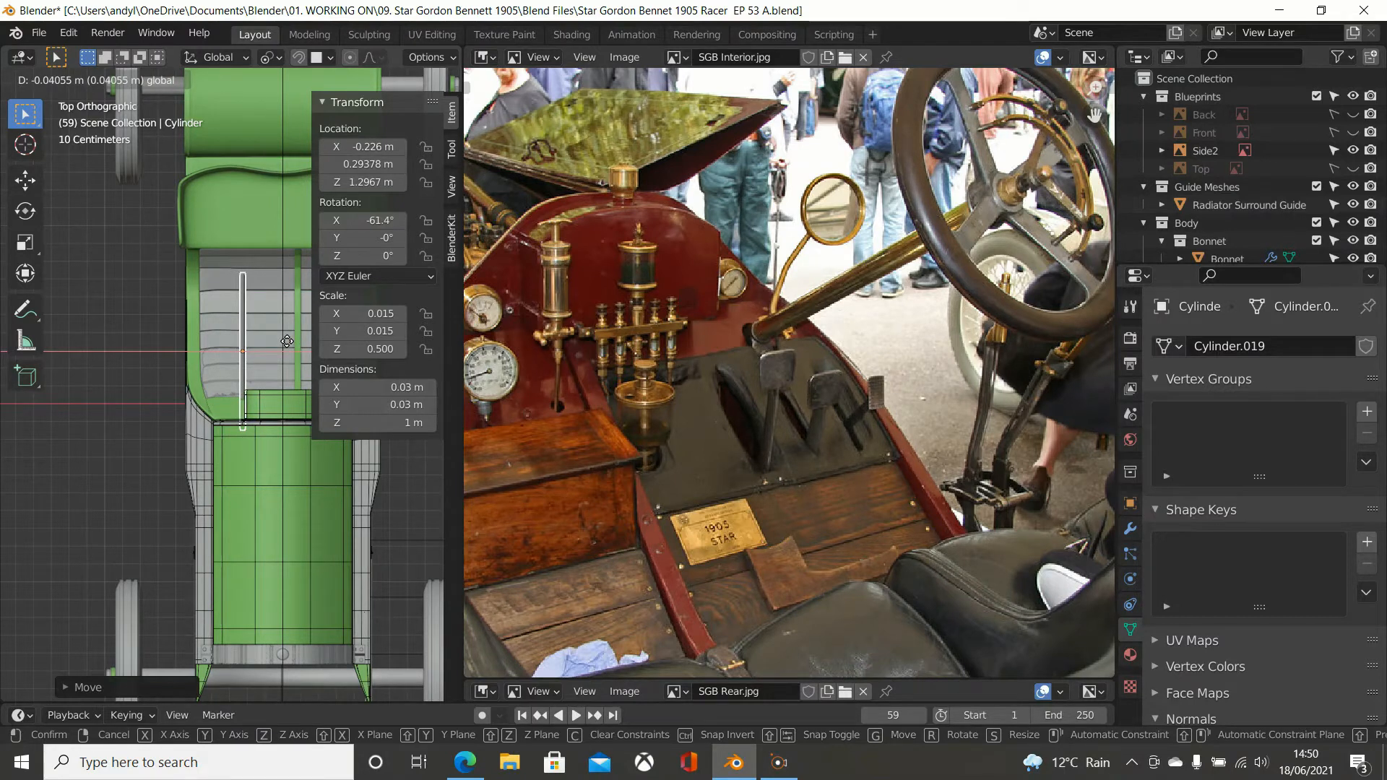
pyautogui.click(287, 341)
pyautogui.scroll(-1, 292, 335)
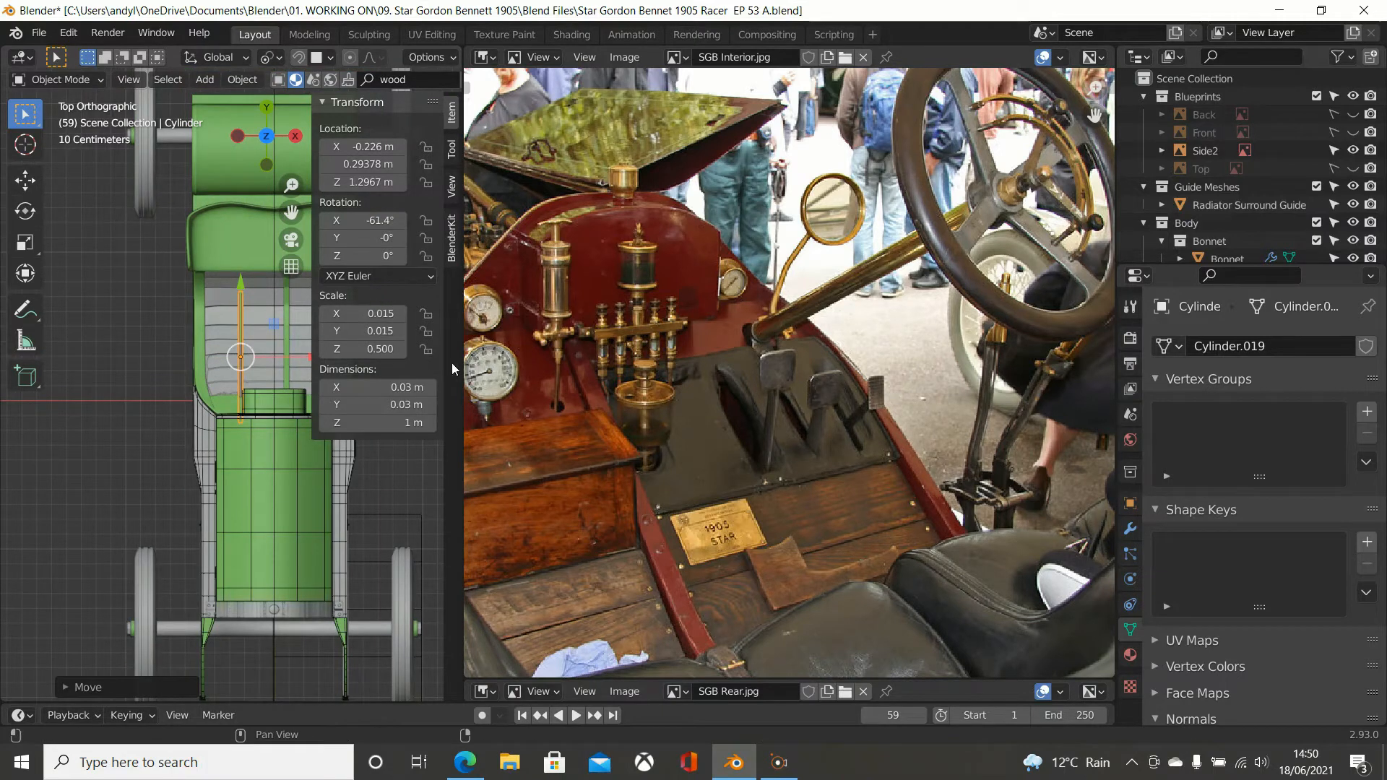
pyautogui.moveTo(463, 360); pyautogui.dragTo(963, 336)
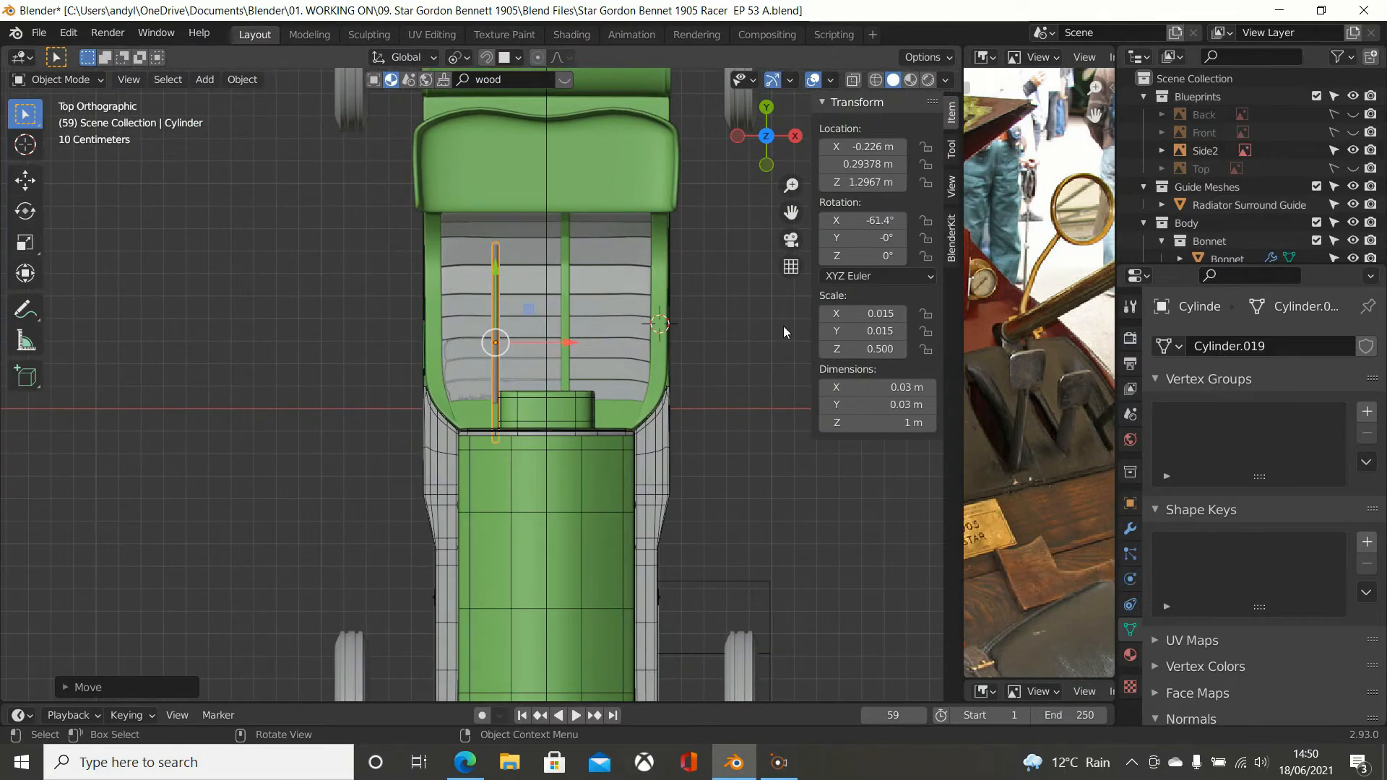
# Step: Hide the transform values, inspect the column's lower end in perspective and move the cylinder about 0.04 m along Y towards the bonnet
pyautogui.press('n')
pyautogui.moveTo(652, 341); pyautogui.dragTo(536, 366, button='middle')
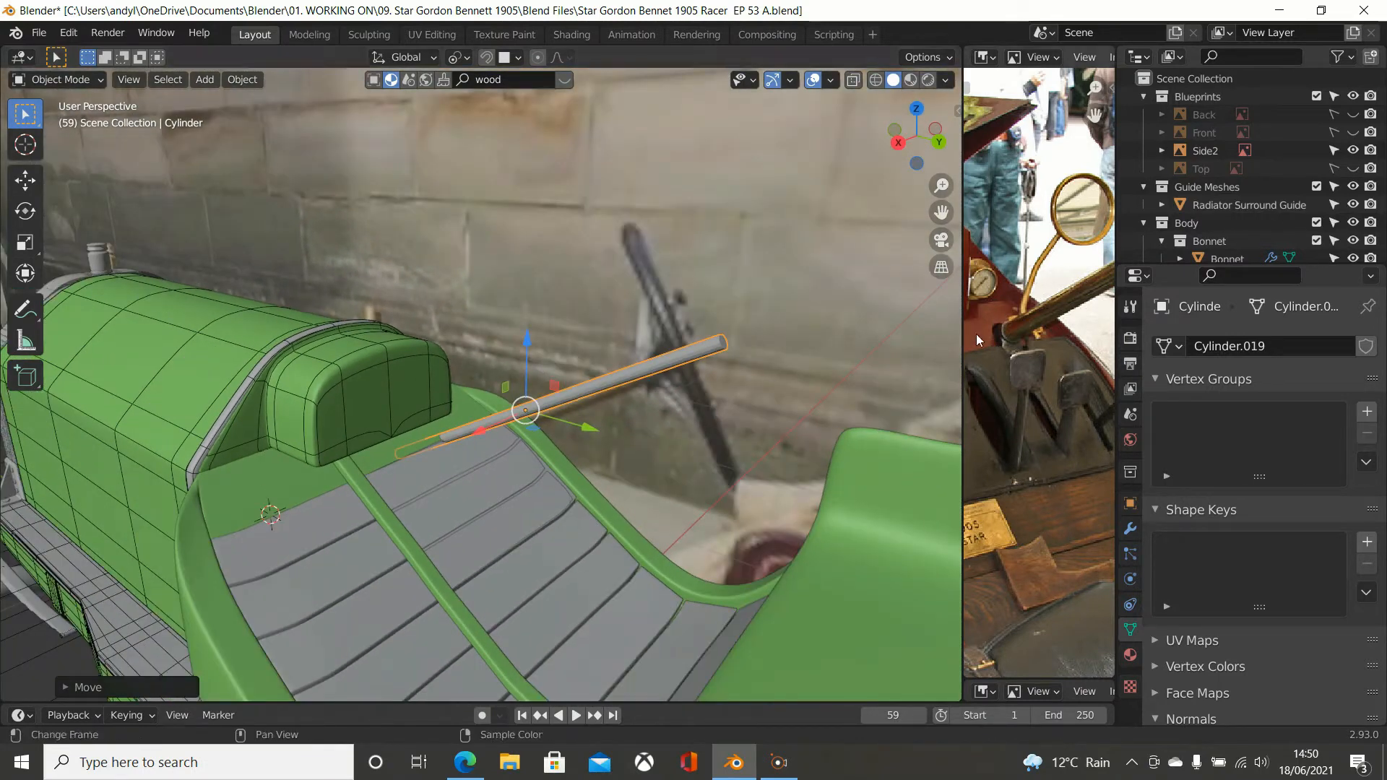
pyautogui.scroll(3, 500, 439)
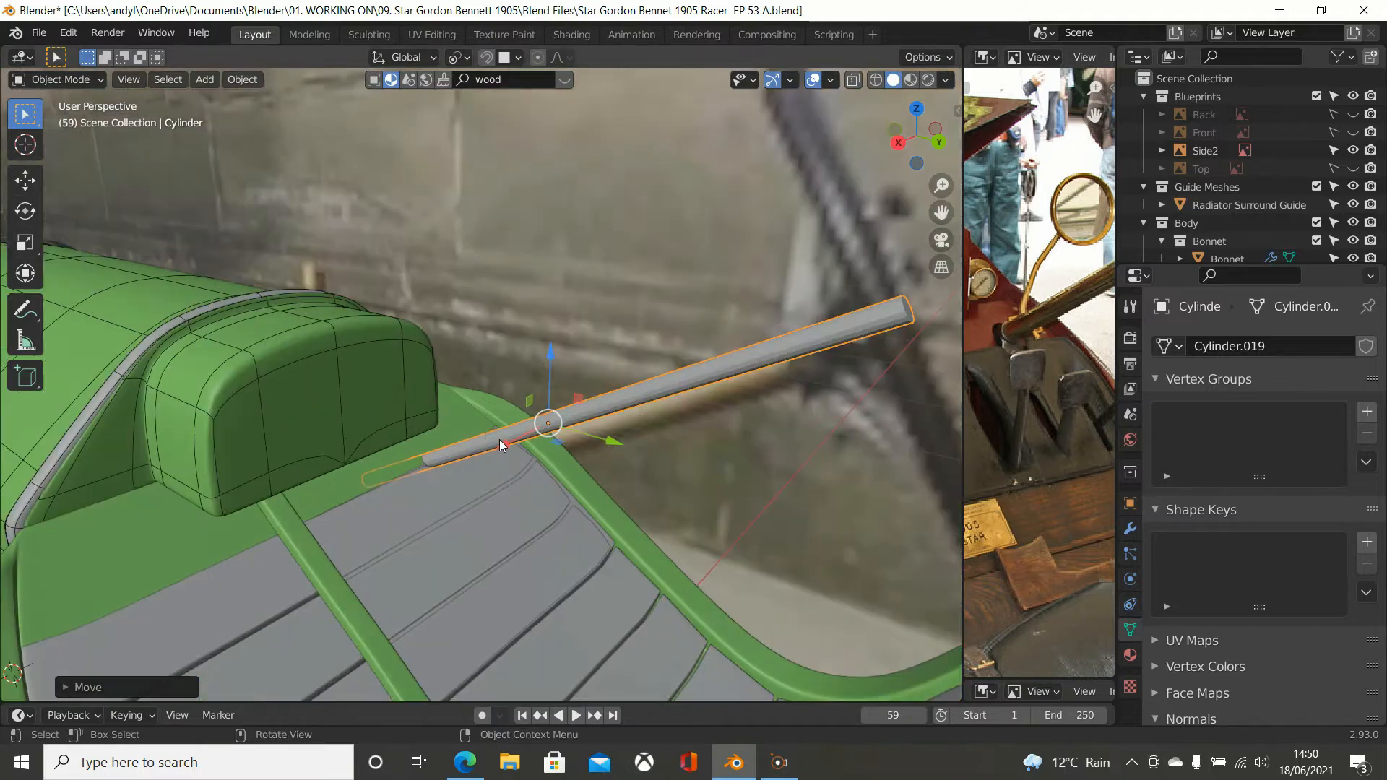
pyautogui.moveTo(467, 422); pyautogui.dragTo(633, 419, button='middle')
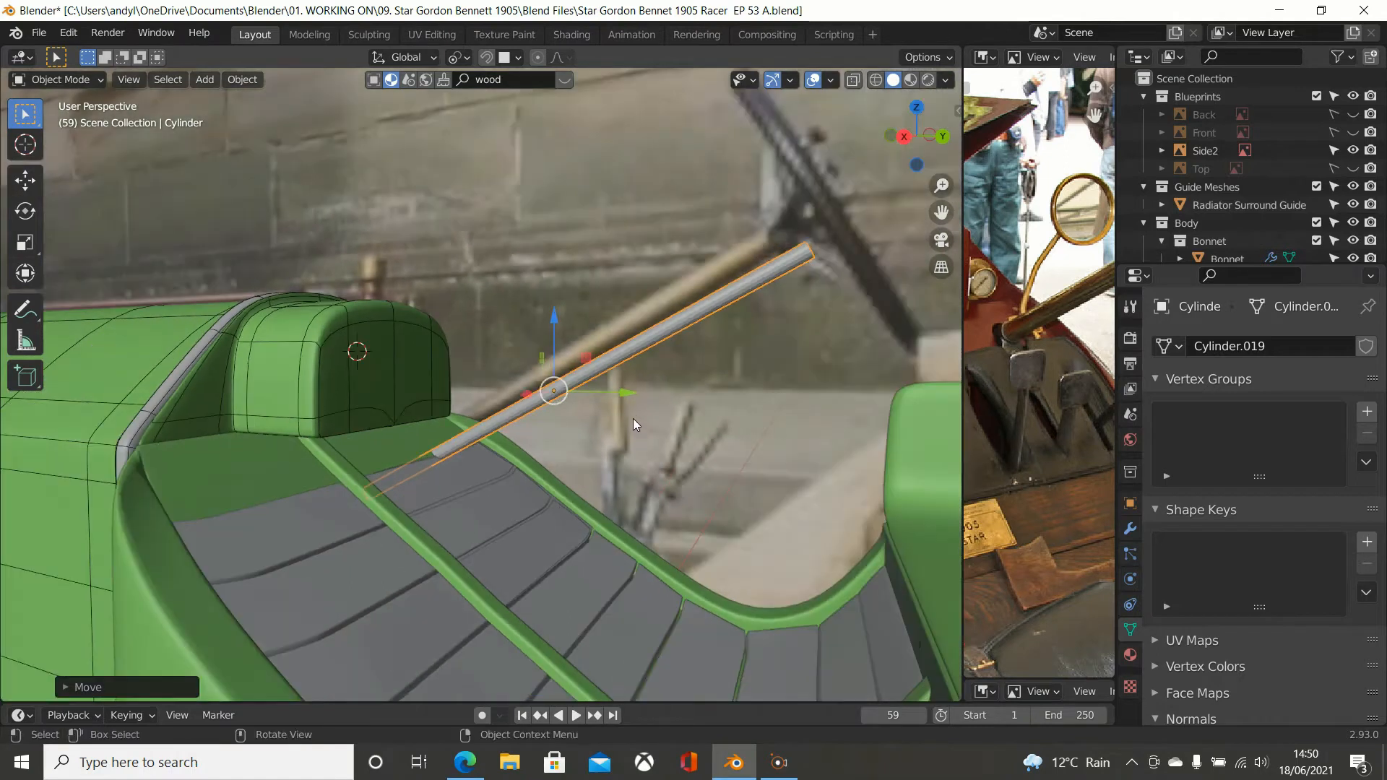
pyautogui.moveTo(630, 390); pyautogui.dragTo(610, 380)
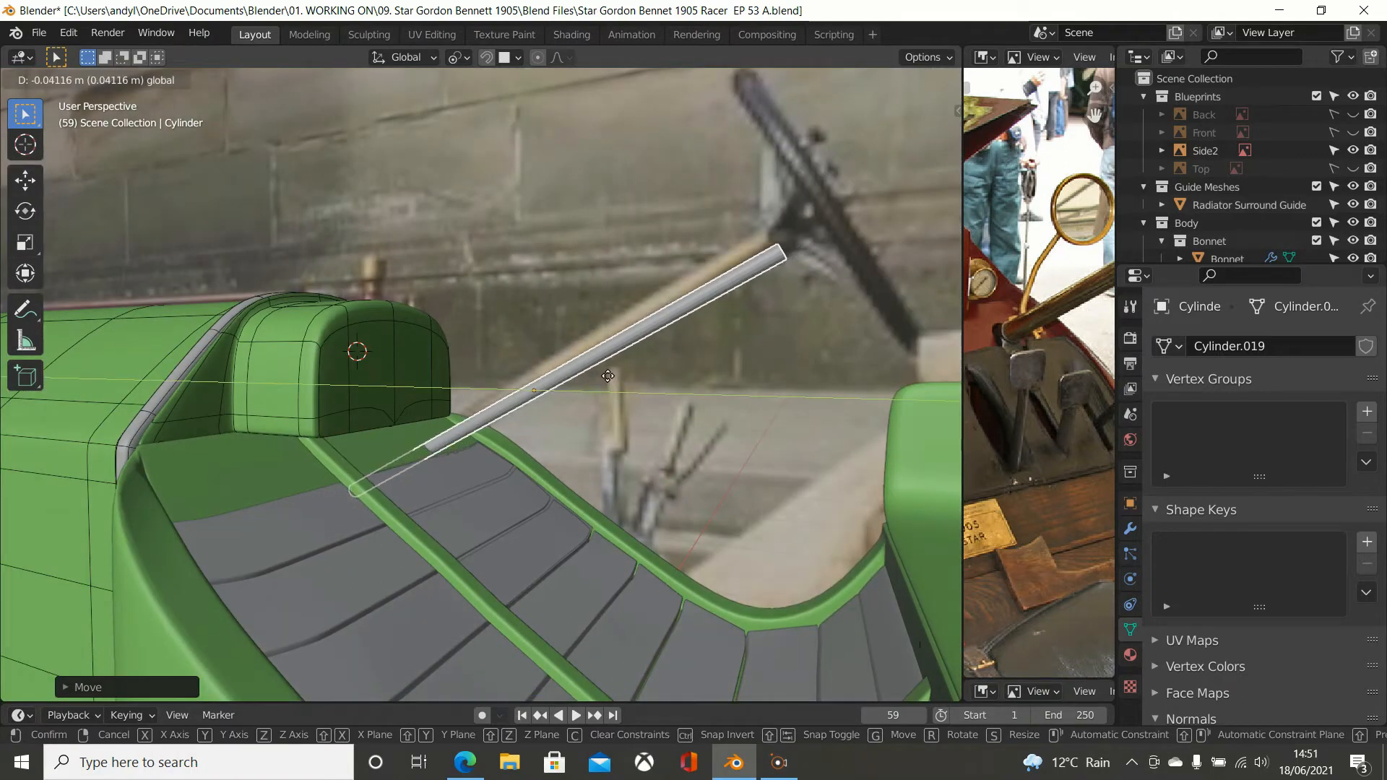
pyautogui.moveTo(572, 393); pyautogui.dragTo(483, 418, button='middle')
pyautogui.scroll(3, 514, 432)
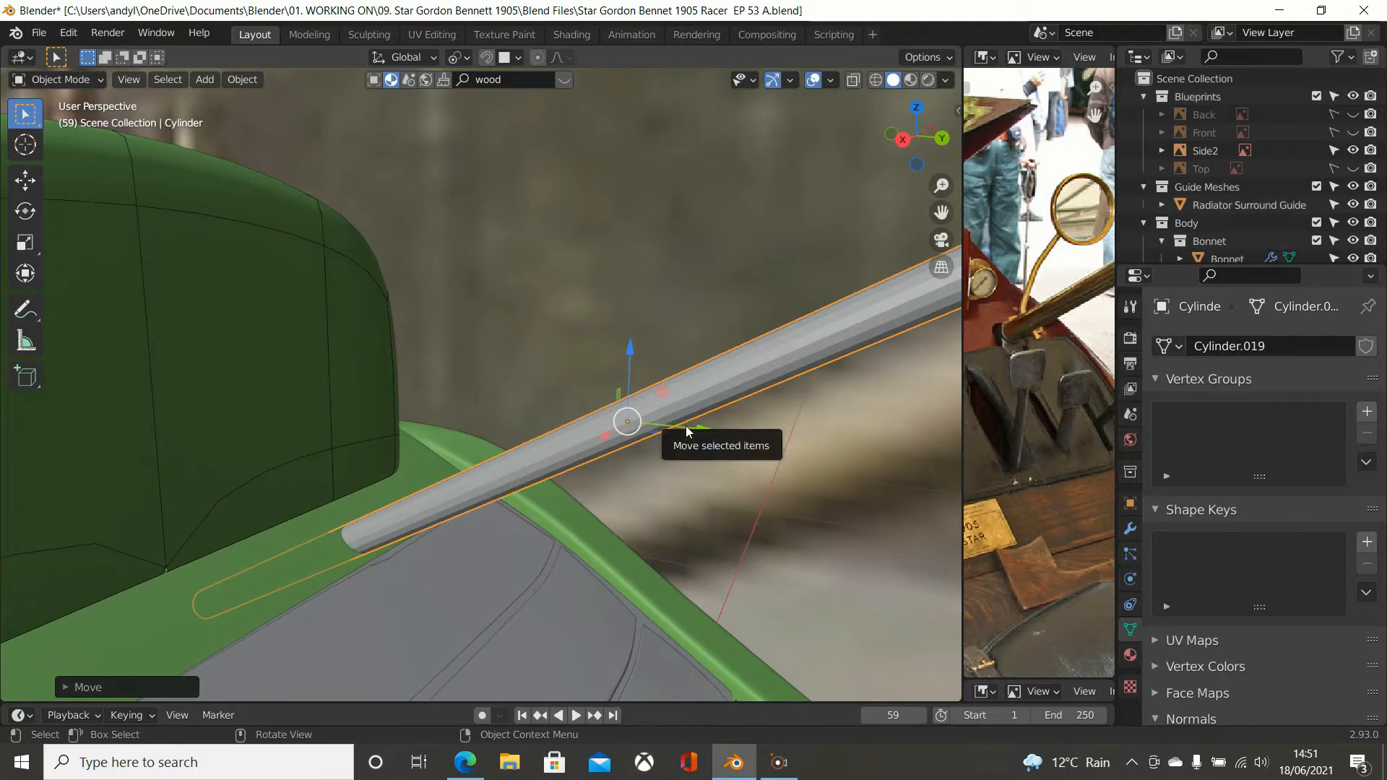
# Step: Nudge the steering column cylinder along Y and lower it slightly along Z in right side view to match the side reference photo
pyautogui.moveTo(687, 427)
pyautogui.mouseDown()
pyautogui.moveTo(701, 436)
pyautogui.moveTo(687, 443)
pyautogui.mouseUp()
pyautogui.moveTo(604, 447)
pyautogui.mouseDown(button='middle')
pyautogui.moveTo(505, 471)
pyautogui.moveTo(405, 462)
pyautogui.moveTo(430, 476)
pyautogui.moveTo(561, 460)
pyautogui.moveTo(471, 488)
pyautogui.moveTo(618, 461)
pyautogui.mouseUp(button='middle')
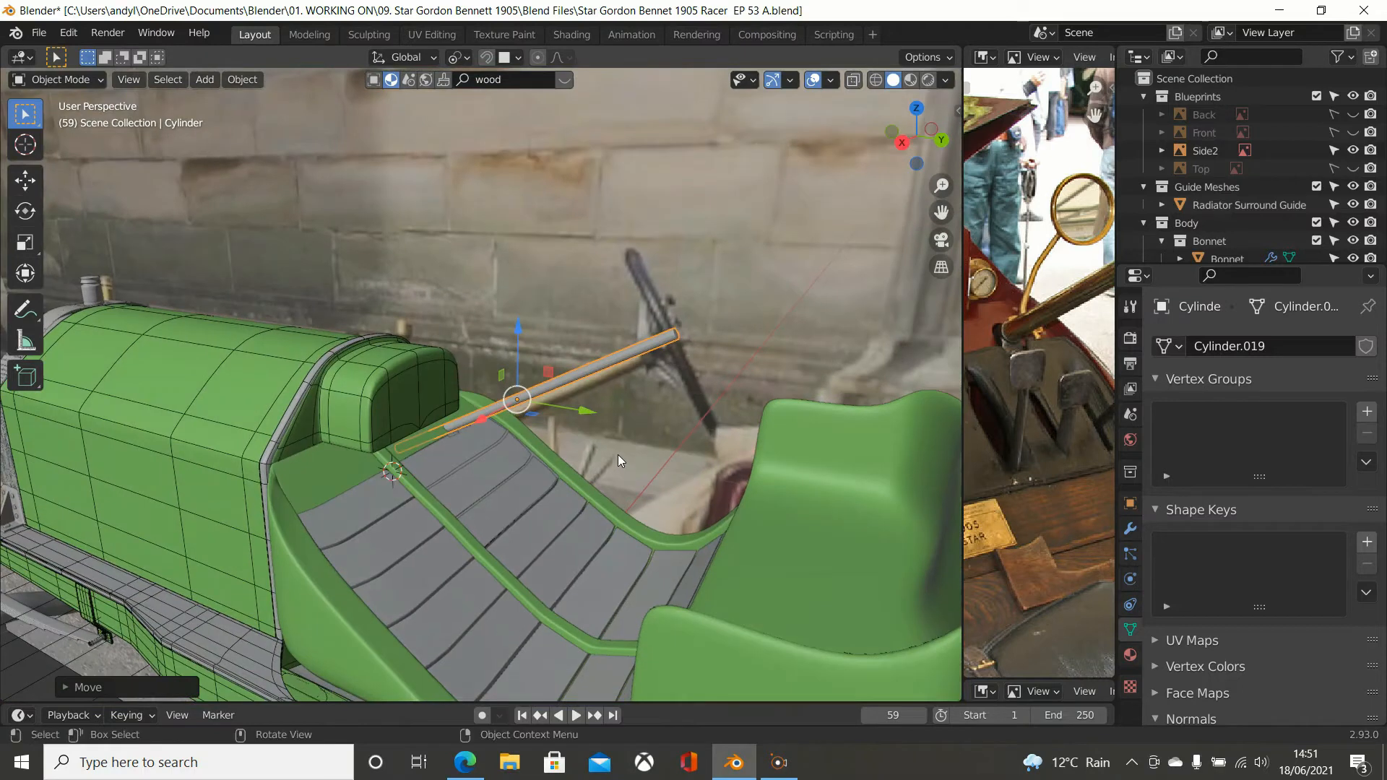
pyautogui.press('KP_3')
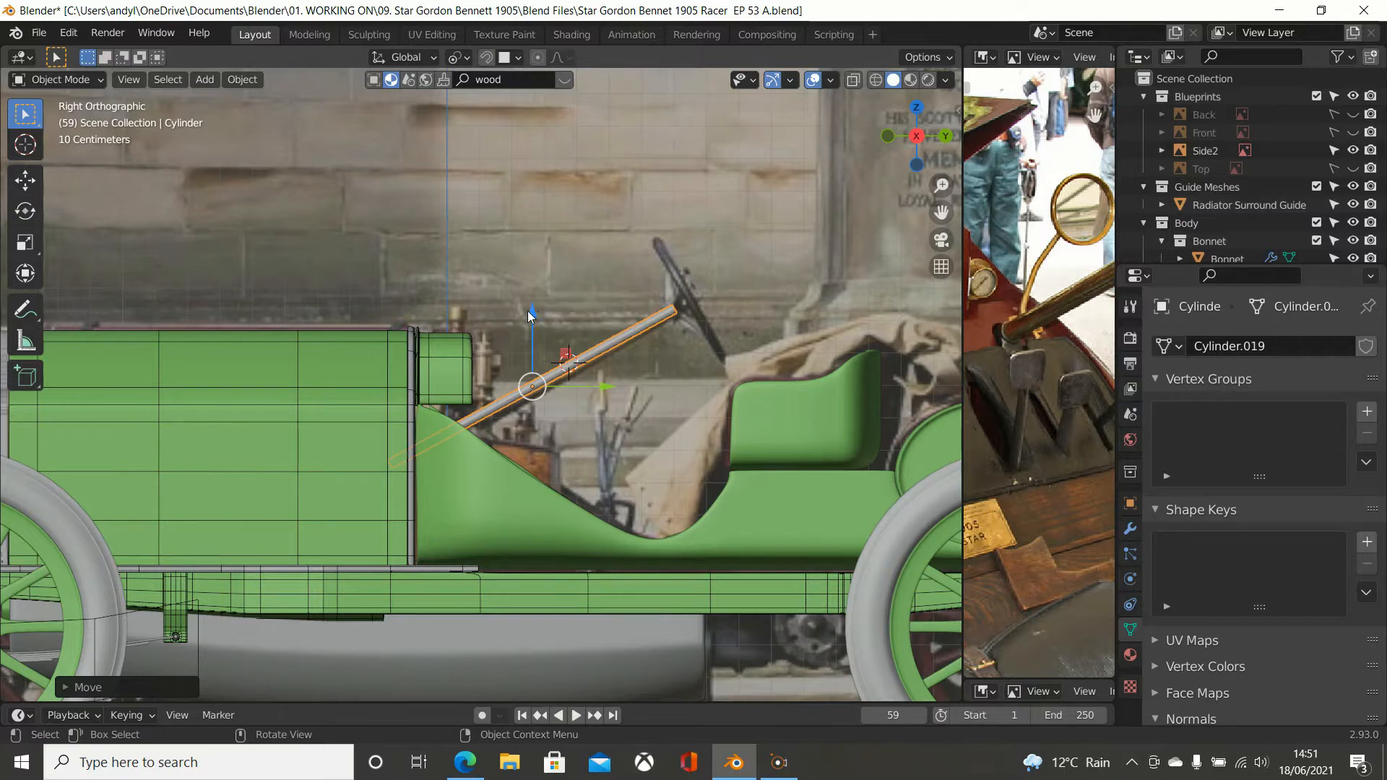
pyautogui.moveTo(537, 311); pyautogui.dragTo(538, 318)
# Step: Fine-tune the cylinder along Y in perspective so its lower end meets the front edge of the driver's-side floor plate
pyautogui.moveTo(537, 318); pyautogui.dragTo(461, 437, button='middle')
pyautogui.scroll(3, 525, 439)
pyautogui.scroll(4, 525, 440)
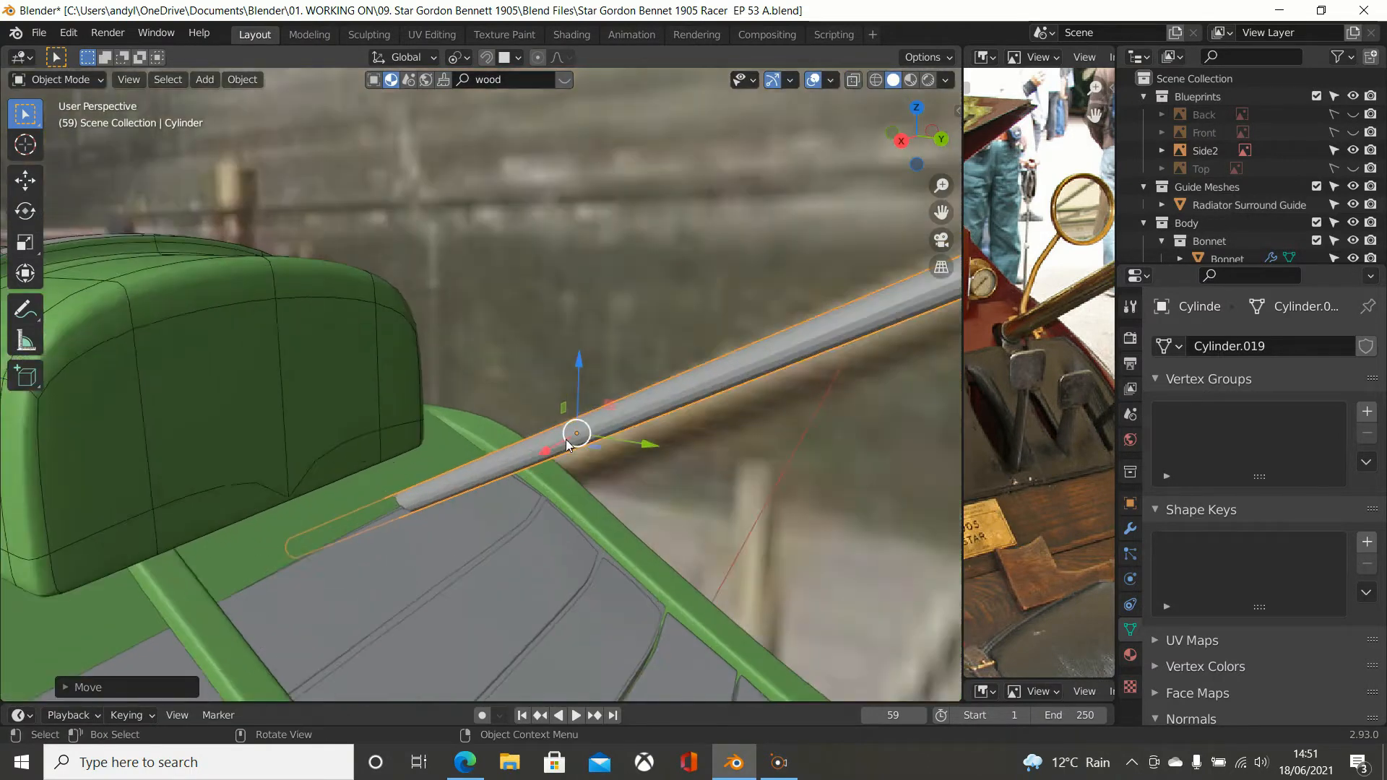
pyautogui.moveTo(669, 458); pyautogui.dragTo(649, 442)
pyautogui.moveTo(586, 458); pyautogui.dragTo(559, 484, button='middle')
pyautogui.moveTo(630, 469); pyautogui.dragTo(629, 465)
pyautogui.moveTo(628, 465); pyautogui.dragTo(561, 492, button='middle')
# Step: Select the front driver's-side floor plate and open it for mesh editing with vertex selection
pyautogui.click(491, 475)
pyautogui.click(491, 475)
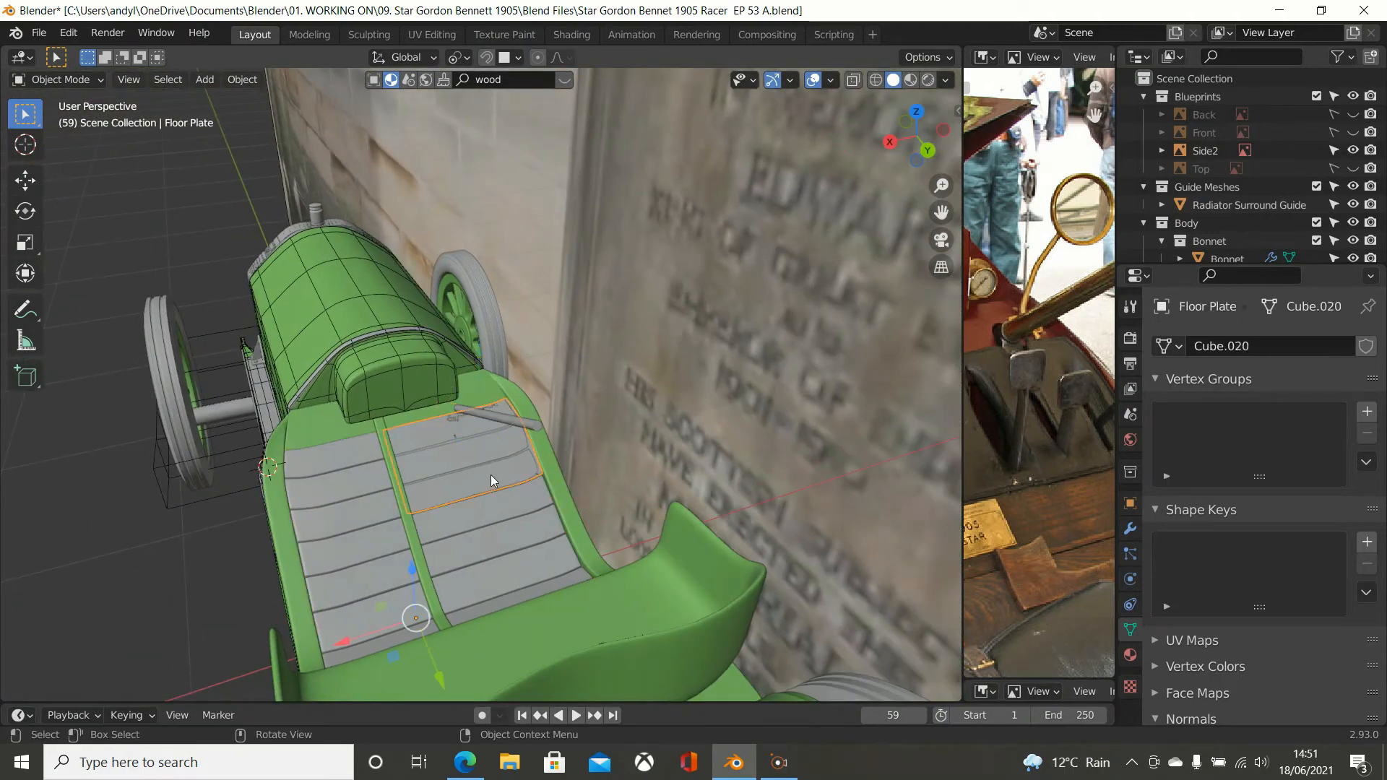
pyautogui.scroll(3, 519, 463)
pyautogui.moveTo(519, 462); pyautogui.dragTo(628, 371, button='middle')
pyautogui.scroll(4, 574, 400)
pyautogui.scroll(-4, 566, 434)
pyautogui.moveTo(589, 460)
pyautogui.mouseDown(button='middle')
pyautogui.moveTo(621, 452)
pyautogui.moveTo(583, 474)
pyautogui.mouseUp(button='middle')
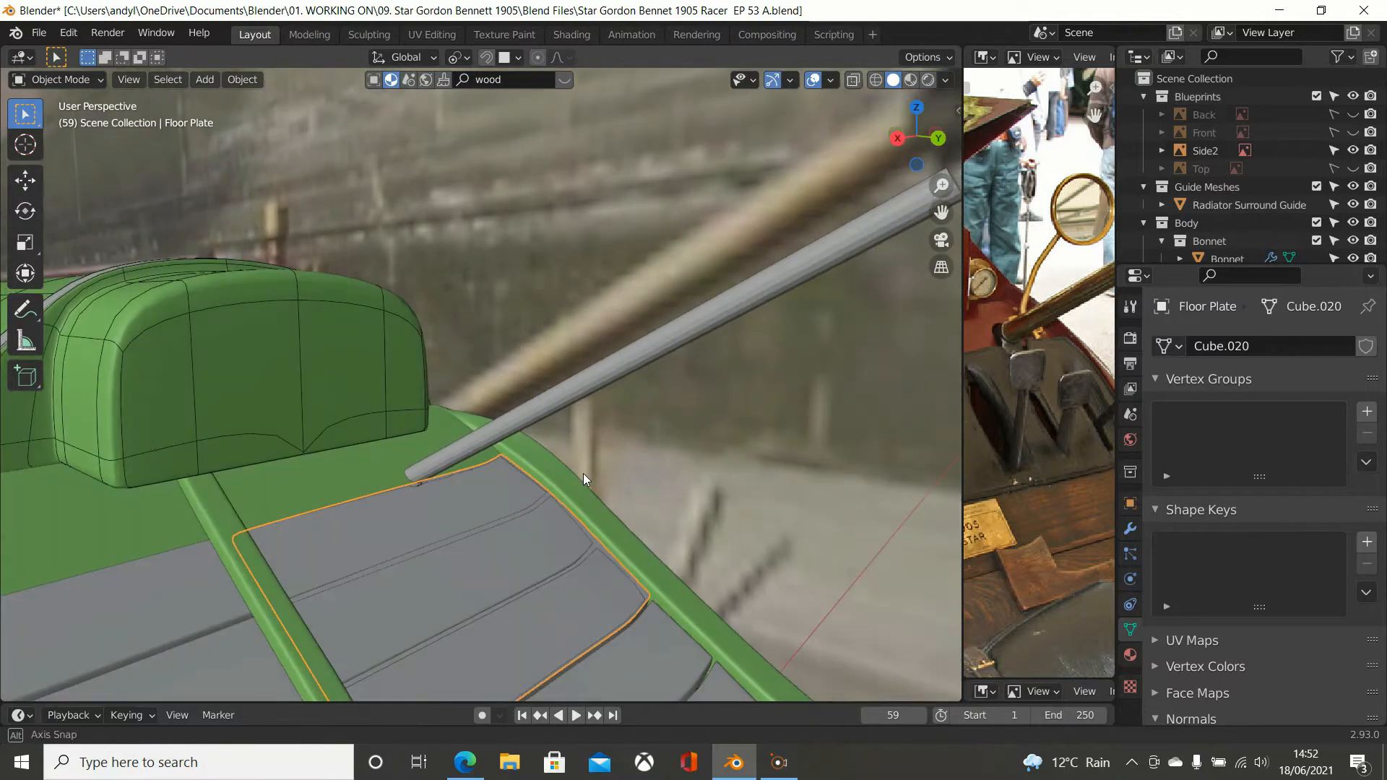
pyautogui.press('Tab')
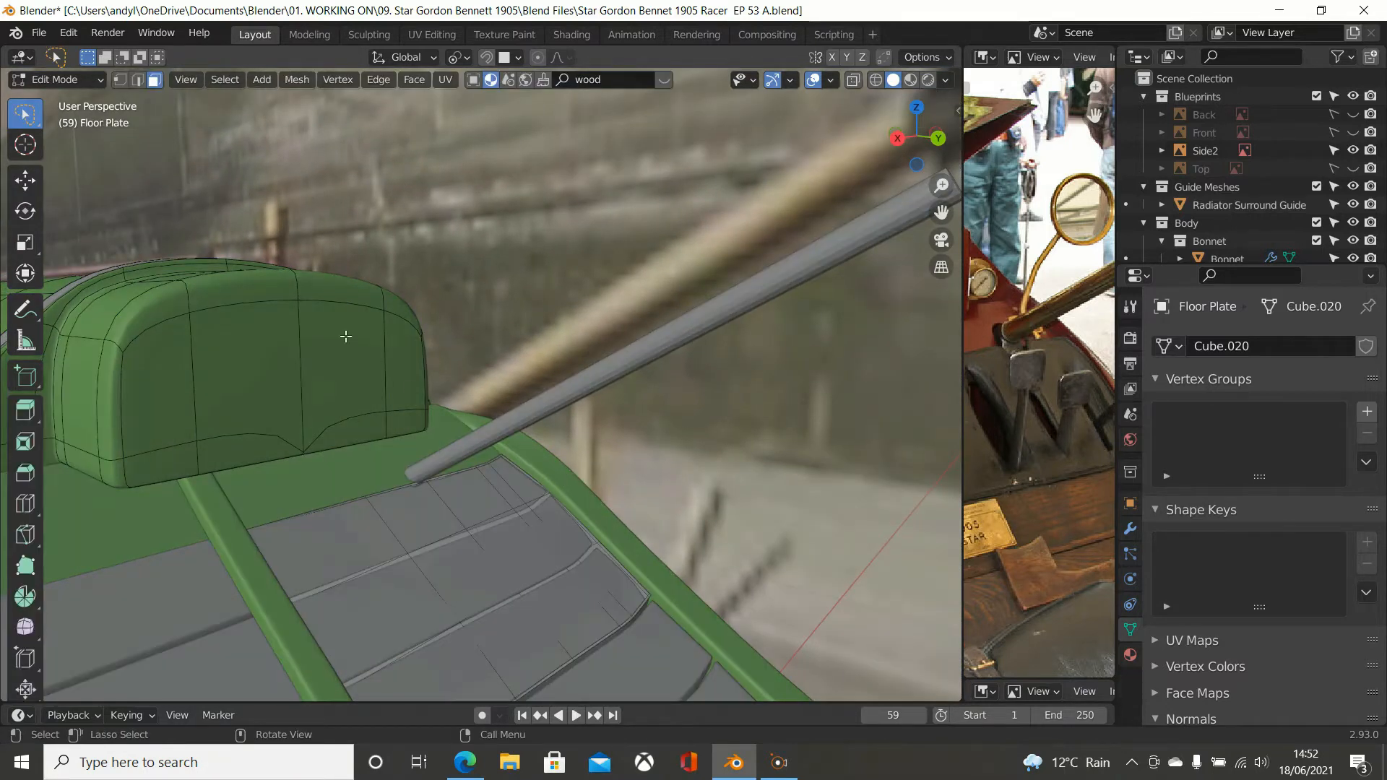
pyautogui.click(121, 85)
# Step: Show the floor plate in wireframe from the top view and switch off its modifier's viewport display
pyautogui.moveTo(213, 249); pyautogui.dragTo(165, 299, button='middle')
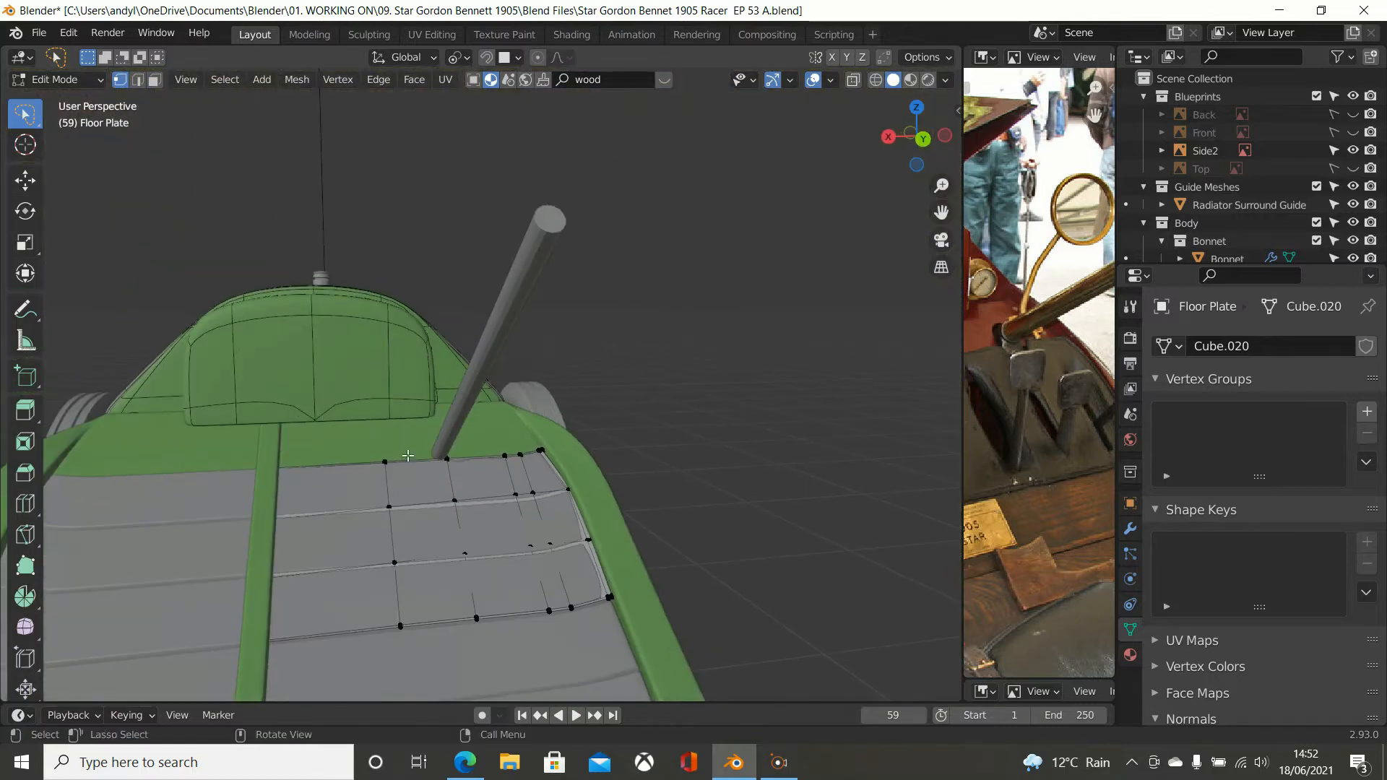
pyautogui.press('KP_7')
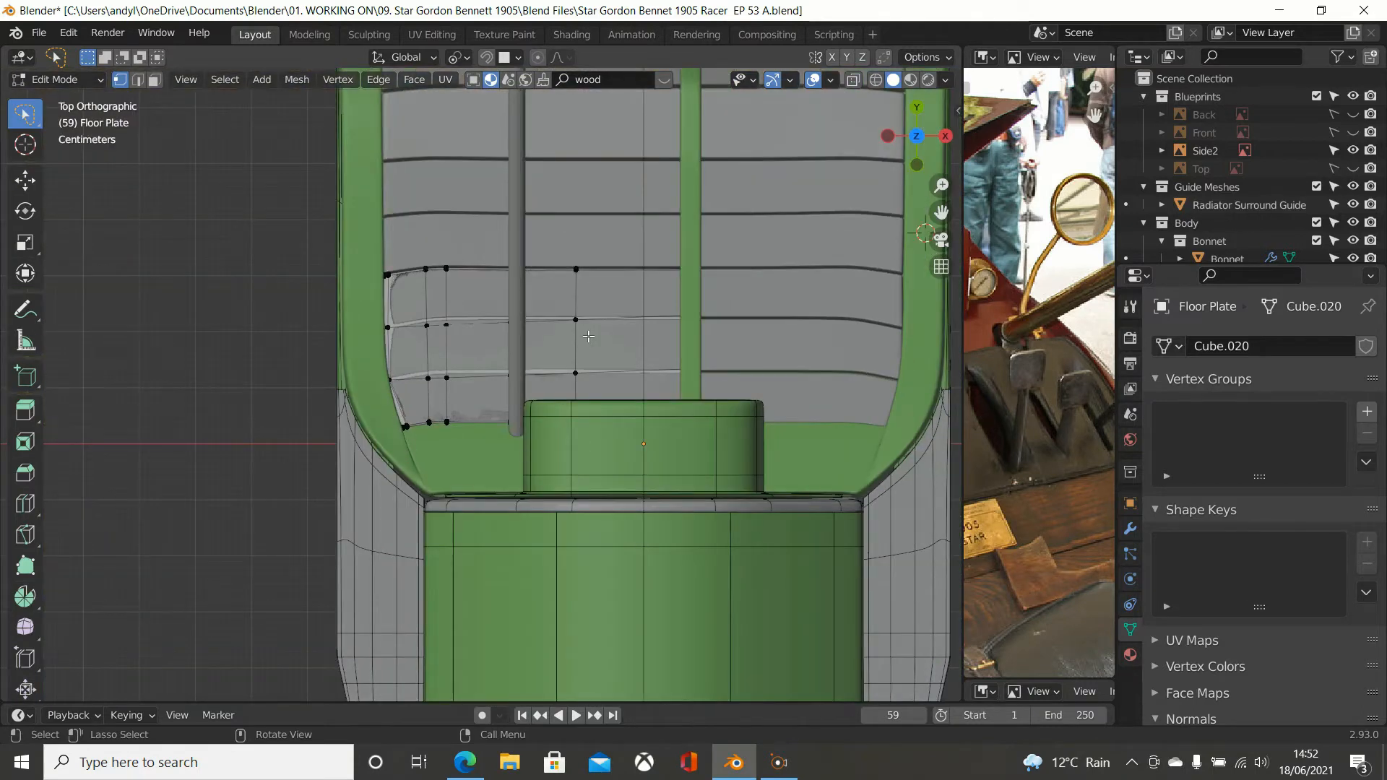
pyautogui.scroll(2, 589, 337)
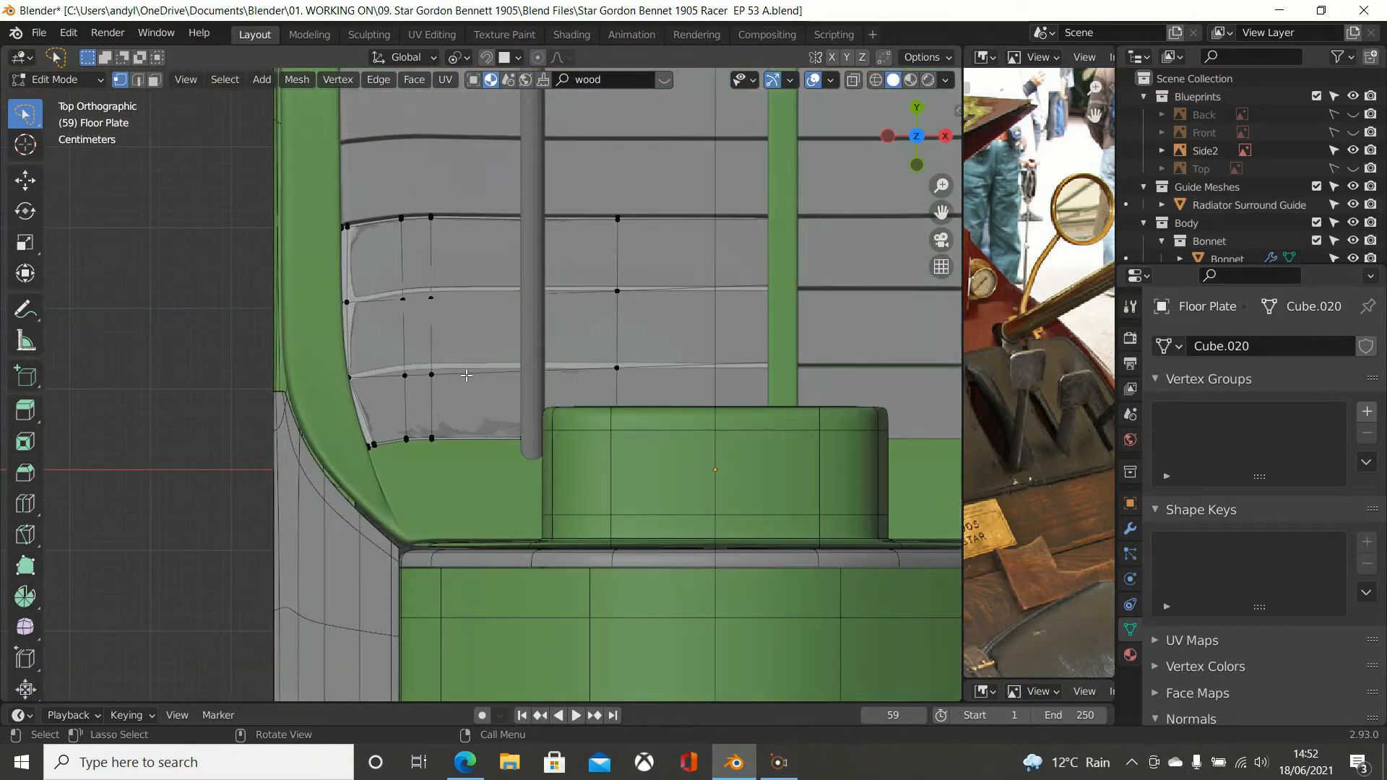
pyautogui.press('z')
pyautogui.press('z')
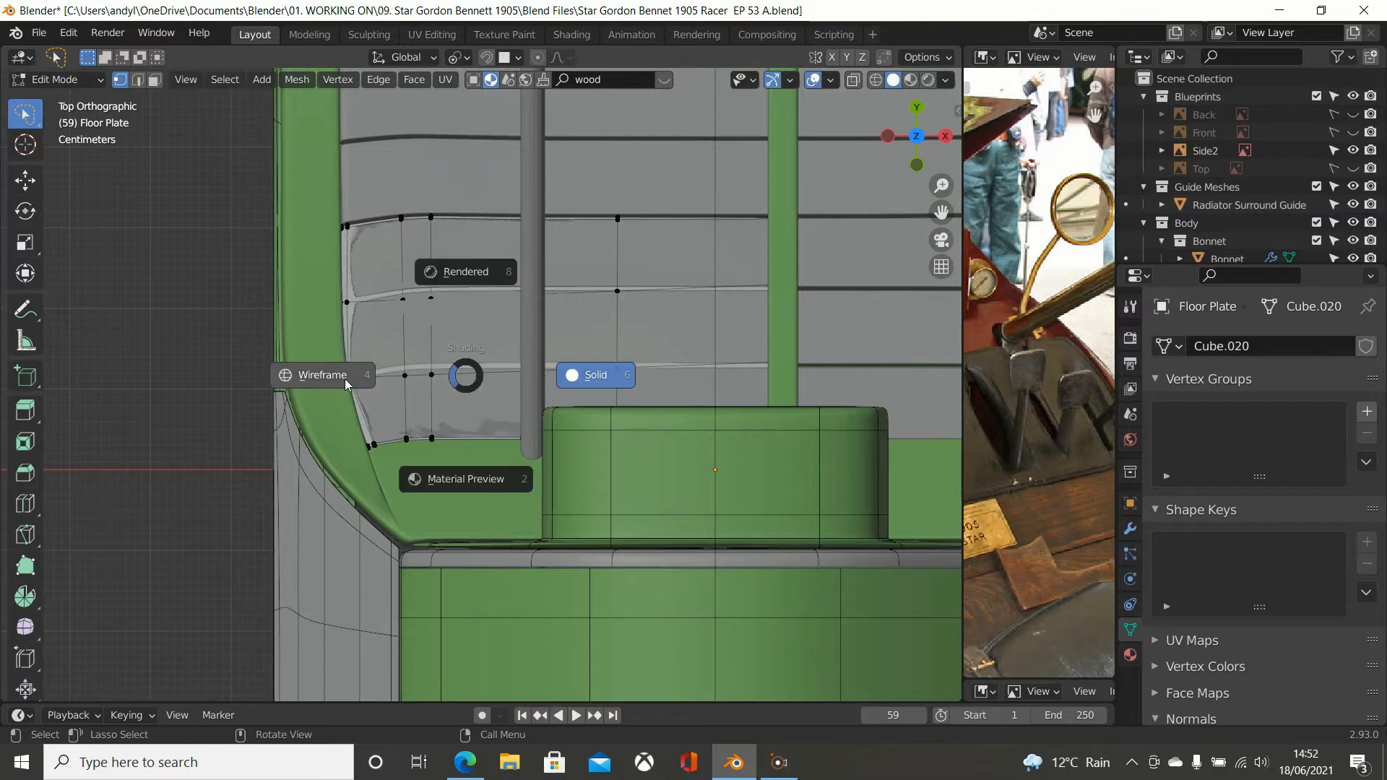
pyautogui.click(329, 380)
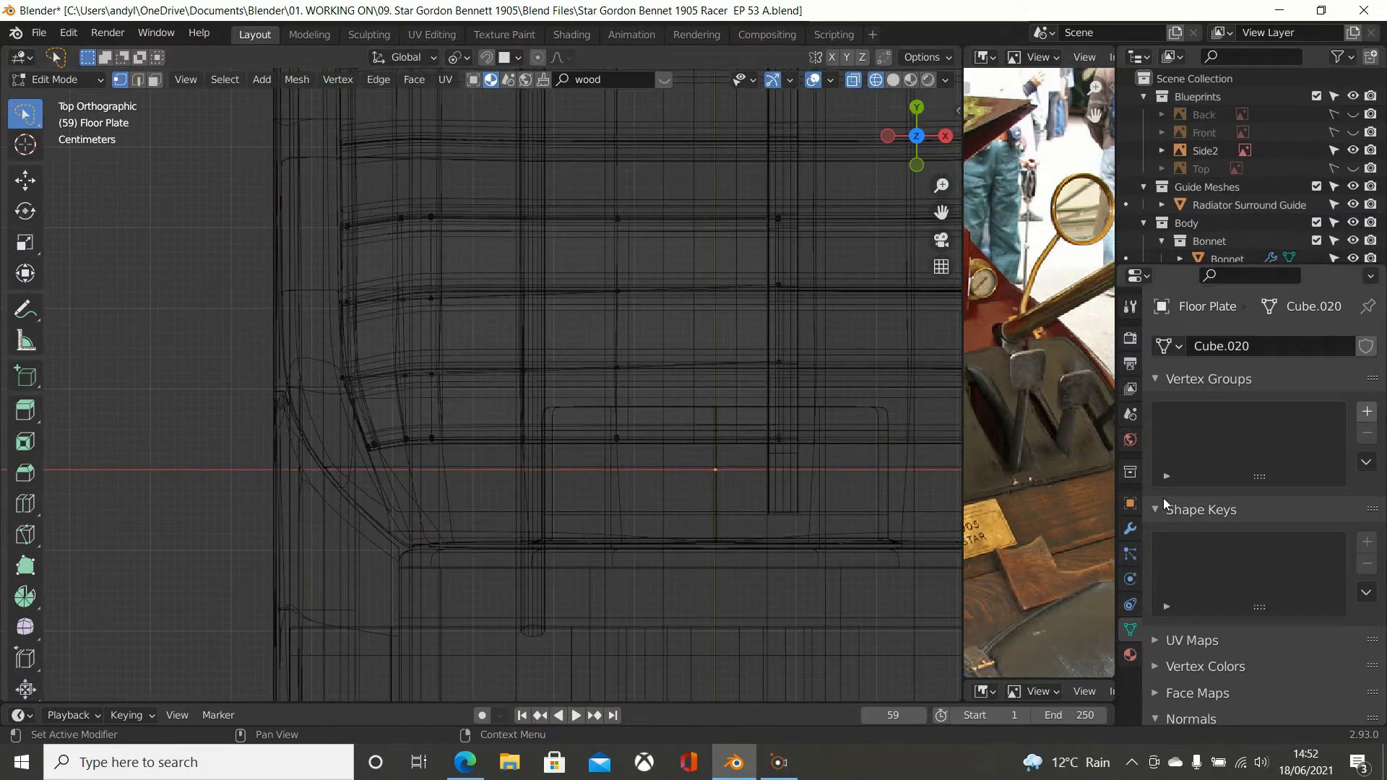
pyautogui.click(1131, 530)
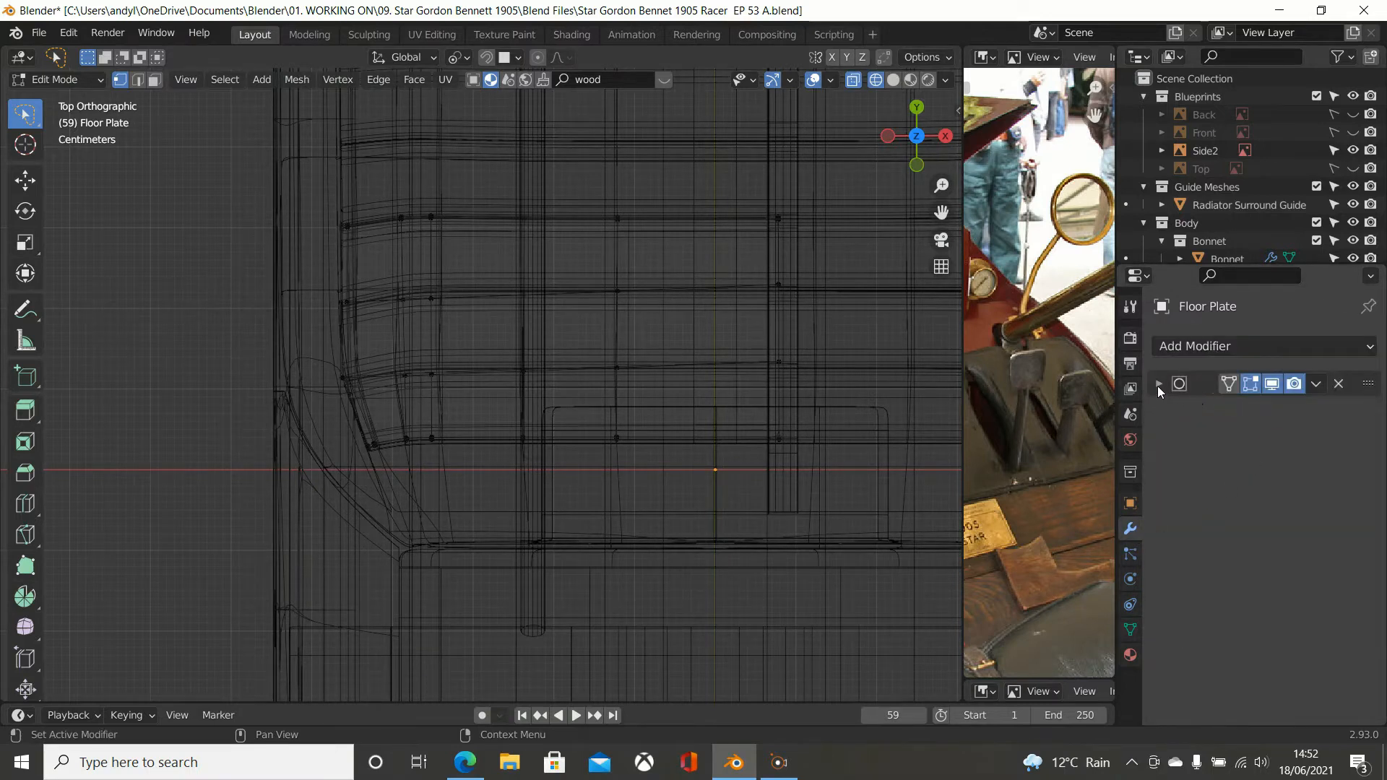
pyautogui.click(1271, 386)
# Step: Edge-slide the floor plate's edge loop beside the steering column by about -0.0955 to the column's centreline
pyautogui.scroll(3, 610, 413)
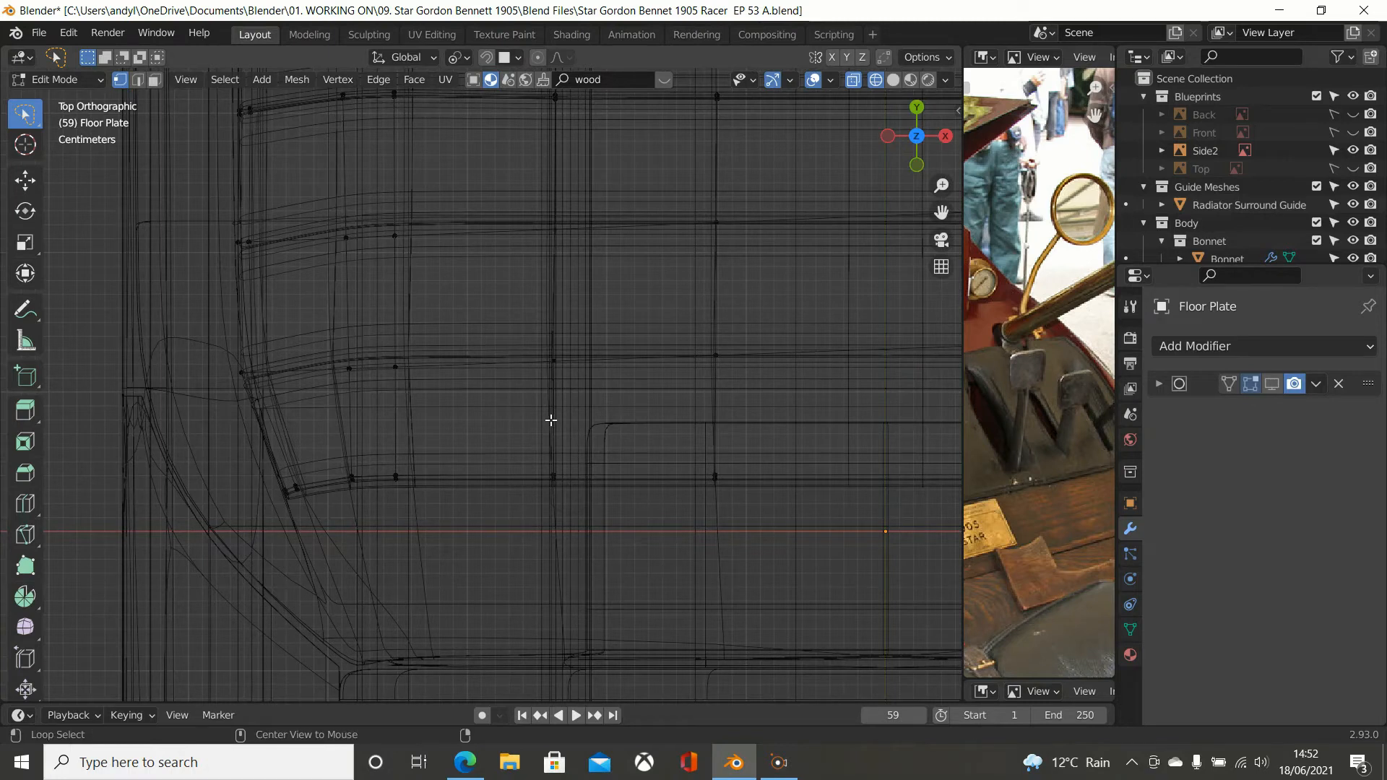
pyautogui.keyDown('alt'); pyautogui.click(552, 419); pyautogui.keyUp('alt')
pyautogui.scroll(-2, 612, 400)
pyautogui.scroll(2, 612, 399)
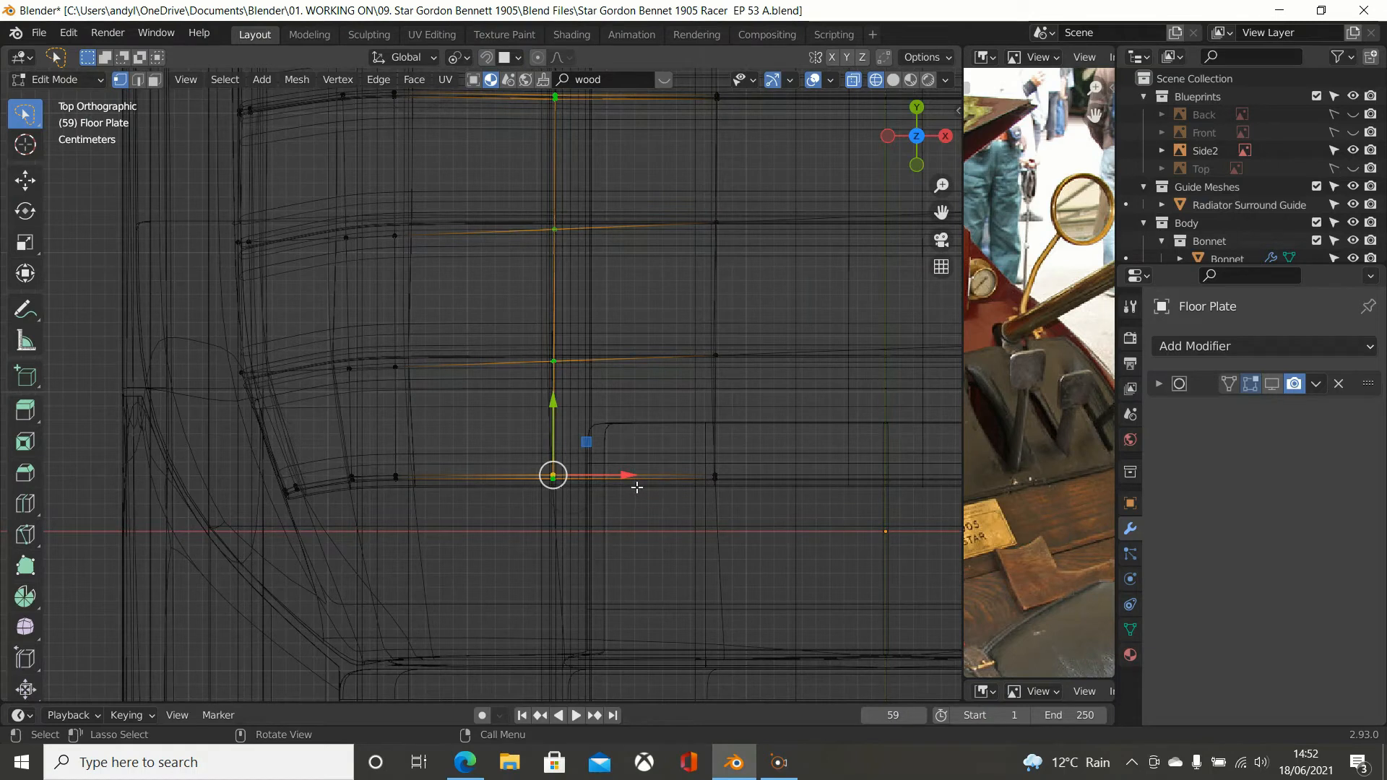
pyautogui.press('g')
pyautogui.press('g')
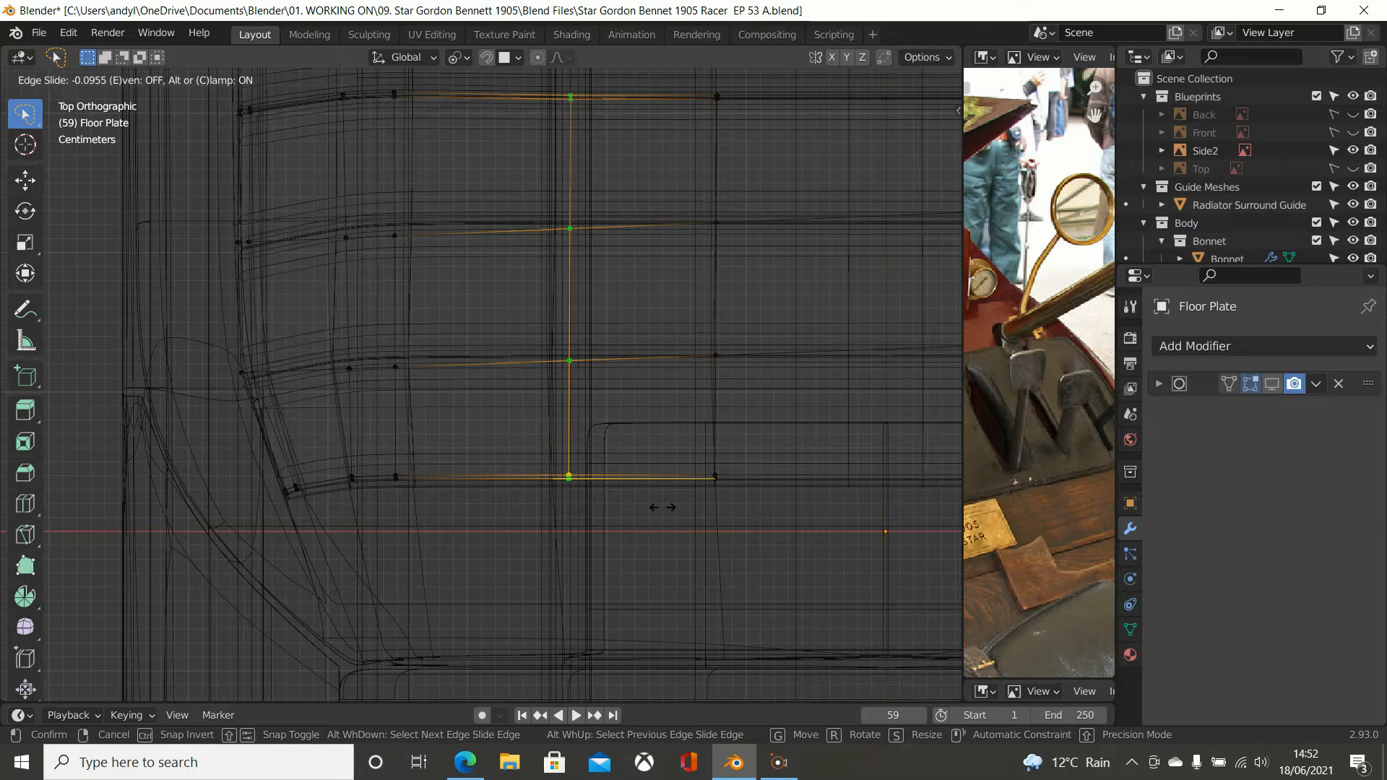
pyautogui.click(663, 507)
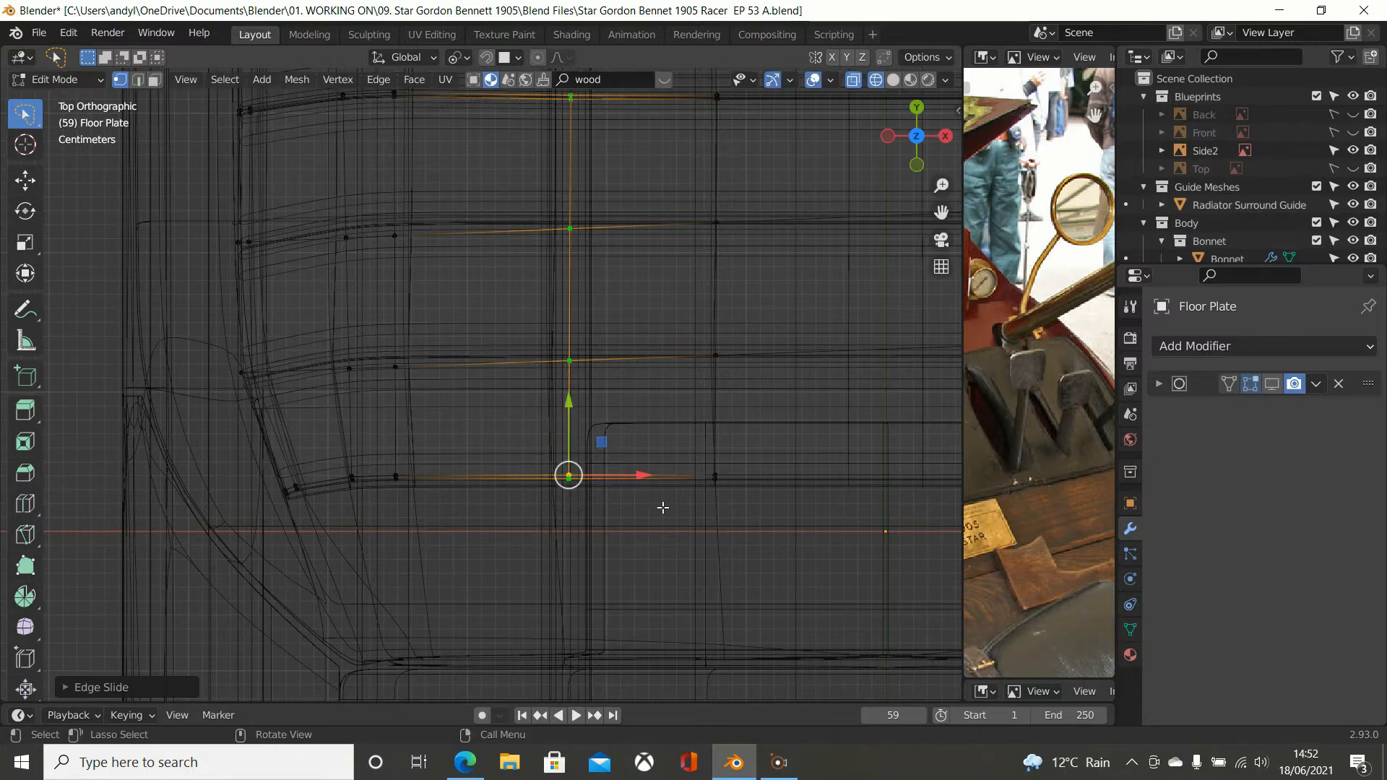
# Step: Return to solid shading and compare the column's lower end and floor plate with the zoomed-out interior reference photo
pyautogui.scroll(-4, 659, 506)
pyautogui.moveTo(602, 511)
pyautogui.mouseDown(button='middle')
pyautogui.moveTo(431, 480)
pyautogui.moveTo(258, 416)
pyautogui.mouseUp(button='middle')
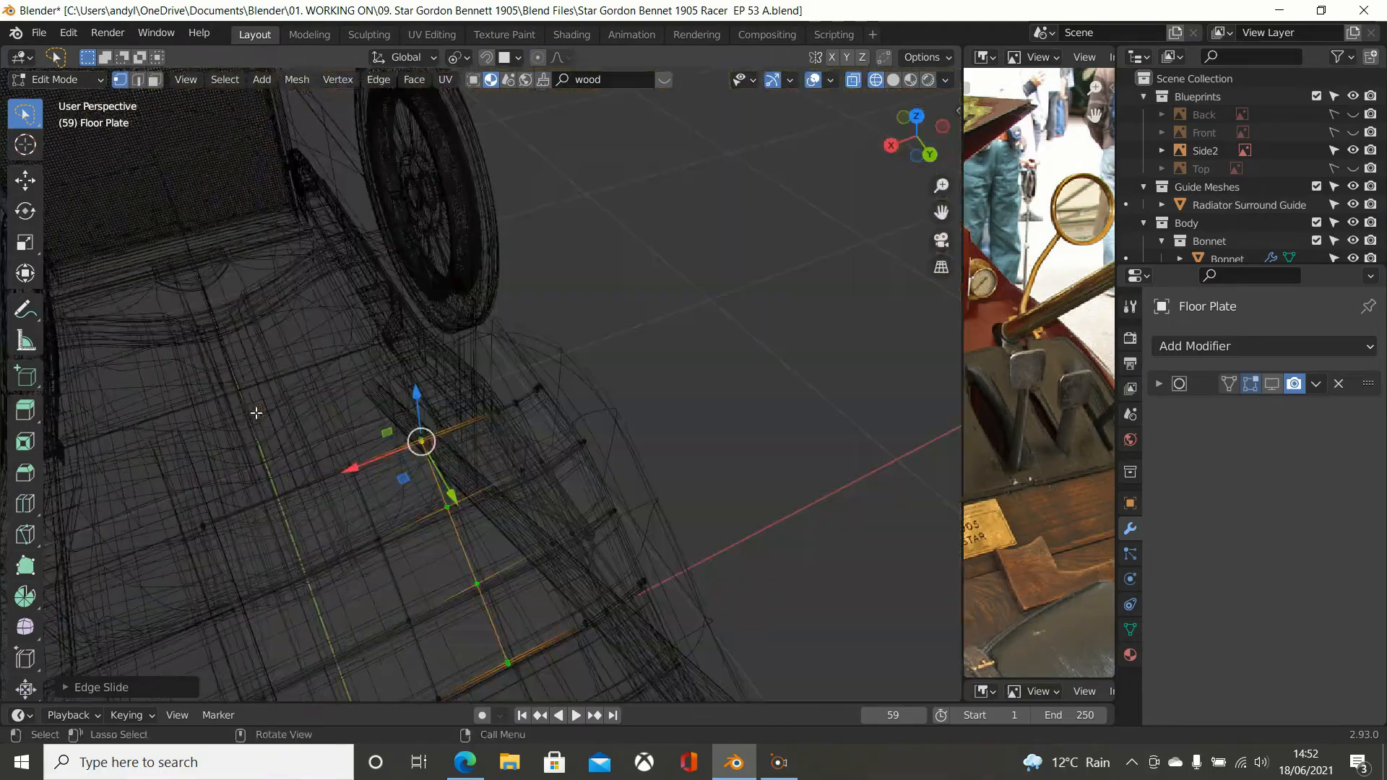
pyautogui.hotkey('shift', 'z')
pyautogui.moveTo(560, 470); pyautogui.dragTo(544, 445, button='middle')
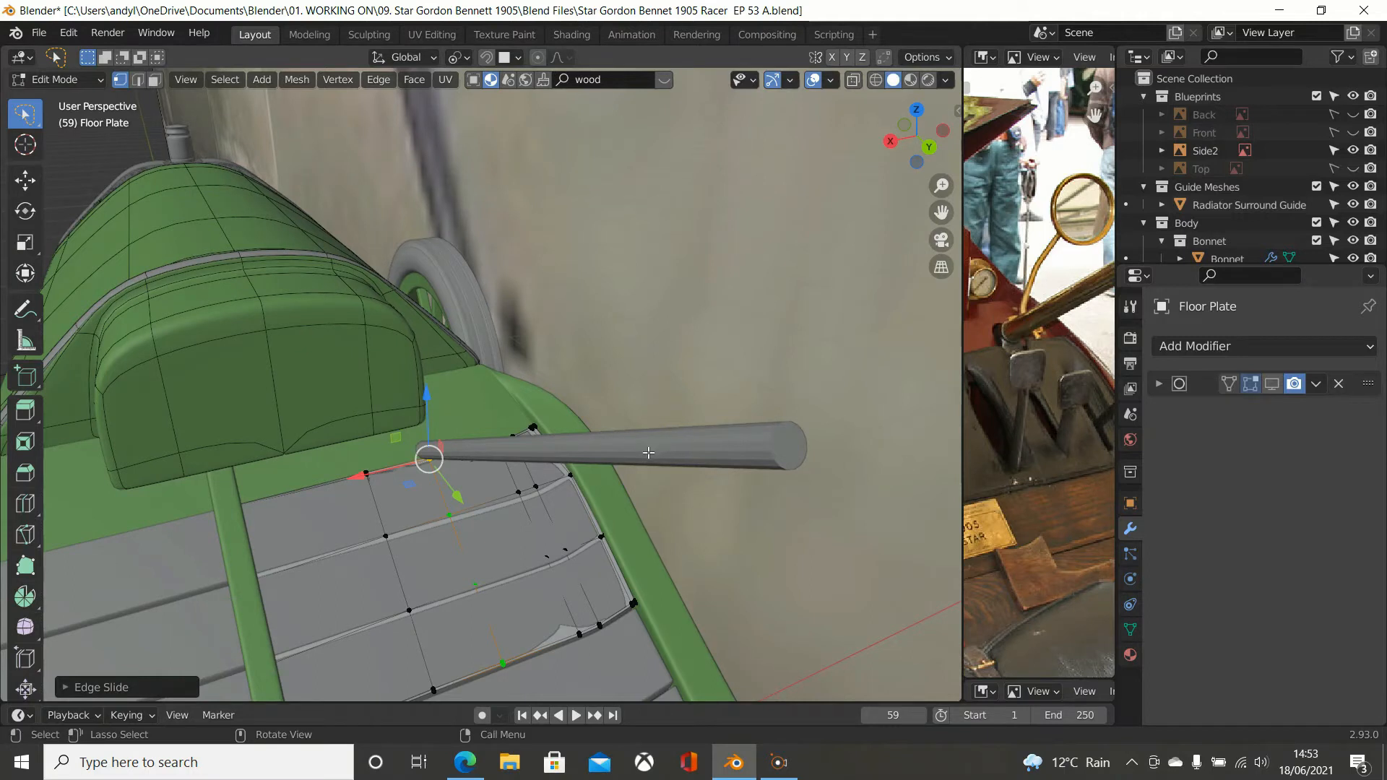
pyautogui.moveTo(620, 461); pyautogui.dragTo(593, 445, button='middle')
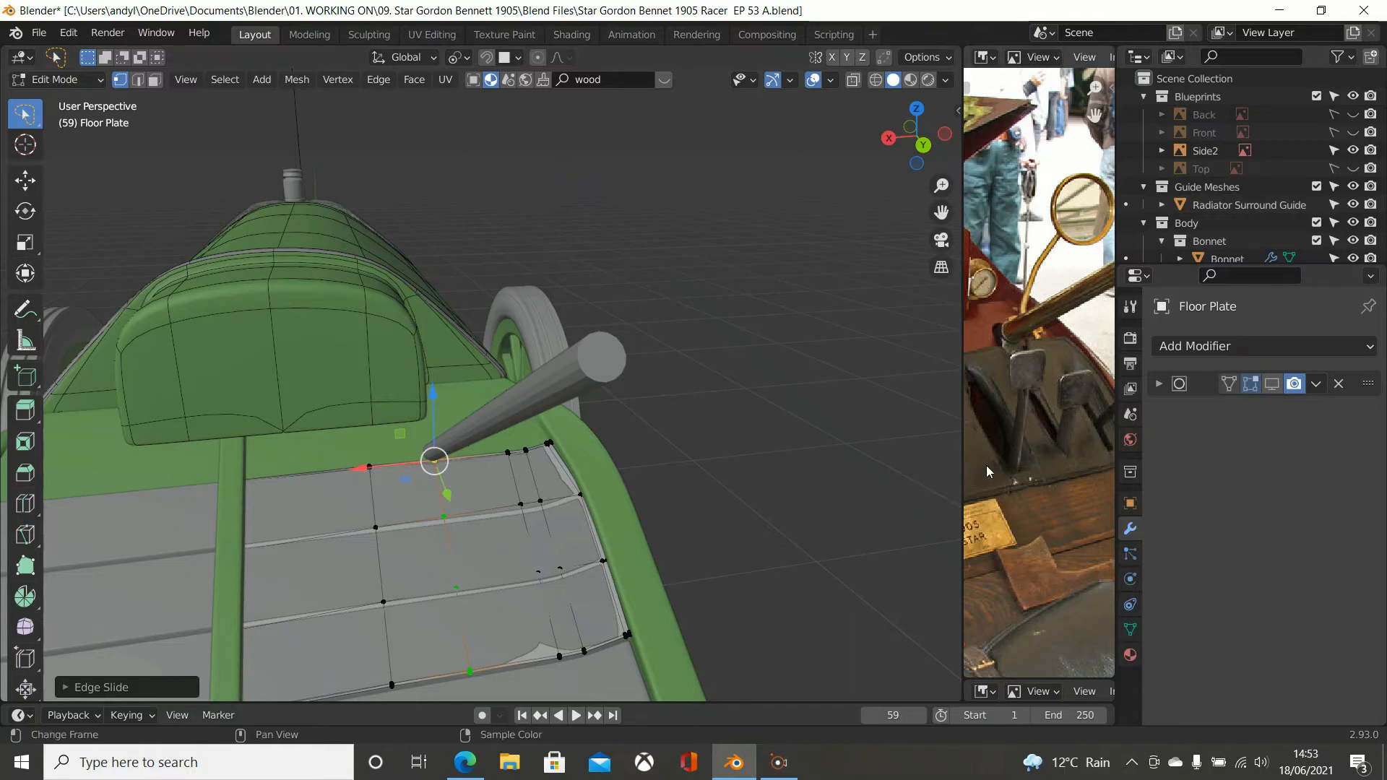
pyautogui.scroll(-3, 997, 462)
pyautogui.scroll(2, 1007, 454)
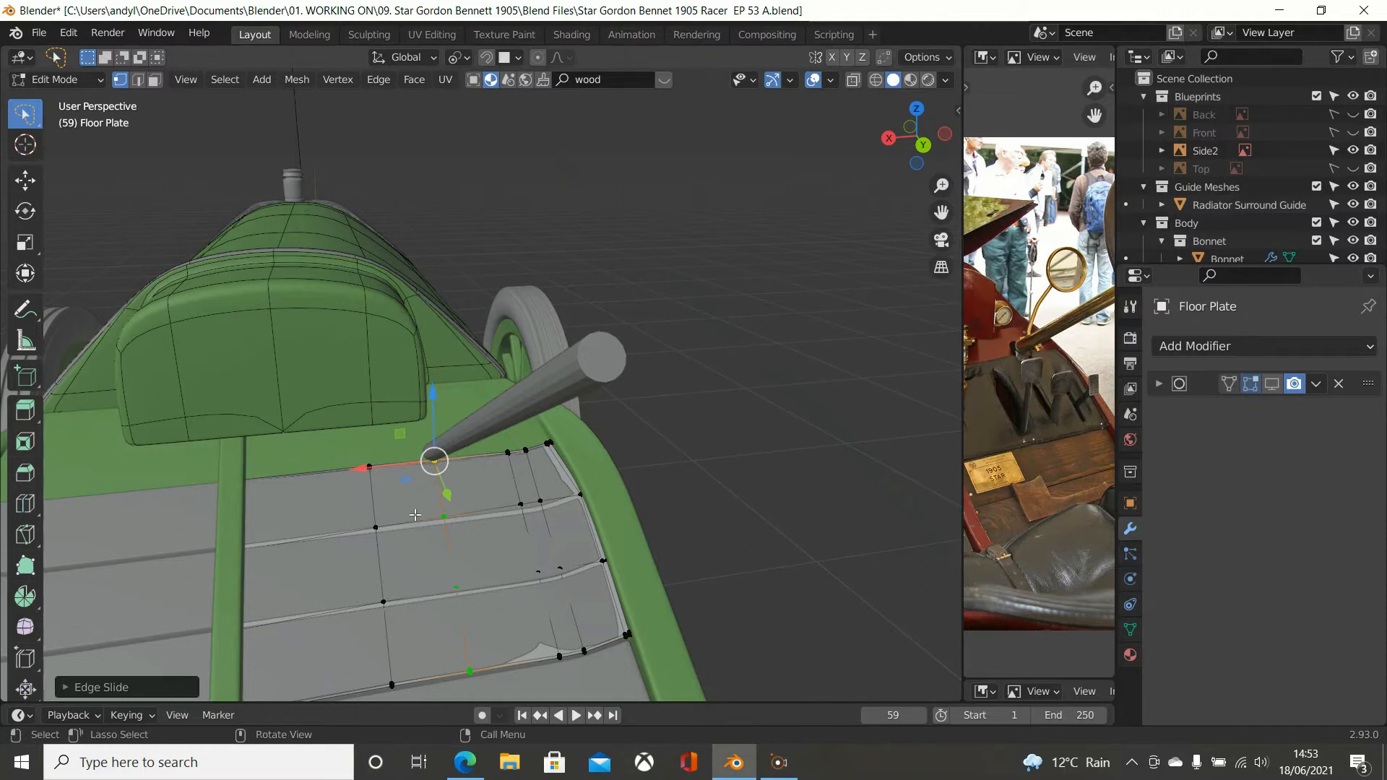
# Step: Edge-slide the neighbouring lengthwise loop on the floor plate by about -0.11 towards the central rail
pyautogui.click(373, 518)
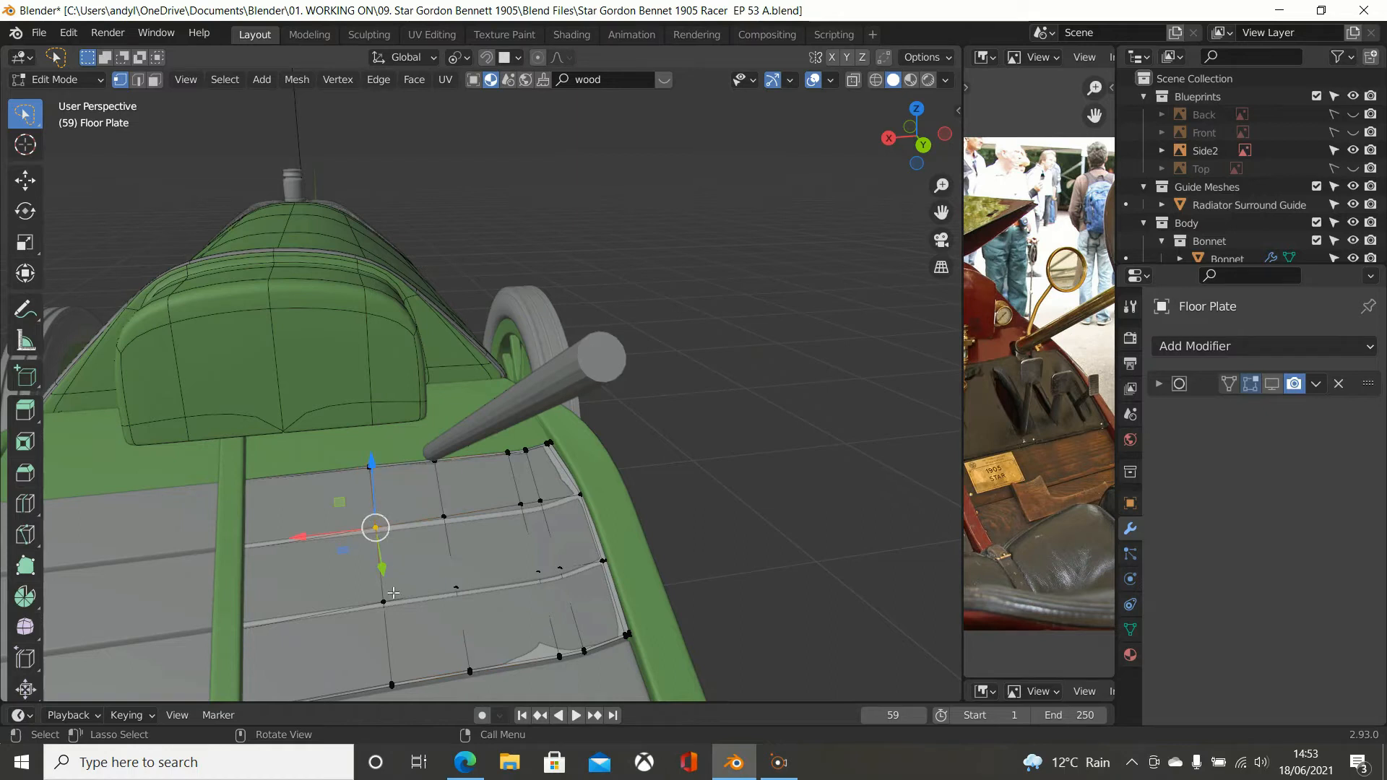
pyautogui.keyDown('alt'); pyautogui.click(381, 651); pyautogui.keyUp('alt')
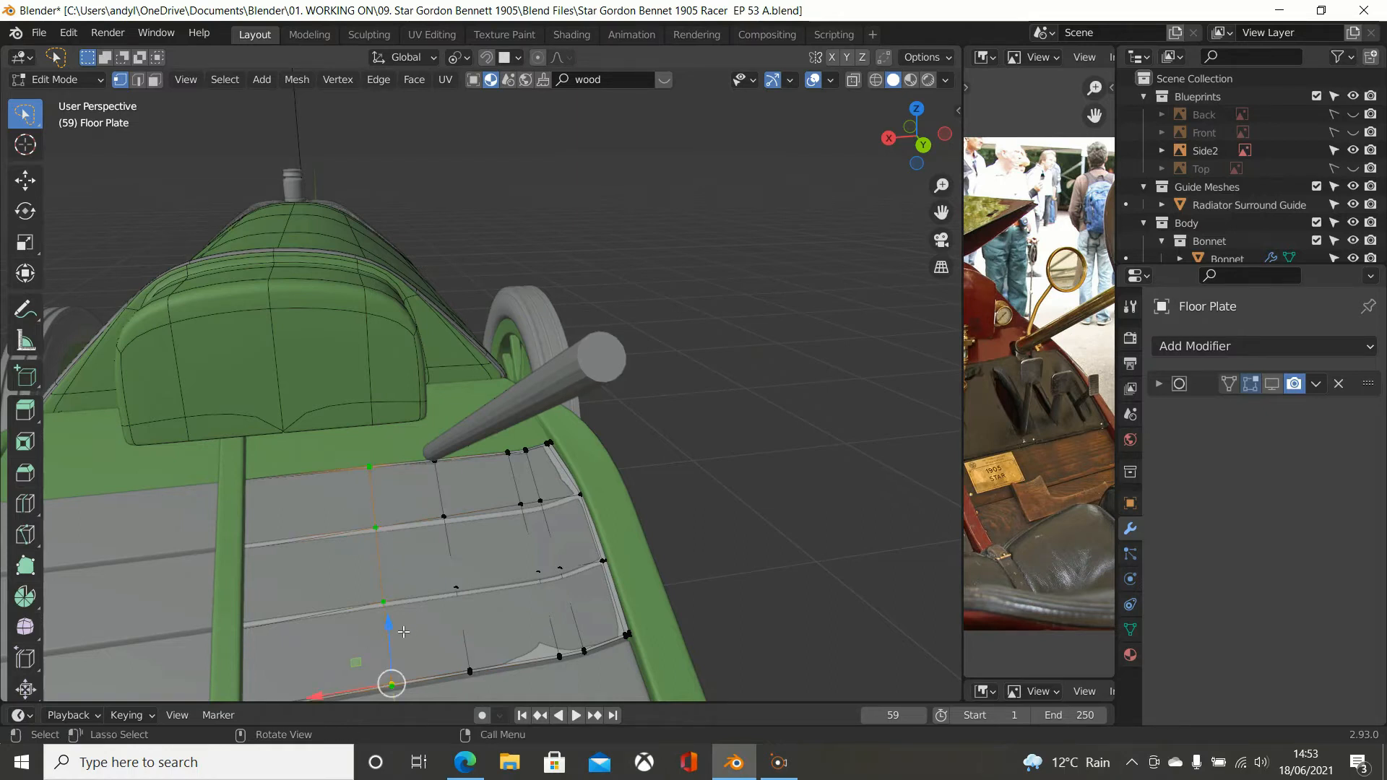
pyautogui.press('g')
pyautogui.press('g')
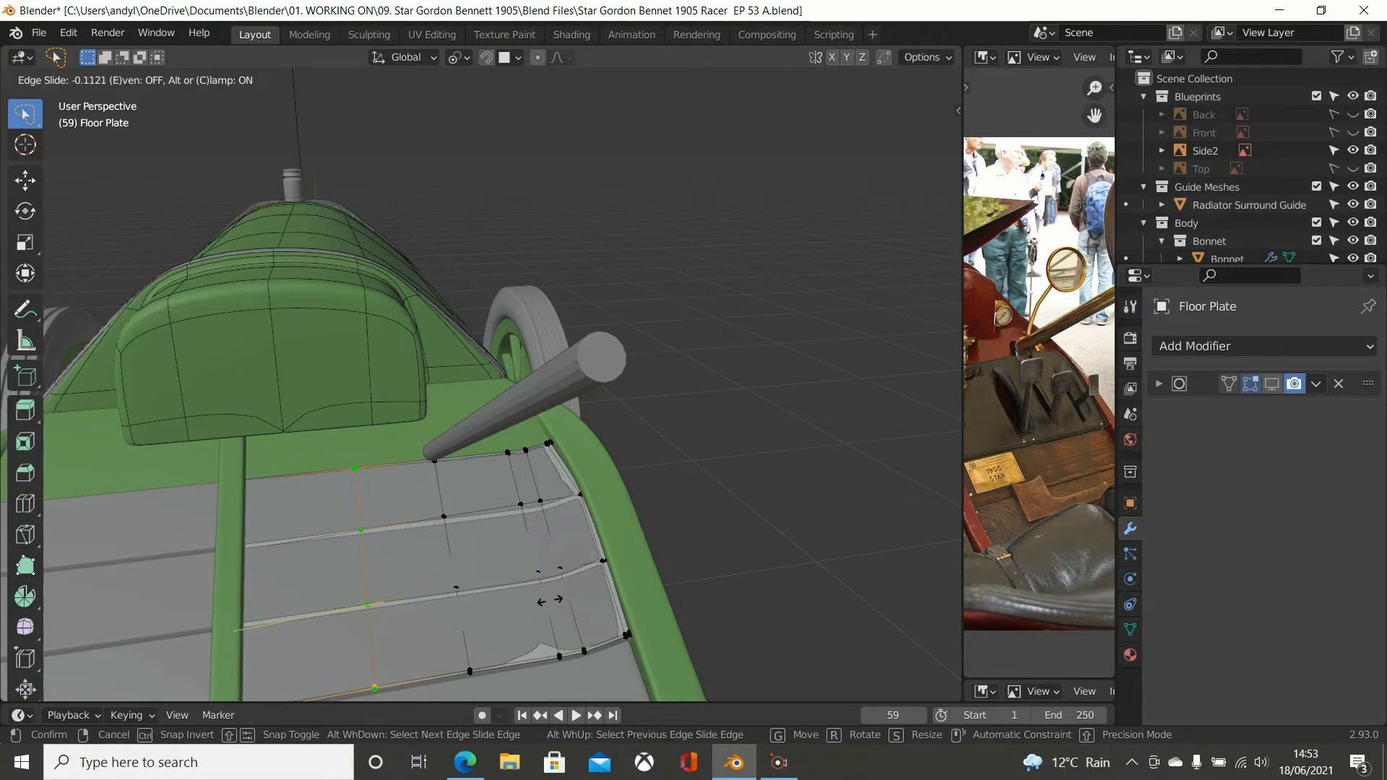
pyautogui.click(550, 601)
pyautogui.scroll(-2, 555, 588)
pyautogui.moveTo(555, 588); pyautogui.dragTo(478, 614, button='middle')
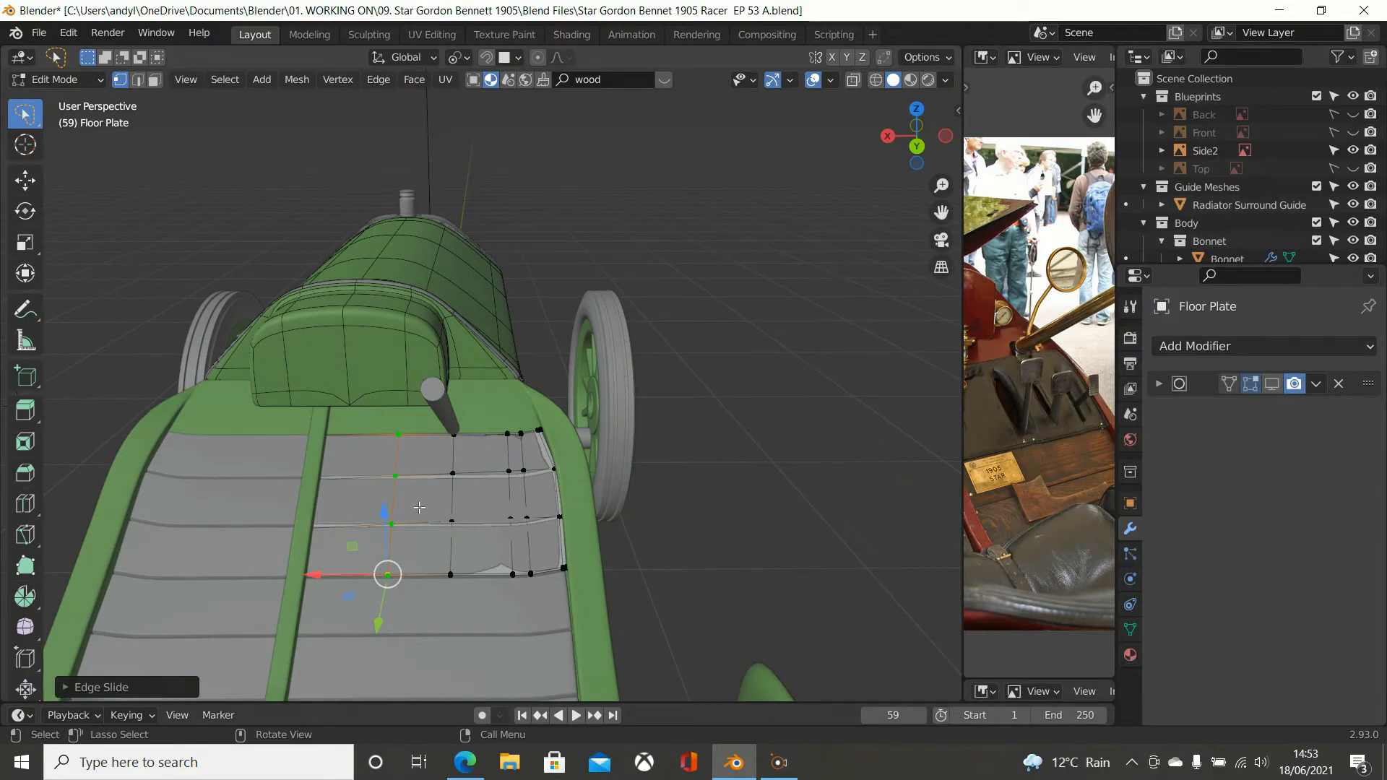
pyautogui.scroll(1, 422, 508)
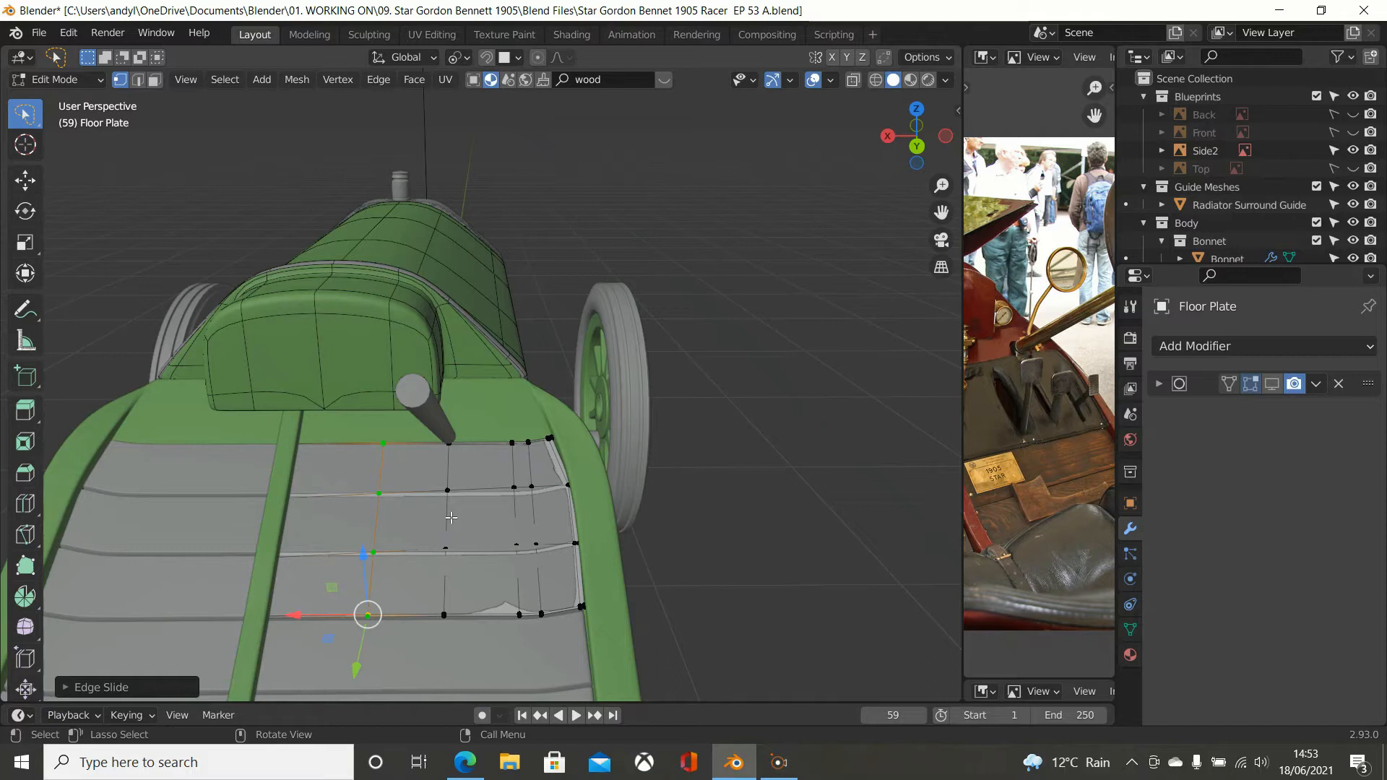
pyautogui.moveTo(451, 517); pyautogui.dragTo(453, 479, button='middle')
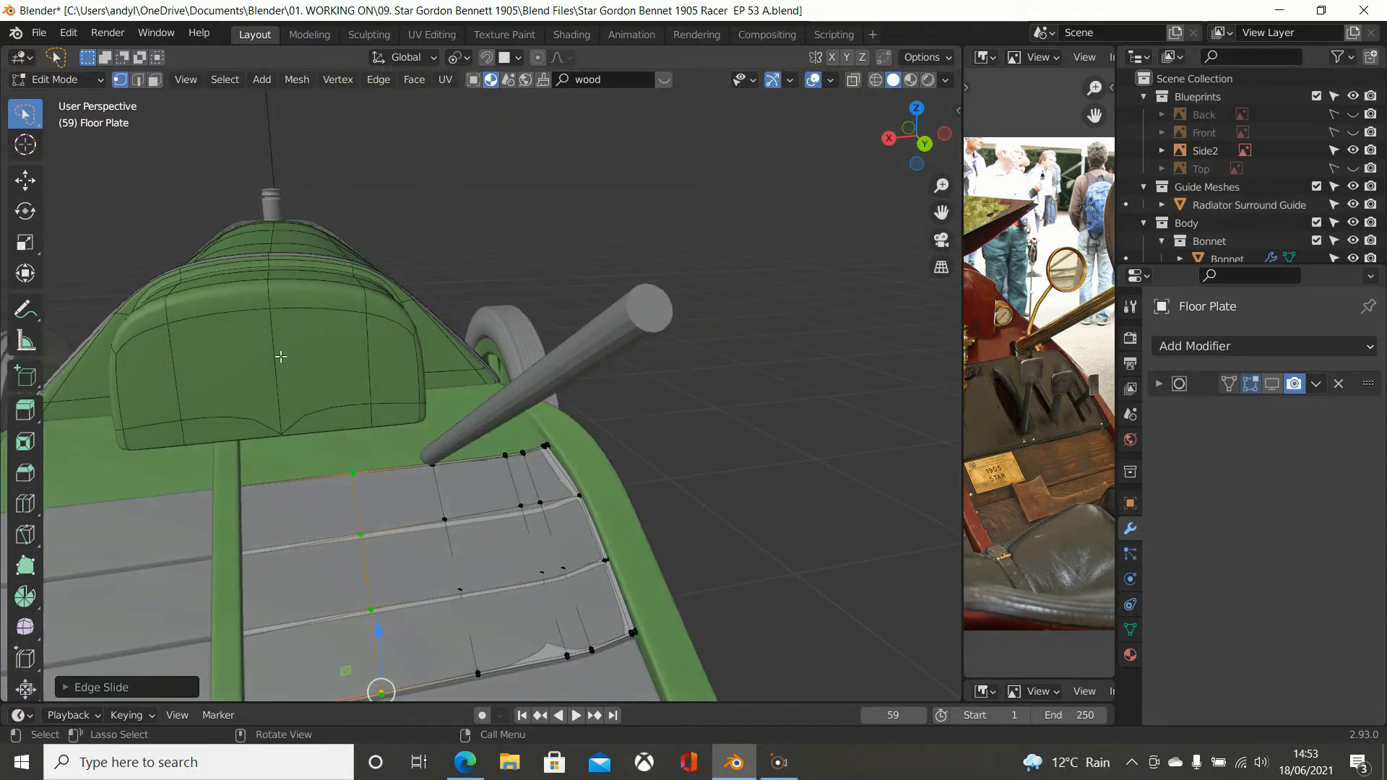
# Step: Select the floor plate's front edges around the column in edge mode, and return to vertex selection
pyautogui.click(136, 83)
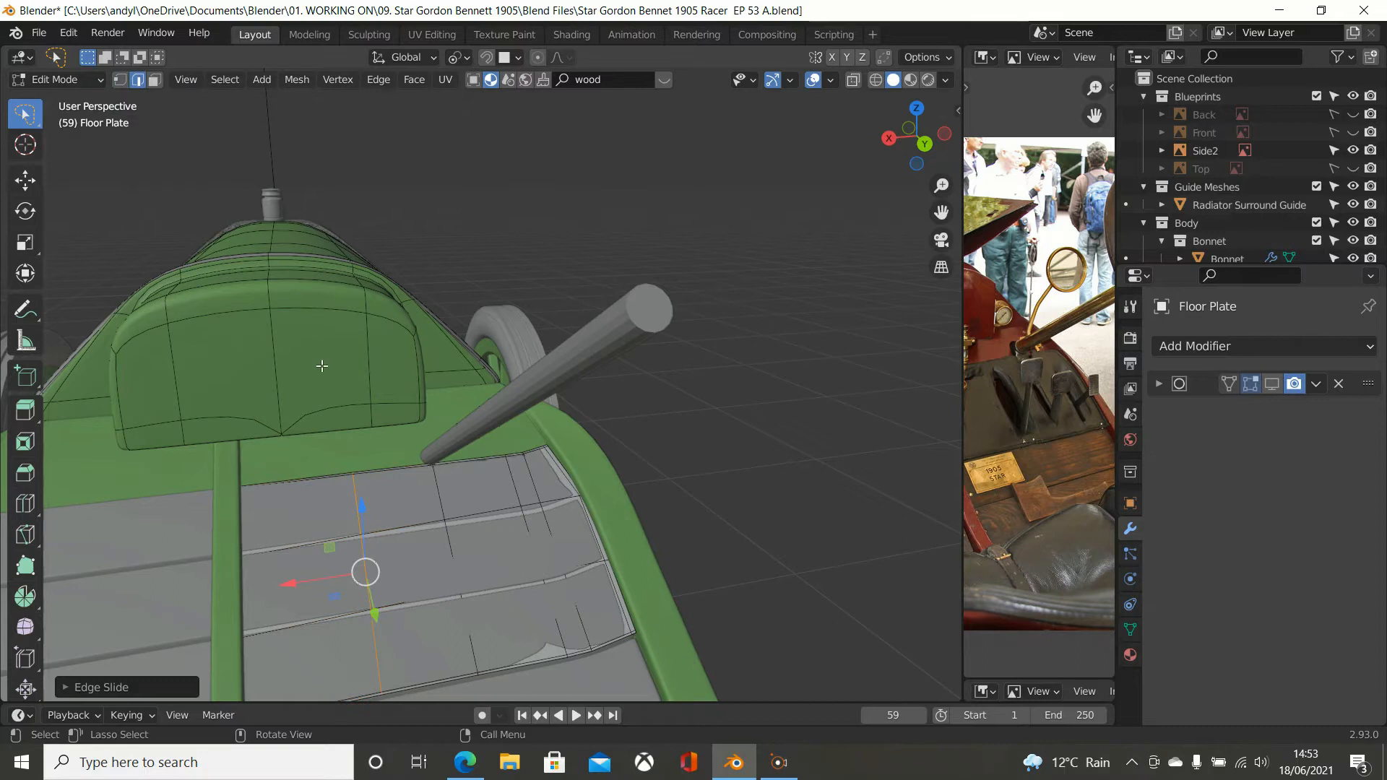
pyautogui.click(381, 474)
pyautogui.keyDown('shift'); pyautogui.click(482, 468); pyautogui.keyUp('shift')
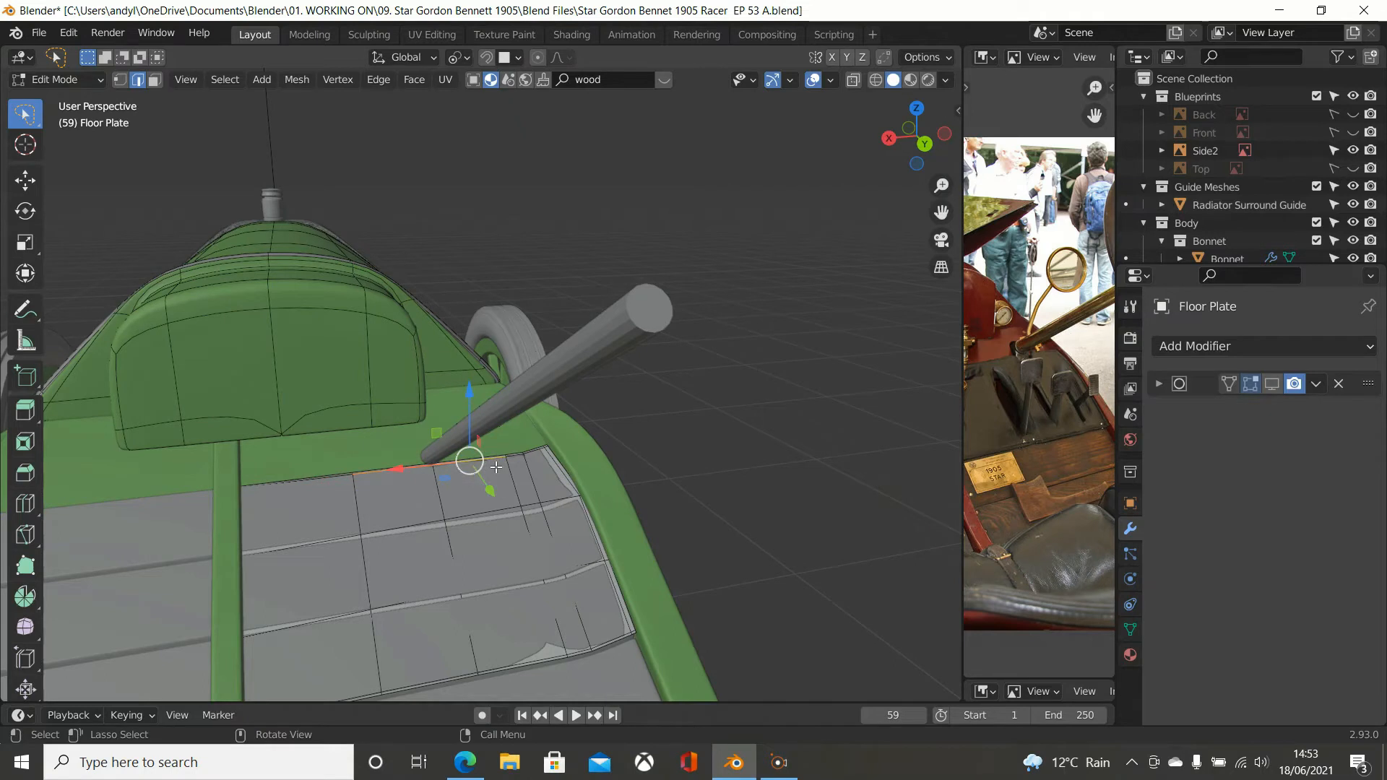
pyautogui.scroll(3, 470, 469)
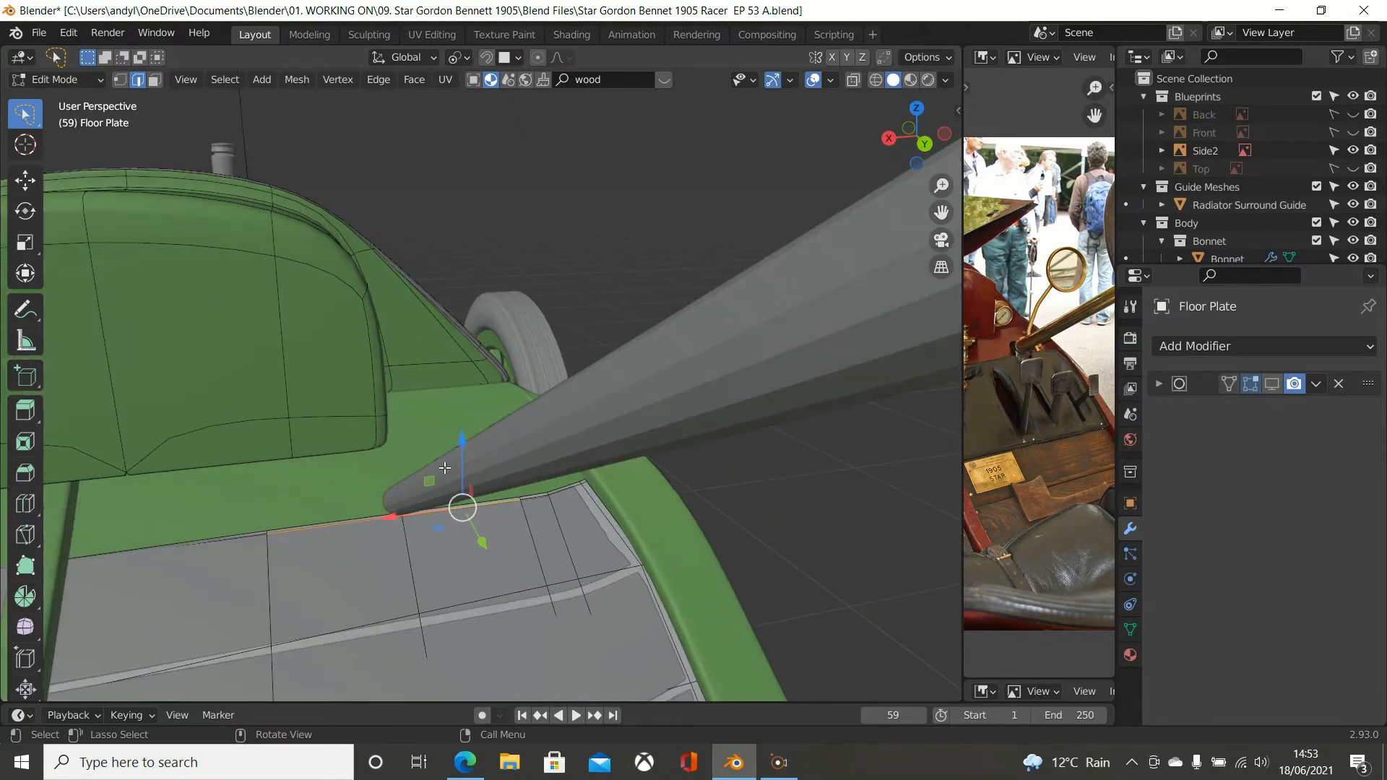
pyautogui.moveTo(445, 468); pyautogui.dragTo(486, 515, button='middle')
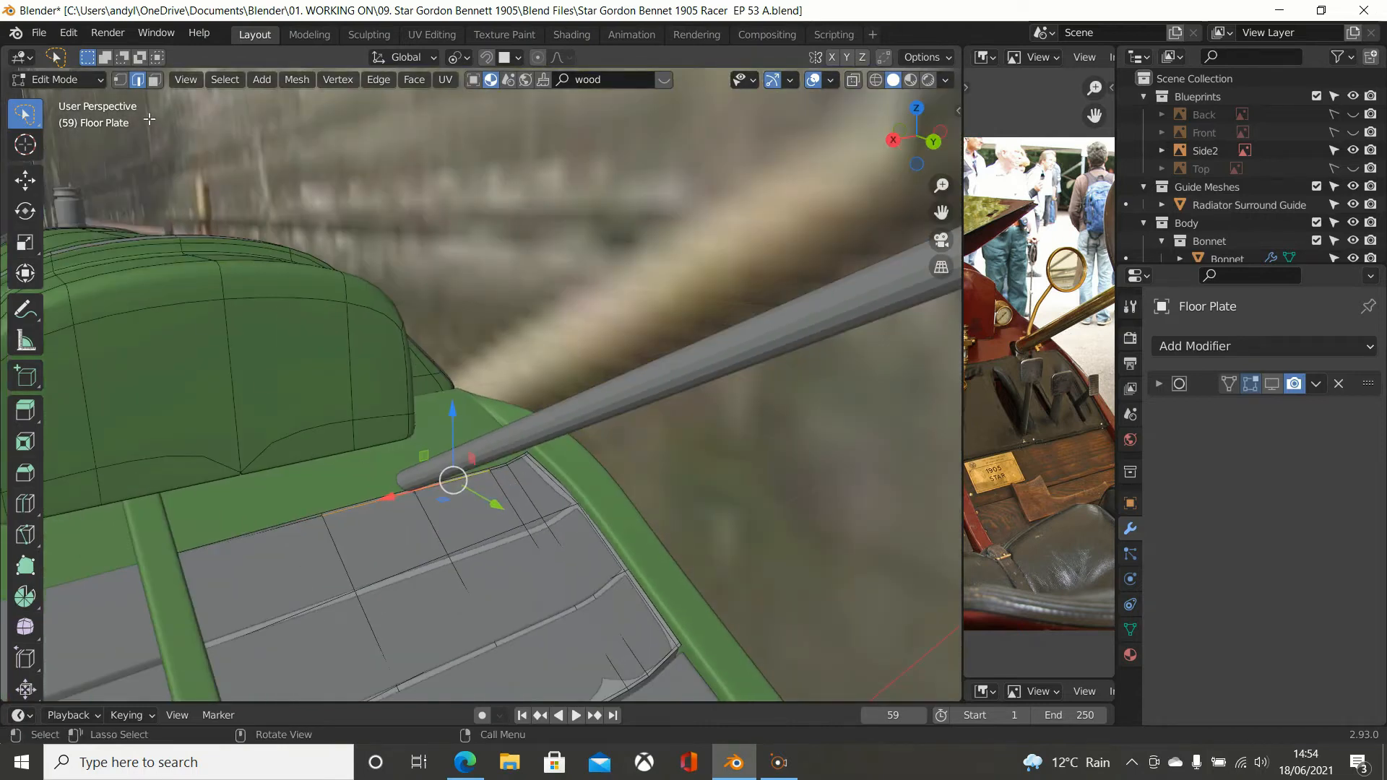
pyautogui.click(120, 80)
# Step: Add a loop cut across the floor plate's front section and slide it by about 0.2286 towards the front edge
pyautogui.moveTo(271, 332); pyautogui.dragTo(325, 410, button='middle')
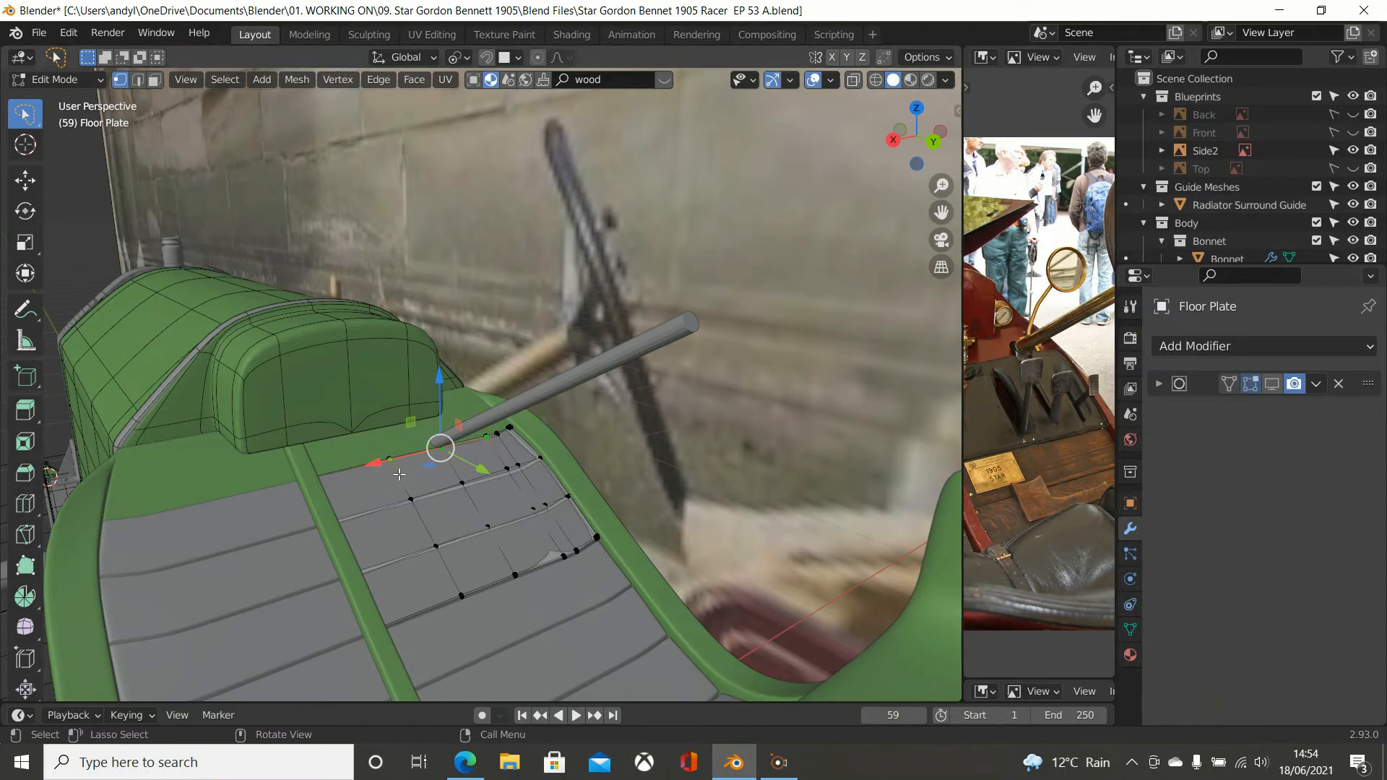
pyautogui.hotkey('ctrl', 'r')
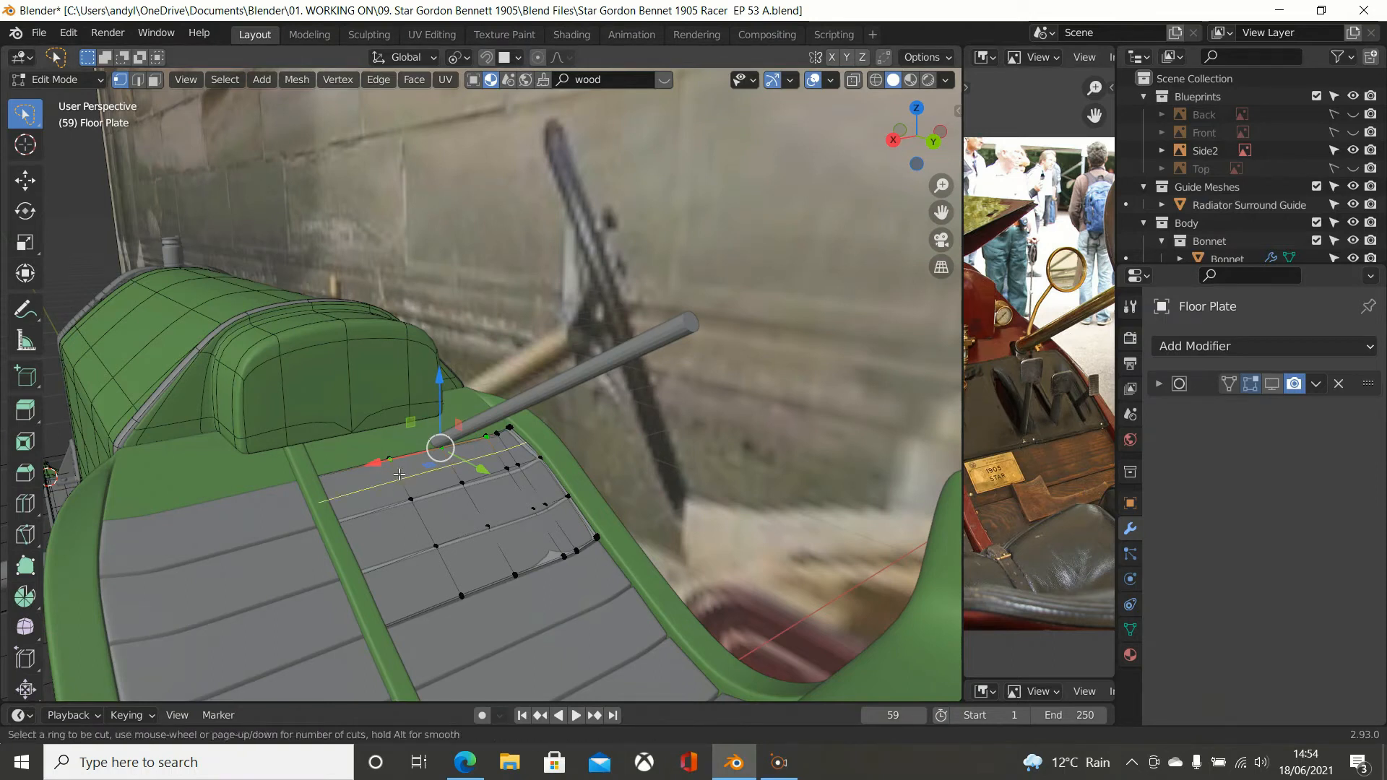
pyautogui.click(399, 475)
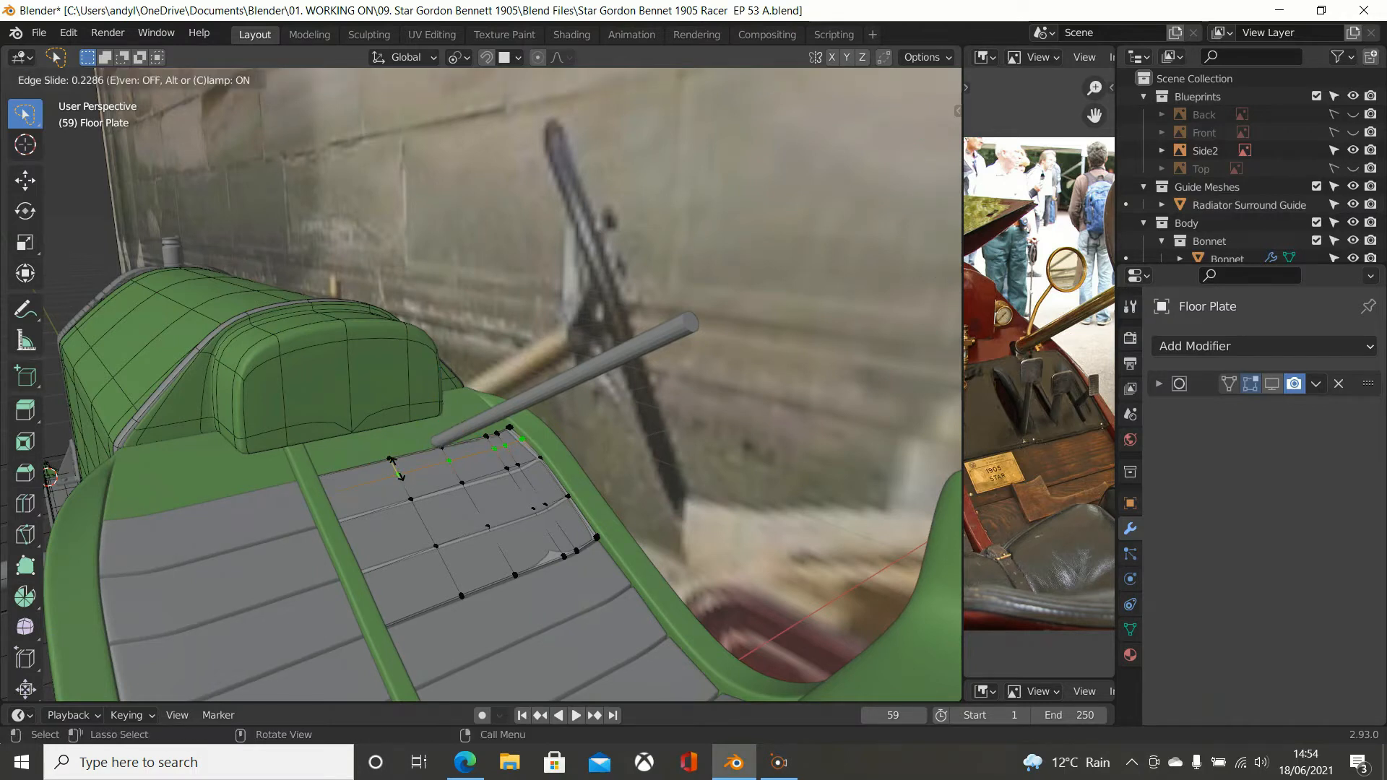
pyautogui.click(398, 470)
# Step: Add a loop cut across the floor plate's rear section and slide it by about -0.5828 towards the rear edge
pyautogui.moveTo(475, 477); pyautogui.dragTo(468, 486, button='middle')
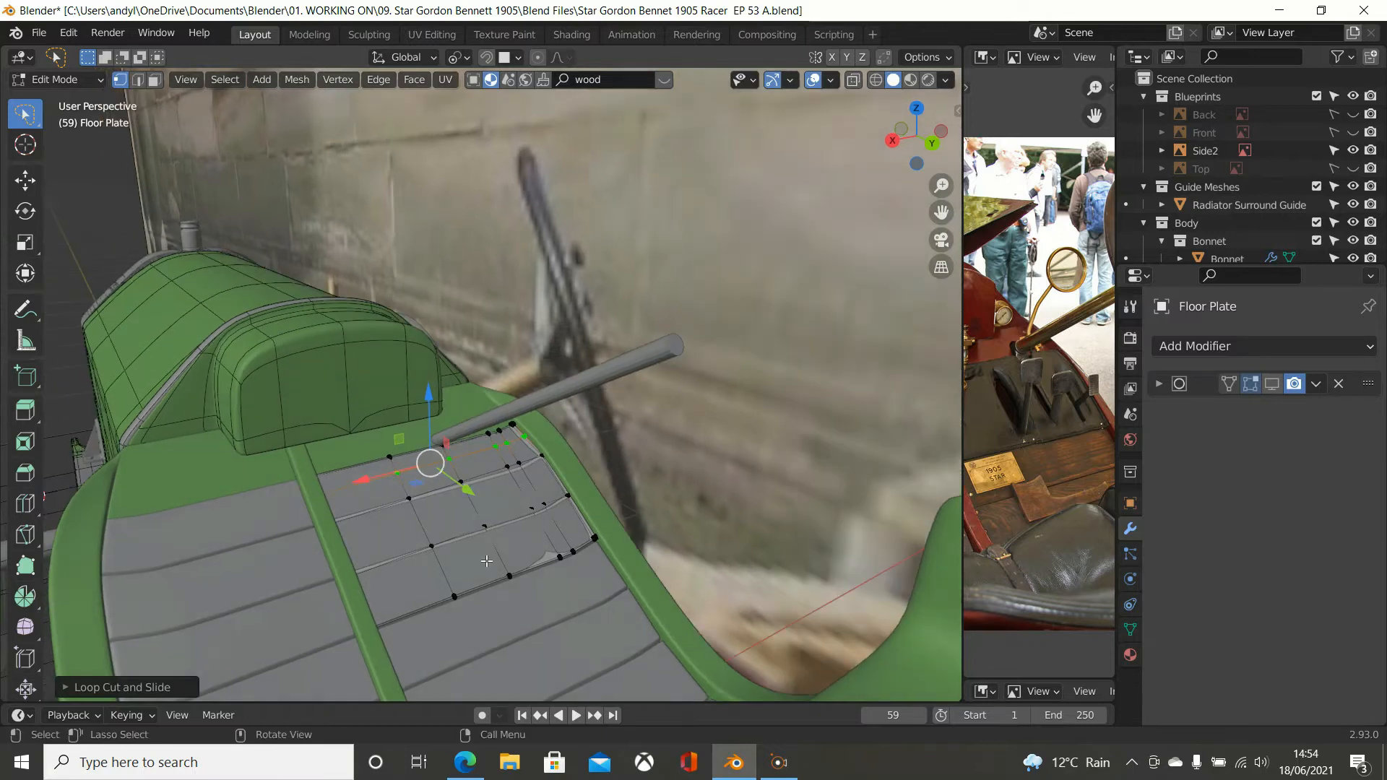
pyautogui.hotkey('ctrl', 'r')
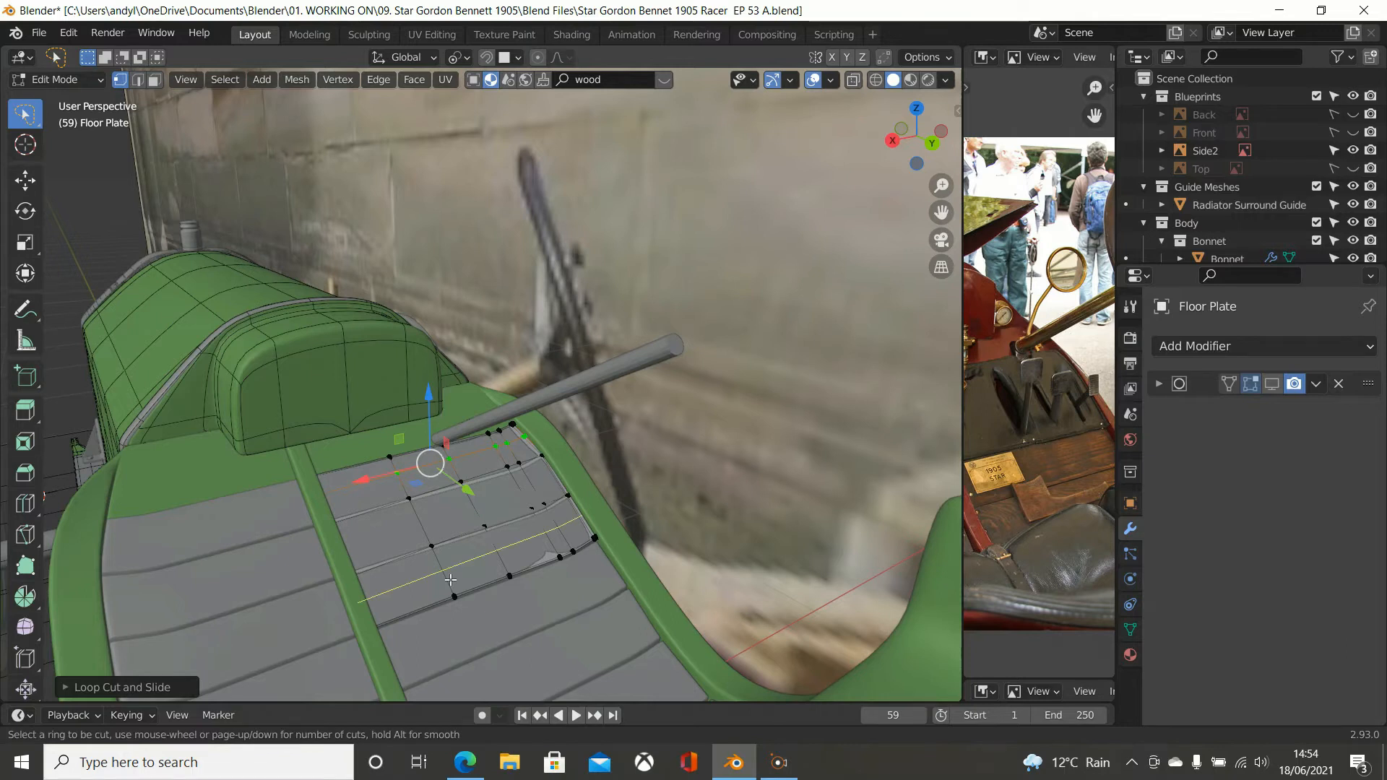
pyautogui.click(451, 579)
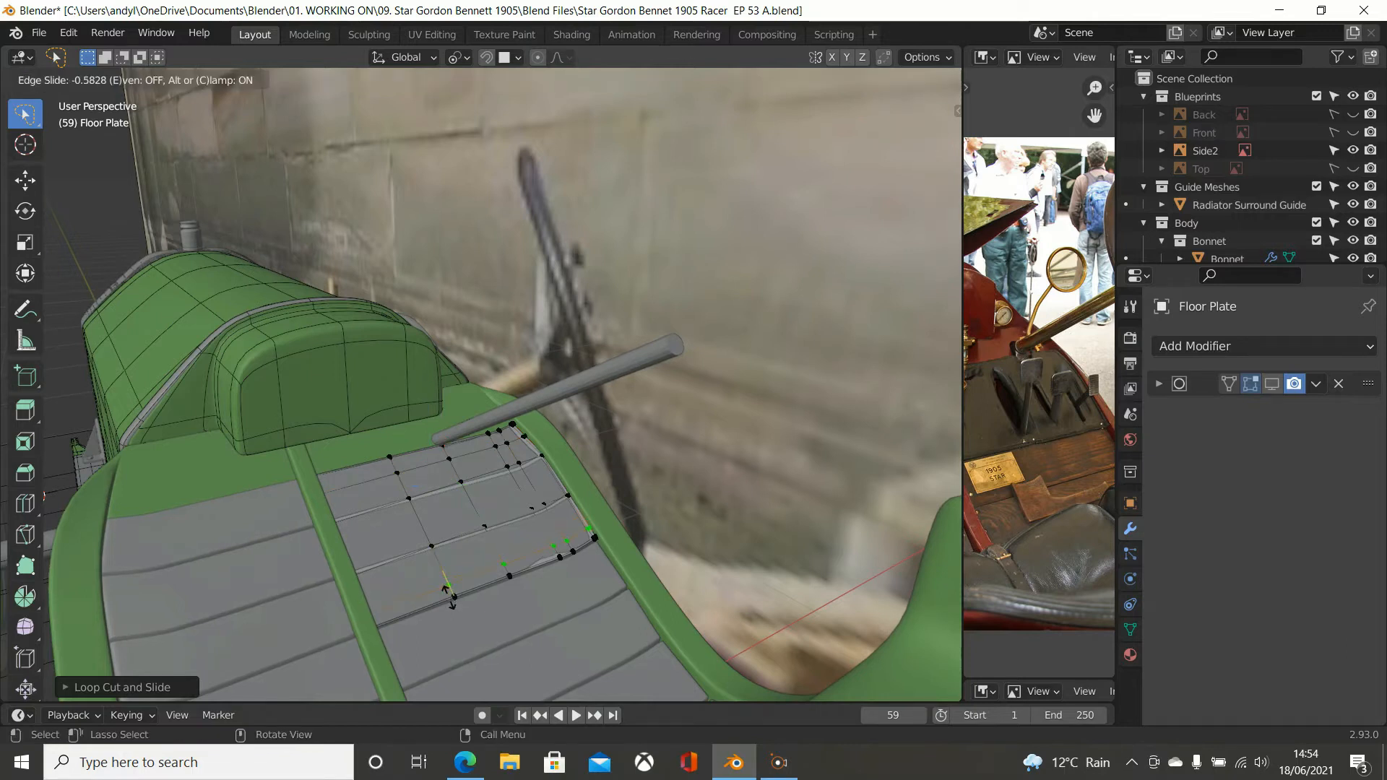
pyautogui.click(447, 591)
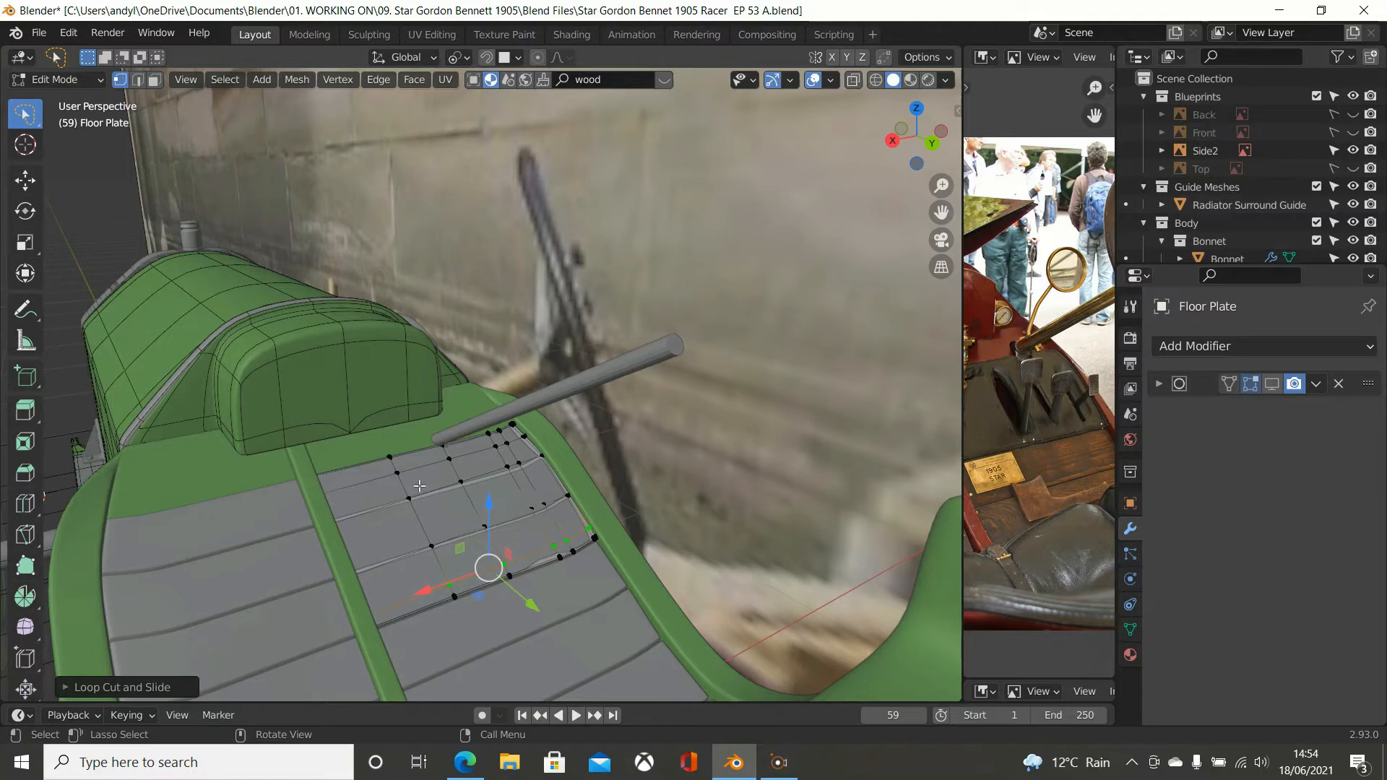
# Step: Select the lengthwise edge path between the two new cuts beside the column and bevel it about 0.0187 m wide with one segment
pyautogui.click(398, 474)
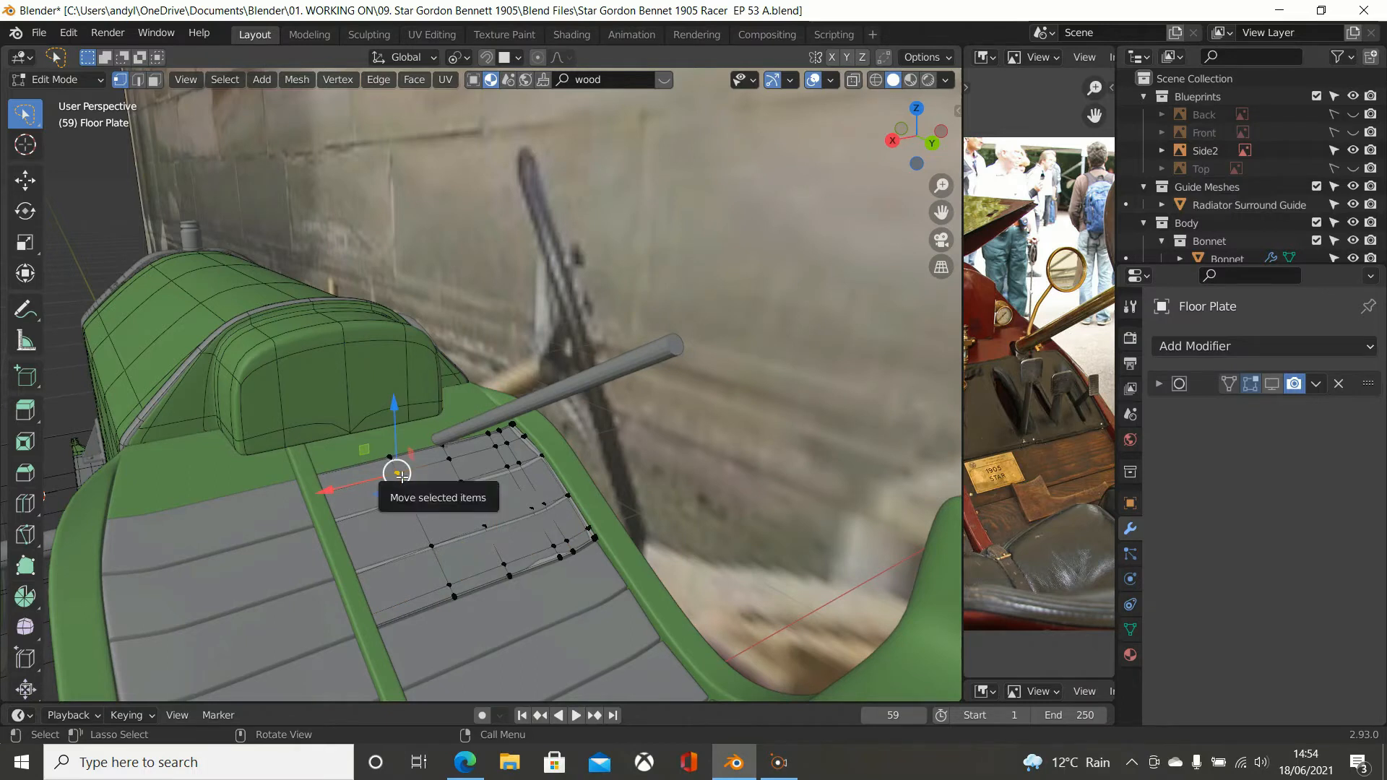
pyautogui.scroll(4, 393, 474)
pyautogui.scroll(-3, 335, 542)
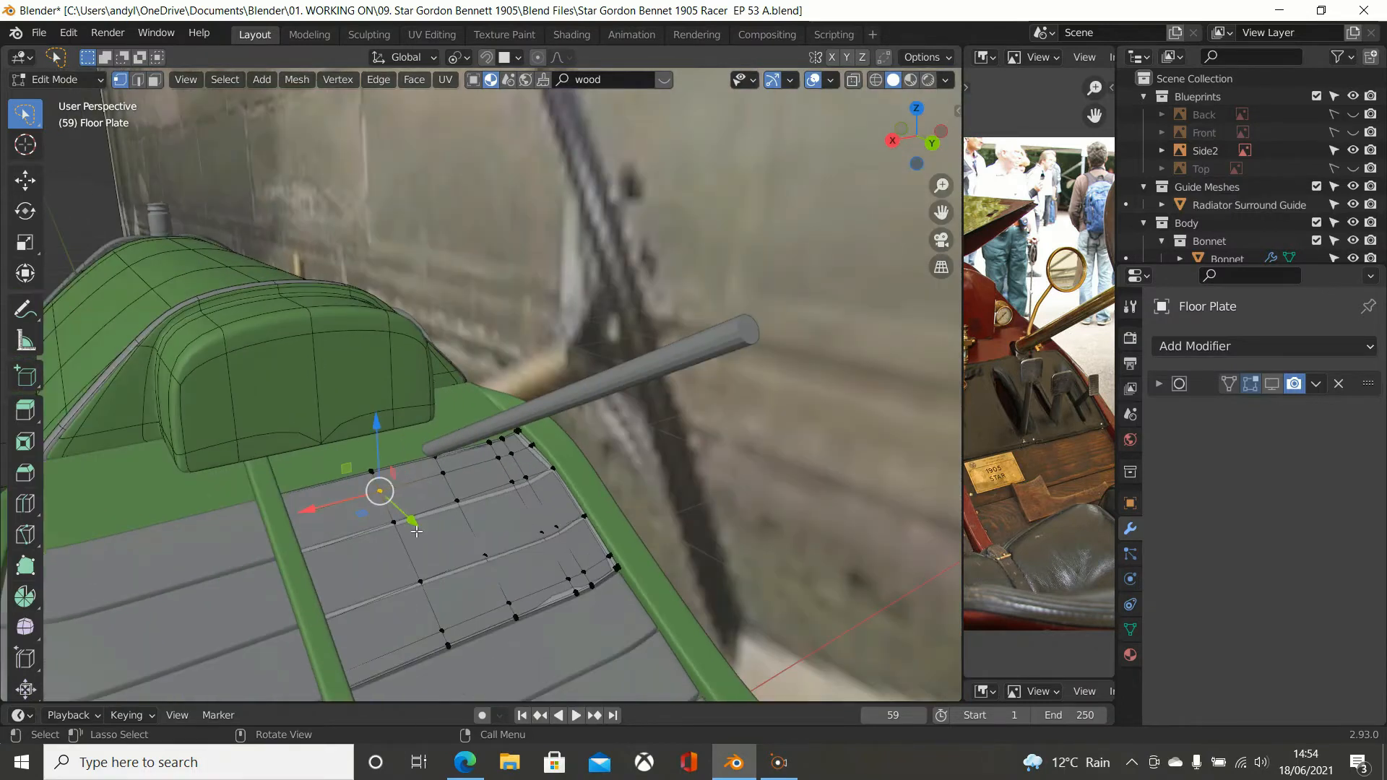
pyautogui.keyDown('ctrl'); pyautogui.click(442, 626); pyautogui.keyUp('ctrl')
pyautogui.moveTo(505, 565); pyautogui.dragTo(485, 560, button='middle')
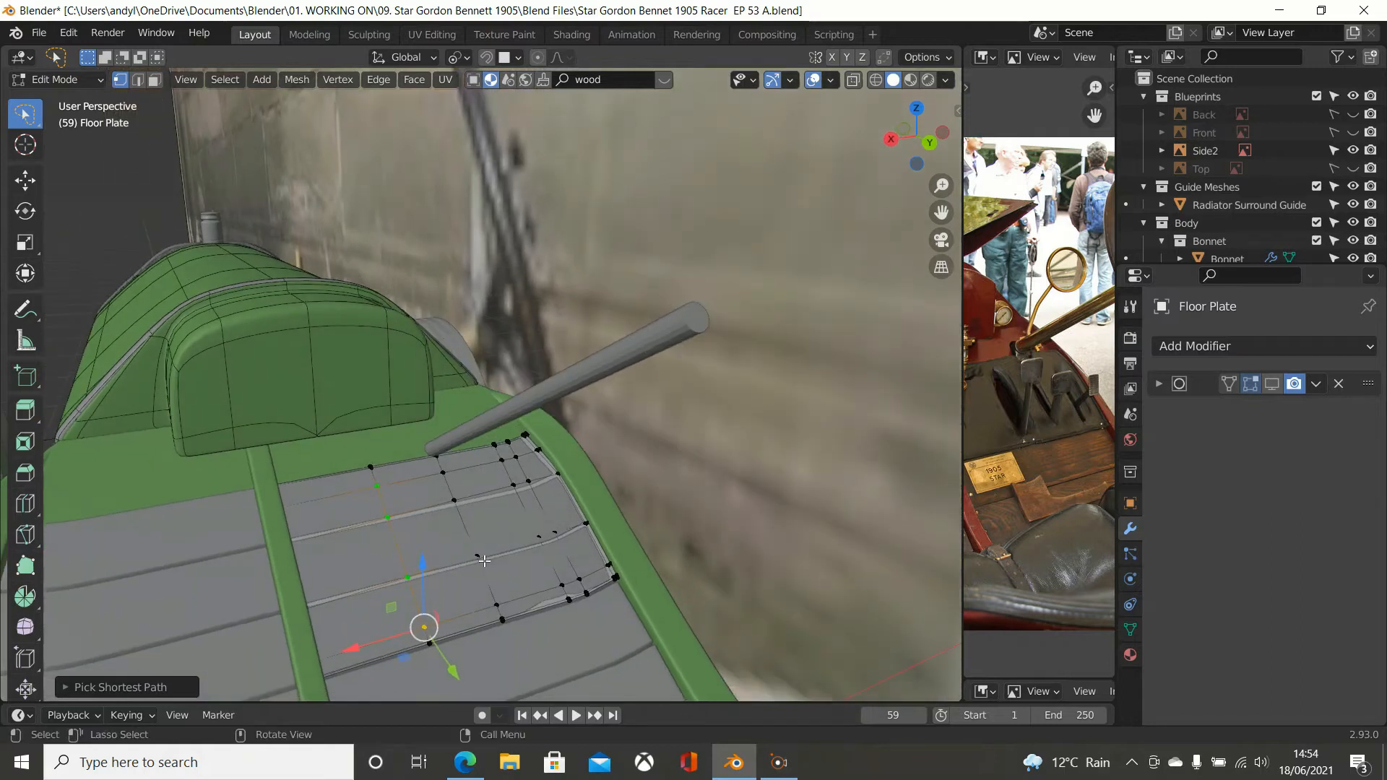
pyautogui.hotkey('ctrl', 'b')
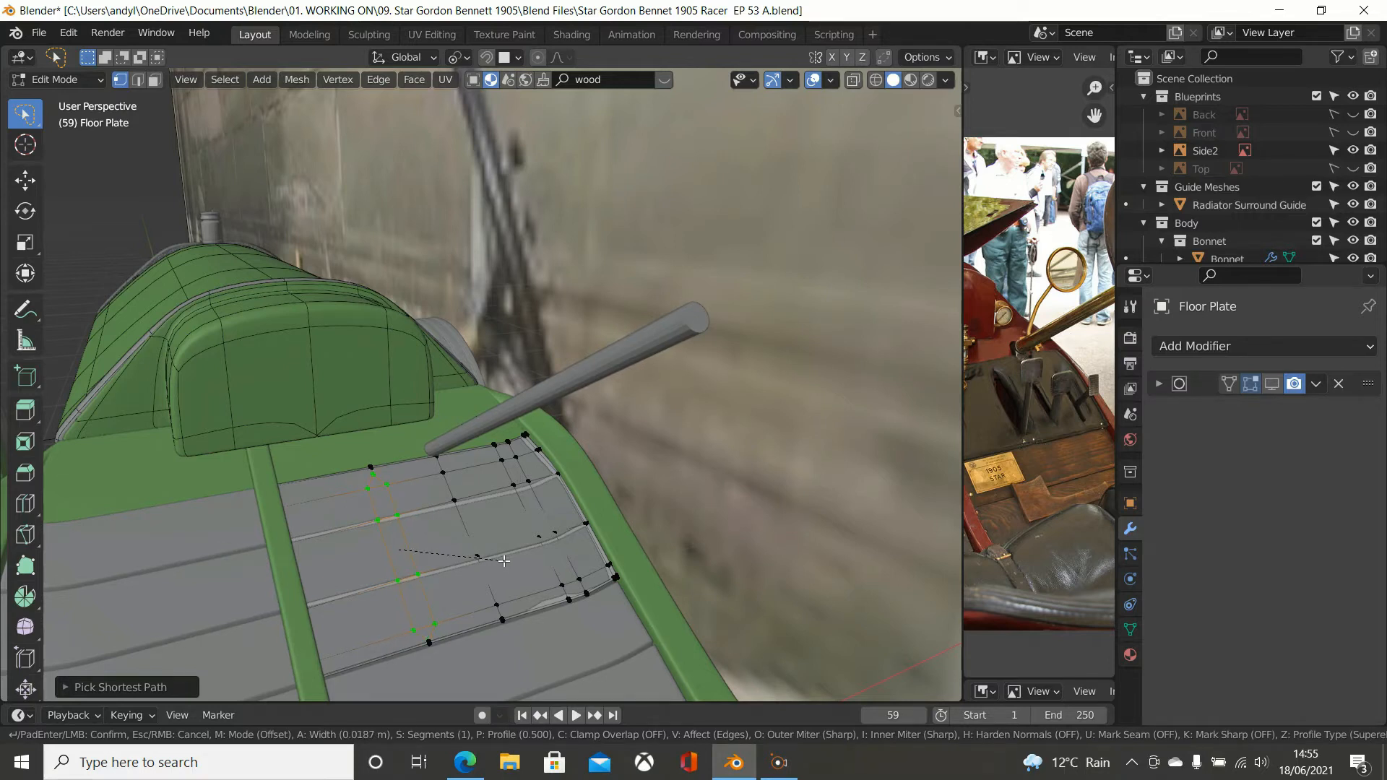
pyautogui.click(503, 560)
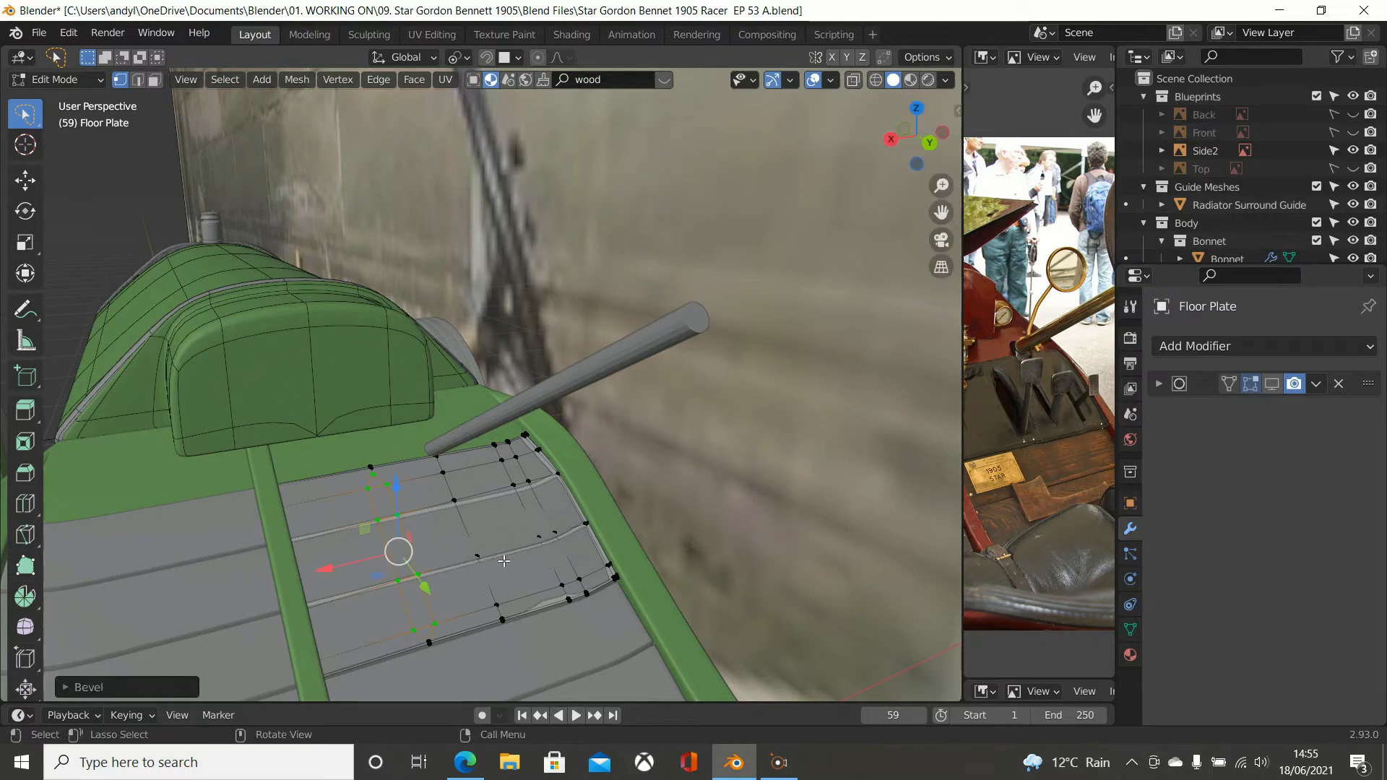
# Step: Merge the vertices at the front end of the bevelled path with the At Last option
pyautogui.scroll(2, 484, 578)
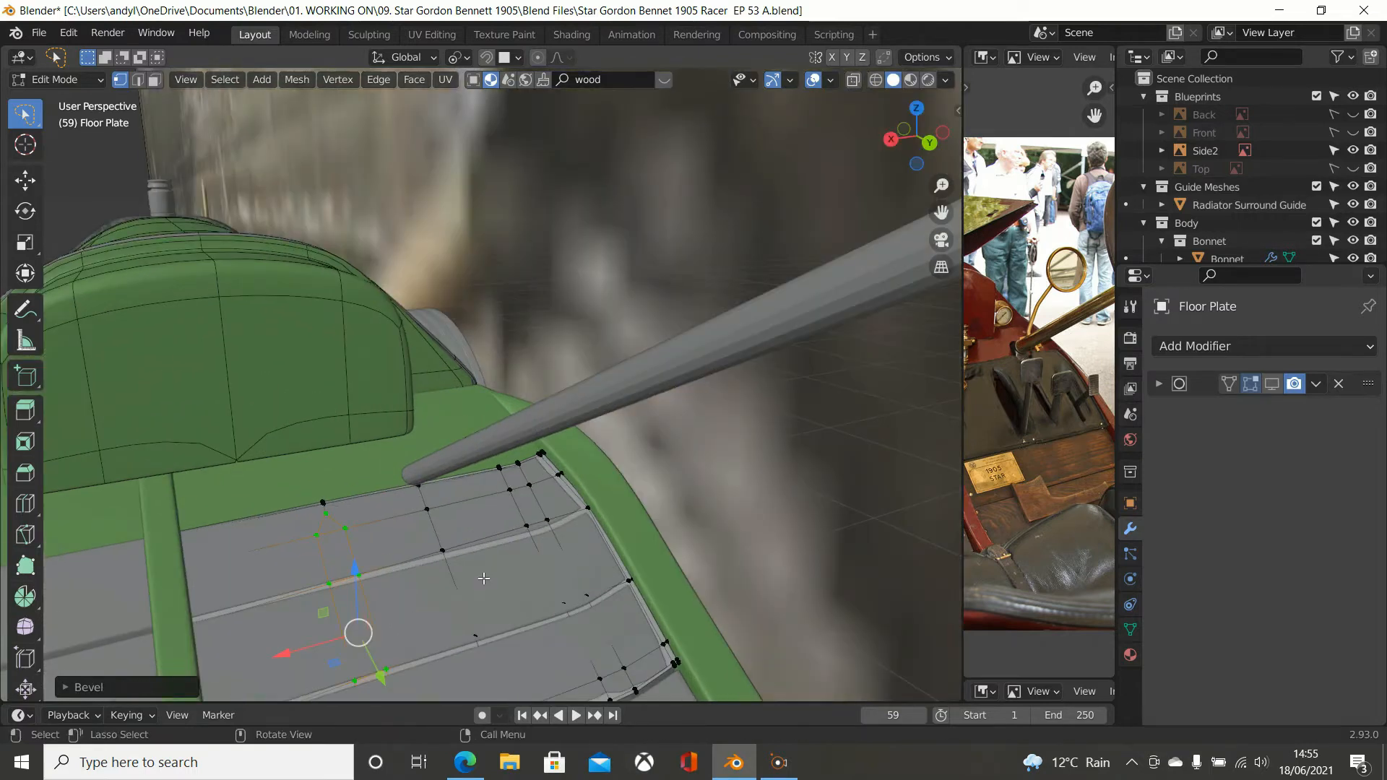
pyautogui.scroll(-1, 483, 578)
pyautogui.scroll(3, 482, 566)
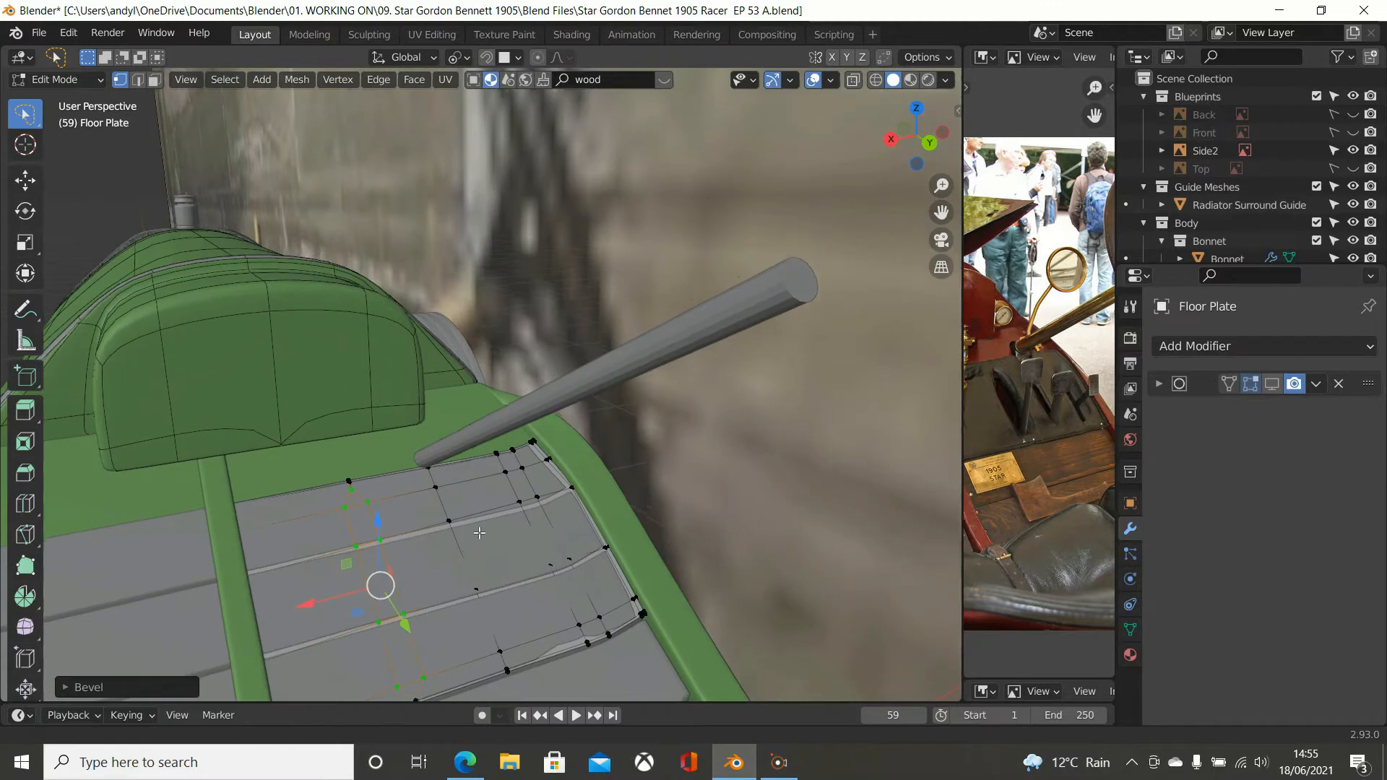
pyautogui.keyDown('shift'); pyautogui.moveTo(423, 555); pyautogui.dragTo(458, 475, button='middle'); pyautogui.keyUp('shift')
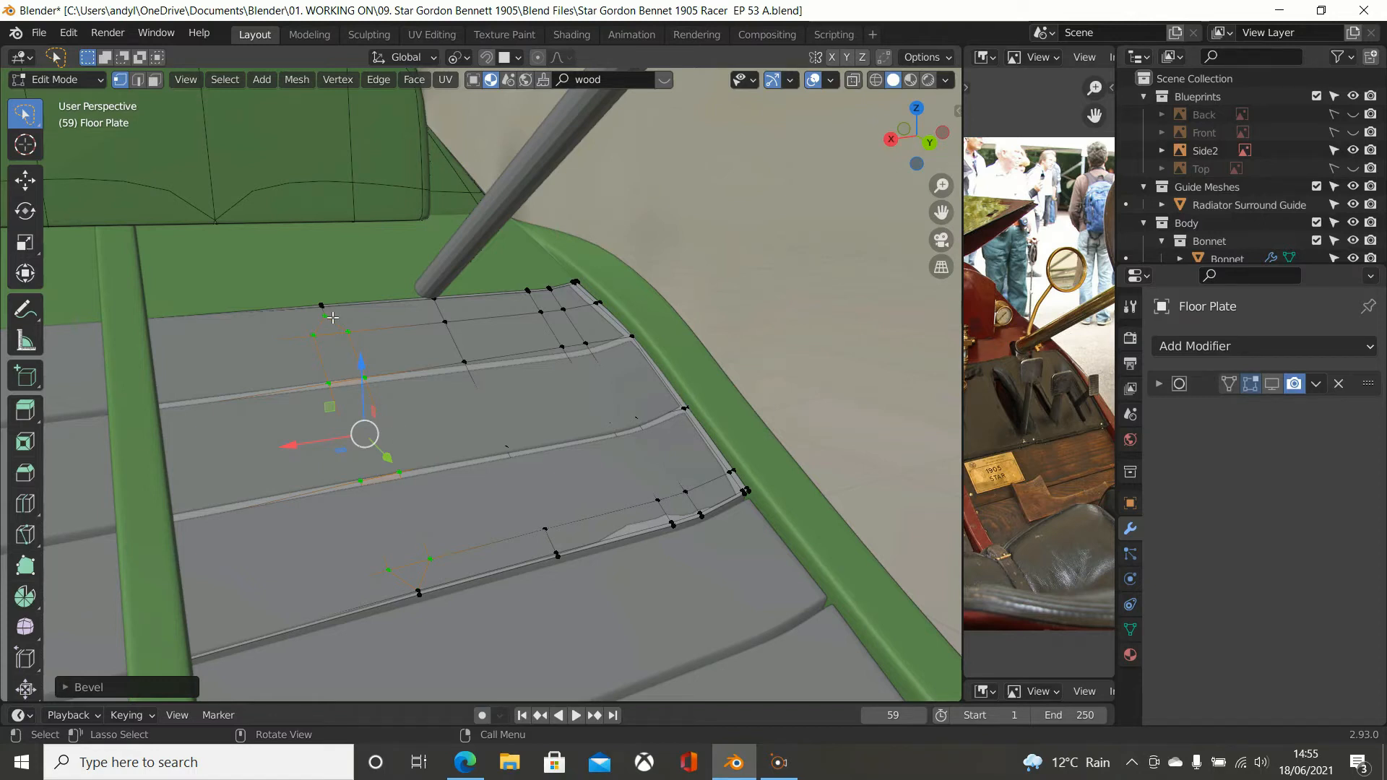
pyautogui.scroll(3, 281, 274)
pyautogui.keyDown('shift'); pyautogui.moveTo(282, 273); pyautogui.dragTo(440, 396, button='middle'); pyautogui.keyUp('shift')
pyautogui.click(372, 382)
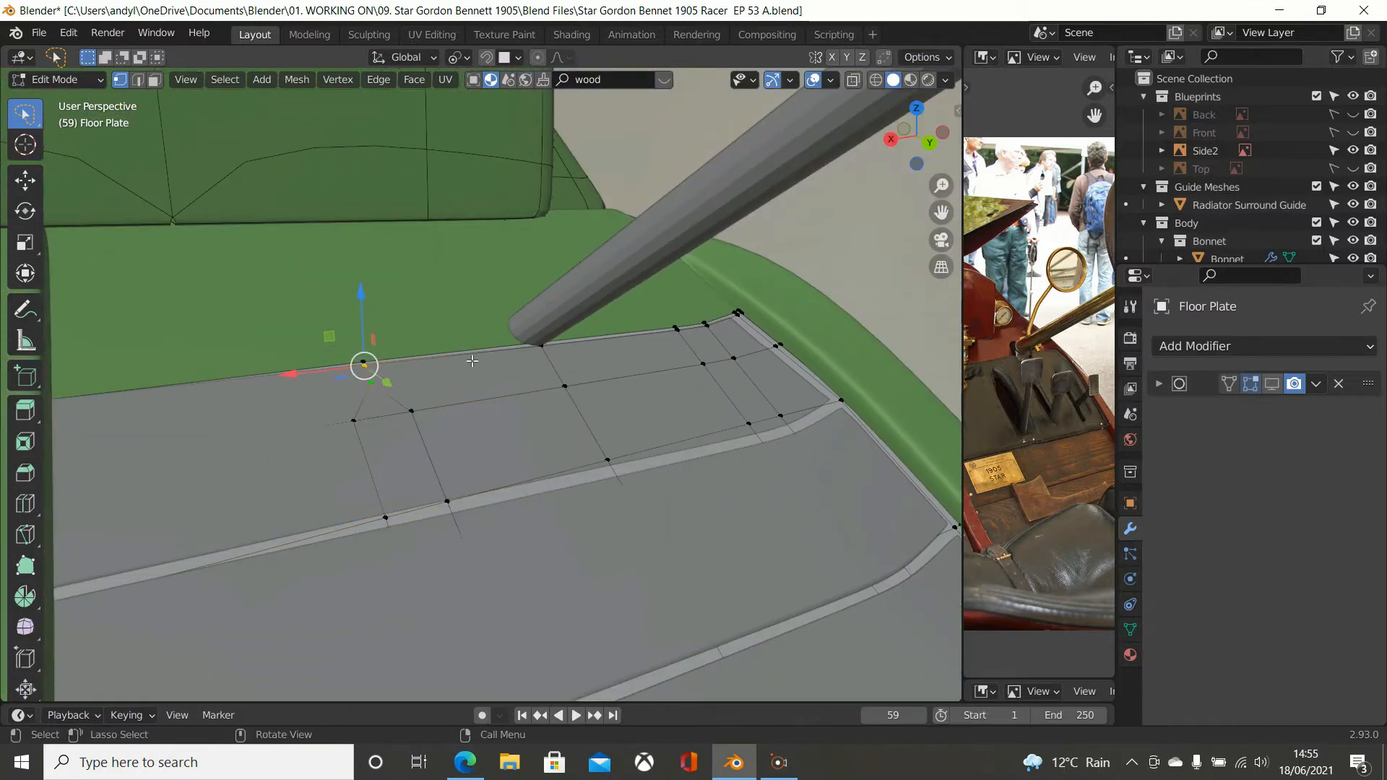
pyautogui.press('m')
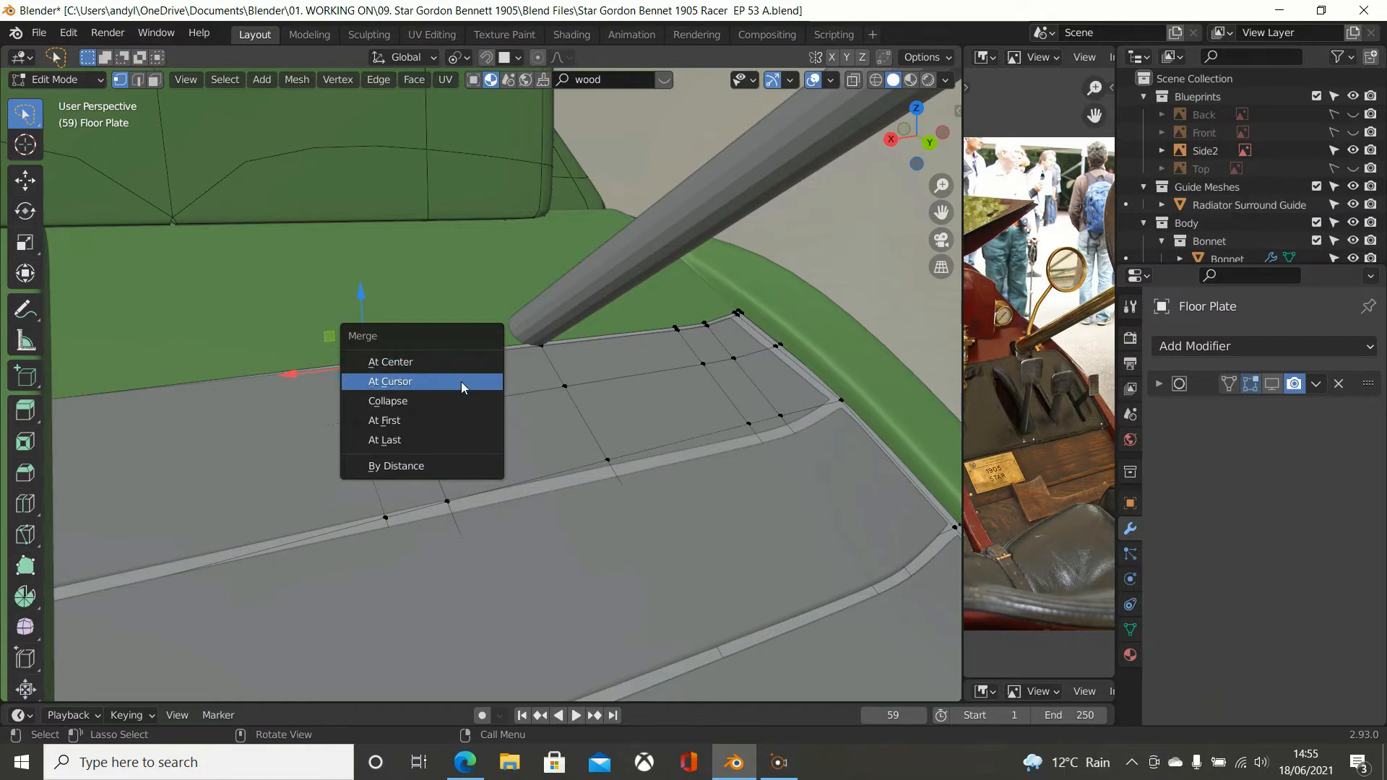
pyautogui.click(448, 438)
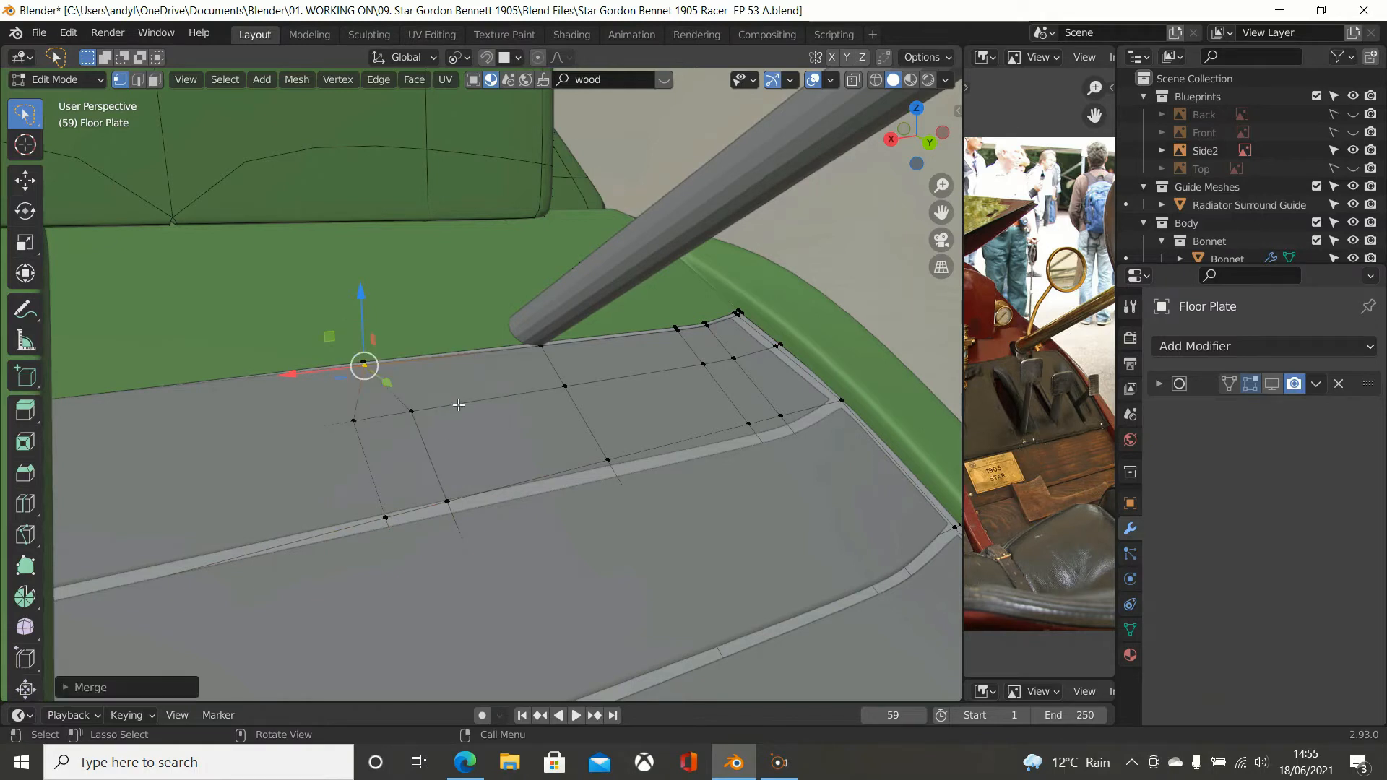
# Step: Select the short diagonal edge at the rear end of the bevelled path in edge mode
pyautogui.scroll(1, 459, 401)
pyautogui.scroll(-2, 459, 402)
pyautogui.scroll(1, 459, 402)
pyautogui.scroll(1, 459, 402)
pyautogui.keyDown('shift'); pyautogui.moveTo(461, 402); pyautogui.dragTo(421, 257, button='middle'); pyautogui.keyUp('shift')
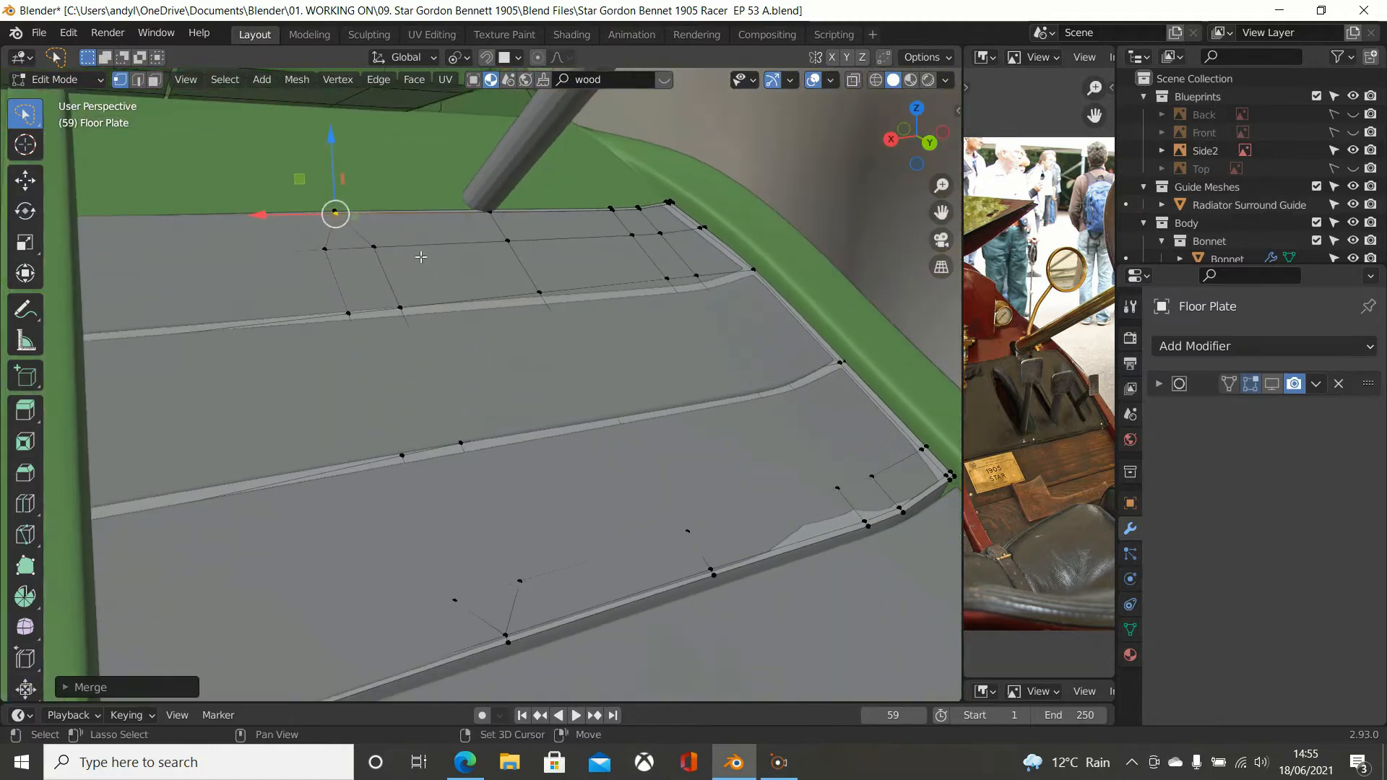
pyautogui.scroll(-1, 492, 401)
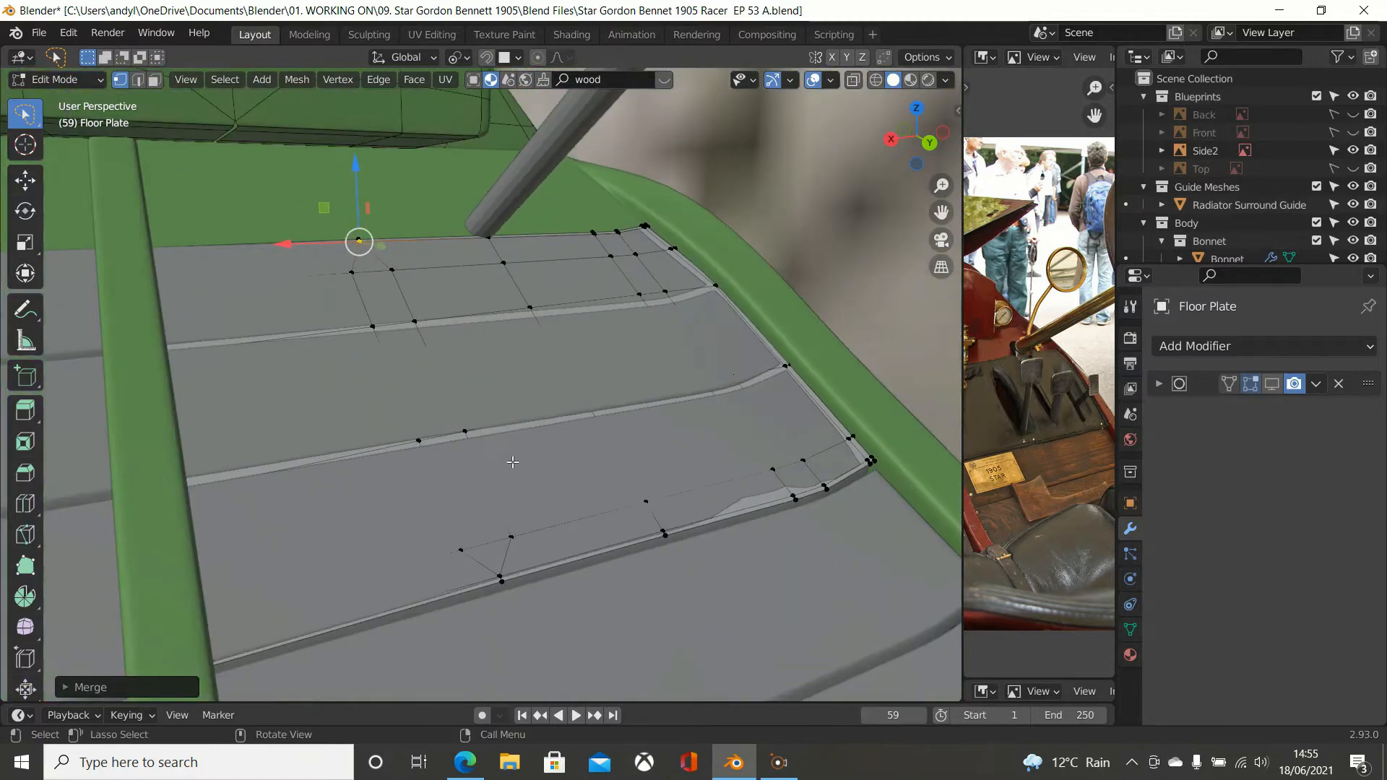
pyautogui.scroll(2, 515, 540)
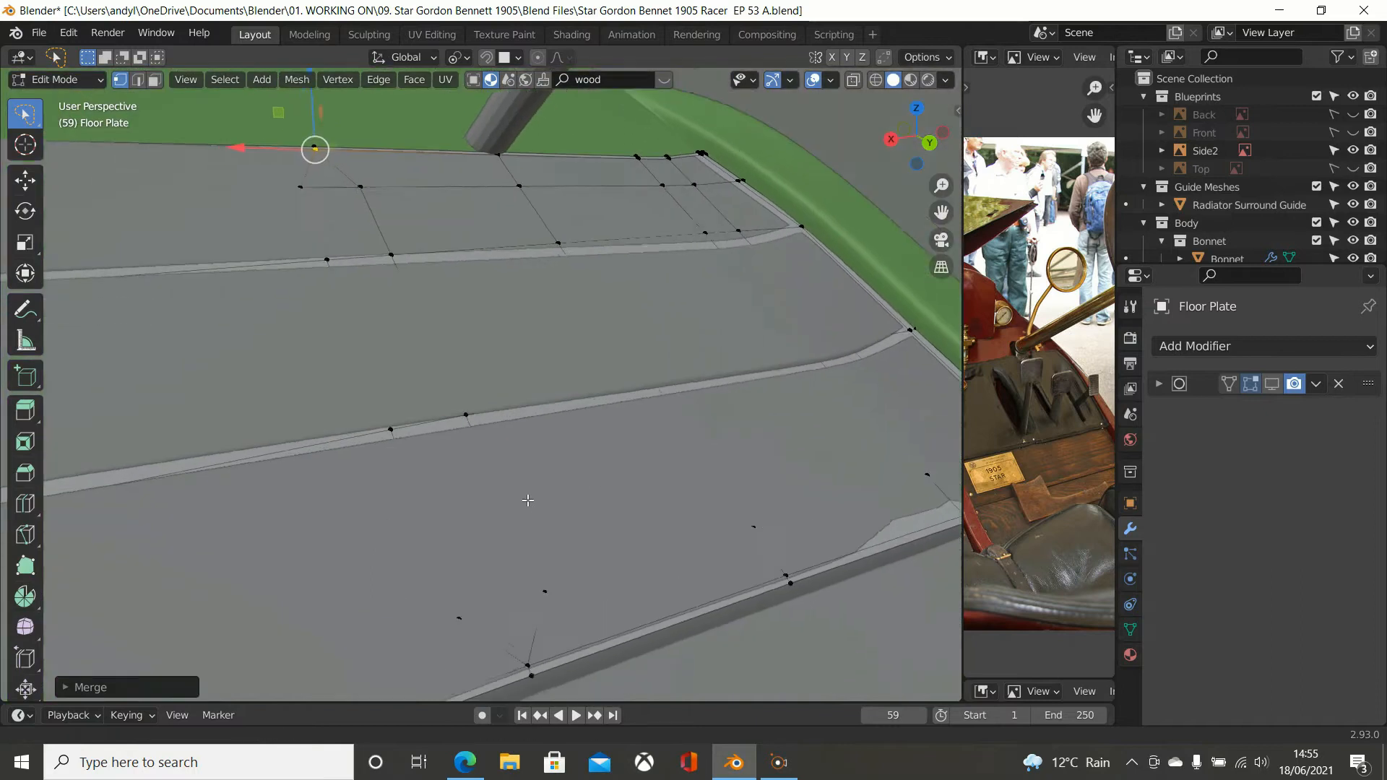
pyautogui.scroll(2, 528, 500)
pyautogui.scroll(2, 561, 477)
pyautogui.keyDown('shift'); pyautogui.moveTo(564, 481); pyautogui.dragTo(522, 373, button='middle'); pyautogui.keyUp('shift')
pyautogui.scroll(-3, 523, 374)
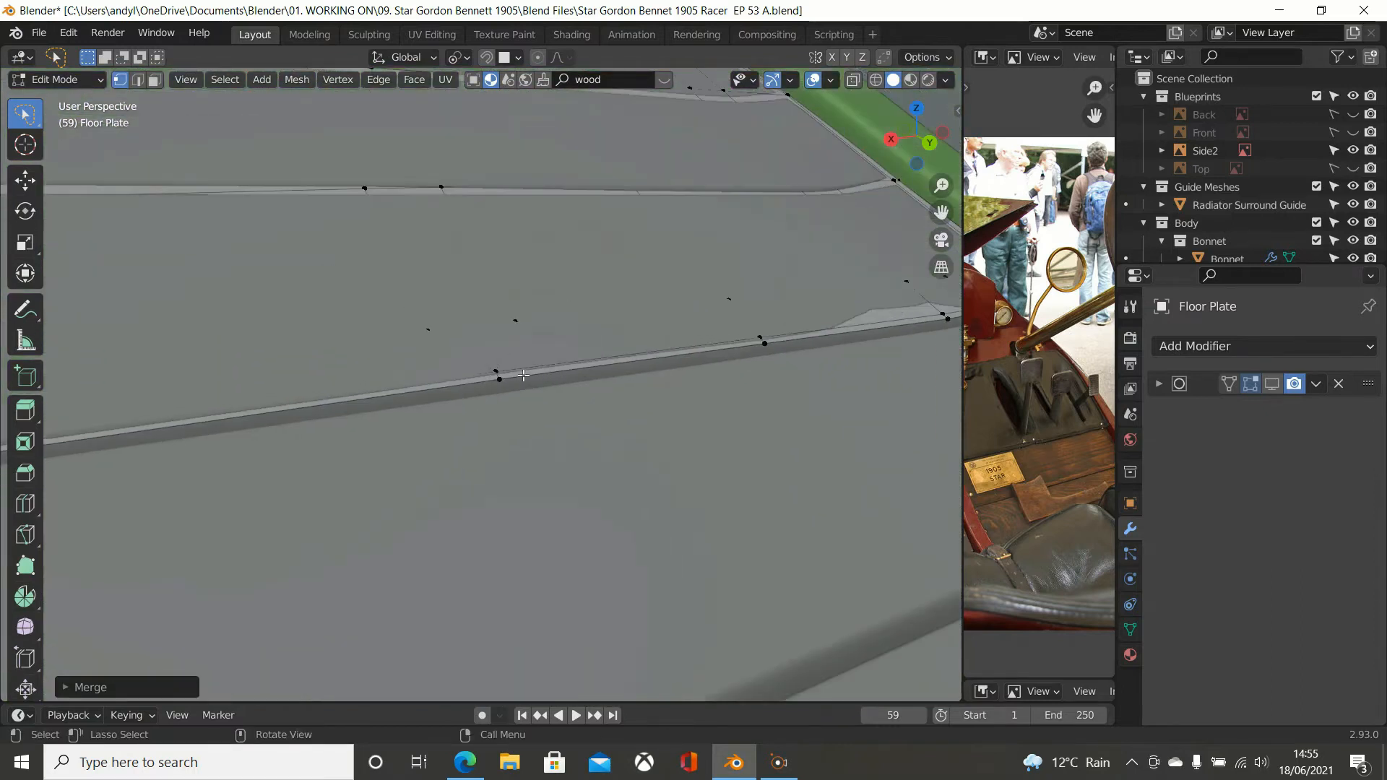
pyautogui.moveTo(502, 433); pyautogui.dragTo(498, 447, button='middle')
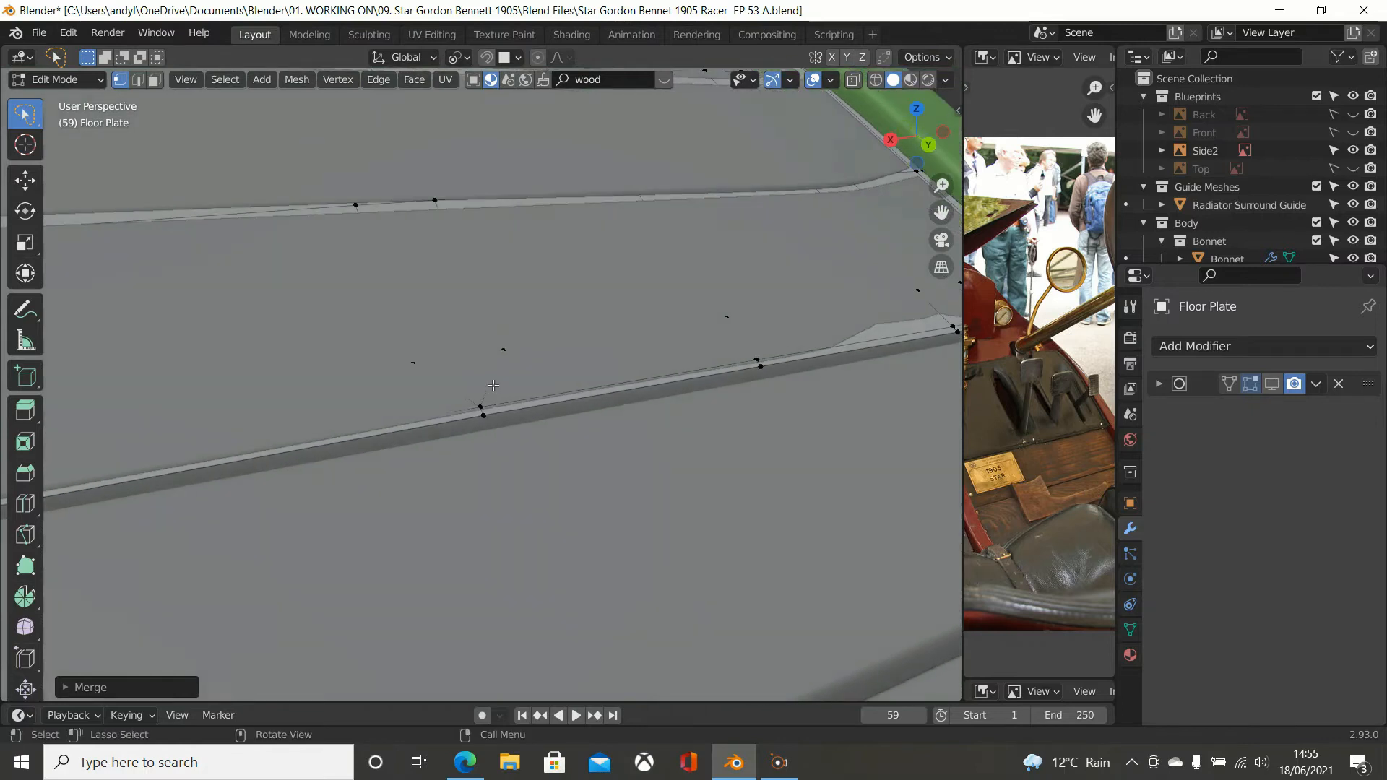
pyautogui.click(137, 80)
pyautogui.click(491, 382)
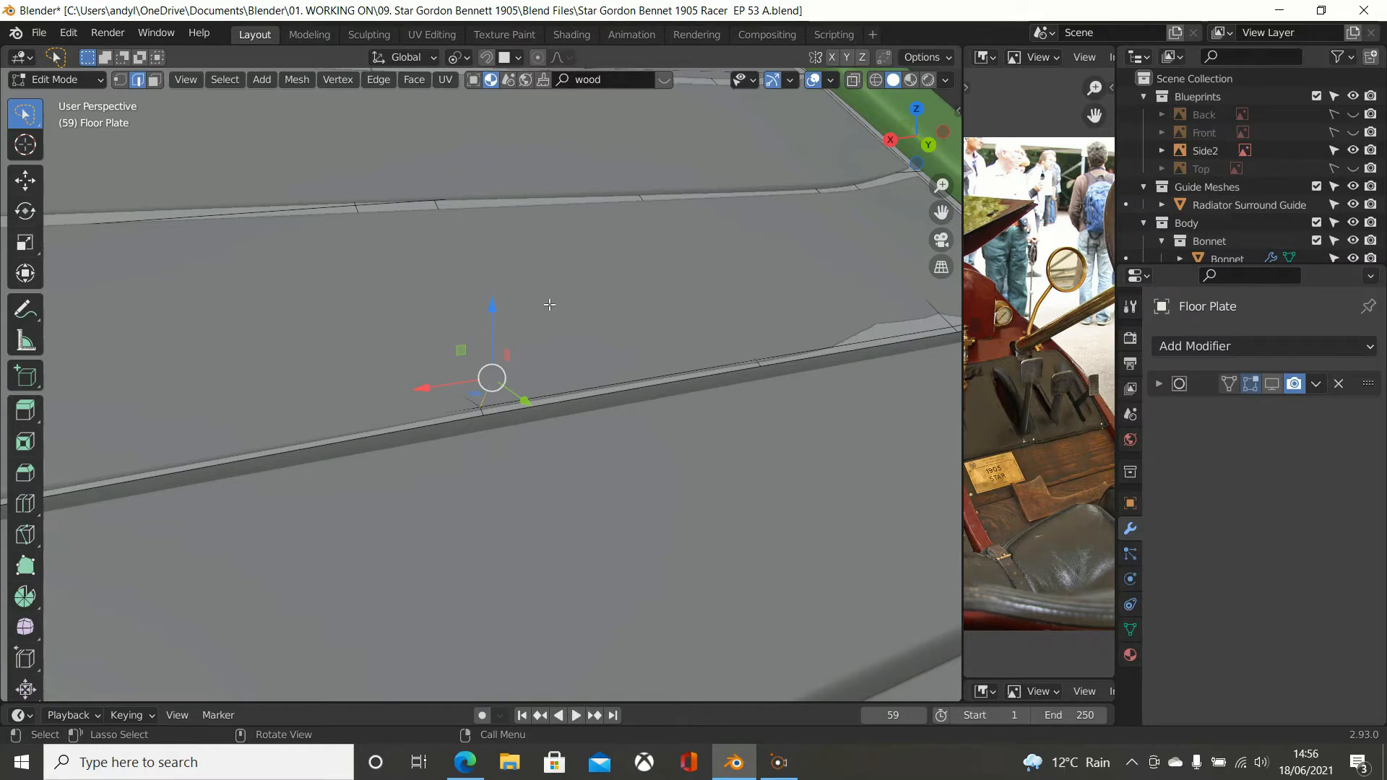
# Step: Switch to wireframe shading and vertex selection to expose the vertices at the path's rear end
pyautogui.press('z')
pyautogui.click(413, 302)
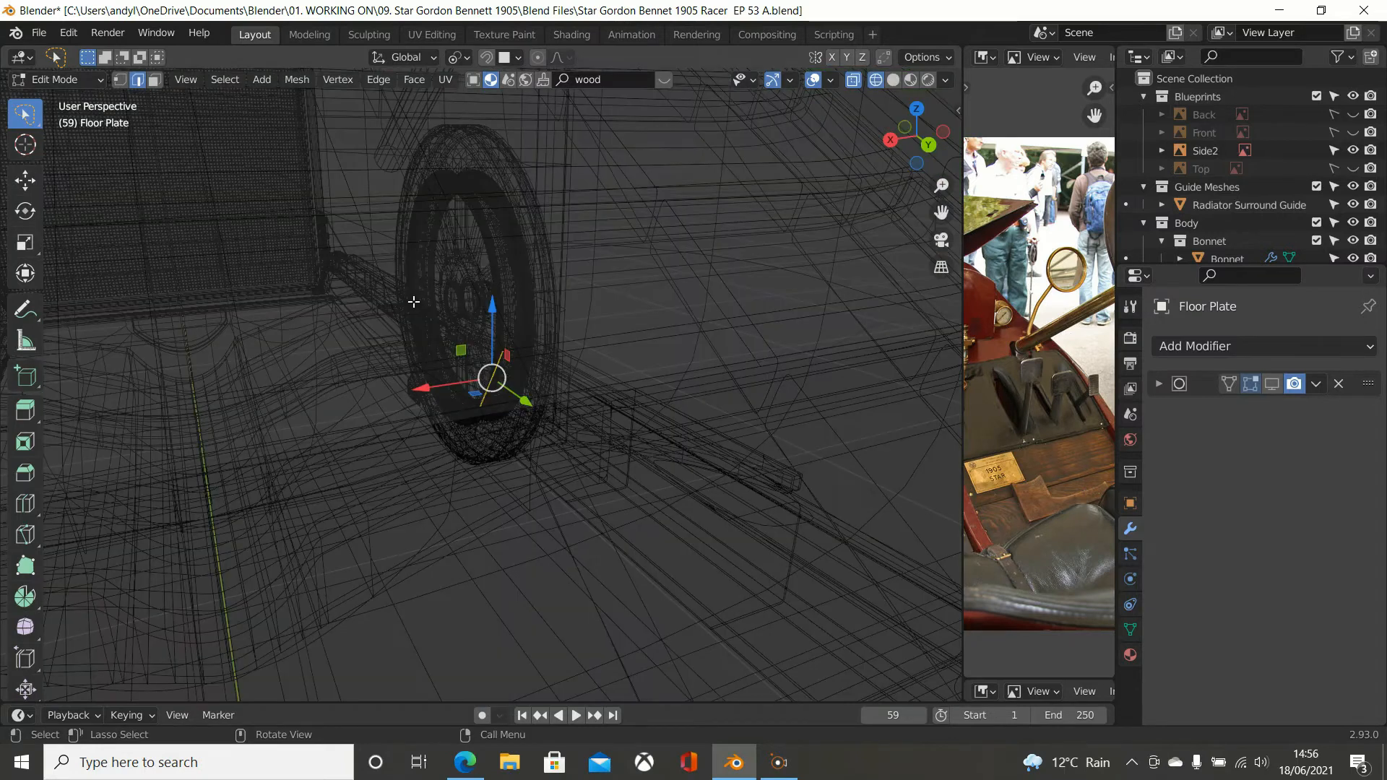
pyautogui.moveTo(512, 348); pyautogui.dragTo(514, 384, button='middle')
pyautogui.moveTo(514, 389); pyautogui.dragTo(514, 393, button='middle')
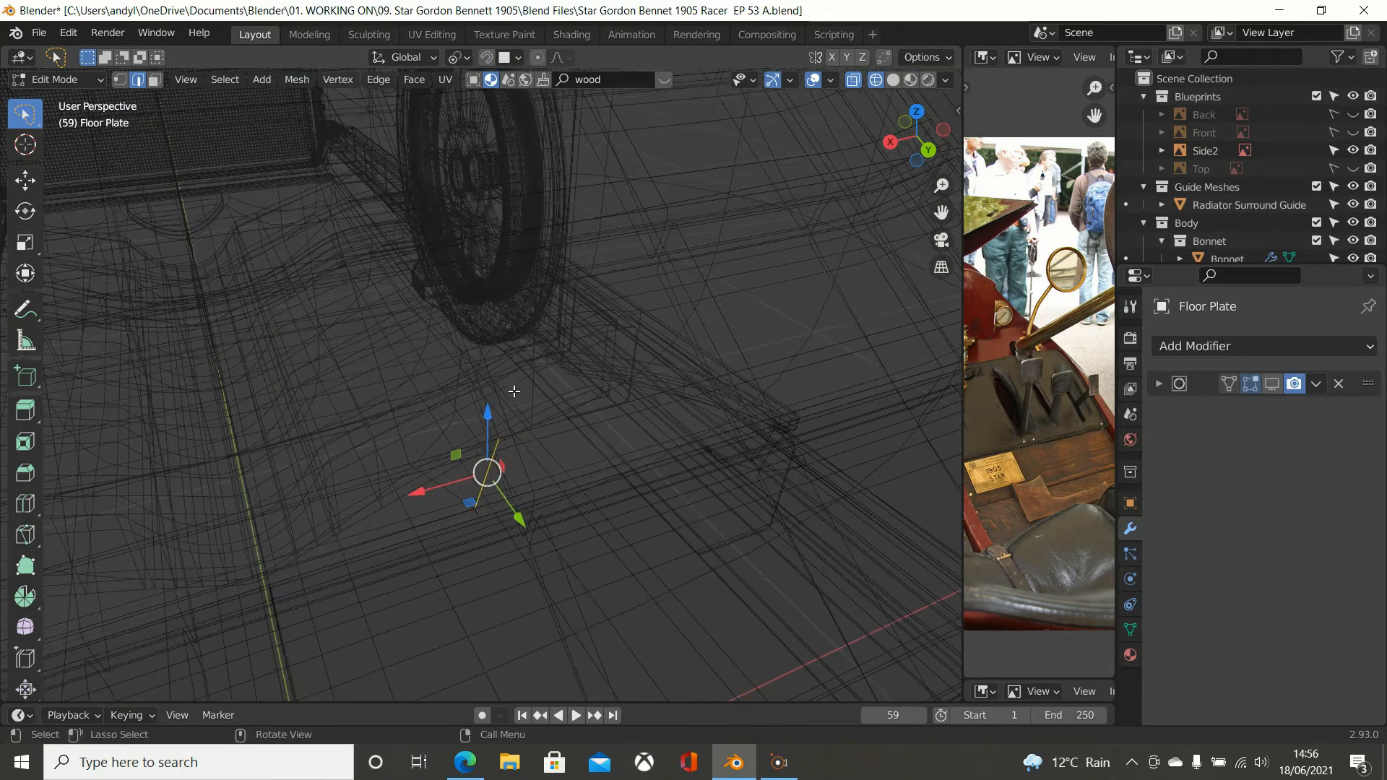
pyautogui.scroll(1, 526, 427)
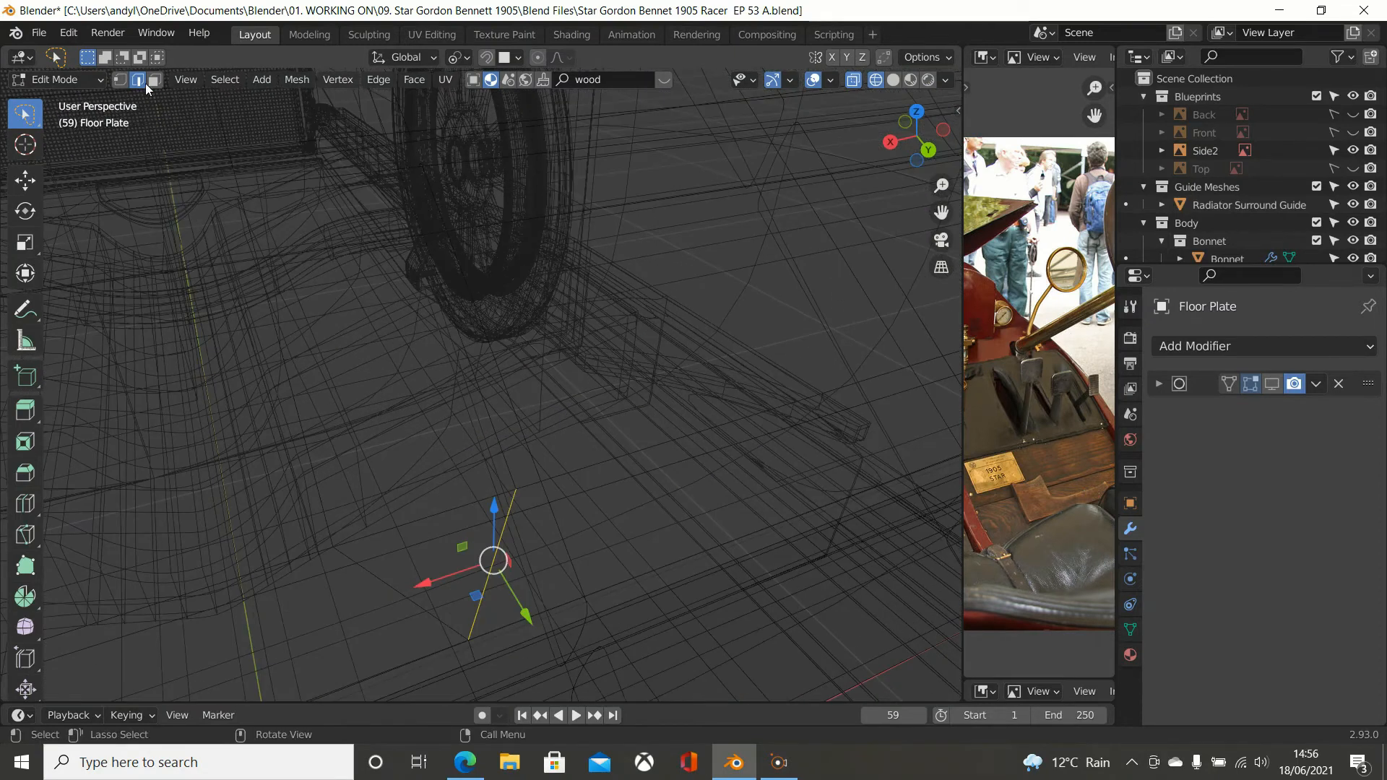
pyautogui.click(120, 80)
pyautogui.keyDown('shift'); pyautogui.moveTo(464, 354); pyautogui.dragTo(455, 240, button='middle'); pyautogui.keyUp('shift')
pyautogui.moveTo(468, 304); pyautogui.dragTo(474, 333, button='middle')
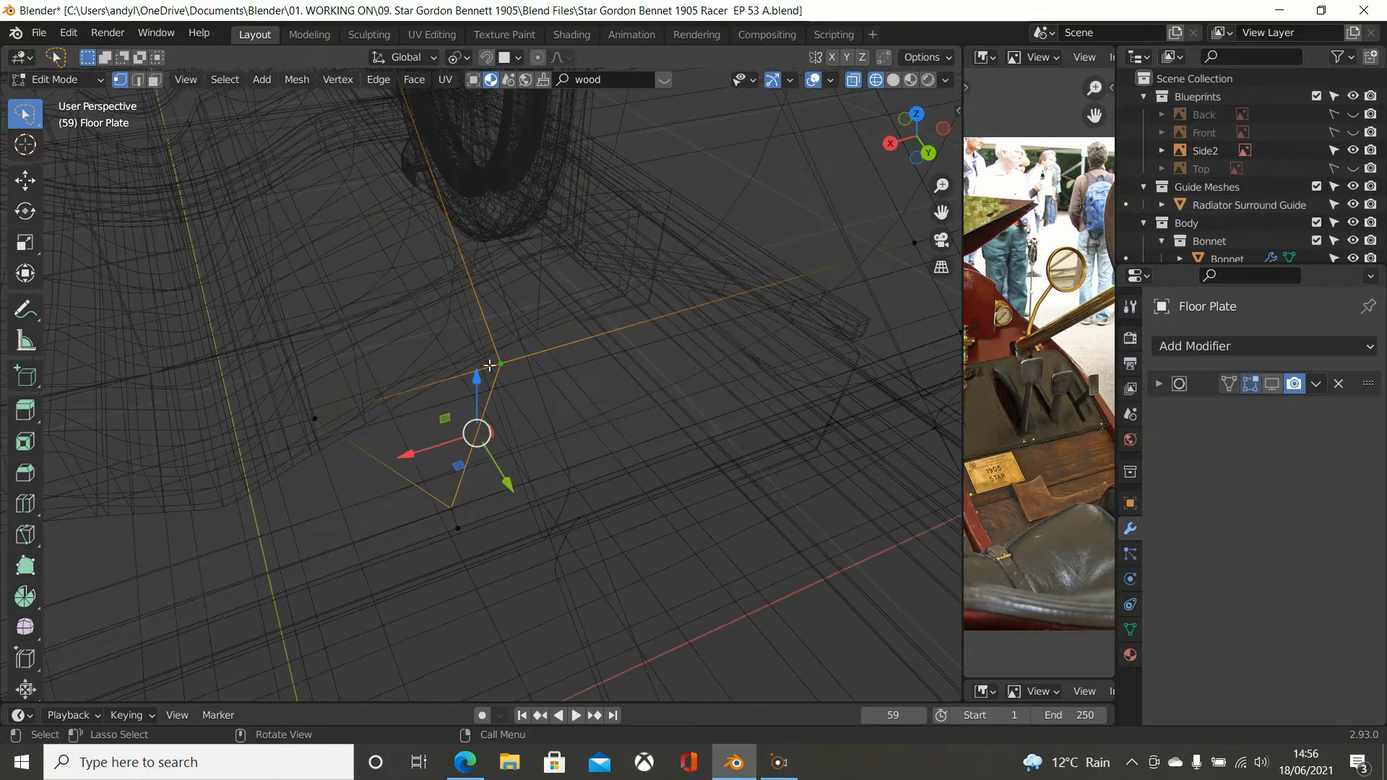
# Step: Merge the vertices where the bevelled edges meet at the rear edge at their center, and return to solid shading
pyautogui.click(520, 455)
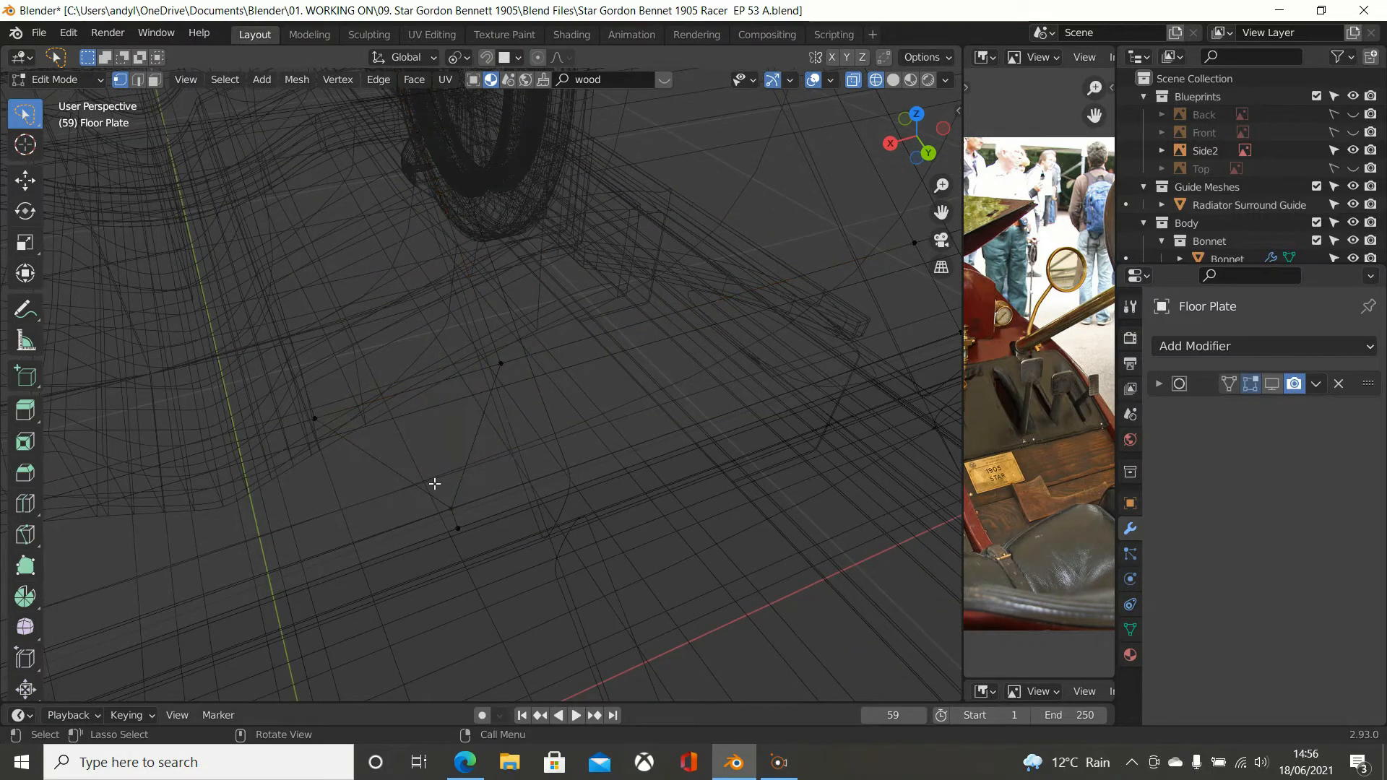
pyautogui.press('b')
pyautogui.moveTo(421, 485); pyautogui.dragTo(466, 512)
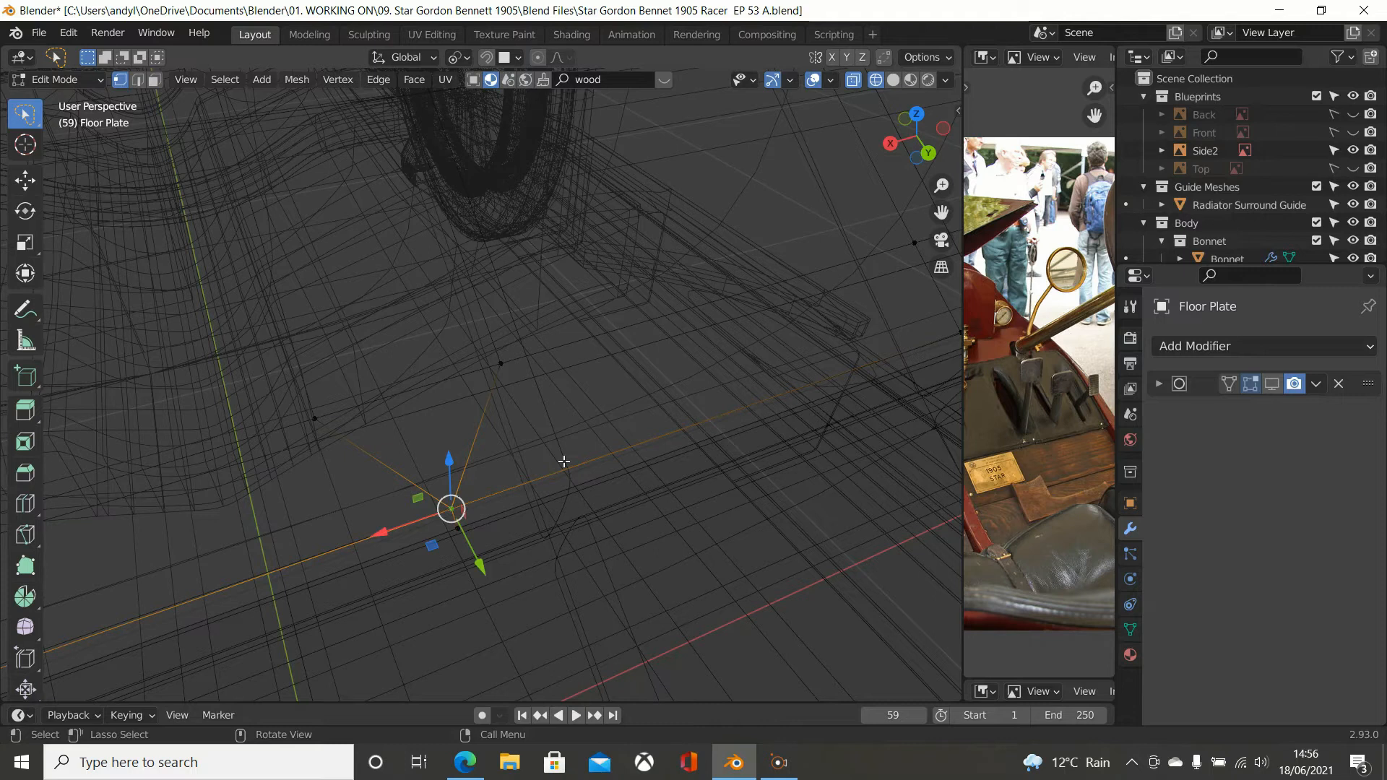
pyautogui.press('m')
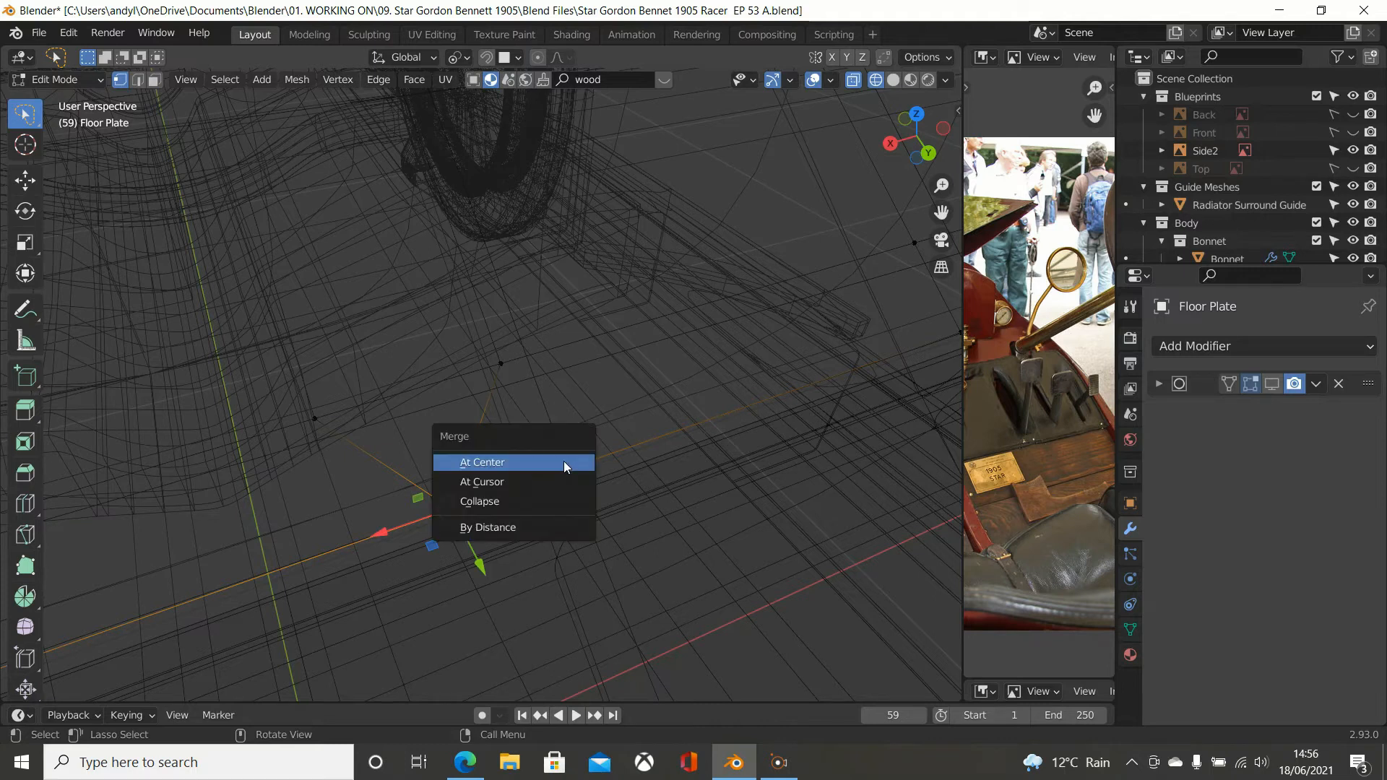
pyautogui.click(561, 463)
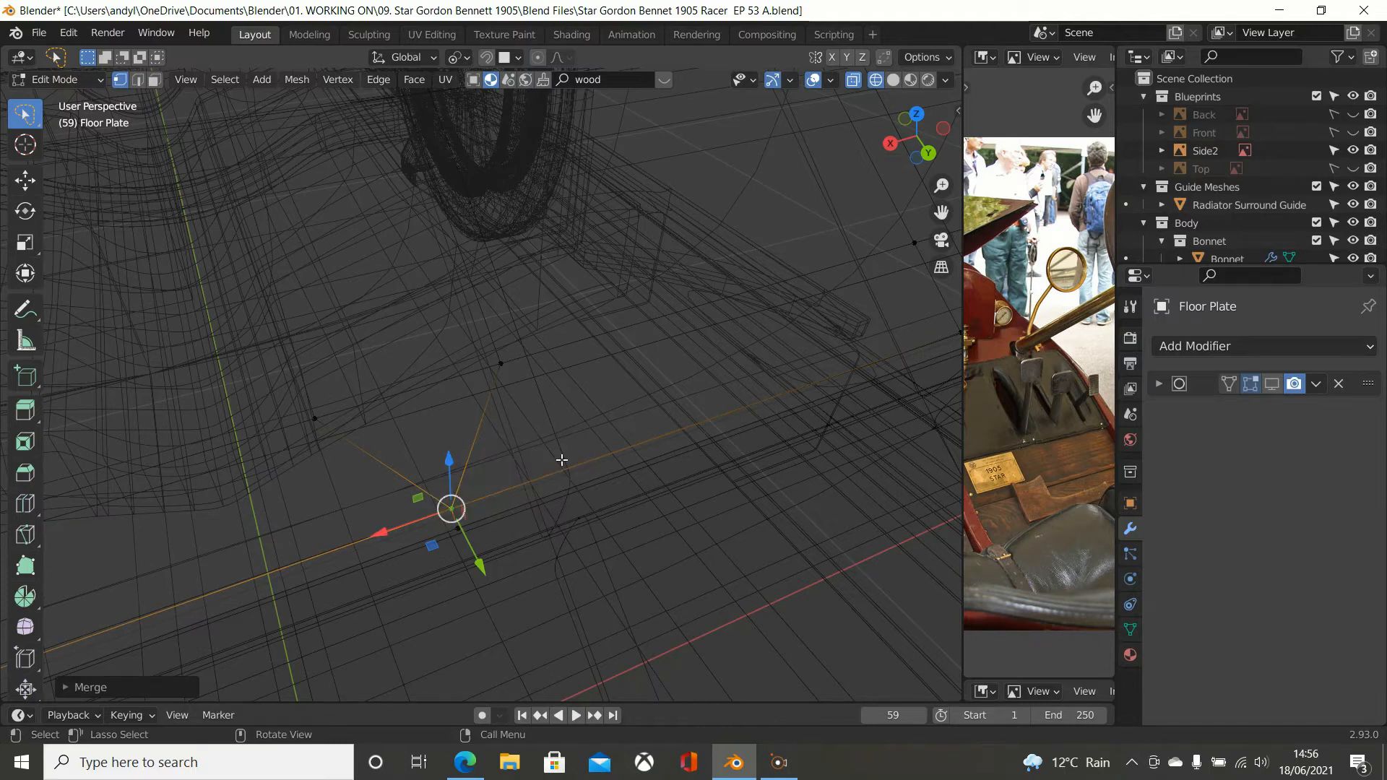
pyautogui.scroll(-2, 562, 460)
pyautogui.press('z')
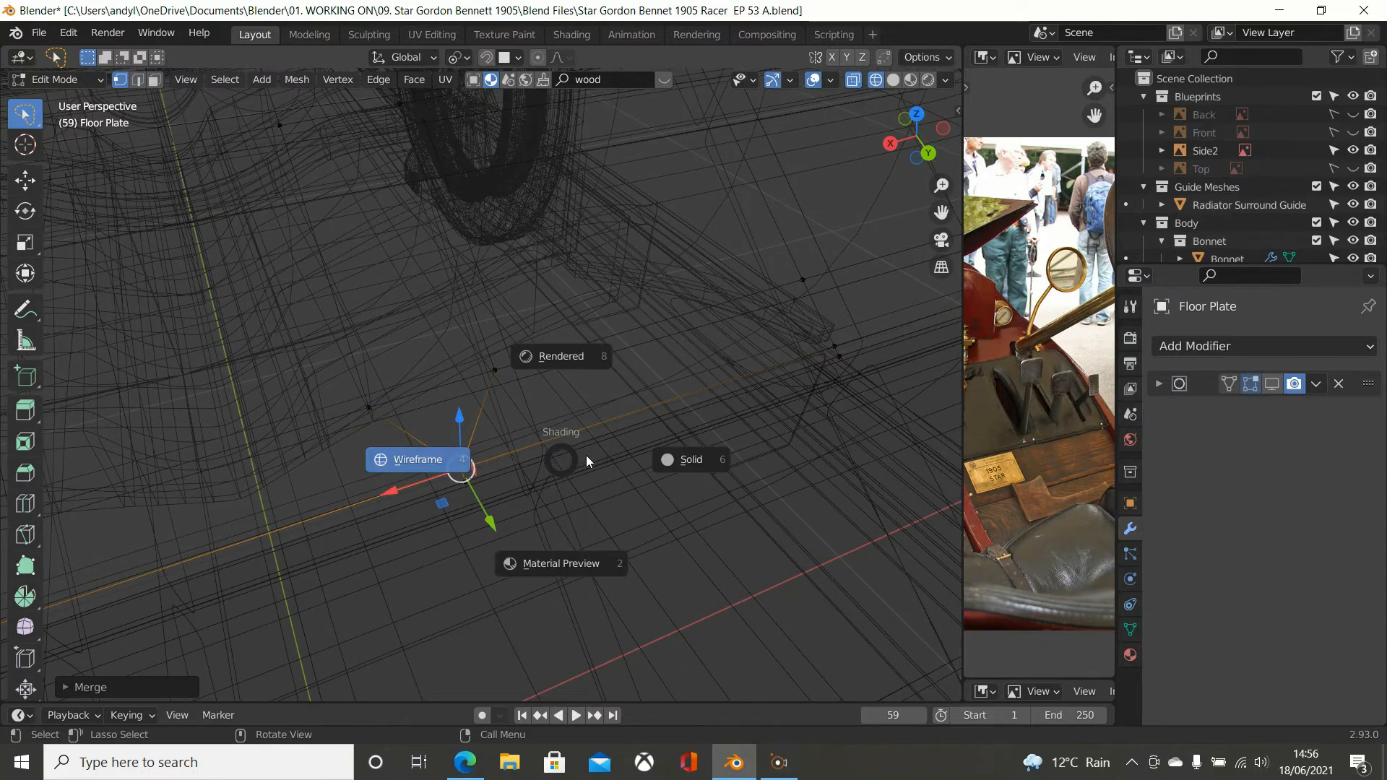
pyautogui.click(677, 461)
# Step: Inset the faces of the bevelled strip running from the floor plate's front to its rear edge by about 0.0039 m
pyautogui.scroll(-4, 603, 435)
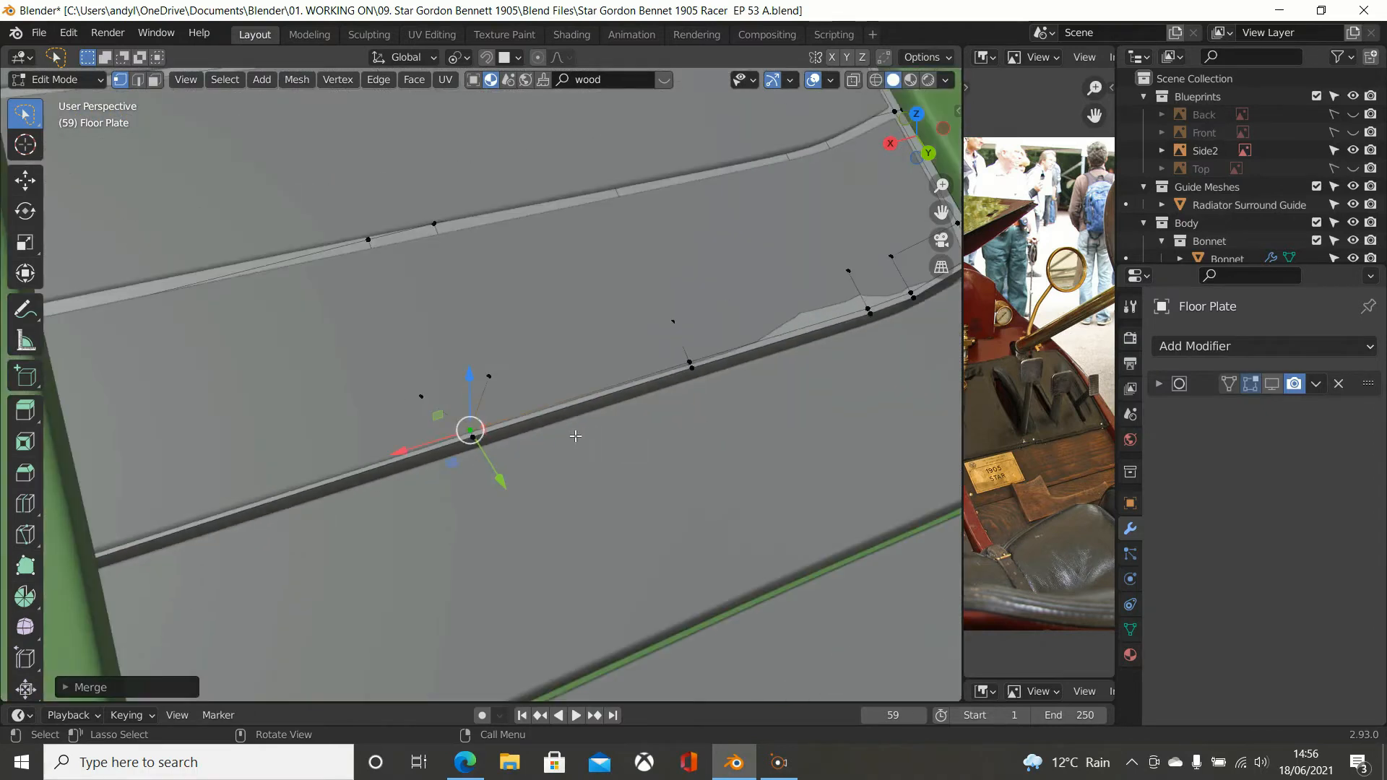
pyautogui.scroll(-1, 528, 424)
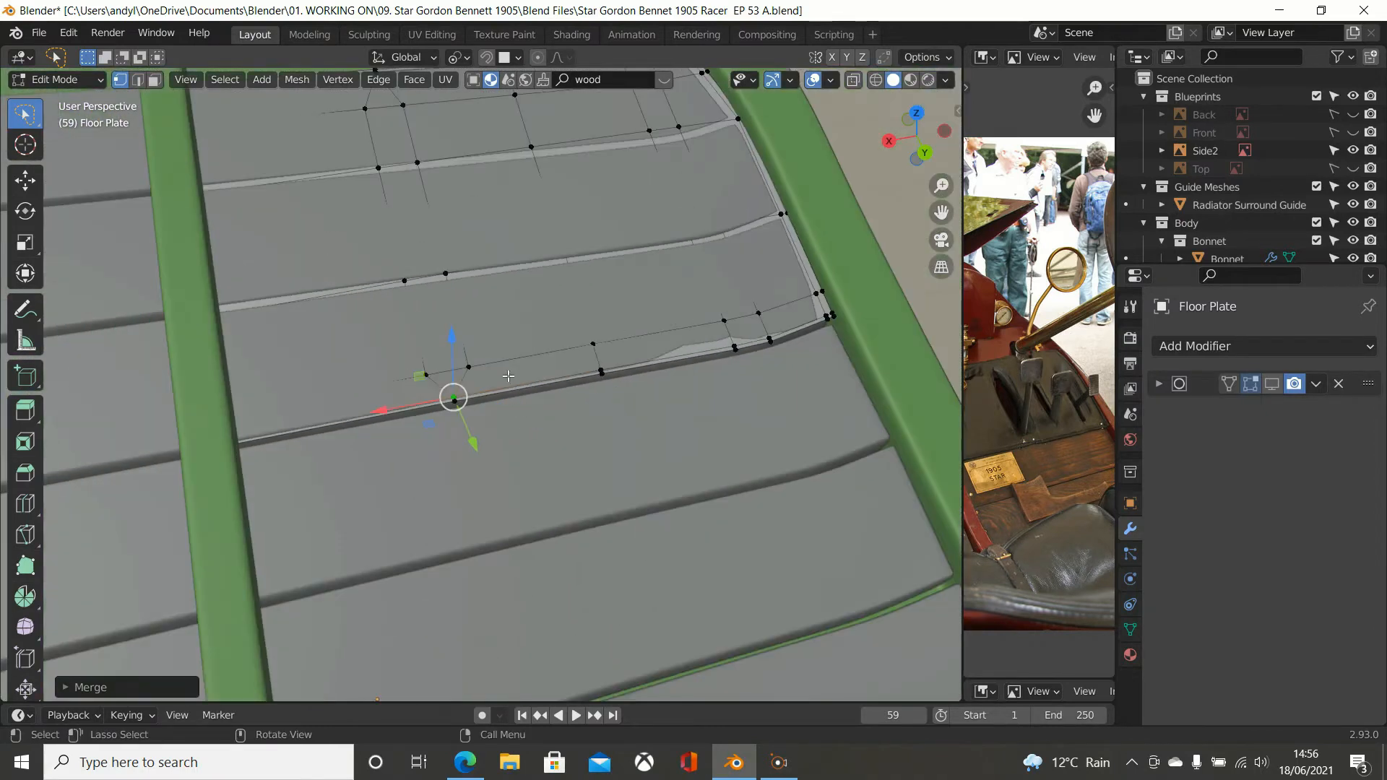
pyautogui.keyDown('shift'); pyautogui.moveTo(489, 347); pyautogui.dragTo(494, 440, button='middle'); pyautogui.keyUp('shift')
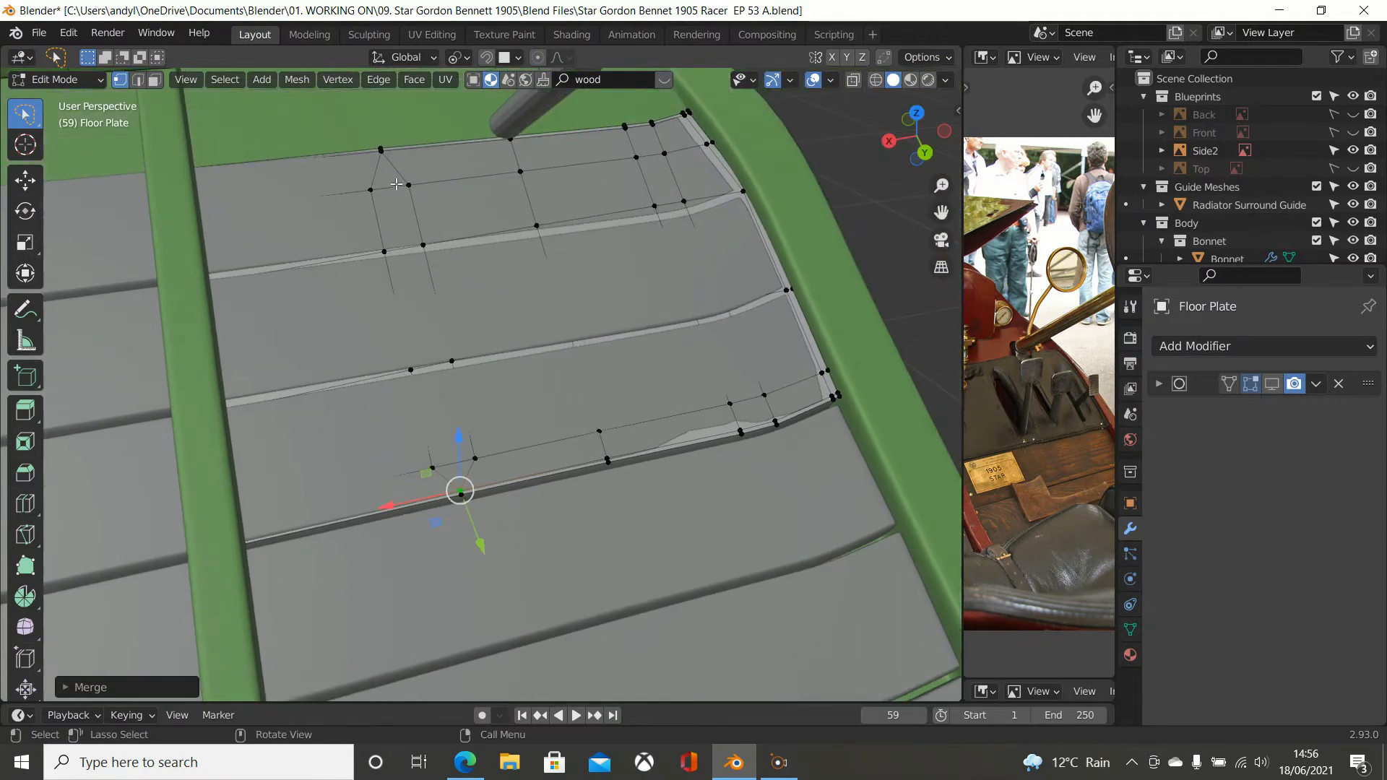
pyautogui.keyDown('alt'); pyautogui.click(378, 223); pyautogui.keyUp('alt')
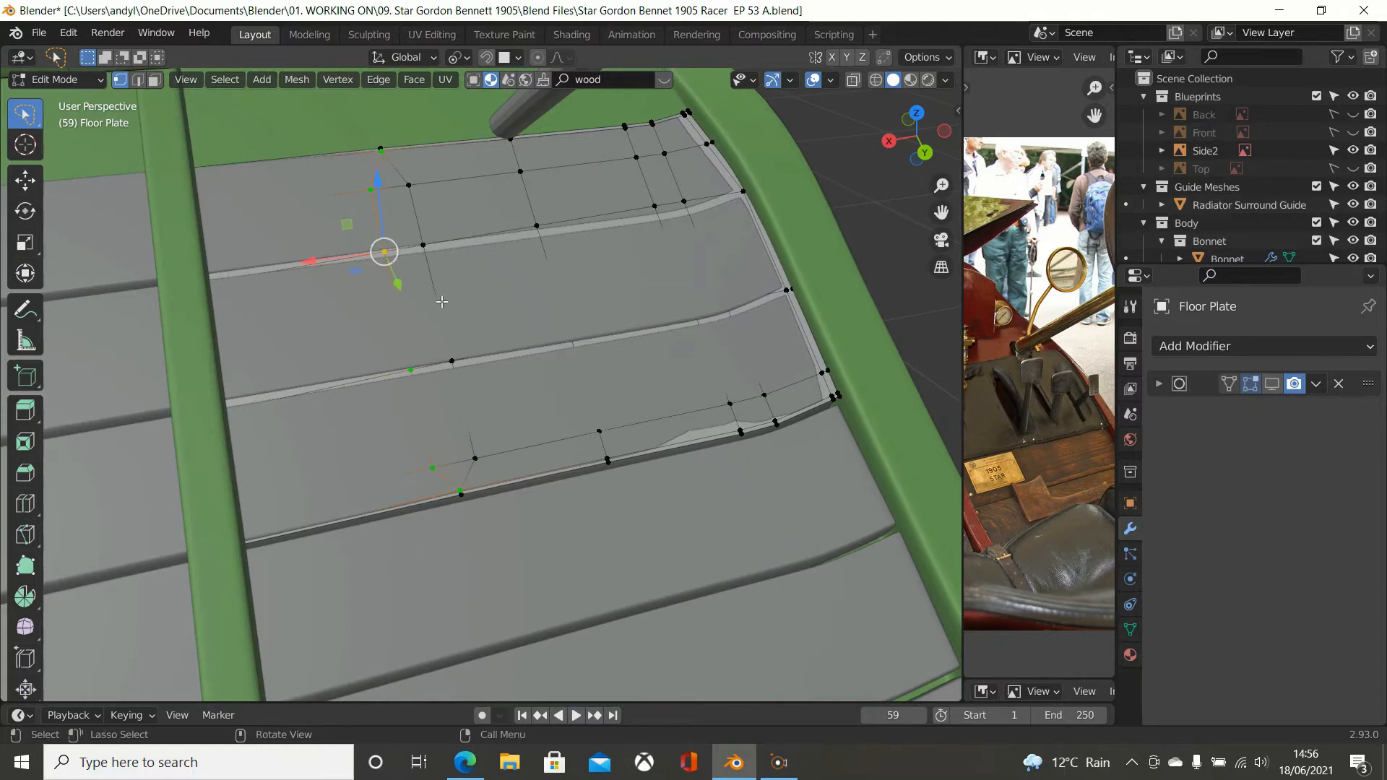
pyautogui.keyDown('alt'); pyautogui.keyDown('shift'); pyautogui.click(457, 413); pyautogui.keyUp('shift'); pyautogui.keyUp('alt')
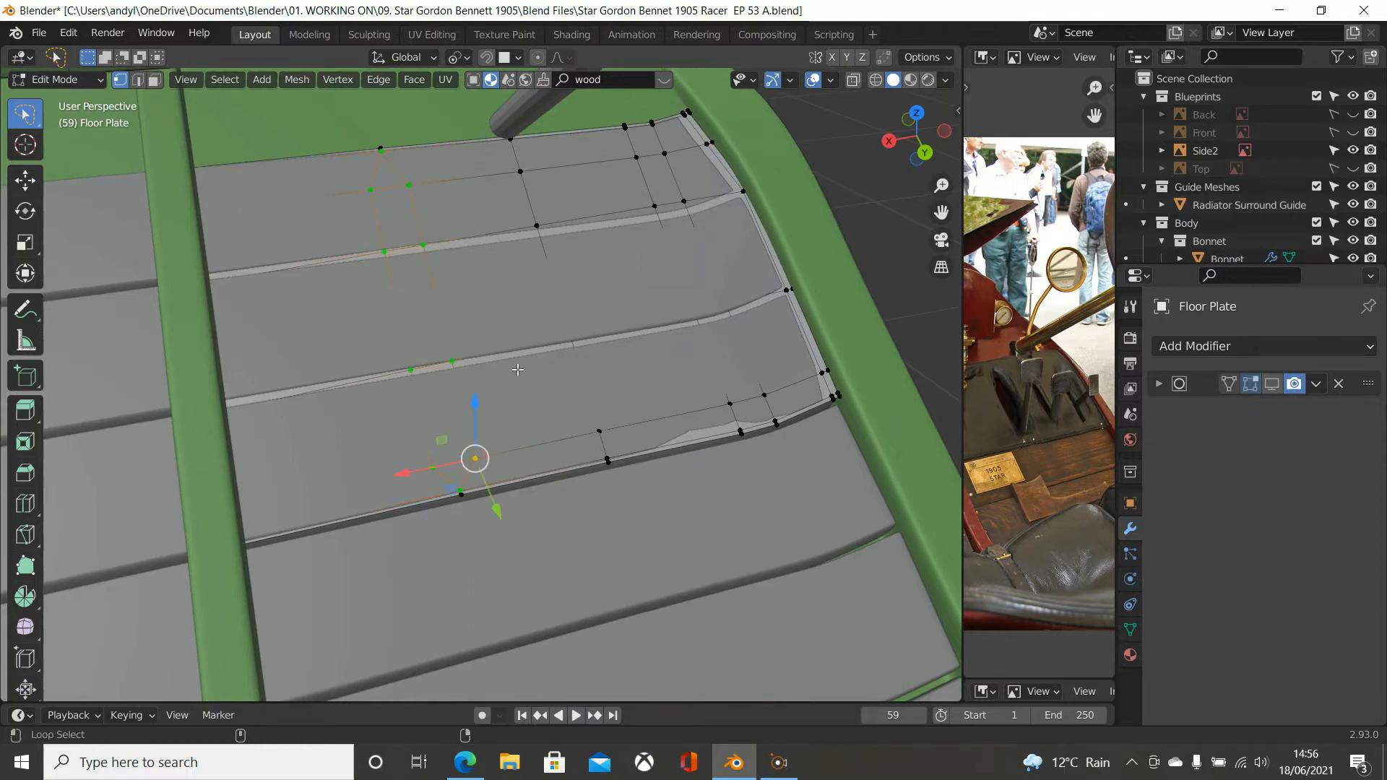
pyautogui.moveTo(529, 346); pyautogui.dragTo(525, 343, button='middle')
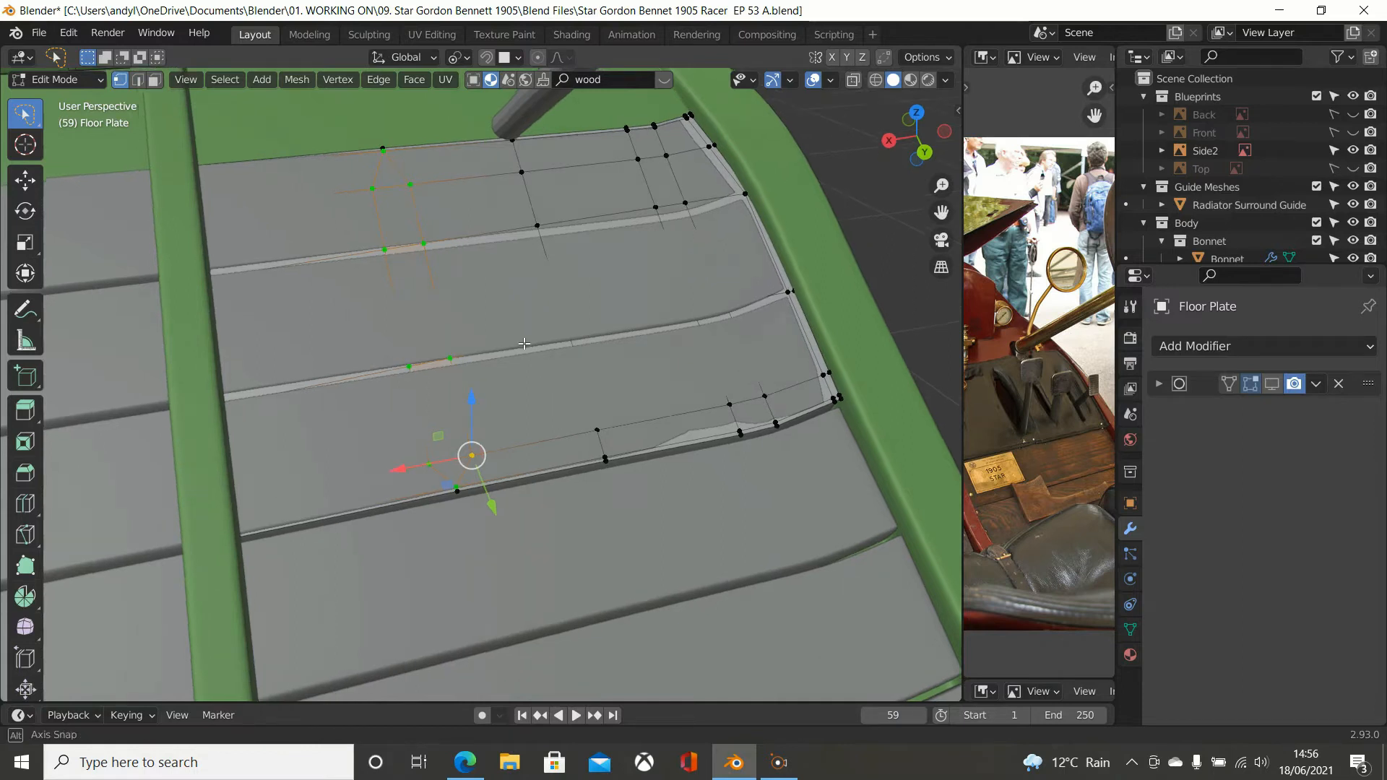
pyautogui.scroll(2, 461, 298)
pyautogui.scroll(-1, 453, 294)
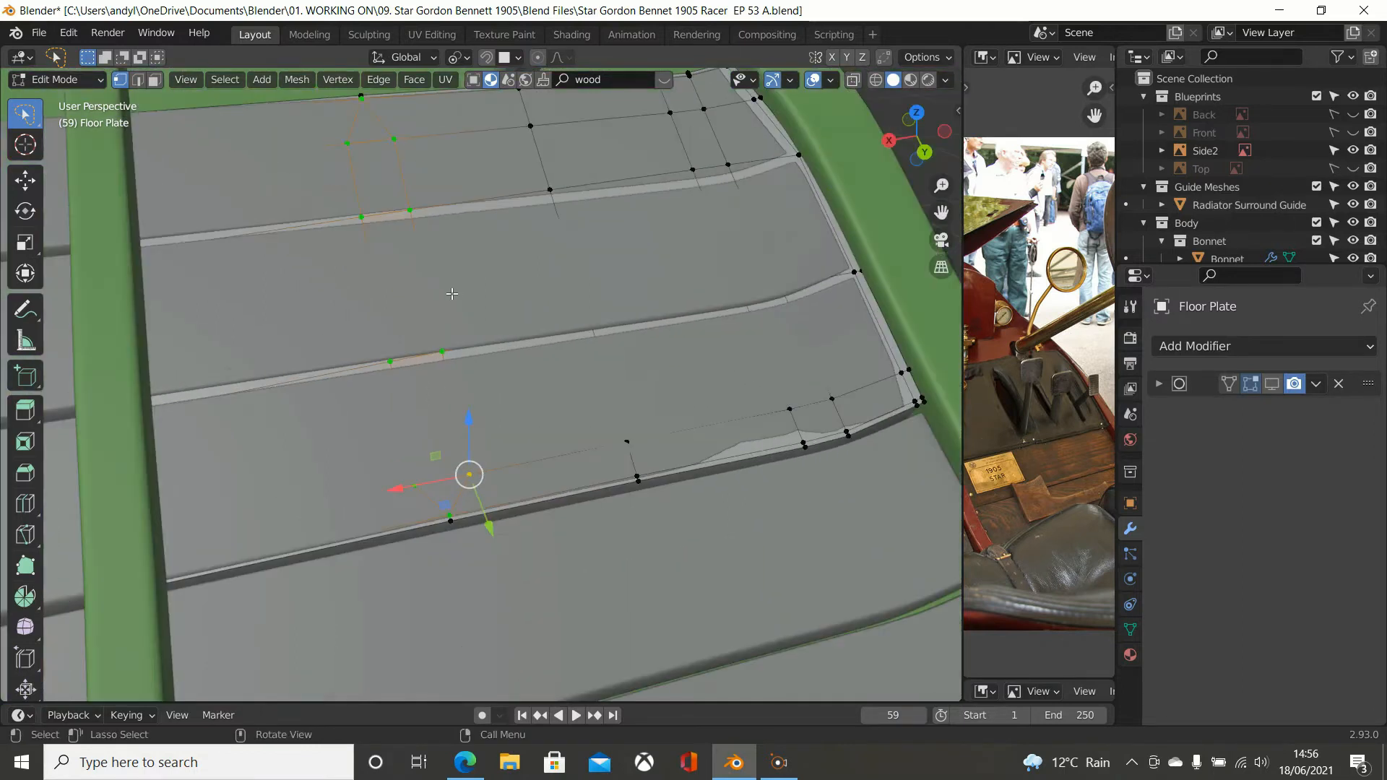
pyautogui.keyDown('shift'); pyautogui.moveTo(452, 294); pyautogui.dragTo(513, 379, button='middle'); pyautogui.keyUp('shift')
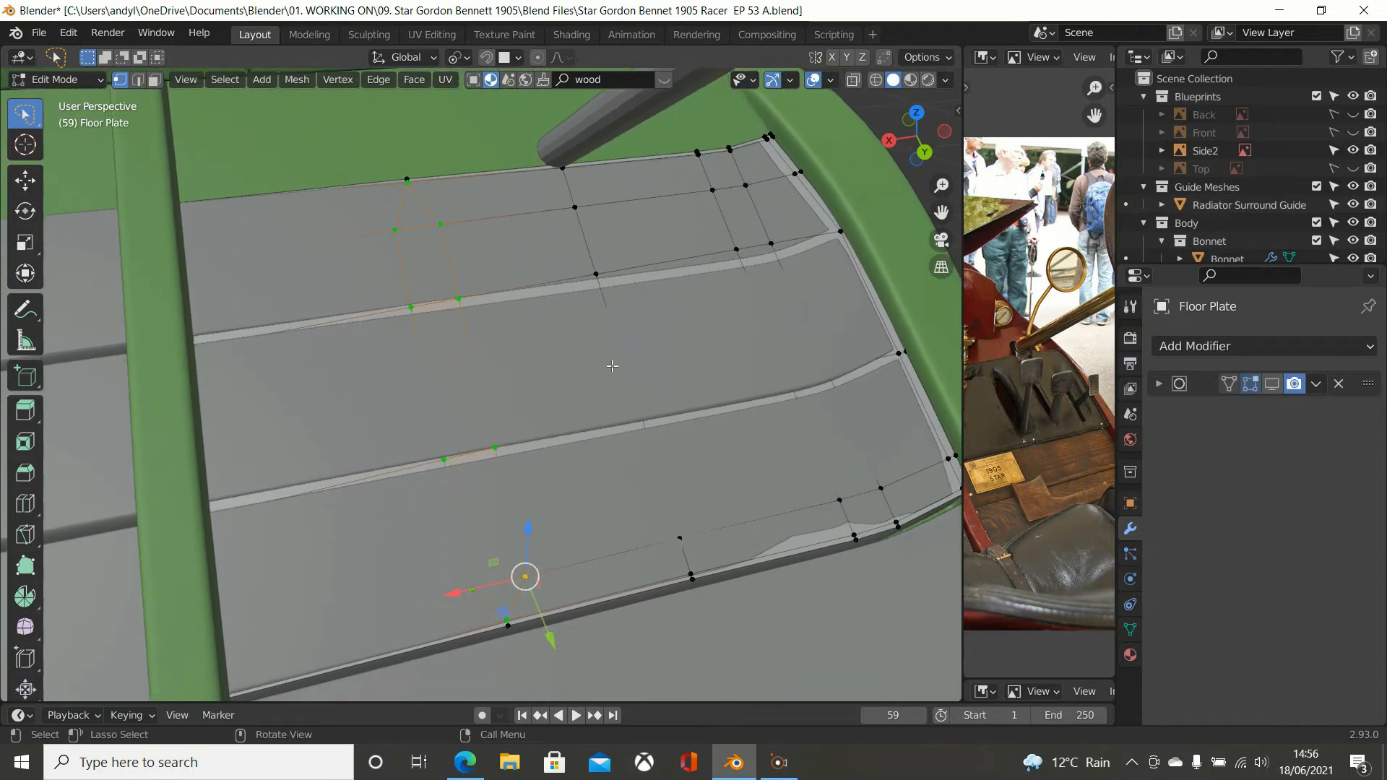
pyautogui.press('i')
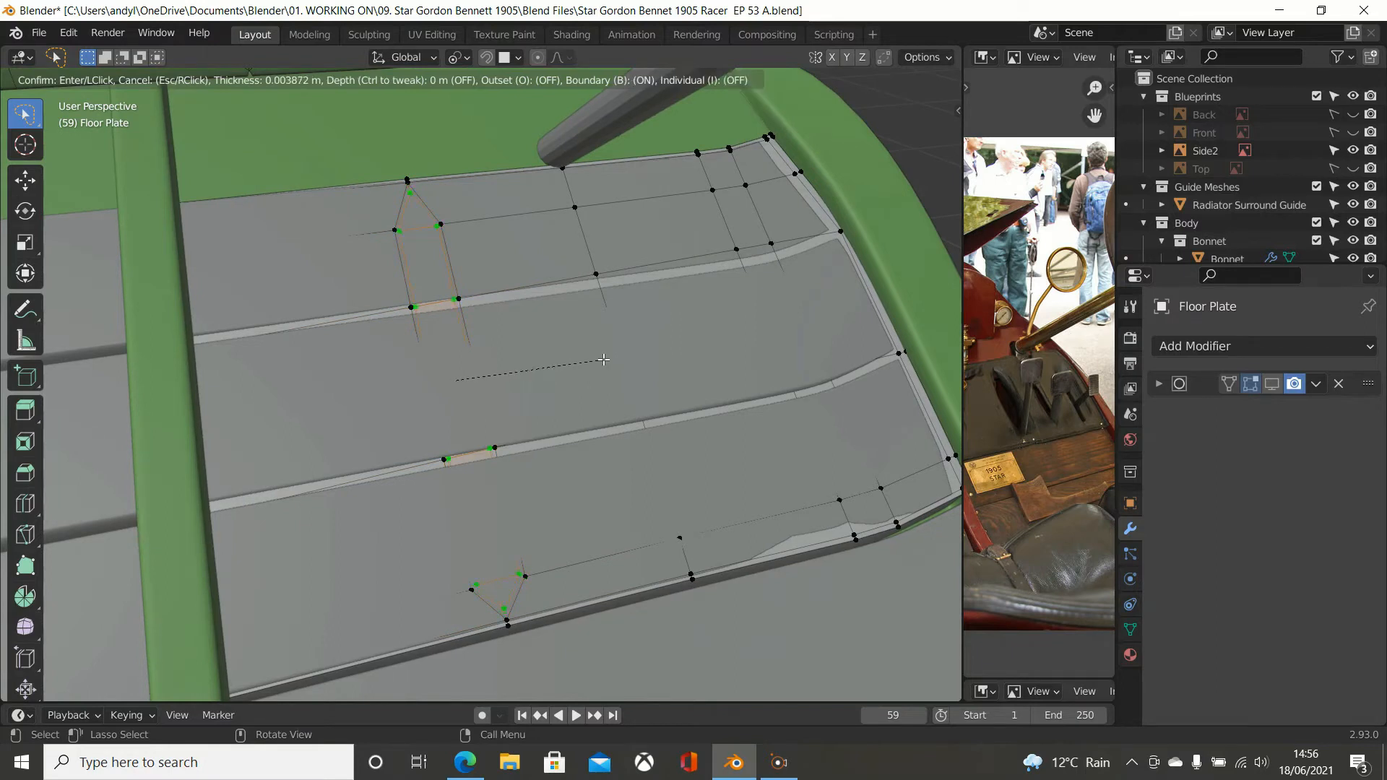
pyautogui.click(604, 359)
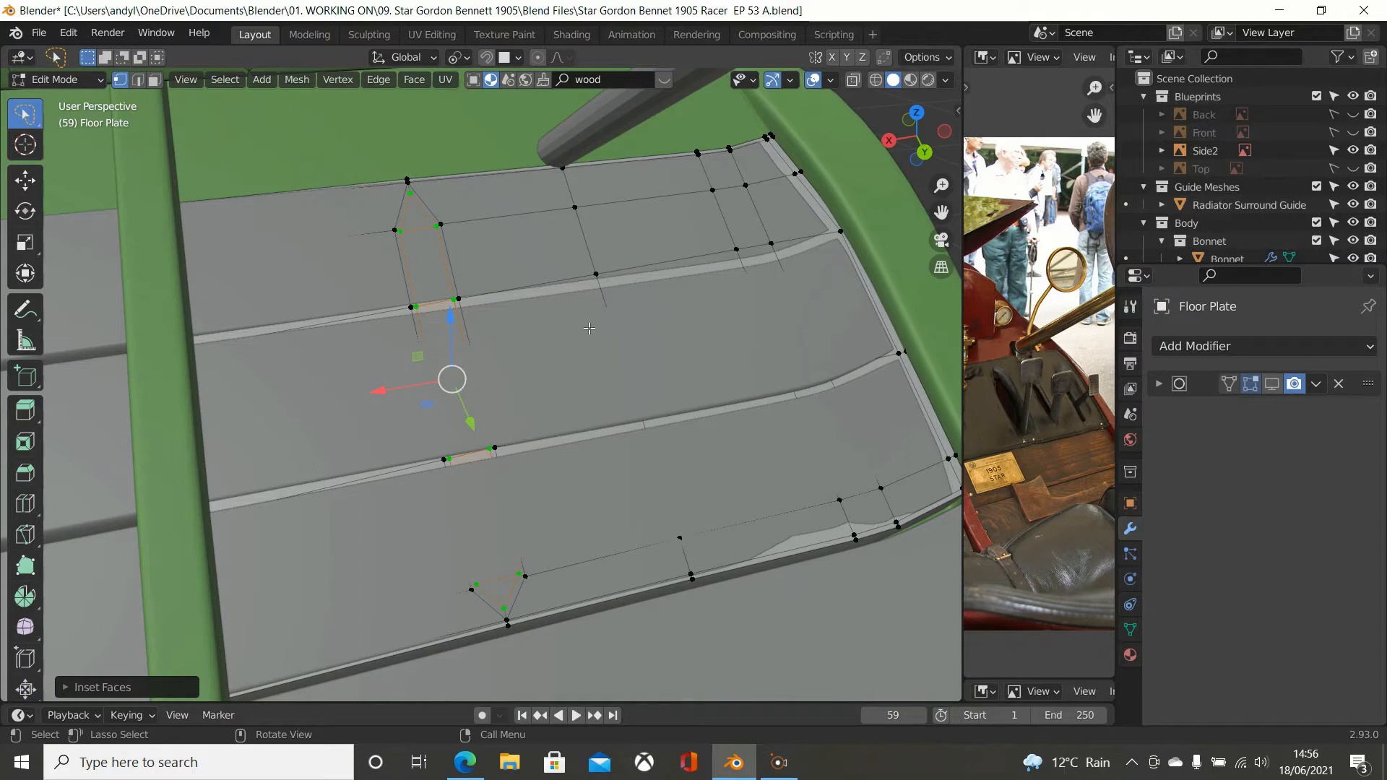
# Step: Switch to face selection and delete the inset faces to open a long pointed slot through the floor plate
pyautogui.click(156, 81)
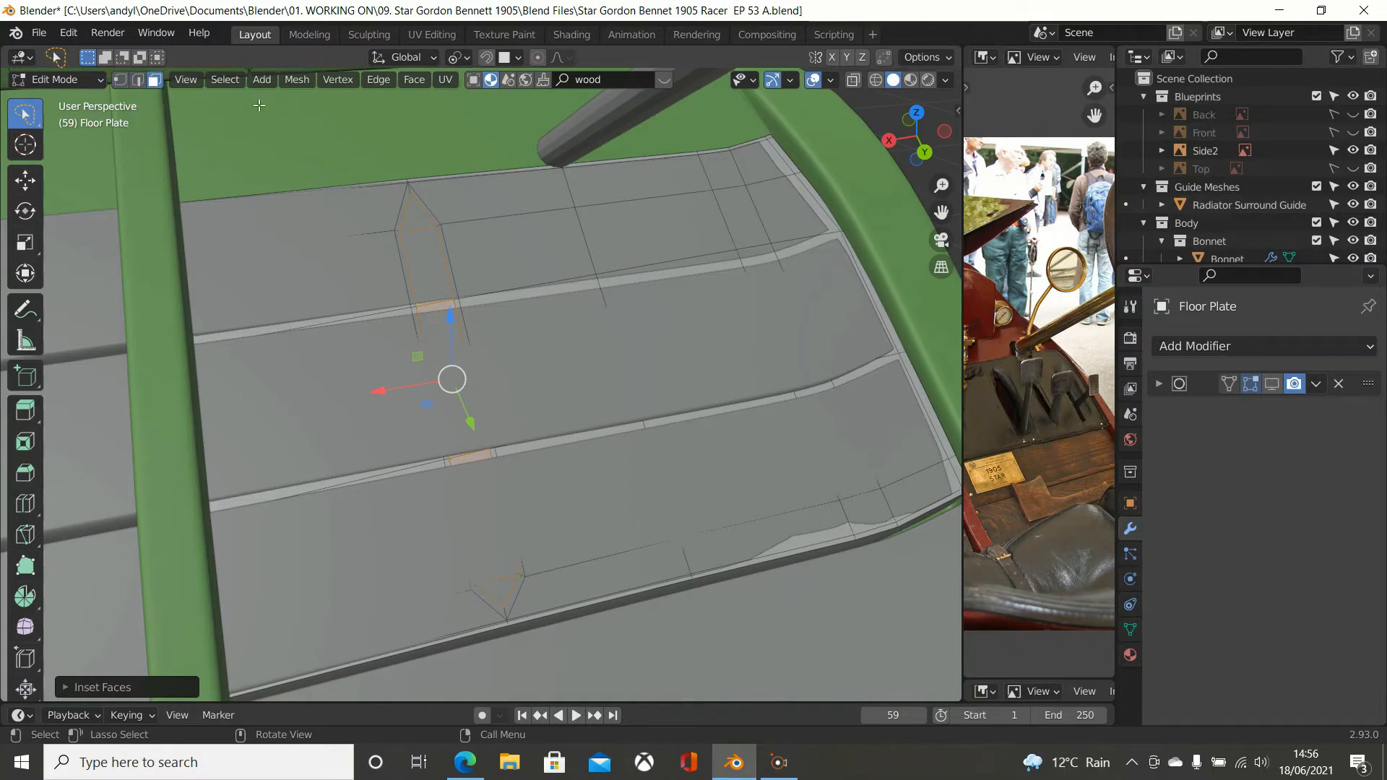
pyautogui.press('x')
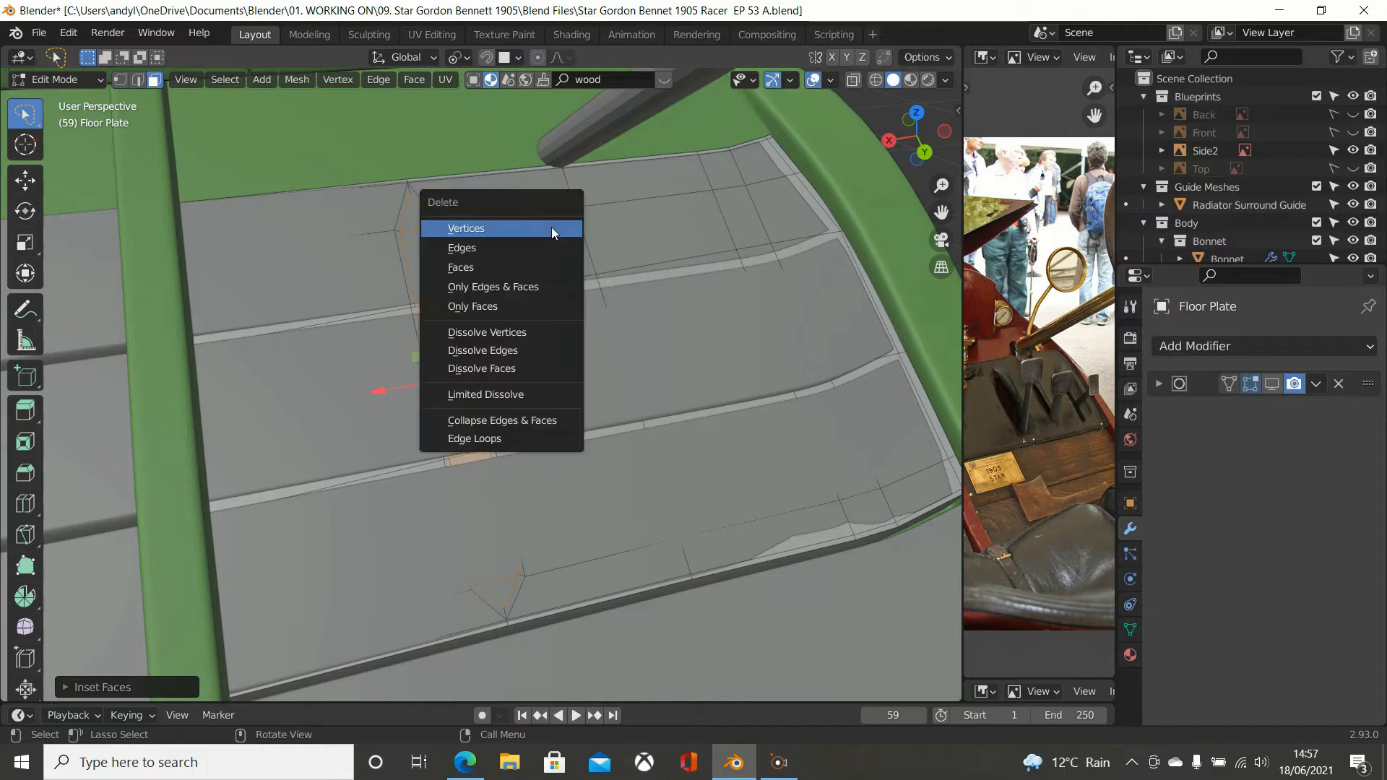
pyautogui.click(536, 267)
pyautogui.moveTo(542, 263); pyautogui.dragTo(578, 237, button='middle')
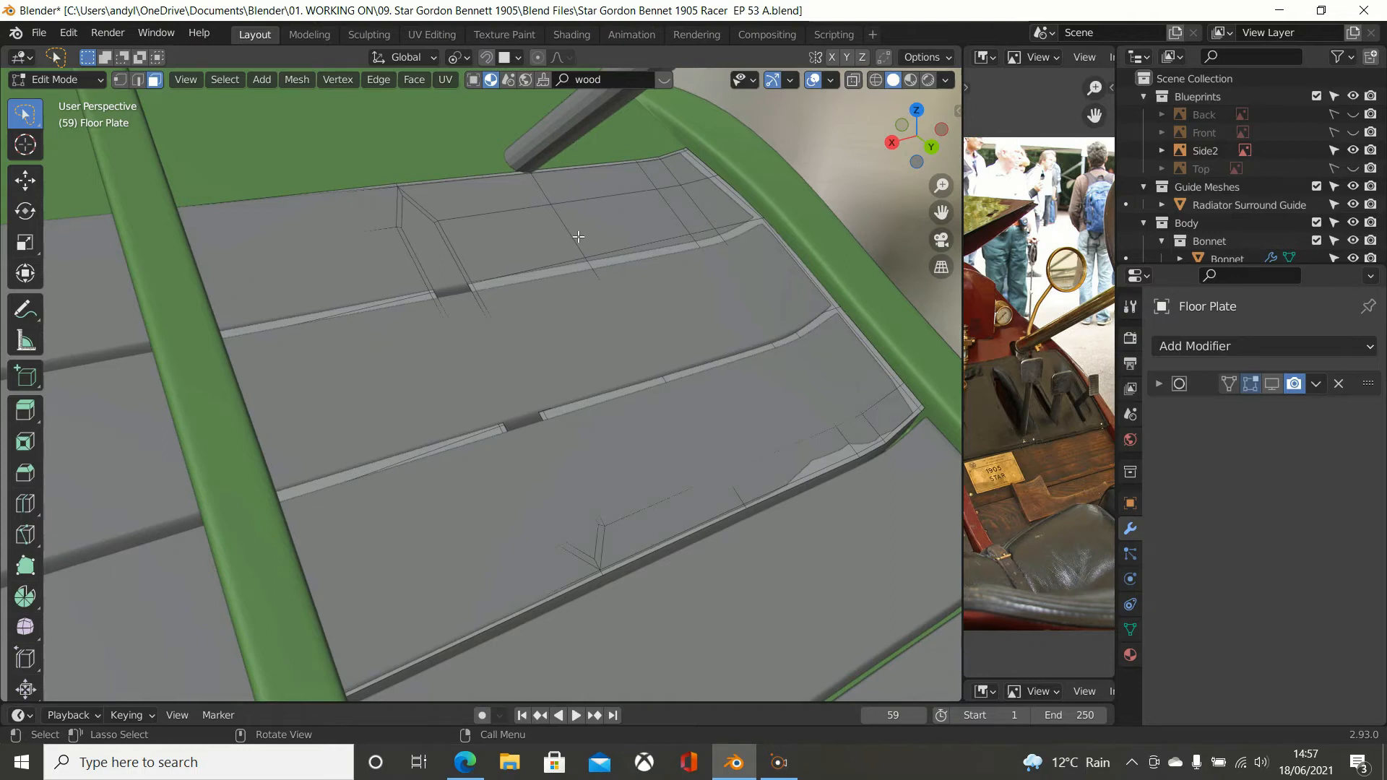
# Step: Isolate the floor plate in local view and return to editing its mesh in edge selection mode
pyautogui.press('Tab')
pyautogui.scroll(-2, 578, 237)
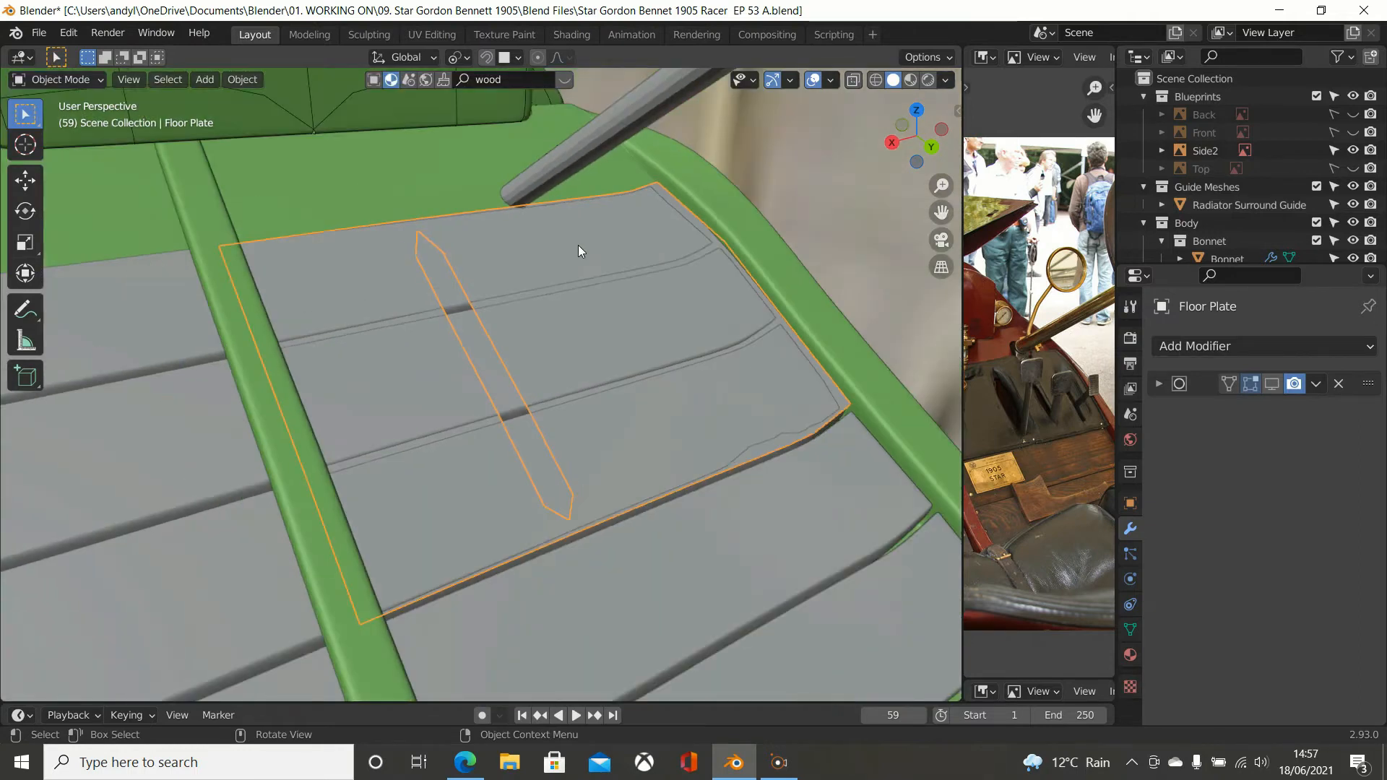
pyautogui.scroll(-2, 578, 261)
pyautogui.scroll(1, 578, 261)
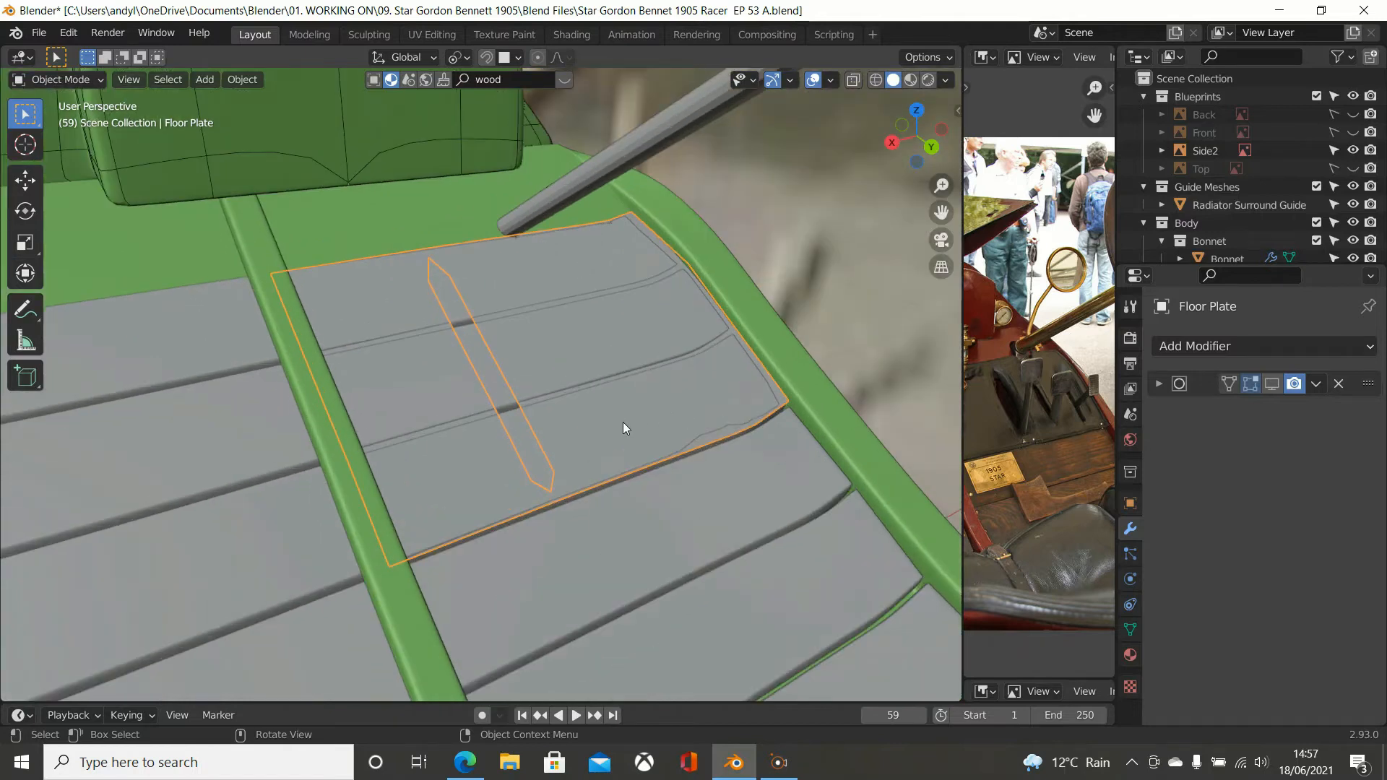
pyautogui.scroll(-2, 623, 422)
pyautogui.press('KP_Divide')
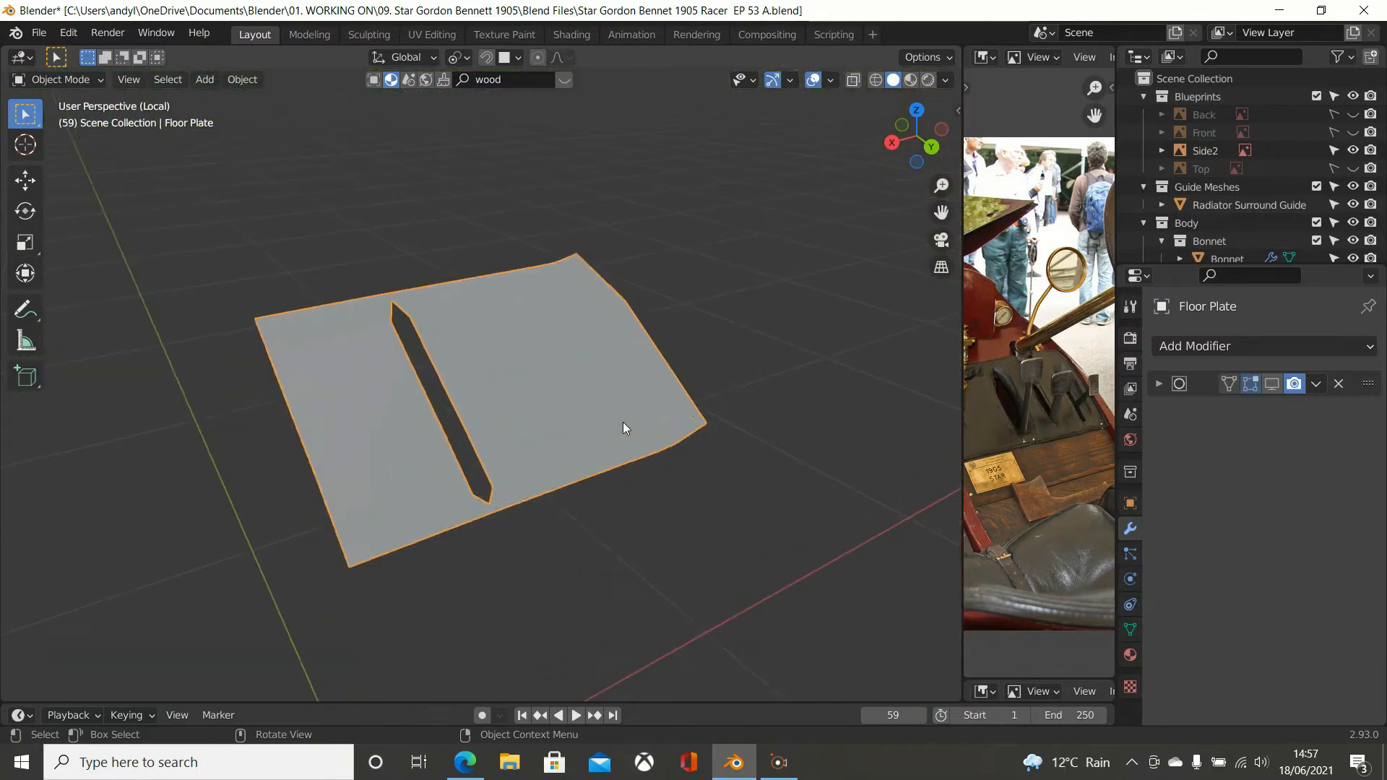
pyautogui.moveTo(539, 423); pyautogui.dragTo(510, 474, button='middle')
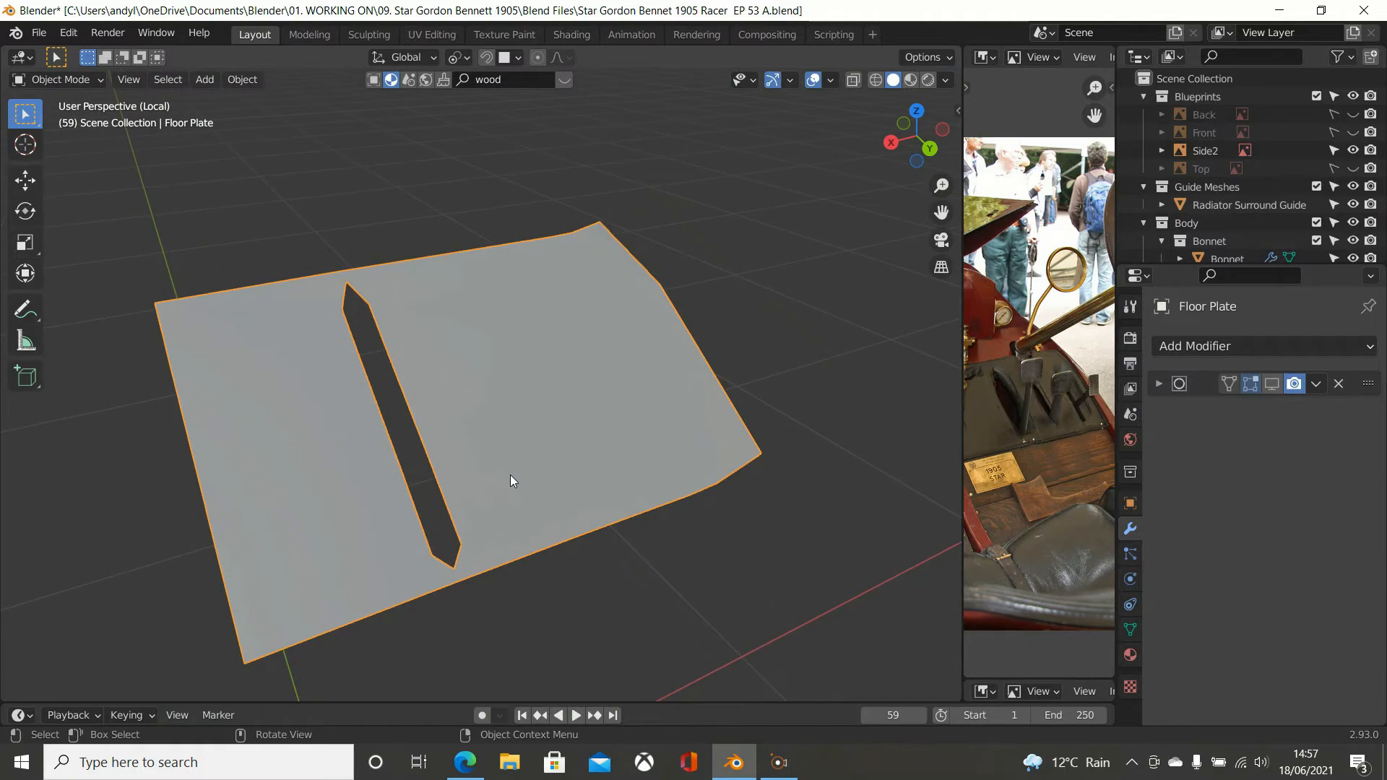
pyautogui.press('Tab')
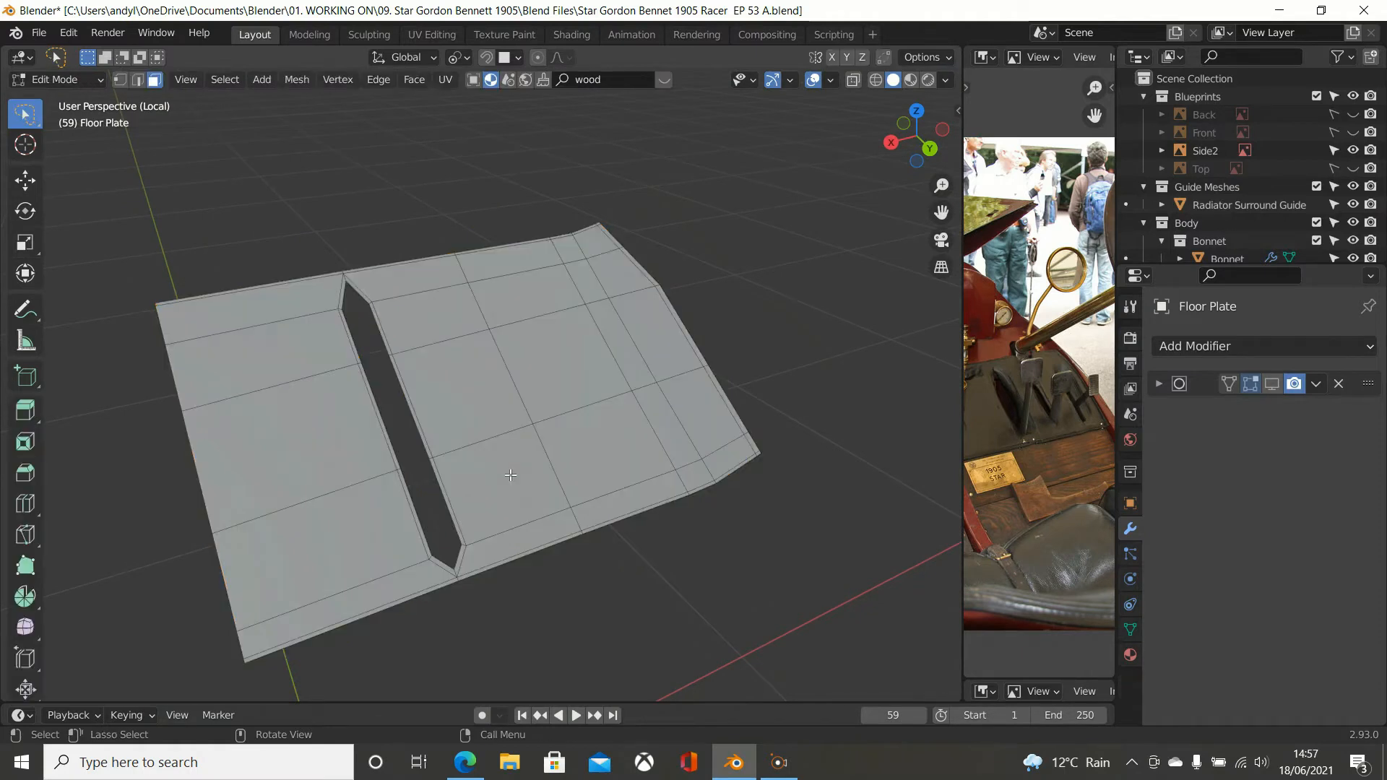
pyautogui.moveTo(510, 474); pyautogui.dragTo(524, 403, button='middle')
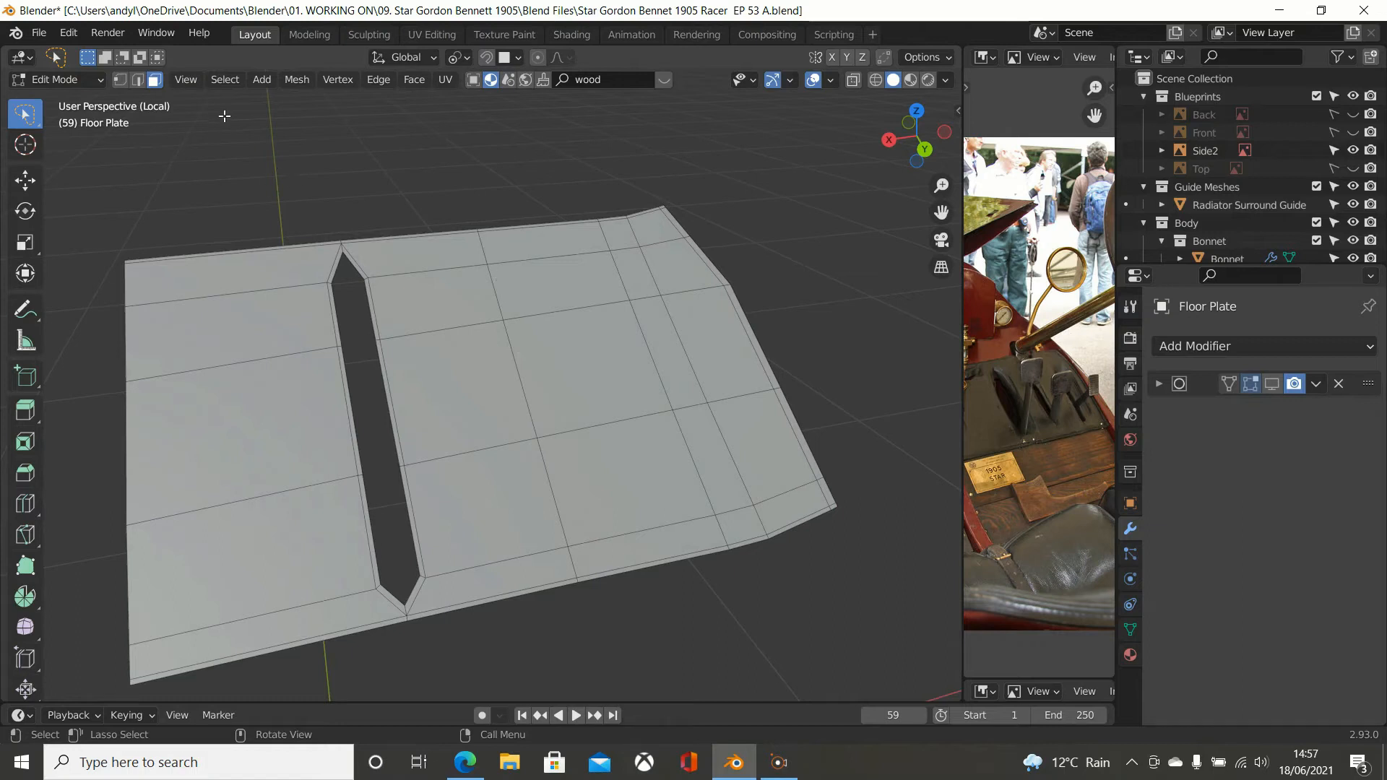
pyautogui.click(144, 84)
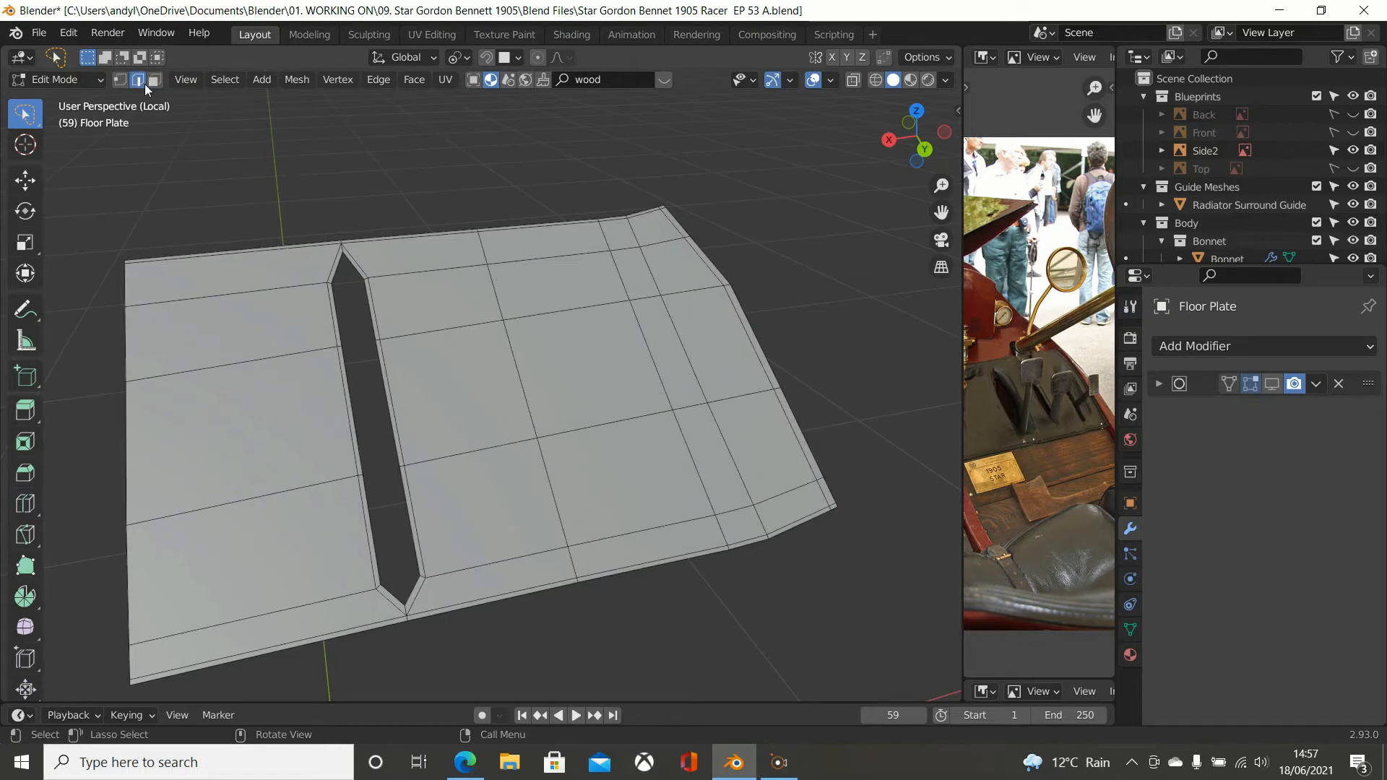
# Step: Try to bevel the three consecutive front-to-rear edges midway between the slot and the curved outer side
pyautogui.click(495, 288)
pyautogui.keyDown('shift'); pyautogui.click(525, 393); pyautogui.keyUp('shift')
pyautogui.keyDown('shift'); pyautogui.click(549, 490); pyautogui.keyUp('shift')
pyautogui.hotkey('ctrl', 'b')
pyautogui.click(654, 451)
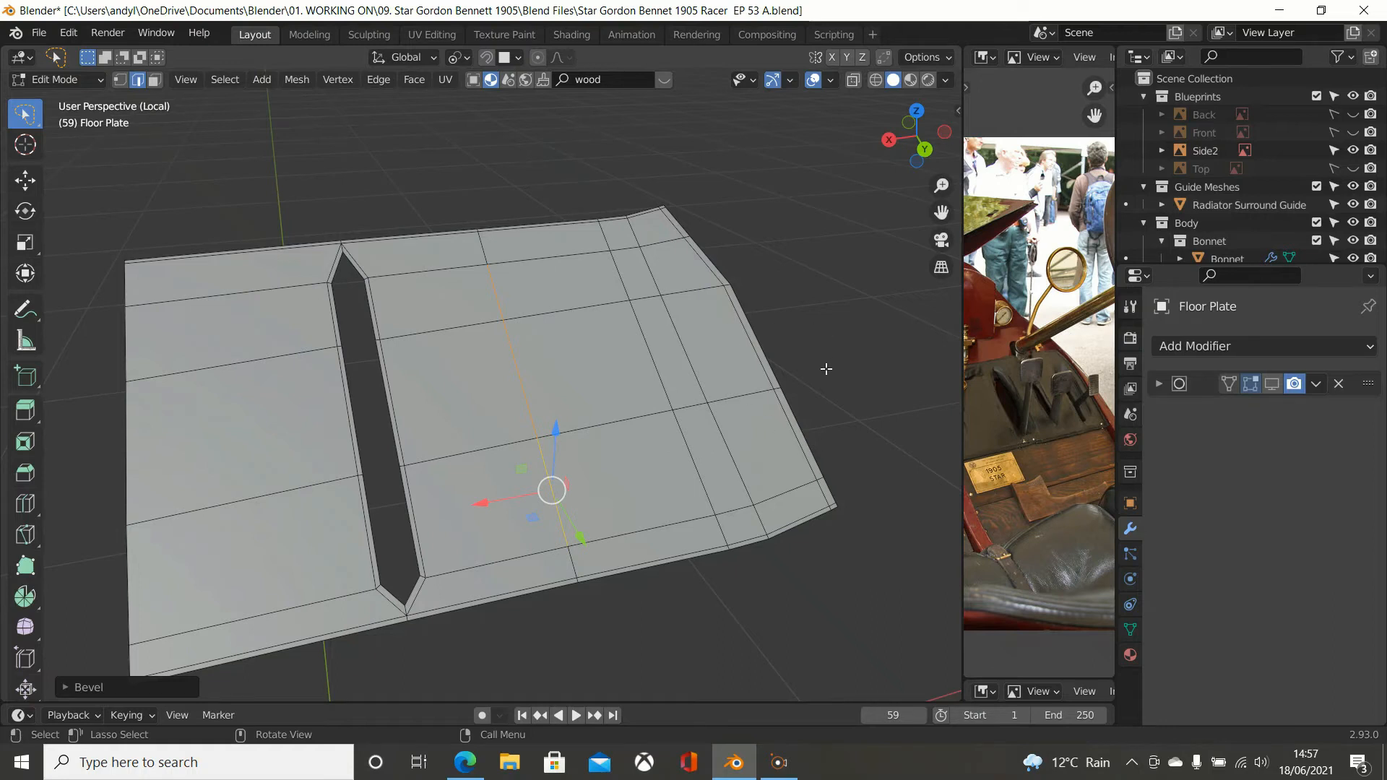
pyautogui.click(767, 298)
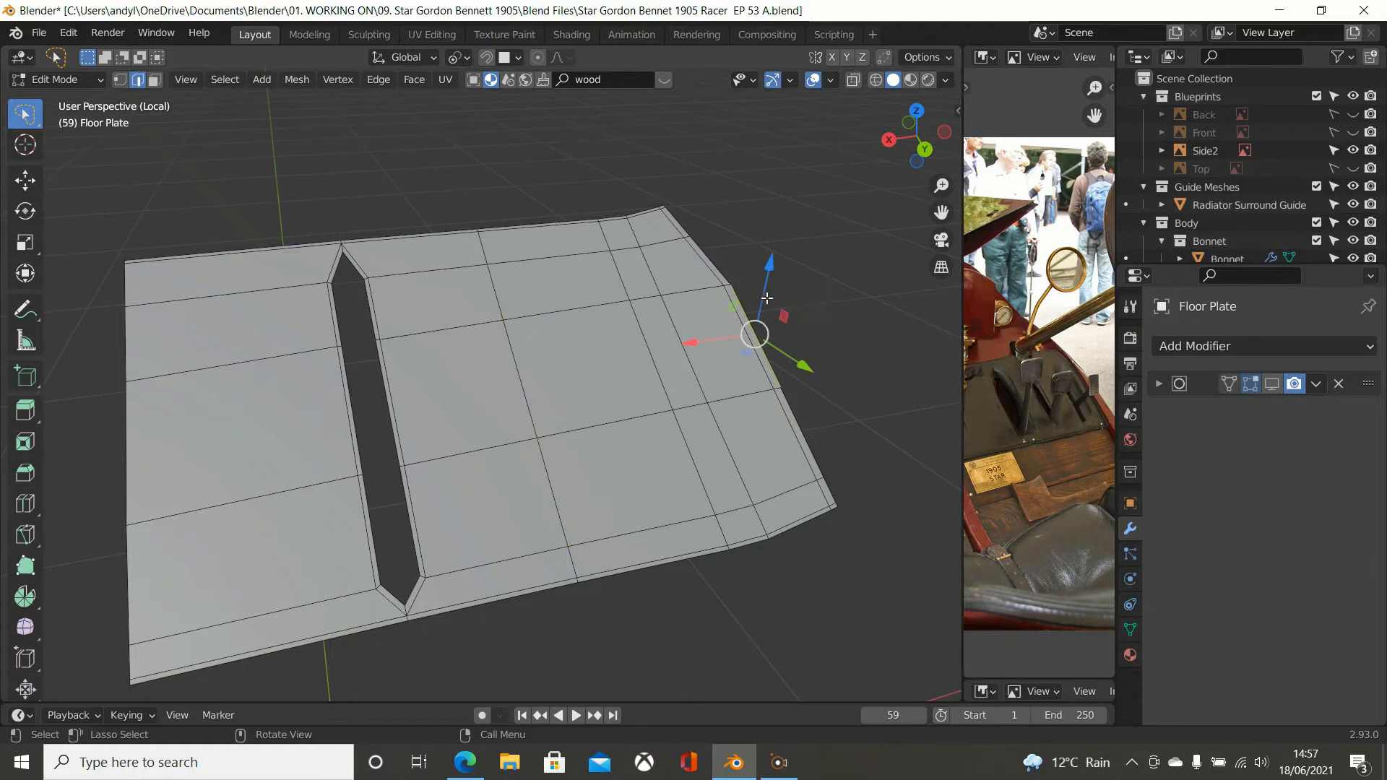
# Step: Reselect the three front-to-rear edges beside the slot and bevel them to a width of about 0.0207 m
pyautogui.click(499, 302)
pyautogui.keyDown('shift'); pyautogui.click(528, 390); pyautogui.keyUp('shift')
pyautogui.keyDown('shift'); pyautogui.click(553, 491); pyautogui.keyUp('shift')
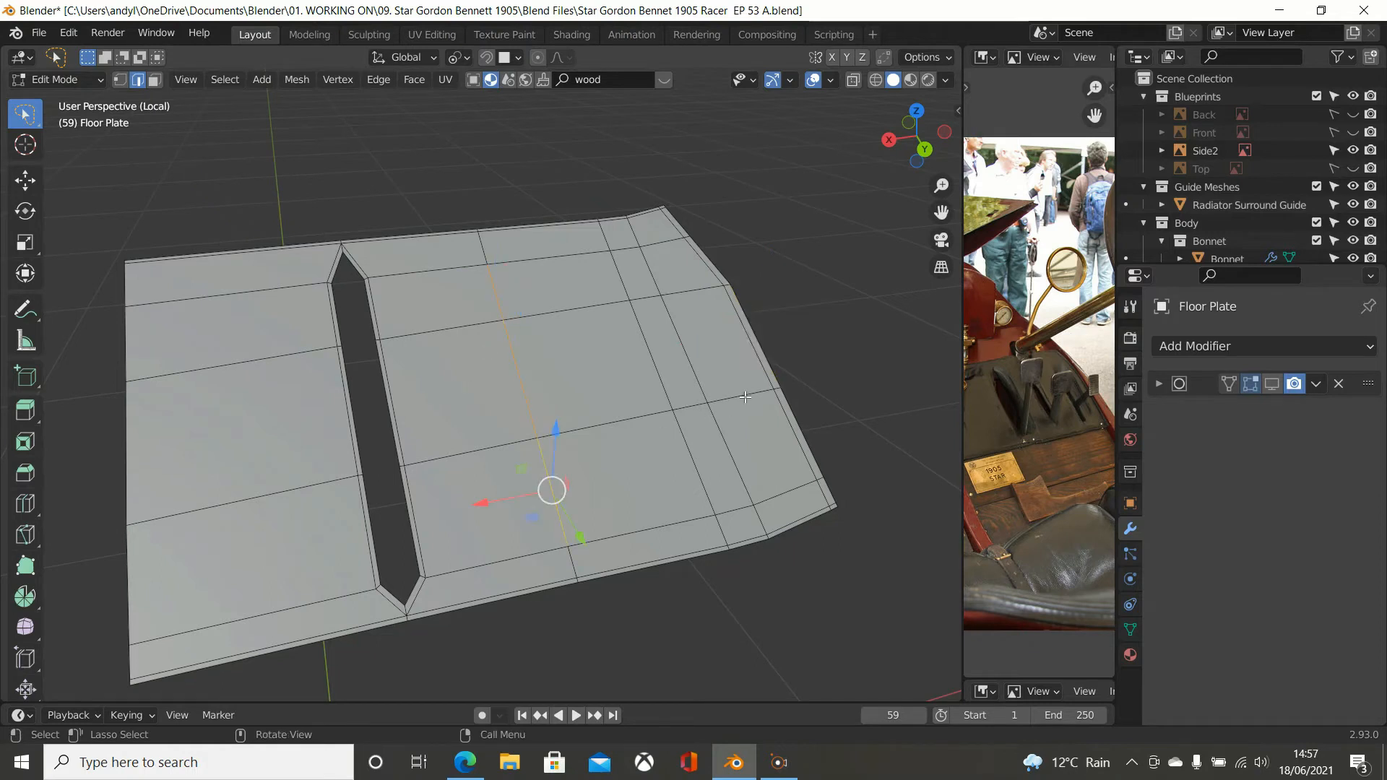
pyautogui.hotkey('ctrl', 'b')
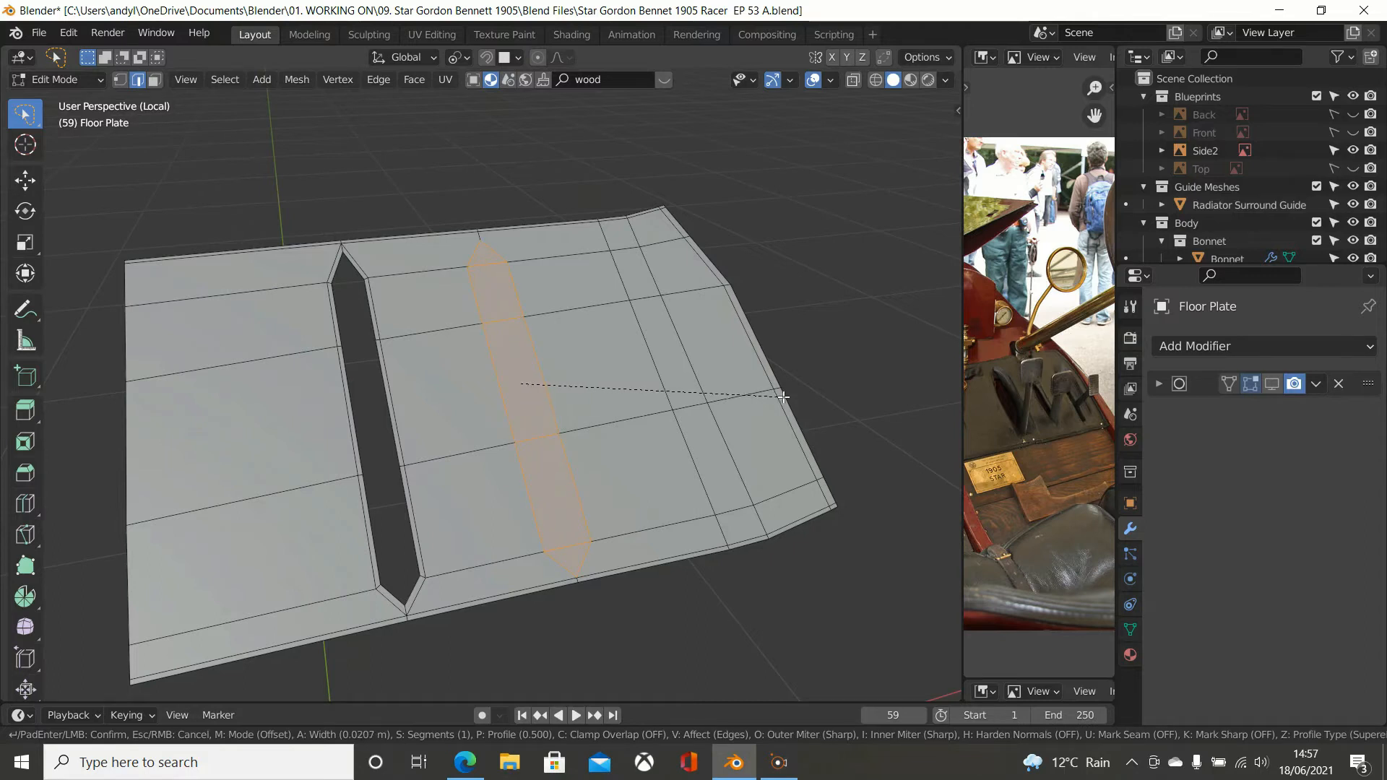
pyautogui.click(784, 397)
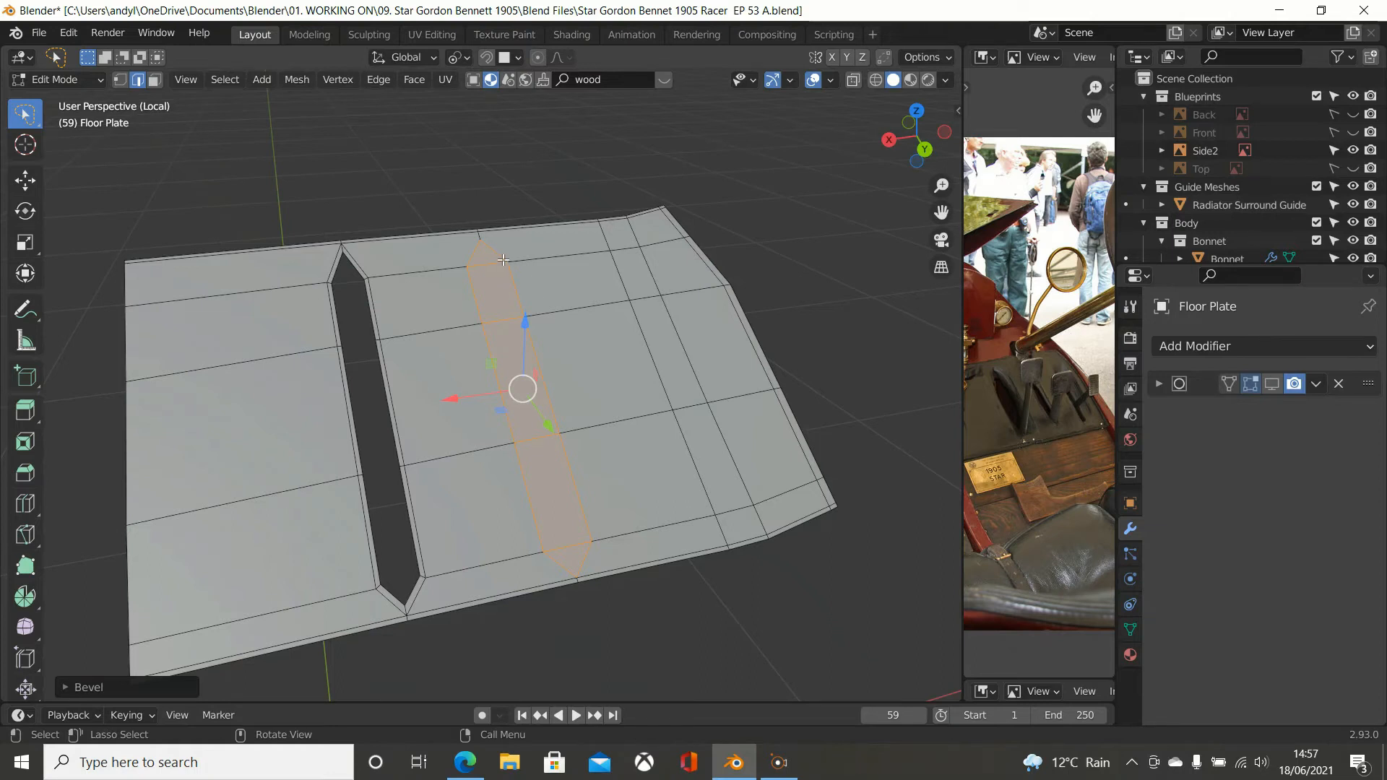
# Step: In vertex mode, merge the front tip of the new bevelled strip into the adjacent vertex on the plate's inner border edge
pyautogui.click(120, 80)
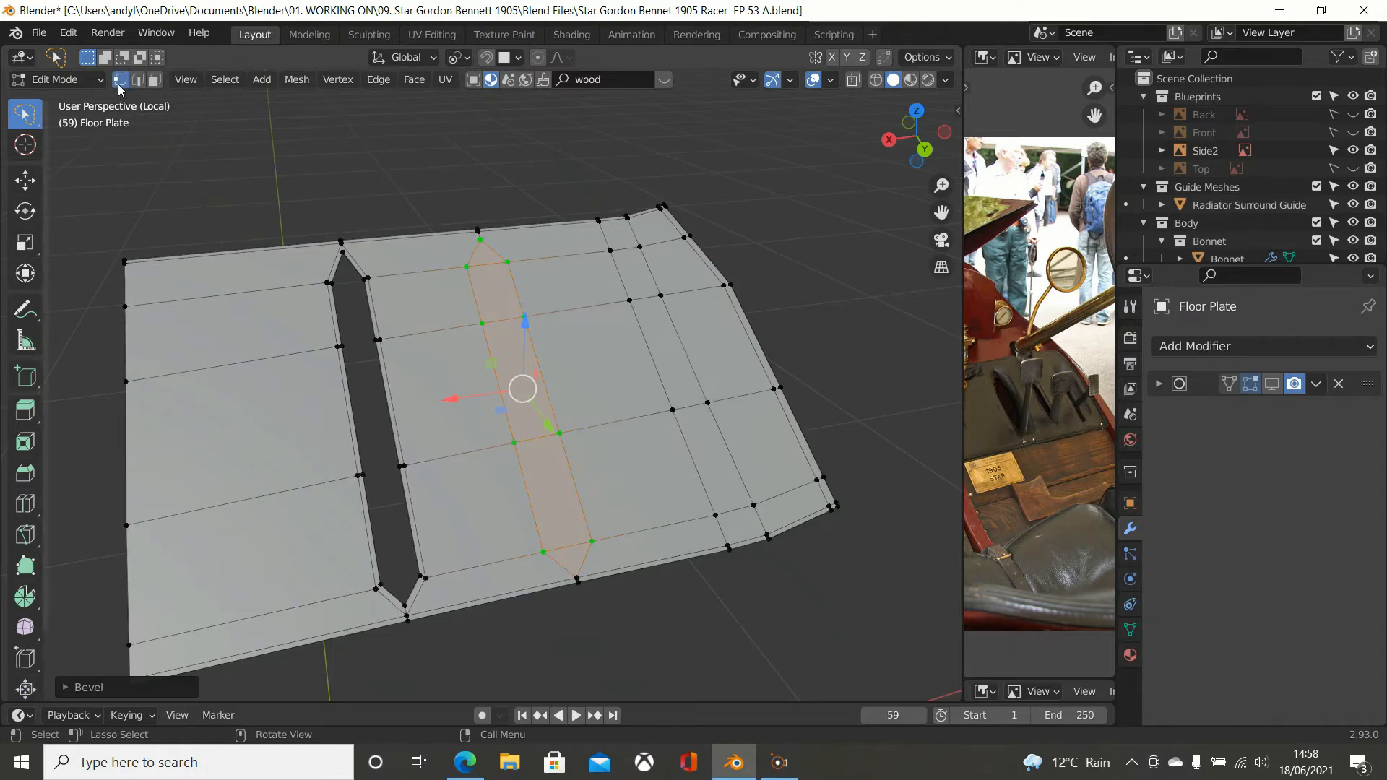
pyautogui.scroll(2, 483, 202)
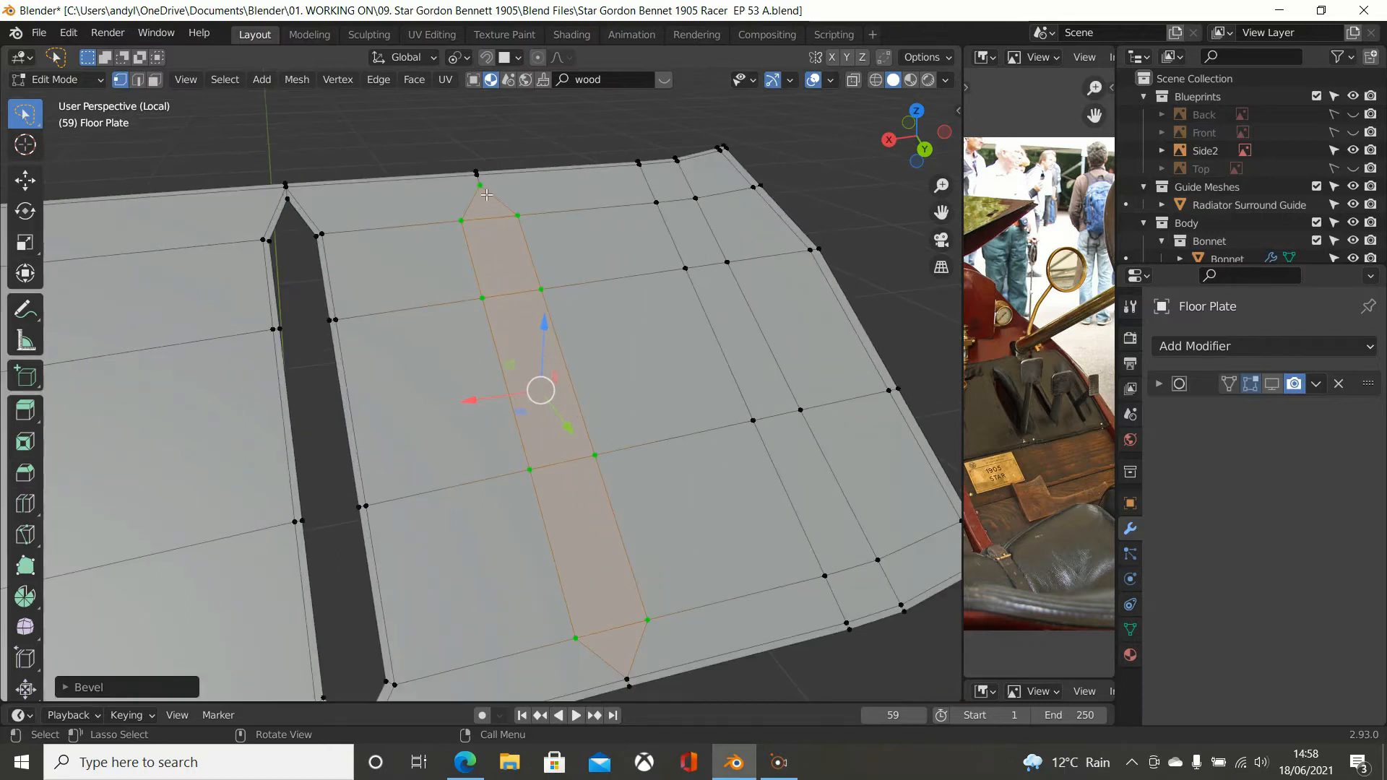
pyautogui.click(483, 196)
pyautogui.moveTo(474, 187); pyautogui.dragTo(469, 174)
pyautogui.scroll(1, 507, 161)
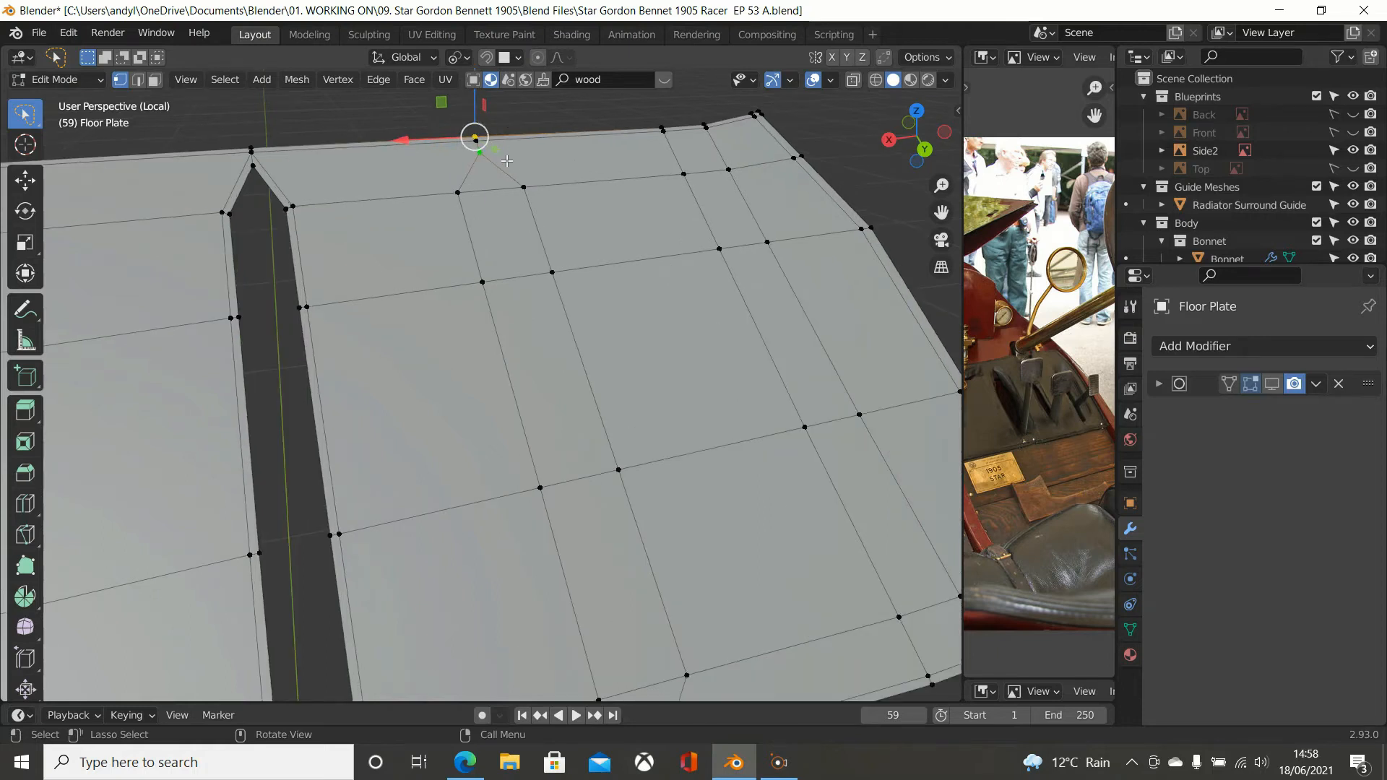
pyautogui.keyDown('shift'); pyautogui.moveTo(498, 194); pyautogui.dragTo(490, 404, button='middle'); pyautogui.keyUp('shift')
pyautogui.scroll(2, 518, 381)
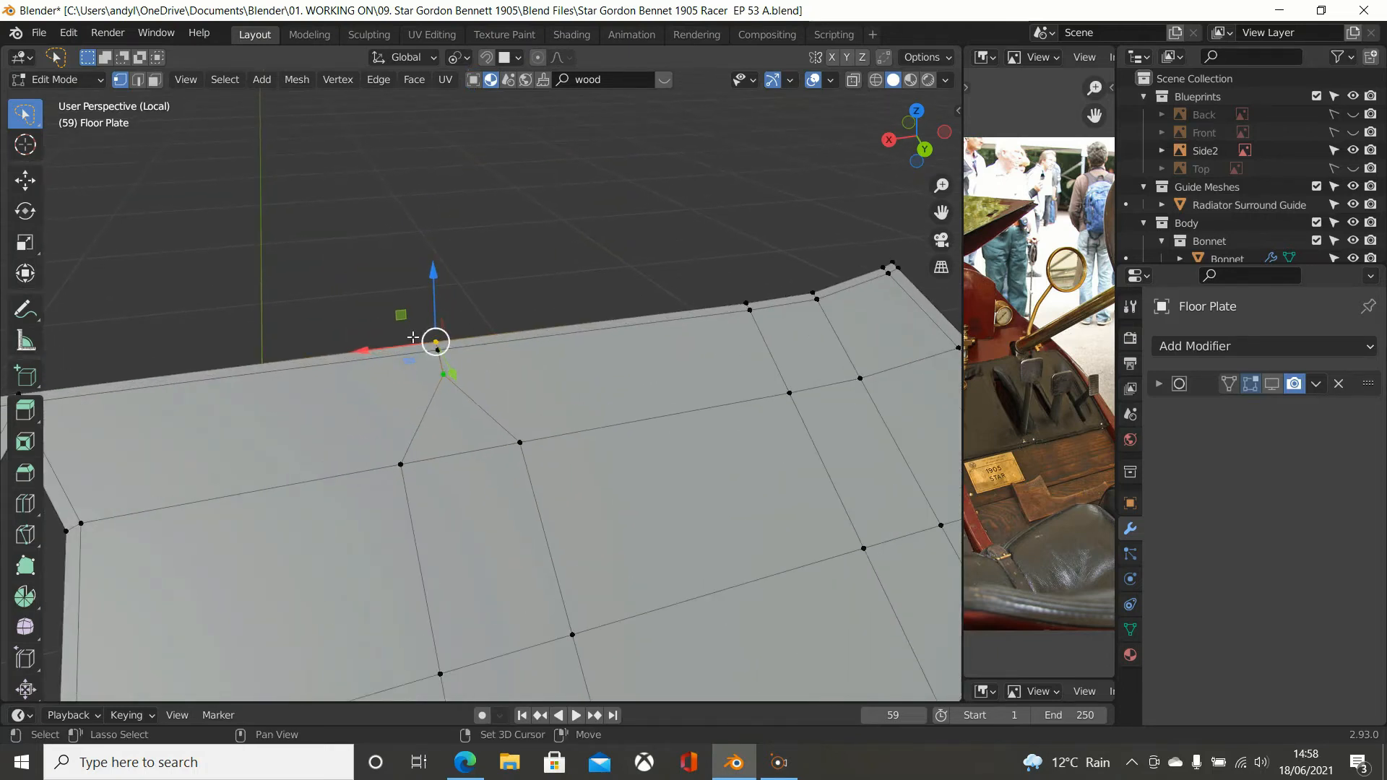
pyautogui.moveTo(430, 338); pyautogui.dragTo(429, 353)
pyautogui.keyDown('shift'); pyautogui.click(439, 352); pyautogui.keyUp('shift')
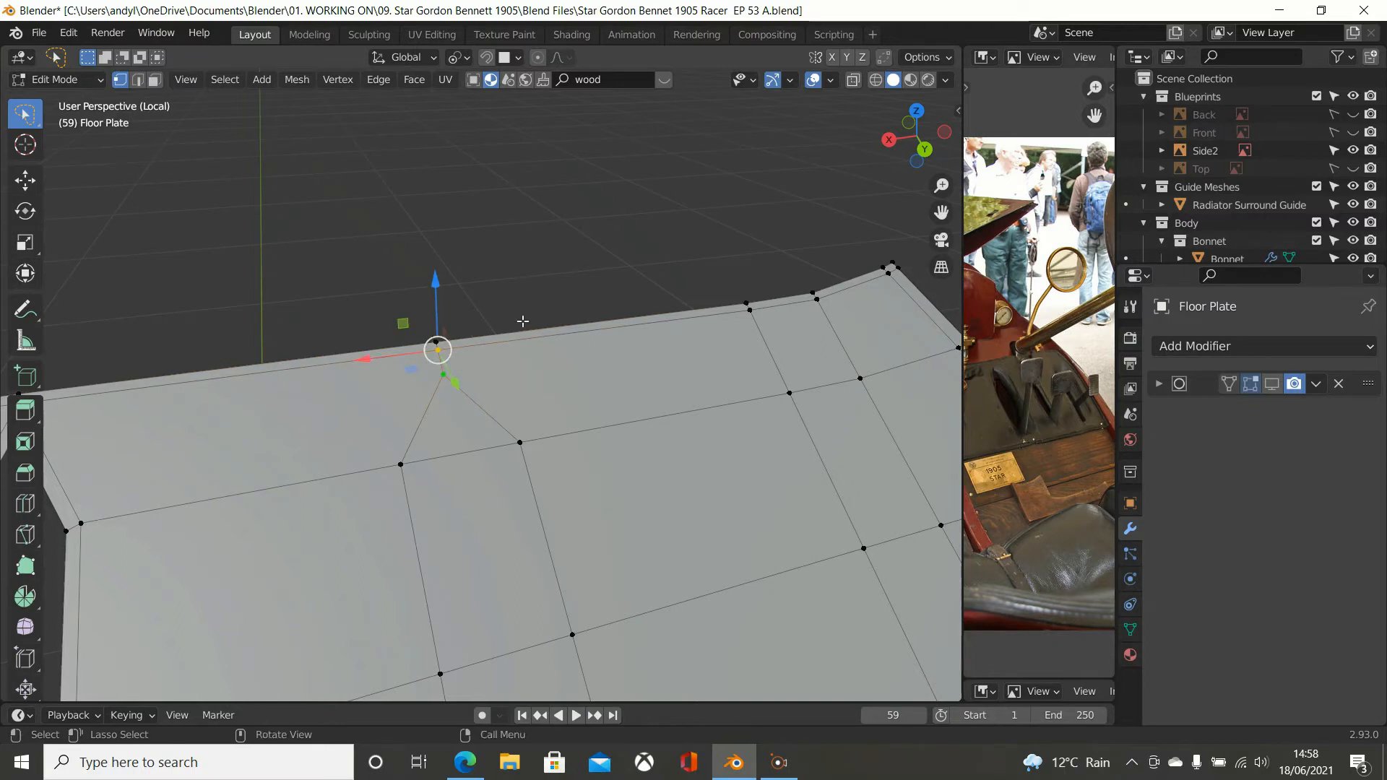
pyautogui.press('m')
pyautogui.click(484, 398)
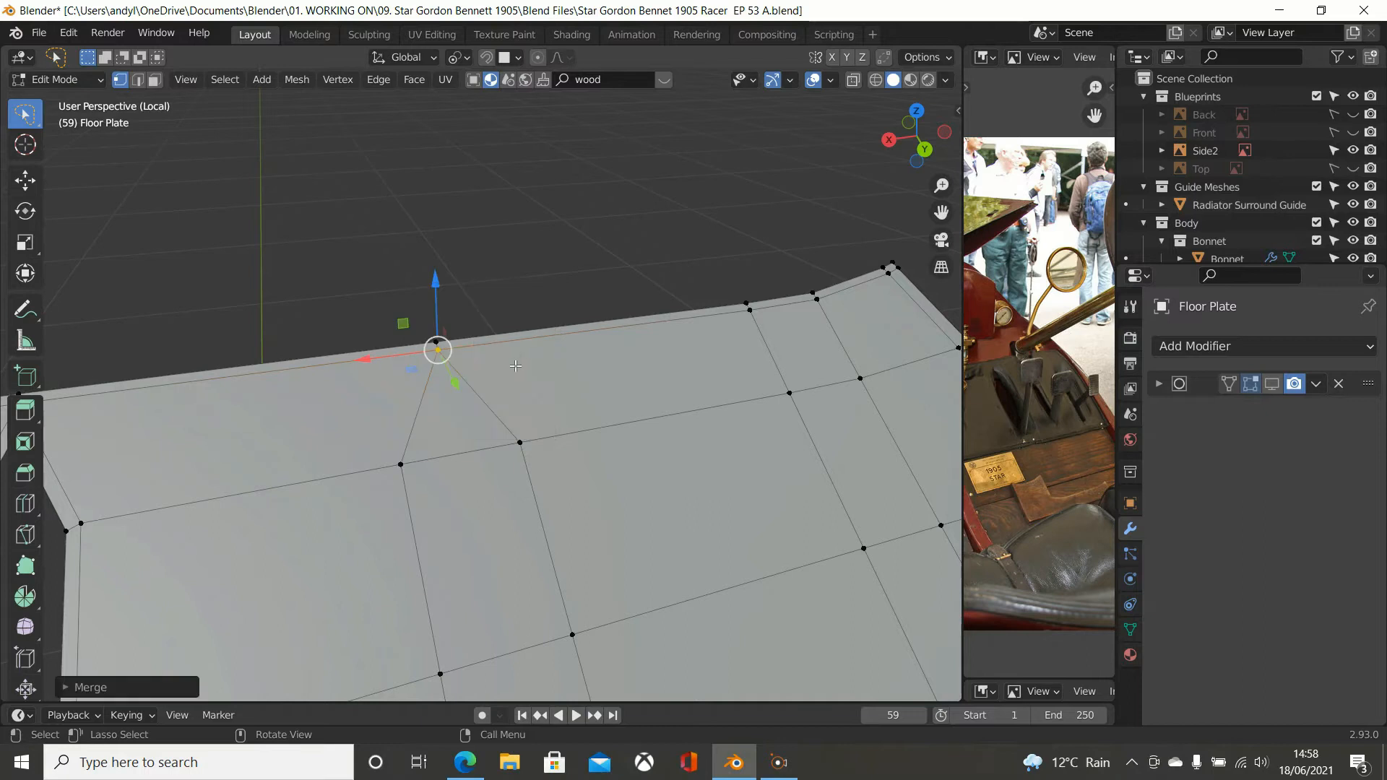
# Step: Switch to wireframe shading, framing the rear tip of the bevelled strip on the floor plate
pyautogui.scroll(-2, 515, 367)
pyautogui.scroll(-5, 522, 359)
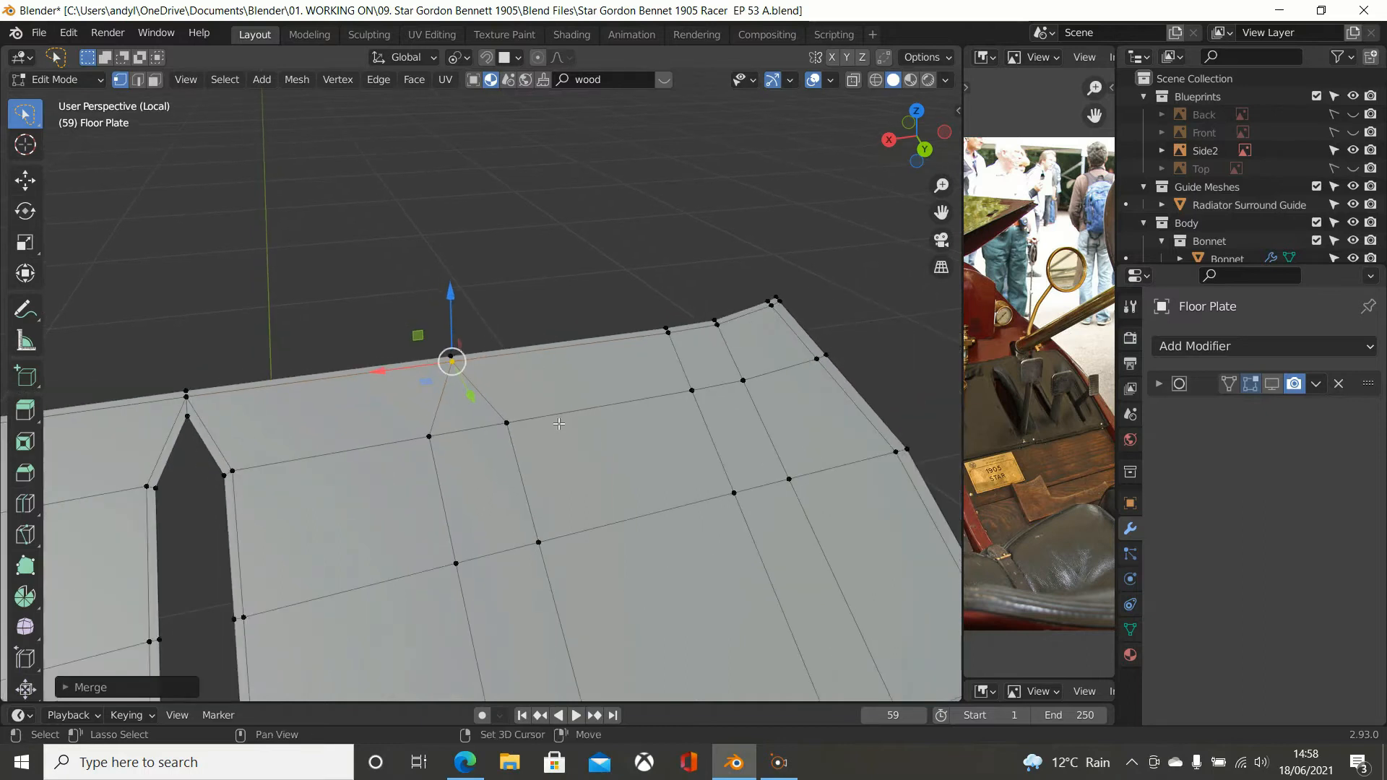
pyautogui.scroll(6, 603, 444)
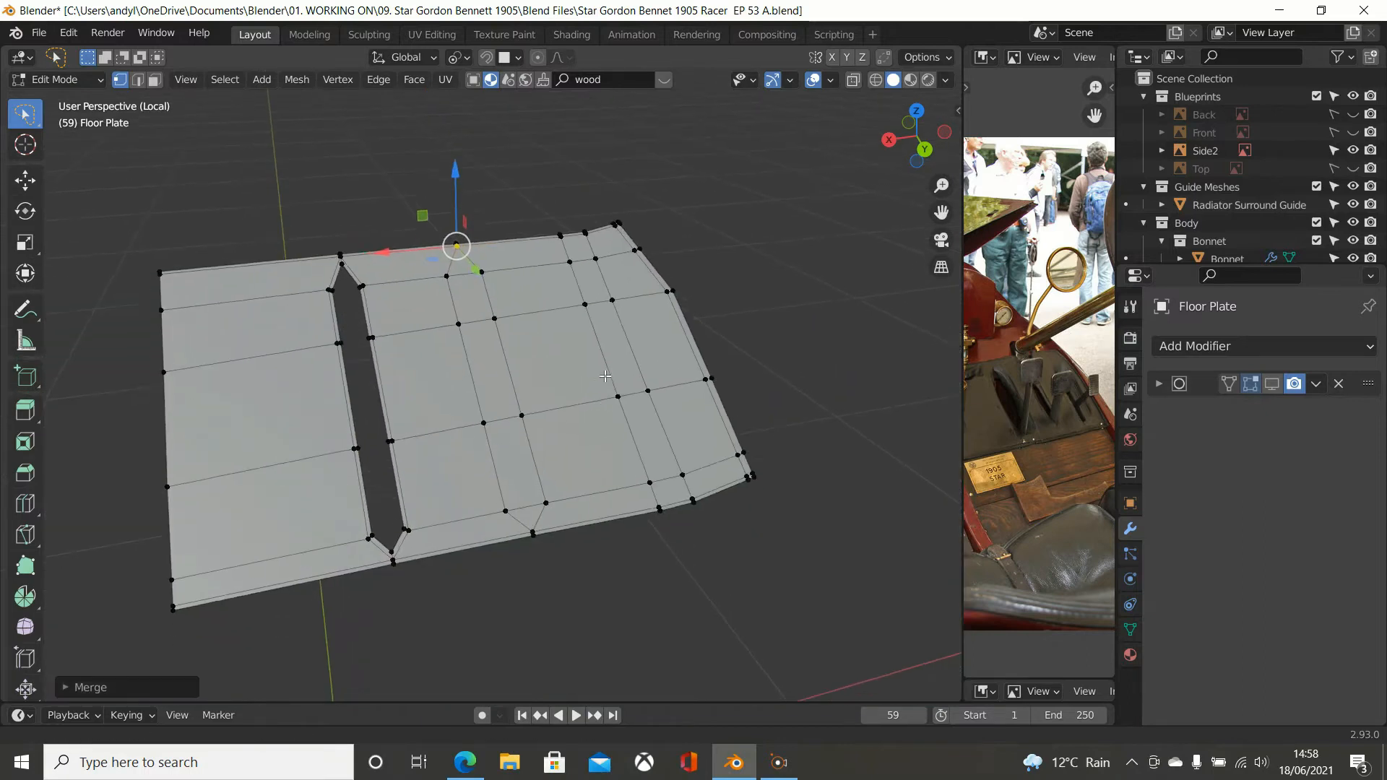
pyautogui.scroll(3, 592, 426)
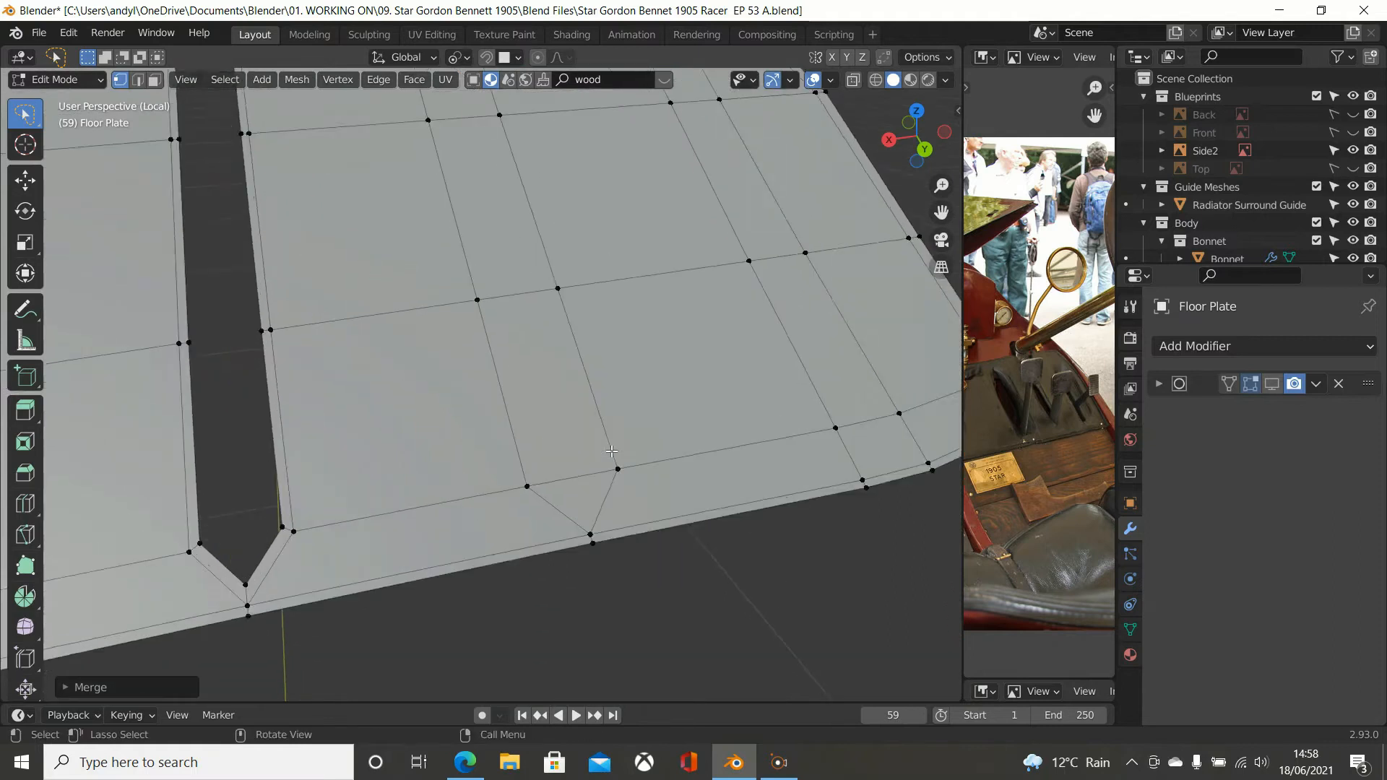
pyautogui.scroll(-1, 611, 450)
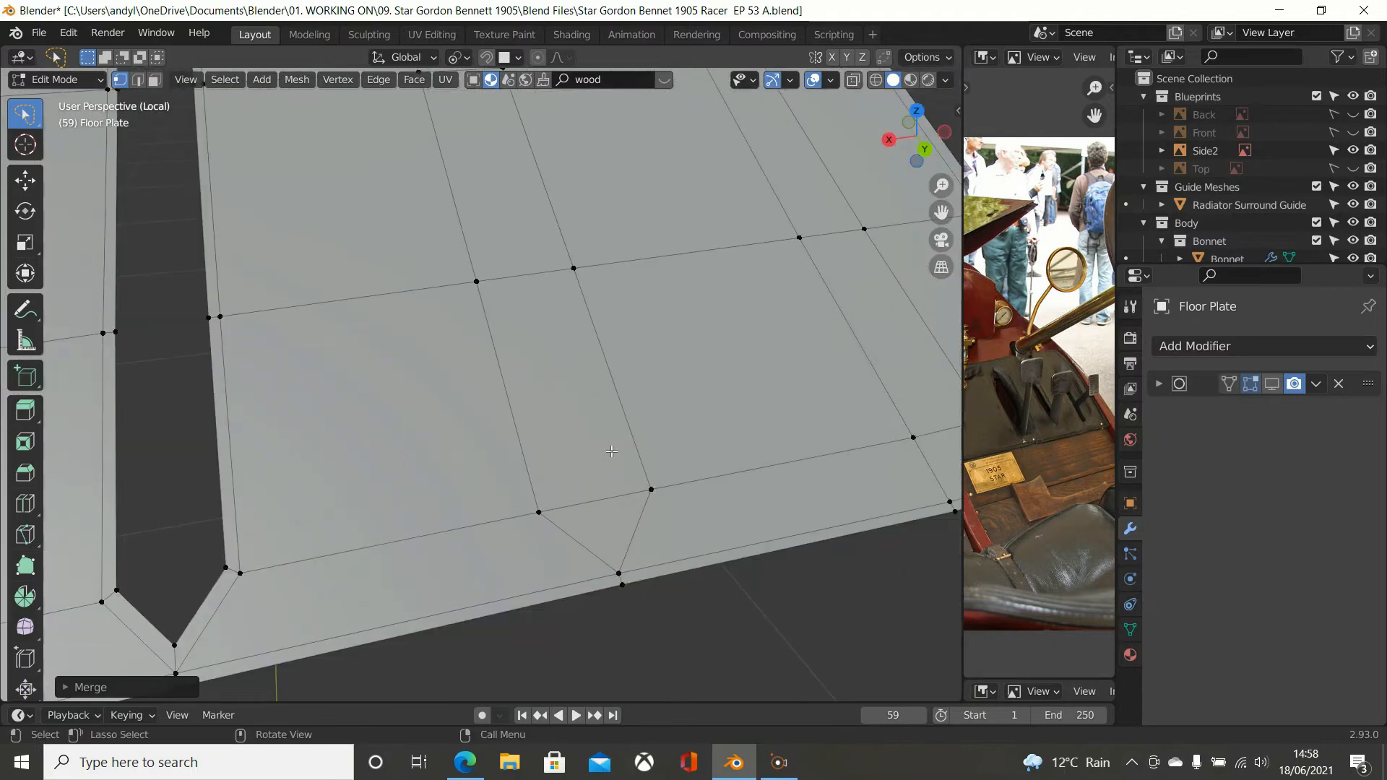
pyautogui.press('z')
pyautogui.click(478, 451)
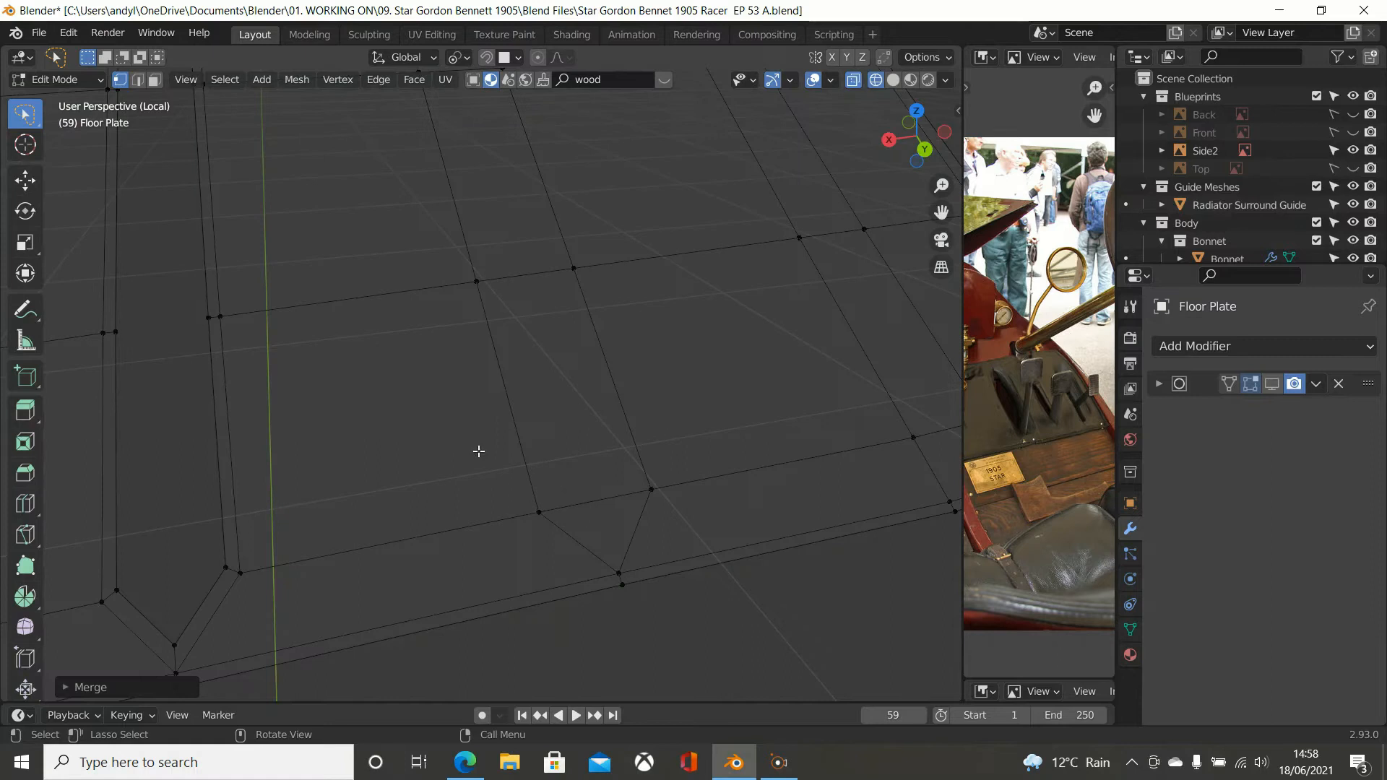
# Step: Try to merge the box-selected rear tip vertices of the strip at center while the front tip vertex is still selected
pyautogui.press('b')
pyautogui.moveTo(594, 549); pyautogui.dragTo(630, 579)
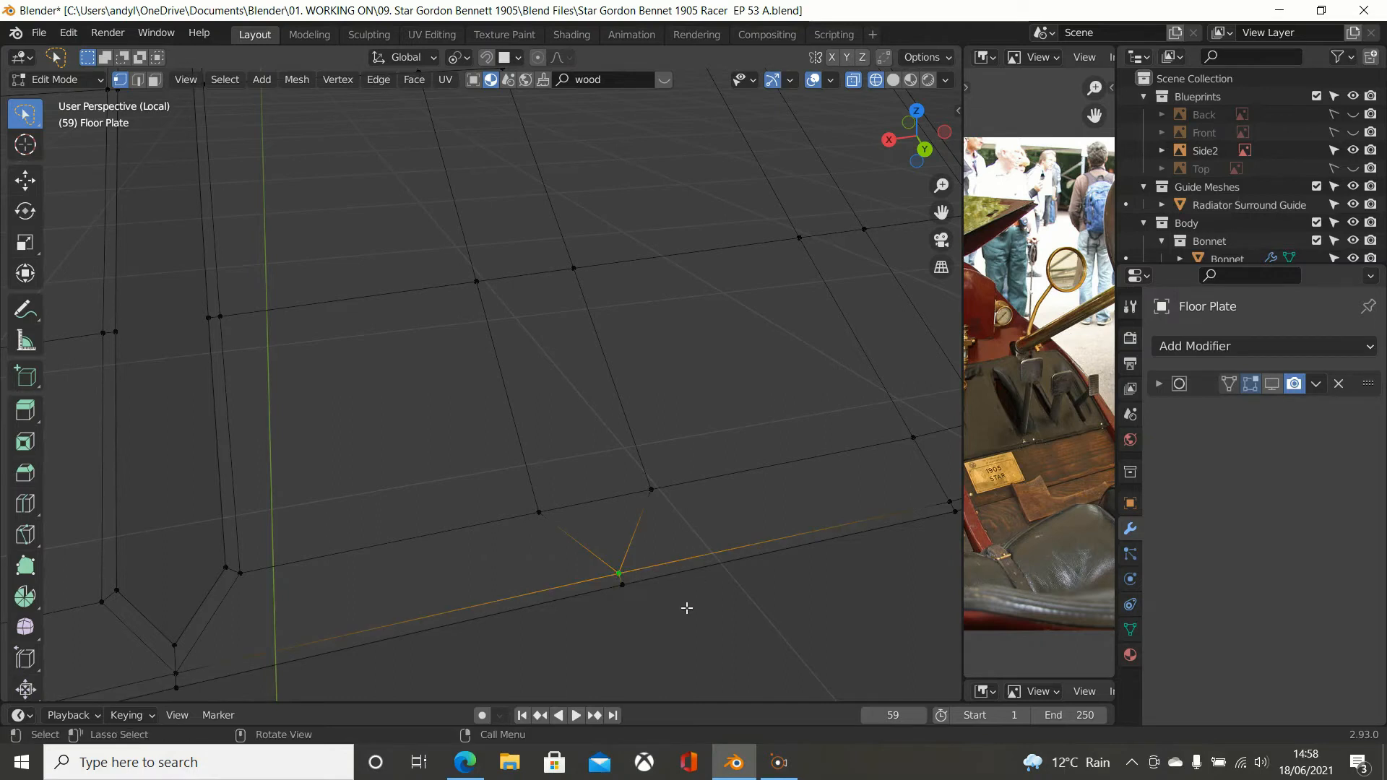
pyautogui.press('m')
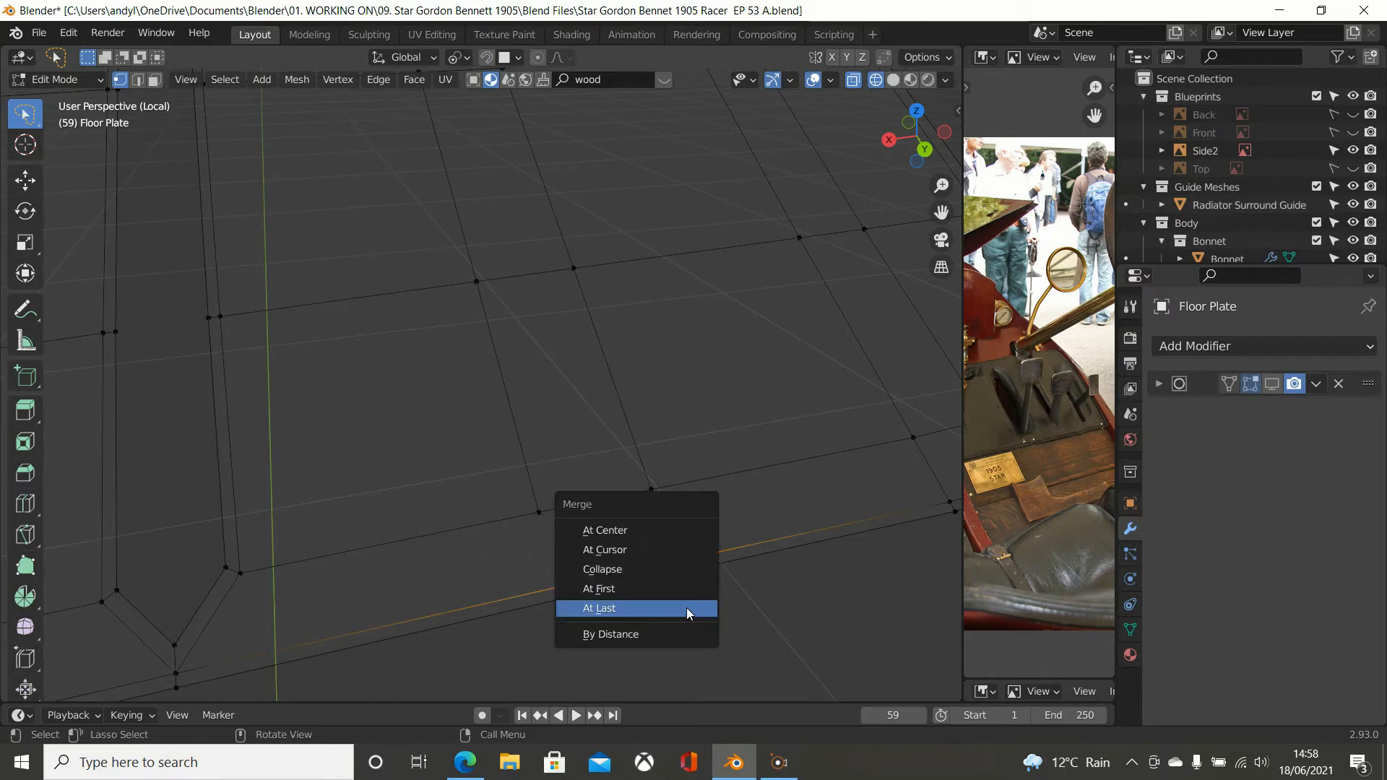
pyautogui.click(673, 536)
pyautogui.rightClick(673, 536)
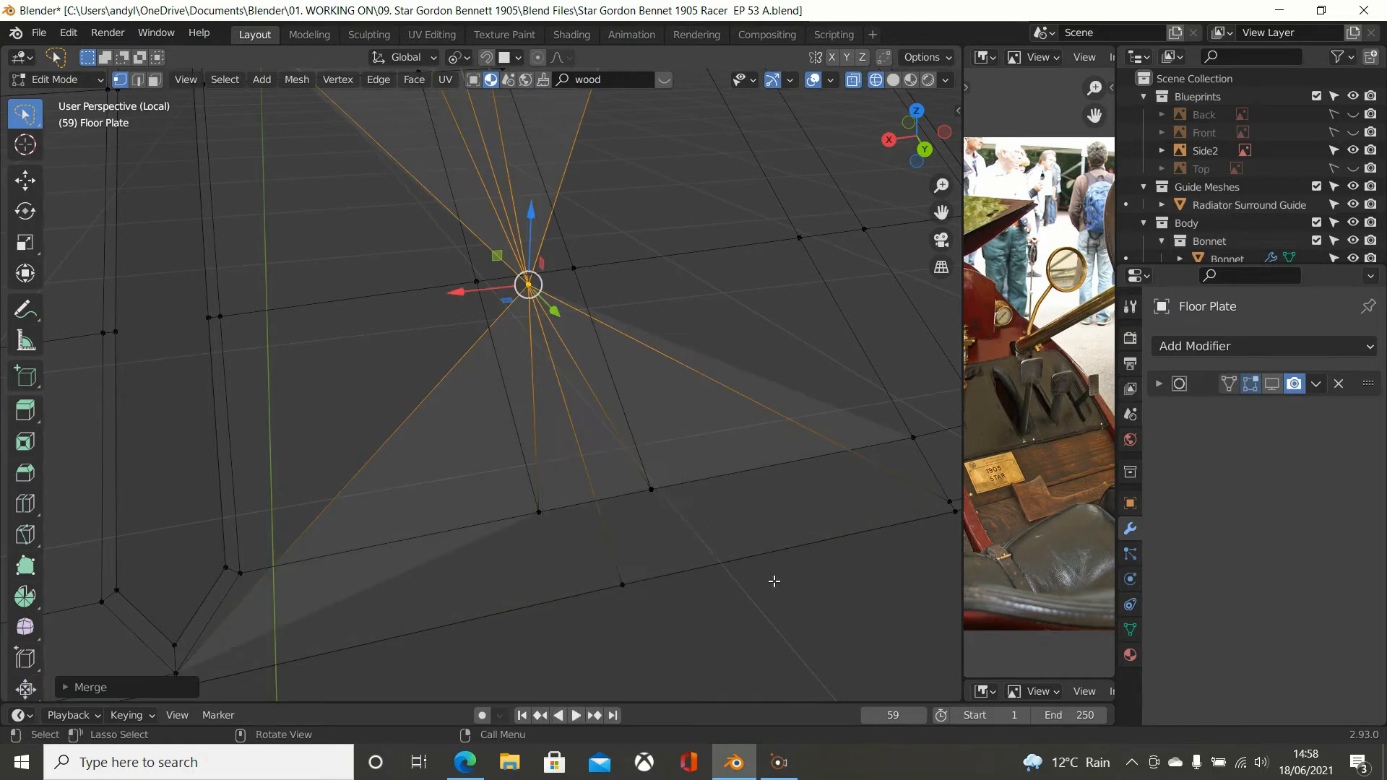
pyautogui.hotkey('ctrl', 'z')
# Step: Deselect the strip's front tip vertex and merge the overlapping vertices at its rear tip
pyautogui.scroll(-5, 725, 520)
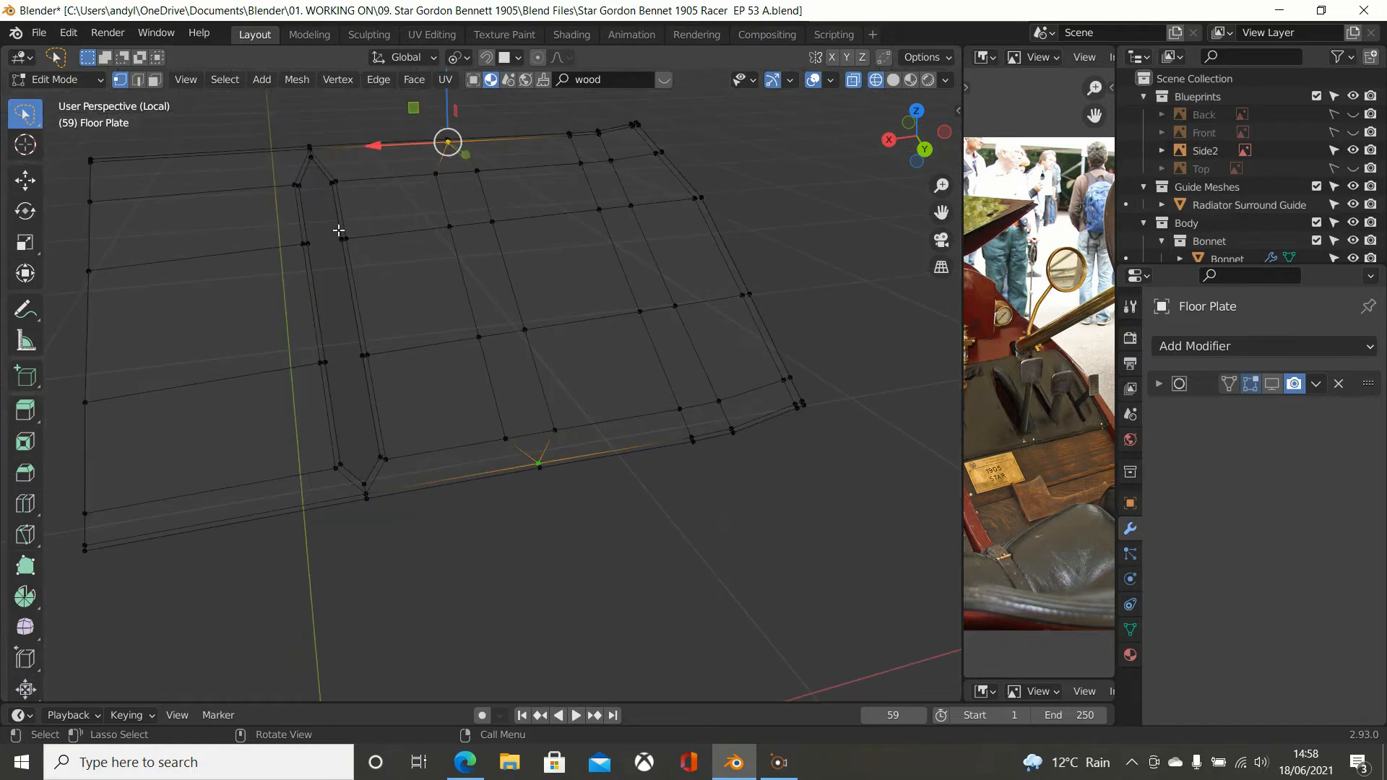
pyautogui.press('n')
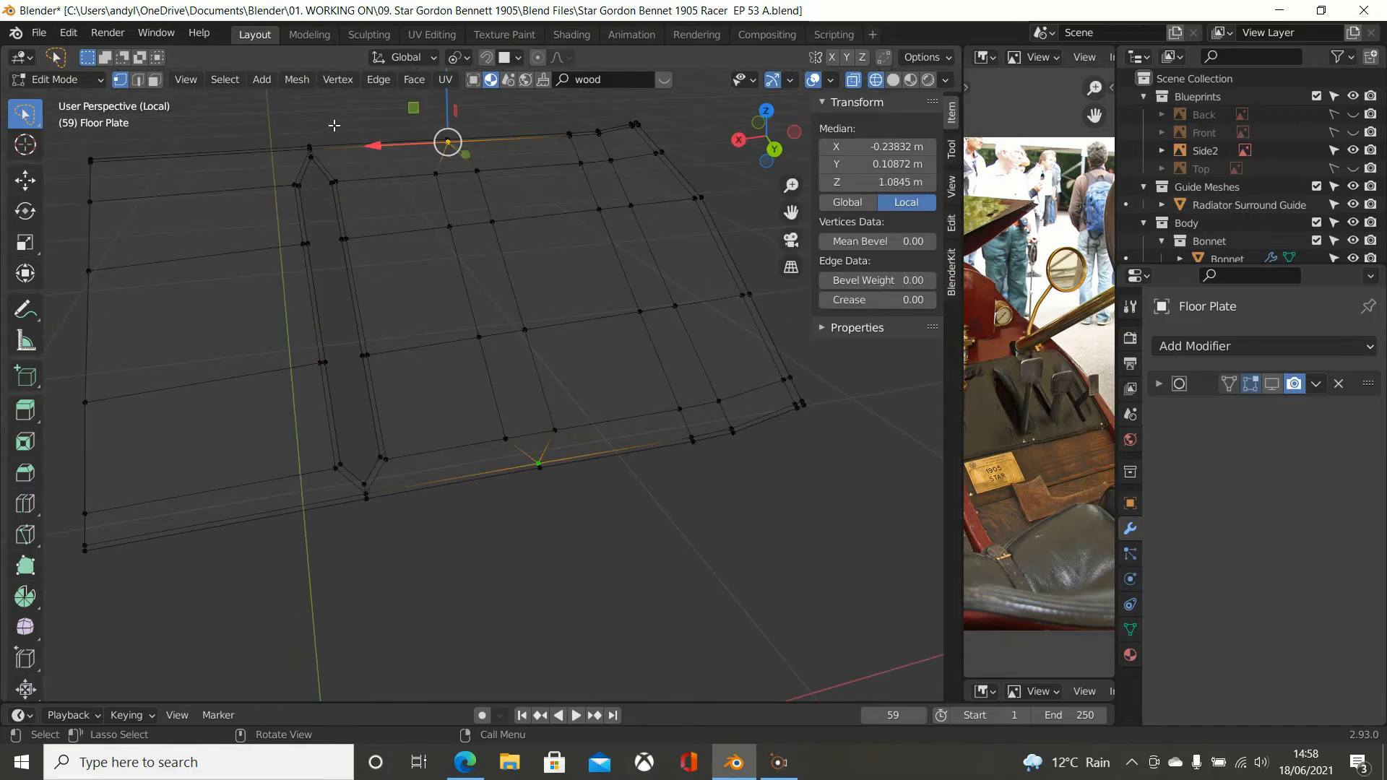
pyautogui.press('n')
pyautogui.press('b')
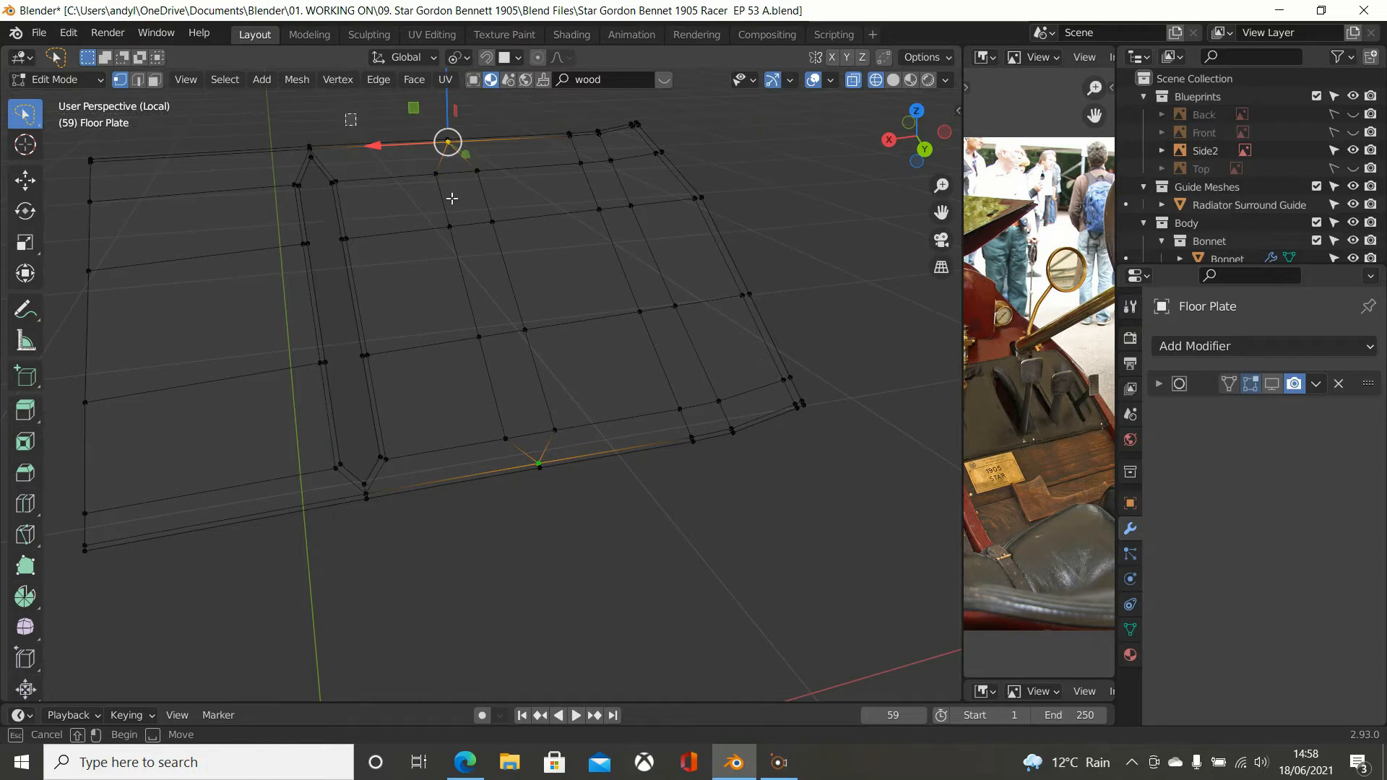
pyautogui.moveTo(452, 199); pyautogui.dragTo(554, 225, button='middle')
pyautogui.scroll(3, 644, 392)
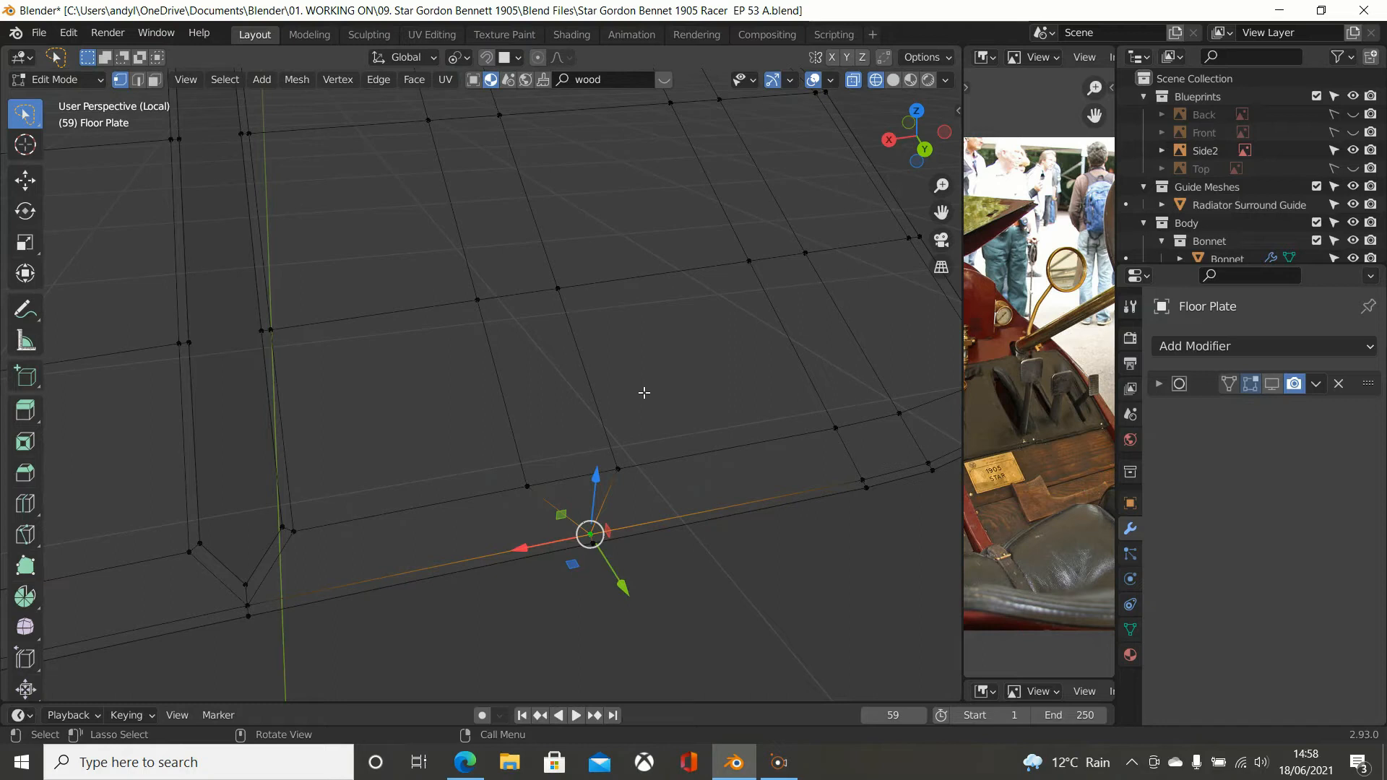
pyautogui.press('m')
pyautogui.click(635, 391)
# Step: Select both long edge loops of the bevelled strip and inset its faces by about 0.005 m
pyautogui.scroll(-5, 634, 388)
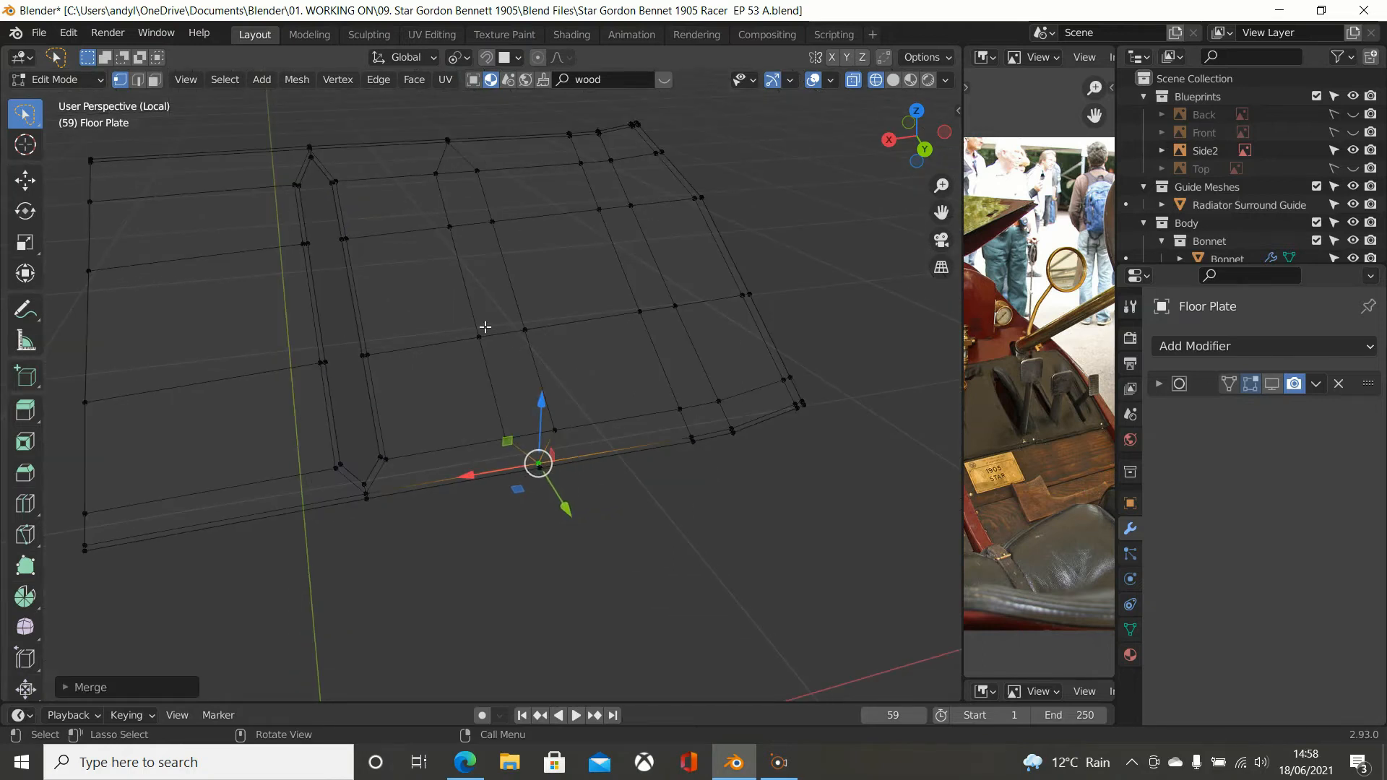
pyautogui.keyDown('alt'); pyautogui.click(466, 317); pyautogui.keyUp('alt')
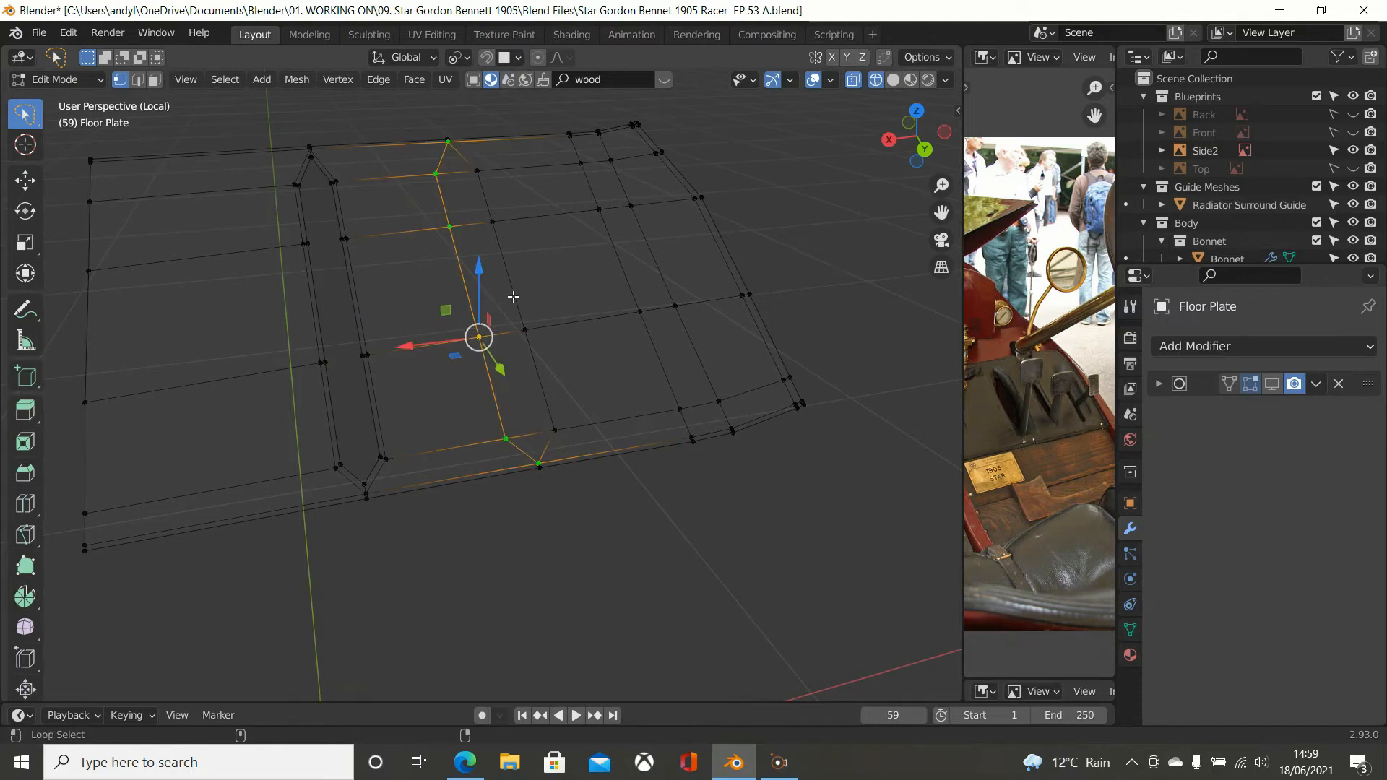
pyautogui.keyDown('alt'); pyautogui.keyDown('shift'); pyautogui.click(525, 321); pyautogui.keyUp('shift'); pyautogui.keyUp('alt')
pyautogui.scroll(3, 573, 317)
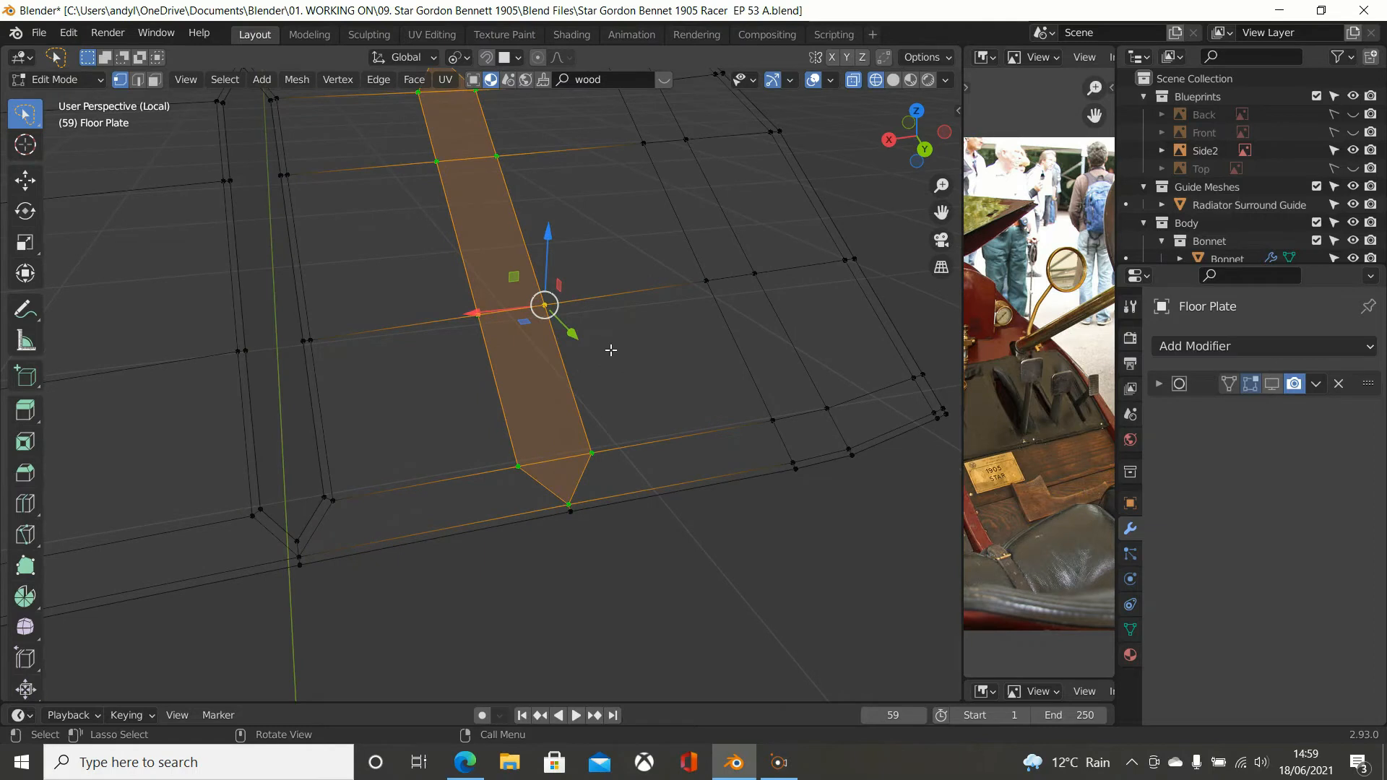
pyautogui.scroll(2, 614, 358)
pyautogui.press('i')
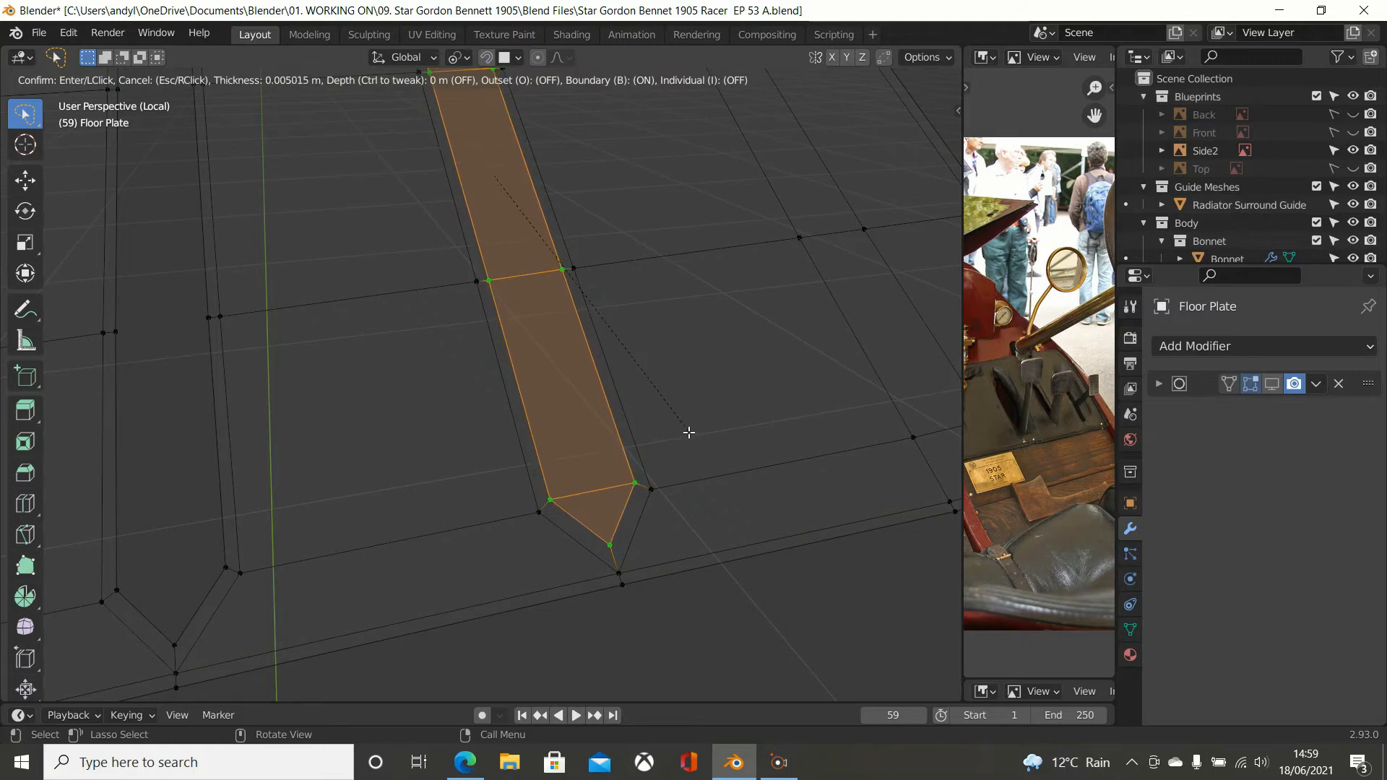
pyautogui.click(688, 432)
# Step: Delete the strip's inset faces to open the second slot in the floor plate
pyautogui.scroll(-1, 688, 432)
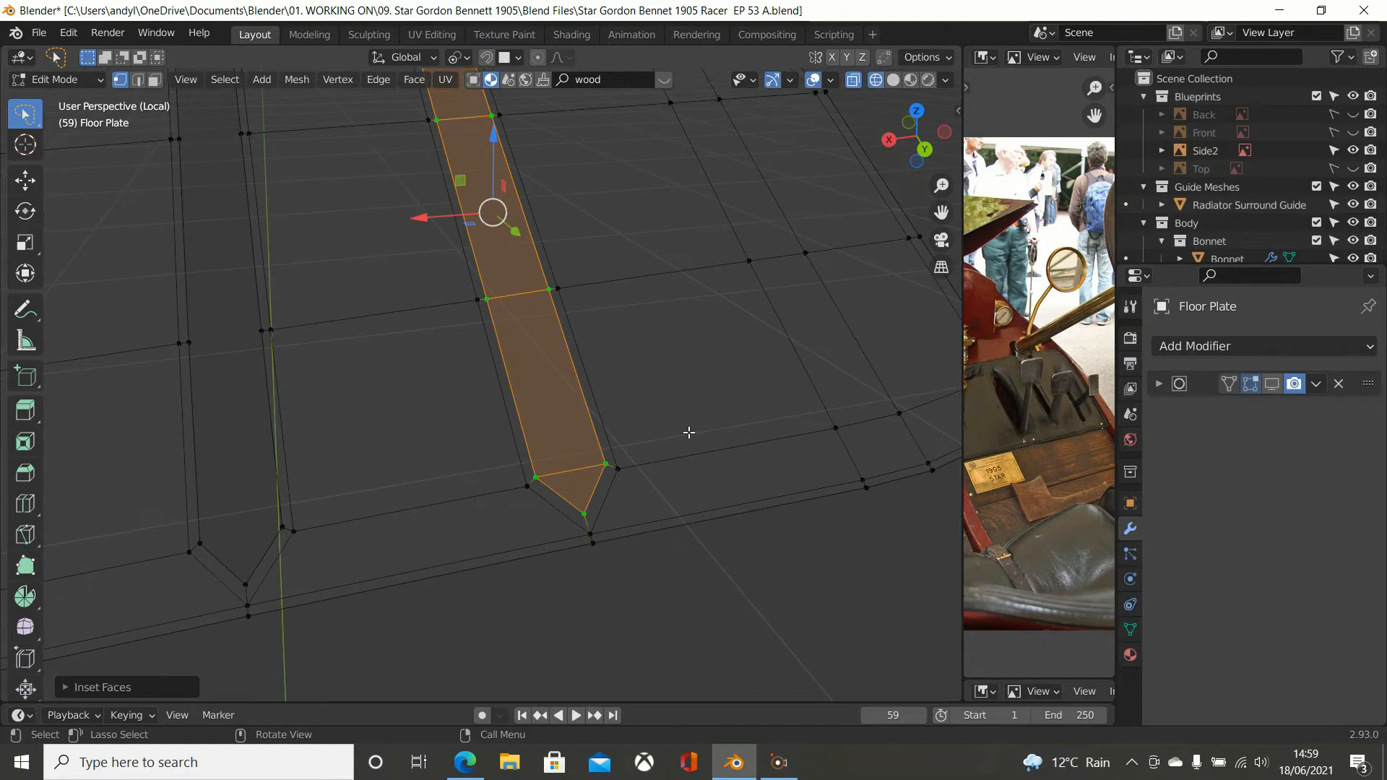
pyautogui.press('x')
pyautogui.click(688, 431)
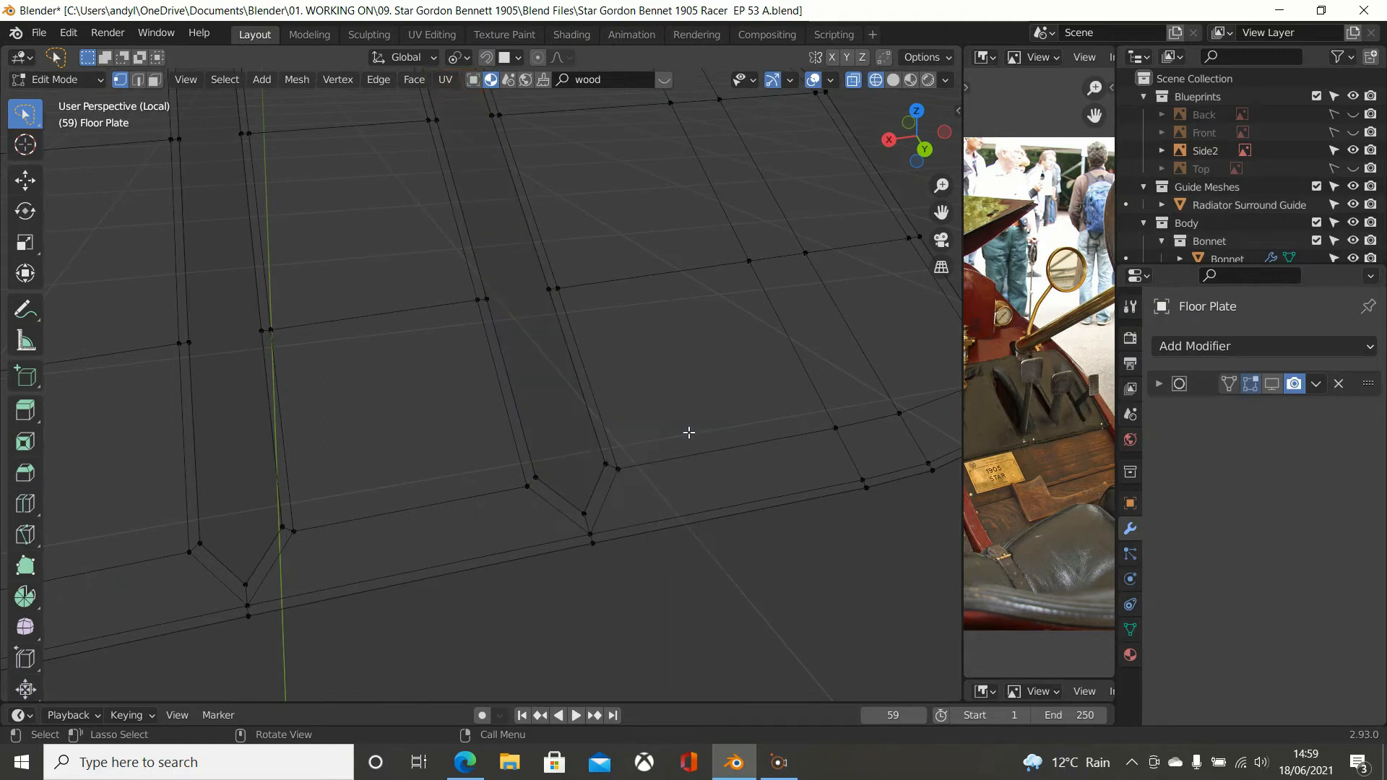
# Step: In edge mode, select the three consecutive front-to-rear edges on the line beyond the second slot and bevel them to about 0.0176 m
pyautogui.scroll(4, 693, 415)
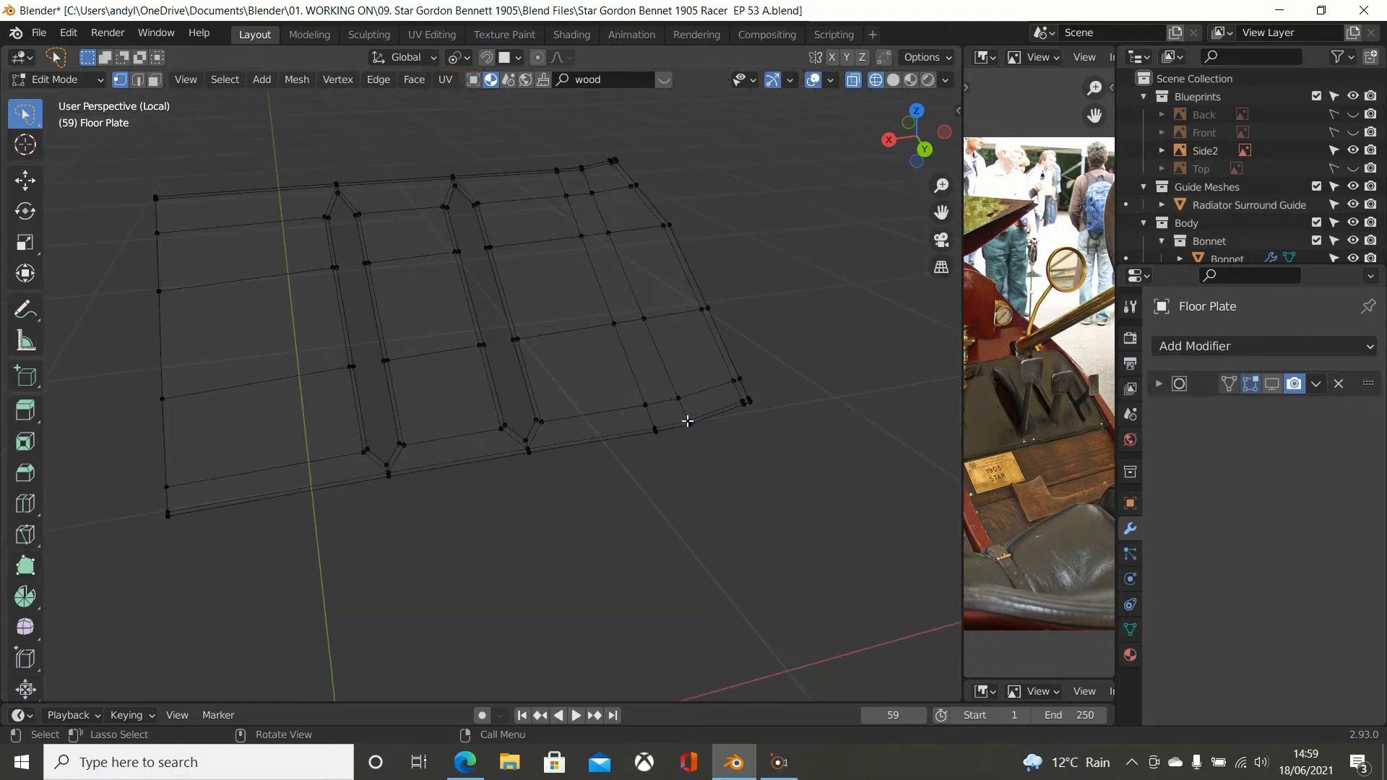
pyautogui.keyDown('shift'); pyautogui.moveTo(583, 356); pyautogui.dragTo(523, 409, button='middle'); pyautogui.keyUp('shift')
pyautogui.click(517, 185)
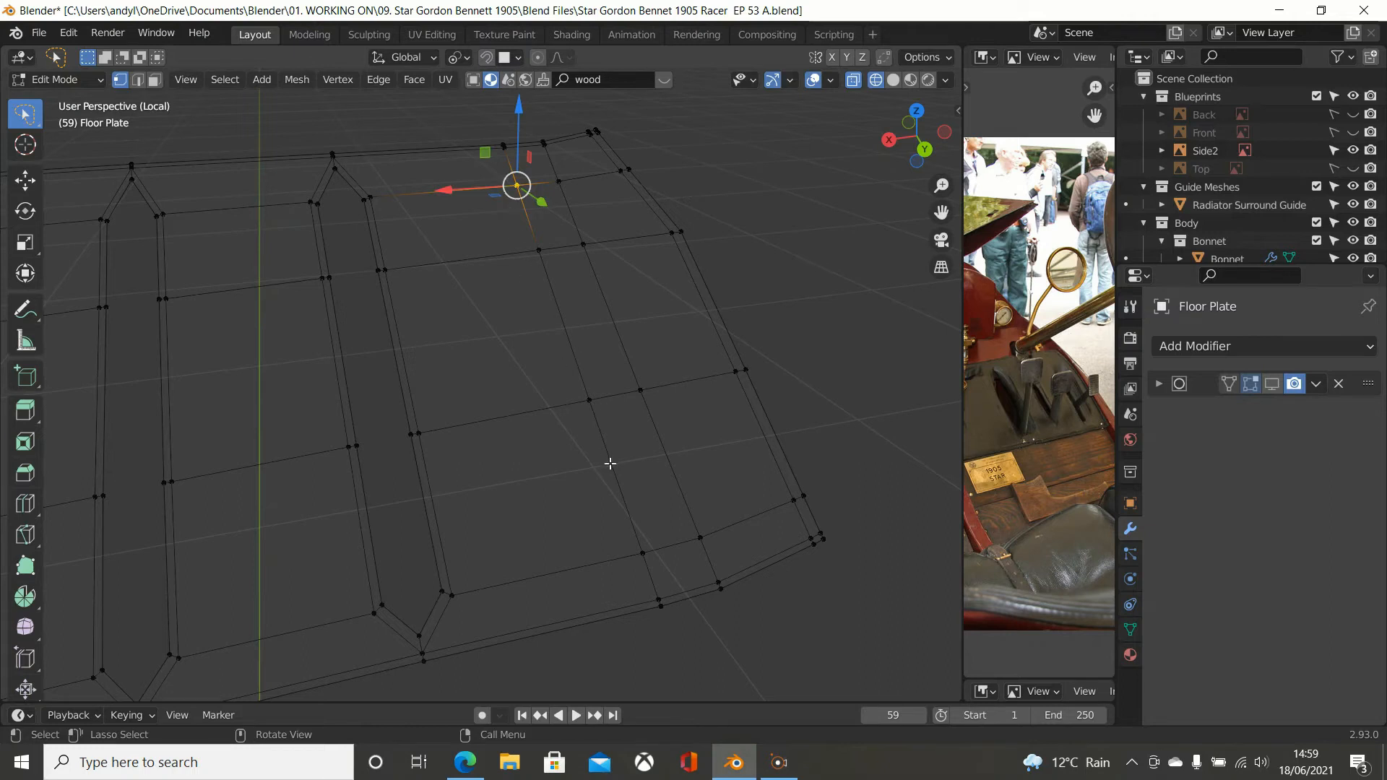
pyautogui.click(138, 79)
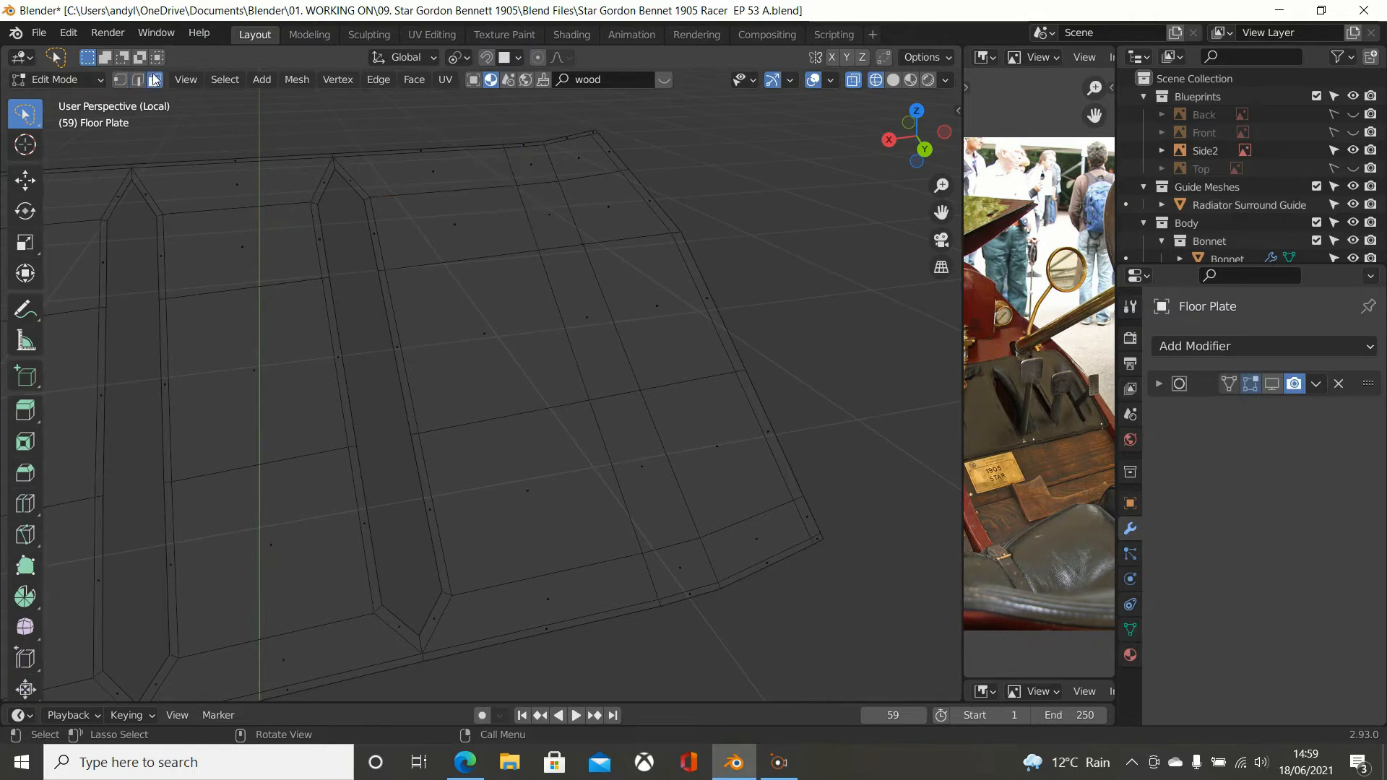
pyautogui.click(527, 215)
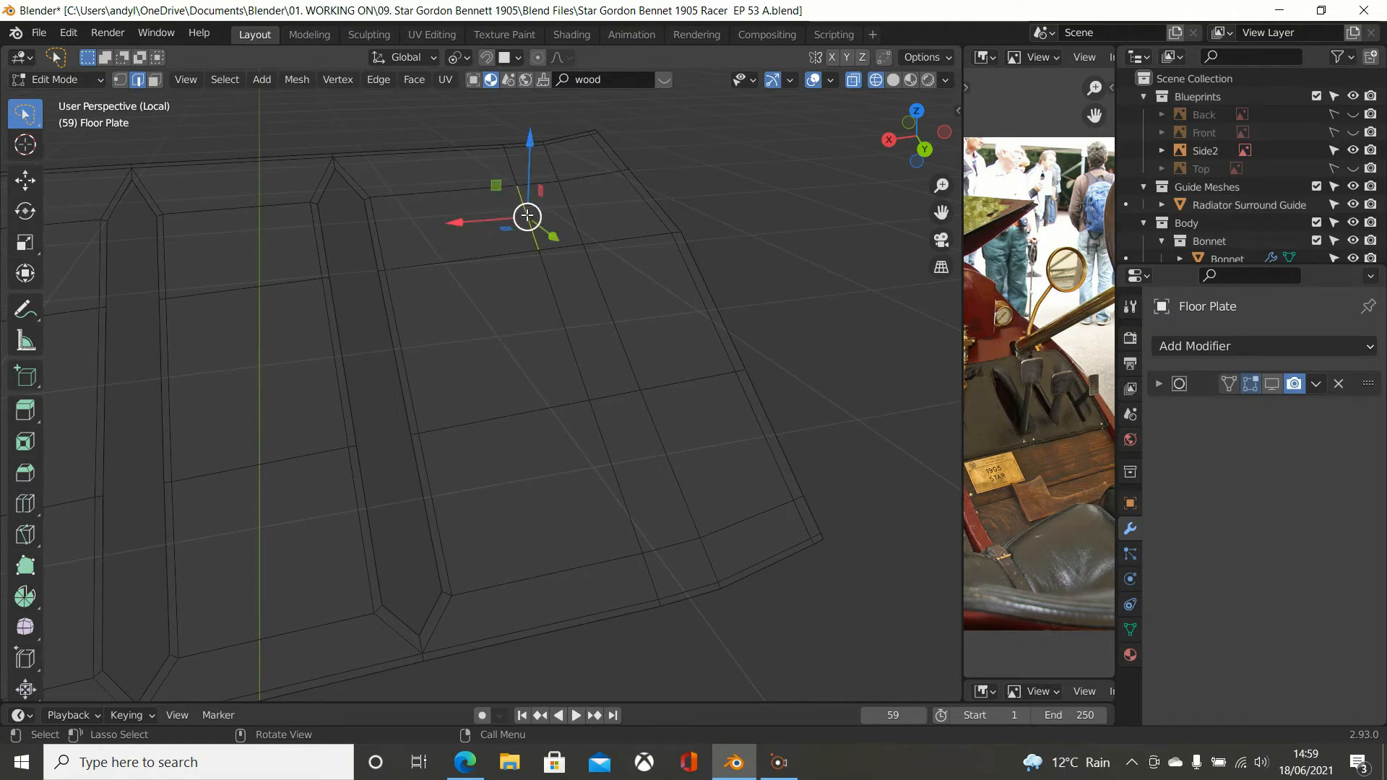
pyautogui.keyDown('shift'); pyautogui.click(556, 312); pyautogui.keyUp('shift')
pyautogui.keyDown('alt'); pyautogui.keyDown('shift'); pyautogui.click(600, 429); pyautogui.keyUp('shift'); pyautogui.keyUp('alt')
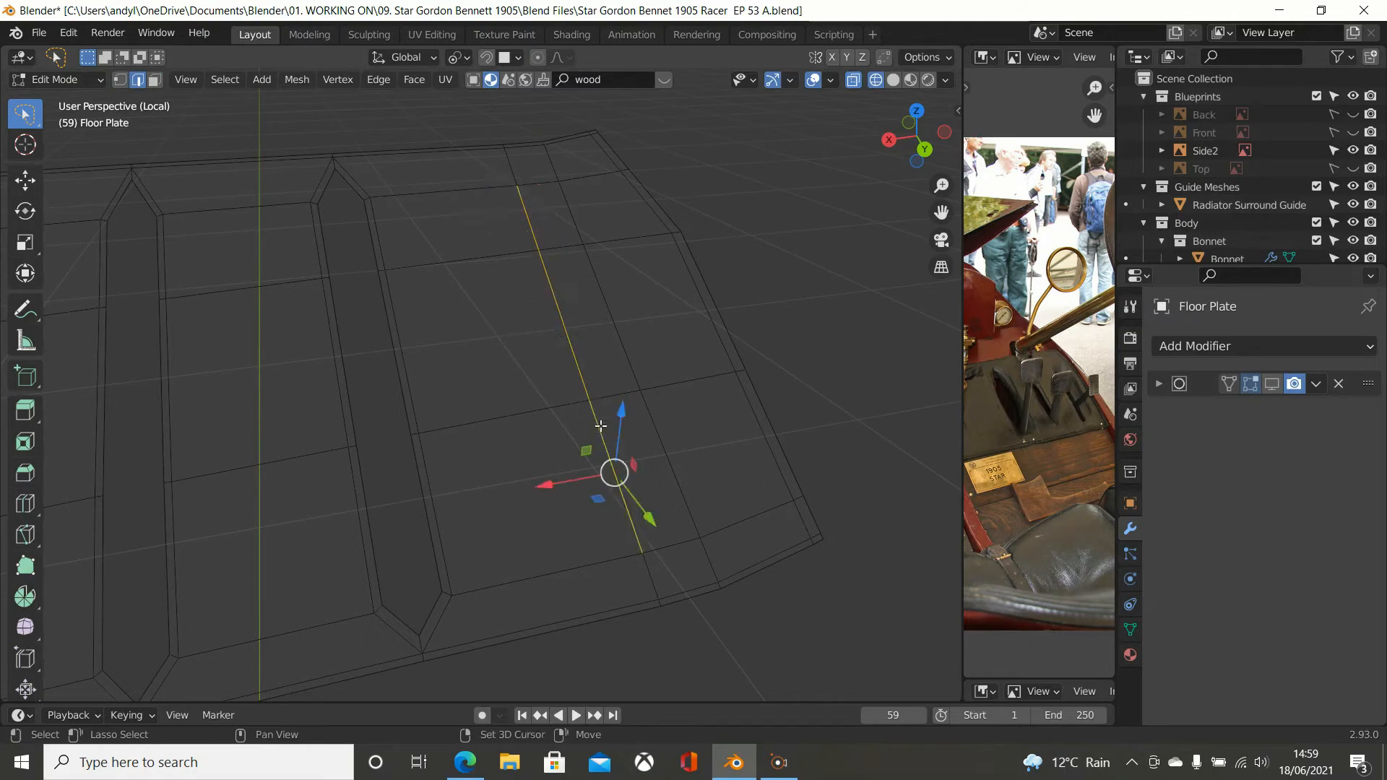
pyautogui.scroll(-1, 674, 373)
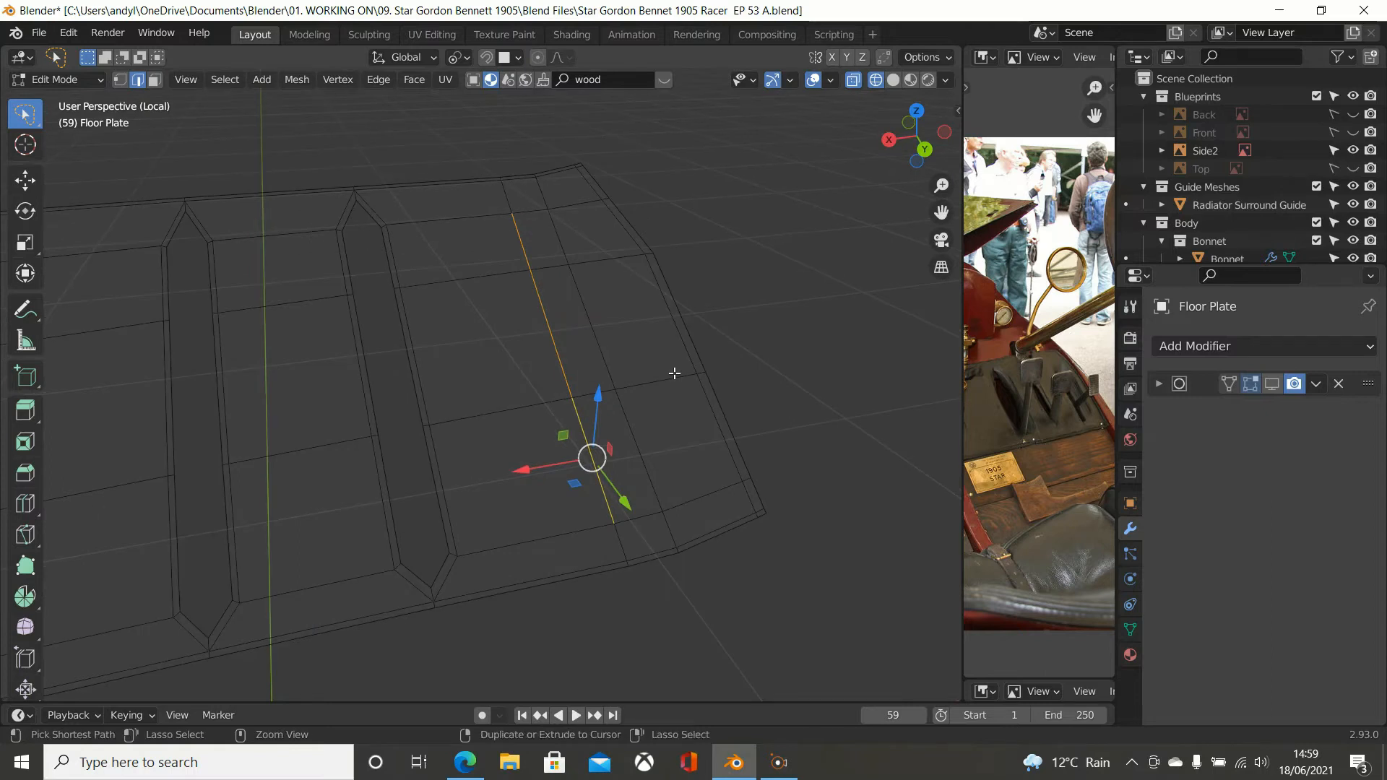
pyautogui.hotkey('ctrl', 'b')
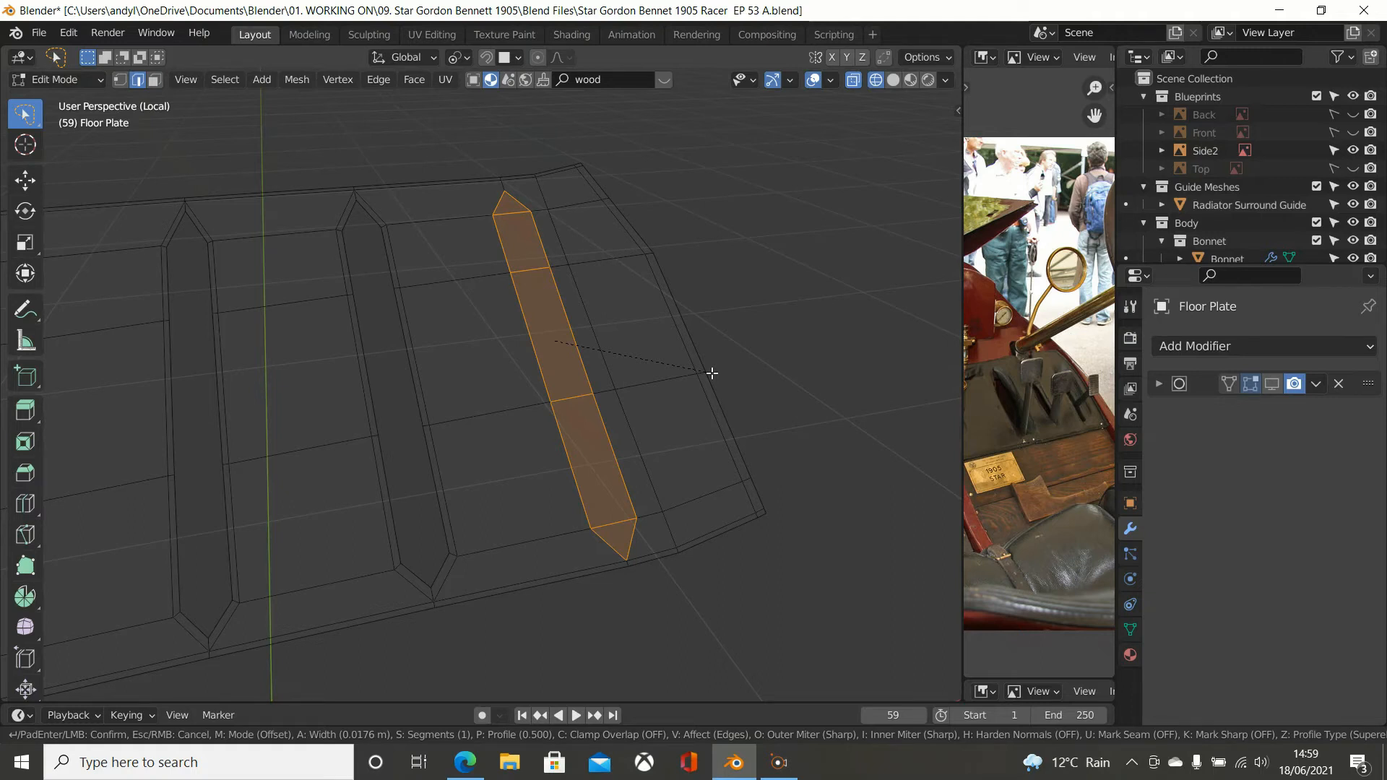
pyautogui.click(711, 373)
# Step: In vertex mode, merge the third strip's front tip into the adjacent inner border vertex using At Last
pyautogui.moveTo(741, 368); pyautogui.dragTo(731, 364, button='middle')
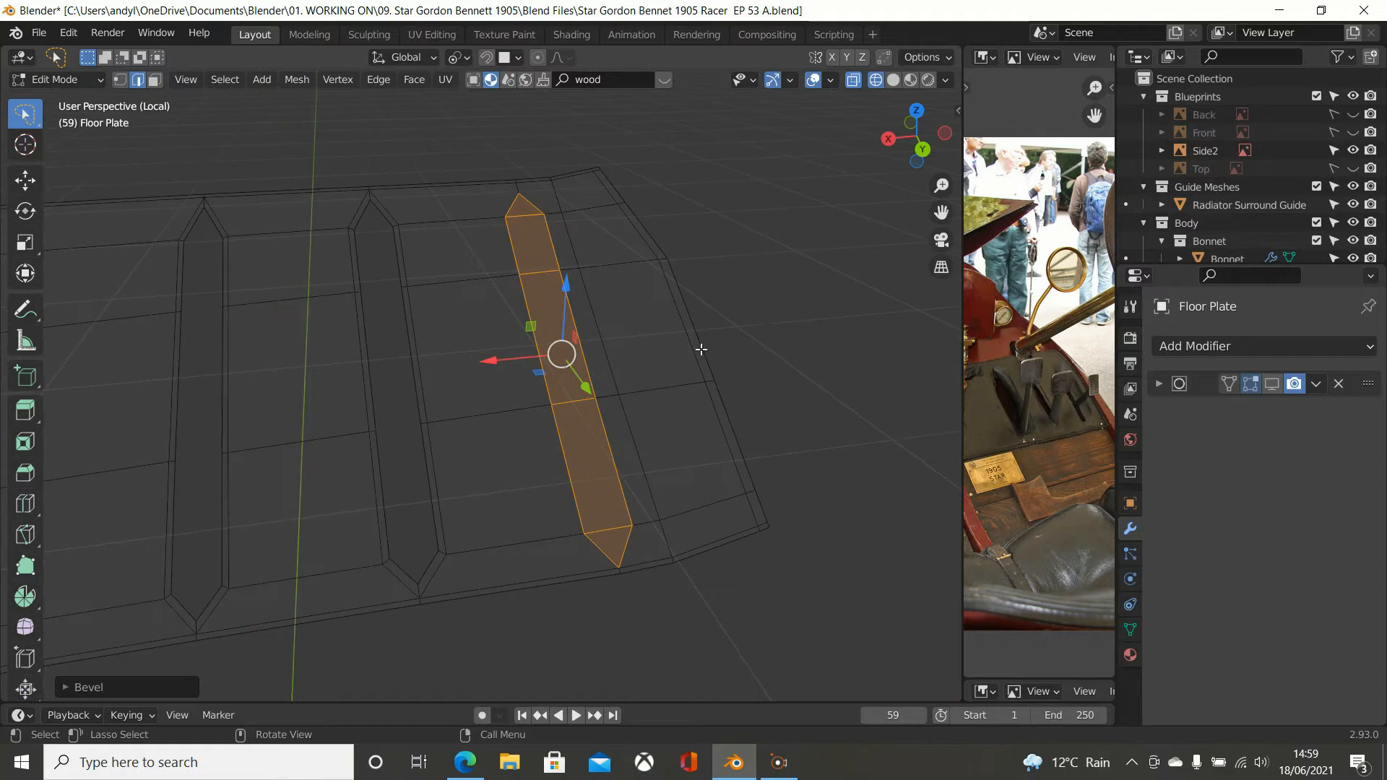
pyautogui.click(118, 81)
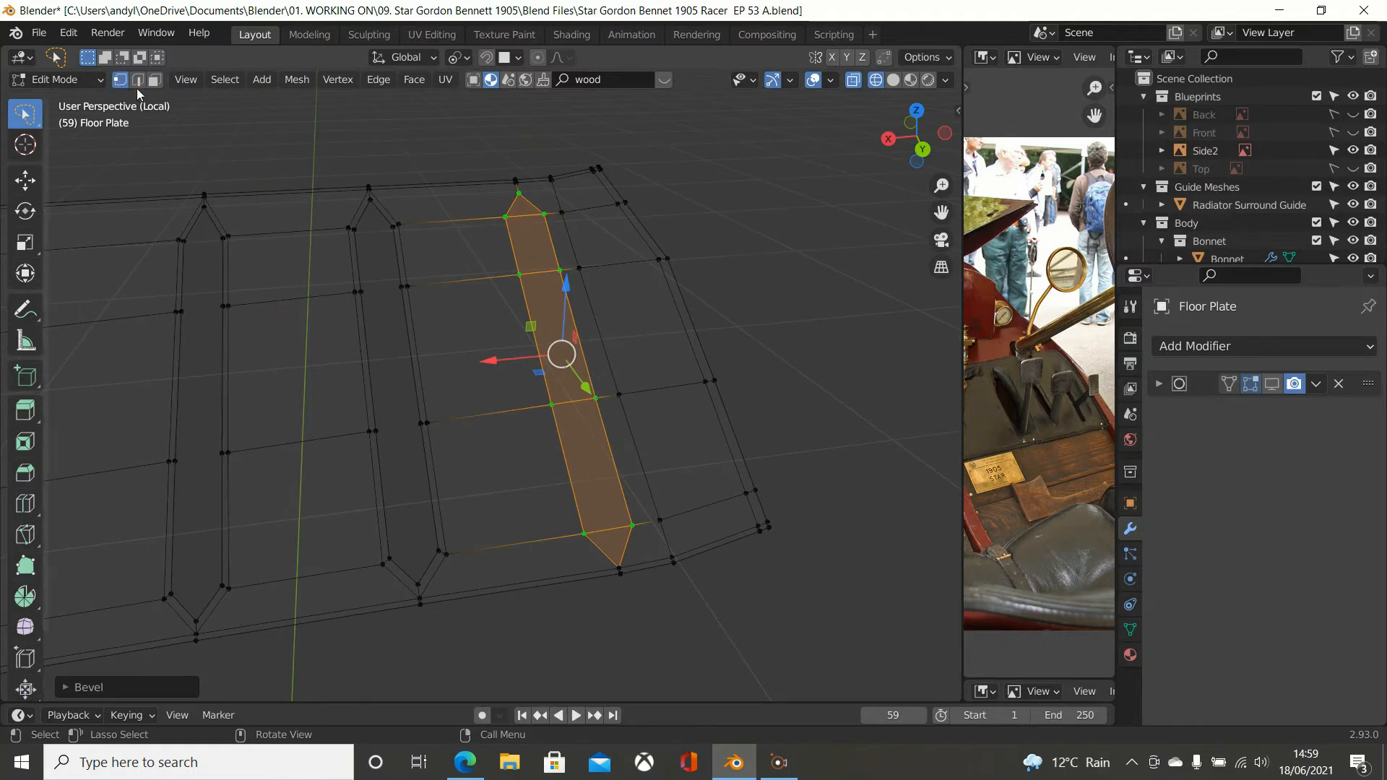
pyautogui.scroll(2, 566, 195)
pyautogui.keyDown('shift'); pyautogui.moveTo(564, 210); pyautogui.dragTo(570, 435, button='middle'); pyautogui.keyUp('shift')
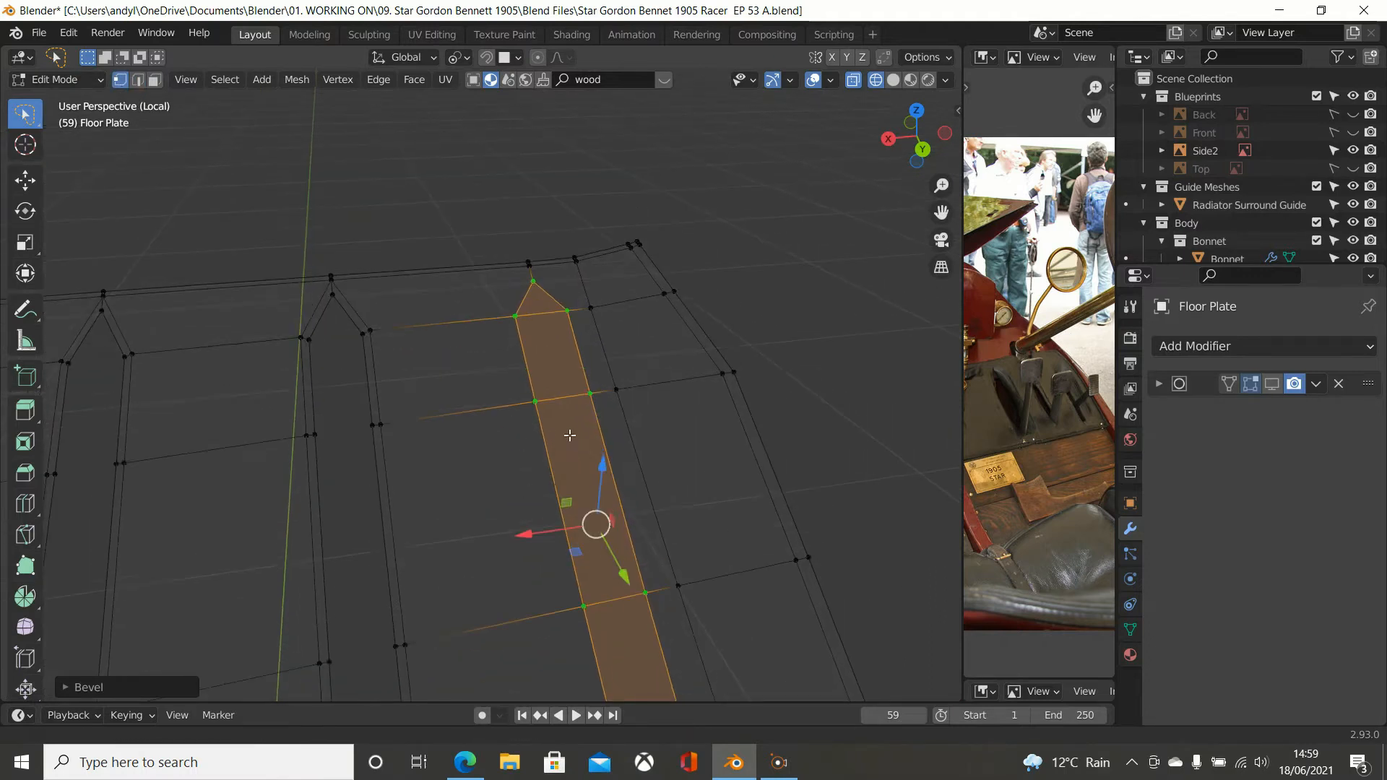
pyautogui.click(536, 298)
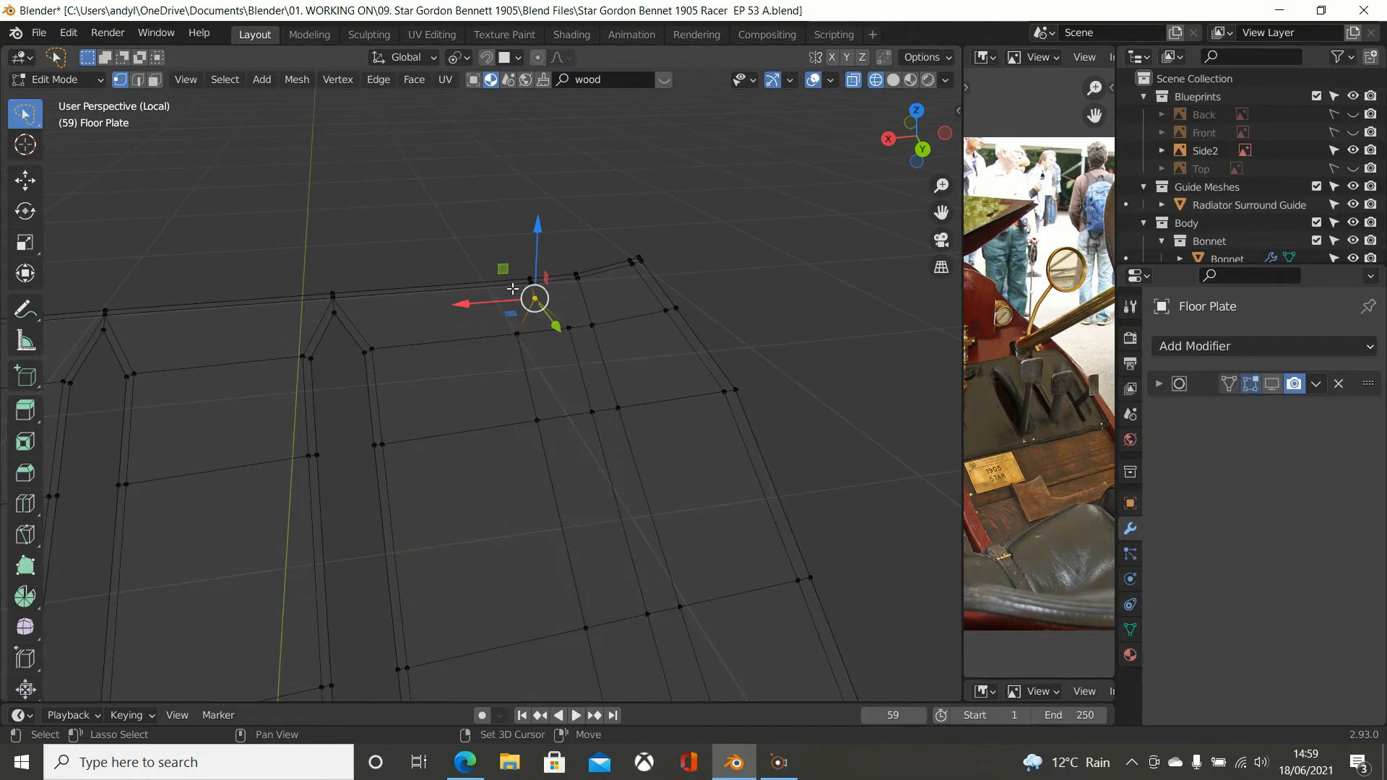
pyautogui.click(530, 280)
pyautogui.press('m')
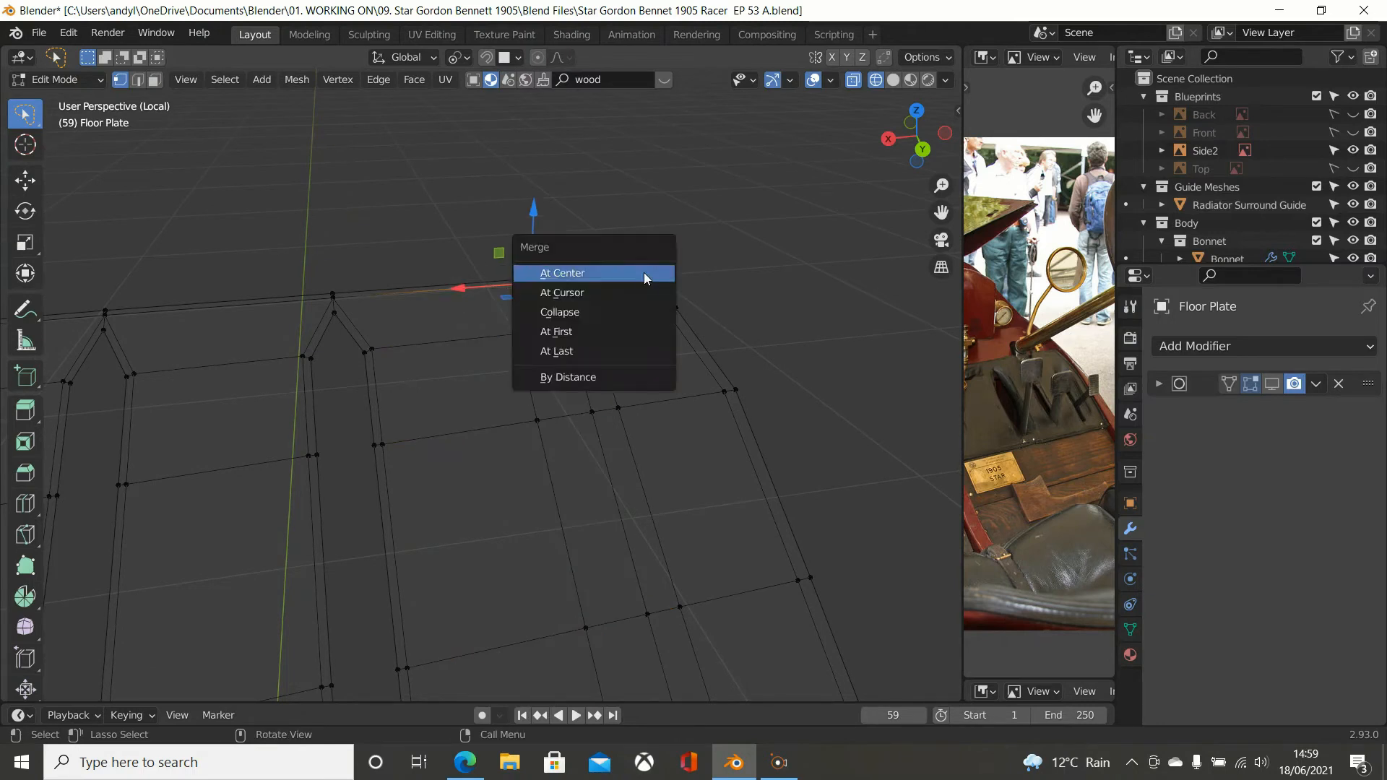
pyautogui.click(624, 352)
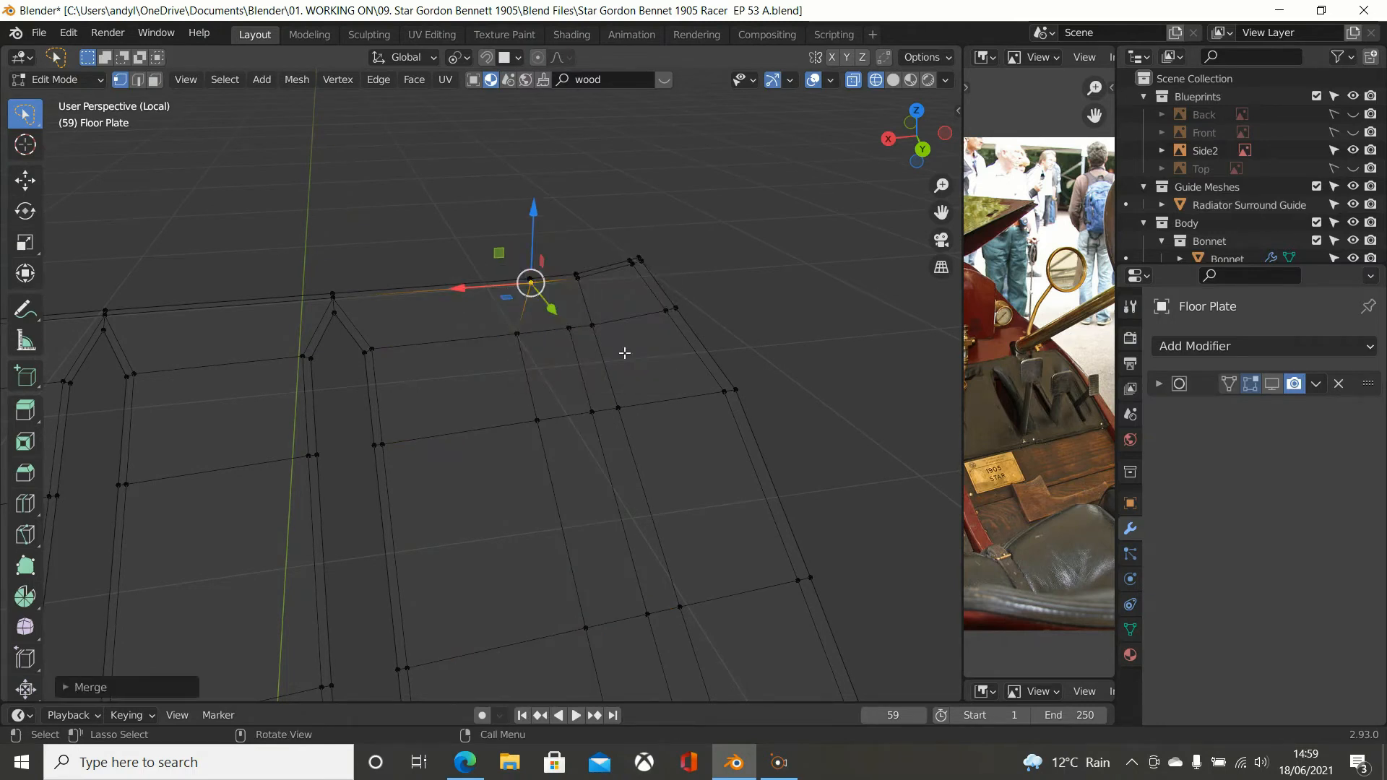
# Step: Box-select the vertices at the third strip's rear tip and merge them at center
pyautogui.keyDown('shift'); pyautogui.moveTo(623, 353); pyautogui.dragTo(604, 198, button='middle'); pyautogui.keyUp('shift')
pyautogui.scroll(-4, 610, 310)
pyautogui.keyDown('shift'); pyautogui.moveTo(610, 353); pyautogui.dragTo(589, 285, button='middle'); pyautogui.keyUp('shift')
pyautogui.scroll(4, 582, 394)
pyautogui.scroll(4, 580, 393)
pyautogui.keyDown('shift'); pyautogui.moveTo(579, 393); pyautogui.dragTo(431, 109, button='middle'); pyautogui.keyUp('shift')
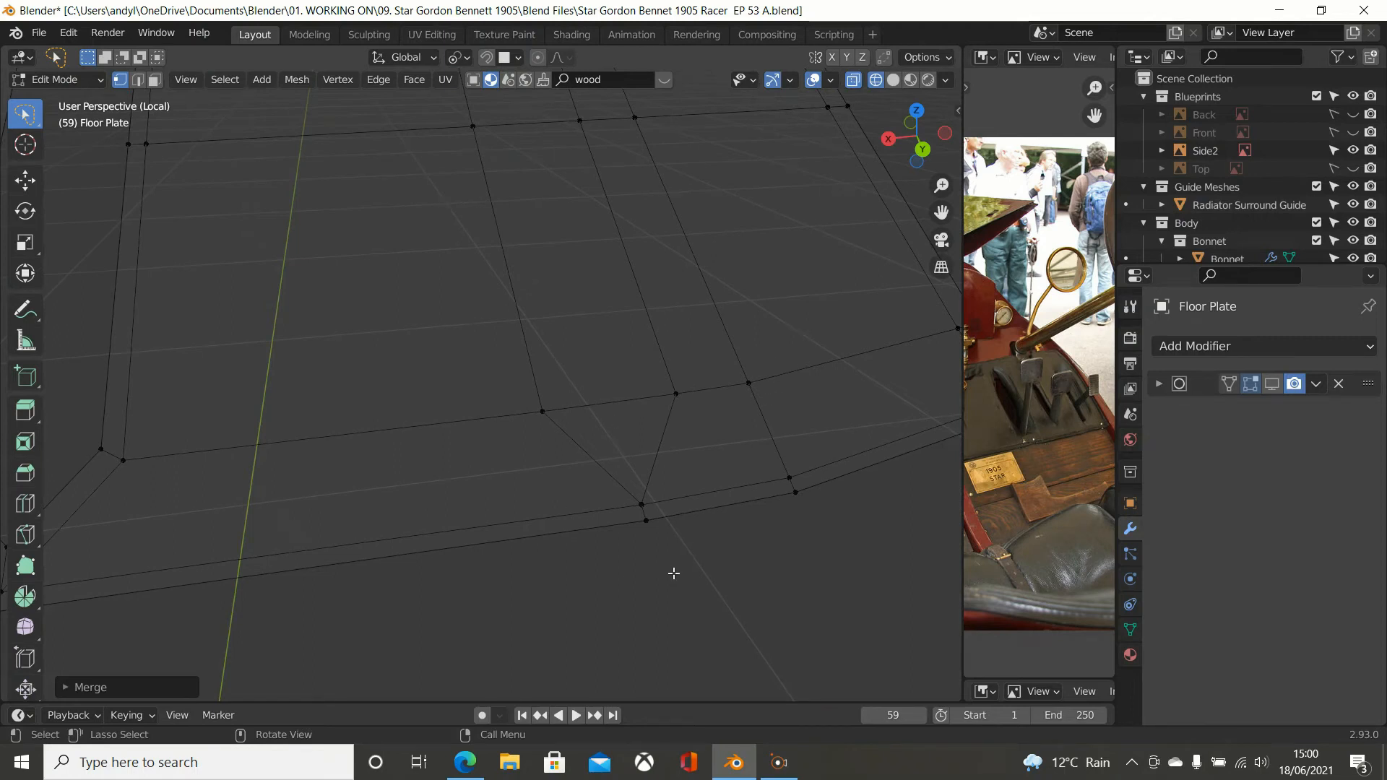
pyautogui.press('a')
pyautogui.hotkey('alt', 'a')
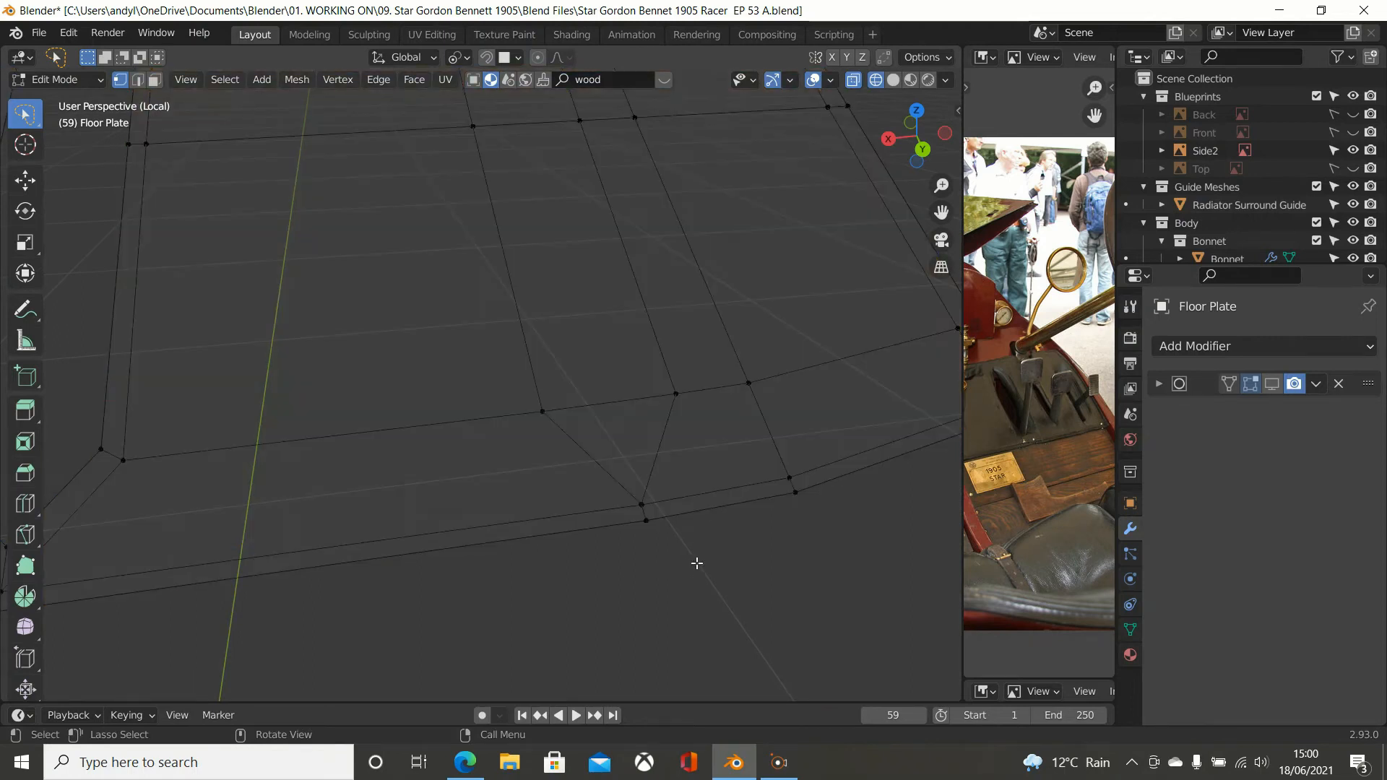
pyautogui.press('b')
pyautogui.moveTo(629, 479); pyautogui.dragTo(658, 514)
pyautogui.press('m')
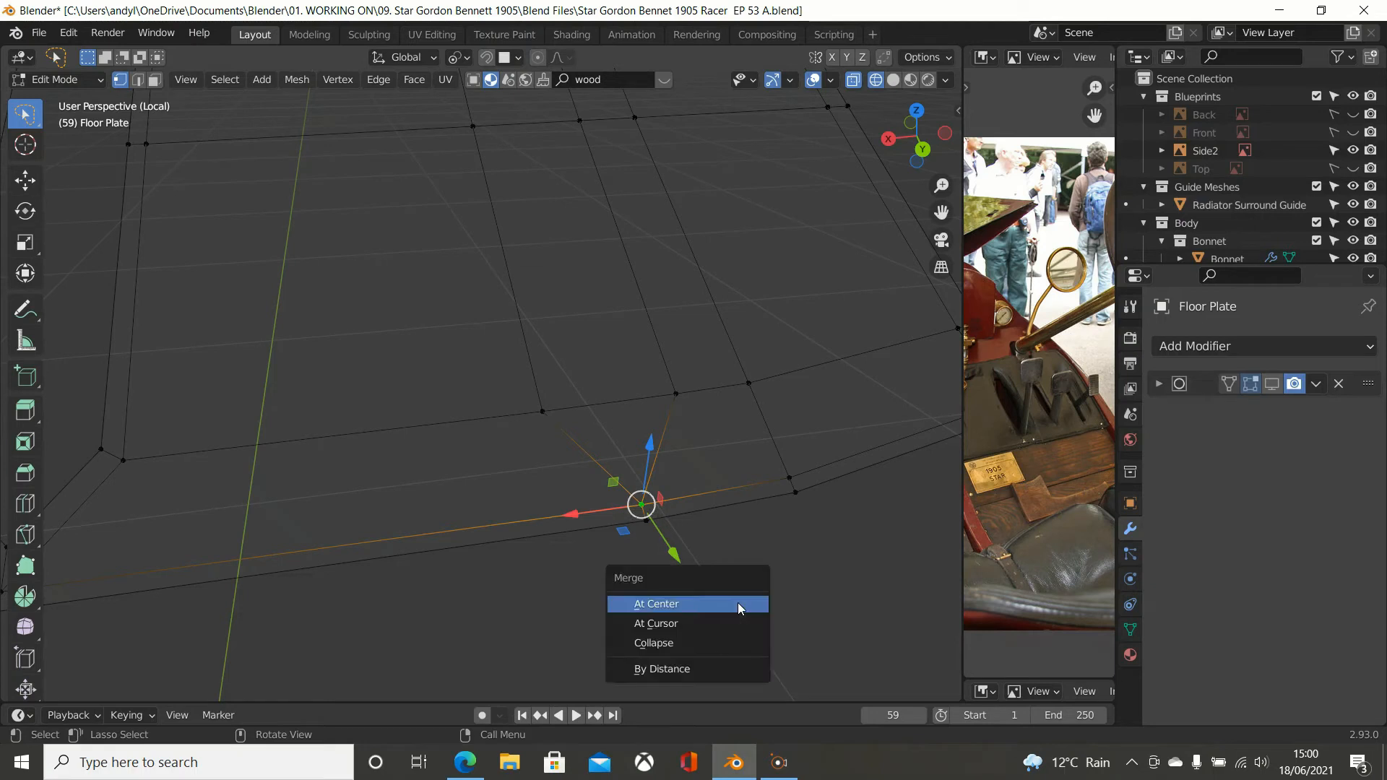
pyautogui.click(738, 603)
pyautogui.keyDown('shift'); pyautogui.moveTo(737, 592); pyautogui.dragTo(635, 367, button='middle'); pyautogui.keyUp('shift')
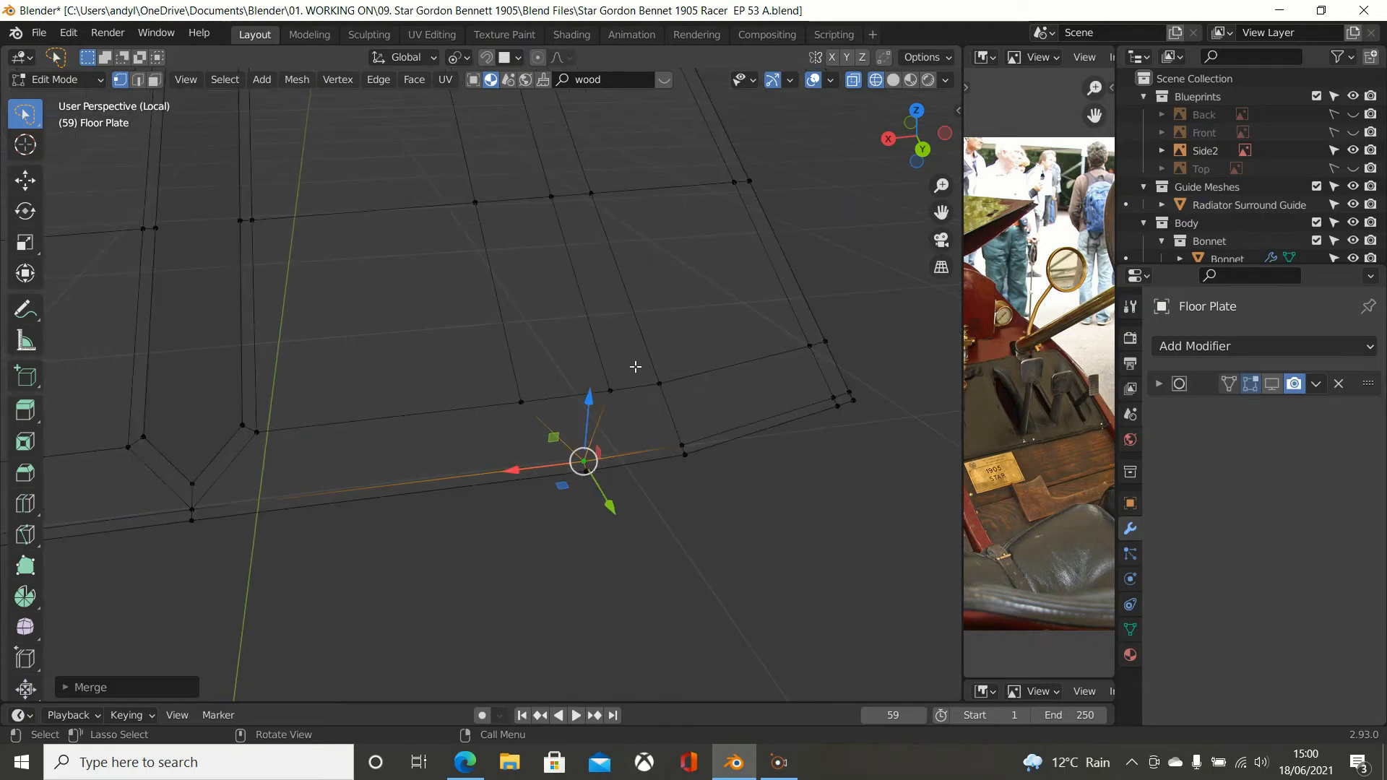
# Step: Select both long edge loops of the third strip so that all of its faces are selected
pyautogui.keyDown('alt'); pyautogui.click(506, 332); pyautogui.keyUp('alt')
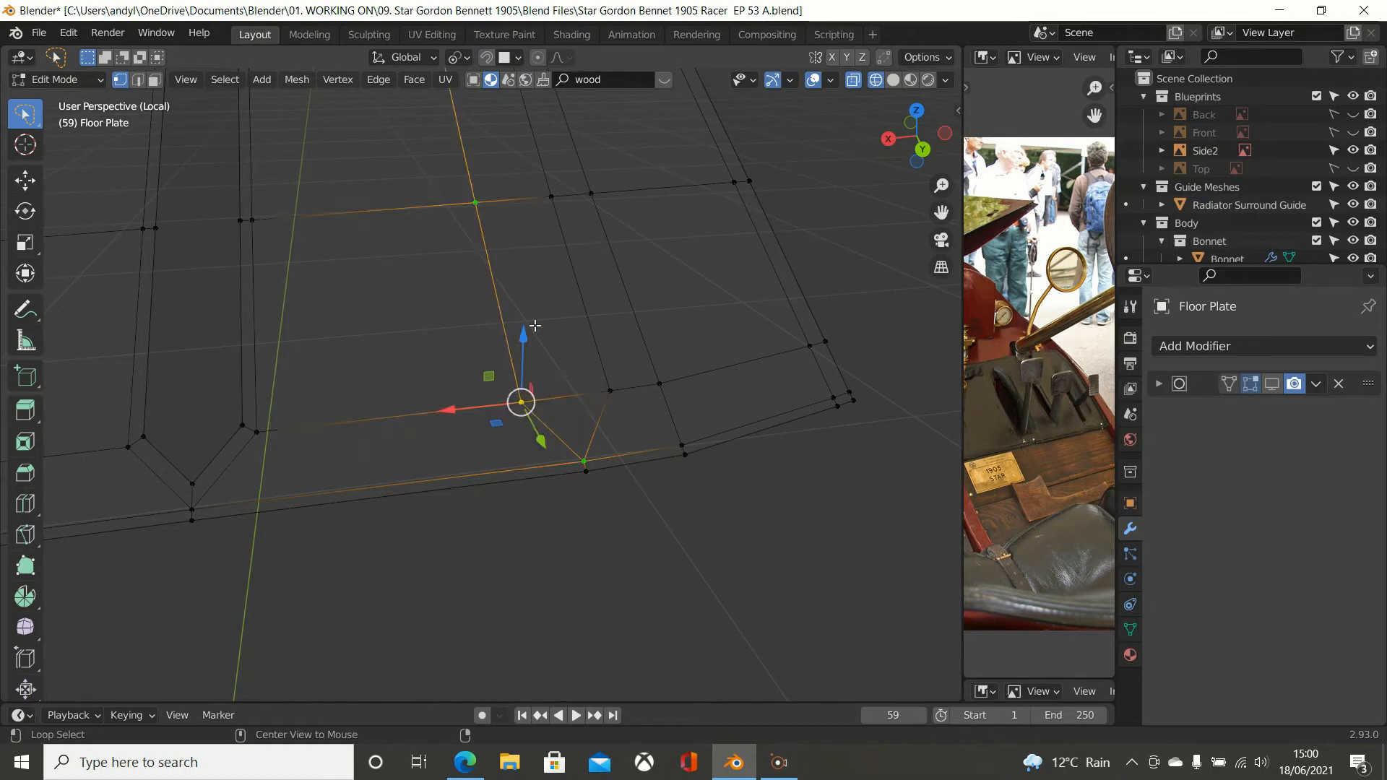
pyautogui.keyDown('alt'); pyautogui.keyDown('shift'); pyautogui.click(578, 324); pyautogui.keyUp('shift'); pyautogui.keyUp('alt')
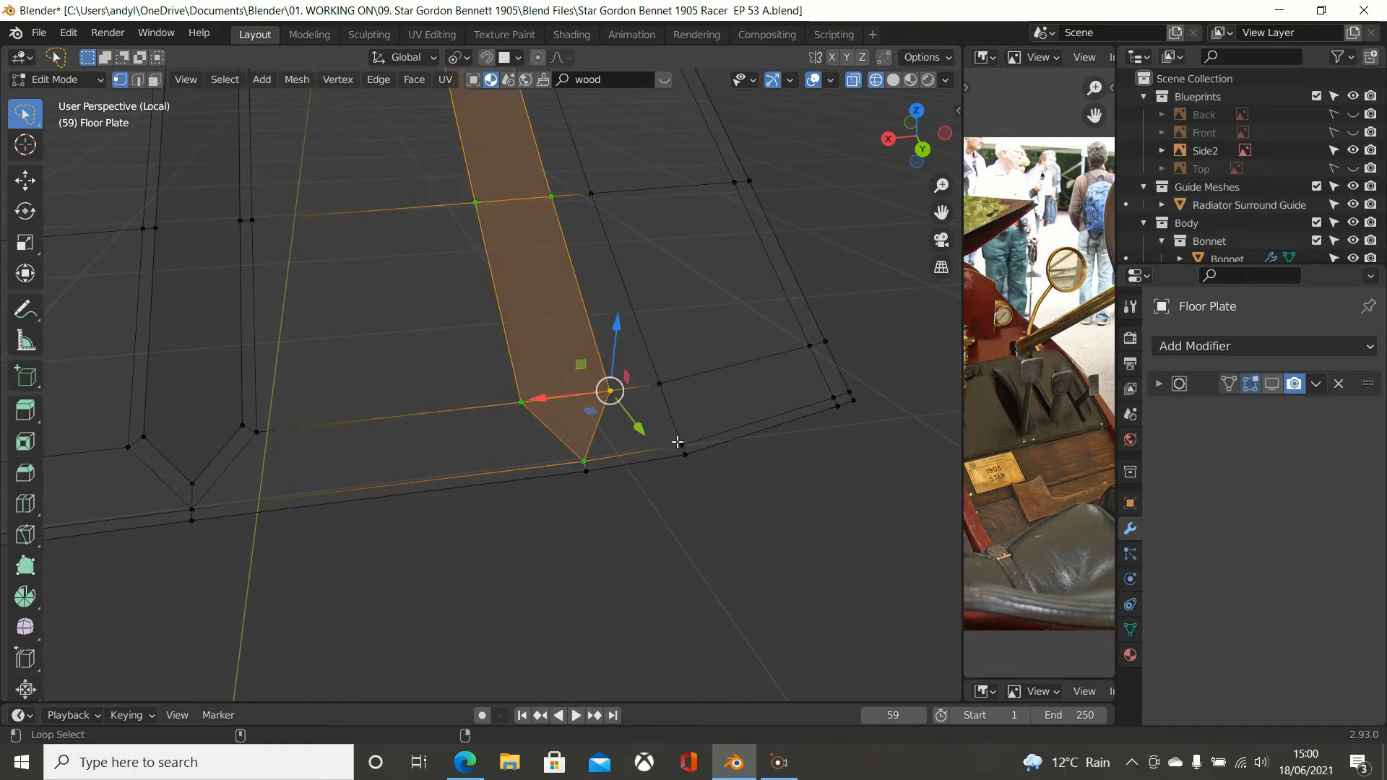
pyautogui.press('x')
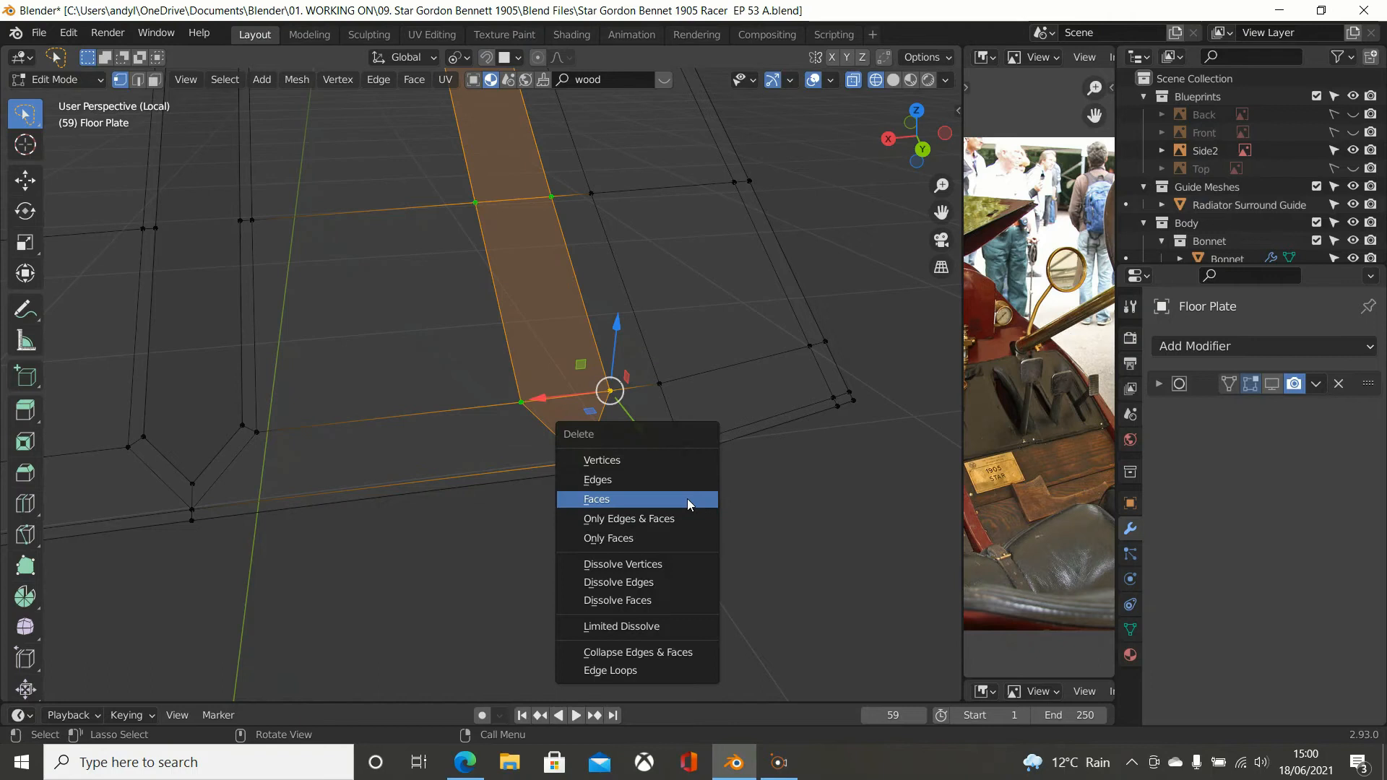
pyautogui.click(687, 500)
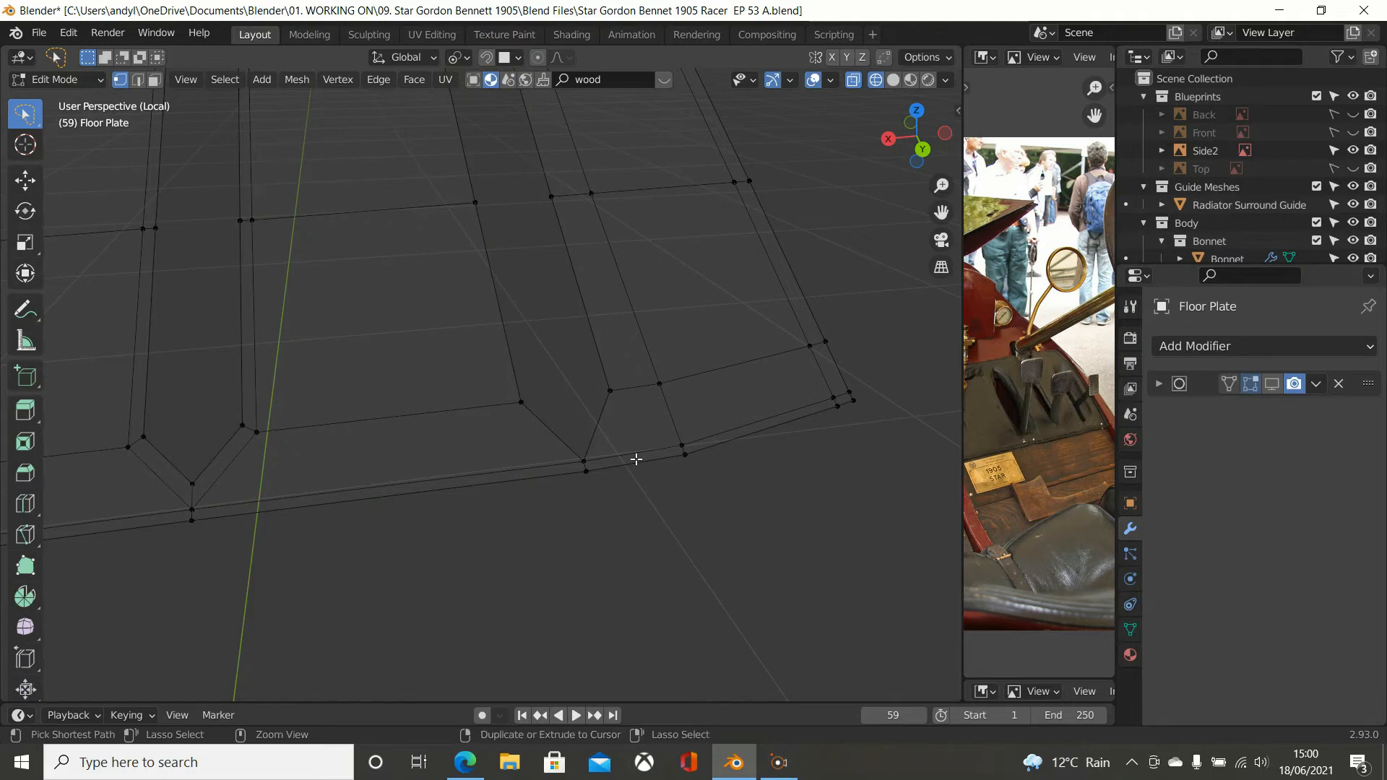
pyautogui.hotkey('ctrl', 'z')
# Step: Inset the third strip's faces by about 0.005 m and delete the inset faces to open the third slot
pyautogui.scroll(1, 676, 478)
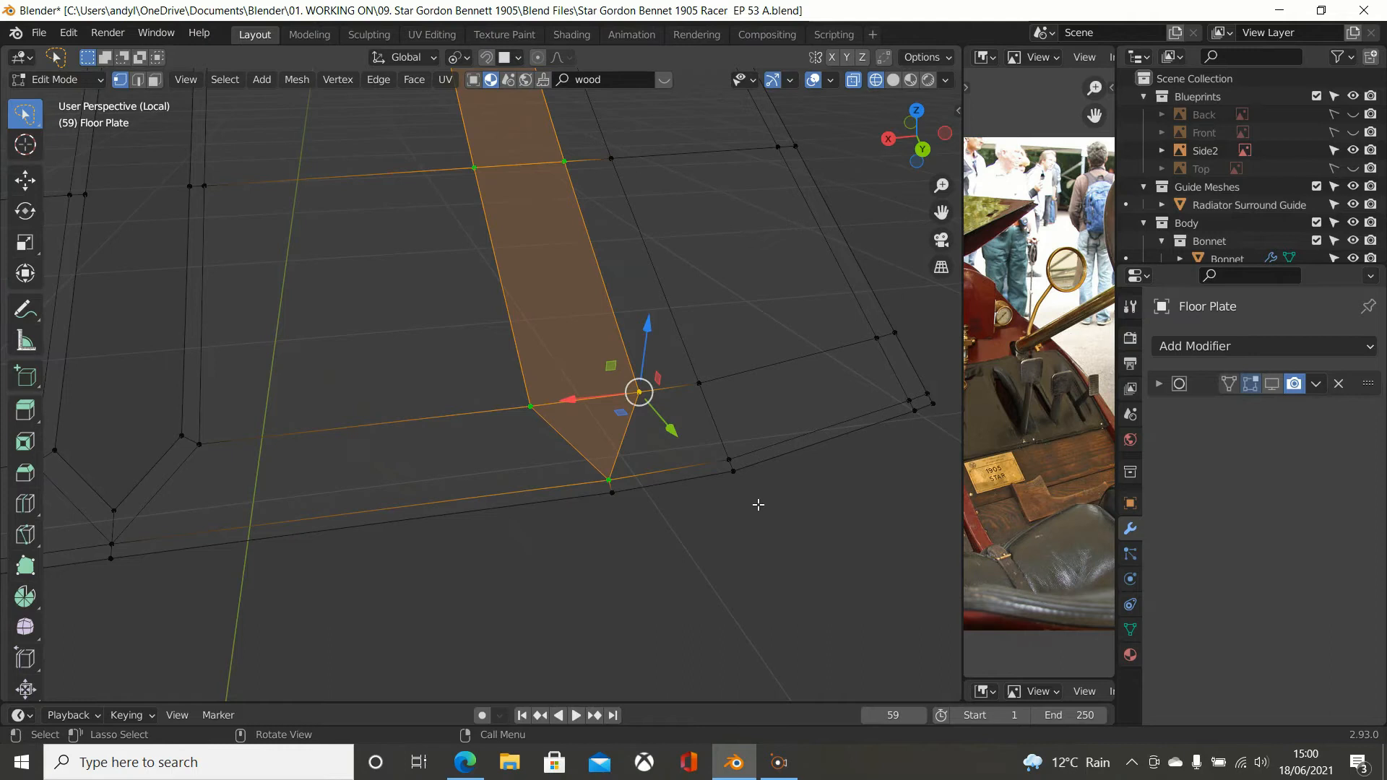
pyautogui.press('i')
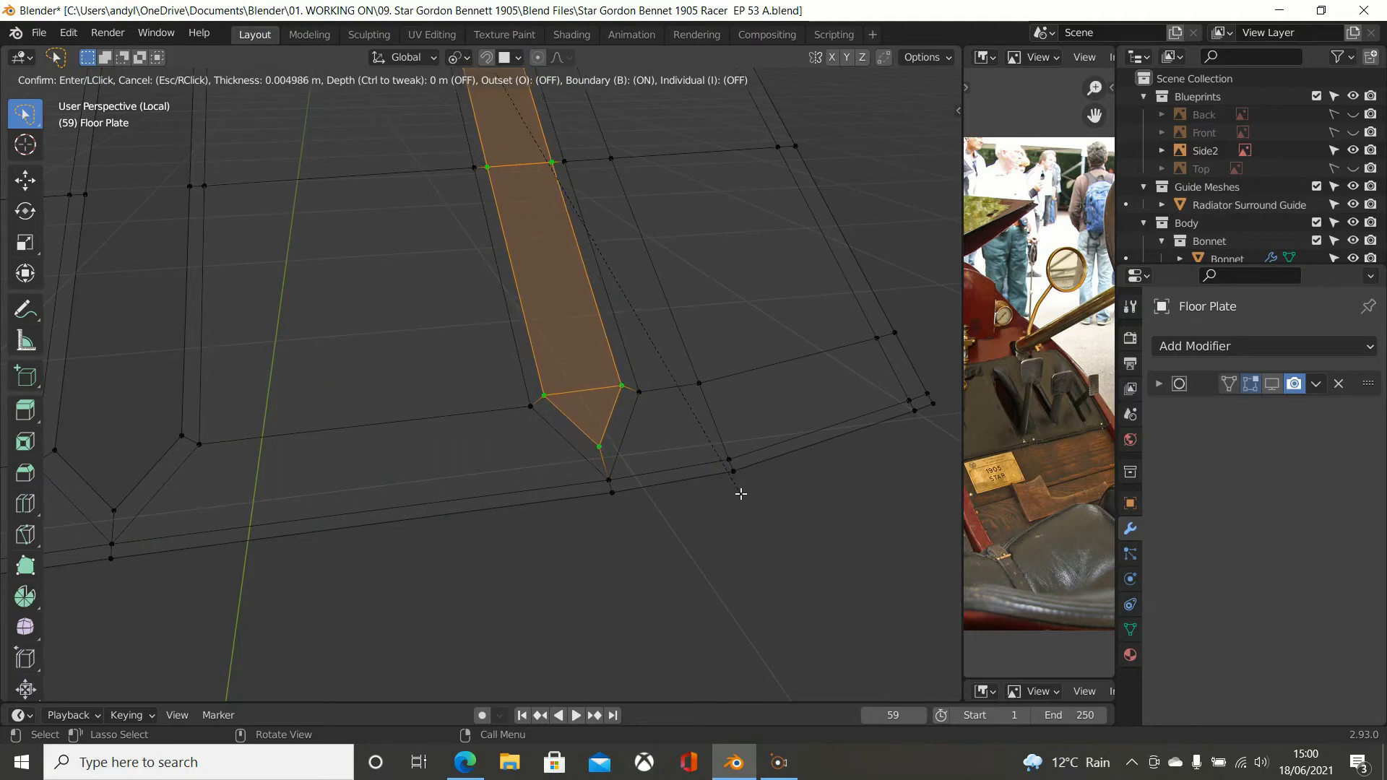
pyautogui.click(741, 494)
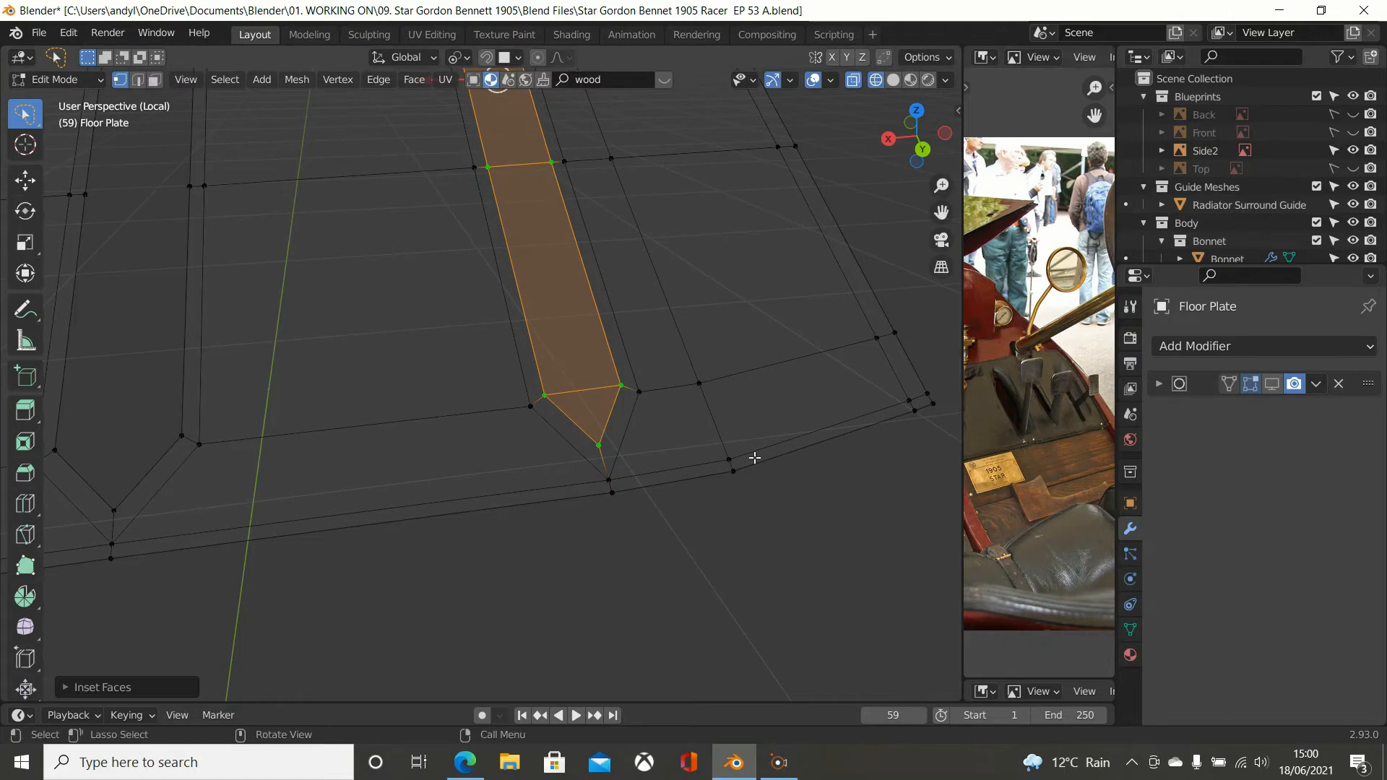
pyautogui.scroll(-2, 754, 458)
pyautogui.press('x')
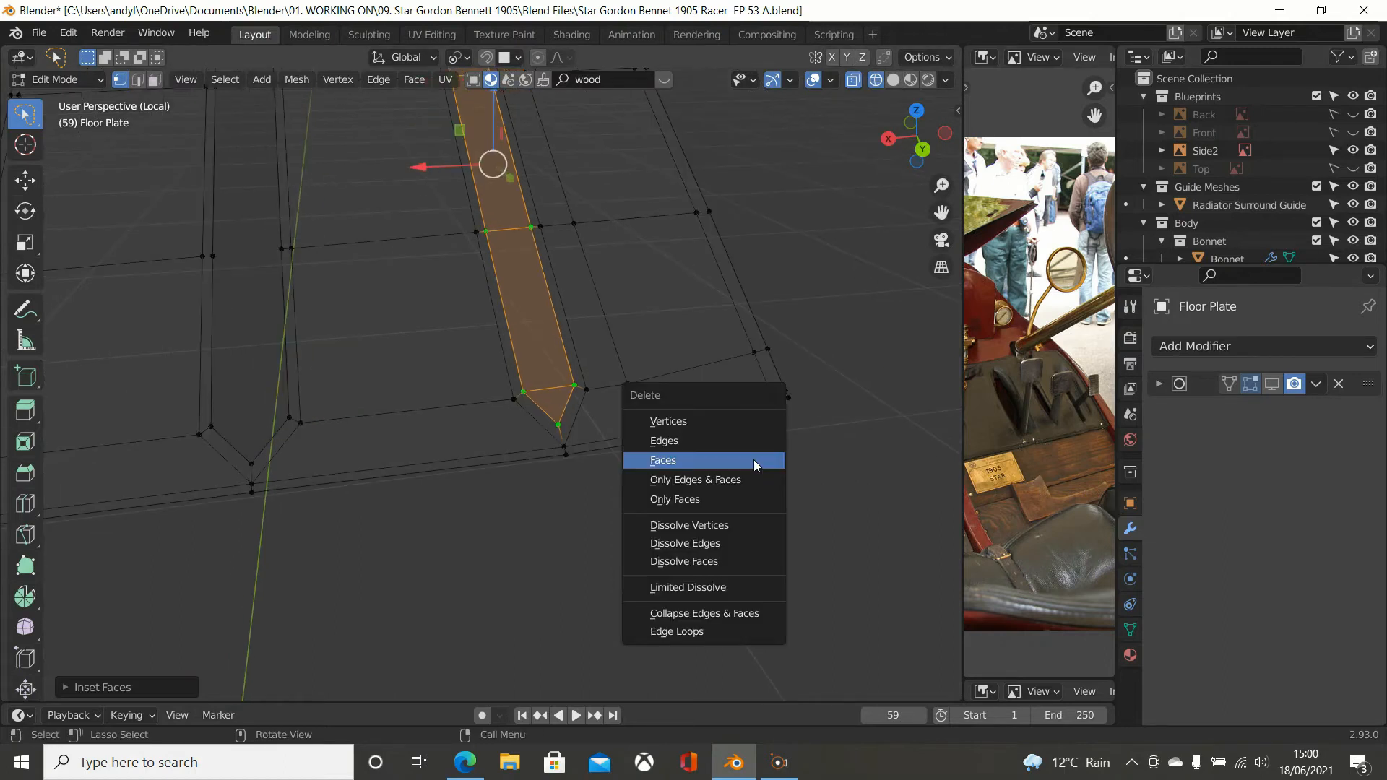
pyautogui.click(753, 460)
# Step: Return the floor plate to Object Mode and switch the viewport to solid shading
pyautogui.scroll(-1, 683, 459)
pyautogui.scroll(-3, 681, 459)
pyautogui.moveTo(666, 461); pyautogui.dragTo(737, 442, button='middle')
pyautogui.scroll(-3, 688, 446)
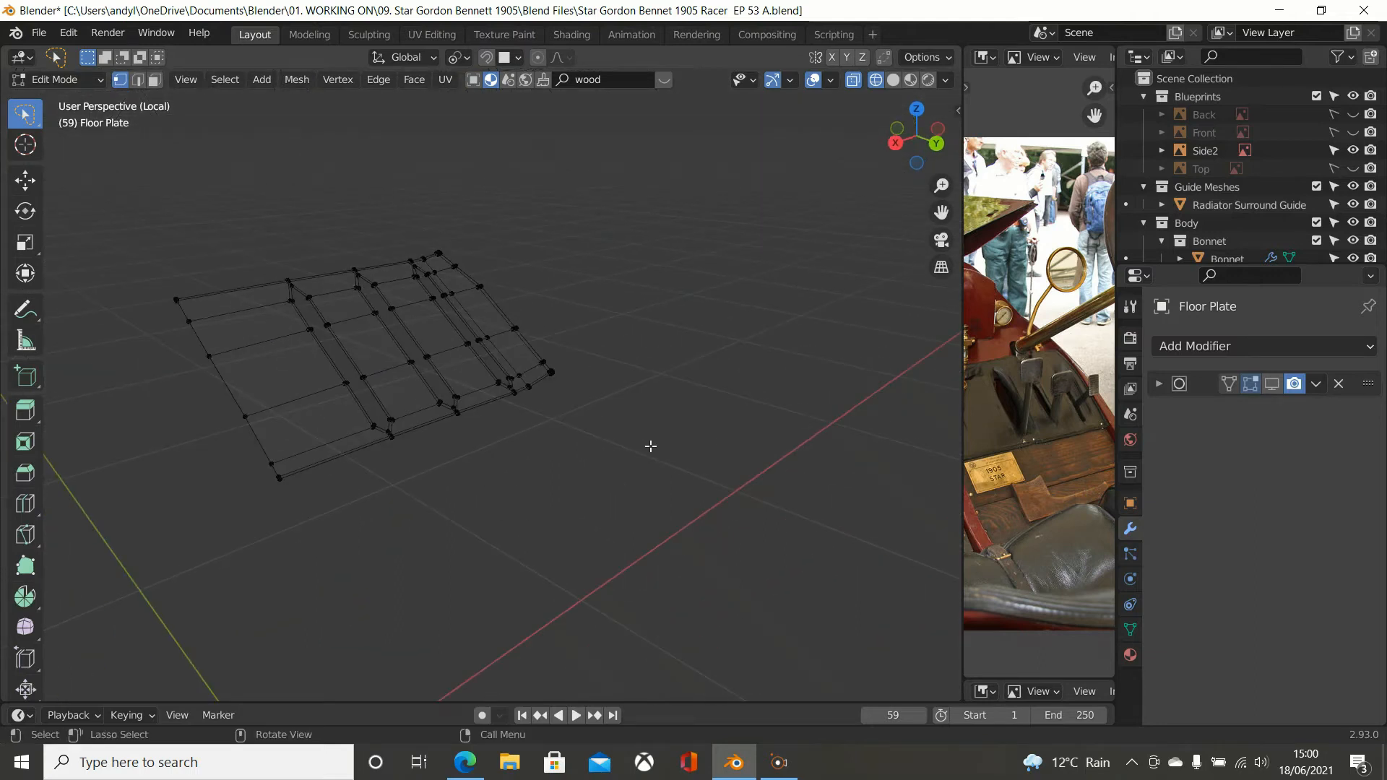
pyautogui.scroll(1, 649, 472)
pyautogui.moveTo(648, 472)
pyautogui.mouseDown(button='middle')
pyautogui.moveTo(633, 487)
pyautogui.moveTo(673, 474)
pyautogui.mouseUp(button='middle')
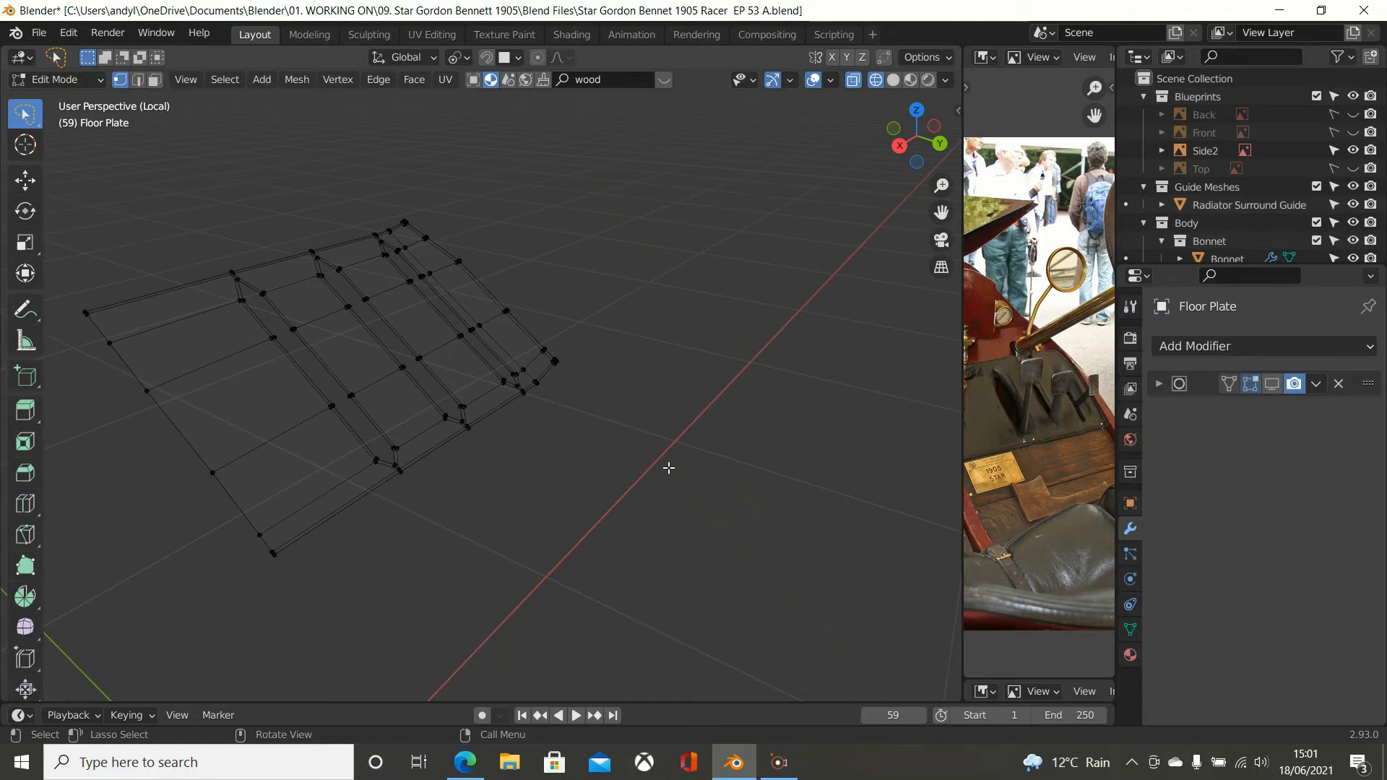
pyautogui.scroll(-1, 668, 468)
pyautogui.press('Tab')
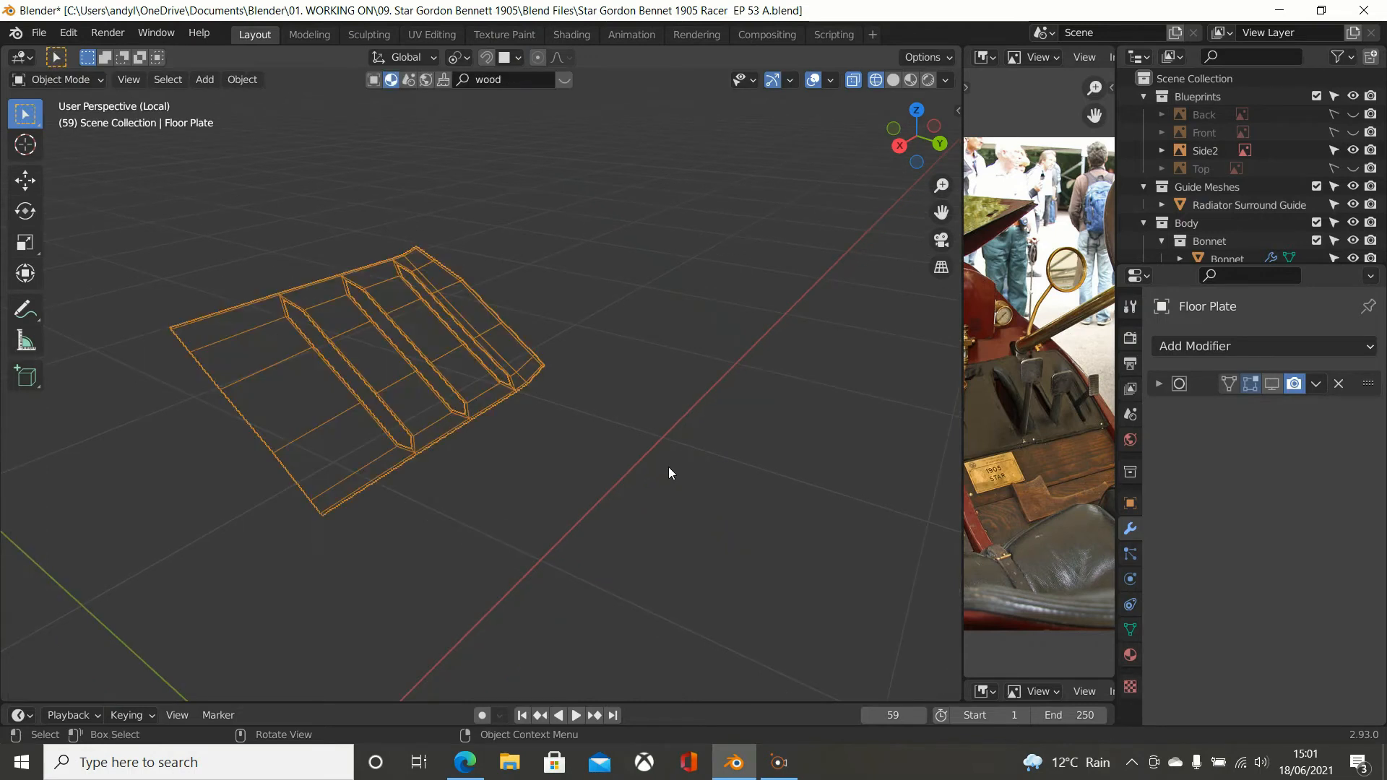
pyautogui.press('z')
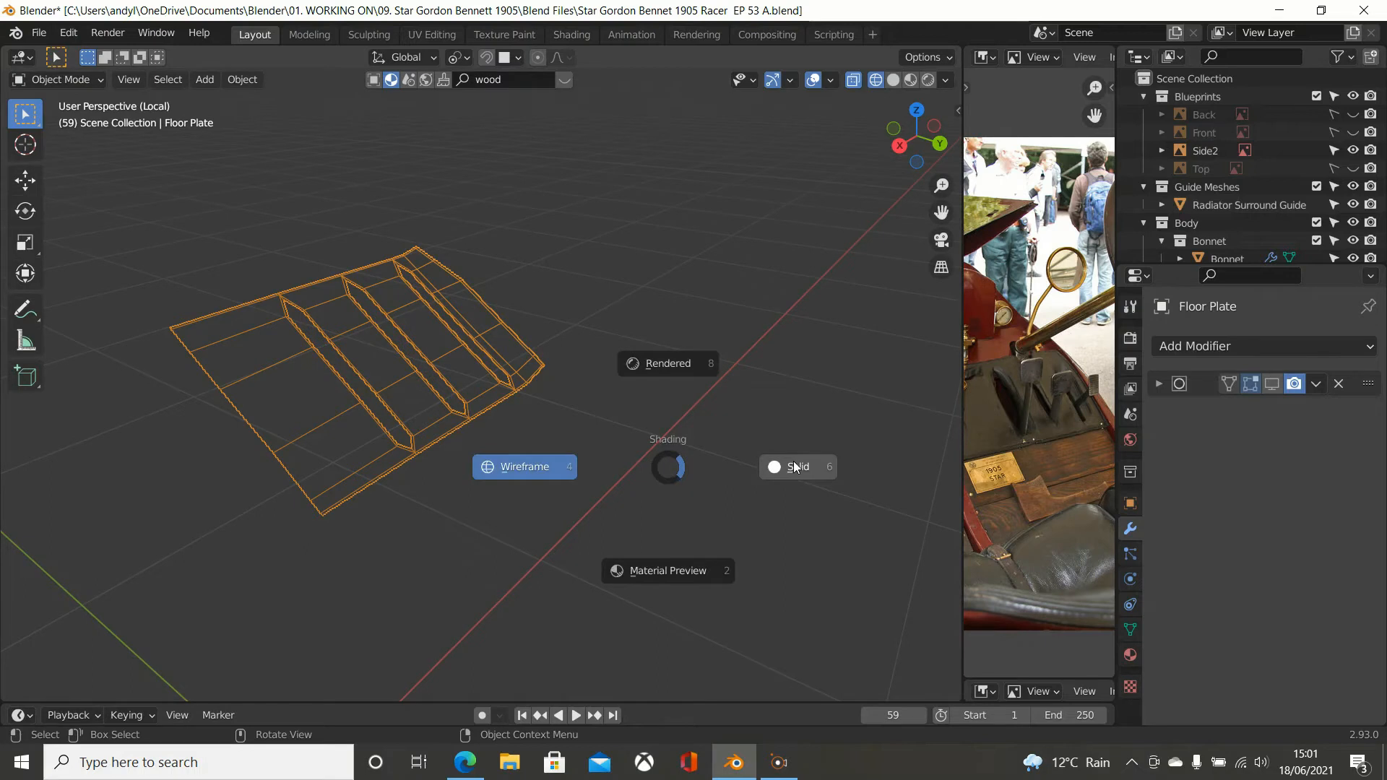
pyautogui.click(794, 466)
# Step: Exit local view and select the floor plate's entire mesh in Edit Mode
pyautogui.moveTo(793, 462)
pyautogui.mouseDown(button='middle')
pyautogui.moveTo(751, 505)
pyautogui.moveTo(539, 543)
pyautogui.moveTo(579, 514)
pyautogui.moveTo(604, 519)
pyautogui.mouseUp(button='middle')
pyautogui.scroll(-3, 604, 519)
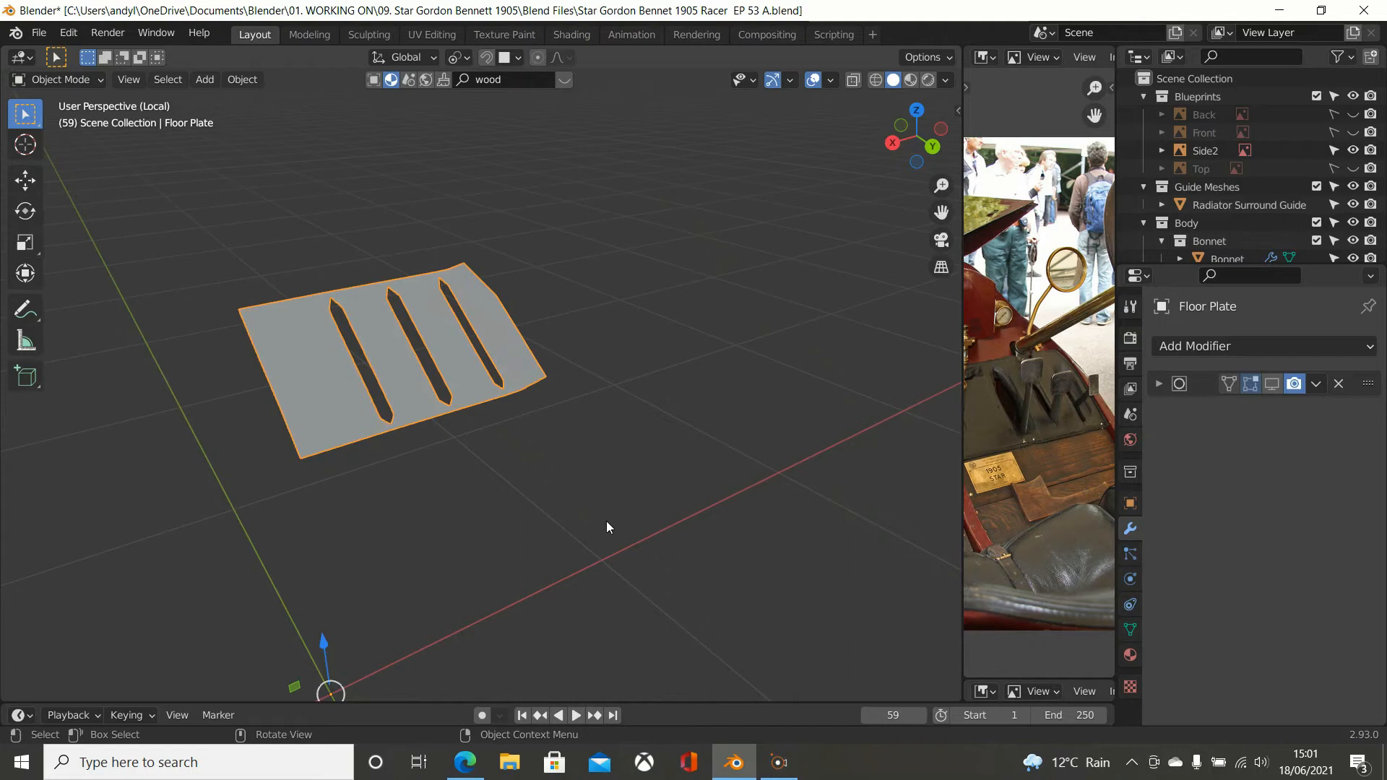
pyautogui.press('KP_Divide')
pyautogui.moveTo(619, 475); pyautogui.dragTo(664, 445, button='middle')
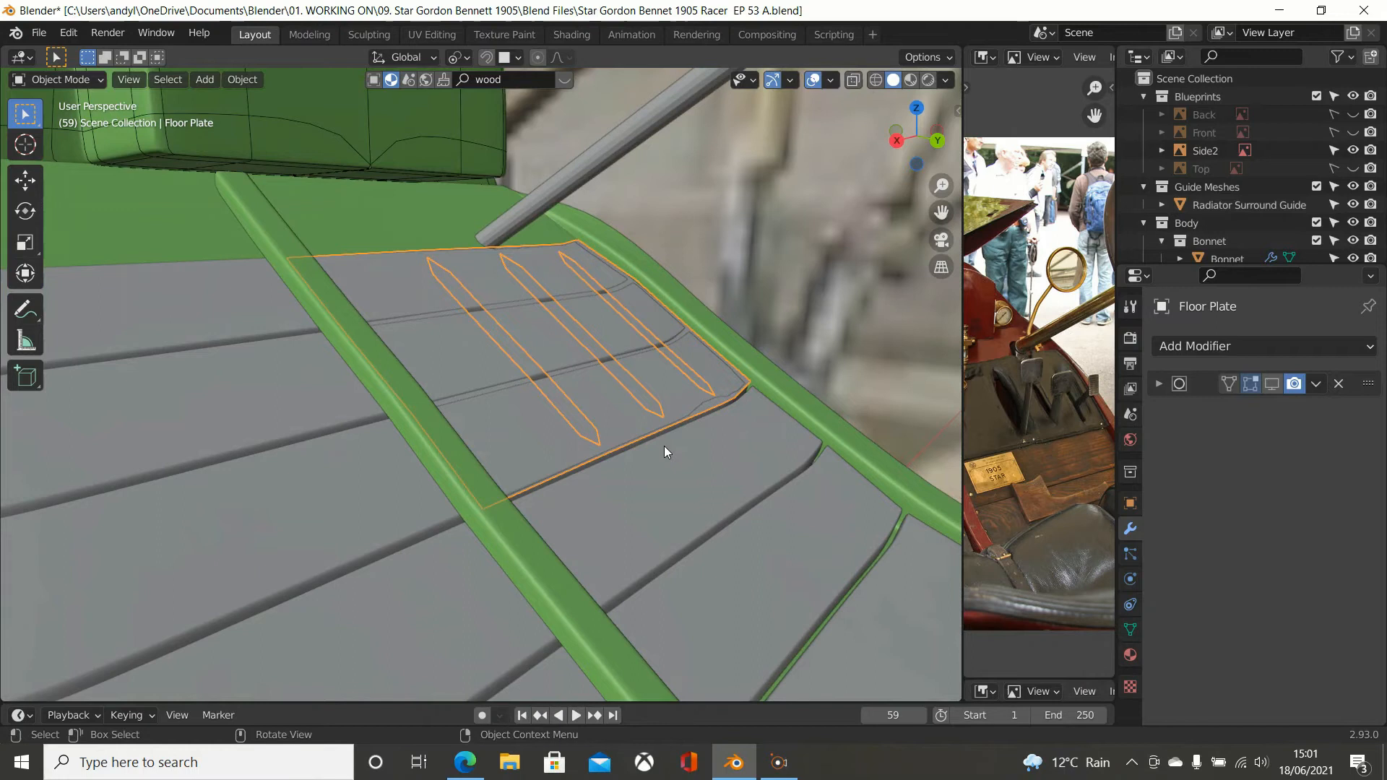
pyautogui.press('Tab')
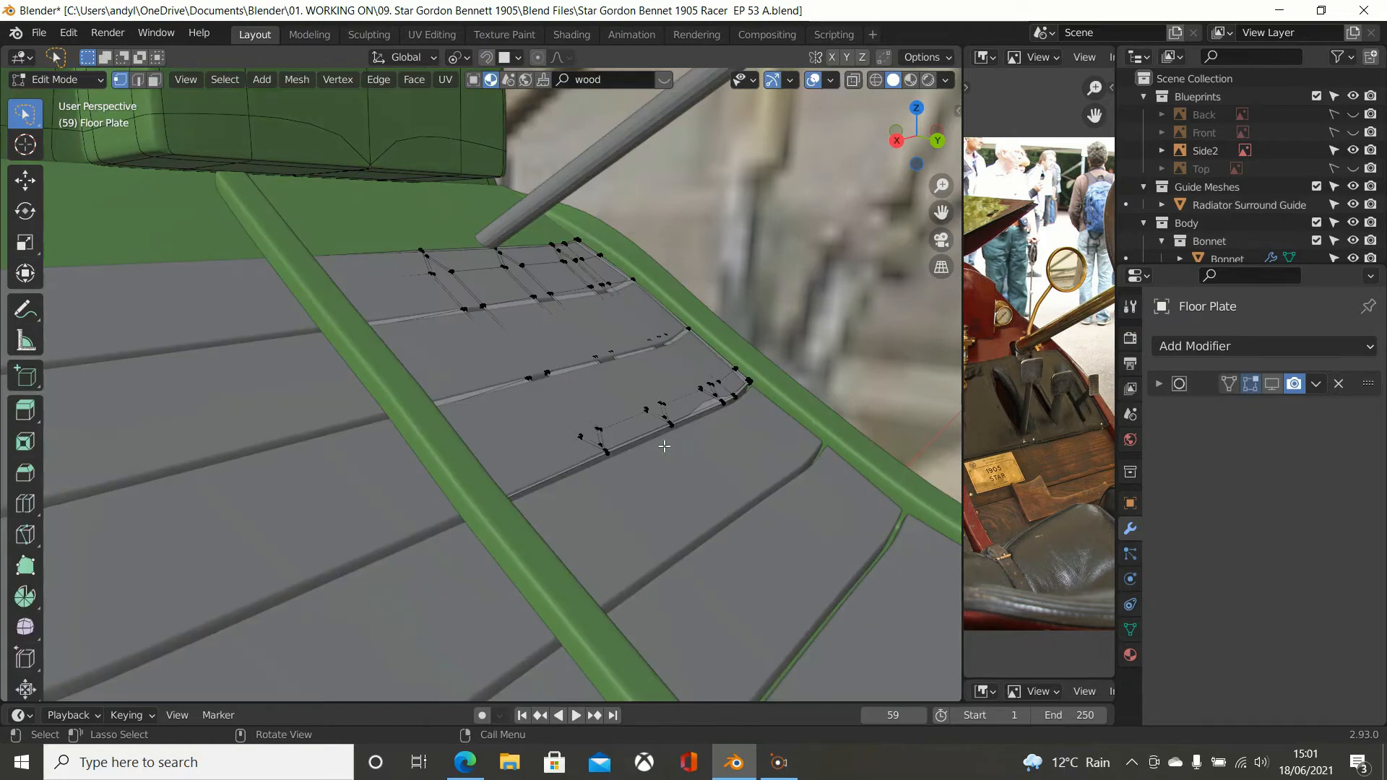
pyautogui.press('a')
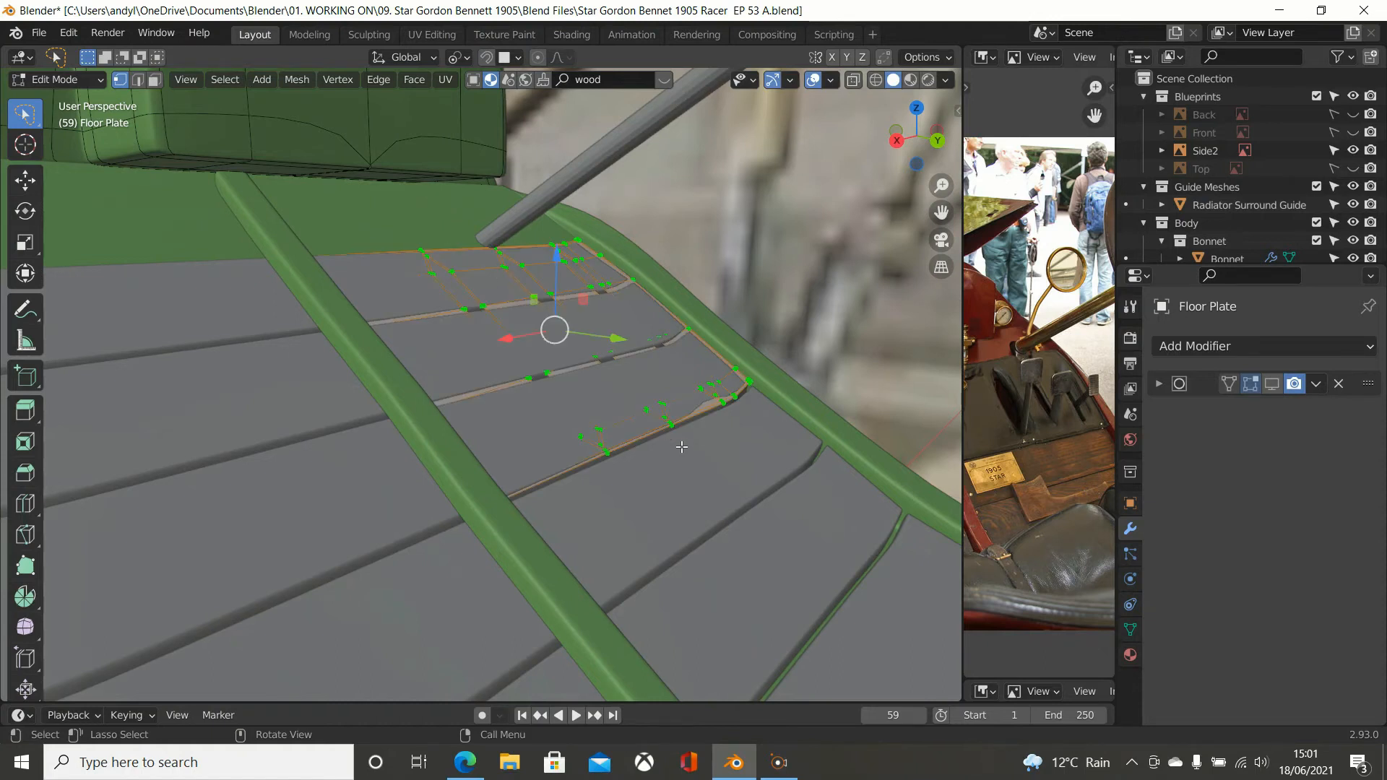
# Step: Set the transform orientation to Normal for the selected floor plate mesh
pyautogui.moveTo(695, 453); pyautogui.dragTo(711, 456, button='middle')
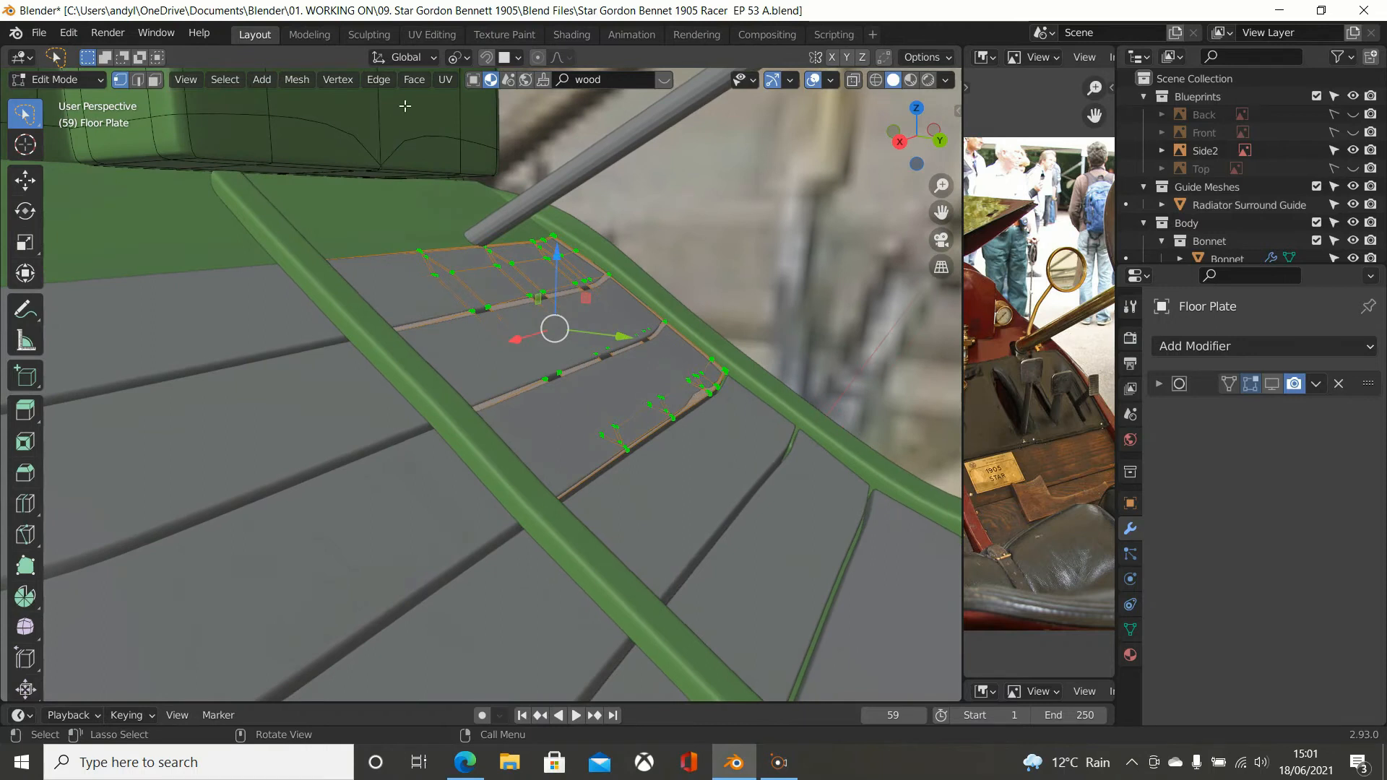
pyautogui.click(431, 55)
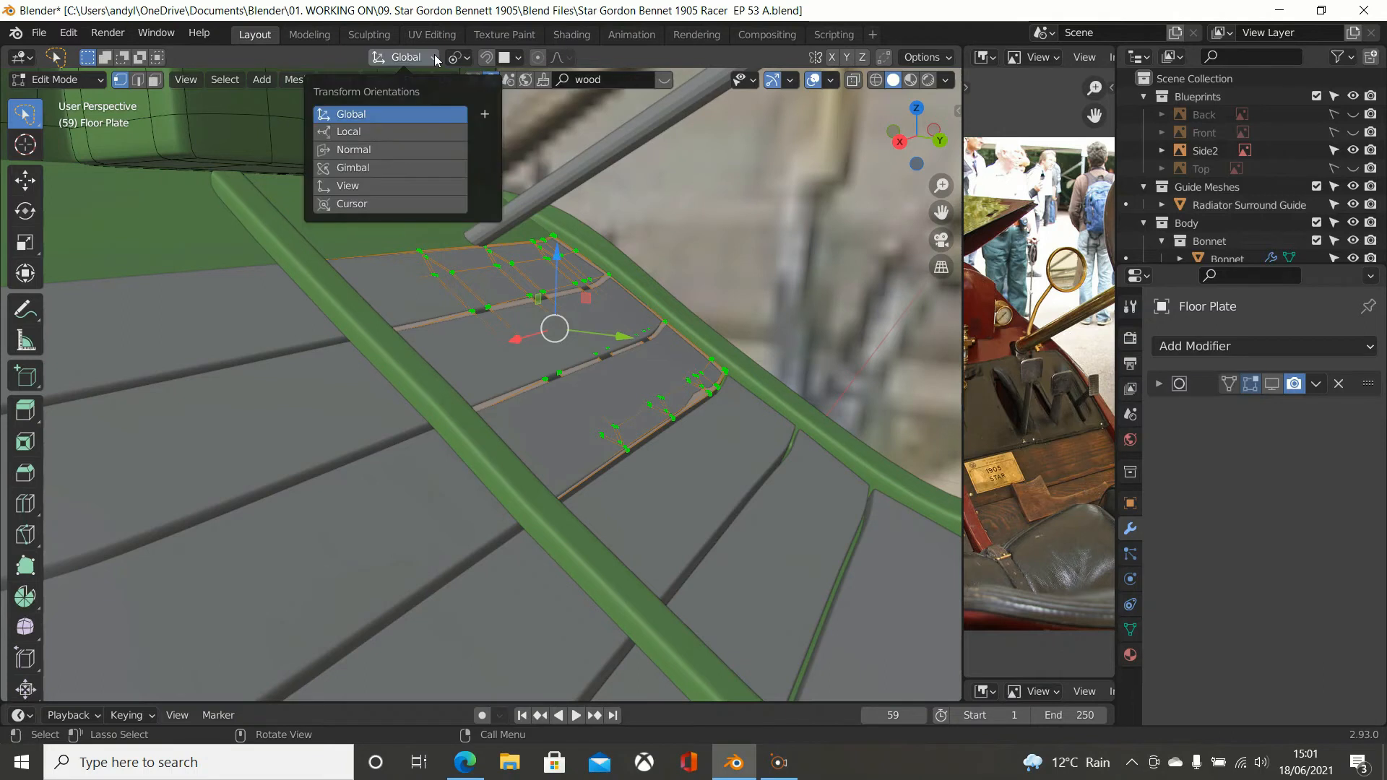
pyautogui.click(466, 61)
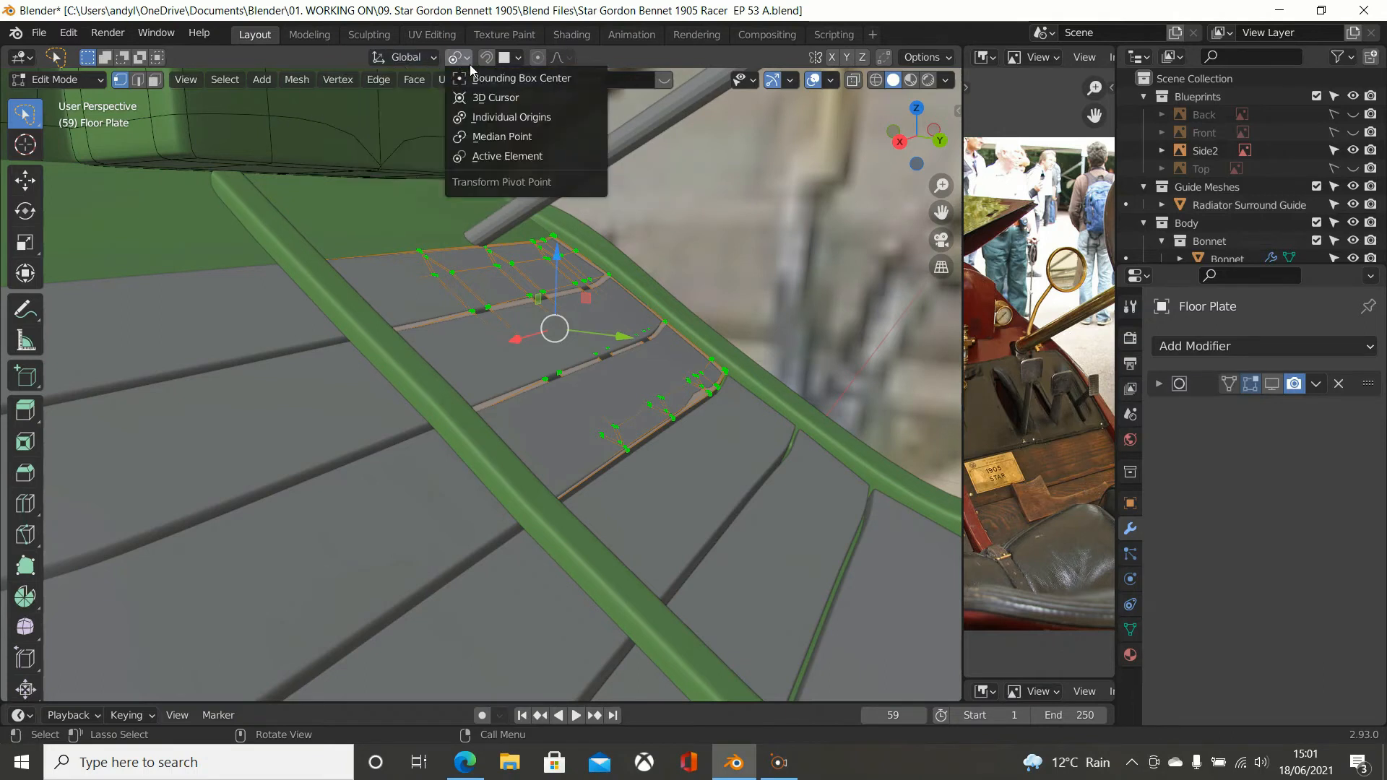
pyautogui.moveTo(417, 59)
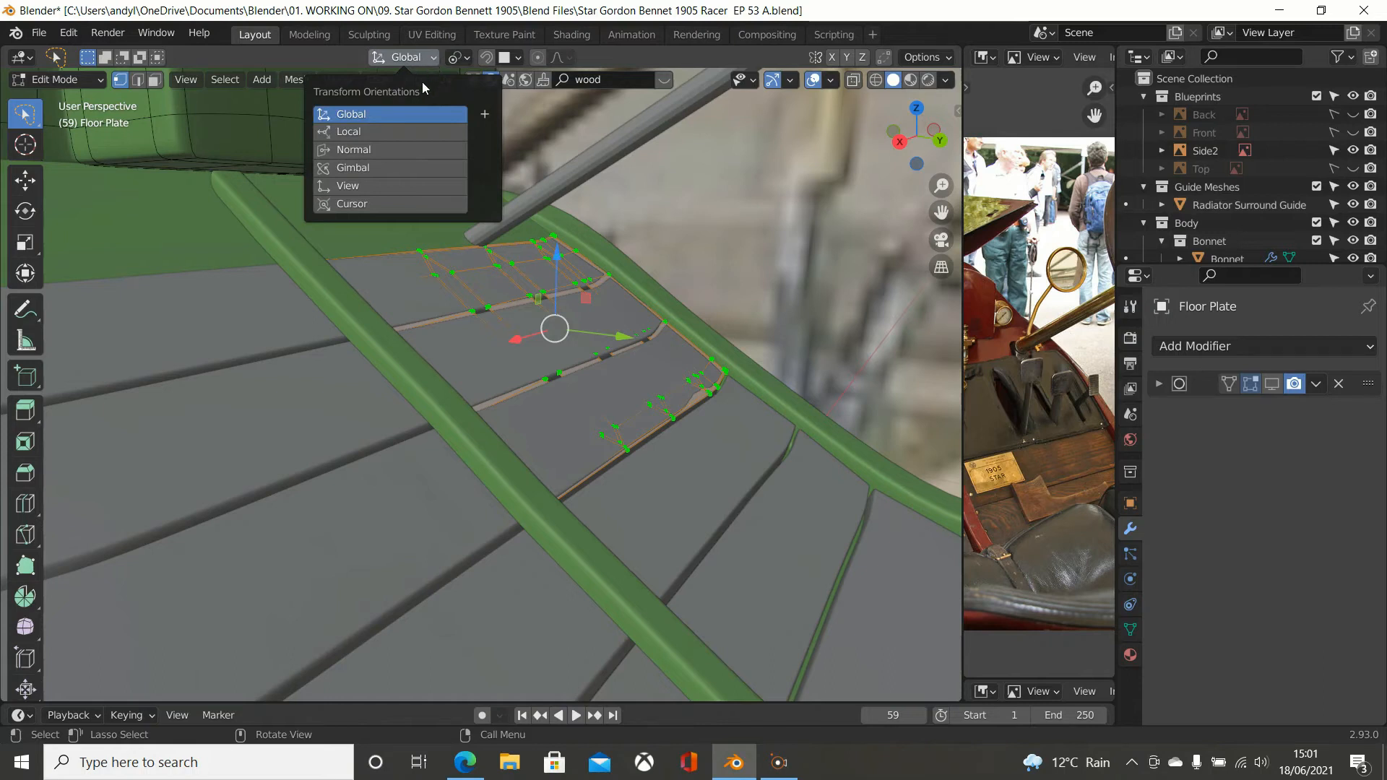
pyautogui.click(385, 149)
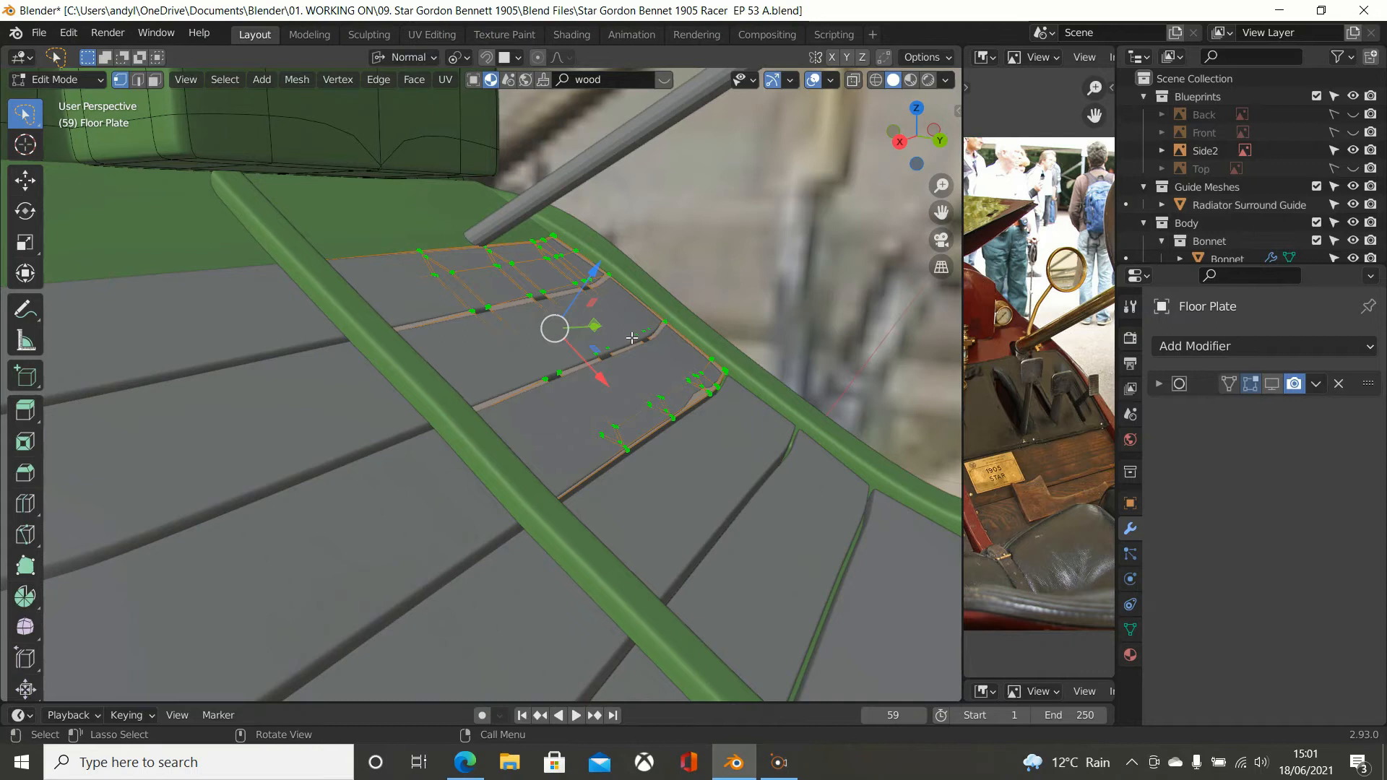
# Step: Extrude the whole floor plate mesh, raise the extrusion about 0.0066 m along its normal, and nudge it slightly higher
pyautogui.scroll(2, 632, 338)
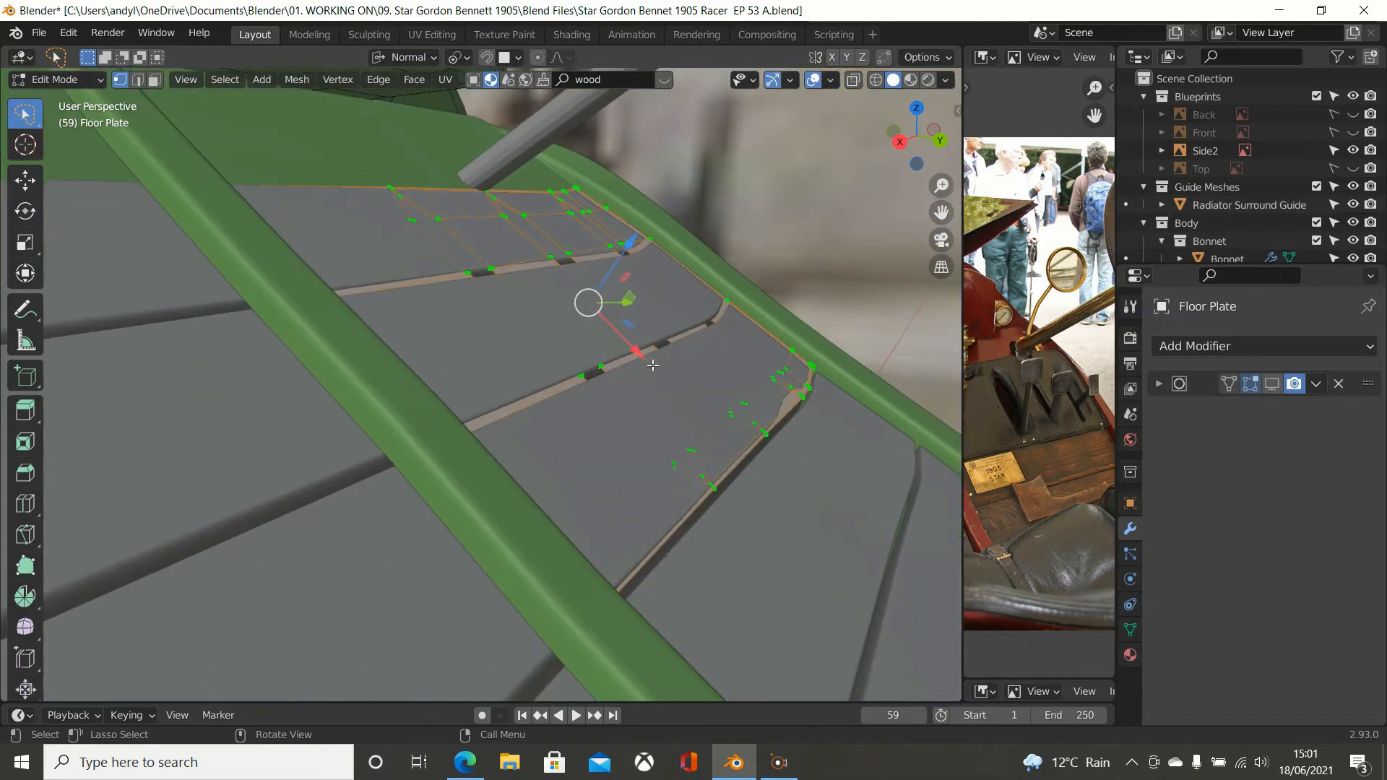
pyautogui.press('g')
pyautogui.press('z')
pyautogui.press('z')
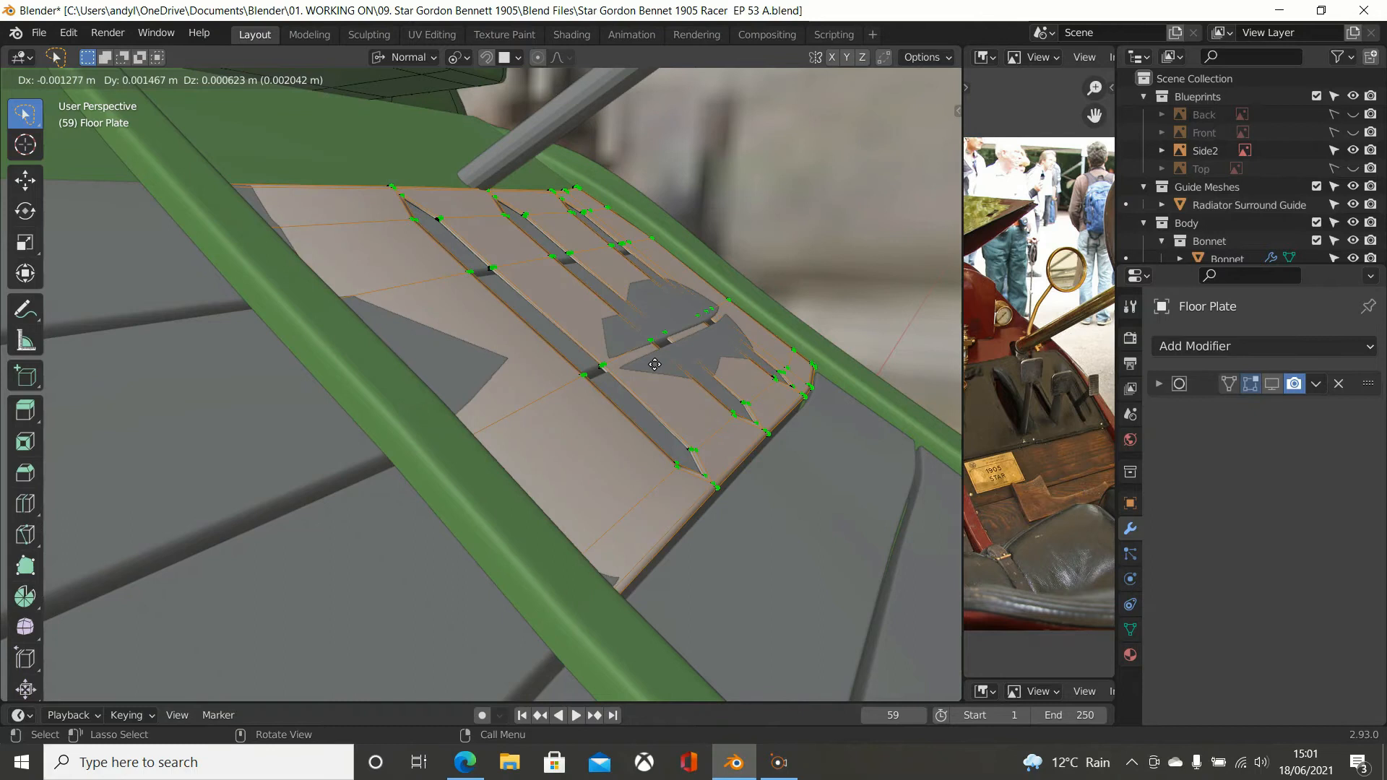
pyautogui.rightClick(655, 366)
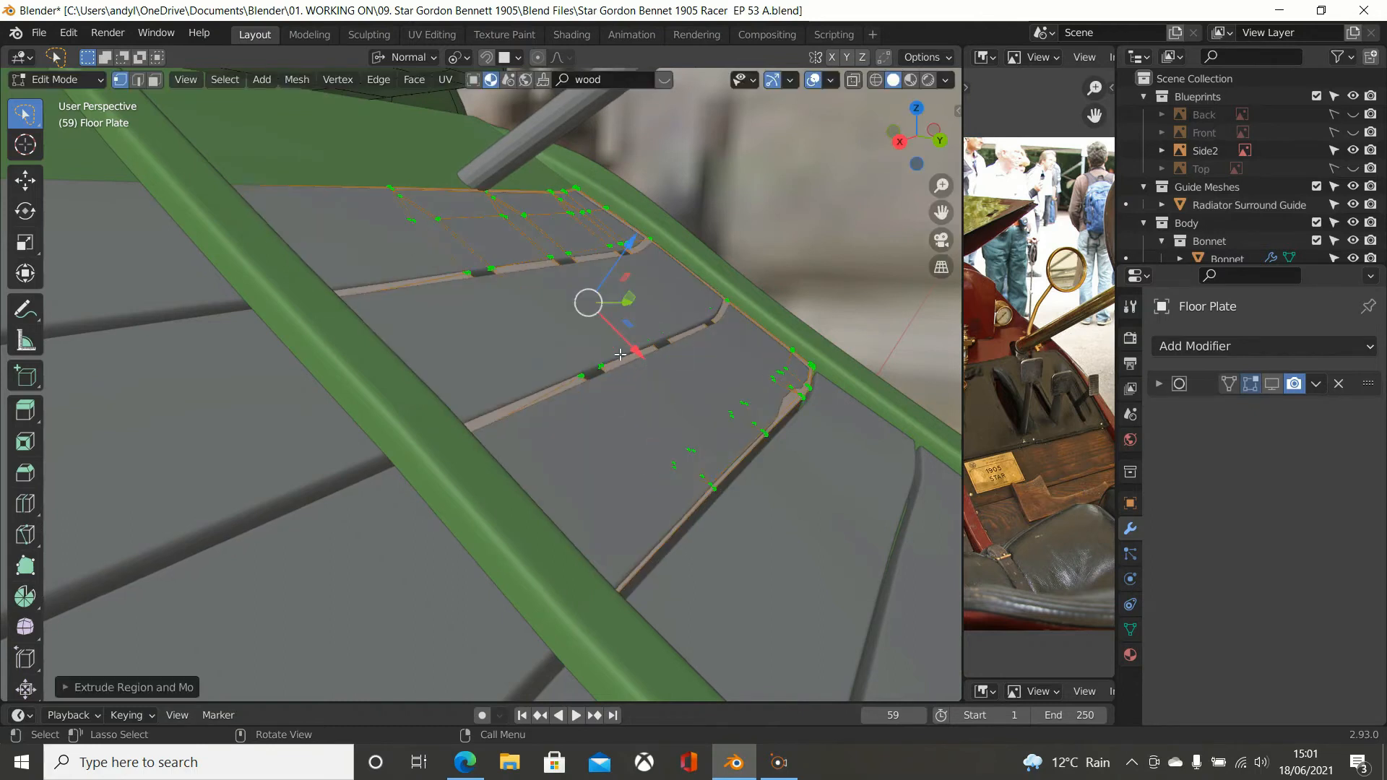
pyautogui.moveTo(607, 272); pyautogui.dragTo(614, 259)
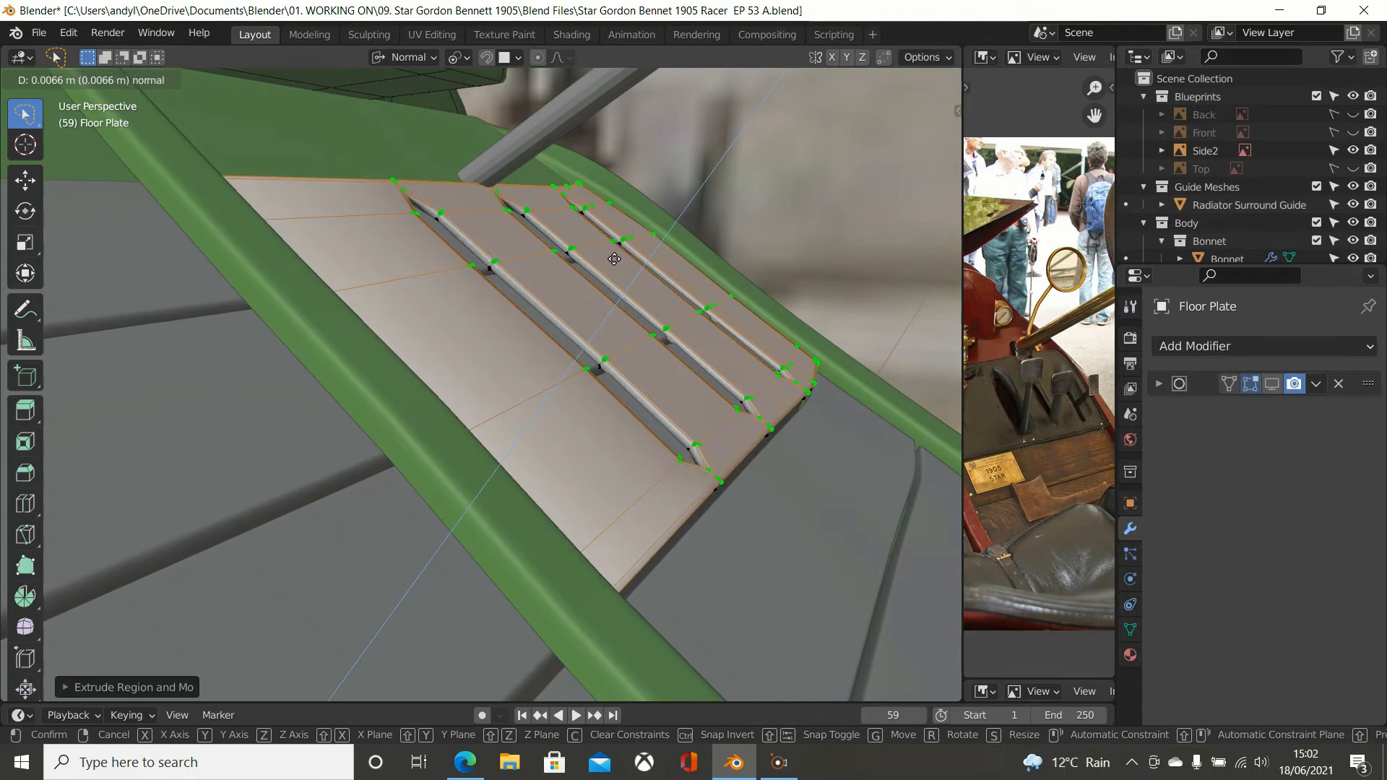
pyautogui.moveTo(615, 259); pyautogui.dragTo(616, 259)
pyautogui.moveTo(616, 259); pyautogui.dragTo(367, 401, button='middle')
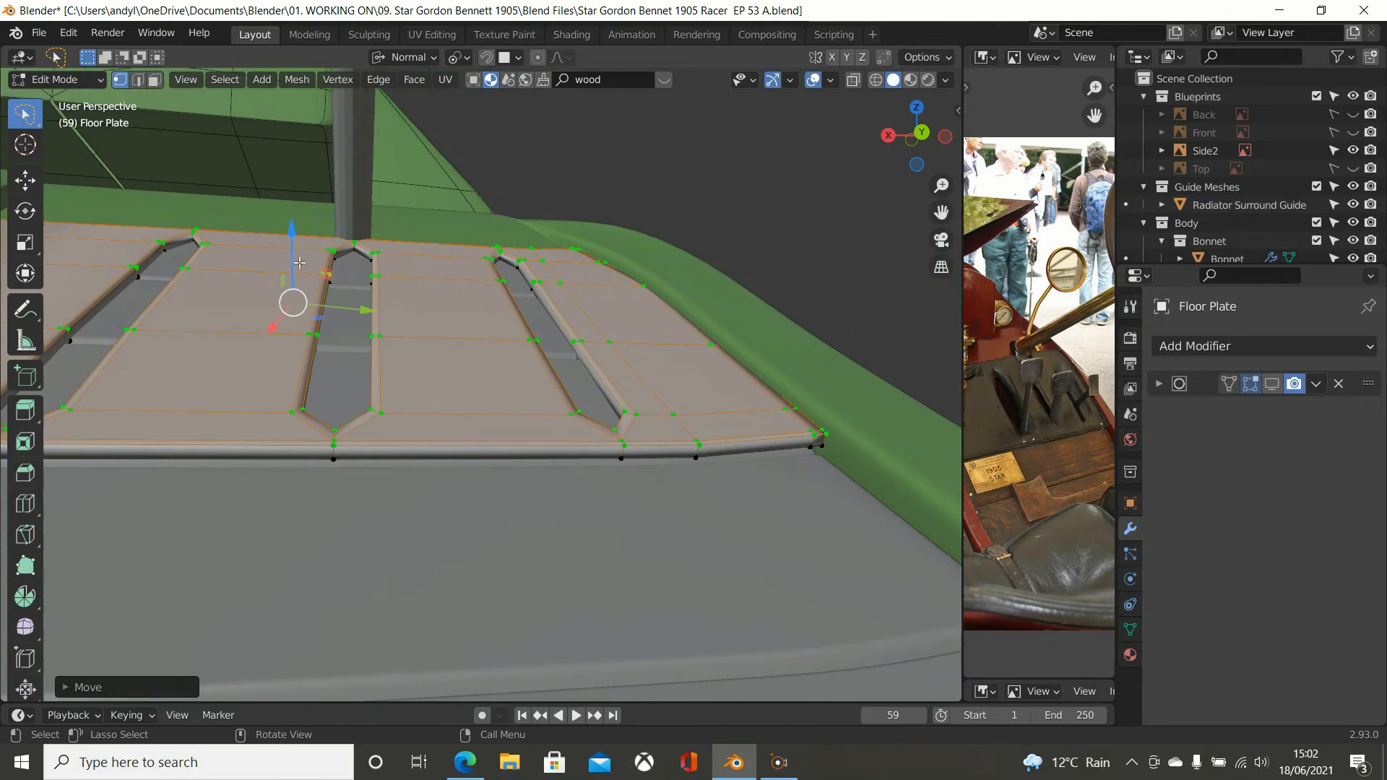
pyautogui.moveTo(291, 250); pyautogui.dragTo(296, 246)
# Step: Add two evenly spaced loop cuts around the floor plate's outer side walls
pyautogui.moveTo(296, 246); pyautogui.dragTo(373, 327, button='middle')
pyautogui.moveTo(461, 377); pyautogui.dragTo(470, 356, button='middle')
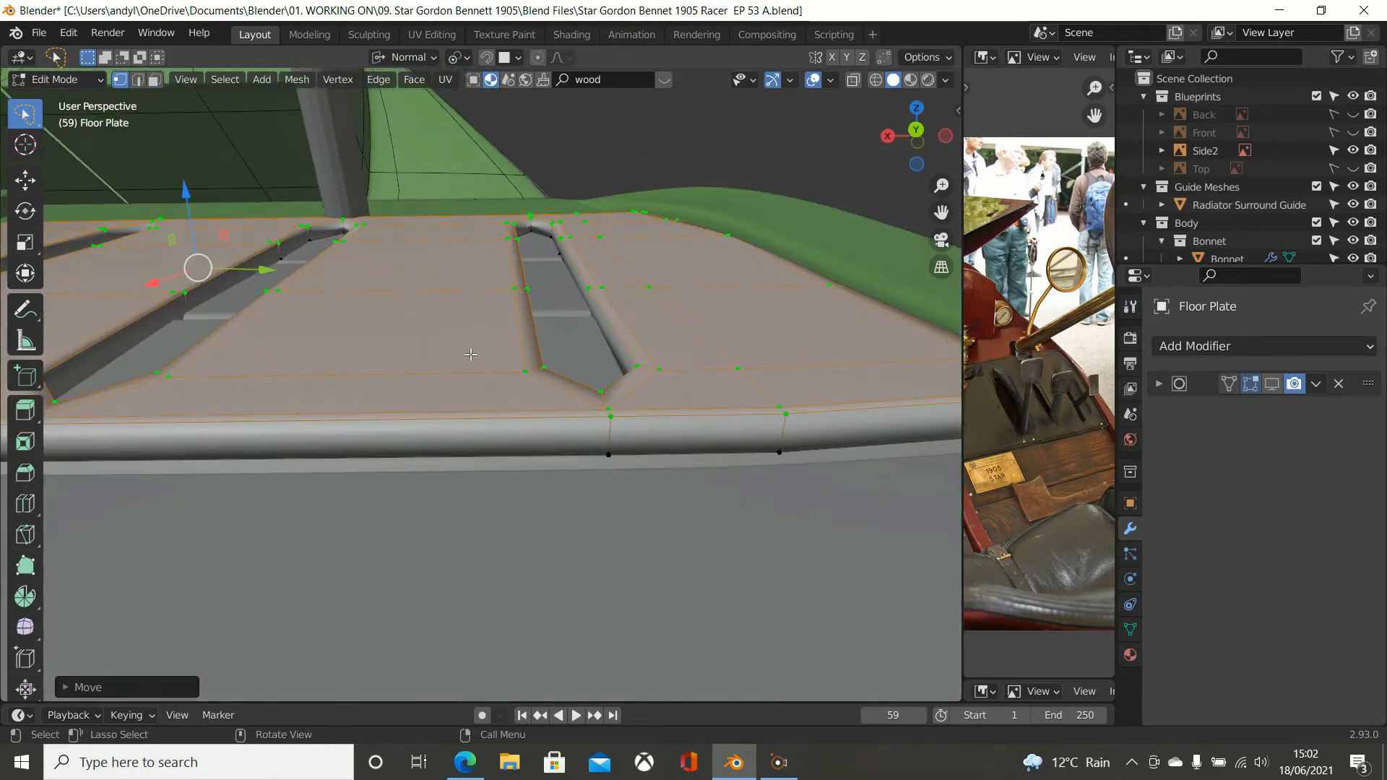
pyautogui.hotkey('ctrl', 'r')
pyautogui.scroll(1, 603, 439)
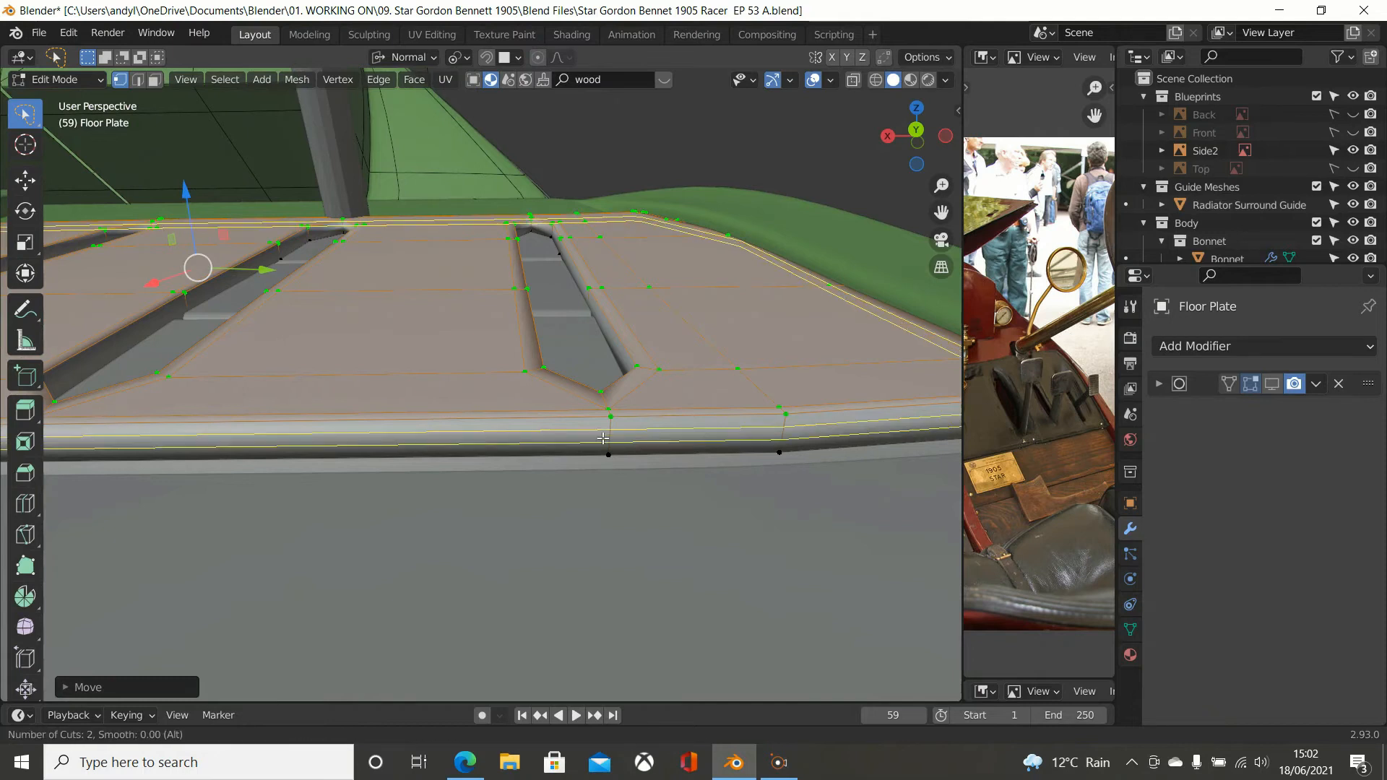
pyautogui.click(603, 438)
pyautogui.rightClick(603, 438)
# Step: Add a centred loop cut around the inner wall of the third slot, nearest the plate's outer edge
pyautogui.moveTo(586, 445); pyautogui.dragTo(546, 471, button='middle')
pyautogui.scroll(2, 466, 398)
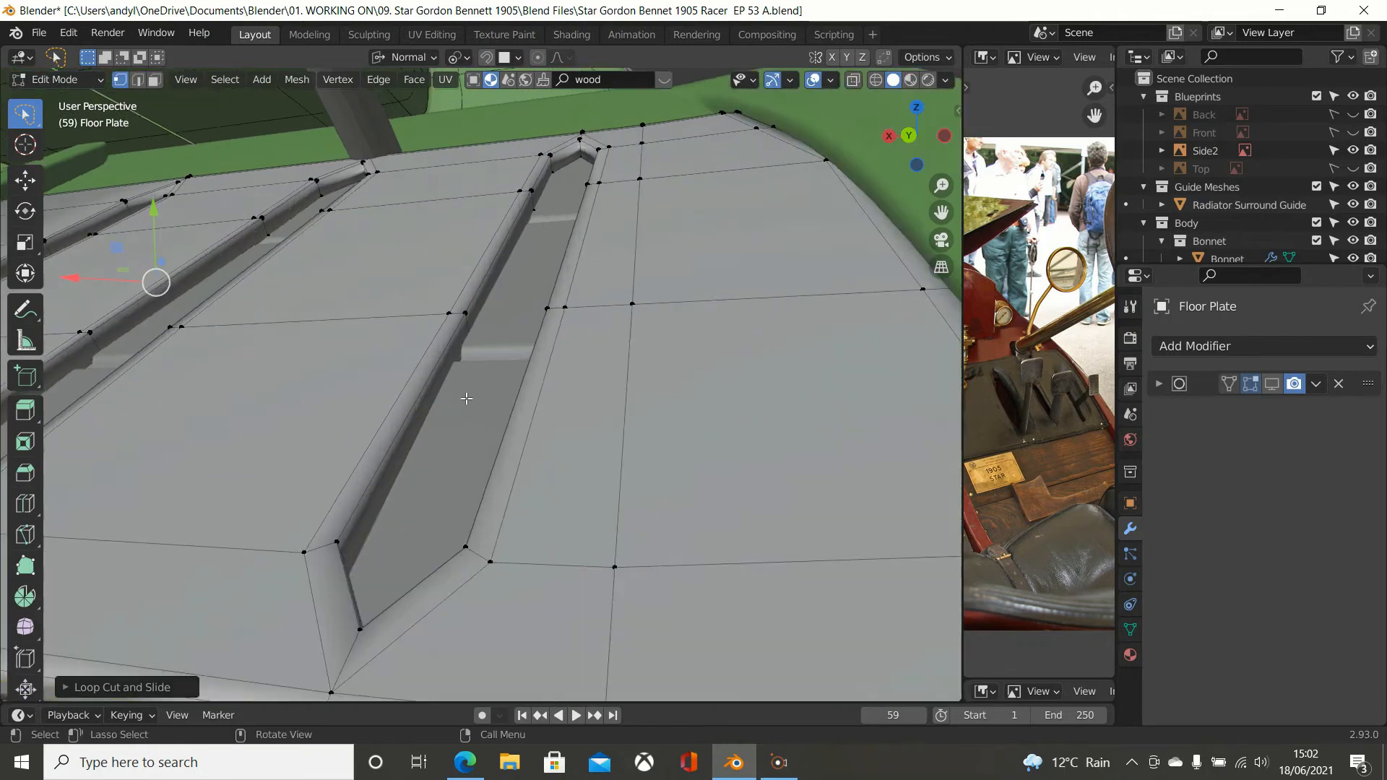
pyautogui.moveTo(466, 398); pyautogui.dragTo(440, 413, button='middle')
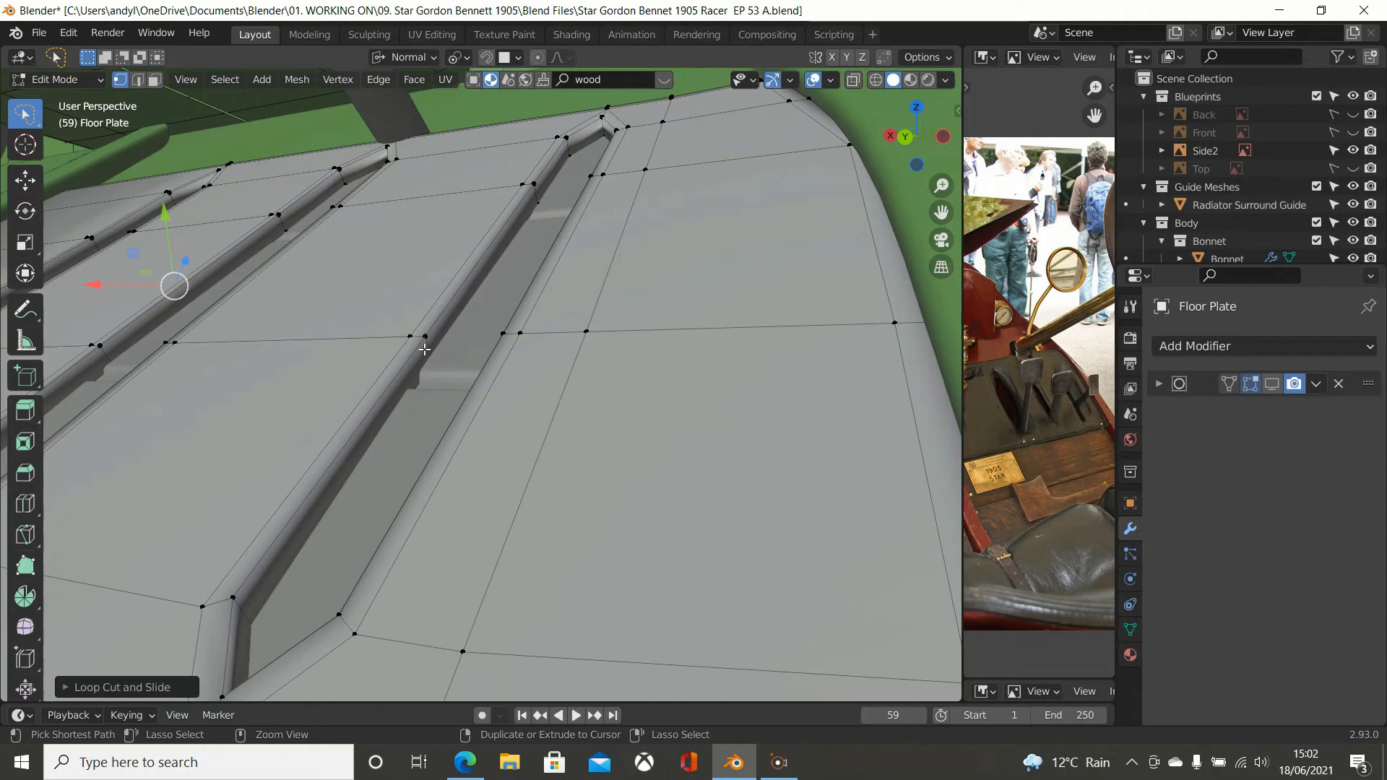
pyautogui.hotkey('ctrl', 'r')
pyautogui.click(432, 345)
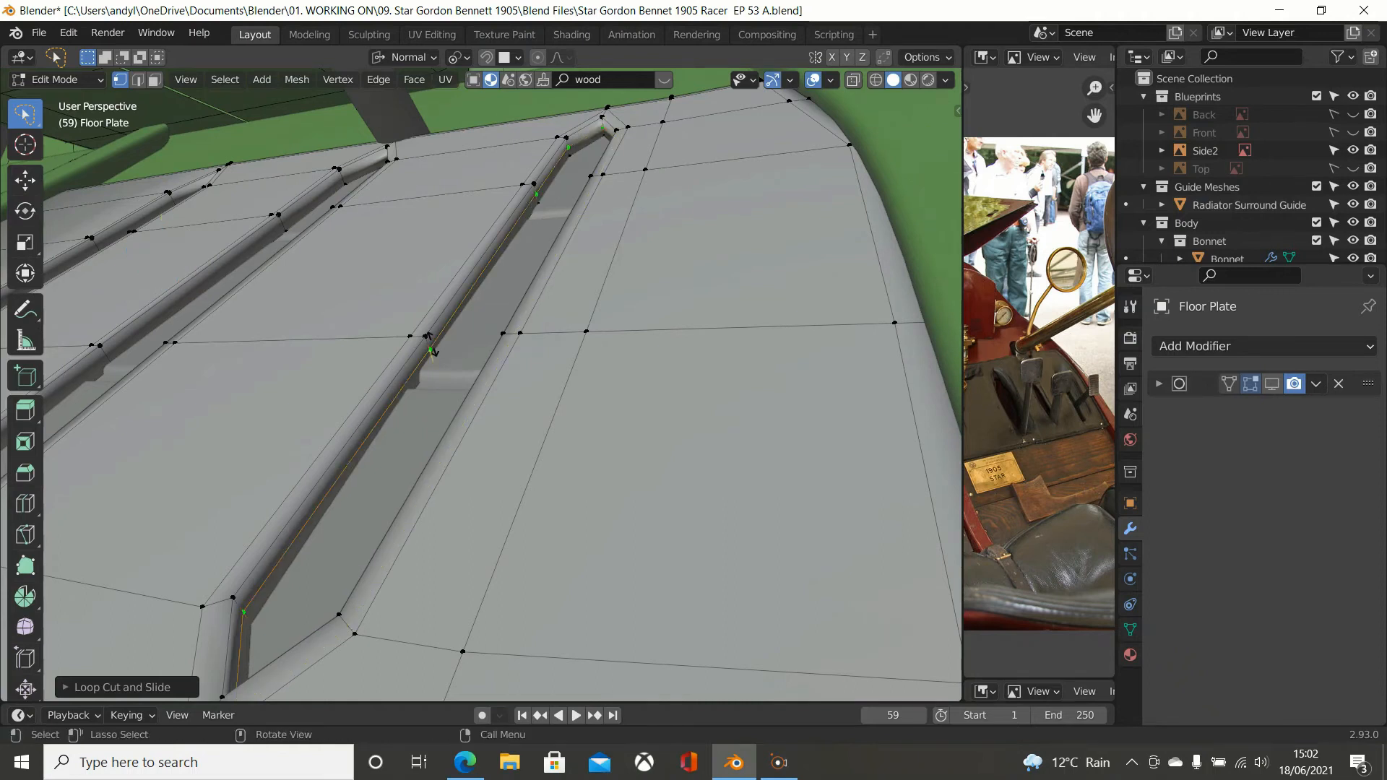
pyautogui.rightClick(432, 344)
# Step: Add a loop cut around the inner wall of the middle slot
pyautogui.moveTo(314, 345); pyautogui.dragTo(241, 386, button='middle')
pyautogui.hotkey('ctrl', 'r')
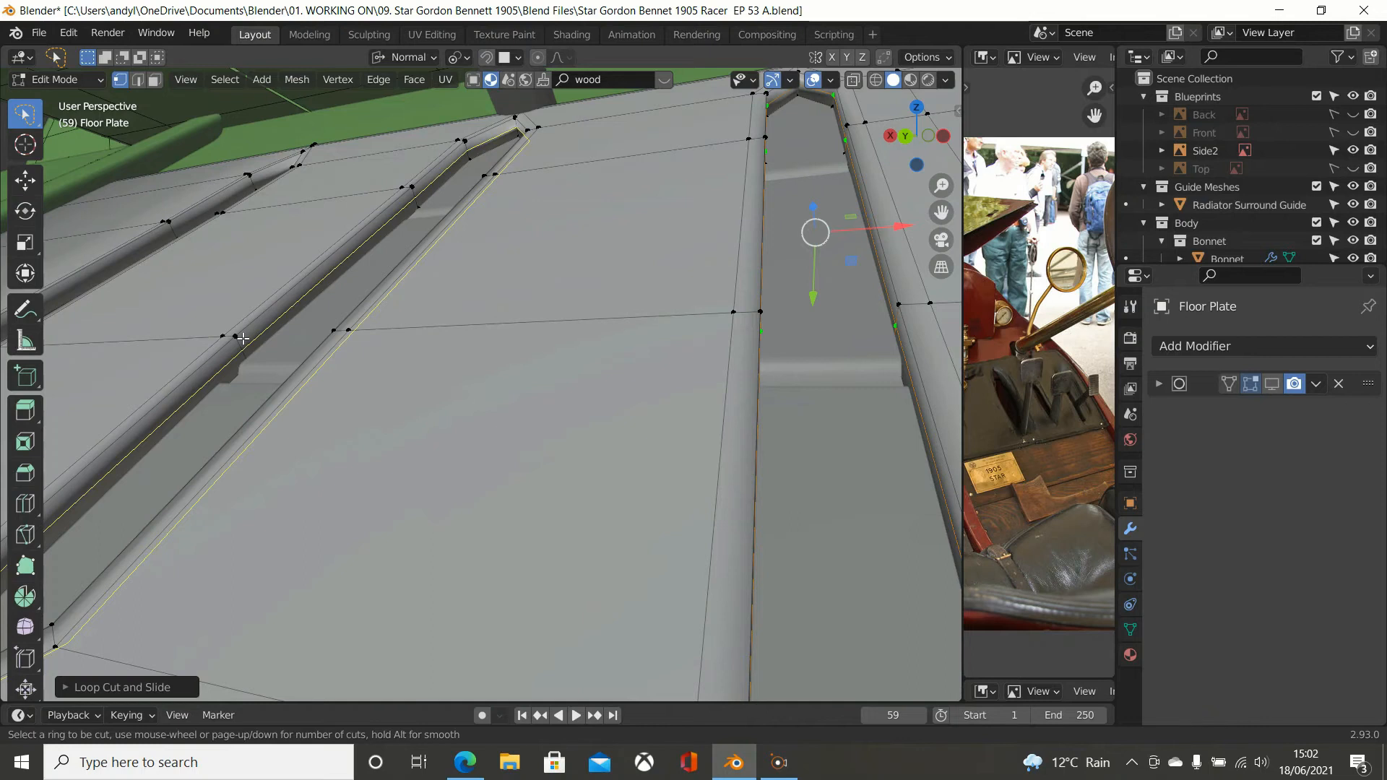
pyautogui.click(243, 338)
pyautogui.click(243, 338)
# Step: Add a loop cut around the inner wall of the first slot, farthest from the plate's outer edge
pyautogui.keyDown('shift'); pyautogui.moveTo(269, 359); pyautogui.dragTo(536, 426, button='middle'); pyautogui.keyUp('shift')
pyautogui.scroll(1, 333, 294)
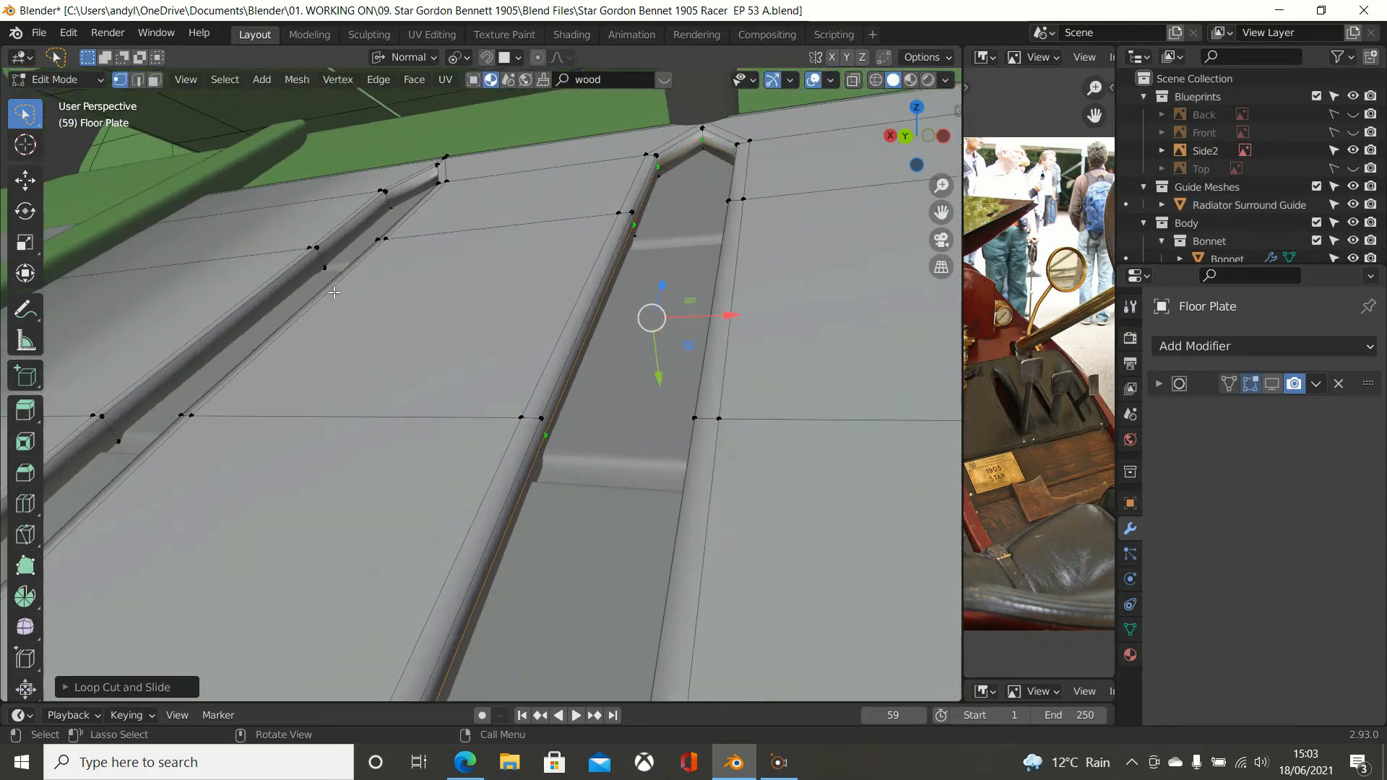
pyautogui.hotkey('ctrl', 'r')
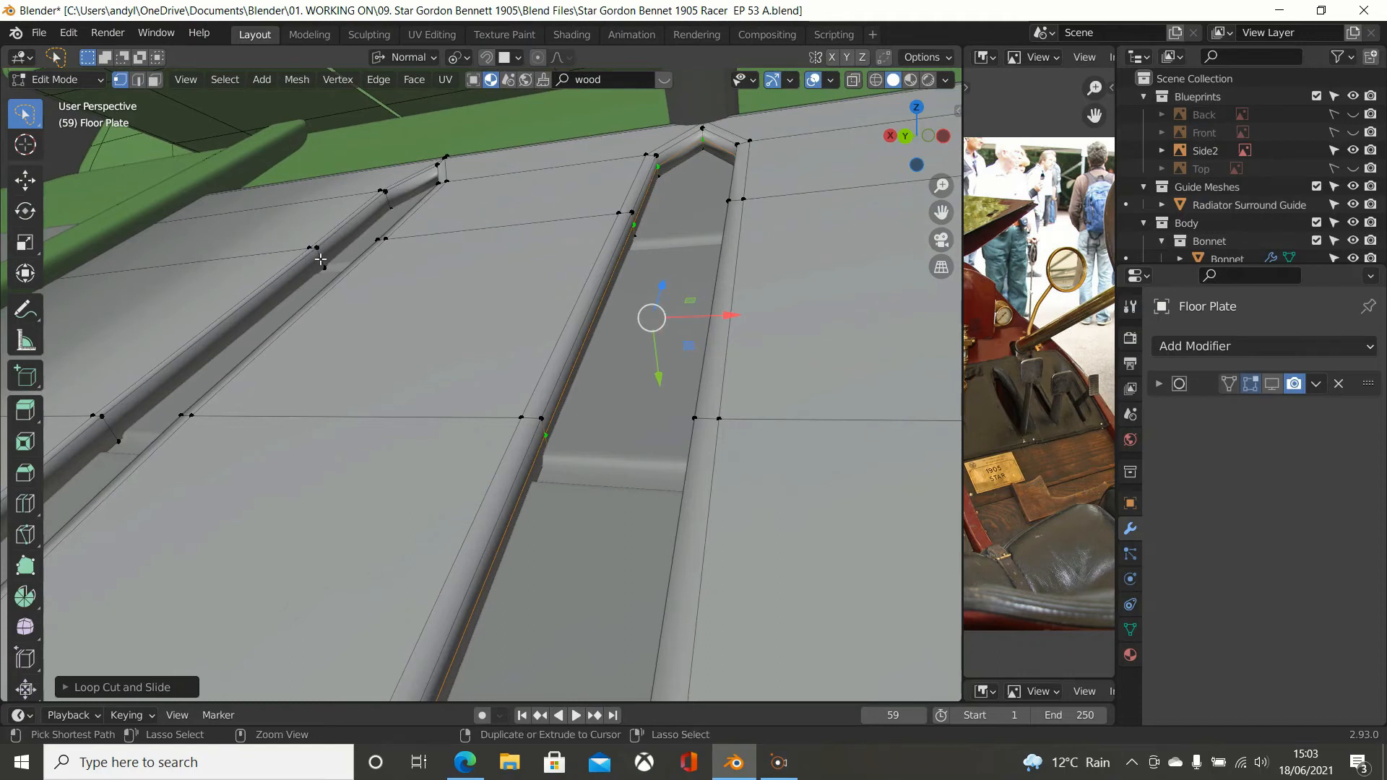
pyautogui.click(320, 260)
pyautogui.click(320, 259)
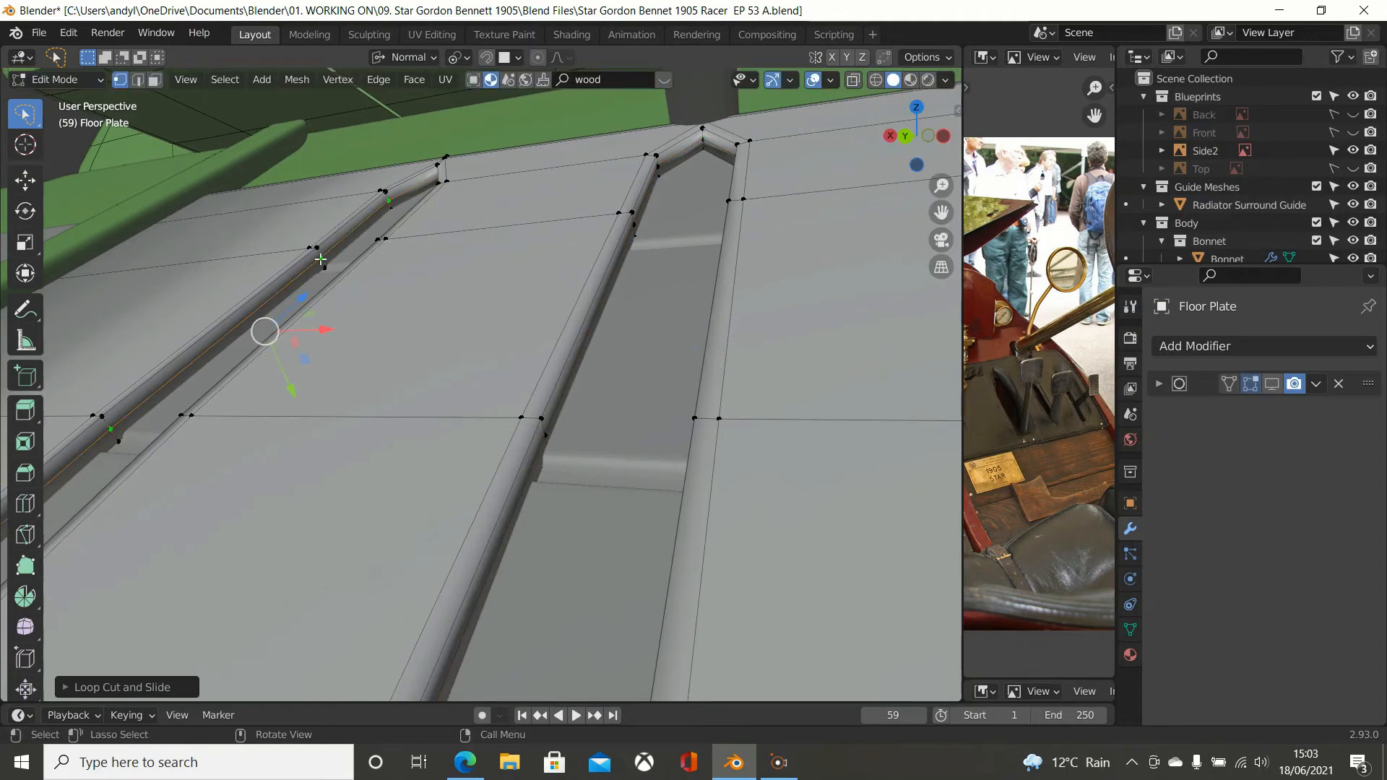
# Step: Show the floor plate's smoothing modifier in the viewport, leave Edit Mode and check the rounded slots
pyautogui.scroll(-2, 439, 321)
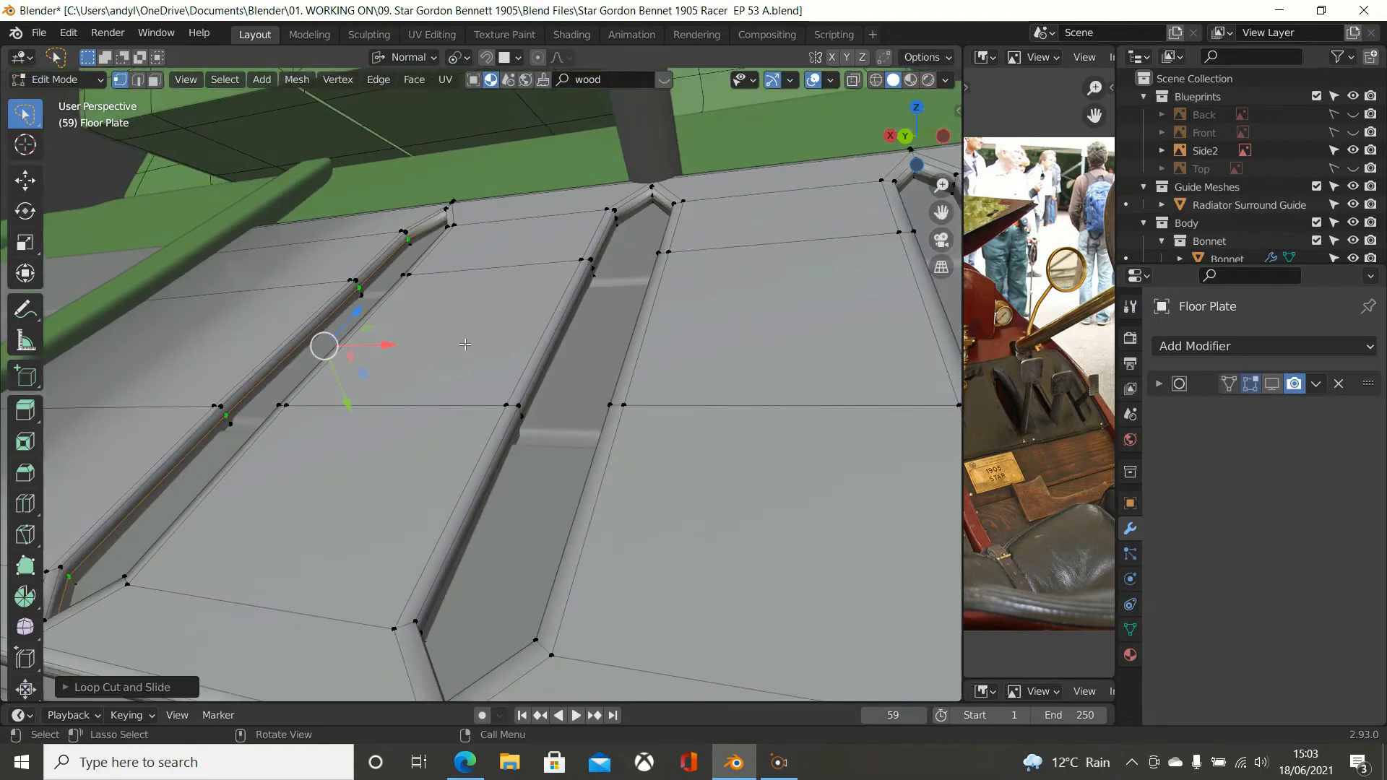
pyautogui.click(1272, 383)
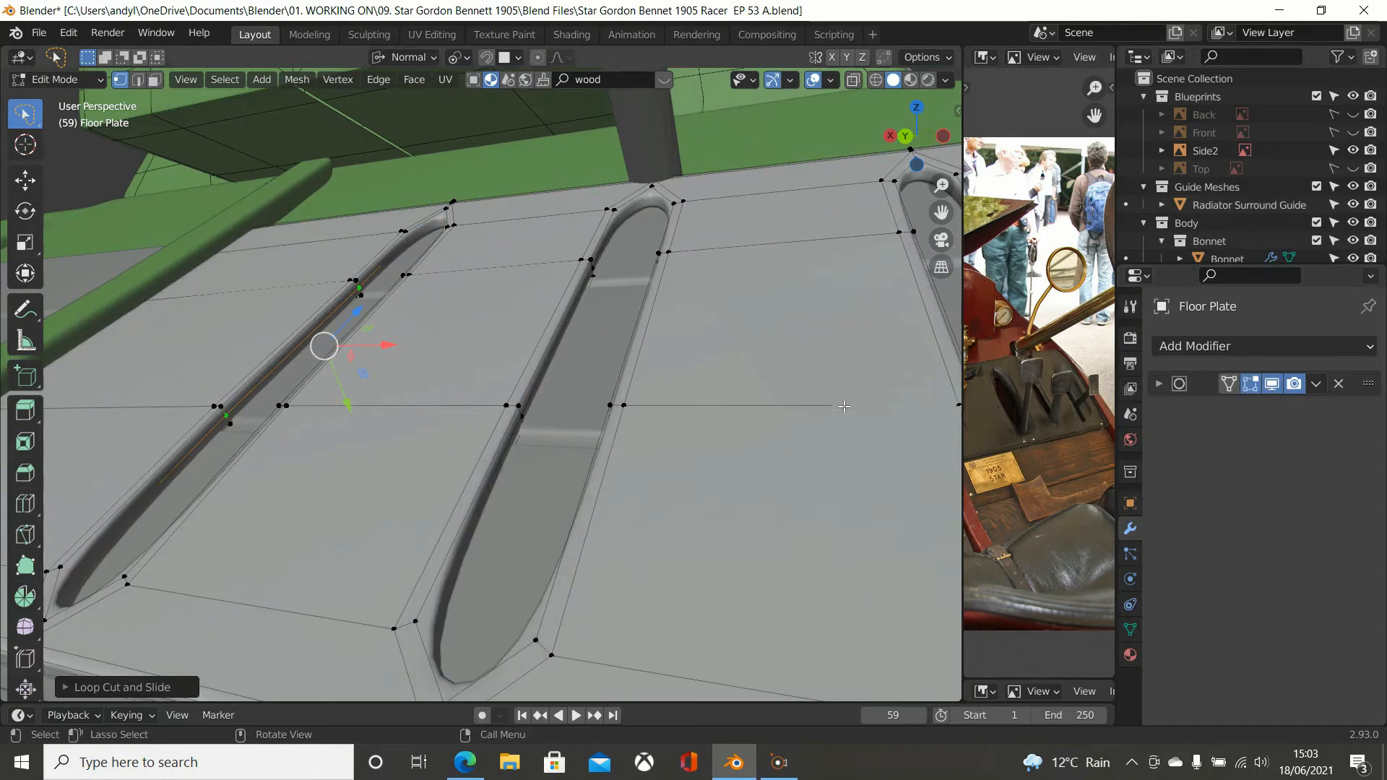
pyautogui.moveTo(813, 425); pyautogui.dragTo(830, 475, button='middle')
pyautogui.press('Tab')
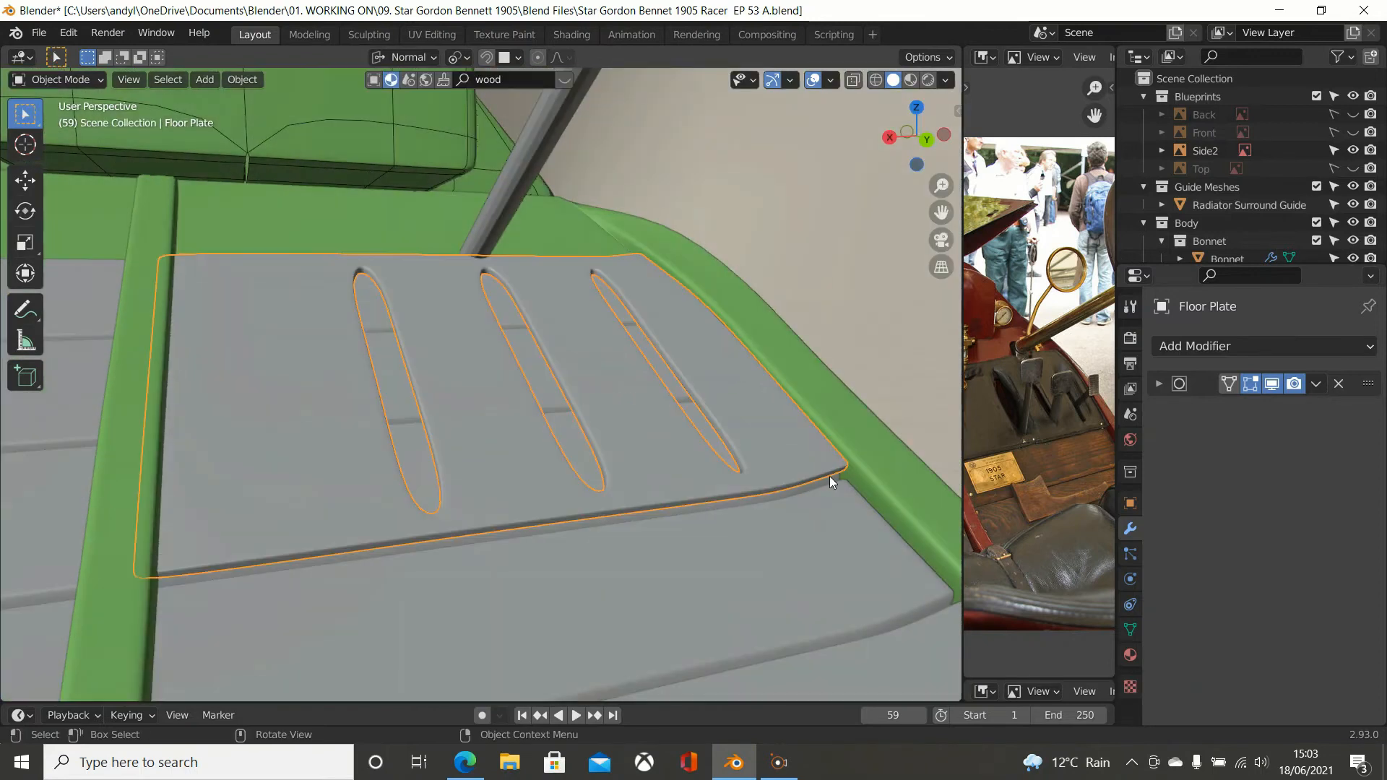
pyautogui.moveTo(740, 491); pyautogui.dragTo(628, 499, button='middle')
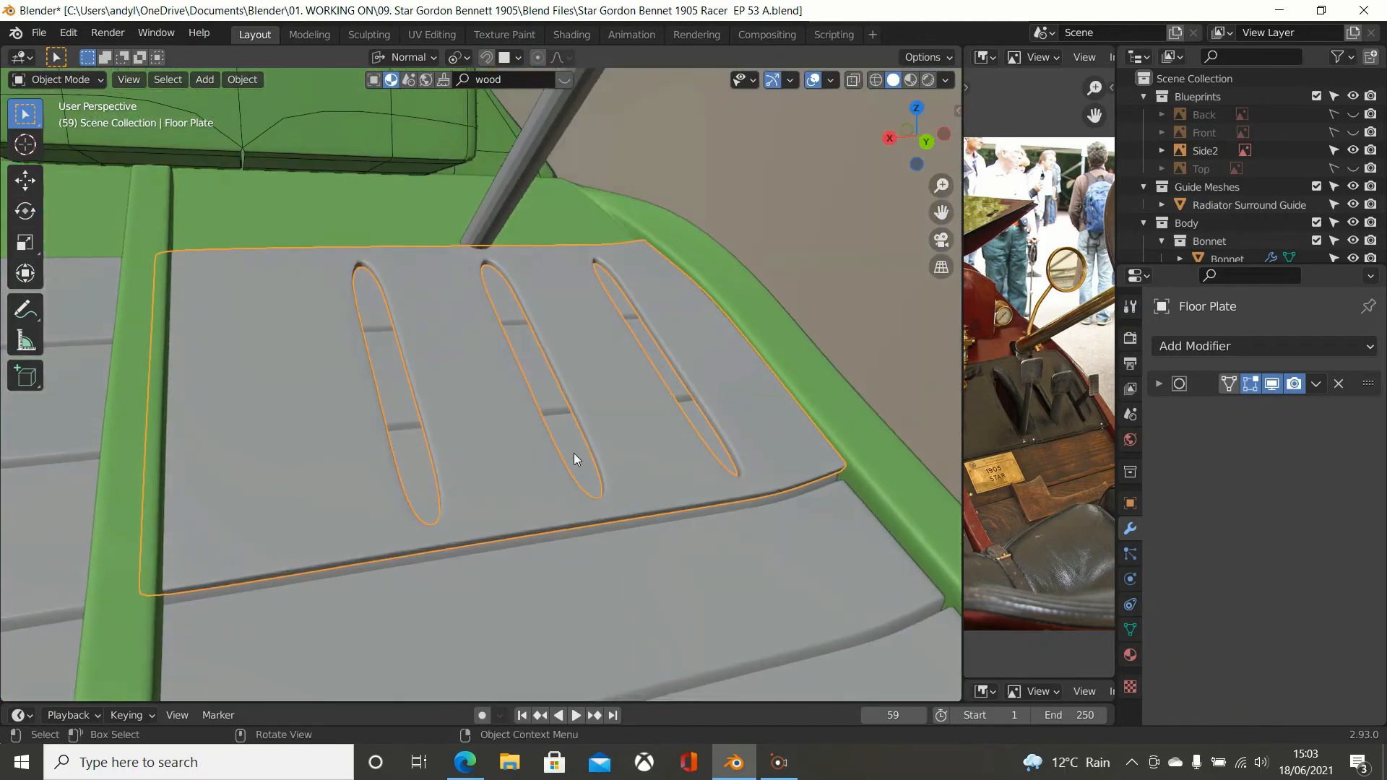
pyautogui.moveTo(508, 417); pyautogui.dragTo(413, 417, button='middle')
pyautogui.scroll(-3, 326, 412)
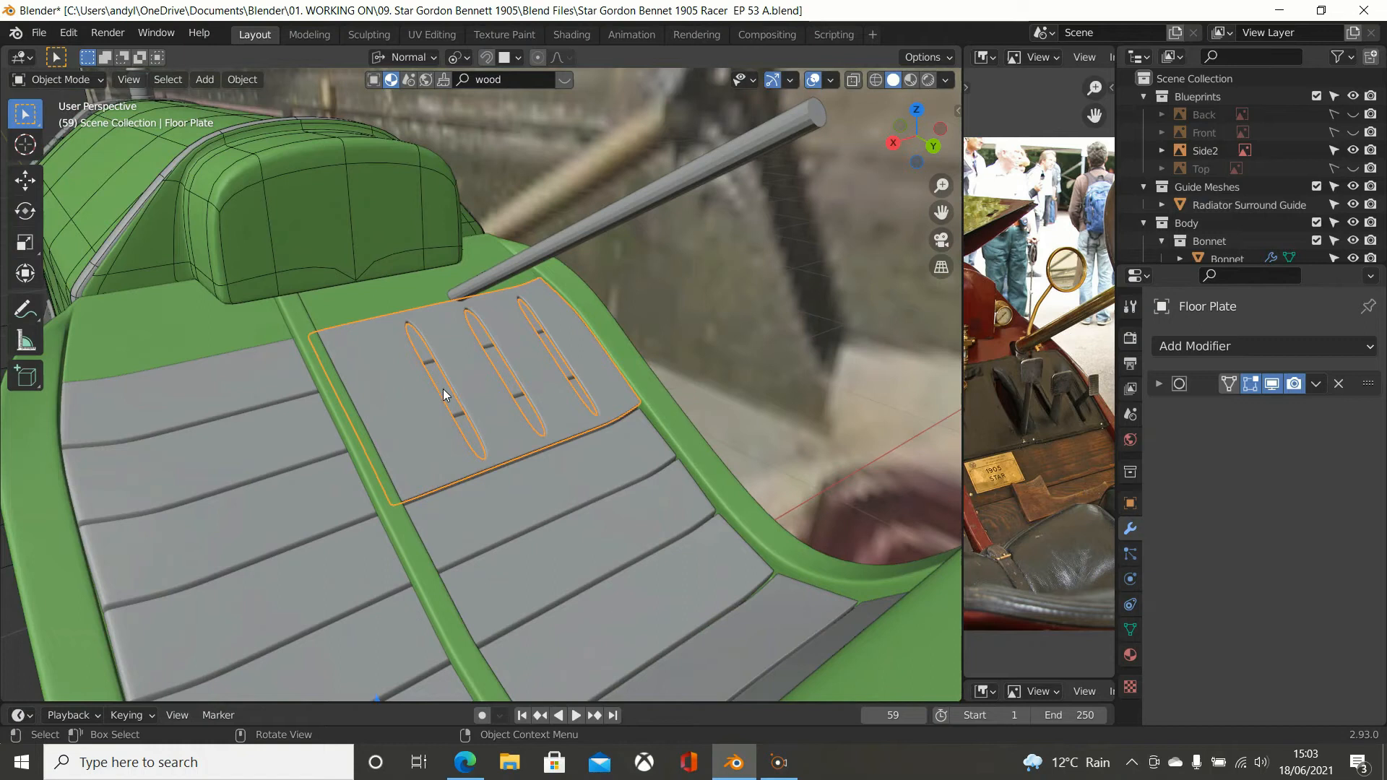
pyautogui.click(509, 526)
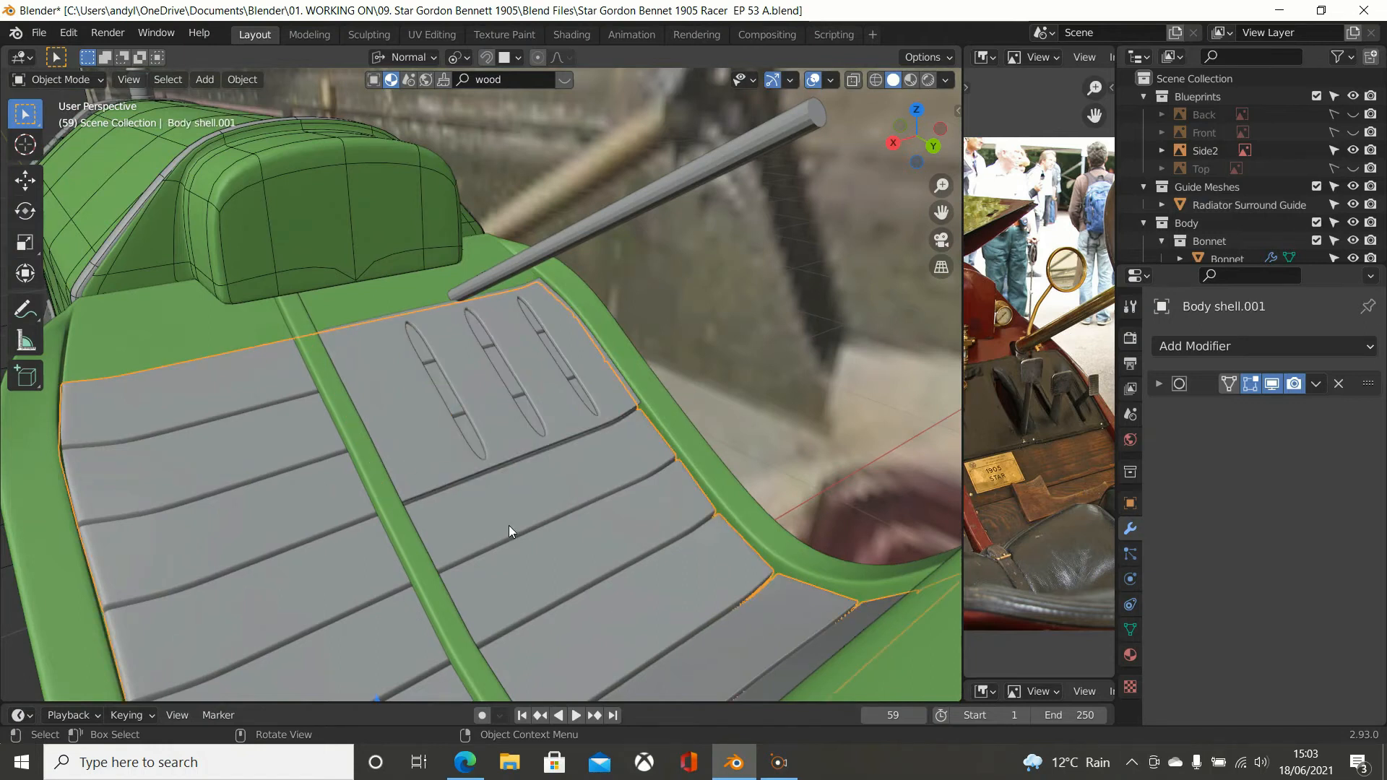
pyautogui.press('Tab')
pyautogui.press('Tab')
pyautogui.moveTo(508, 526); pyautogui.dragTo(488, 509, button='middle')
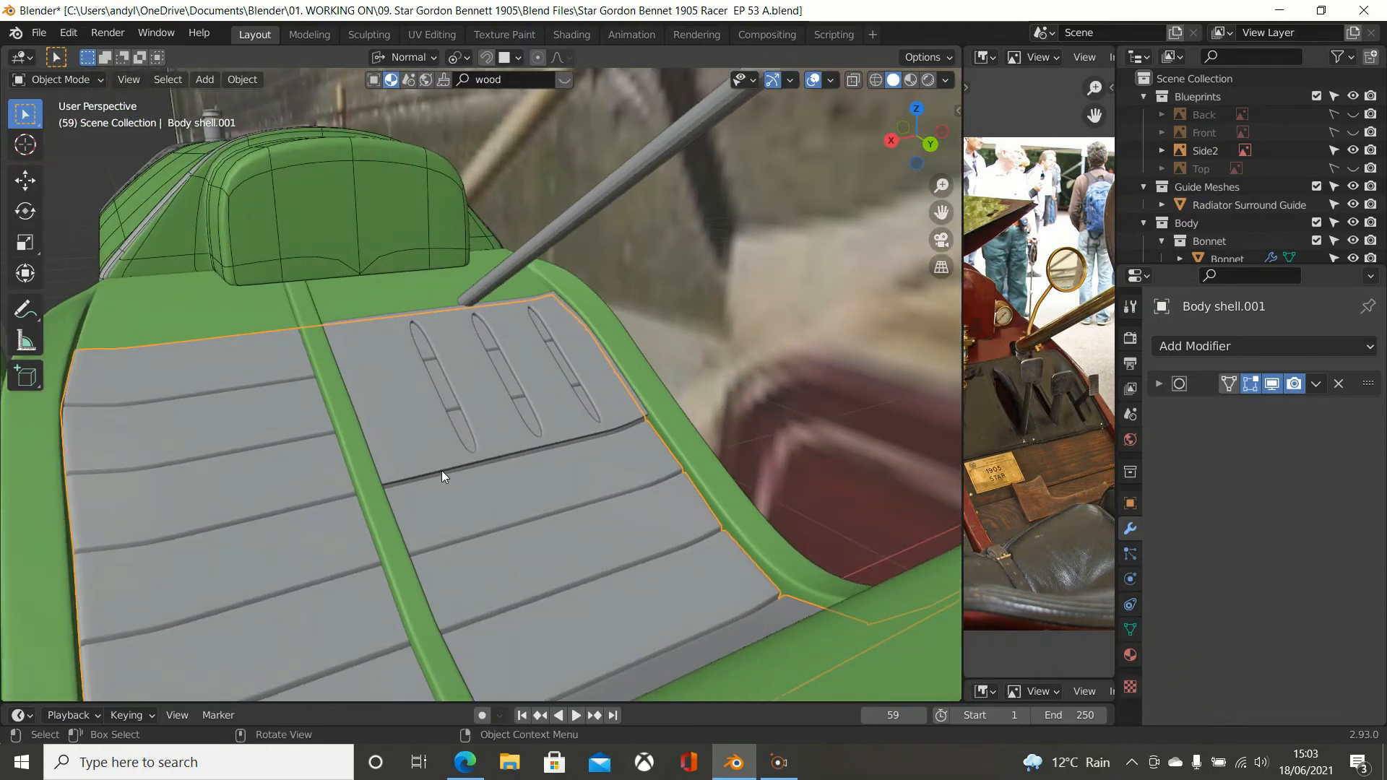
pyautogui.moveTo(442, 476); pyautogui.dragTo(491, 461, button='middle')
# Step: Review the scene's existing materials as options for the slotted floor plate, without assigning one
pyautogui.click(454, 434)
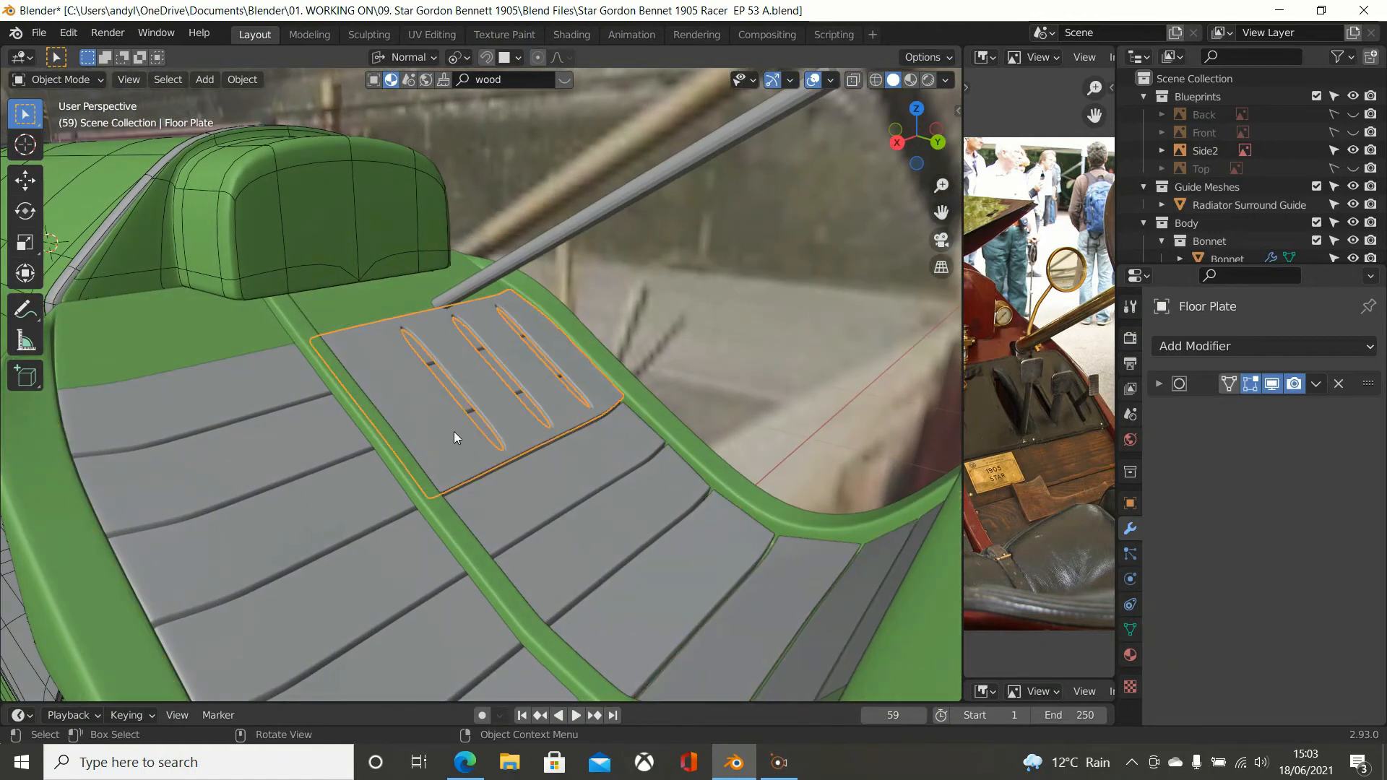
pyautogui.click(1131, 656)
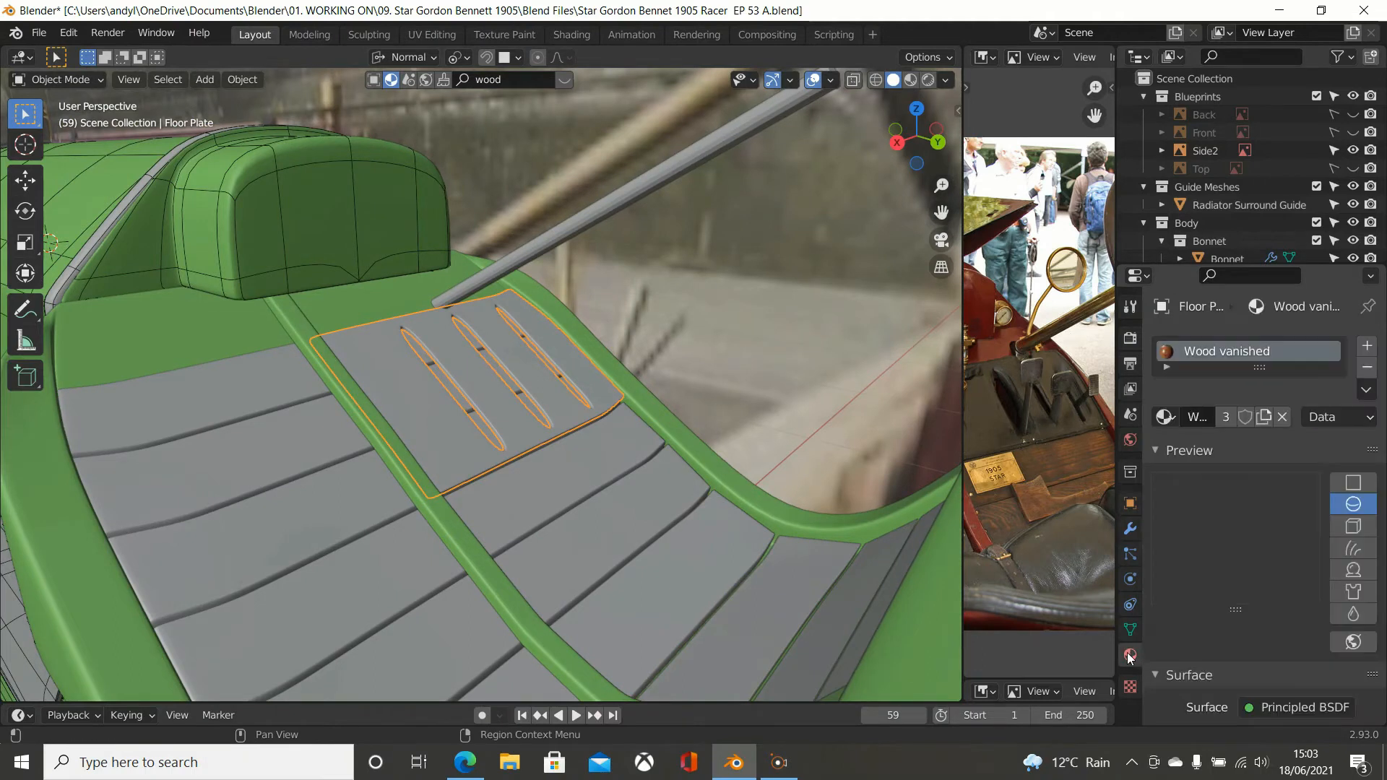
pyautogui.click(1166, 418)
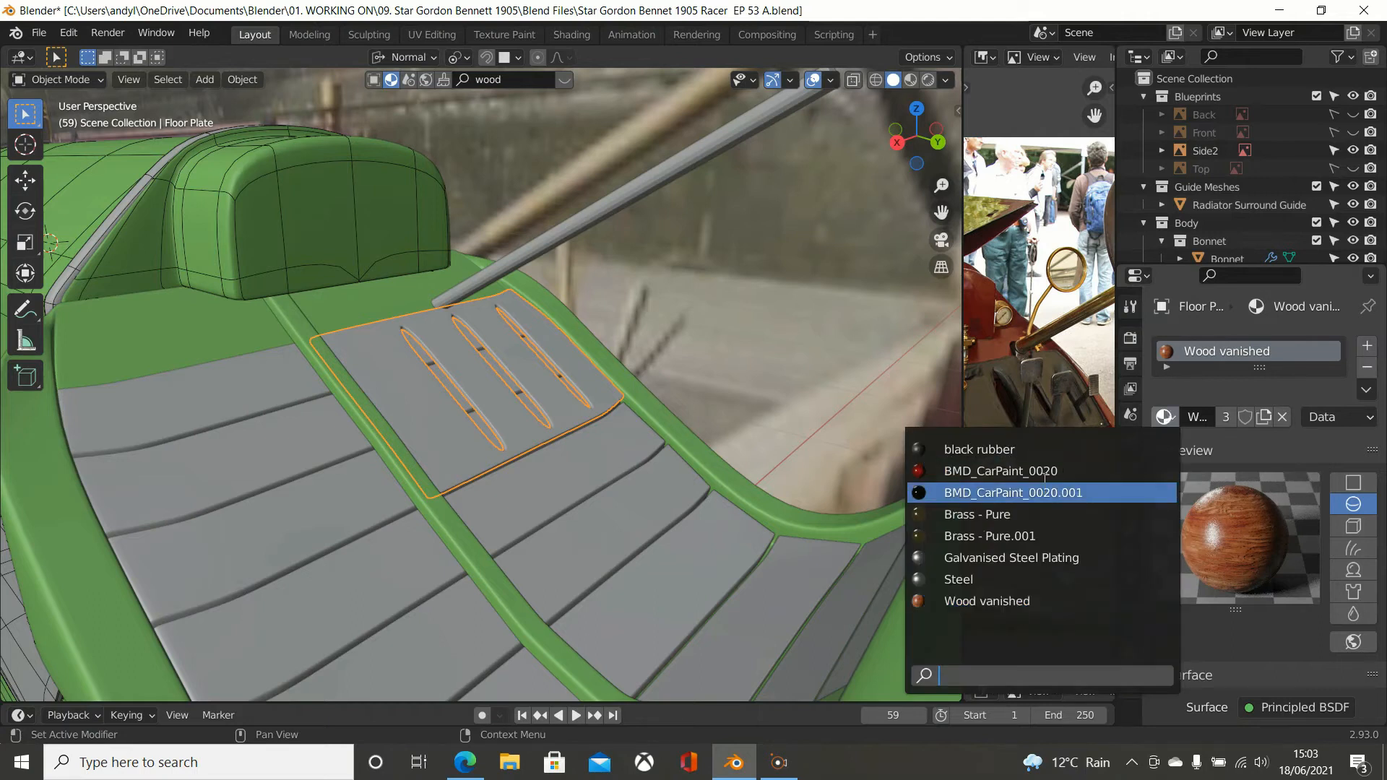
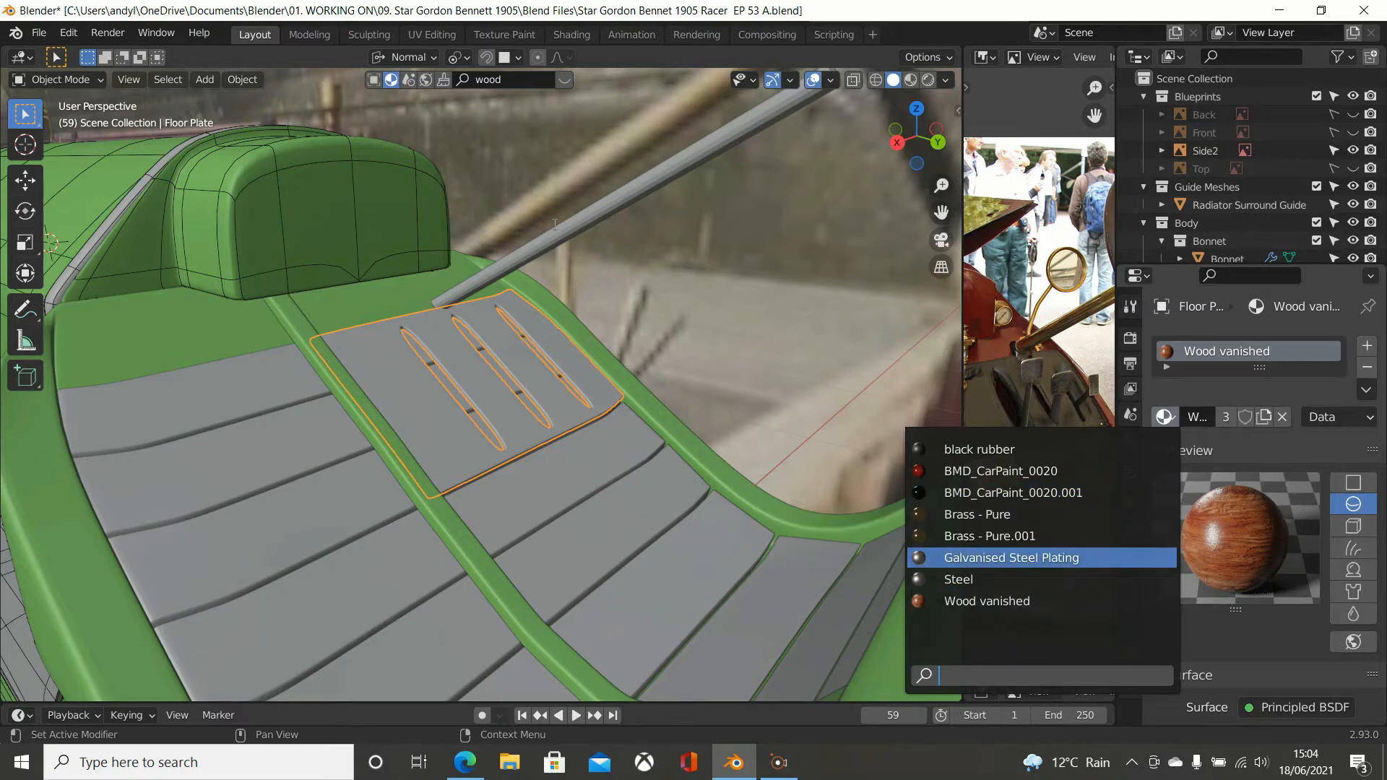
pyautogui.click(726, 247)
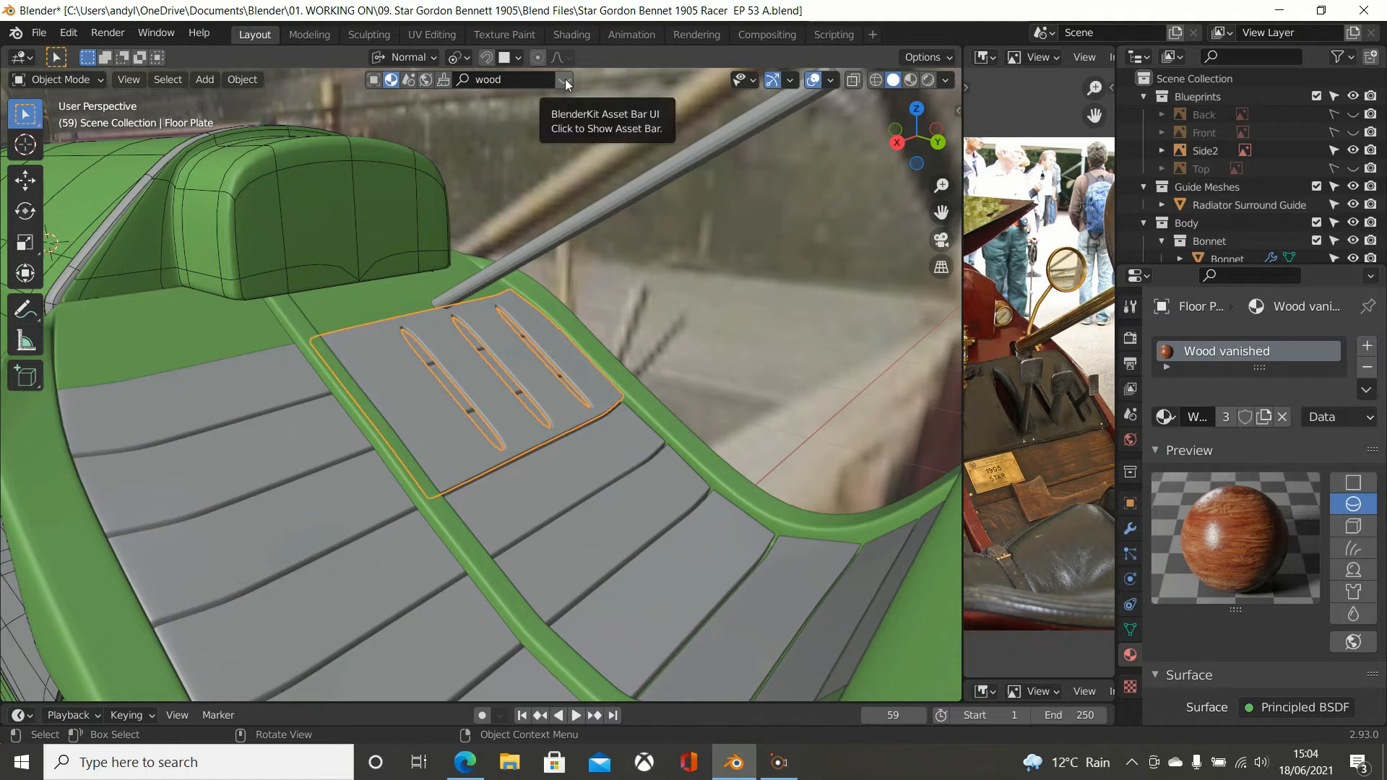
# Step: Check whether the BlenderKit add-on is enabled by filtering the add-ons list for "blen", and close the preferences
pyautogui.click(69, 32)
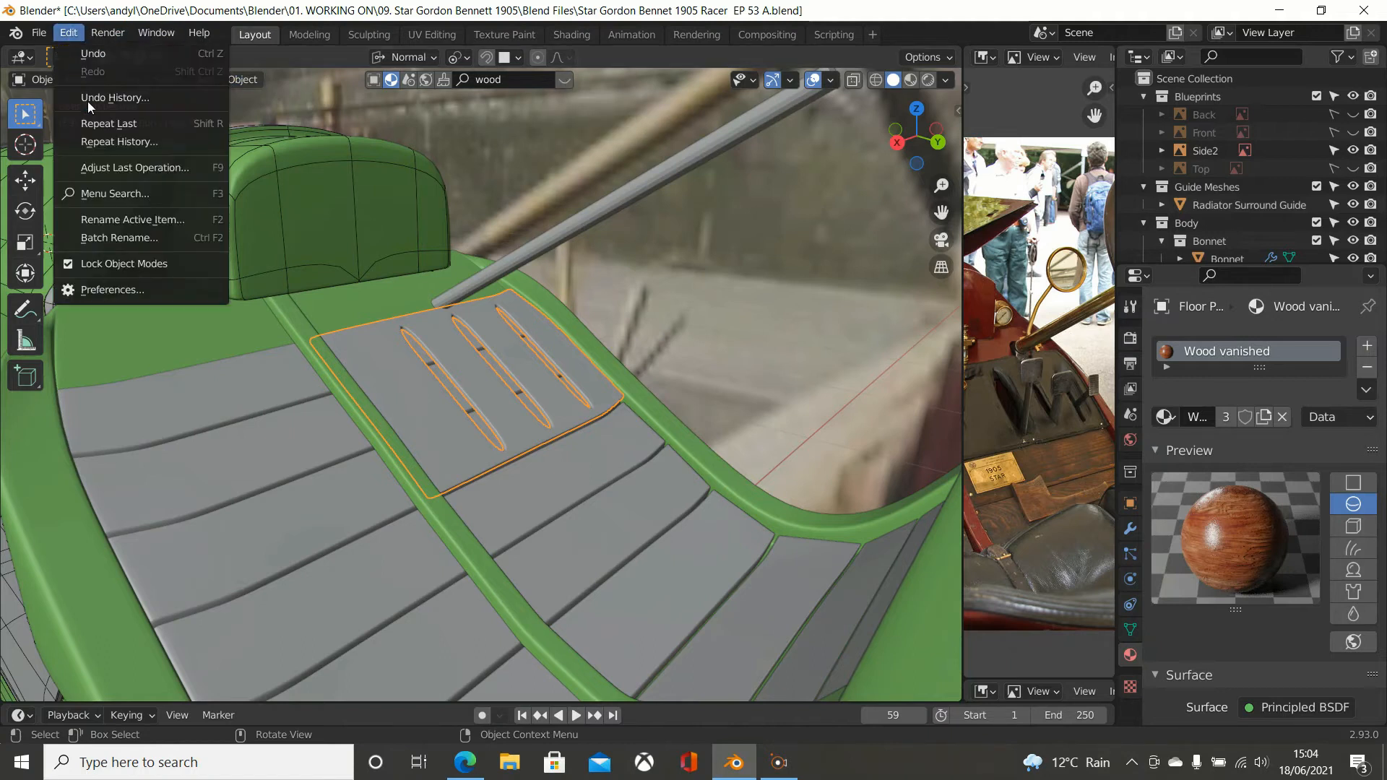
pyautogui.click(119, 289)
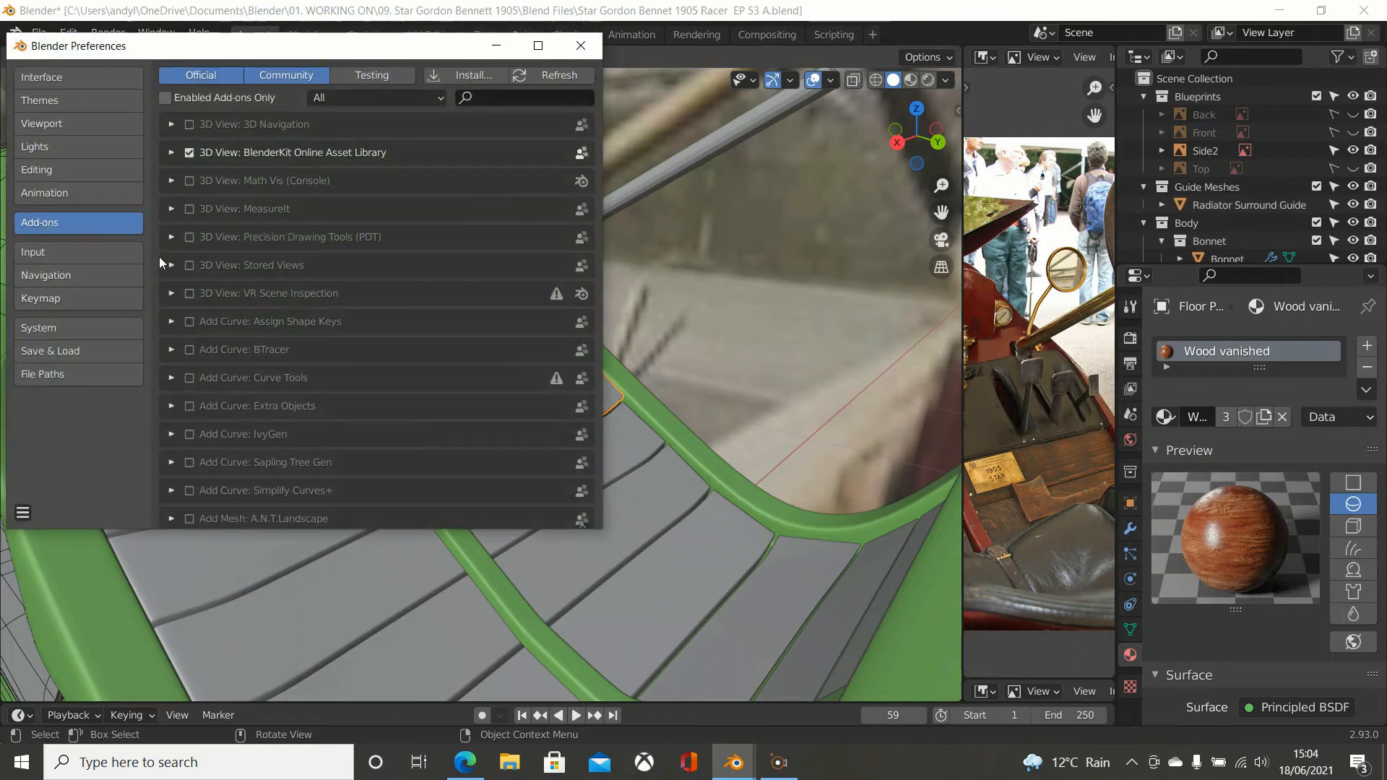
pyautogui.click(483, 98)
pyautogui.write('bl')
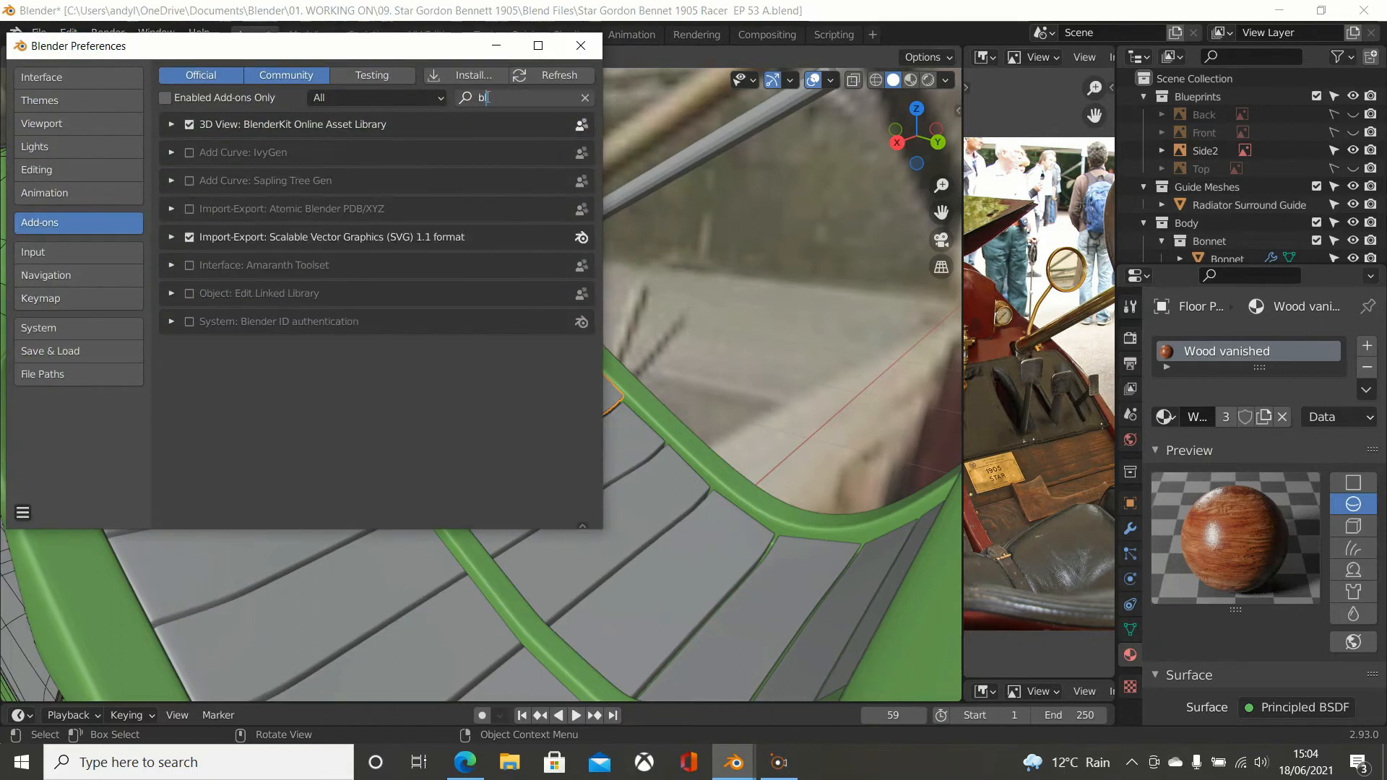
pyautogui.write('enf')
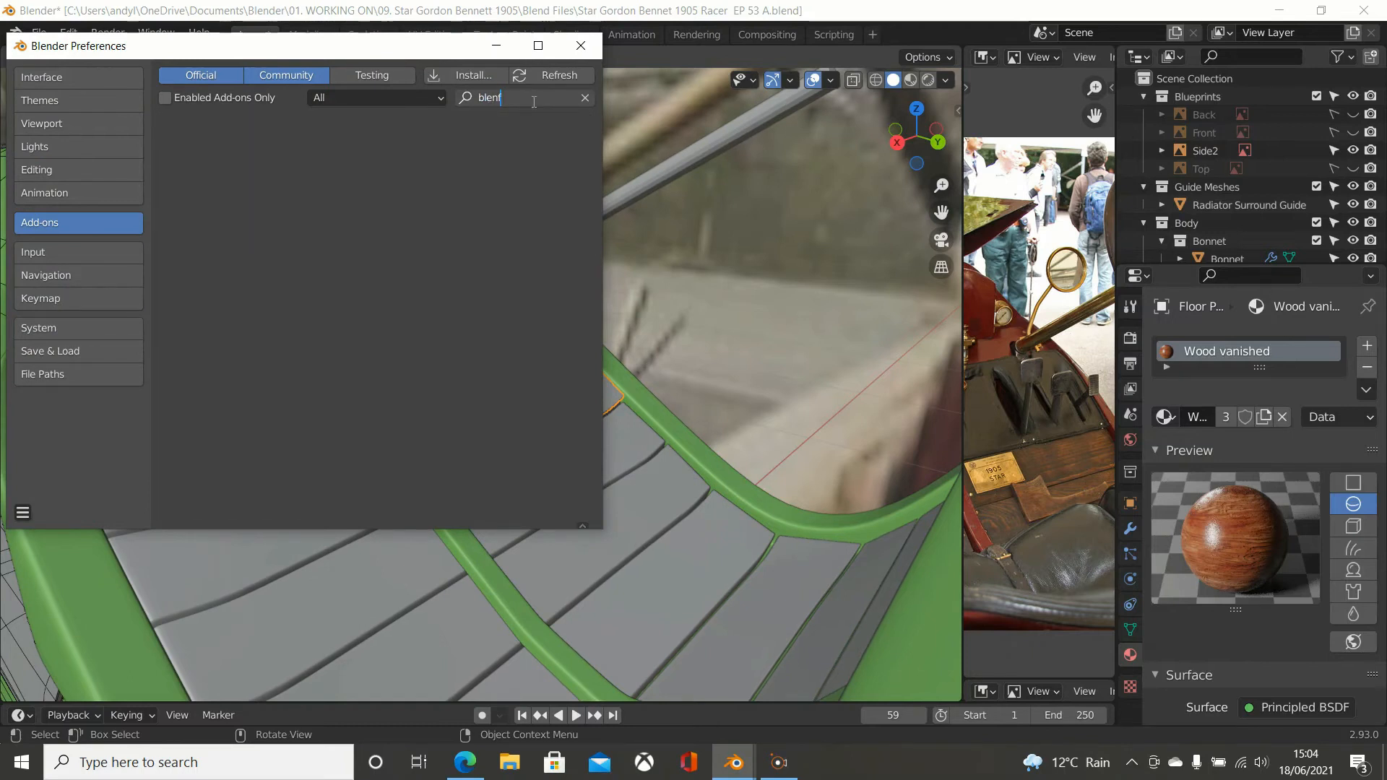
pyautogui.press('BackSpace')
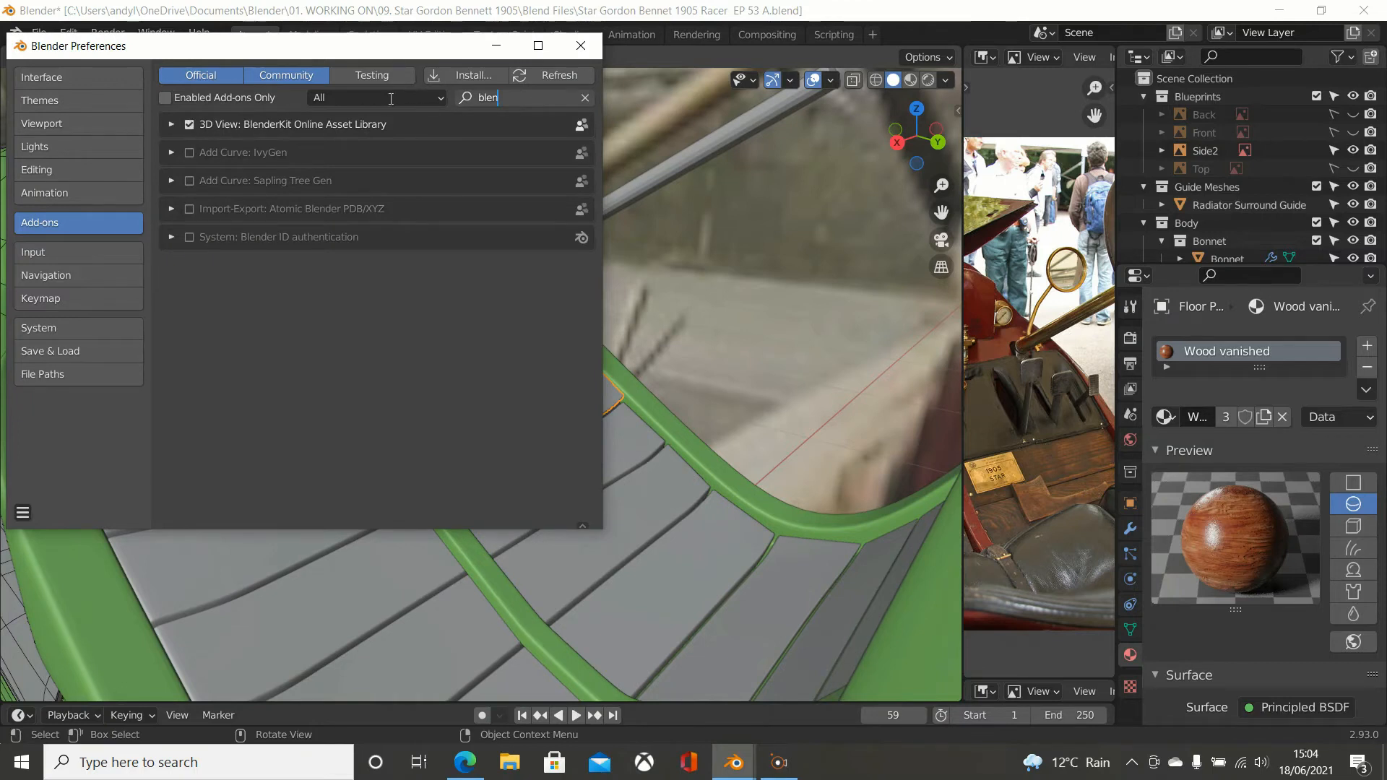
pyautogui.click(580, 45)
# Step: Search the BlenderKit material library for "steel" and compare the previews of the steel materials for the floor plate
pyautogui.scroll(6, 649, 267)
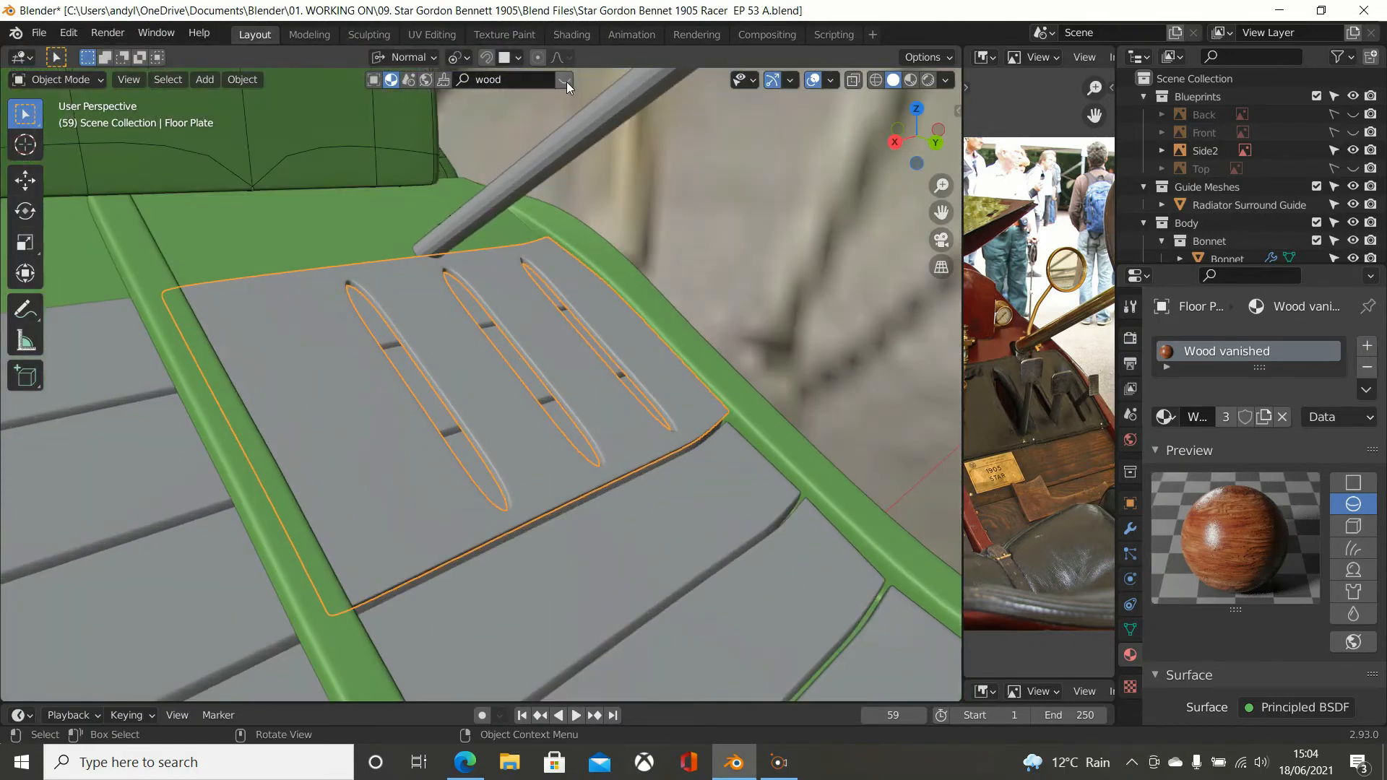
pyautogui.click(518, 79)
pyautogui.moveTo(517, 80); pyautogui.dragTo(475, 79)
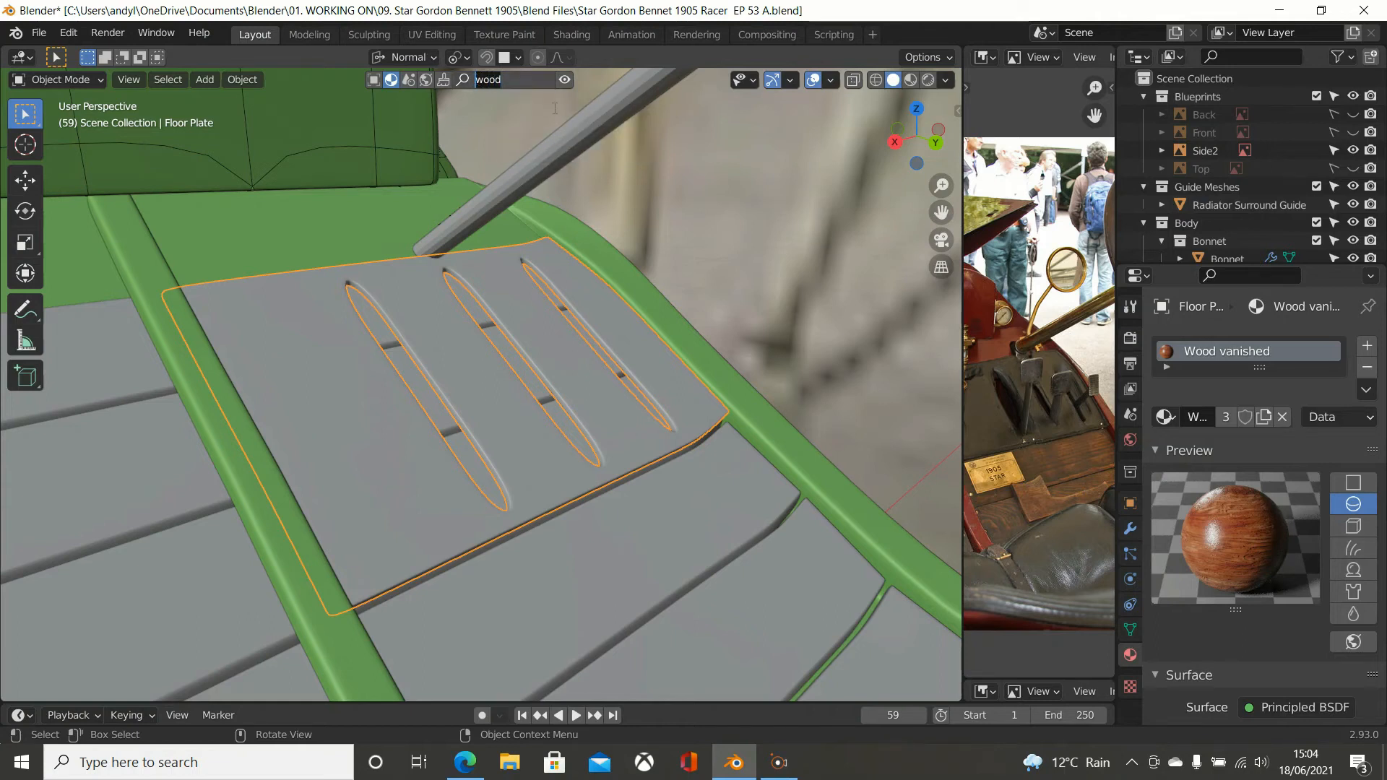
pyautogui.write('steel')
pyautogui.click(553, 110)
pyautogui.scroll(-3, 471, 145)
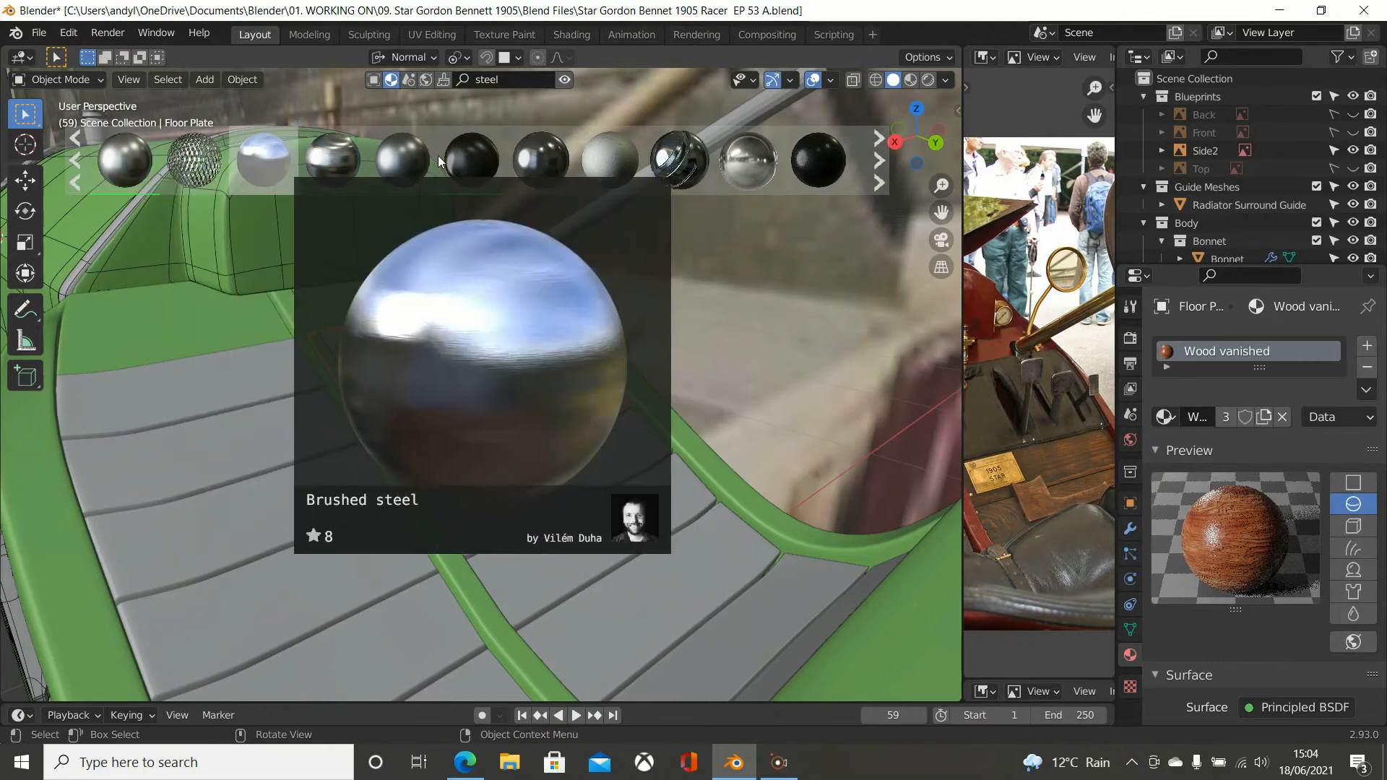
pyautogui.moveTo(457, 164)
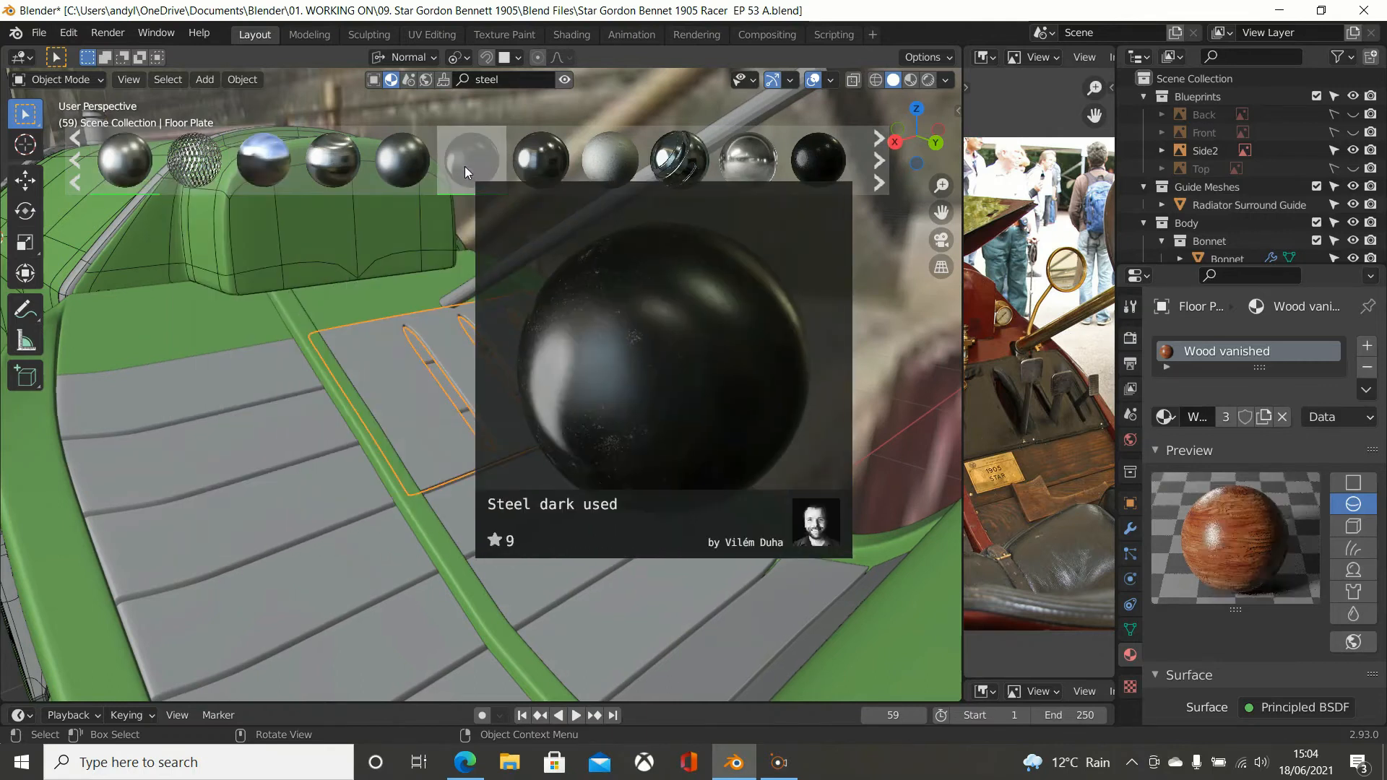
pyautogui.moveTo(518, 163)
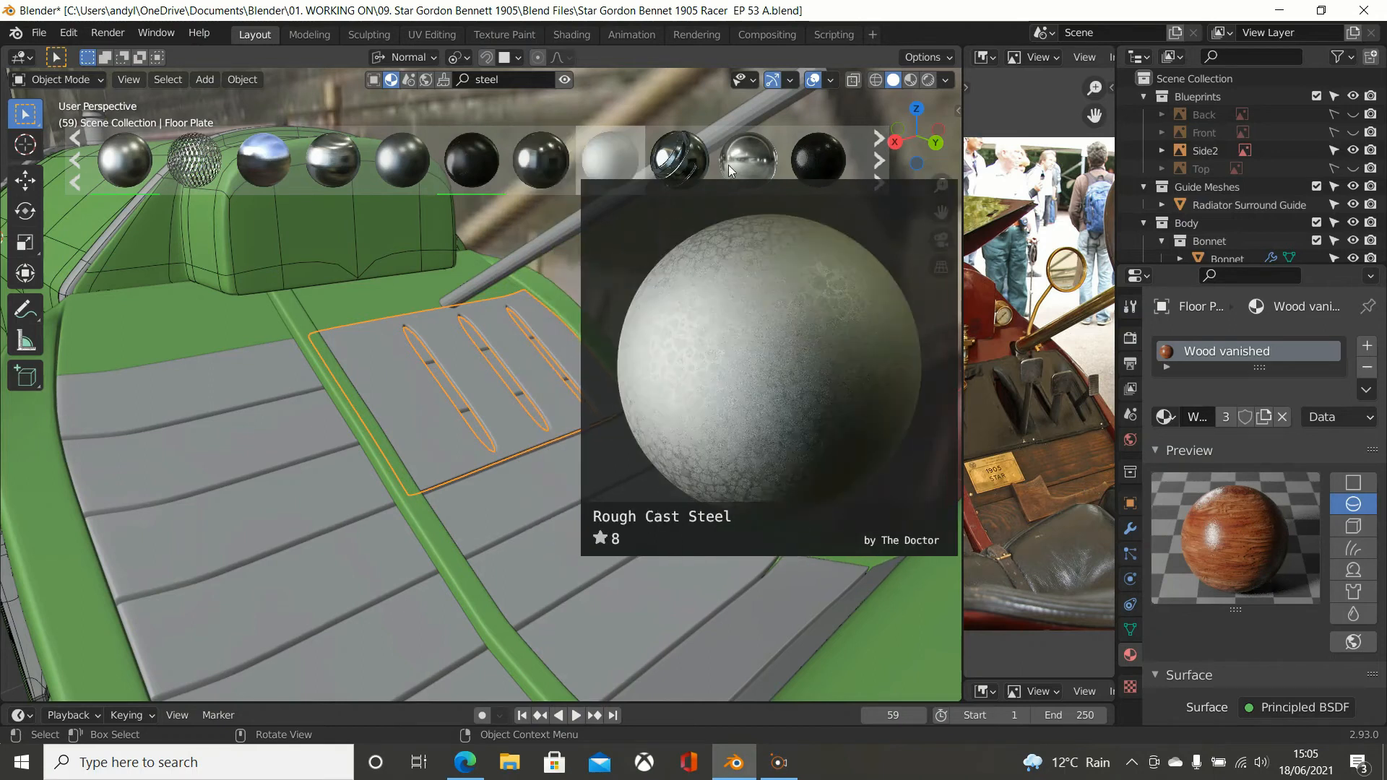
pyautogui.moveTo(818, 154)
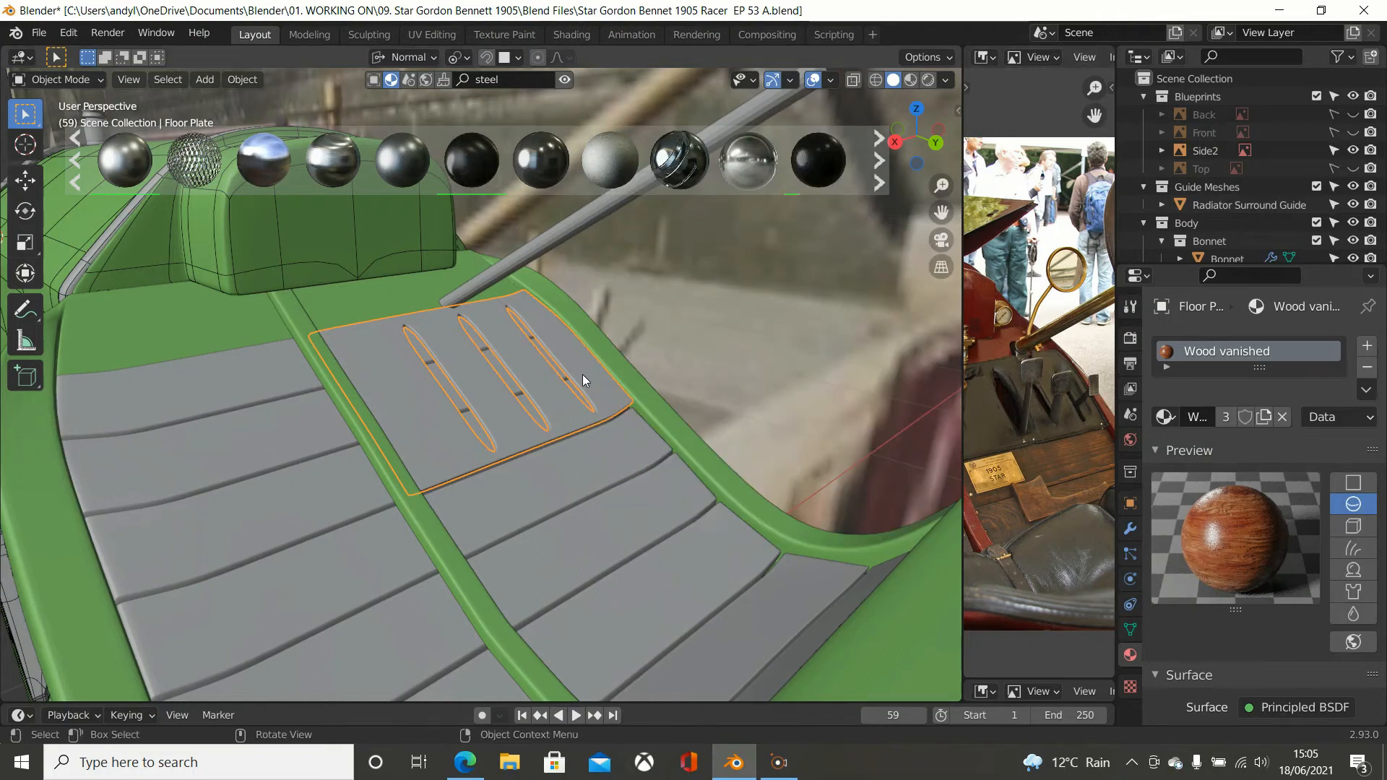
# Step: Display the model in Material Preview and examine the slotted floor plate and steering column against the pedals in the reference photo
pyautogui.scroll(-1, 581, 373)
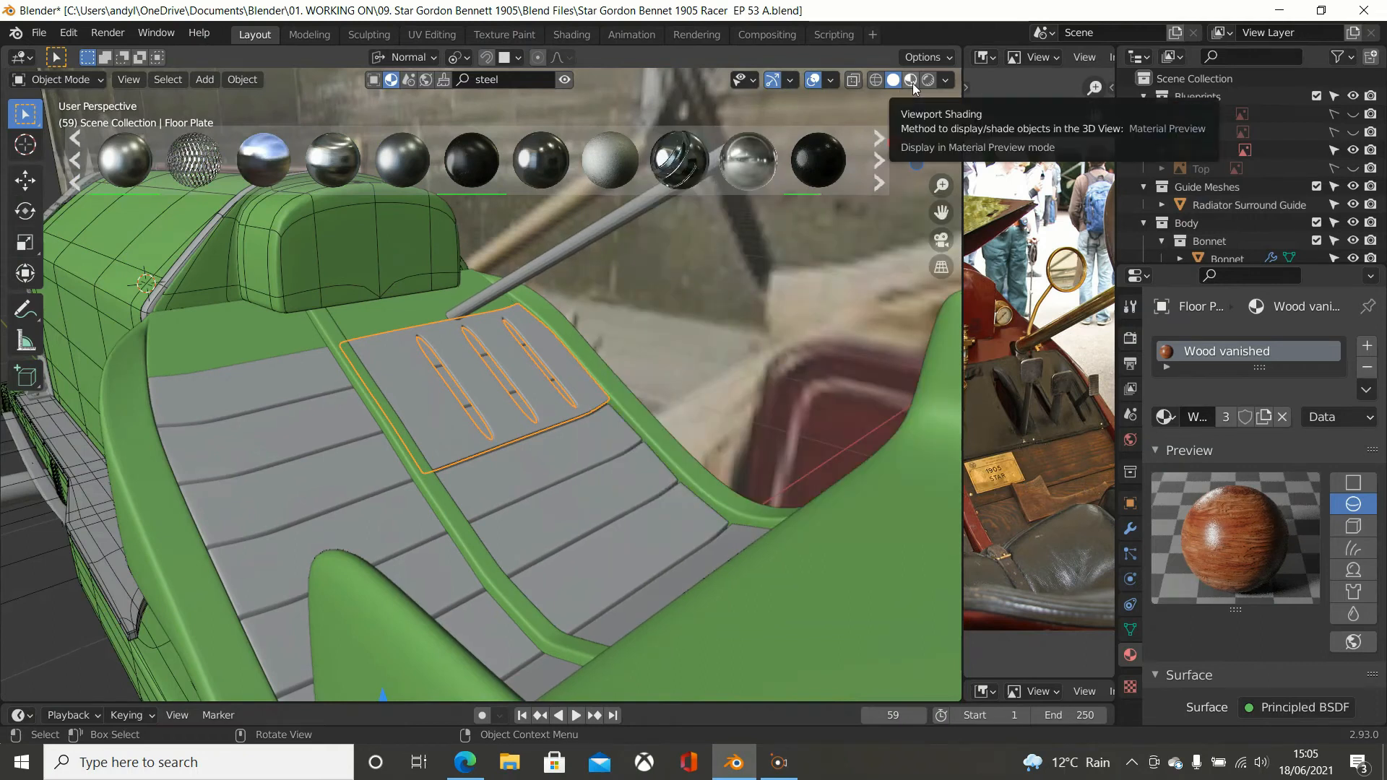
pyautogui.click(912, 81)
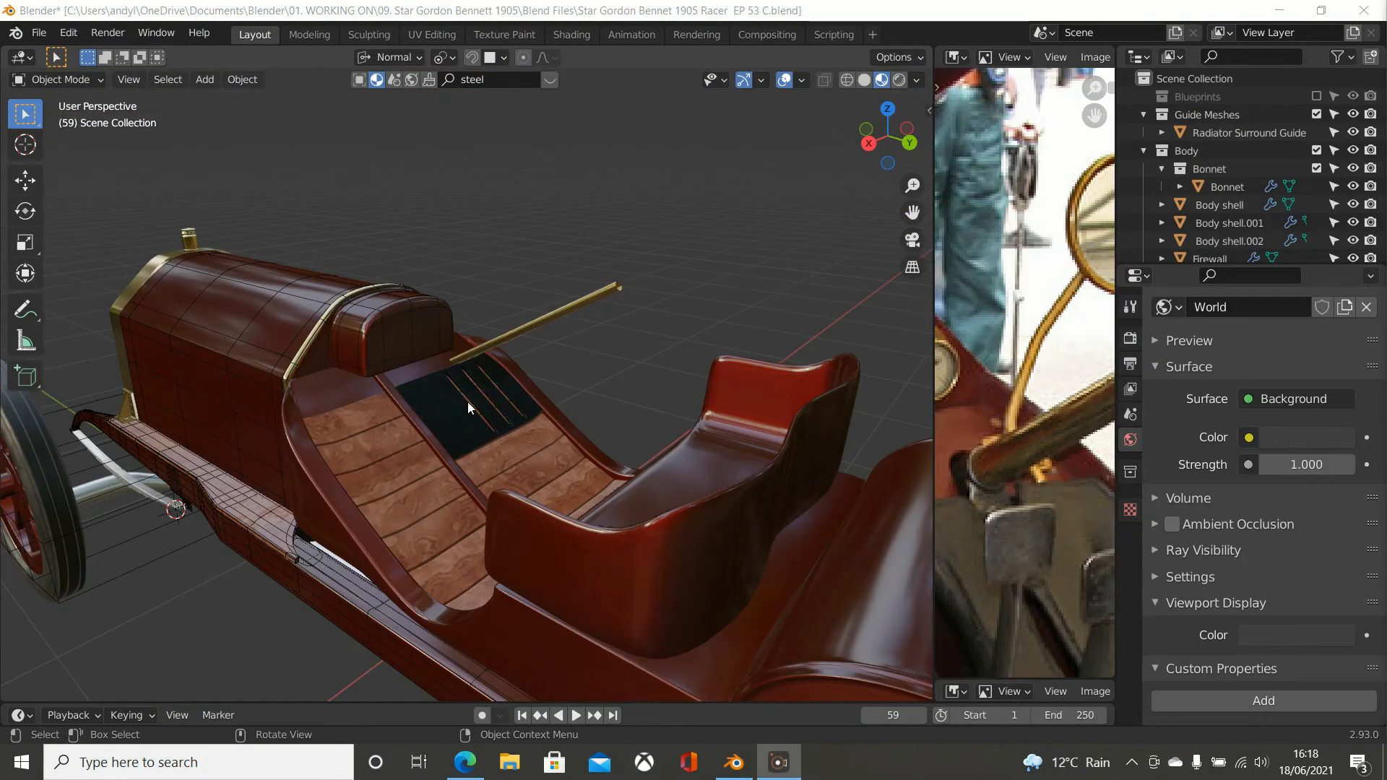
pyautogui.scroll(5, 467, 401)
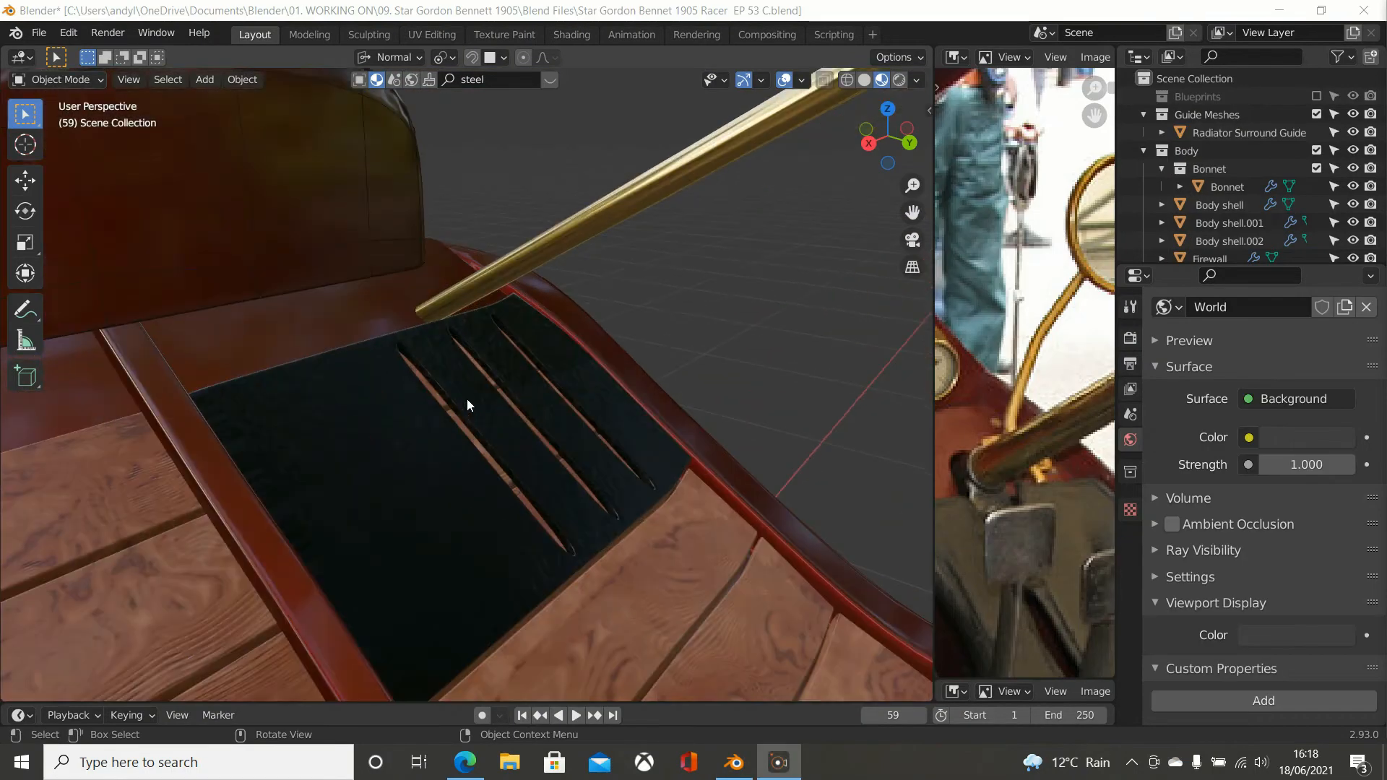
pyautogui.moveTo(474, 438); pyautogui.dragTo(414, 461, button='middle')
pyautogui.scroll(-2, 1090, 561)
pyautogui.moveTo(1090, 561); pyautogui.dragTo(1052, 520, button='middle')
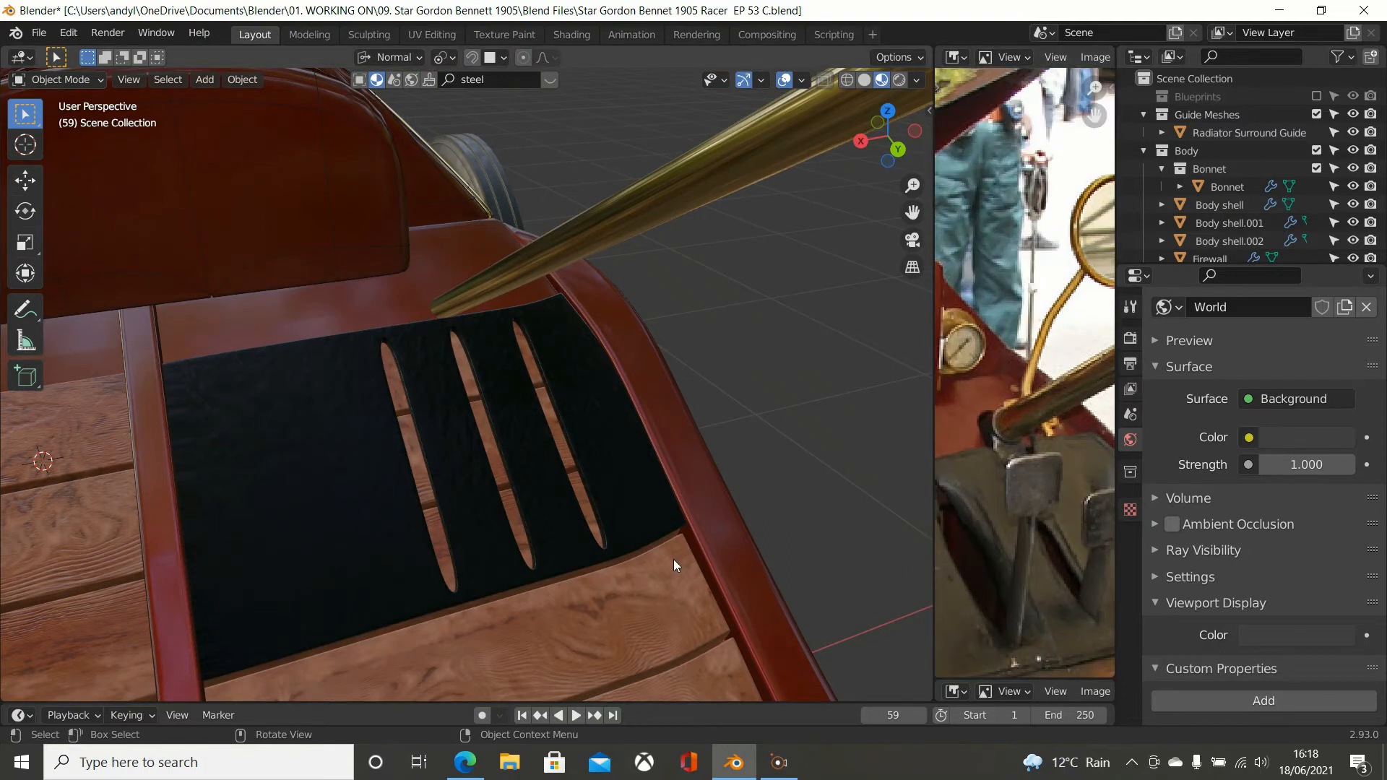
pyautogui.scroll(-1, 628, 556)
pyautogui.moveTo(589, 557); pyautogui.dragTo(542, 490, button='middle')
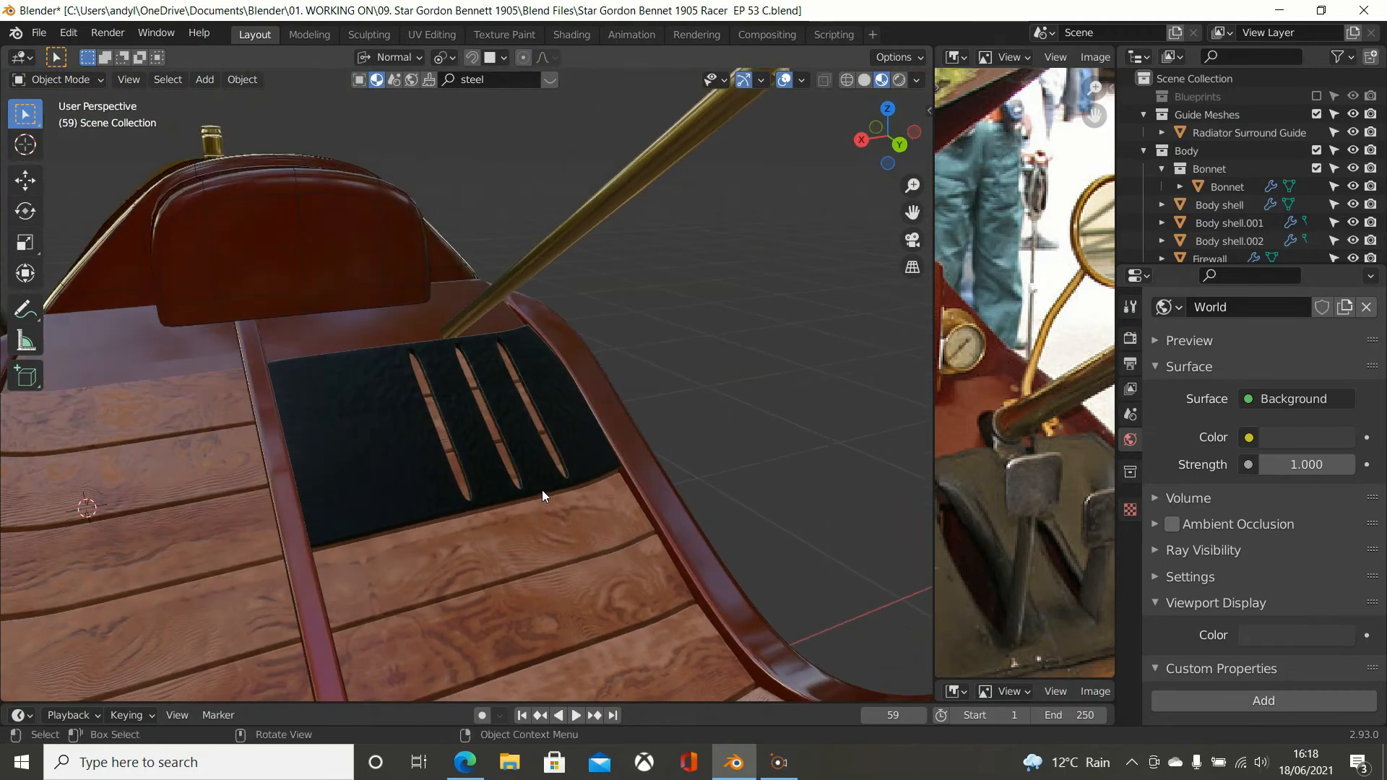
pyautogui.scroll(2, 471, 457)
pyautogui.moveTo(488, 454); pyautogui.dragTo(534, 445, button='middle')
pyautogui.scroll(-3, 633, 204)
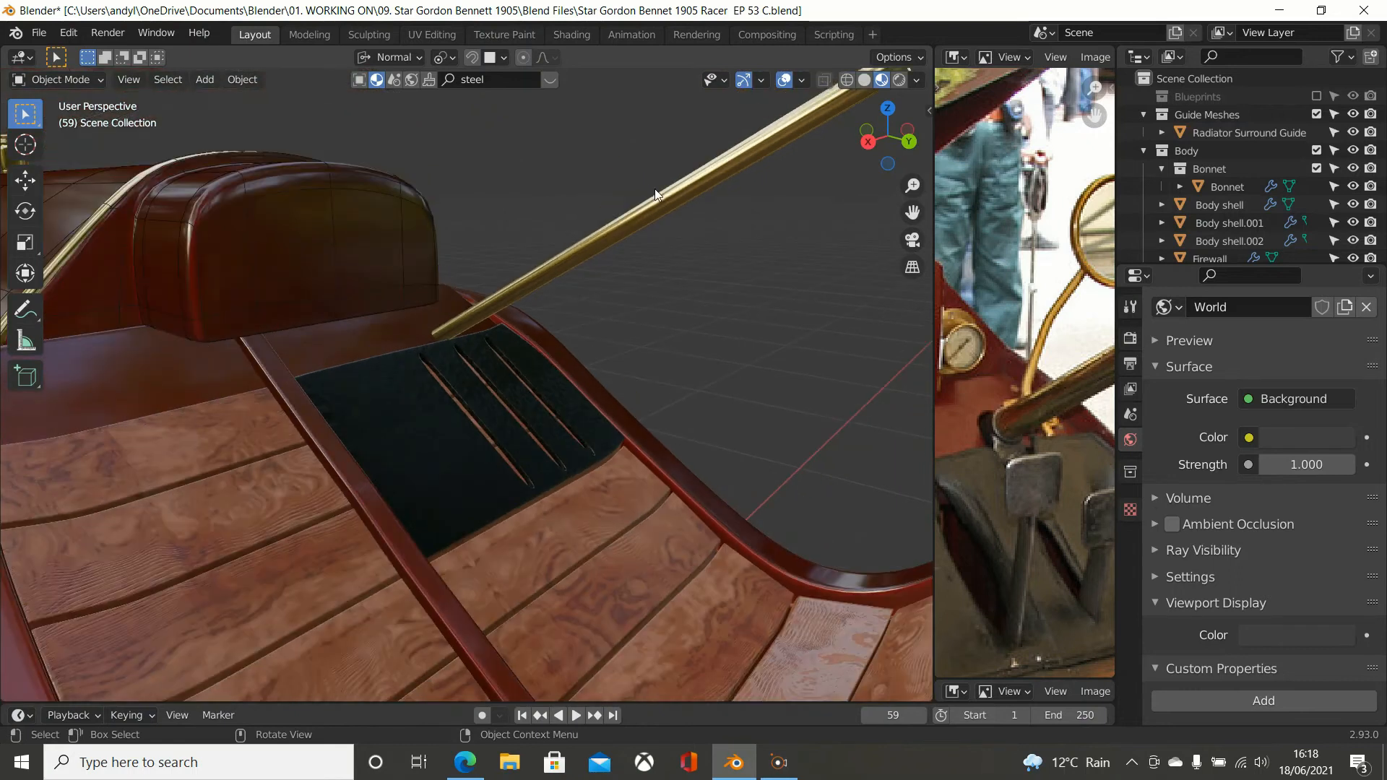
pyautogui.scroll(-3, 677, 200)
pyautogui.moveTo(709, 250); pyautogui.dragTo(703, 288, button='middle')
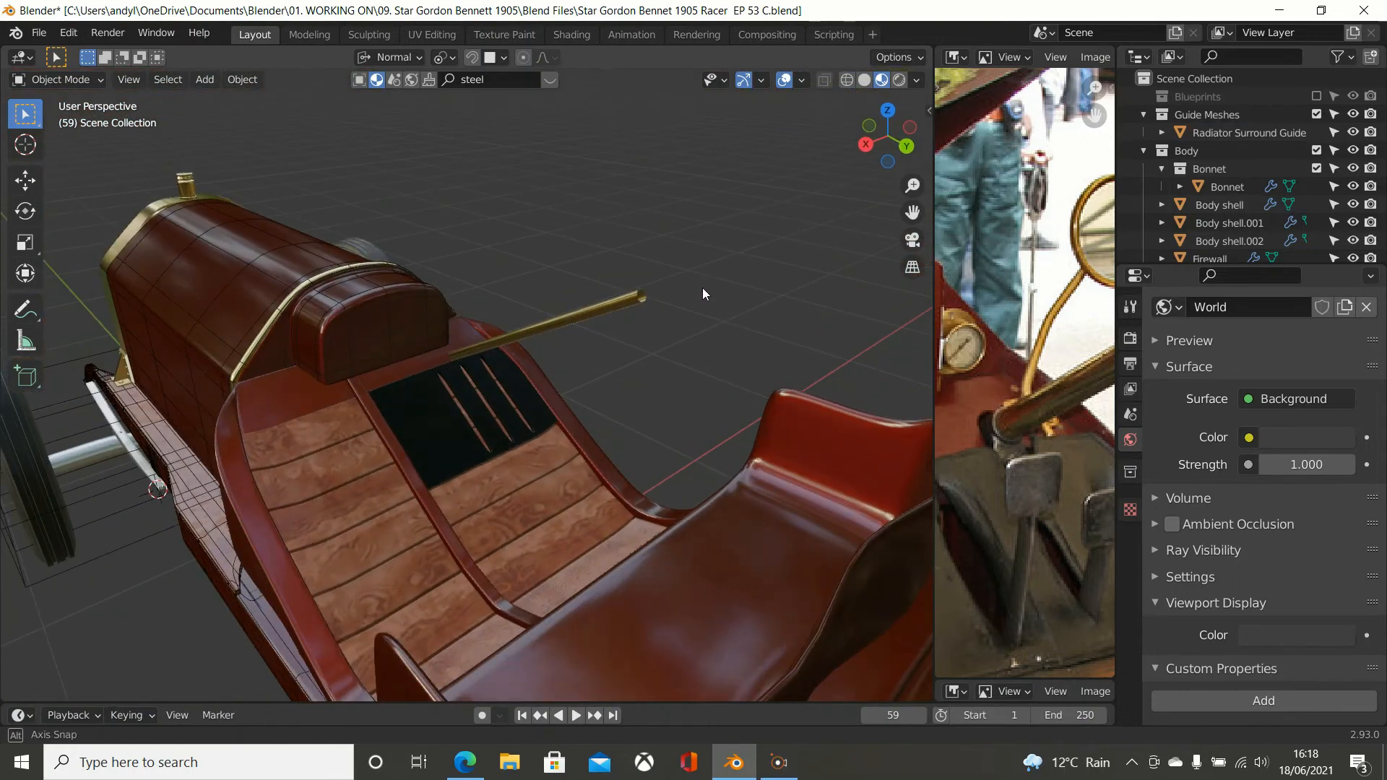
pyautogui.scroll(2, 557, 397)
pyautogui.moveTo(498, 426); pyautogui.dragTo(460, 441, button='middle')
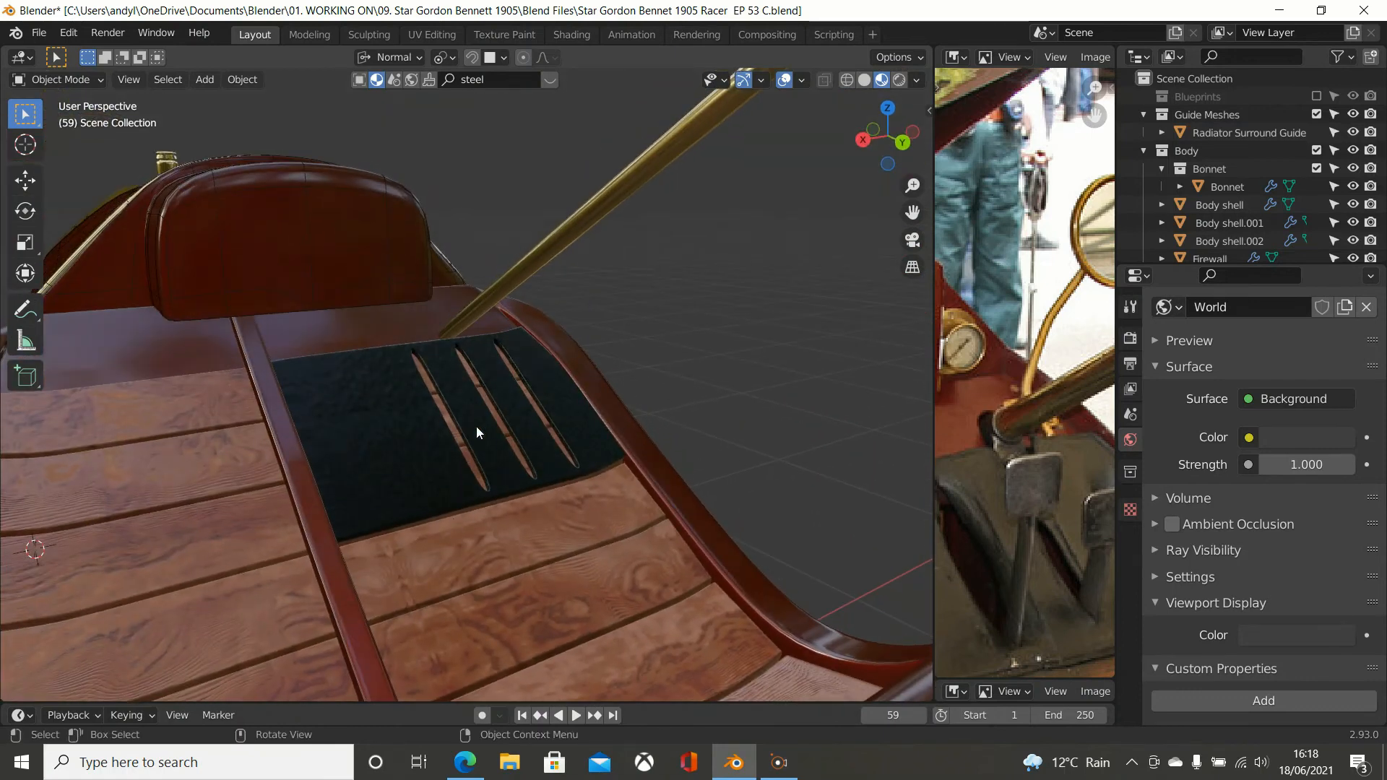
# Step: Return the viewport to solid shading and isolate the wooden floorboards in local view
pyautogui.click(863, 80)
pyautogui.click(461, 575)
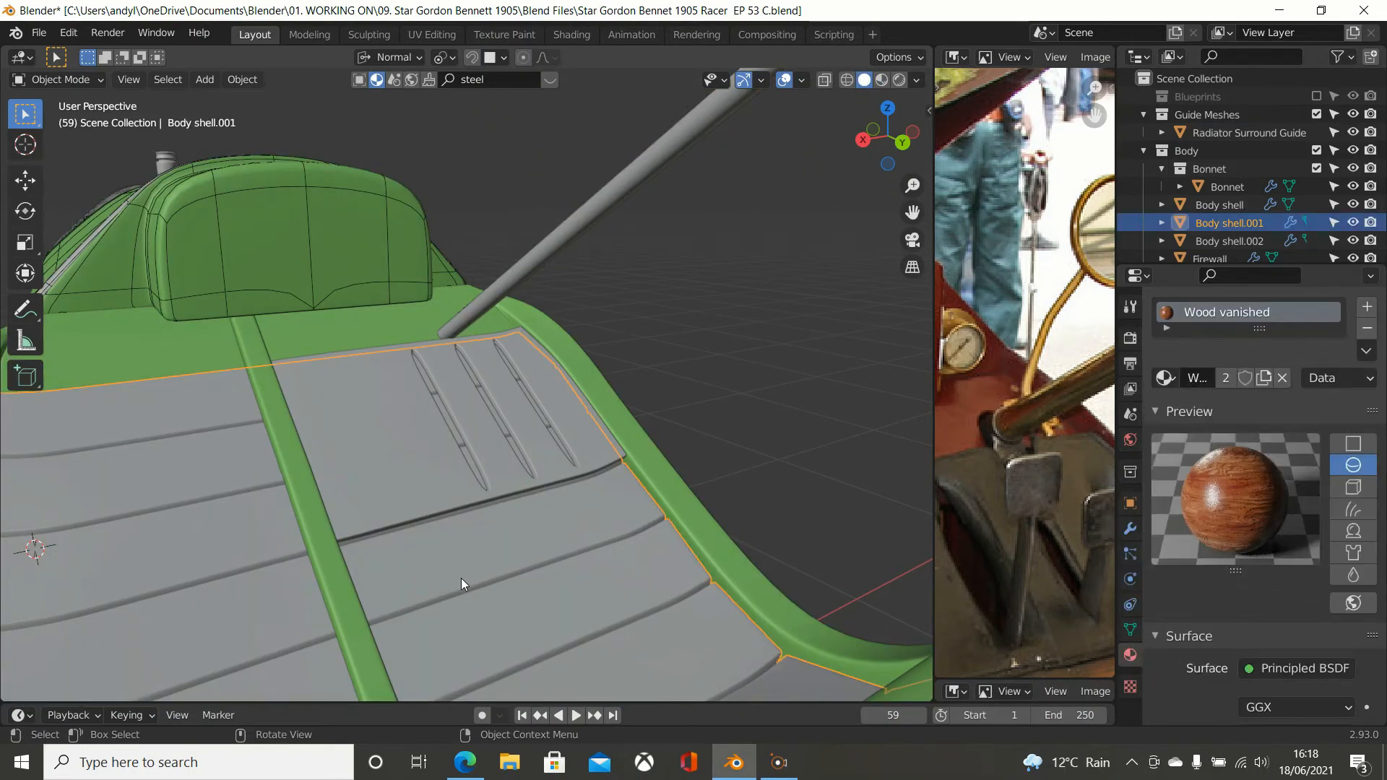
pyautogui.press('Tab')
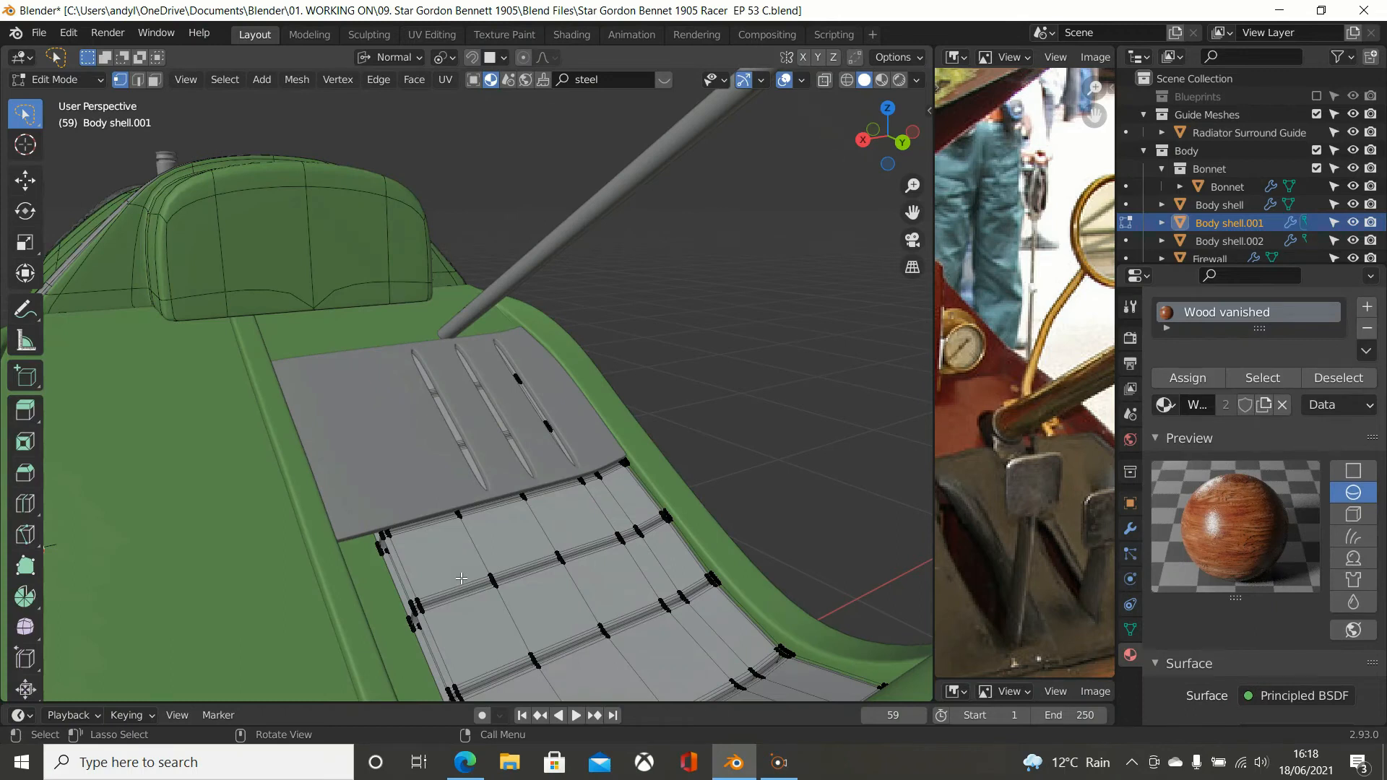
pyautogui.press('Tab')
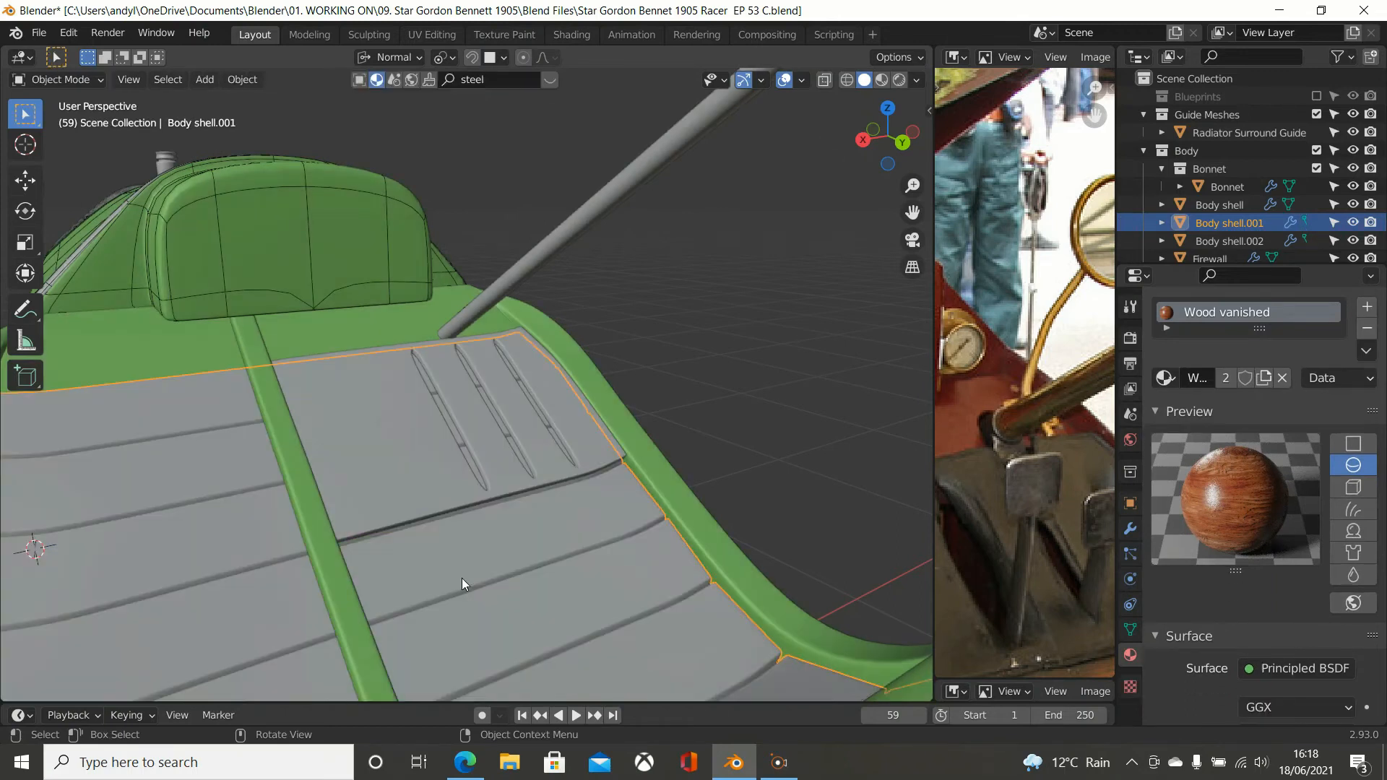
pyautogui.click(461, 578)
pyautogui.click(461, 579)
pyautogui.press('KP_Divide')
pyautogui.moveTo(506, 428); pyautogui.dragTo(510, 474, button='middle')
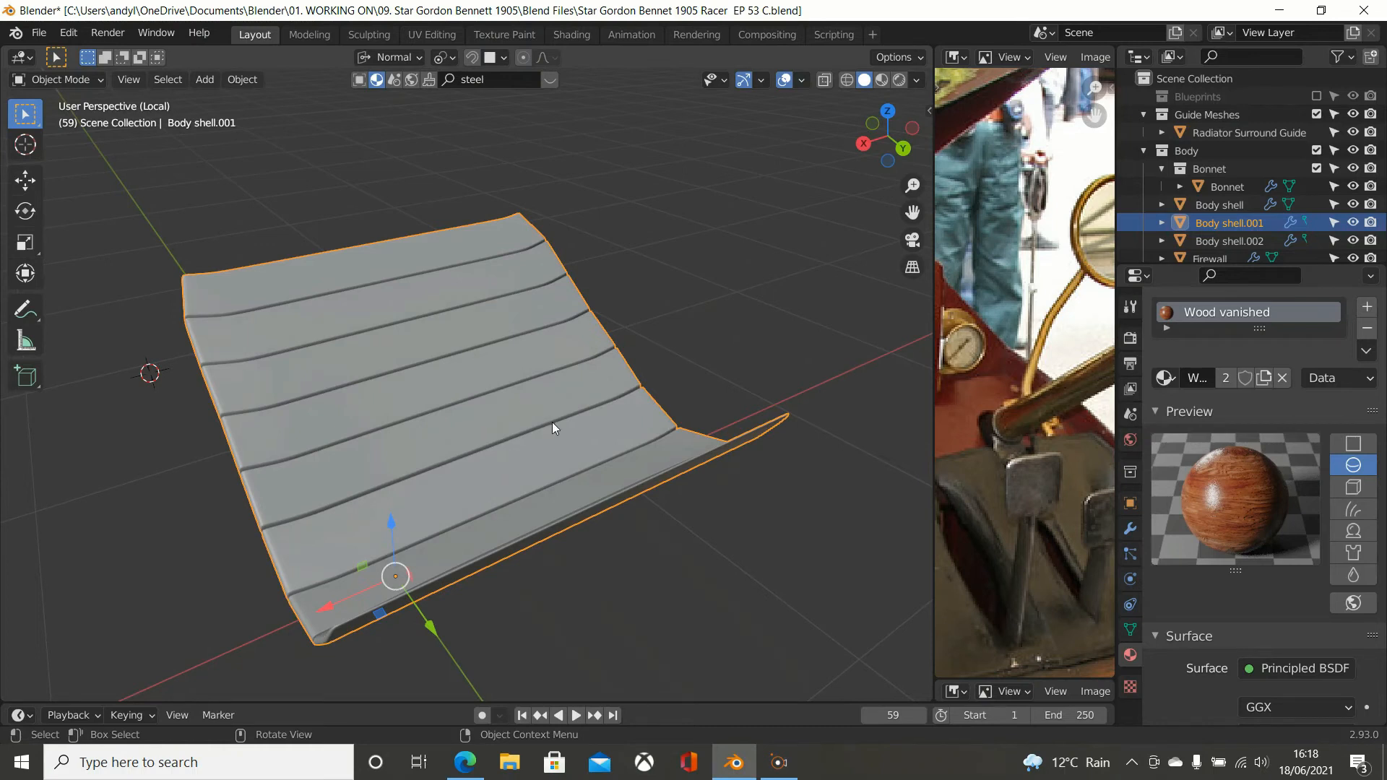
# Step: Isolate the floorboards together with the green centre strip and open the floorboards mesh for editing
pyautogui.press('KP_Divide')
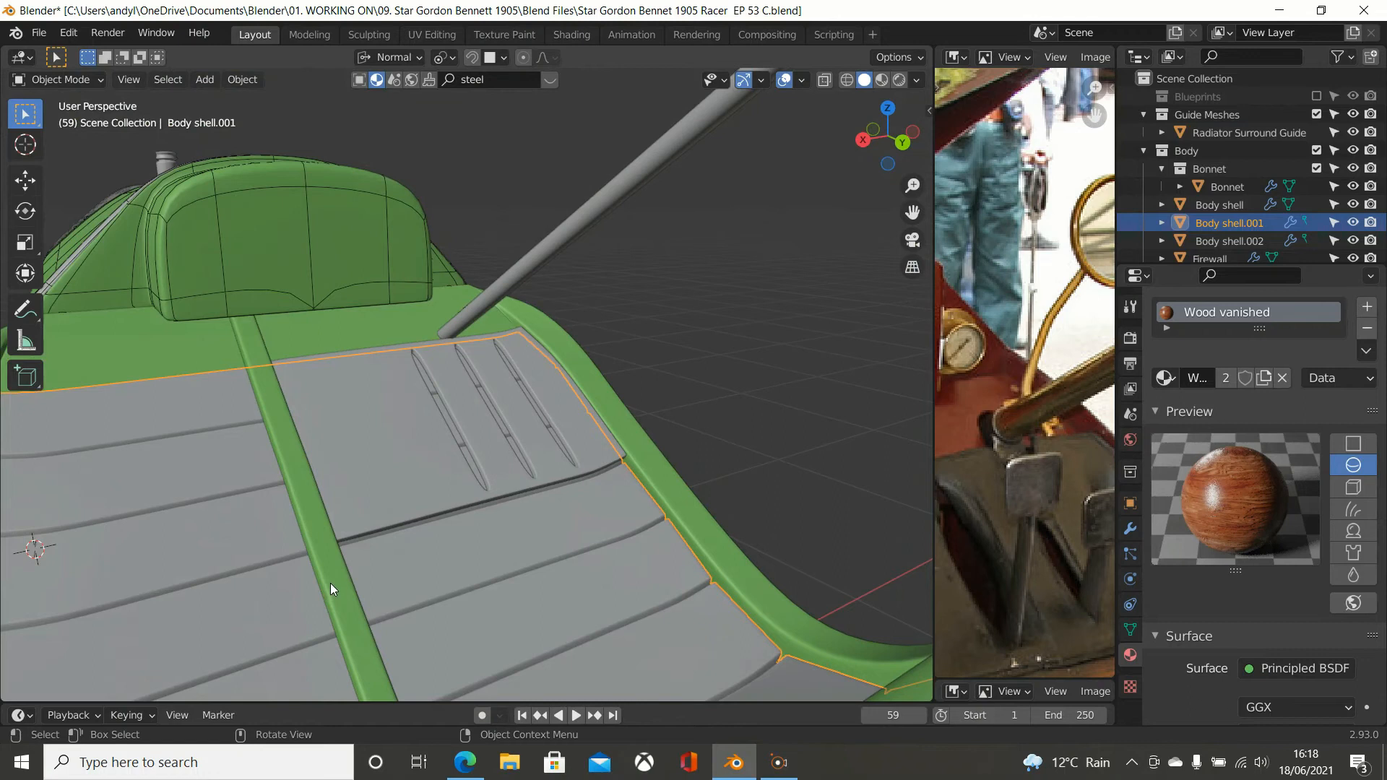
pyautogui.click(330, 583)
pyautogui.keyDown('shift'); pyautogui.click(458, 573); pyautogui.keyUp('shift')
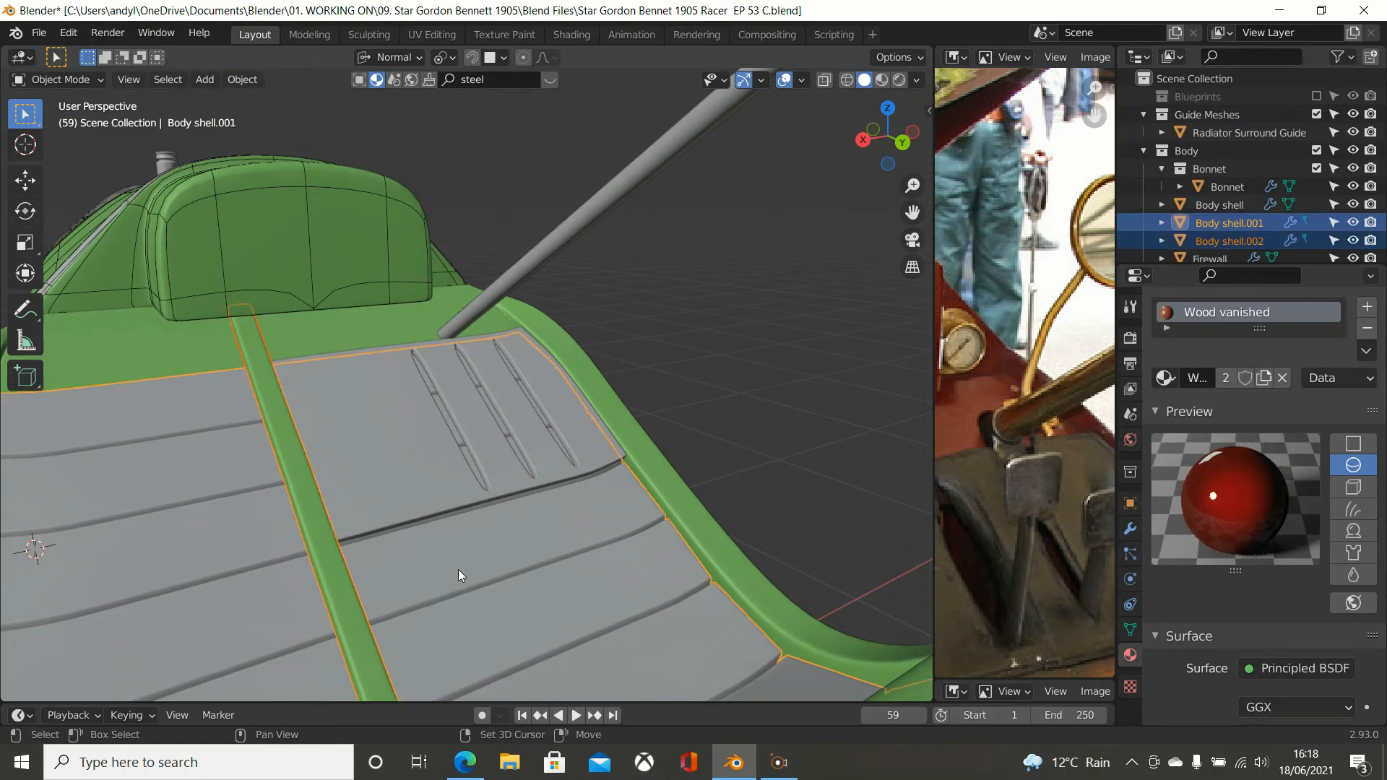
pyautogui.press('KP_Divide')
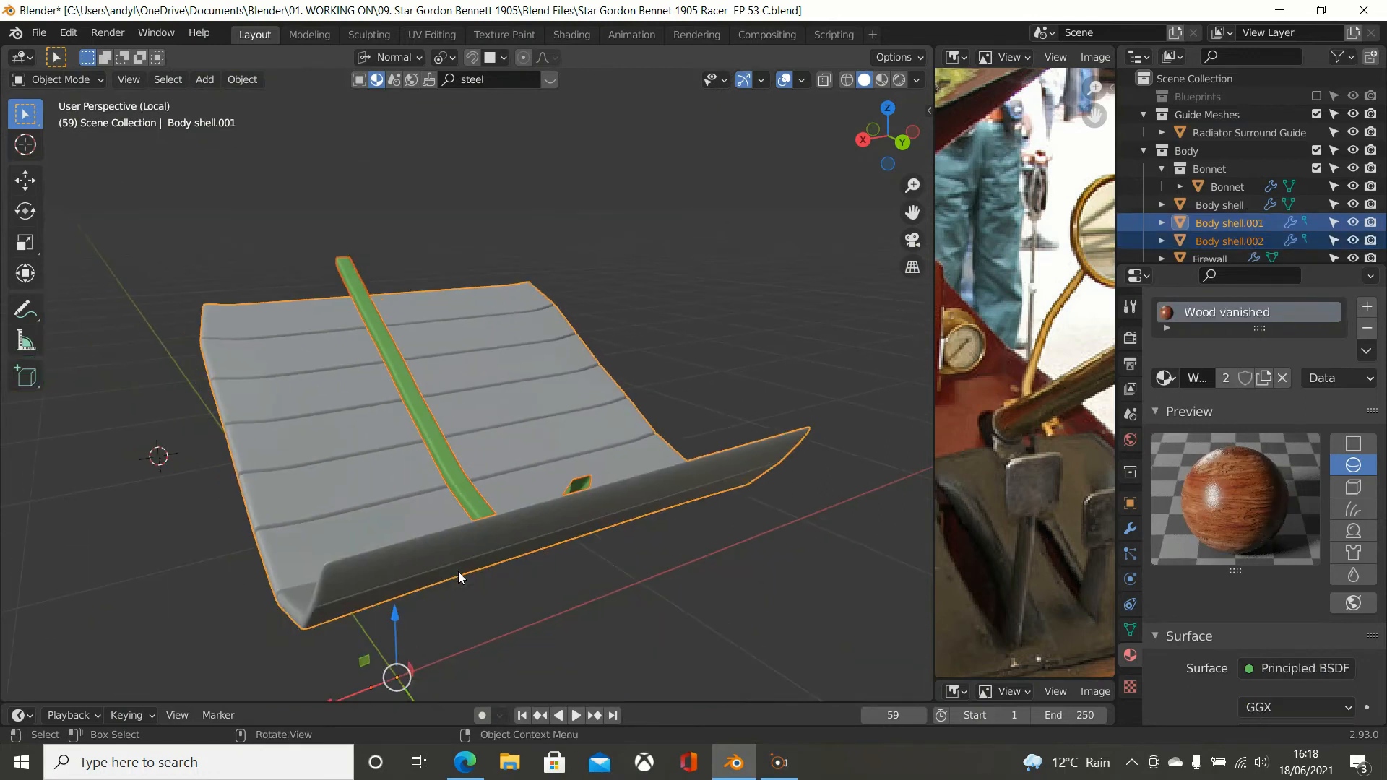
pyautogui.scroll(5, 458, 571)
pyautogui.click(508, 475)
pyautogui.press('Tab')
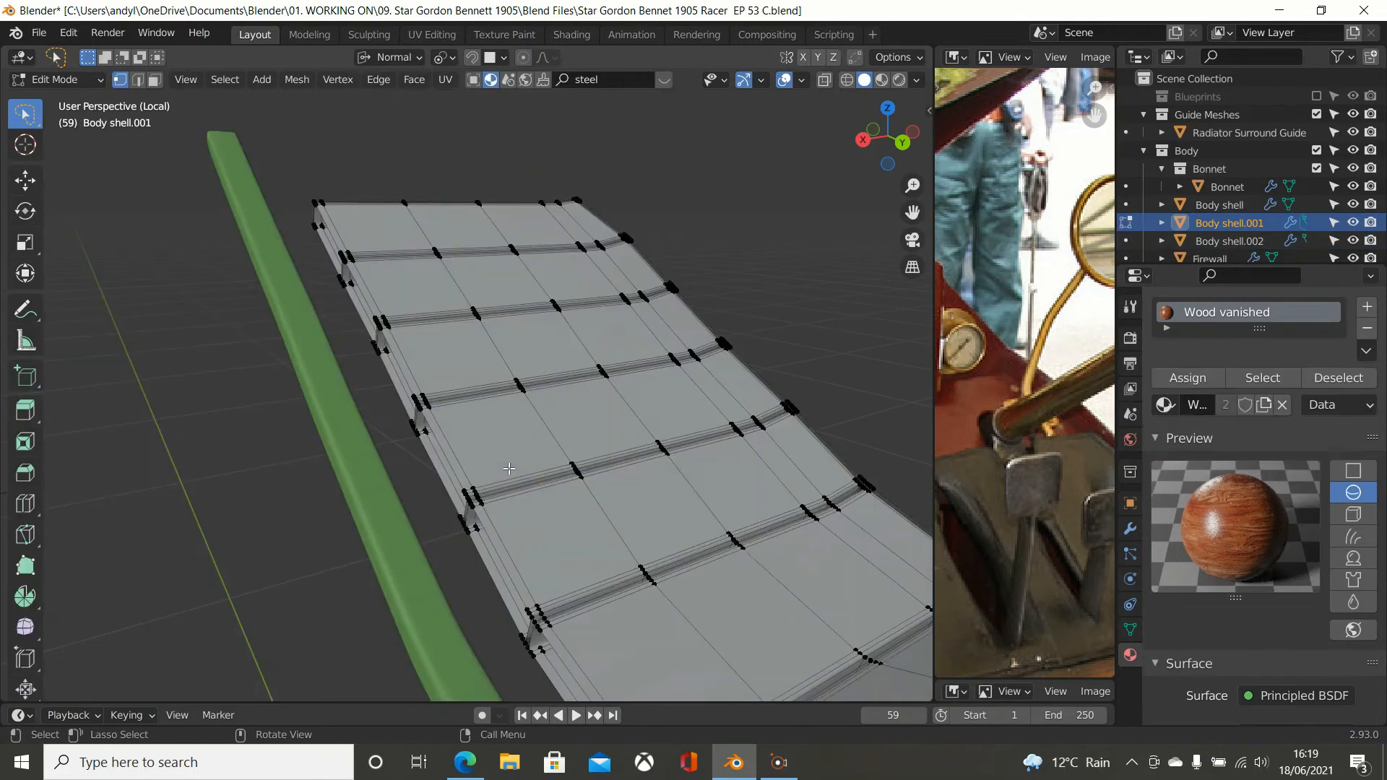
# Step: Reveal the hidden half of the floorboards mesh
pyautogui.moveTo(509, 468); pyautogui.dragTo(724, 502, button='middle')
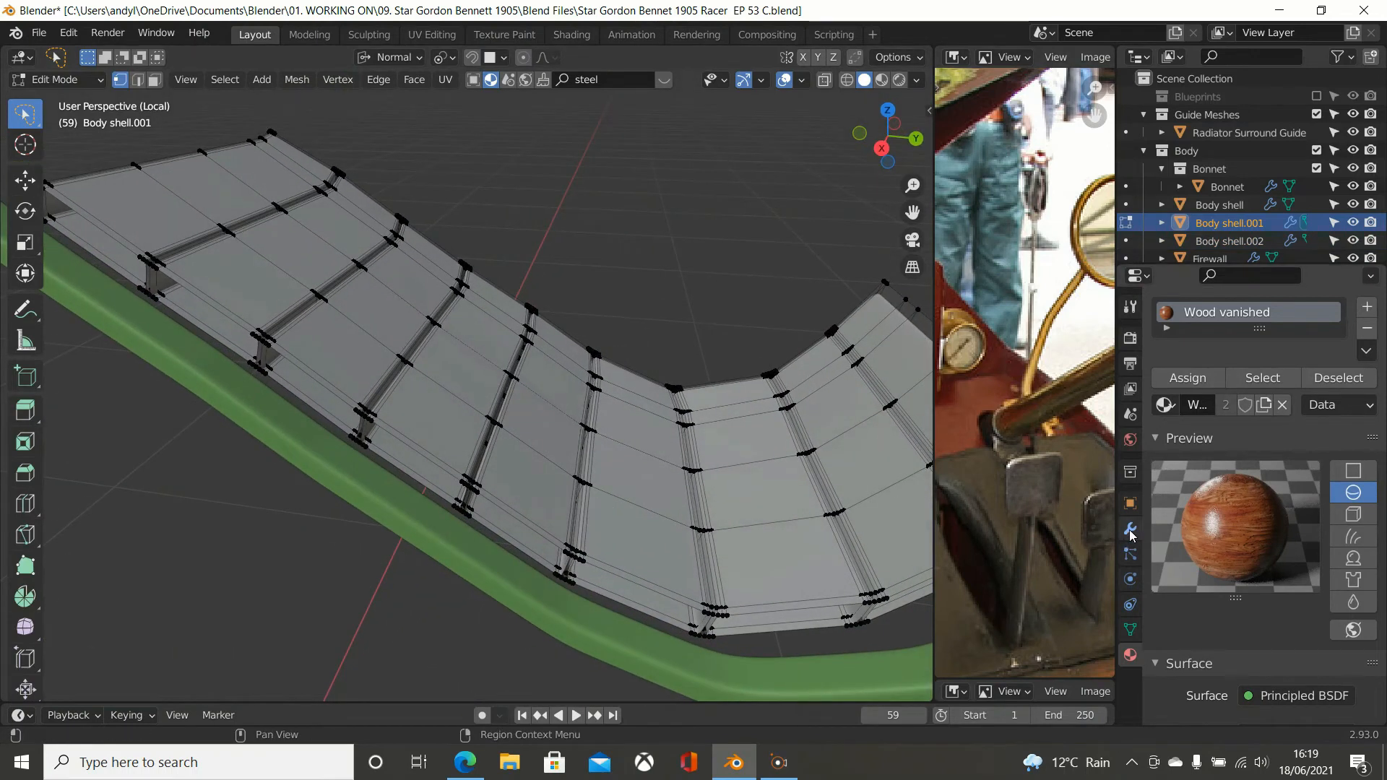
pyautogui.scroll(-3, 644, 546)
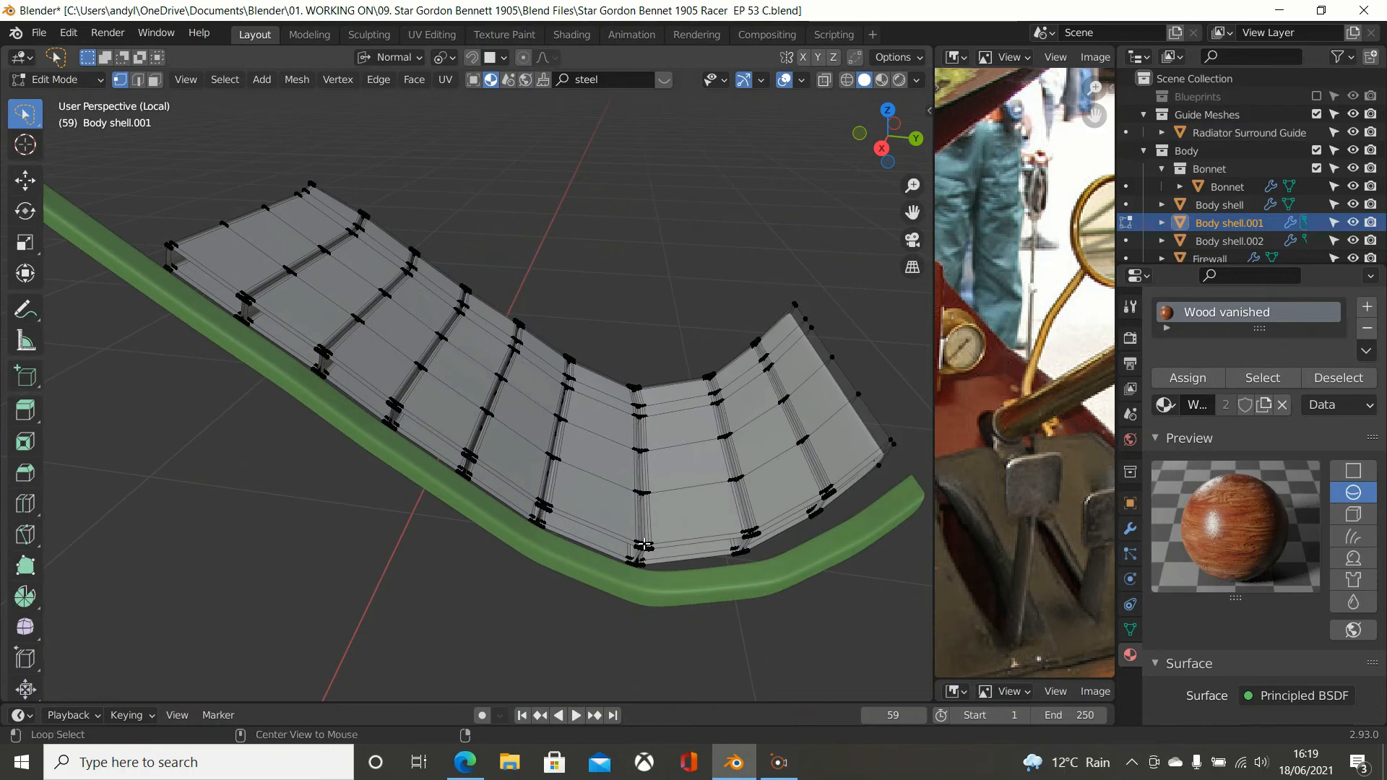
pyautogui.hotkey('alt', 'h')
pyautogui.moveTo(641, 545); pyautogui.dragTo(451, 558, button='middle')
pyautogui.moveTo(525, 418); pyautogui.dragTo(494, 341, button='middle')
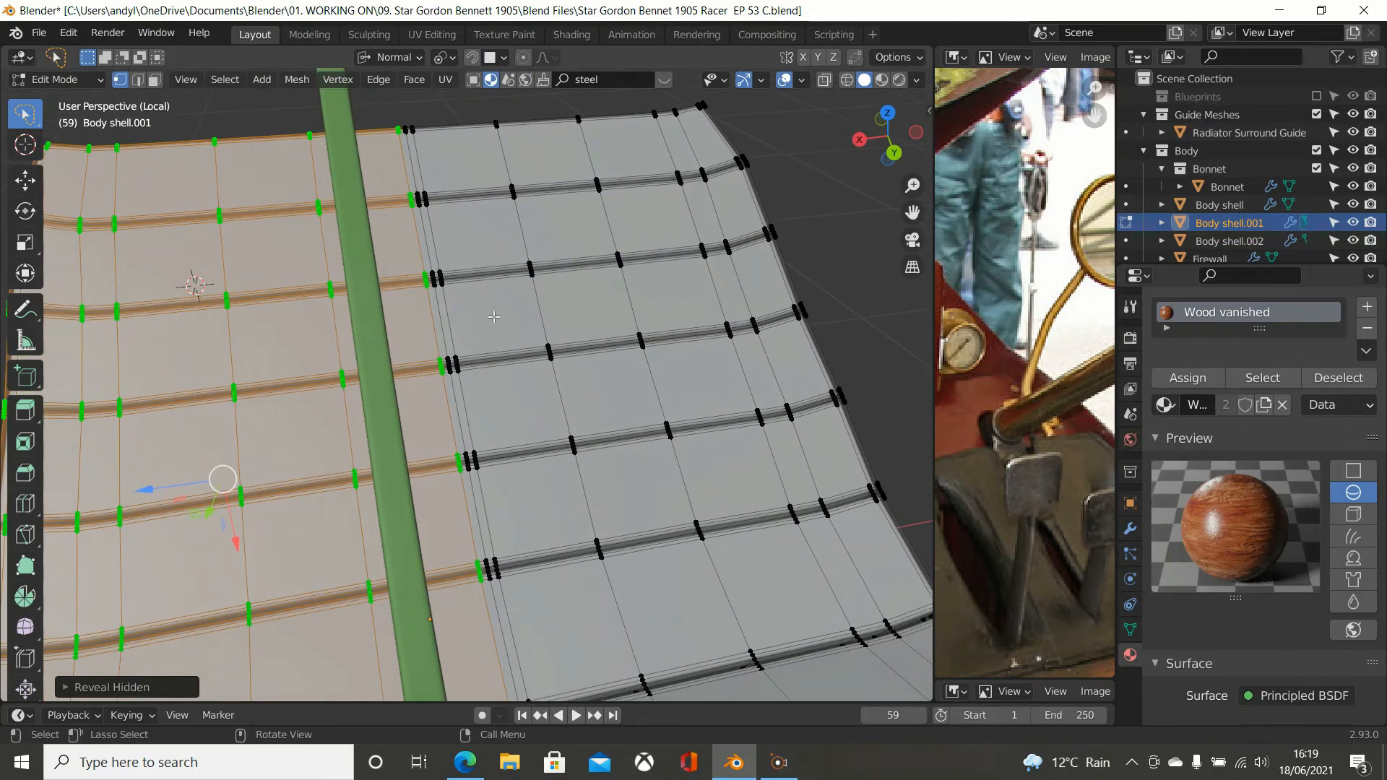
pyautogui.moveTo(483, 264); pyautogui.dragTo(482, 255, button='middle')
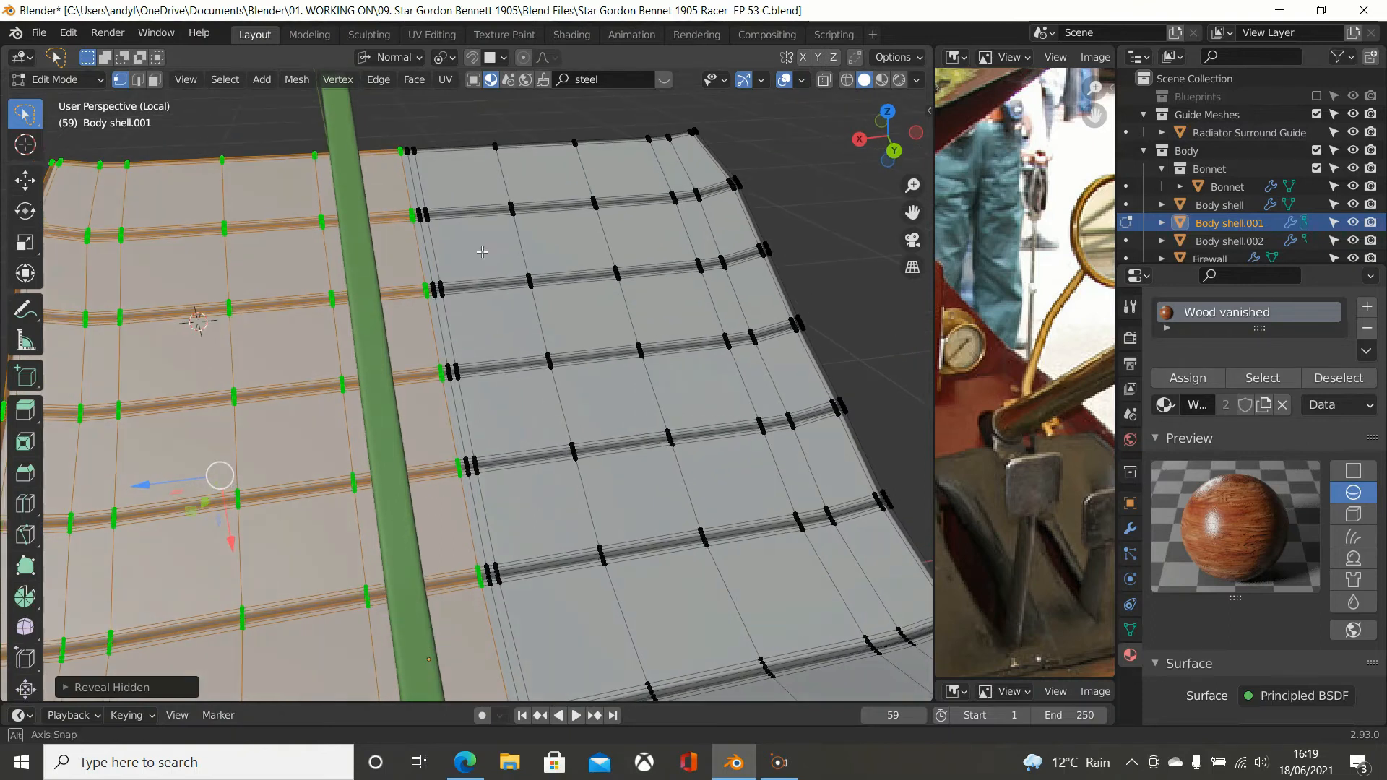
# Step: Display the floorboards in wireframe and examine the layout of both halves from above and at an angle
pyautogui.scroll(1, 426, 336)
pyautogui.press('z')
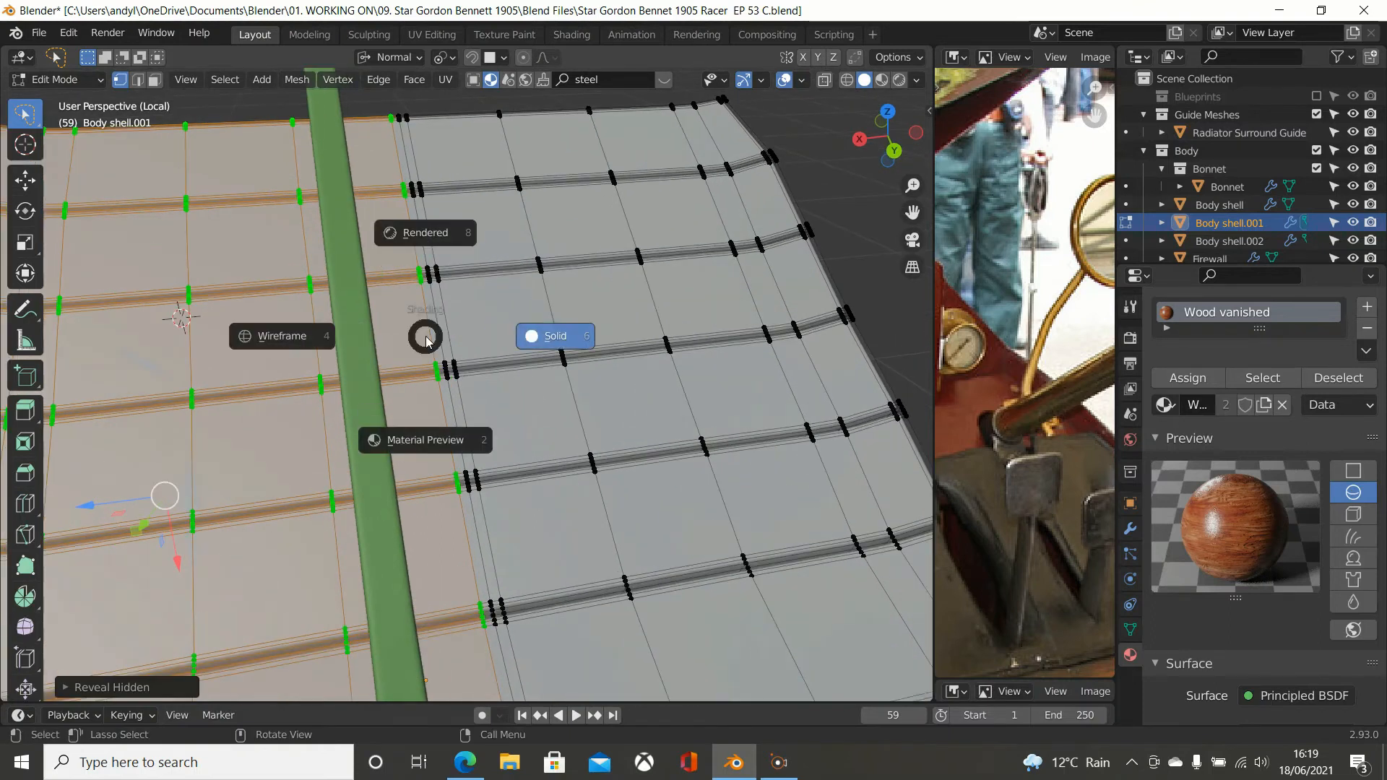
pyautogui.click(304, 337)
pyautogui.scroll(-2, 326, 345)
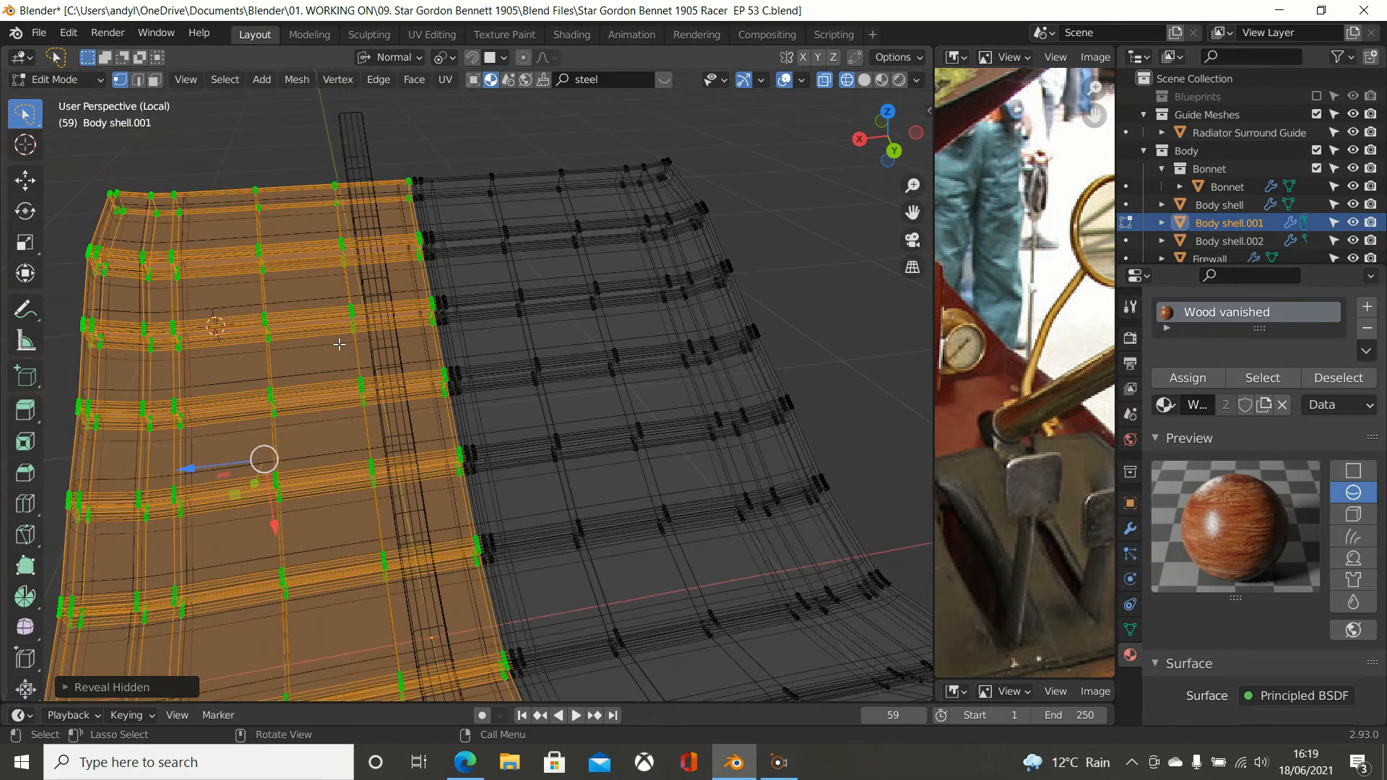
pyautogui.press('KP_7')
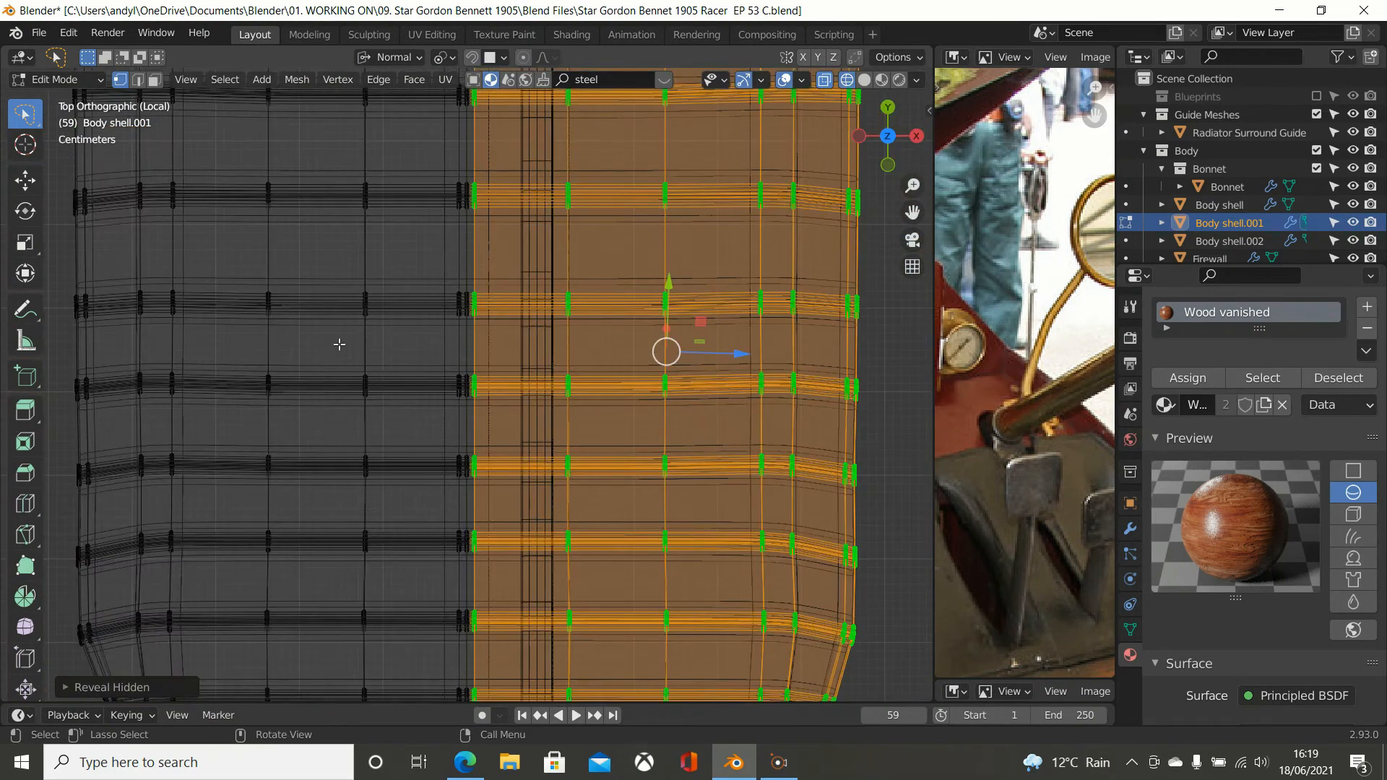
pyautogui.scroll(-3, 334, 353)
pyautogui.moveTo(328, 362); pyautogui.dragTo(21, 280, button='middle')
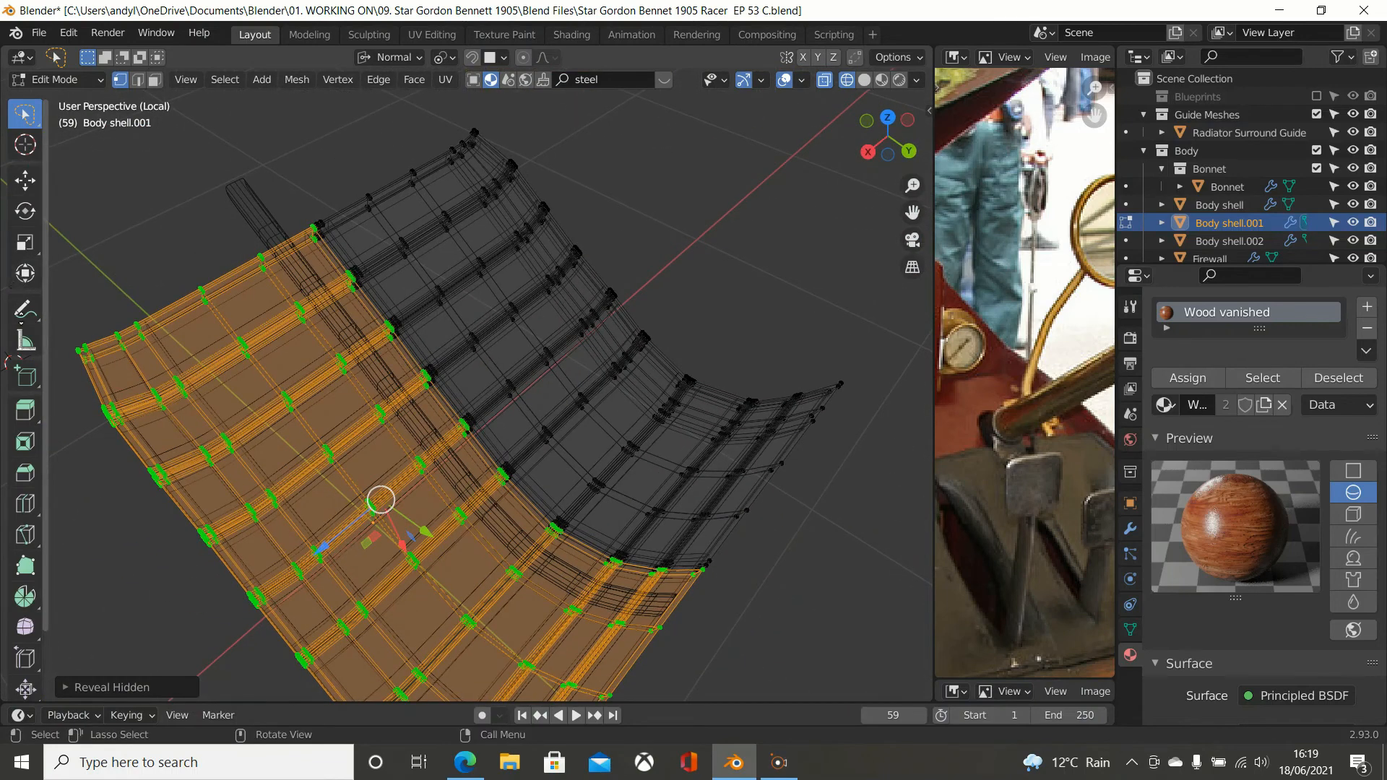
pyautogui.moveTo(360, 278); pyautogui.dragTo(566, 293, button='middle')
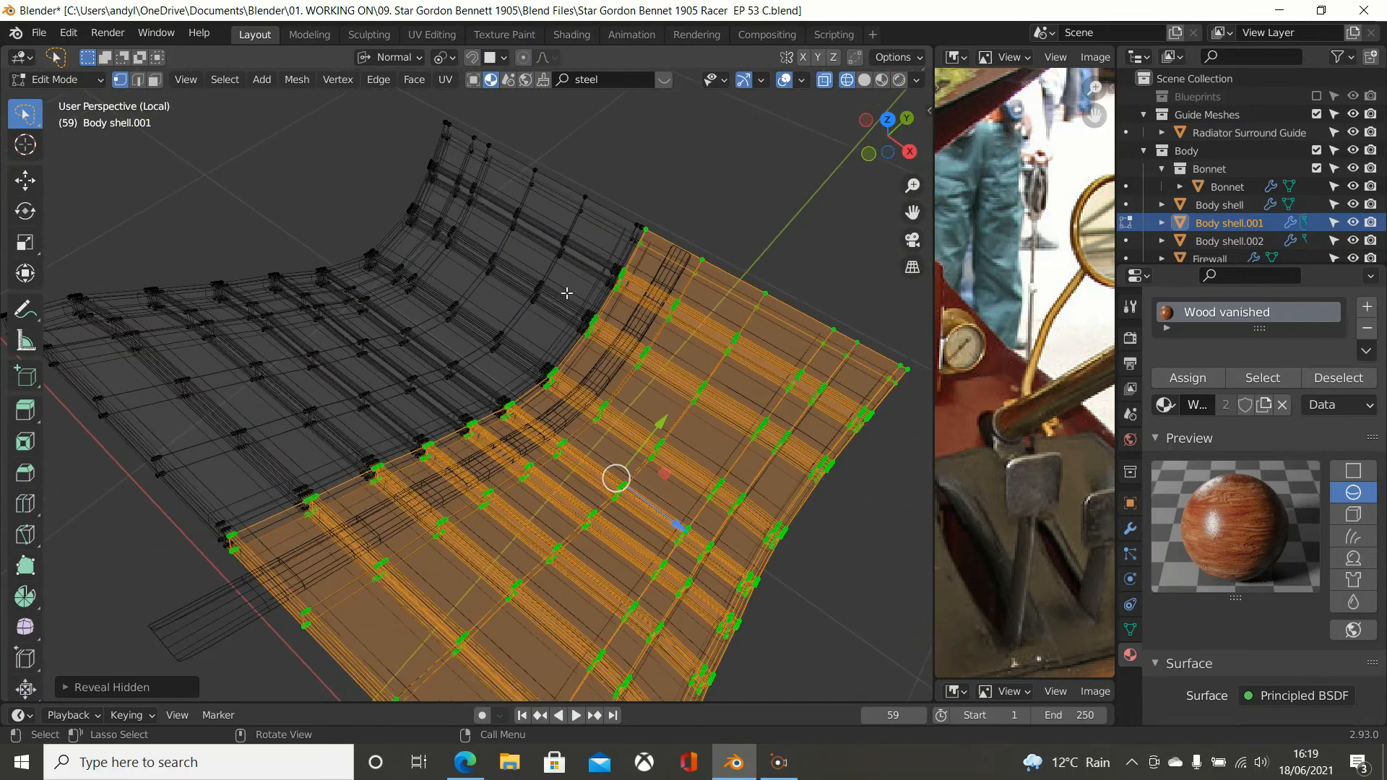
# Step: View the floorboards mesh from the top with nothing selected and face selection mode active
pyautogui.click(245, 430)
pyautogui.click(690, 152)
pyautogui.press('a')
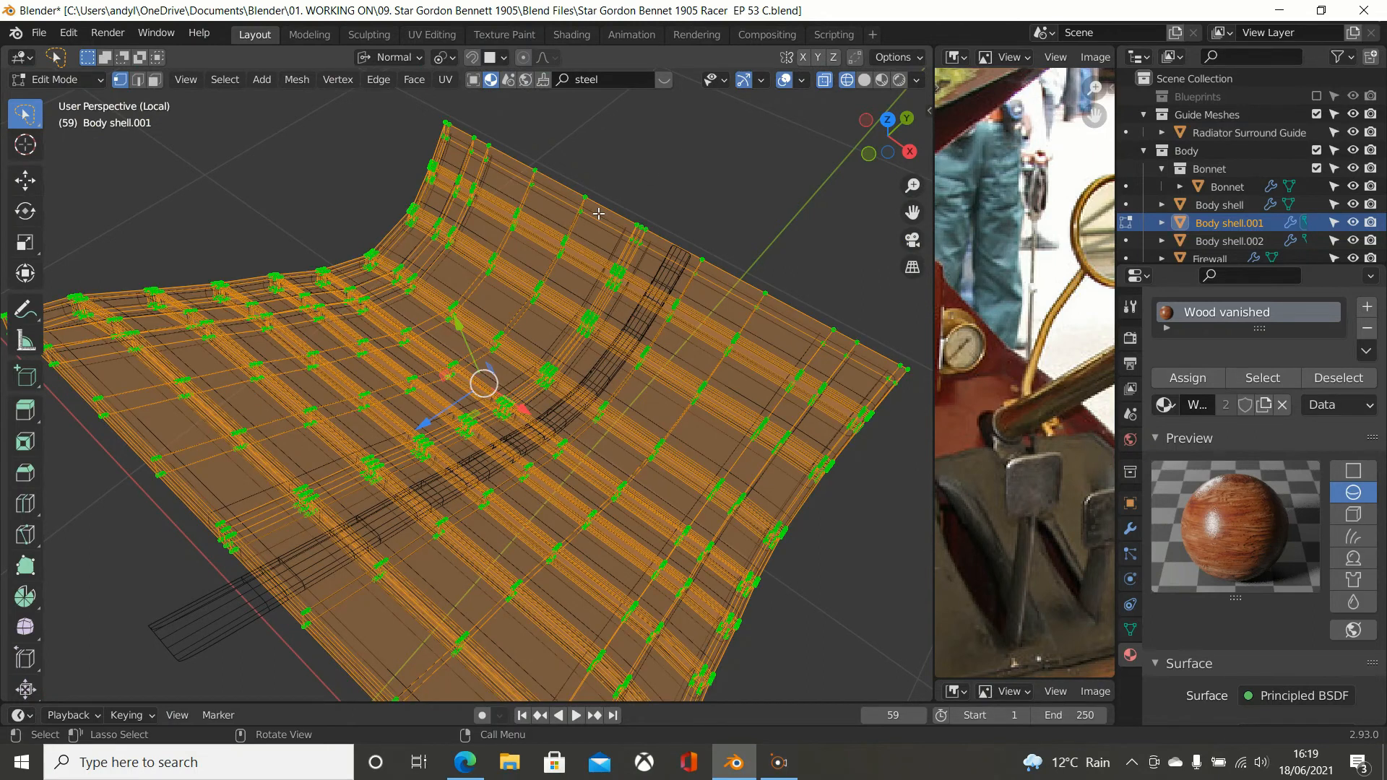
pyautogui.moveTo(528, 258); pyautogui.dragTo(616, 264, button='middle')
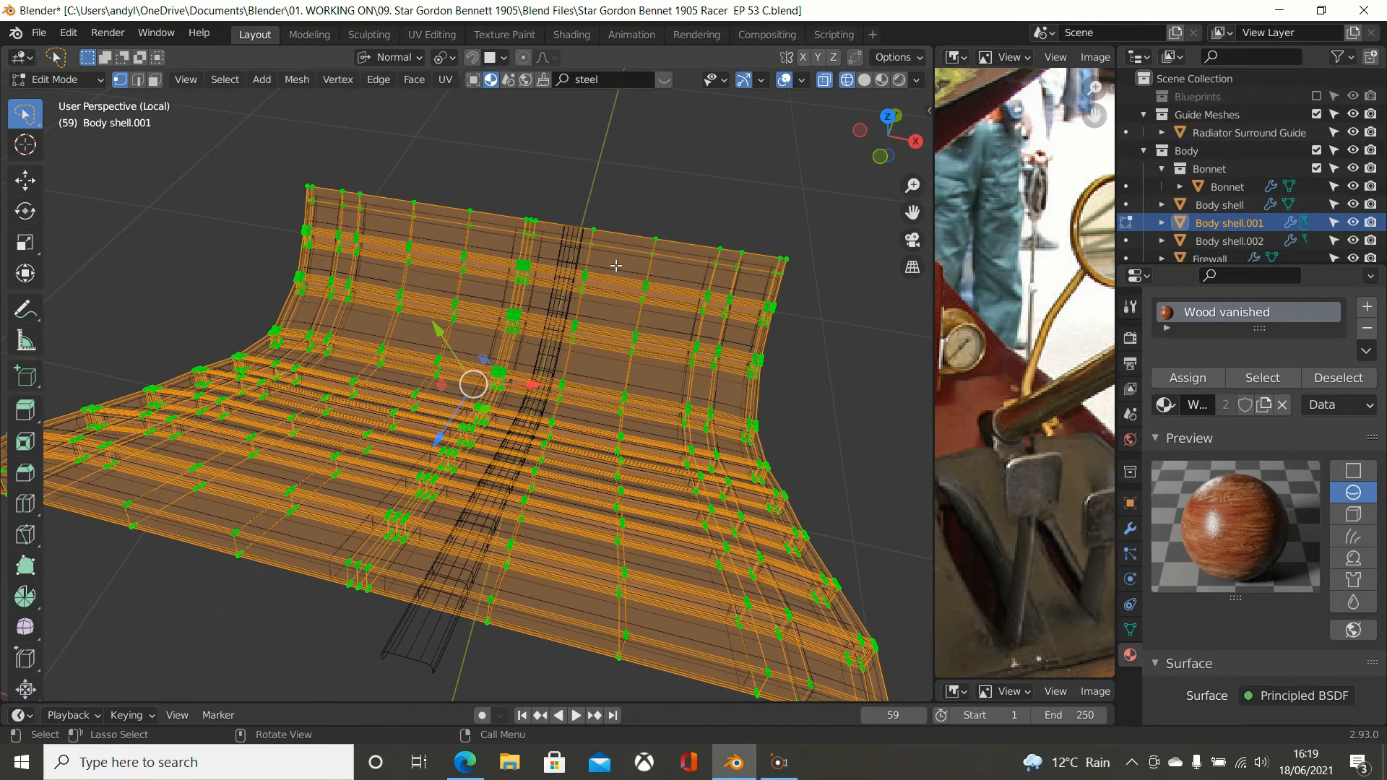
pyautogui.press('KP_7')
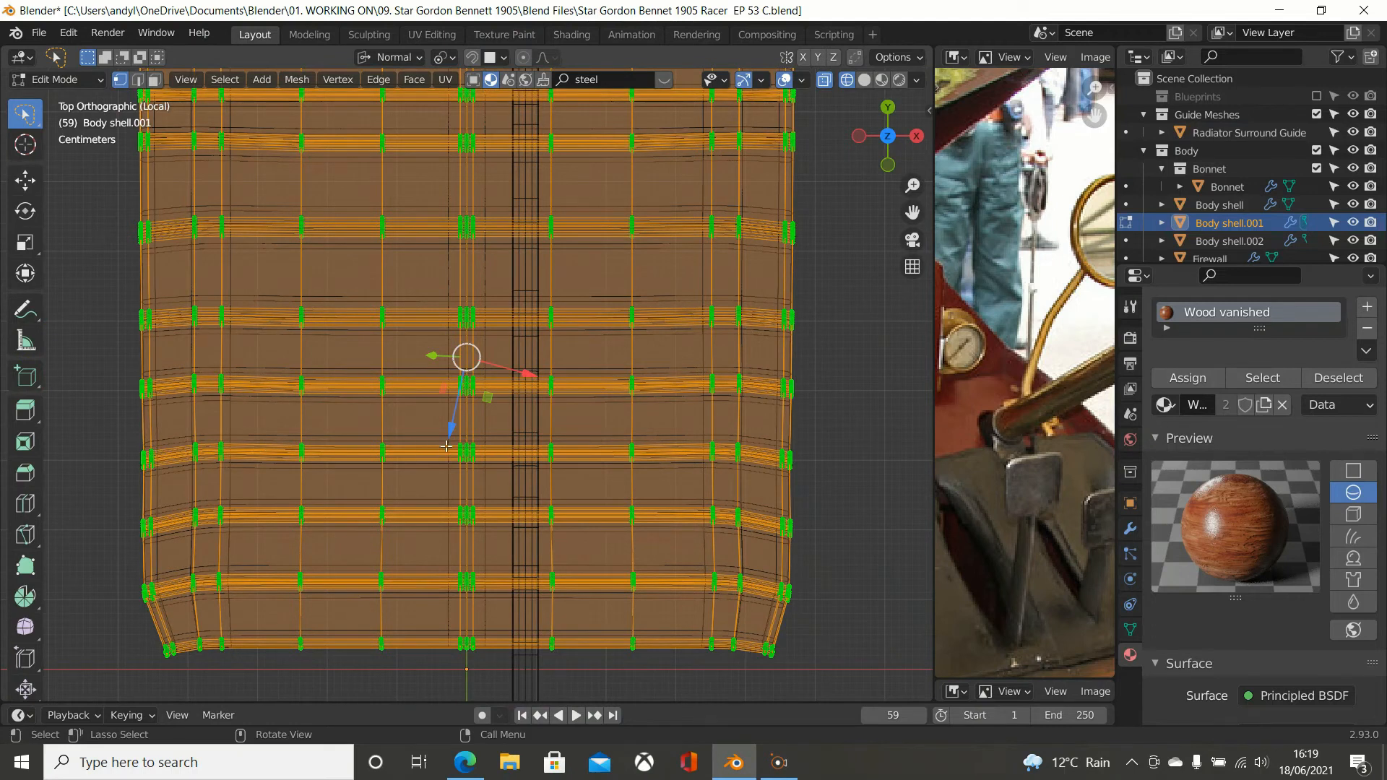
pyautogui.hotkey('alt', 'a')
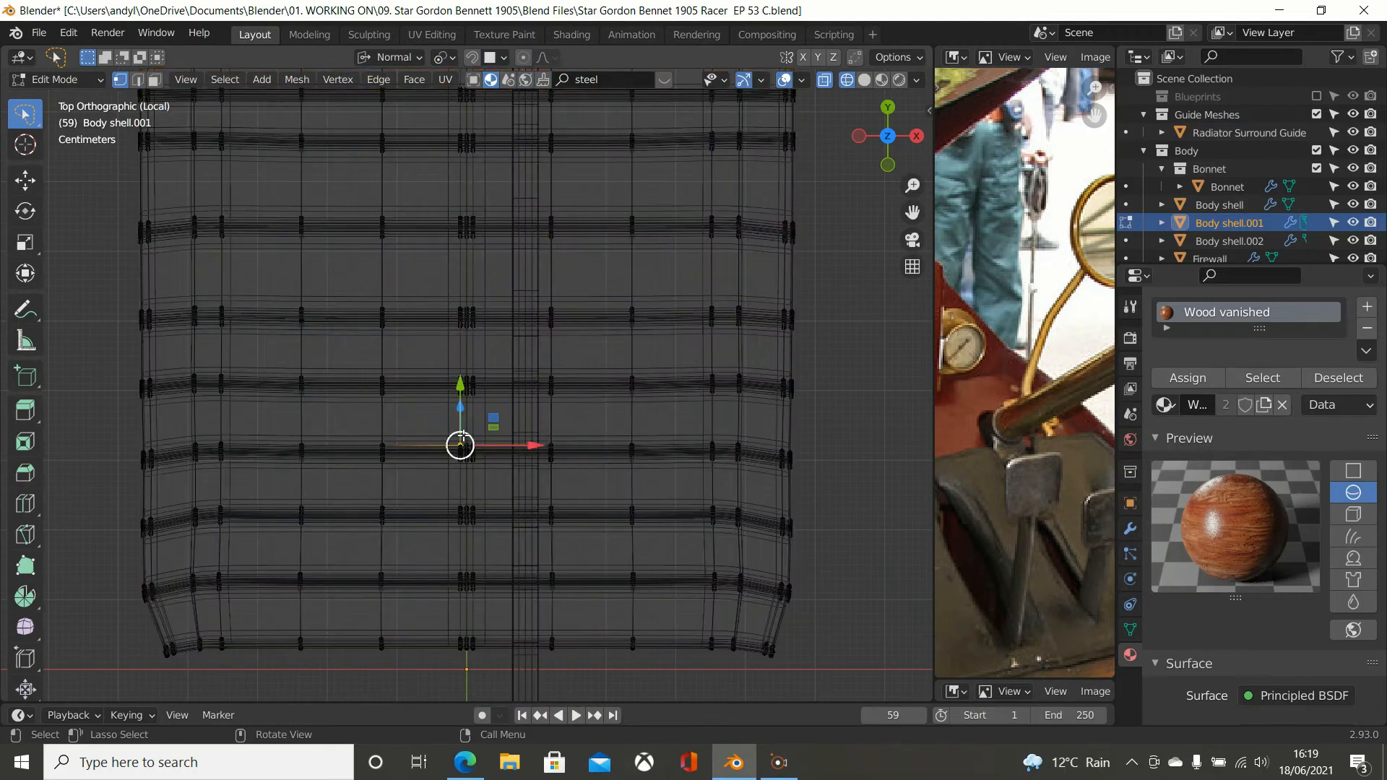
pyautogui.scroll(3, 463, 434)
pyautogui.scroll(-2, 463, 435)
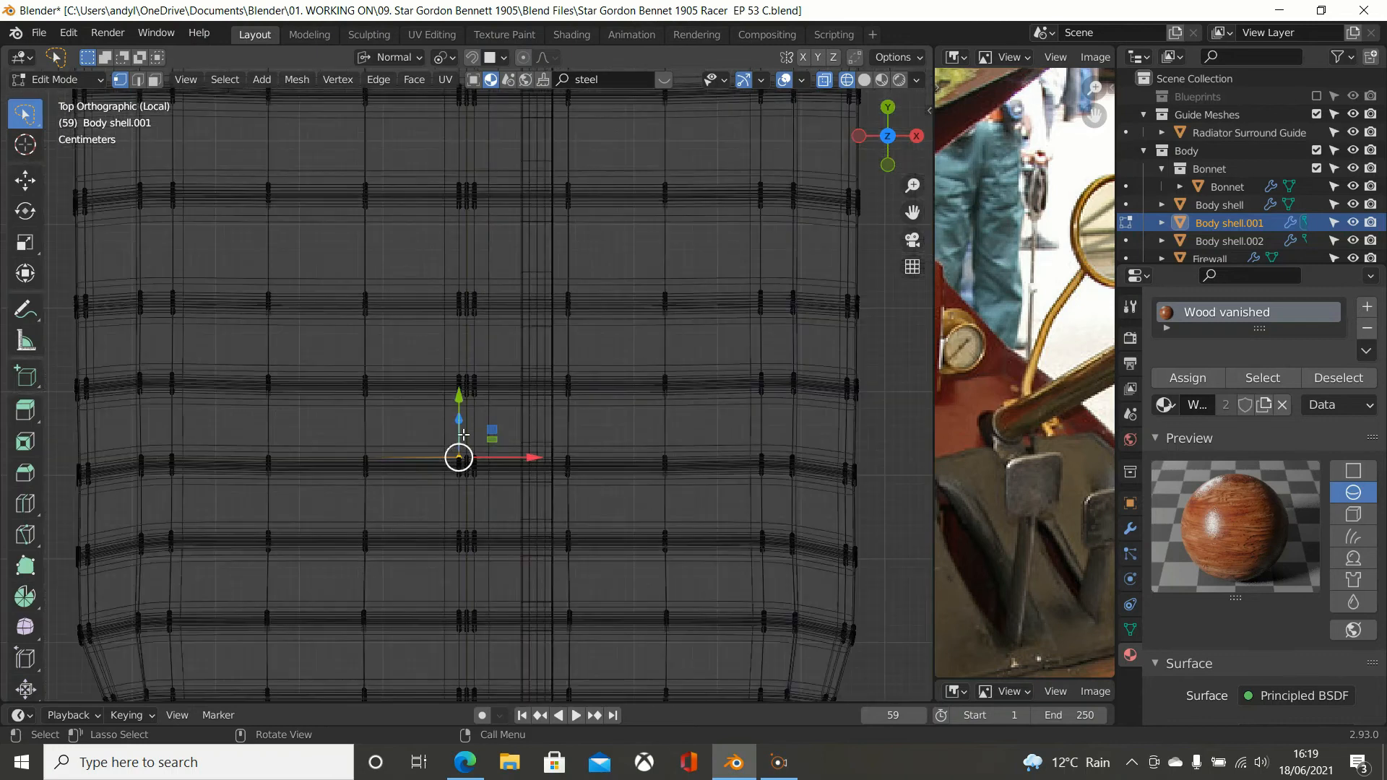
pyautogui.click(155, 81)
pyautogui.scroll(-1, 200, 209)
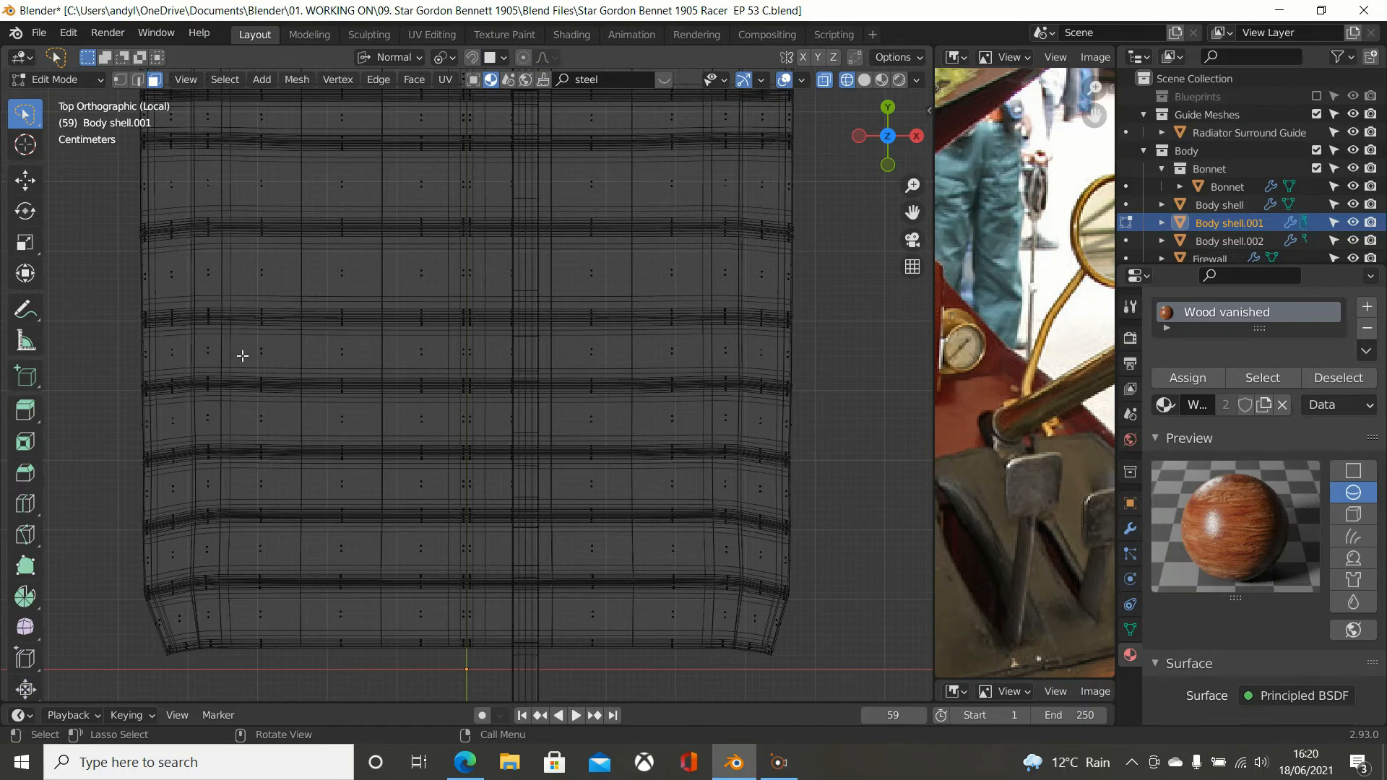
# Step: Circle-select the faces of the three floorboards nearest the bonnet on the driver's side, from the outer edge to the centre line
pyautogui.press('c')
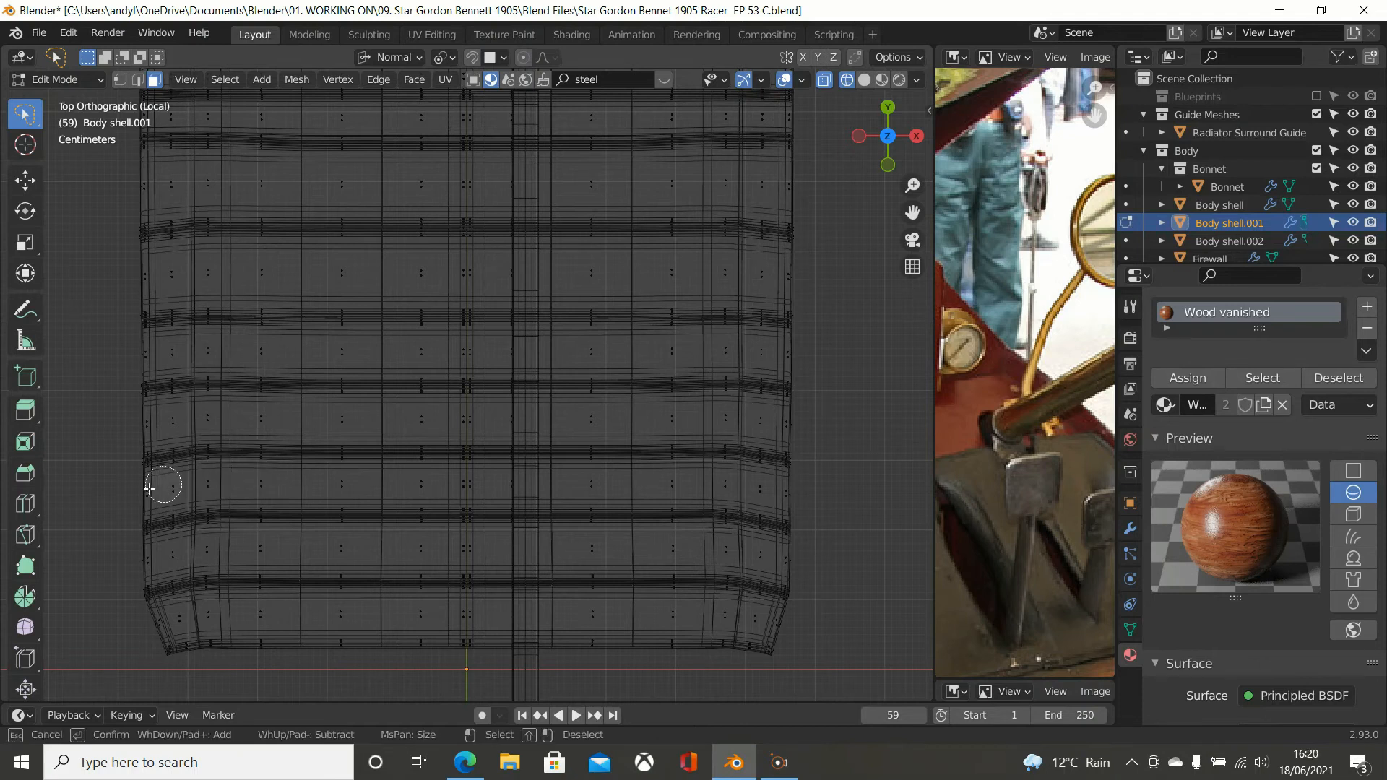
pyautogui.moveTo(137, 488); pyautogui.dragTo(465, 495)
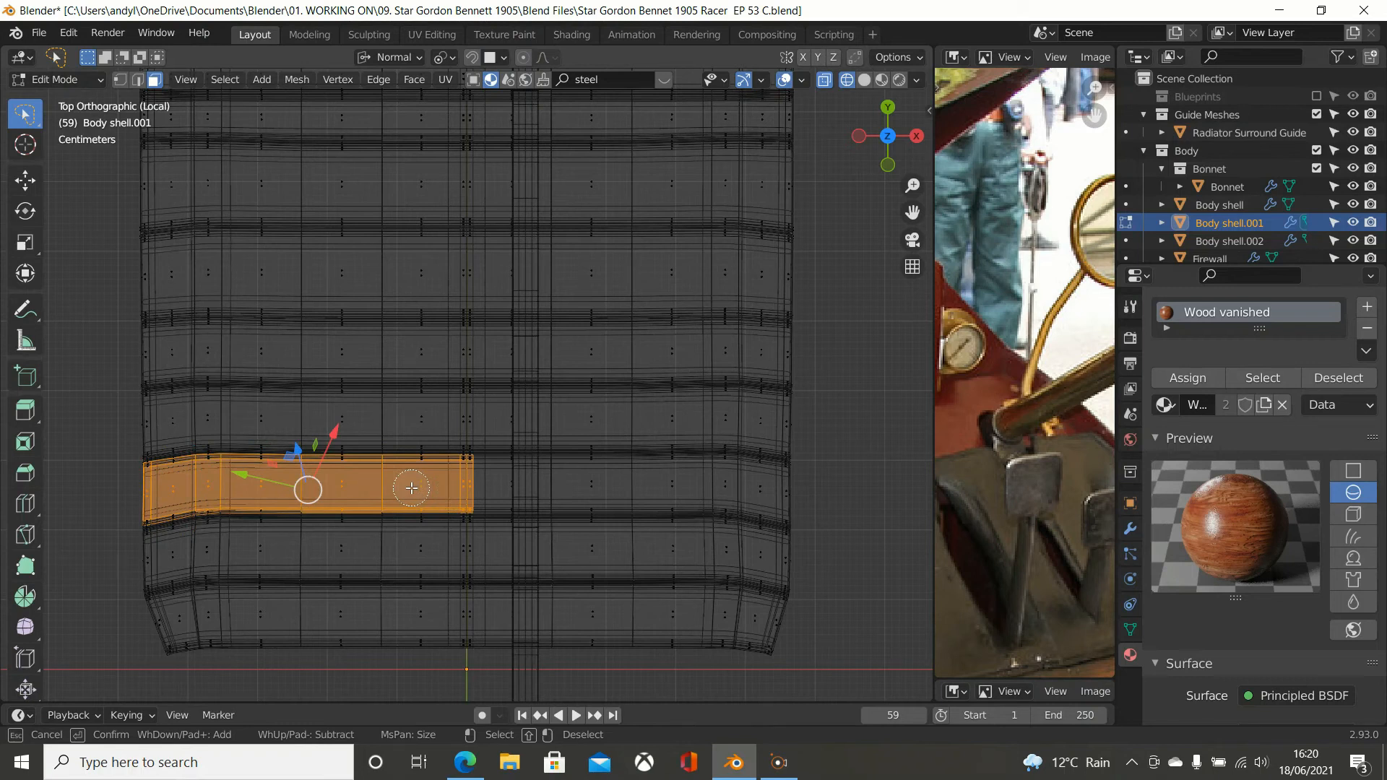
pyautogui.moveTo(137, 560); pyautogui.dragTo(448, 551)
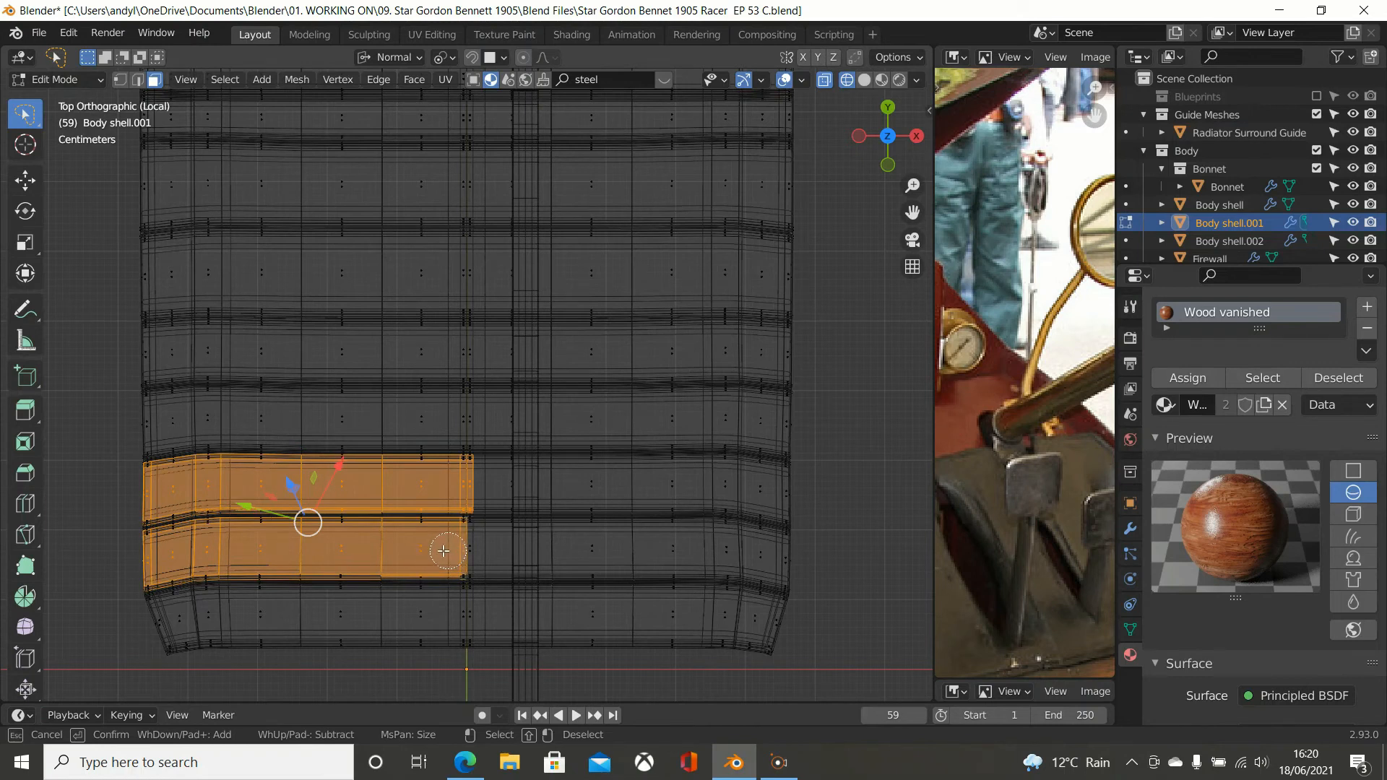
pyautogui.moveTo(133, 622)
pyautogui.mouseDown()
pyautogui.moveTo(448, 614)
pyautogui.moveTo(448, 578)
pyautogui.moveTo(165, 578)
pyautogui.moveTo(145, 522)
pyautogui.moveTo(446, 520)
pyautogui.mouseUp()
pyautogui.moveTo(387, 480)
pyautogui.mouseDown()
pyautogui.moveTo(468, 474)
pyautogui.moveTo(153, 488)
pyautogui.moveTo(215, 483)
pyautogui.mouseUp()
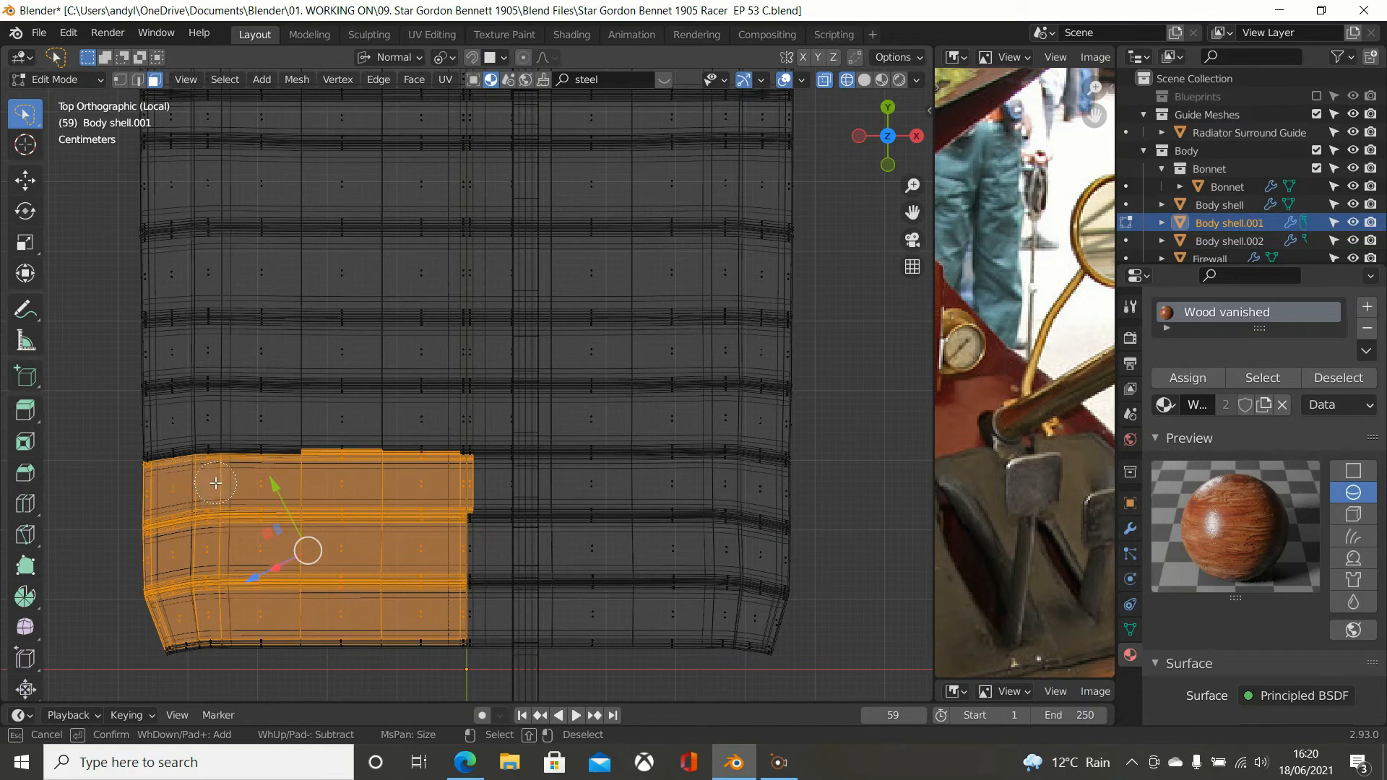
pyautogui.press('Escape')
# Step: Add the front edge faces of the foremost driver's-side board to the selection
pyautogui.scroll(4, 332, 405)
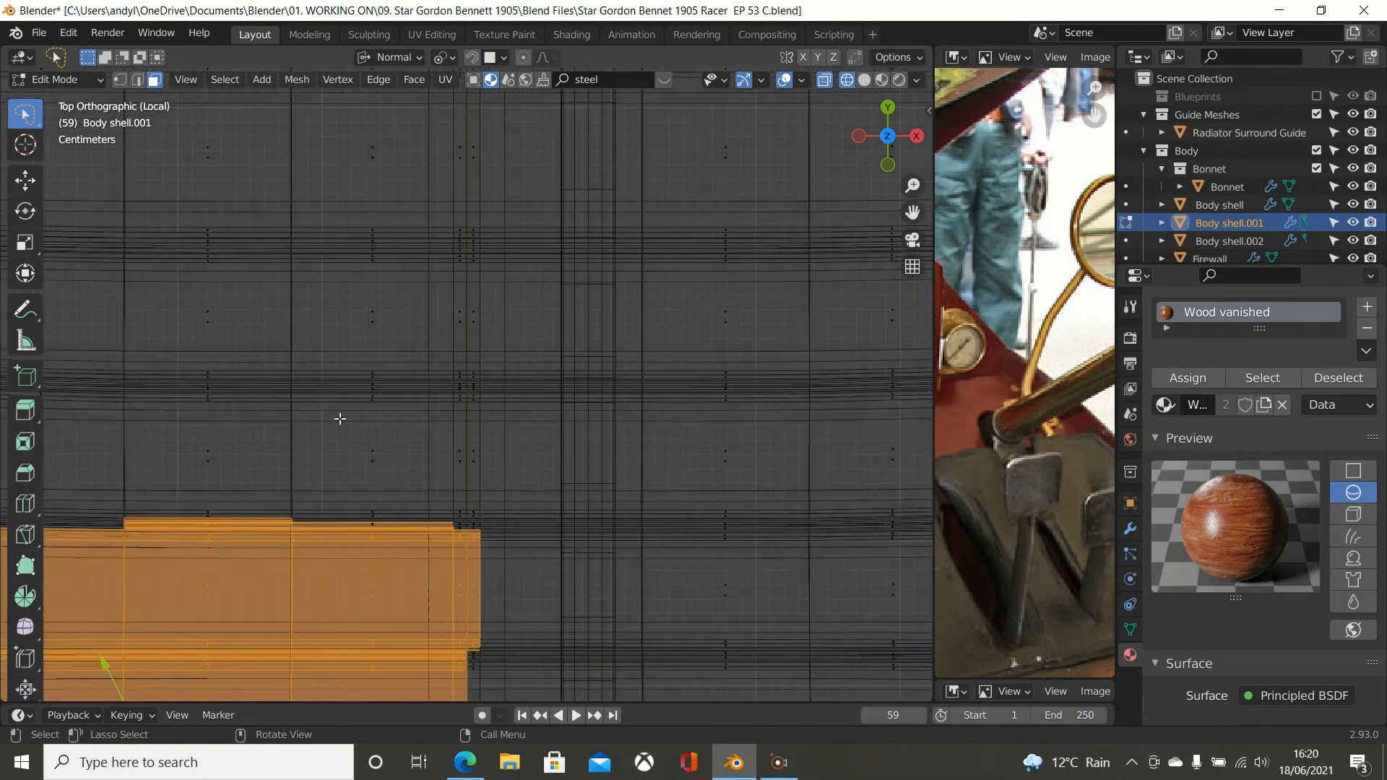
pyautogui.scroll(-4, 341, 419)
pyautogui.keyDown('shift'); pyautogui.moveTo(356, 389); pyautogui.dragTo(422, 273, button='middle'); pyautogui.keyUp('shift')
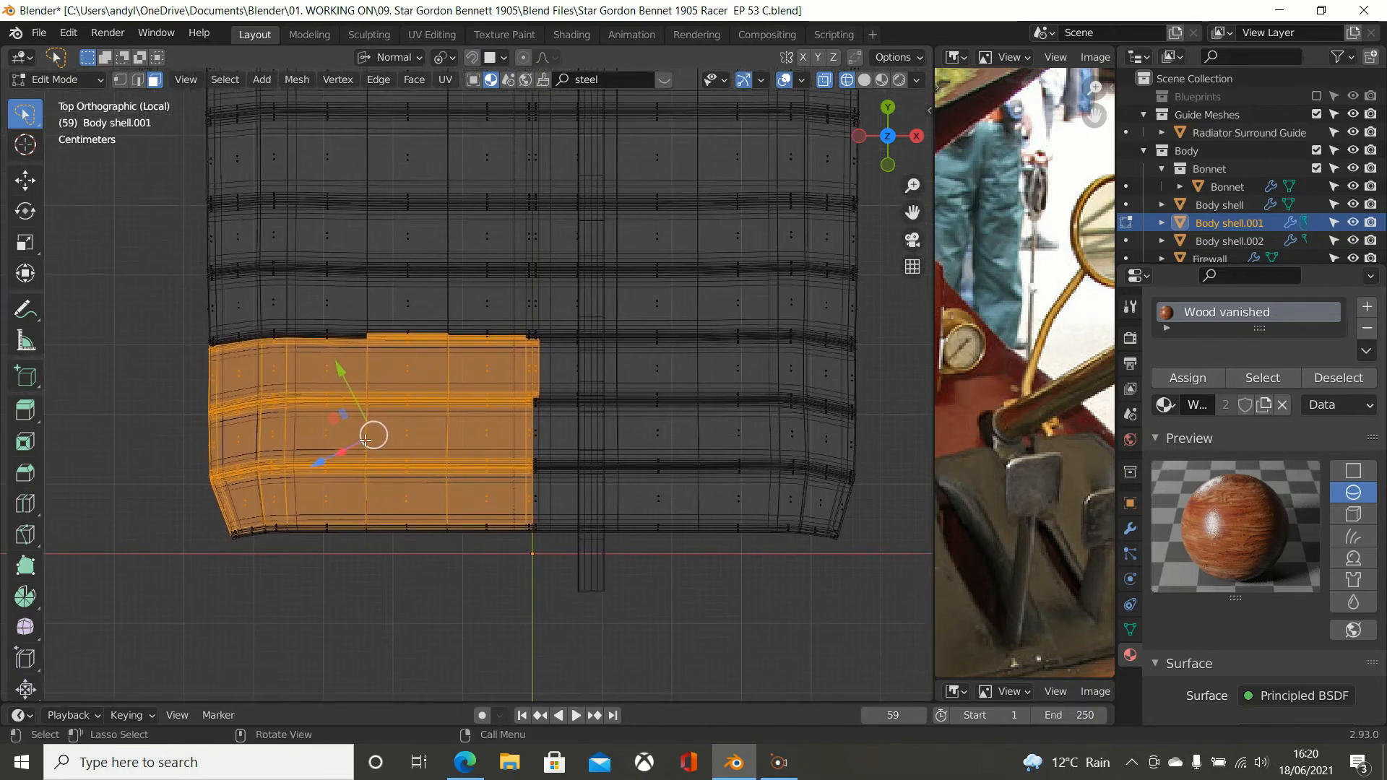
pyautogui.press('c')
pyautogui.moveTo(210, 535); pyautogui.dragTo(506, 531)
pyautogui.scroll(3, 509, 508)
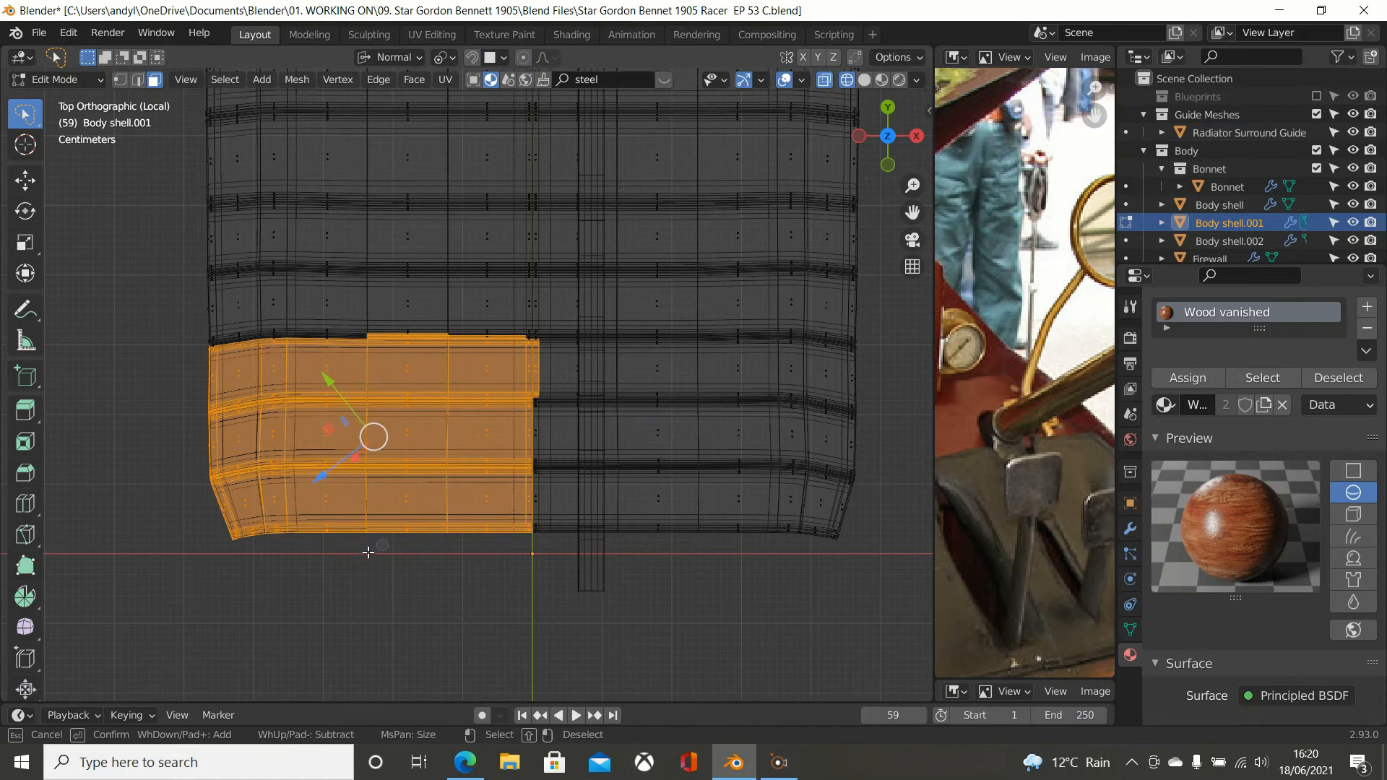
pyautogui.press('Escape')
pyautogui.scroll(1, 346, 569)
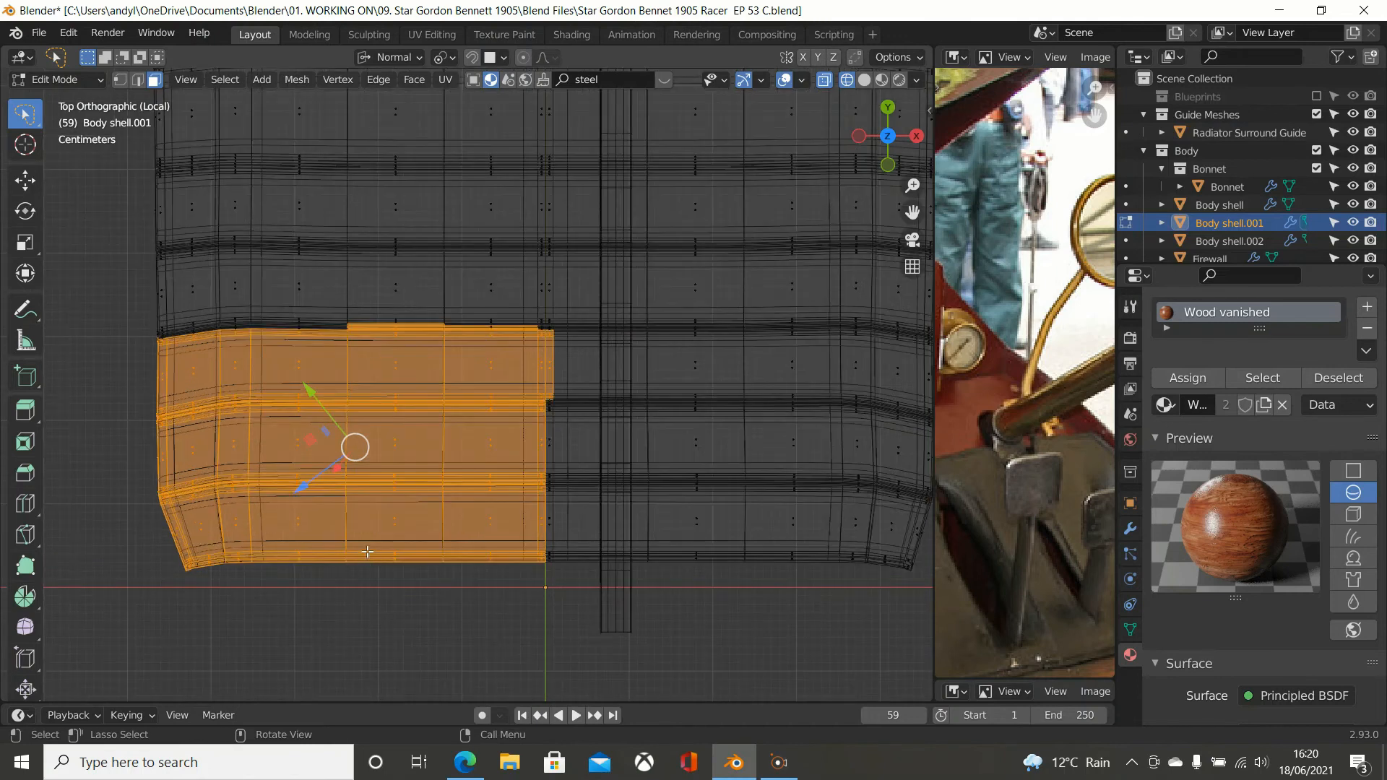
# Step: Box-deselect the extra faces around the centre line at the inner end of the rearmost selected board
pyautogui.scroll(3, 367, 552)
pyautogui.scroll(2, 354, 516)
pyautogui.keyDown('shift'); pyautogui.moveTo(422, 504); pyautogui.dragTo(368, 605, button='middle'); pyautogui.keyUp('shift')
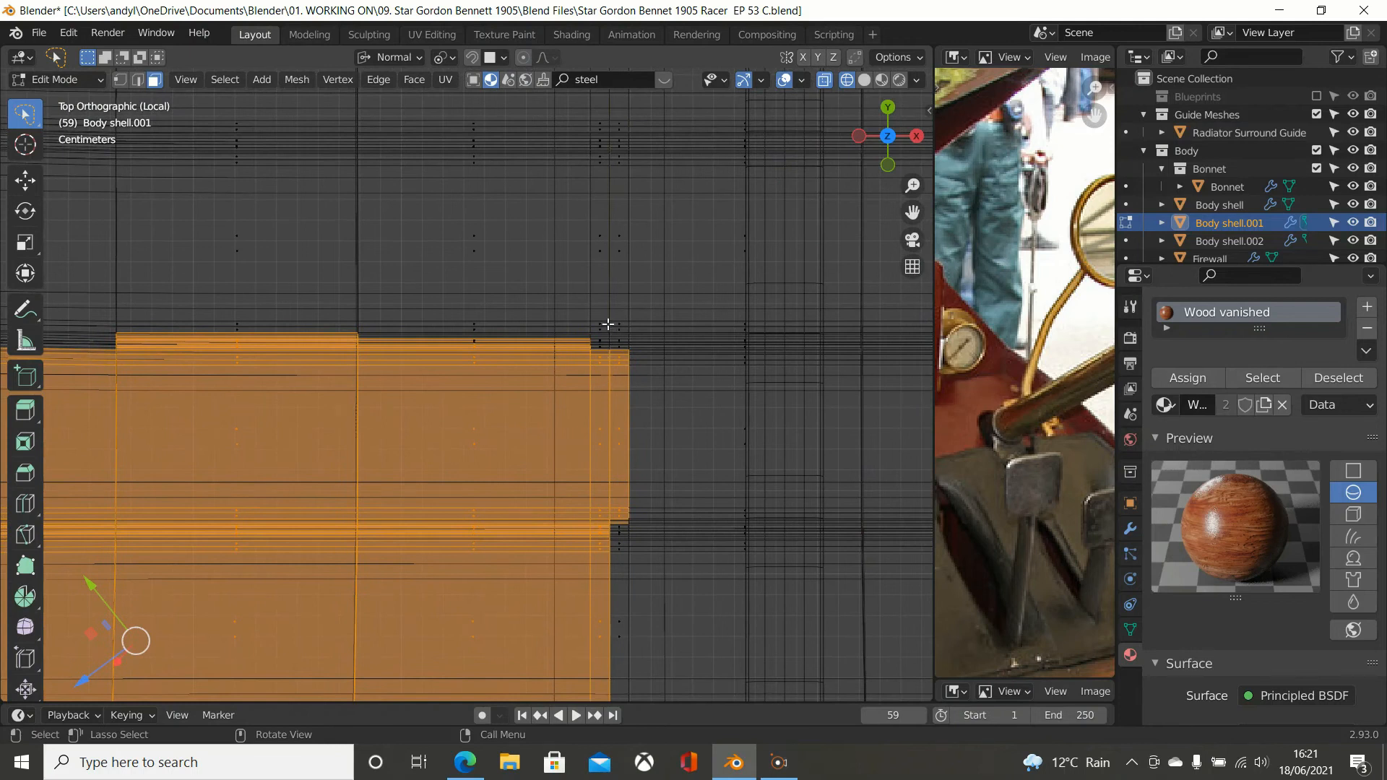
pyautogui.press('b')
pyautogui.press('Escape')
pyautogui.press('b')
pyautogui.moveTo(598, 305); pyautogui.dragTo(655, 621)
pyautogui.moveTo(655, 622); pyautogui.dragTo(655, 622, button='middle')
pyautogui.scroll(1, 654, 614)
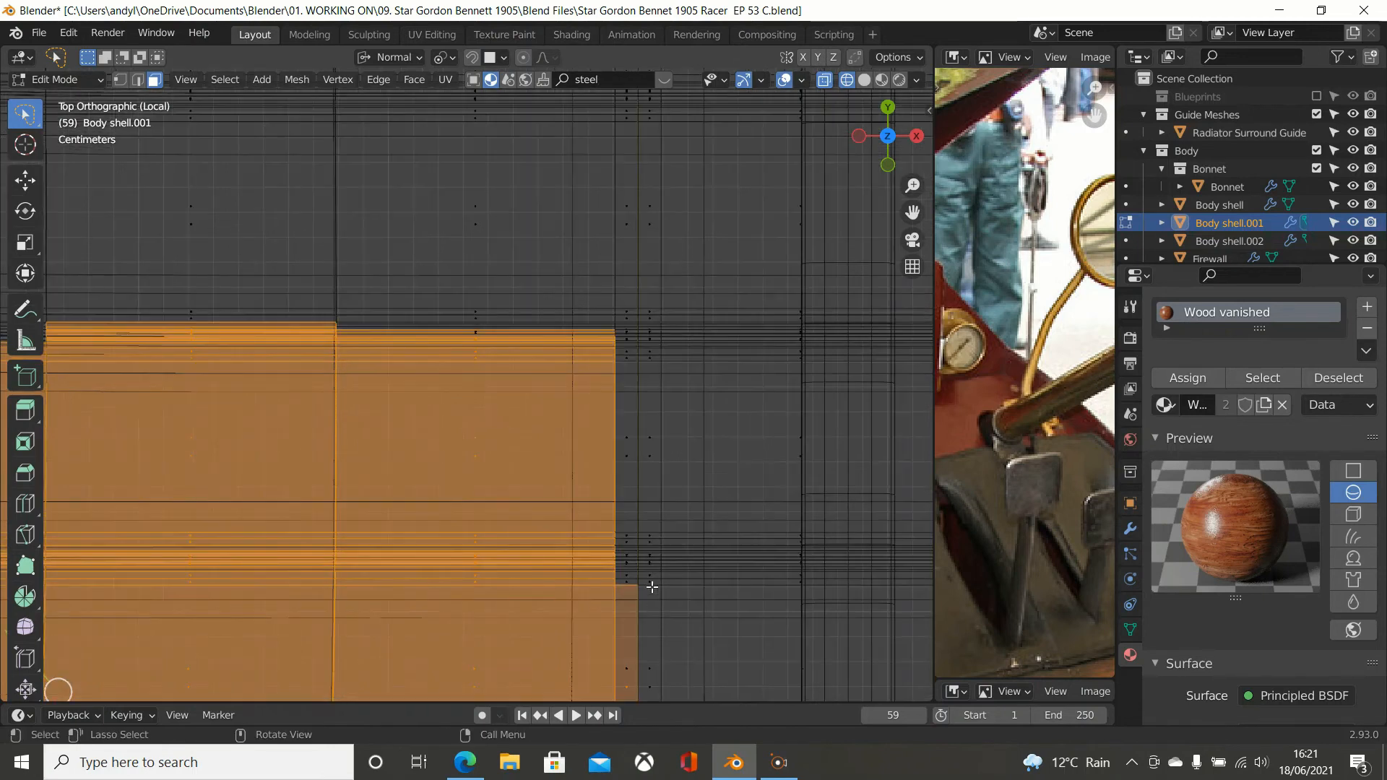
pyautogui.scroll(-1, 650, 554)
pyautogui.keyDown('shift'); pyautogui.moveTo(659, 470); pyautogui.dragTo(669, 304, button='middle'); pyautogui.keyUp('shift')
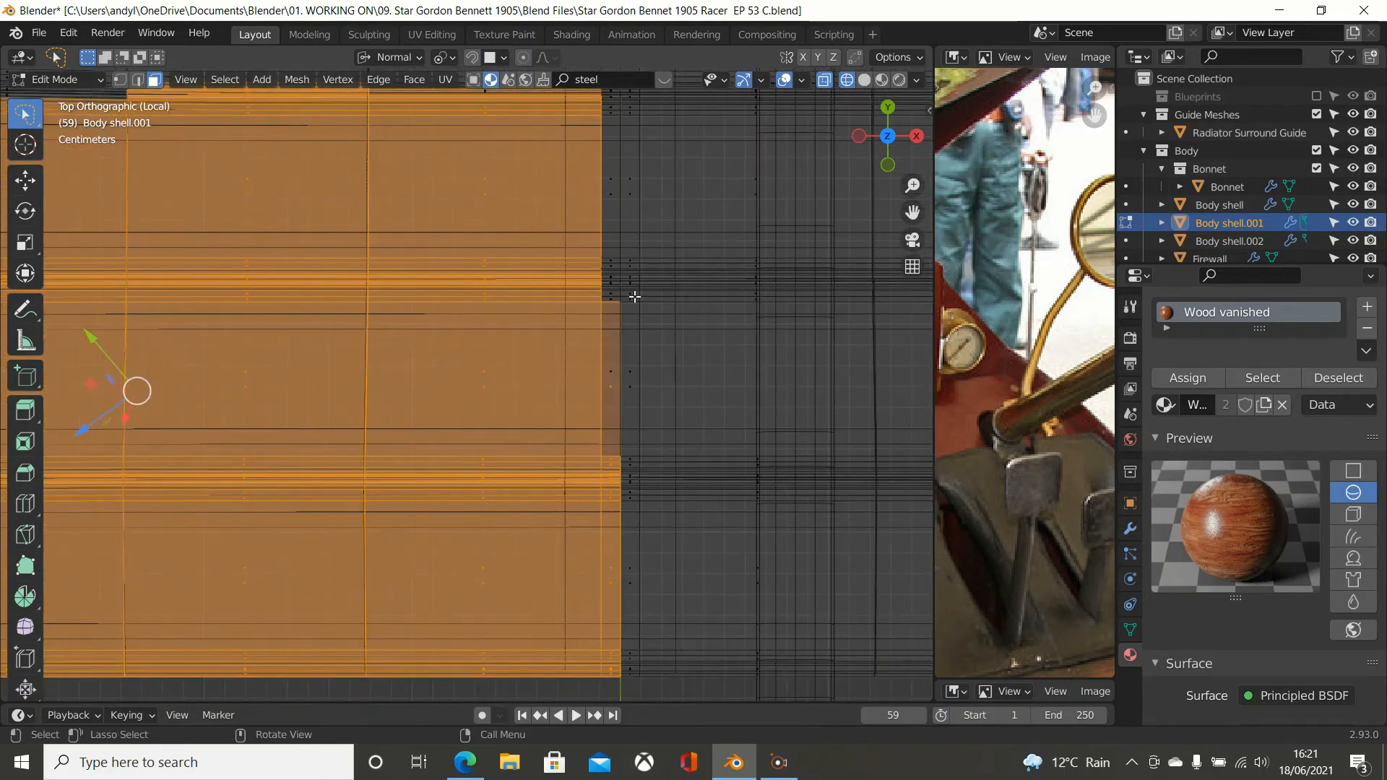
# Step: Box-deselect the extra centre-line faces on the two front boards so the selection's inner edge is straight
pyautogui.press('b')
pyautogui.moveTo(611, 279); pyautogui.dragTo(662, 704, button='middle')
pyautogui.scroll(1, 662, 672)
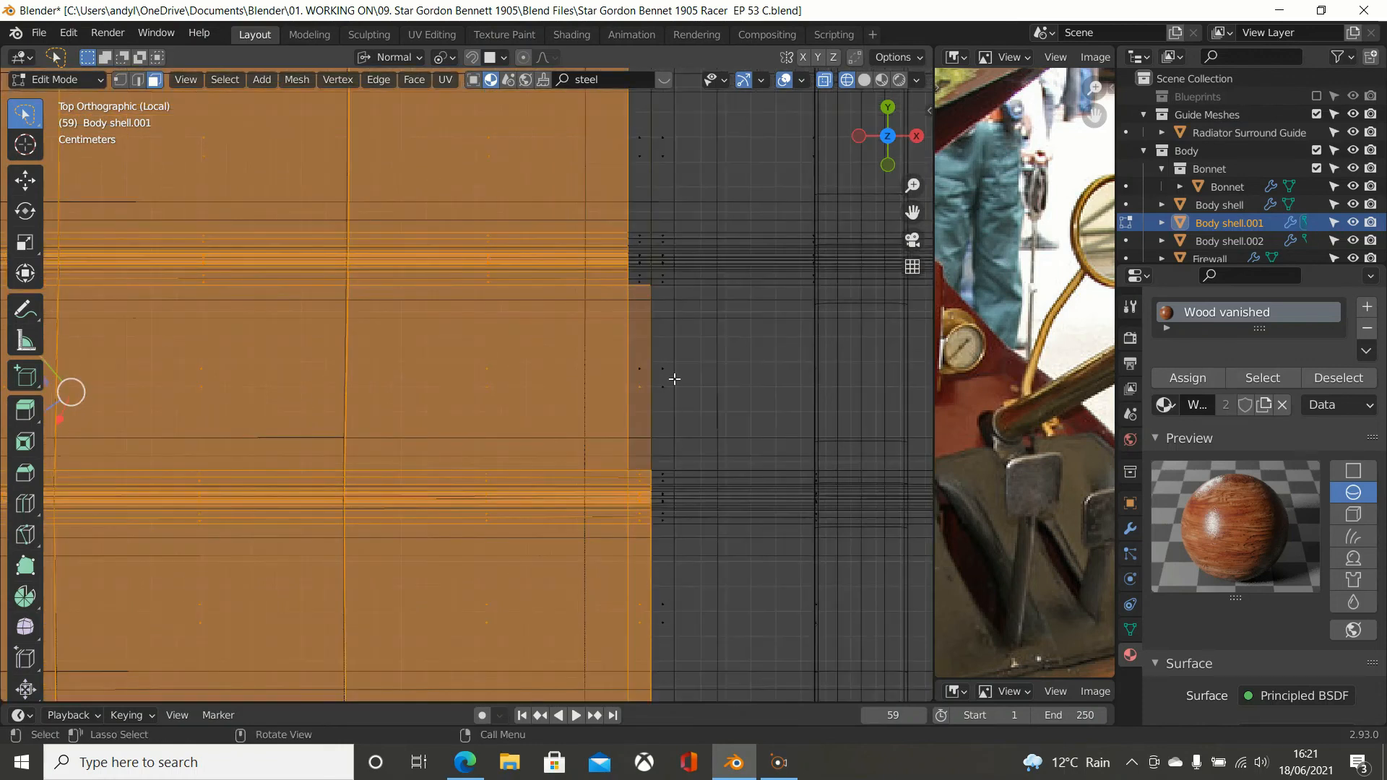
pyautogui.scroll(-2, 674, 348)
pyautogui.press('b')
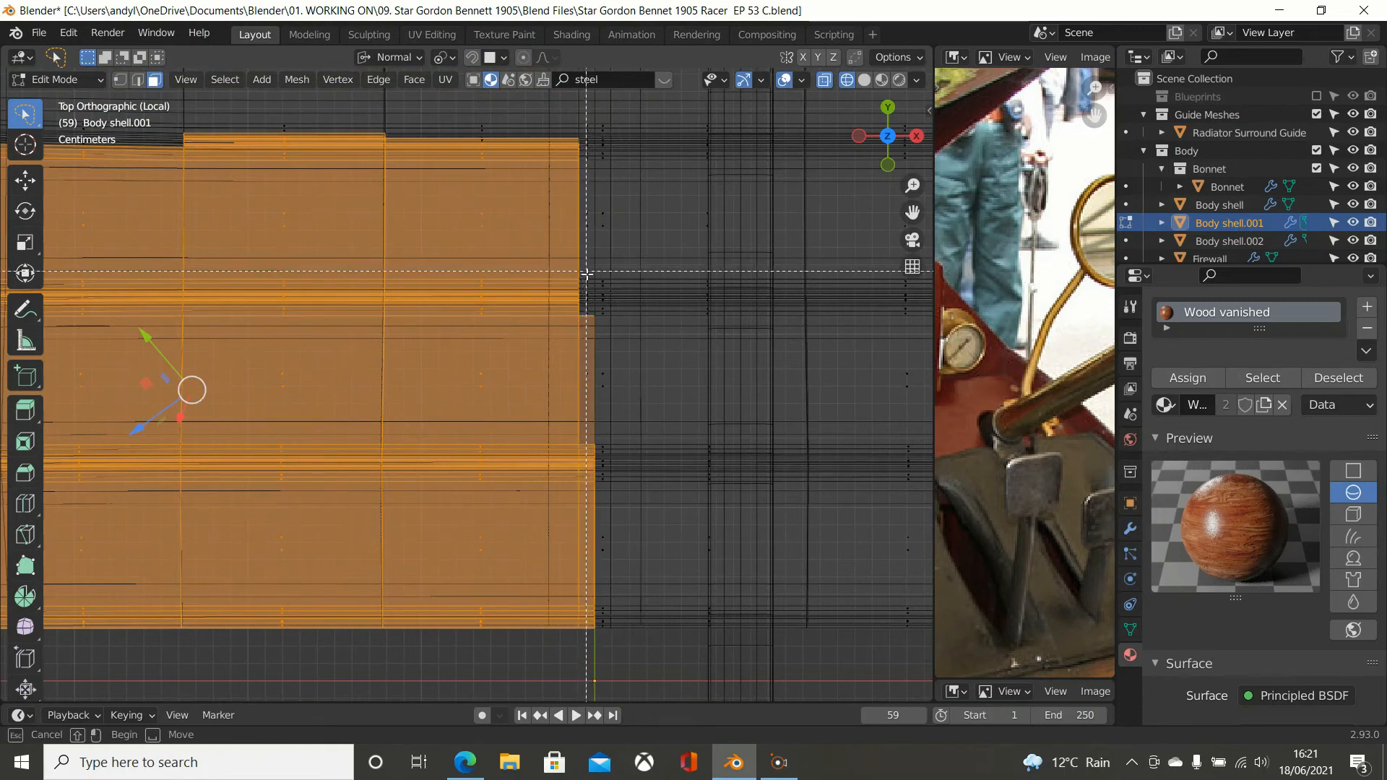
pyautogui.moveTo(586, 273); pyautogui.dragTo(669, 656, button='middle')
# Step: Circle-deselect the protruding front edge face along the middle section of the foremost driver's-side board
pyautogui.keyDown('shift'); pyautogui.moveTo(380, 449); pyautogui.dragTo(630, 599, button='middle'); pyautogui.keyUp('shift')
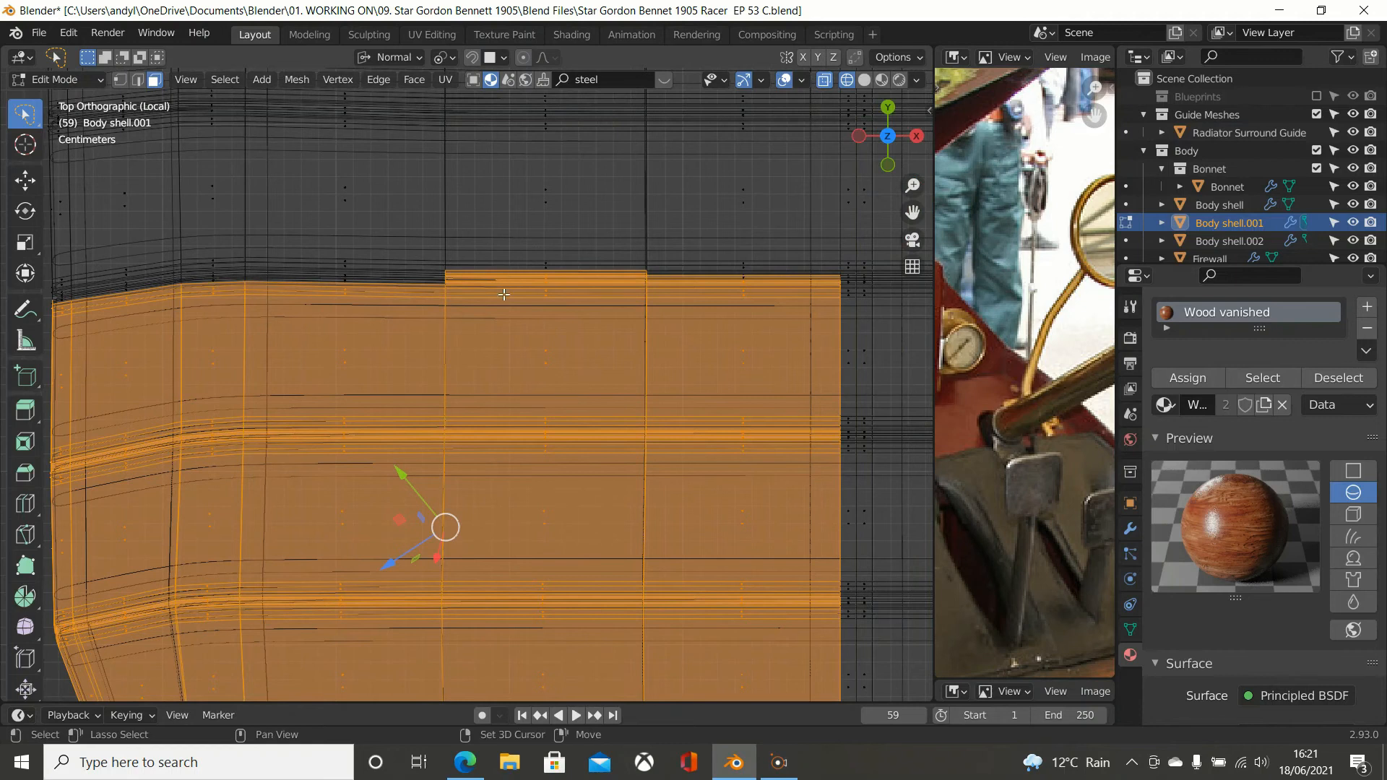
pyautogui.keyDown('shift'); pyautogui.moveTo(490, 328); pyautogui.dragTo(483, 354, button='middle'); pyautogui.keyUp('shift')
pyautogui.scroll(3, 461, 258)
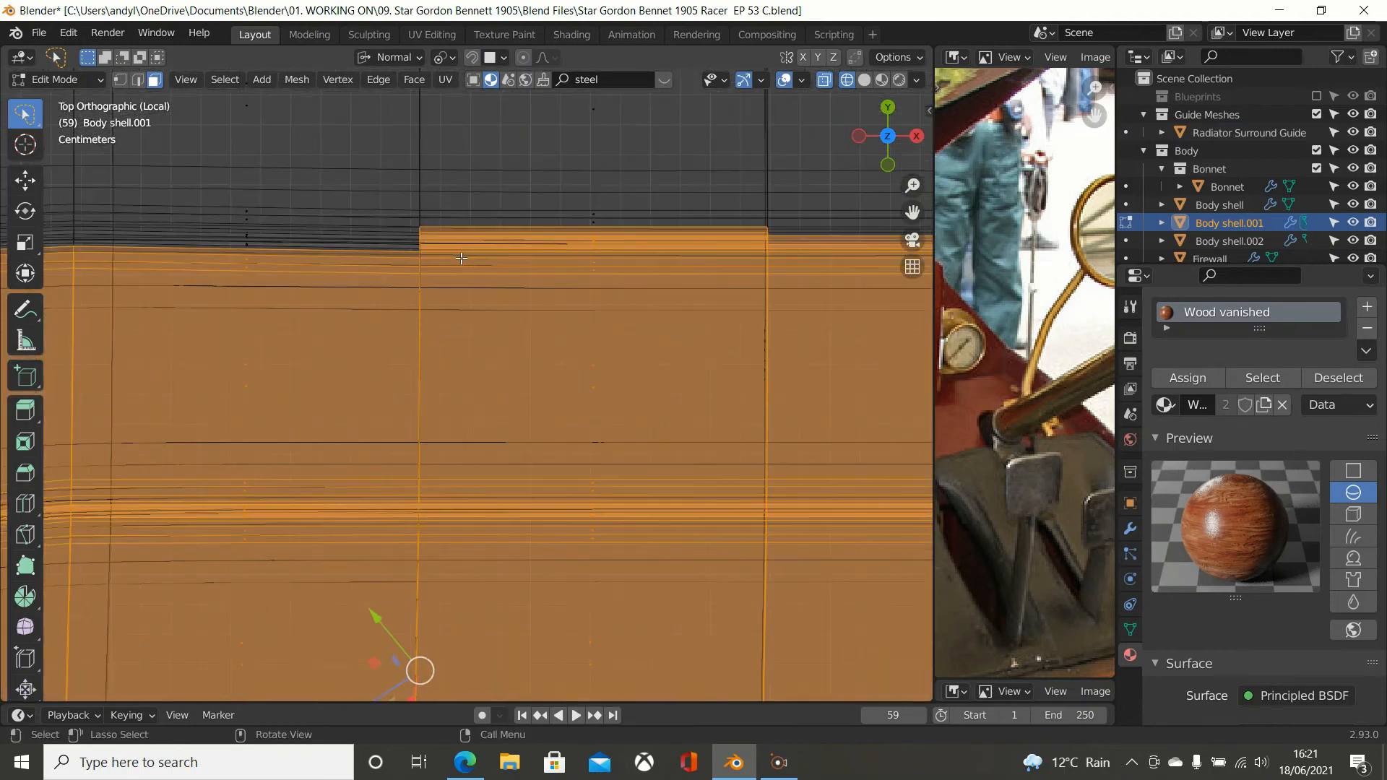
pyautogui.press('c')
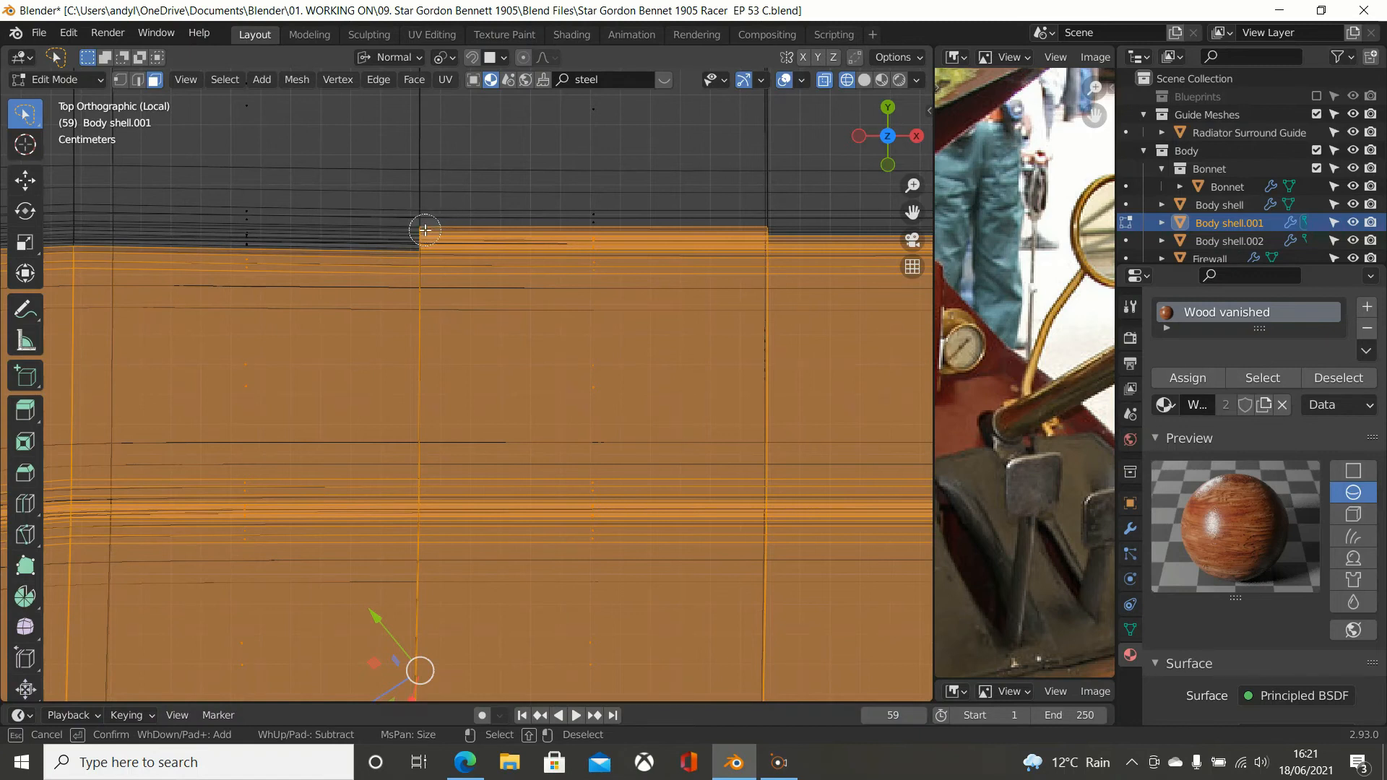
pyautogui.scroll(1, 425, 230)
pyautogui.keyDown('shift'); pyautogui.click(590, 229); pyautogui.keyUp('shift')
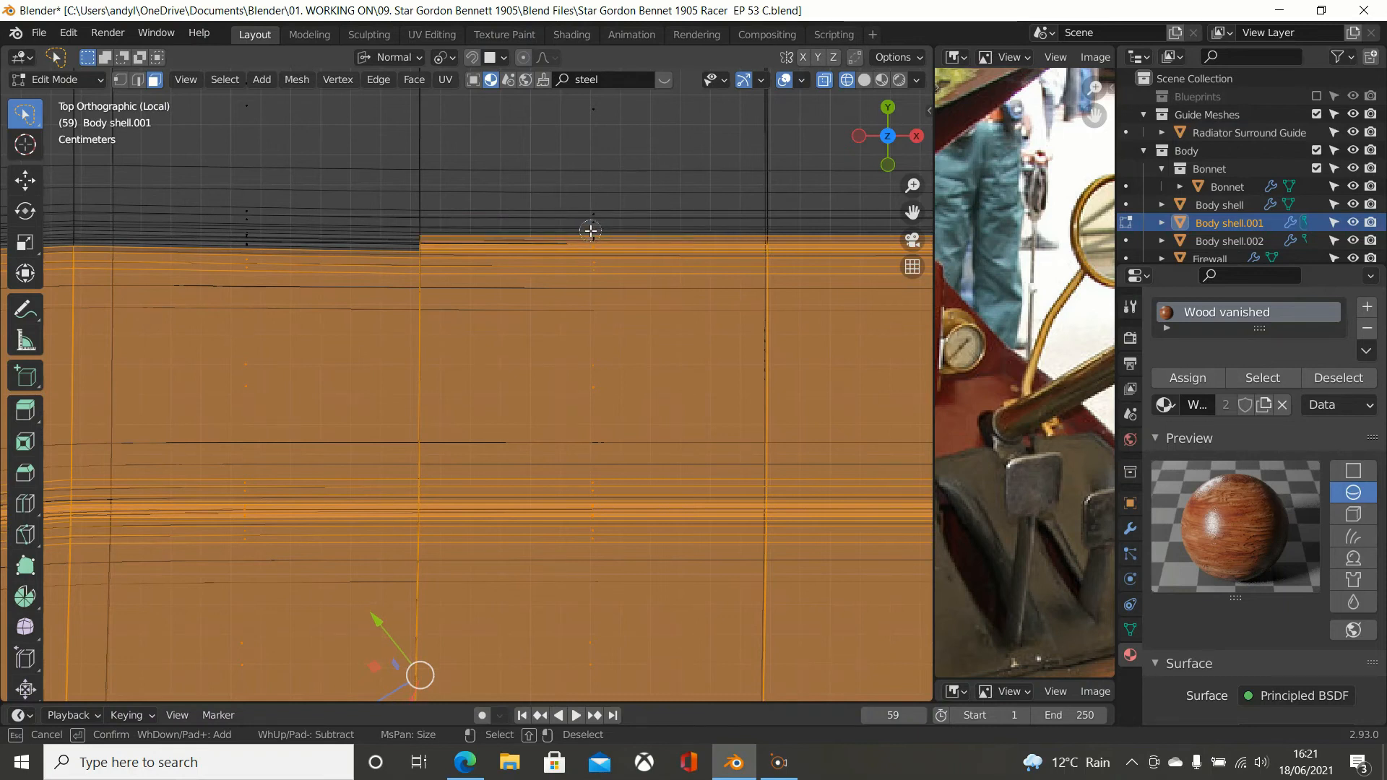
pyautogui.press('Escape')
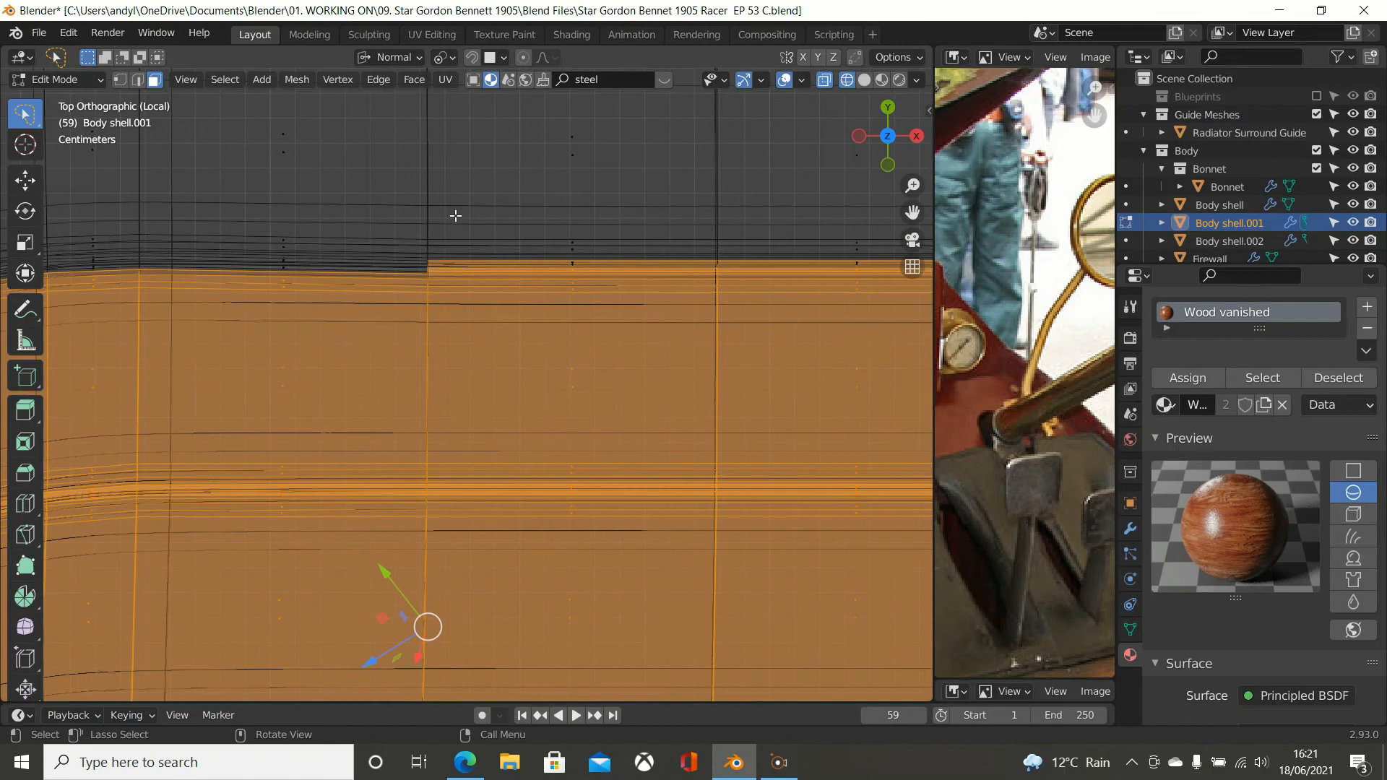
# Step: Try to deselect the remaining front edge faces of the foremost board's middle section one at a time
pyautogui.scroll(2, 456, 213)
pyautogui.scroll(3, 460, 221)
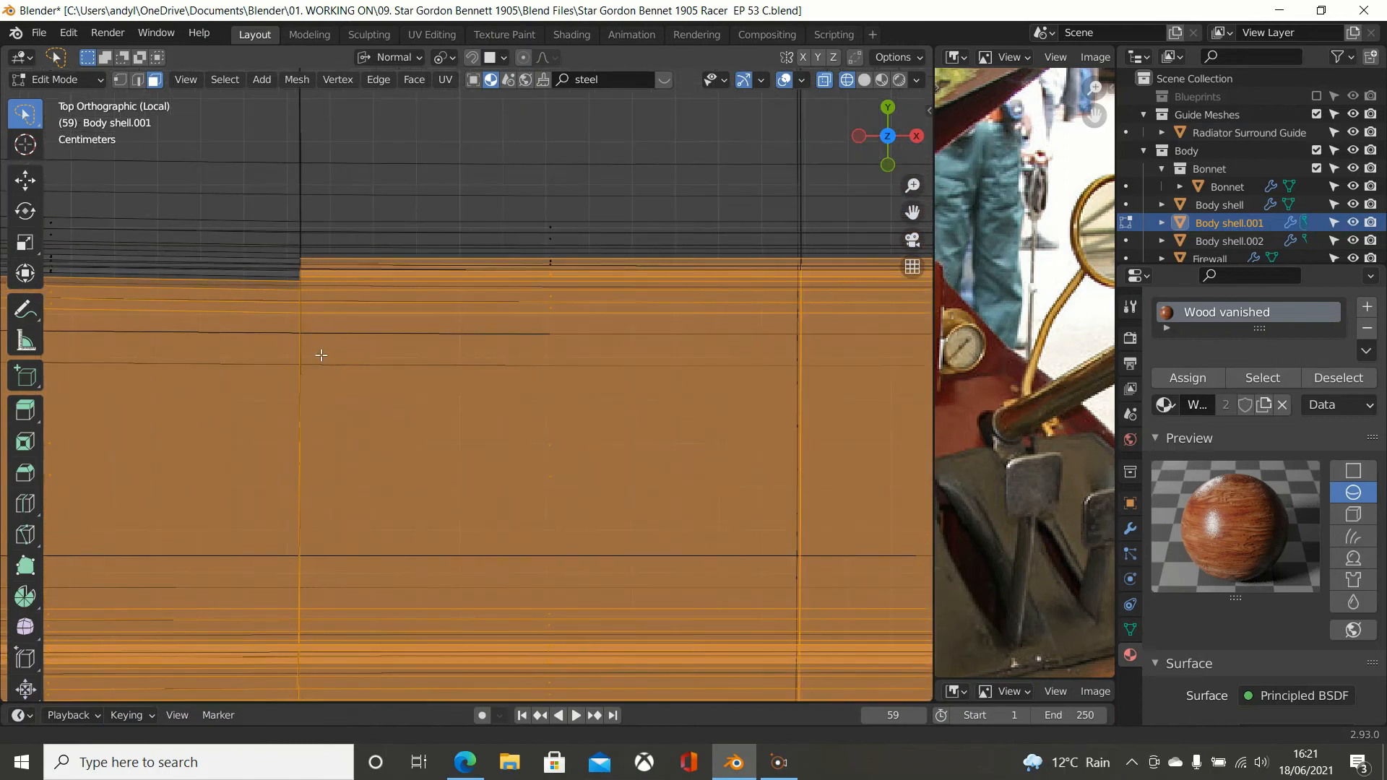
pyautogui.keyDown('shift'); pyautogui.moveTo(483, 245); pyautogui.dragTo(621, 238, button='middle'); pyautogui.keyUp('shift')
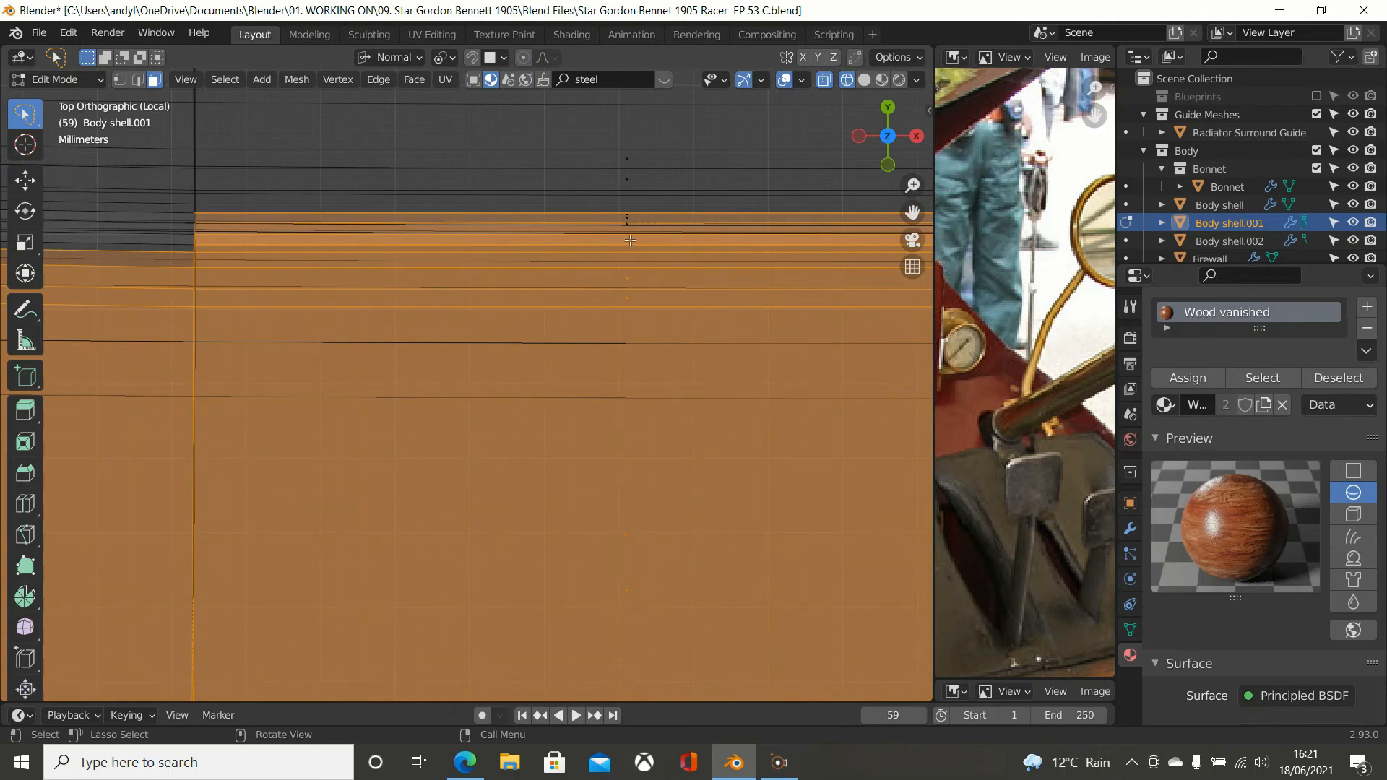
pyautogui.click(630, 240)
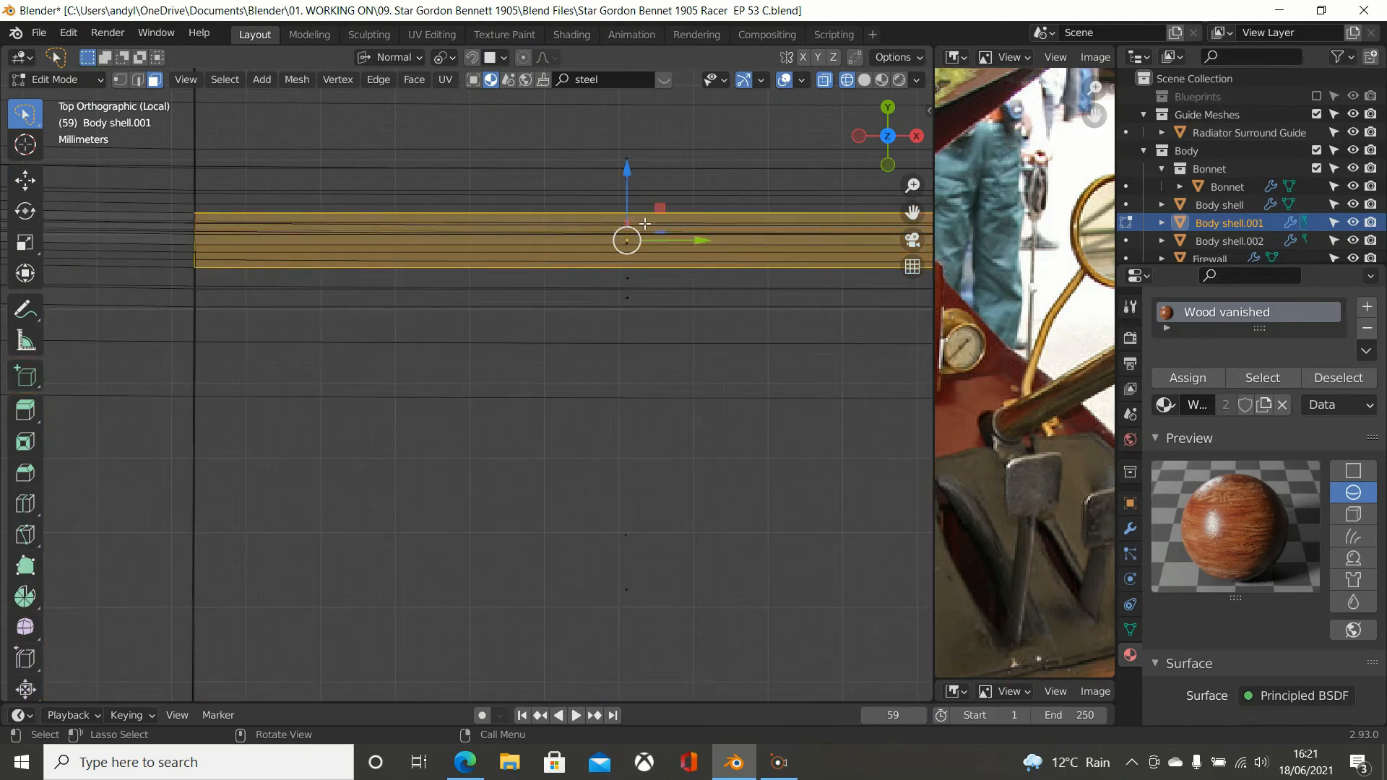
pyautogui.hotkey('ctrl', 'z')
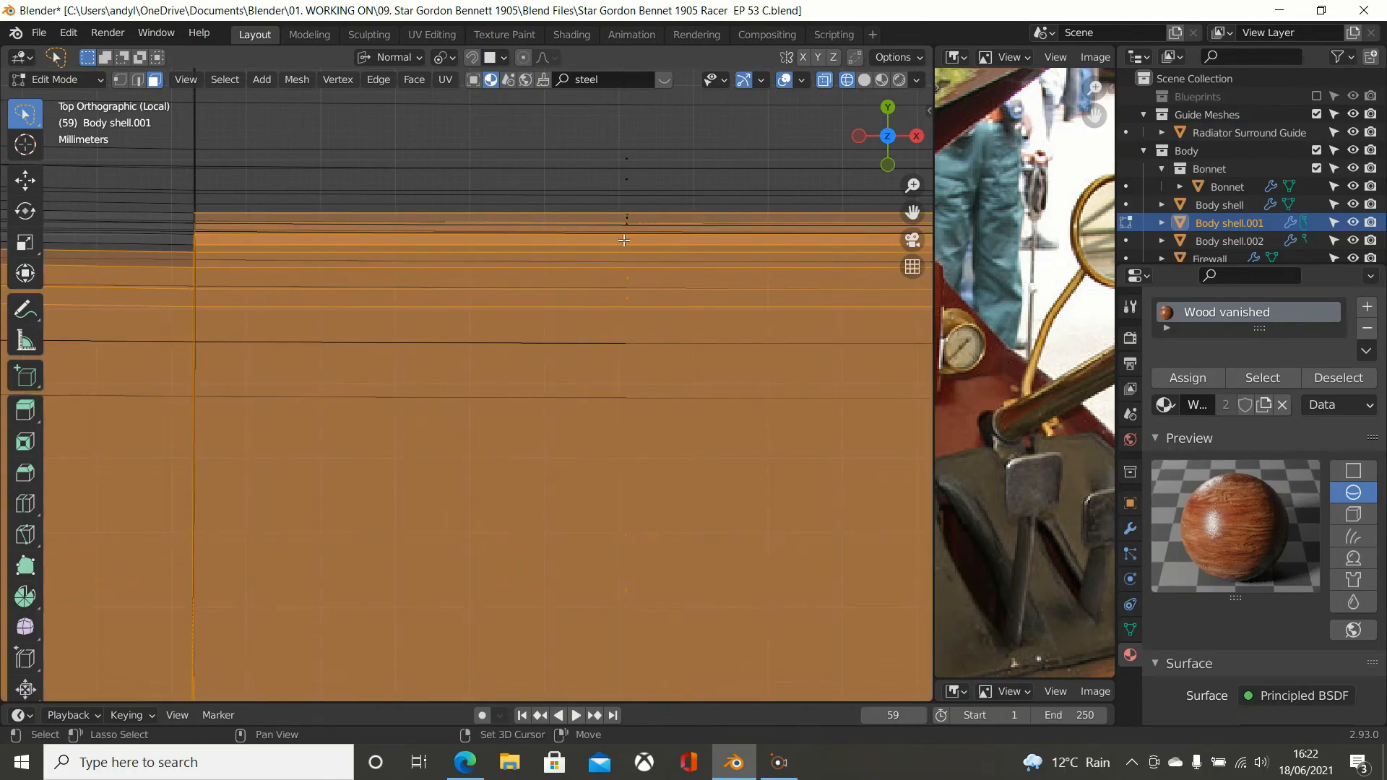
pyautogui.keyDown('shift'); pyautogui.click(624, 240); pyautogui.keyUp('shift')
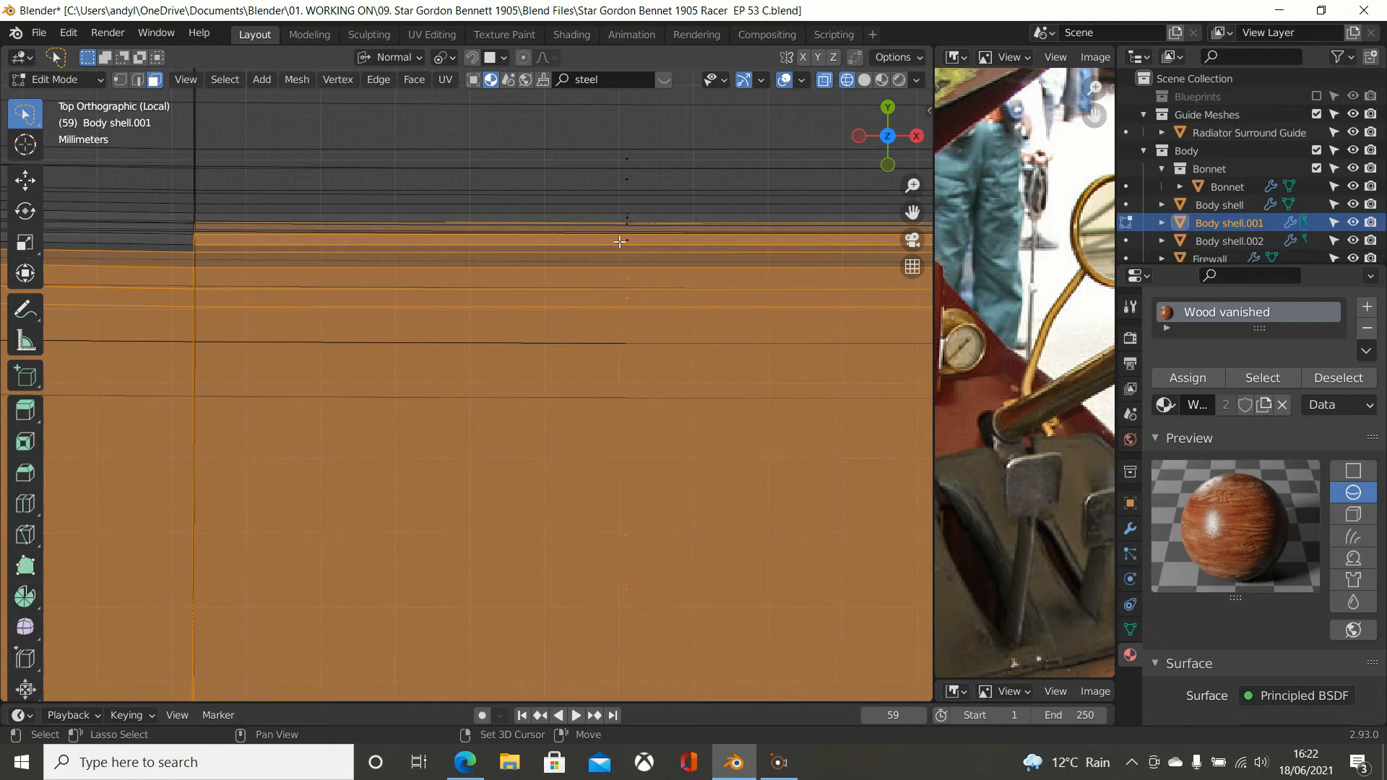
pyautogui.keyDown('shift'); pyautogui.click(620, 241); pyautogui.keyUp('shift')
pyautogui.keyDown('shift'); pyautogui.moveTo(542, 233); pyautogui.dragTo(511, 228, button='middle'); pyautogui.keyUp('shift')
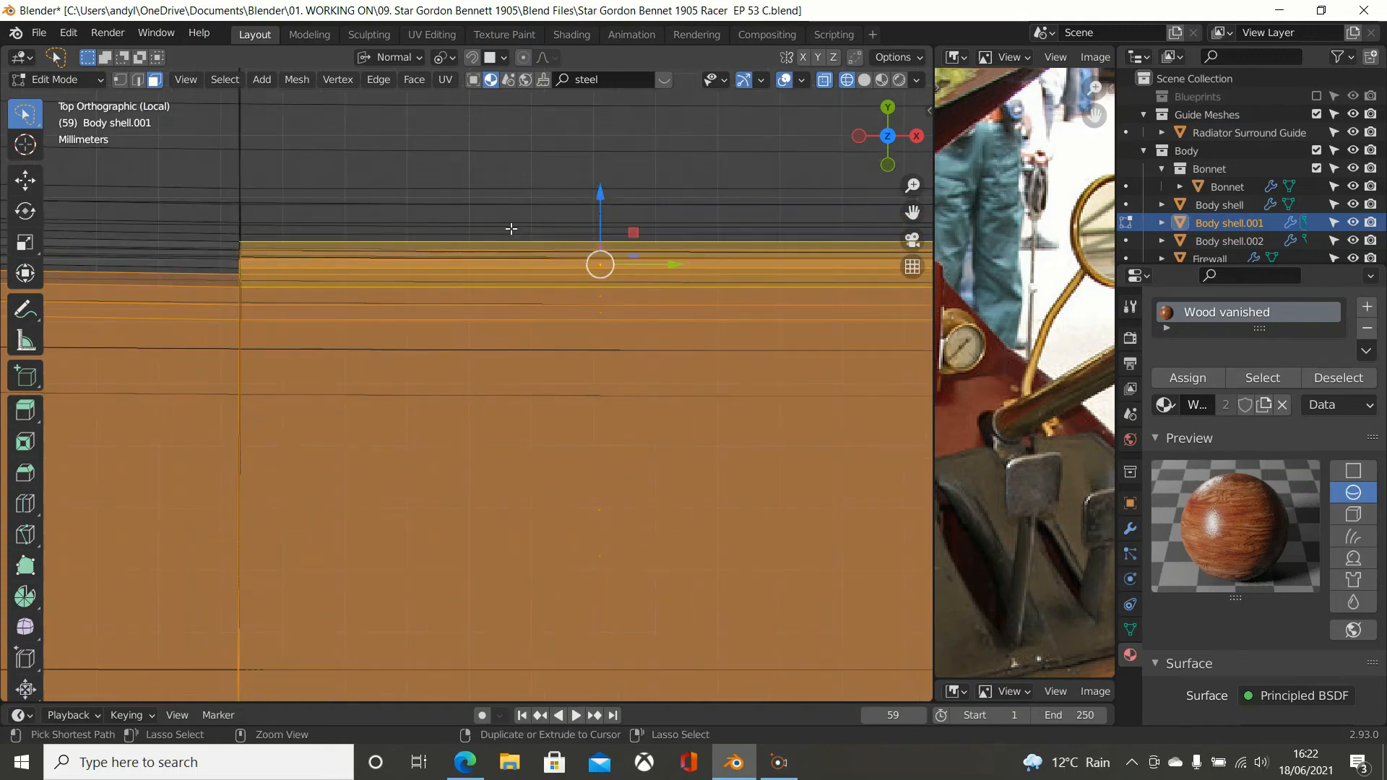
pyautogui.hotkey('alt', 'a')
# Step: Box-deselect the extra front edge faces along the middle section of the foremost board
pyautogui.scroll(-2, 388, 227)
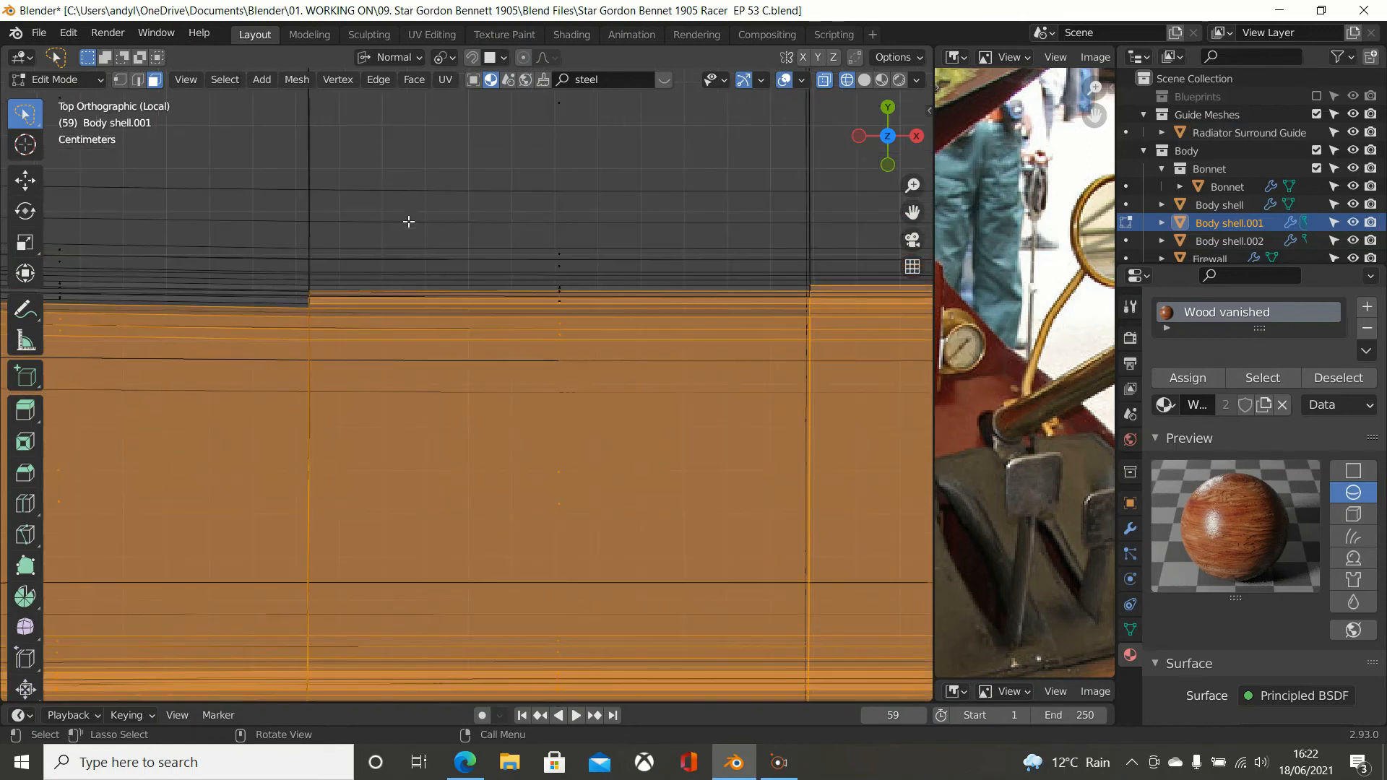
pyautogui.keyDown('shift'); pyautogui.moveTo(375, 233); pyautogui.dragTo(263, 229, button='middle'); pyautogui.keyUp('shift')
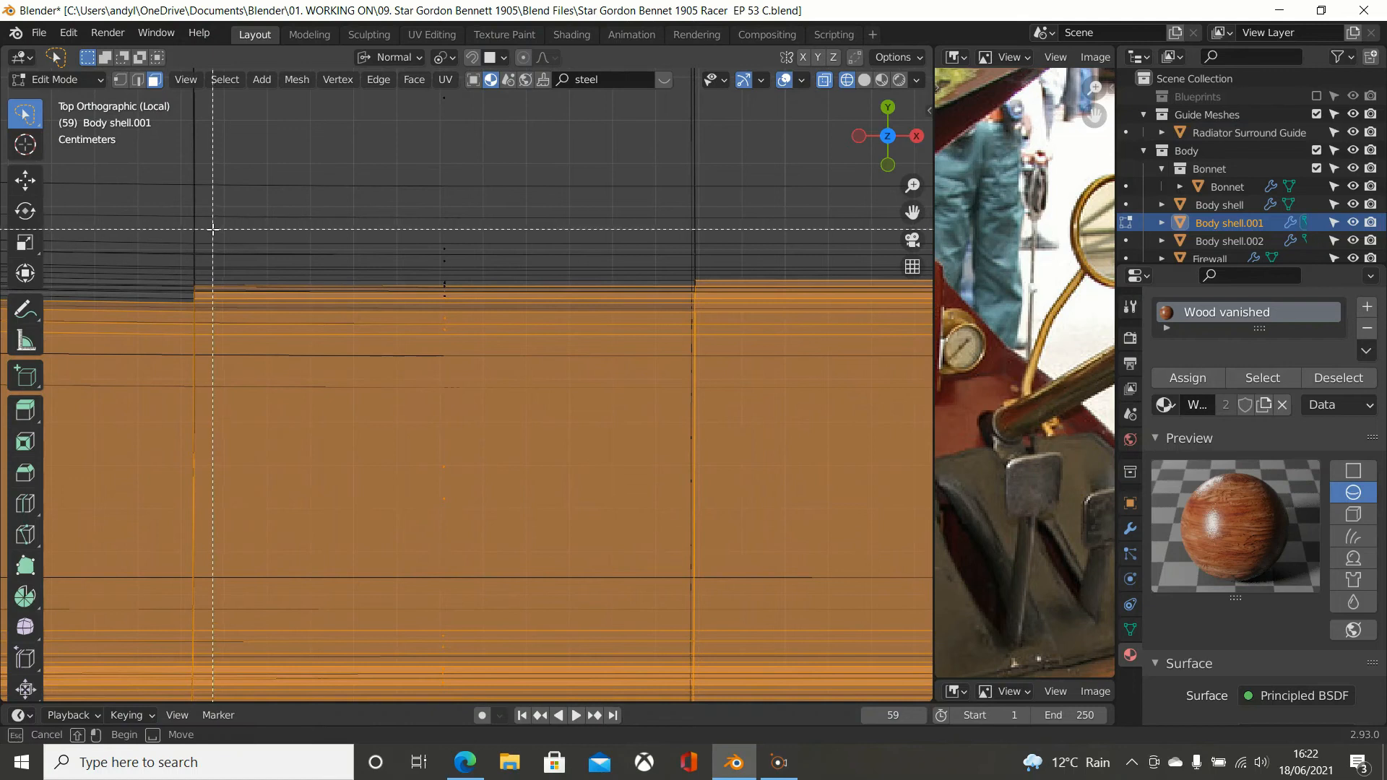
pyautogui.moveTo(176, 238); pyautogui.dragTo(686, 297)
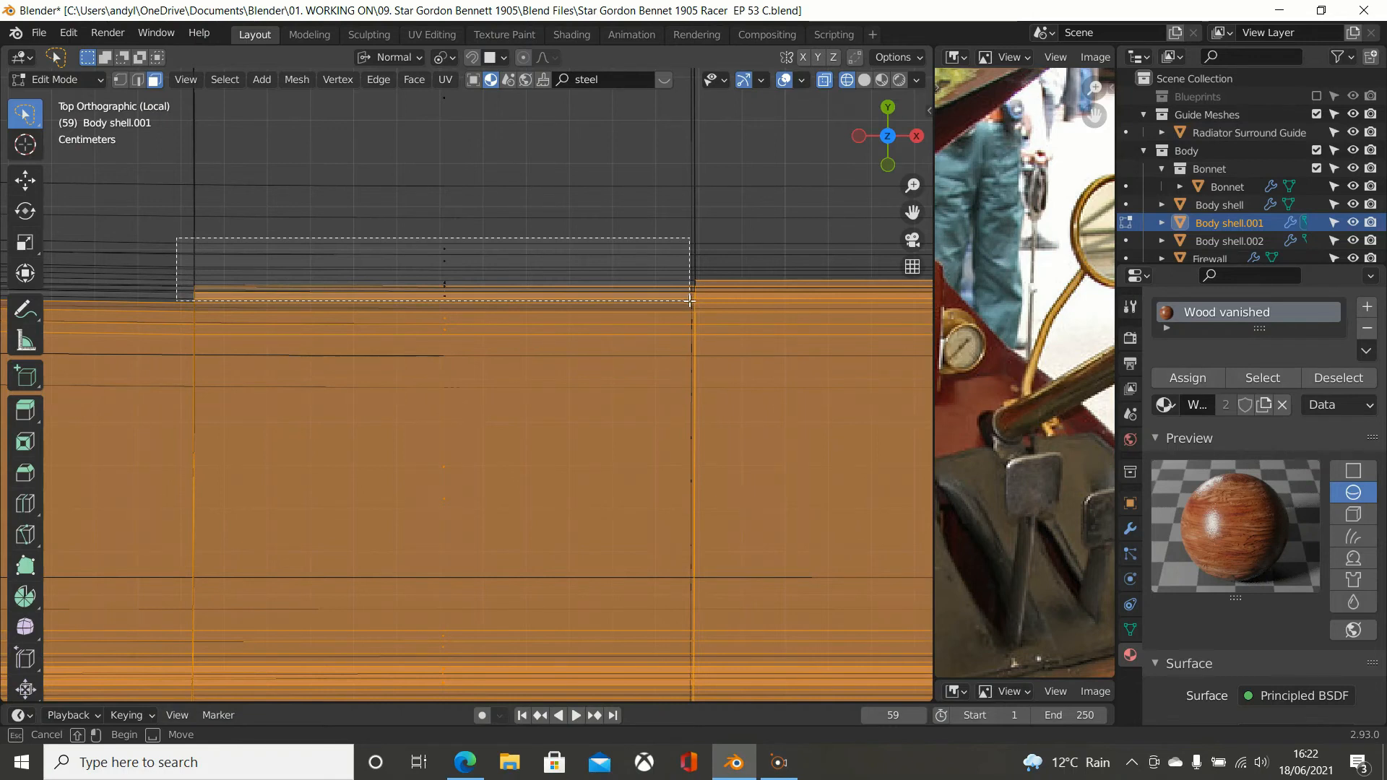
pyautogui.moveTo(690, 301); pyautogui.dragTo(690, 300)
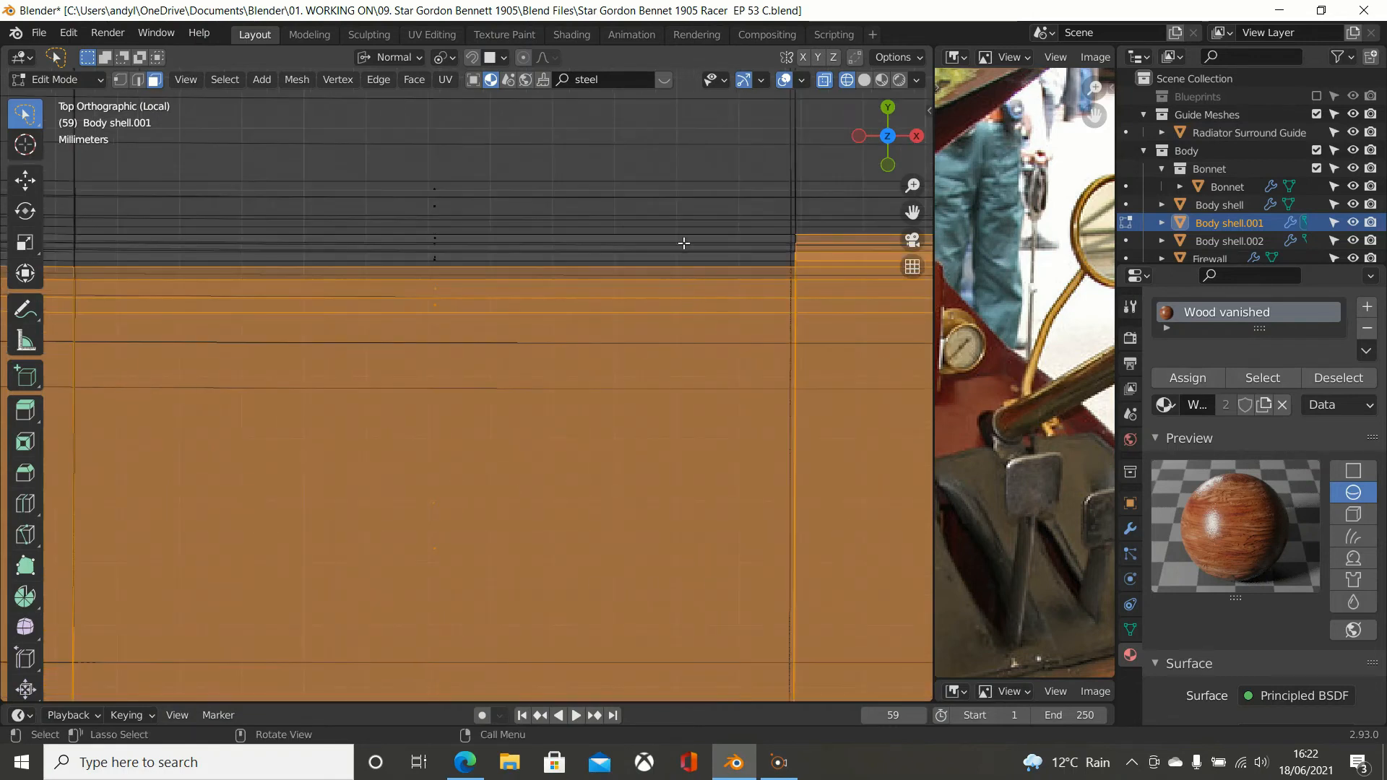
pyautogui.scroll(-1, 684, 243)
pyautogui.scroll(-2, 700, 245)
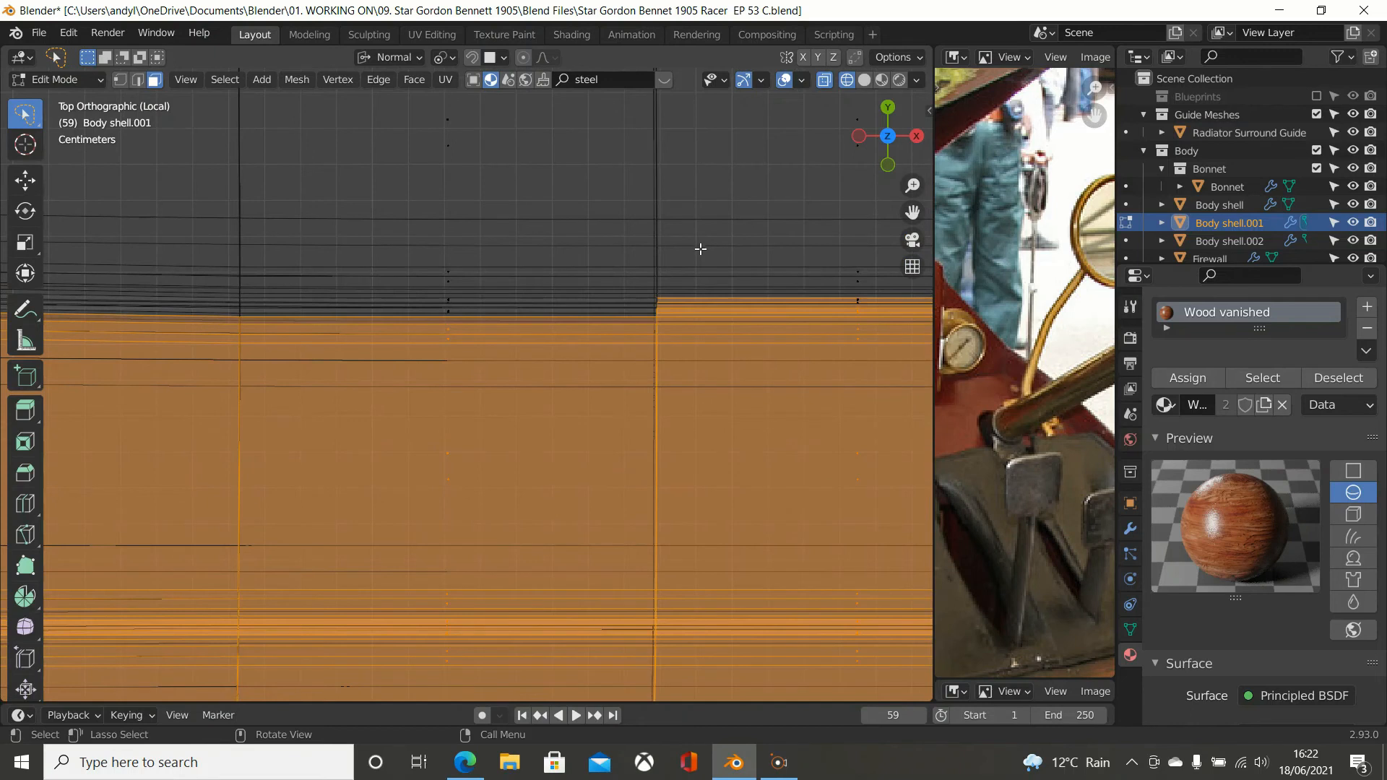
# Step: Box-deselect the extra front edge faces along the foremost board's inner section, up to the centre line
pyautogui.keyDown('shift'); pyautogui.moveTo(700, 255); pyautogui.dragTo(350, 250, button='middle'); pyautogui.keyUp('shift')
pyautogui.press('b')
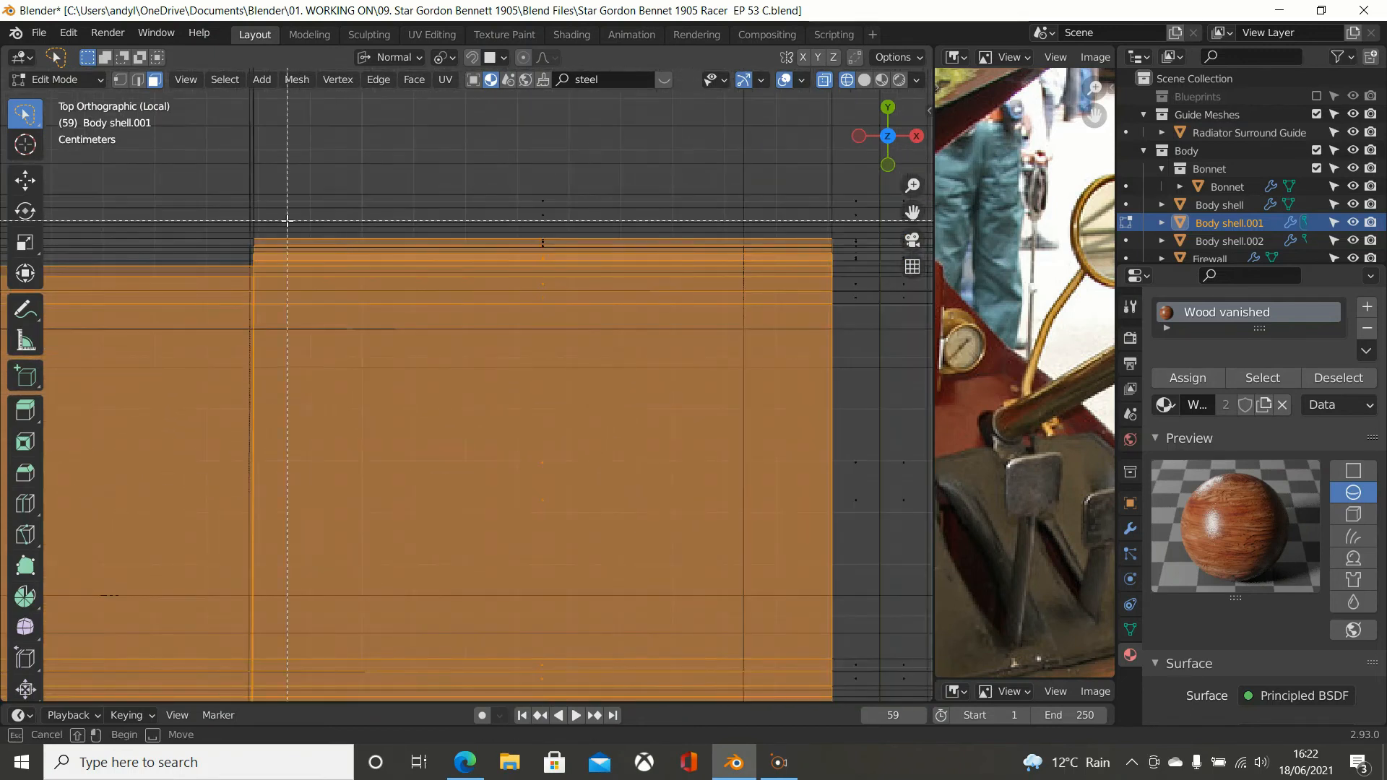
pyautogui.moveTo(280, 258); pyautogui.dragTo(653, 253)
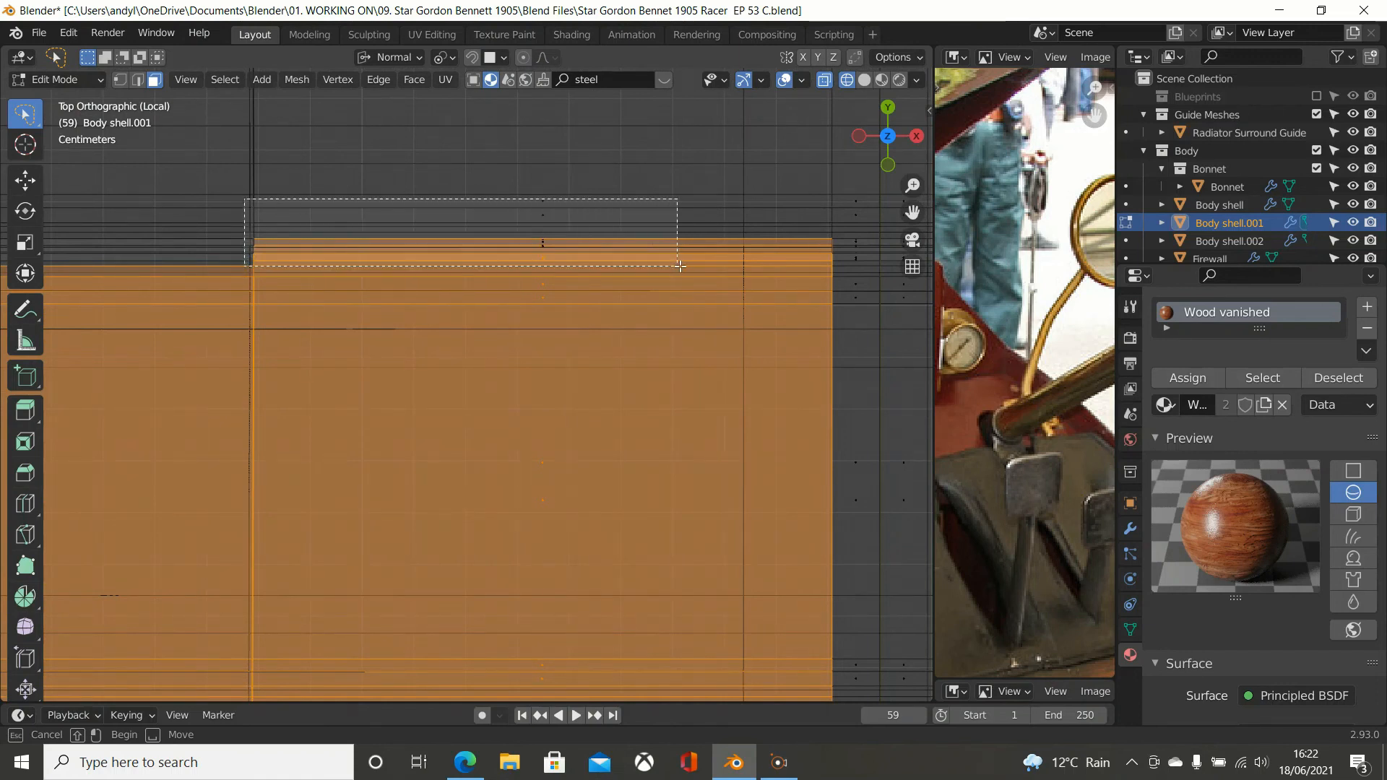
pyautogui.moveTo(734, 267); pyautogui.dragTo(843, 266)
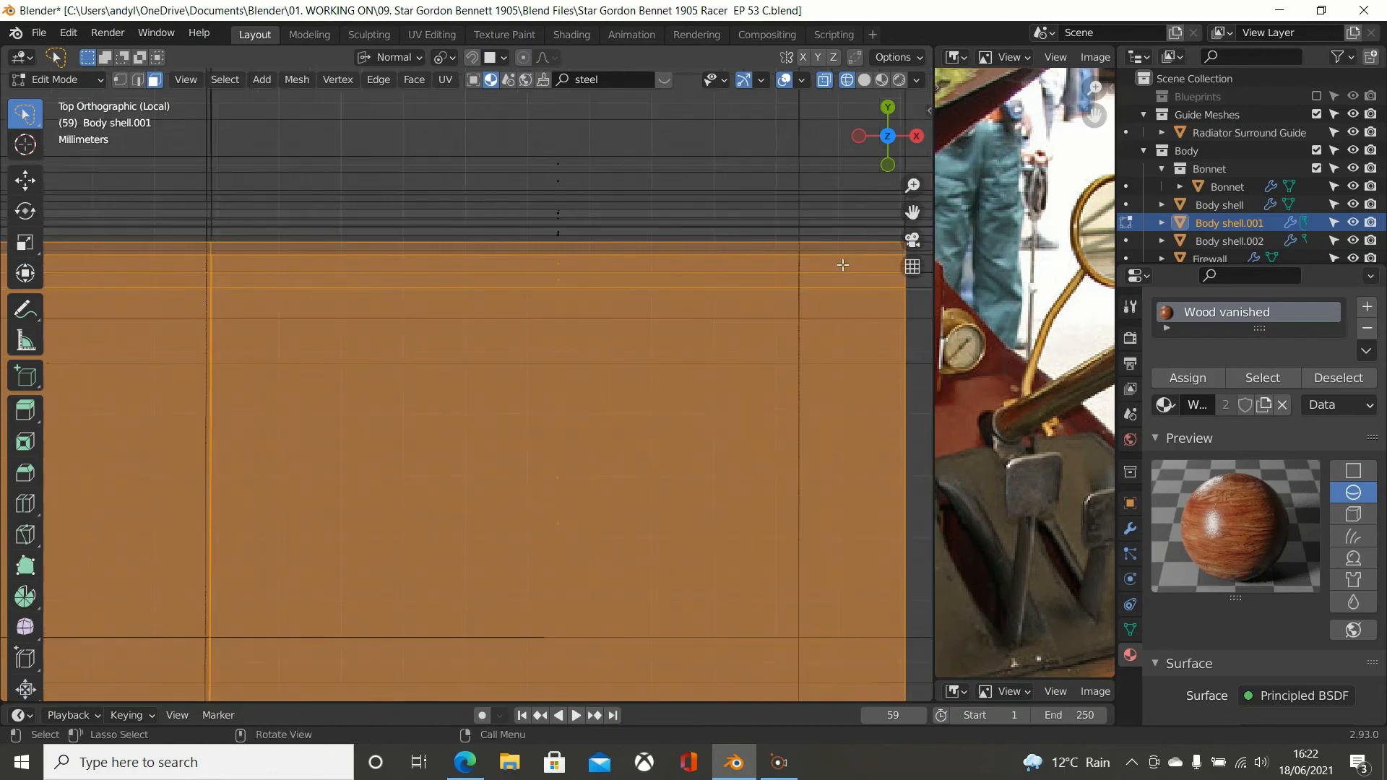
# Step: Box-deselect the extra faces at the front outer corner of the foremost board
pyautogui.scroll(-4, 669, 246)
pyautogui.keyDown('shift'); pyautogui.moveTo(458, 333); pyautogui.dragTo(910, 280, button='middle'); pyautogui.keyUp('shift')
pyautogui.keyDown('shift'); pyautogui.moveTo(288, 330); pyautogui.dragTo(635, 245, button='middle'); pyautogui.keyUp('shift')
pyautogui.scroll(3, 267, 241)
pyautogui.scroll(-2, 277, 253)
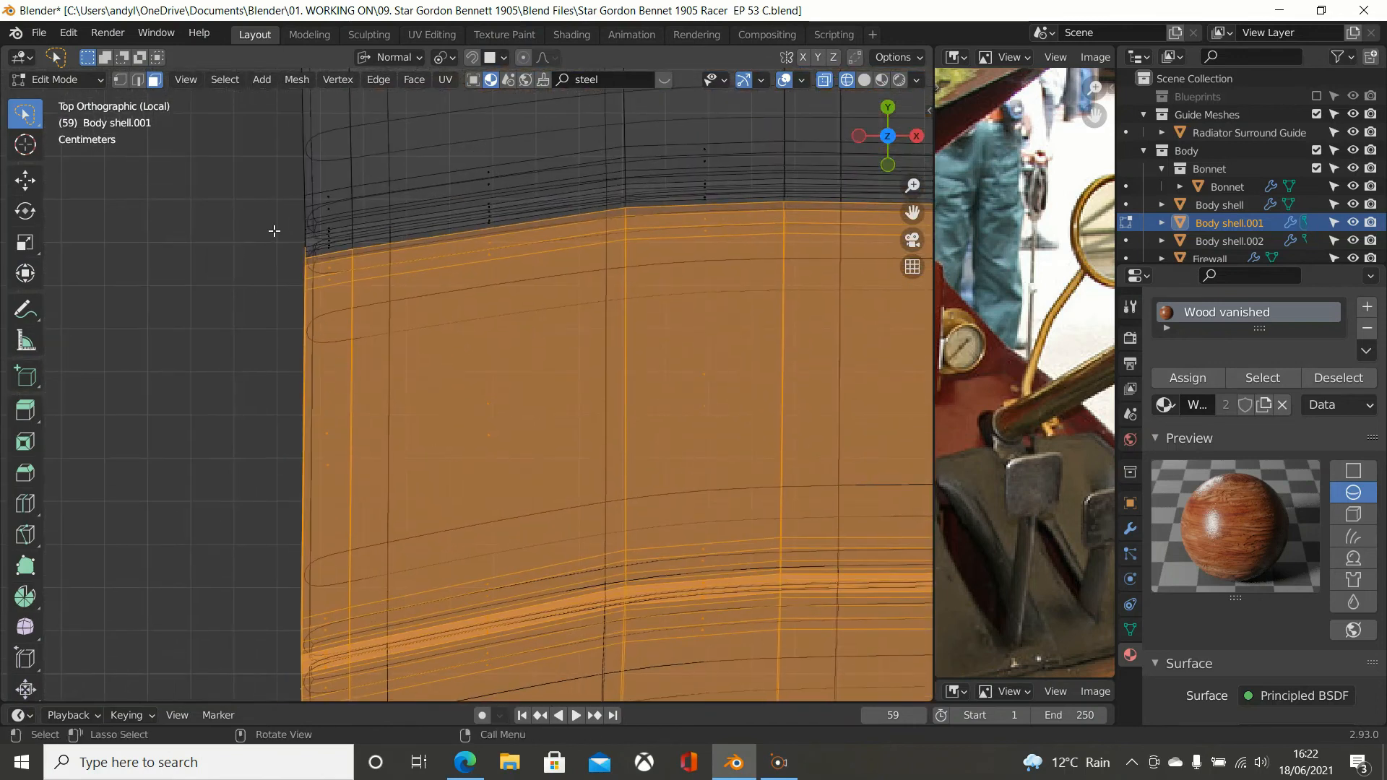
pyautogui.press('b')
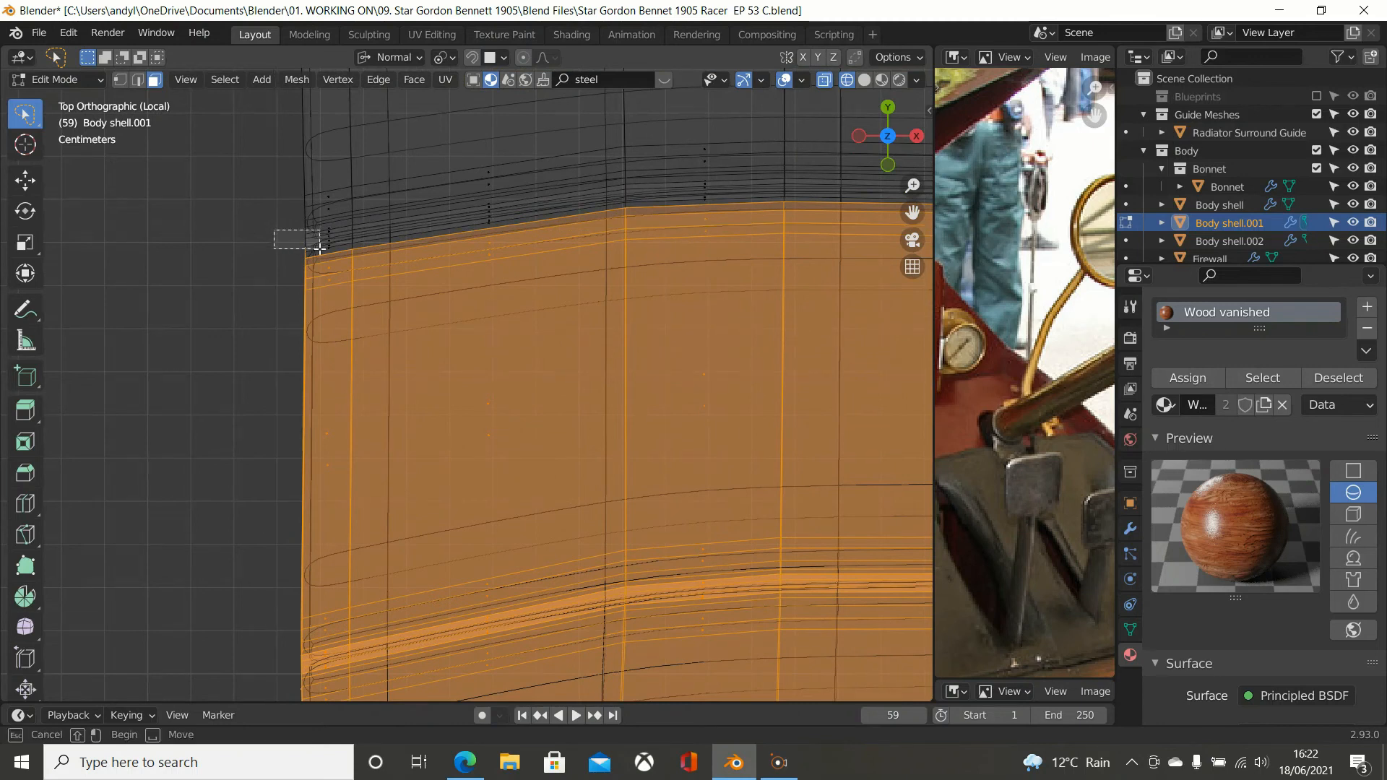
pyautogui.moveTo(321, 255); pyautogui.dragTo(322, 255)
pyautogui.scroll(2, 302, 251)
pyautogui.keyDown('shift'); pyautogui.moveTo(297, 245); pyautogui.dragTo(508, 396, button='middle'); pyautogui.keyUp('shift')
pyautogui.scroll(3, 433, 339)
pyautogui.press('b')
pyautogui.moveTo(299, 209); pyautogui.dragTo(383, 253)
# Step: Deselect the leftover narrow faces between the foremost board and its neighbour at the board's outer end
pyautogui.moveTo(386, 244); pyautogui.dragTo(450, 478, button='middle')
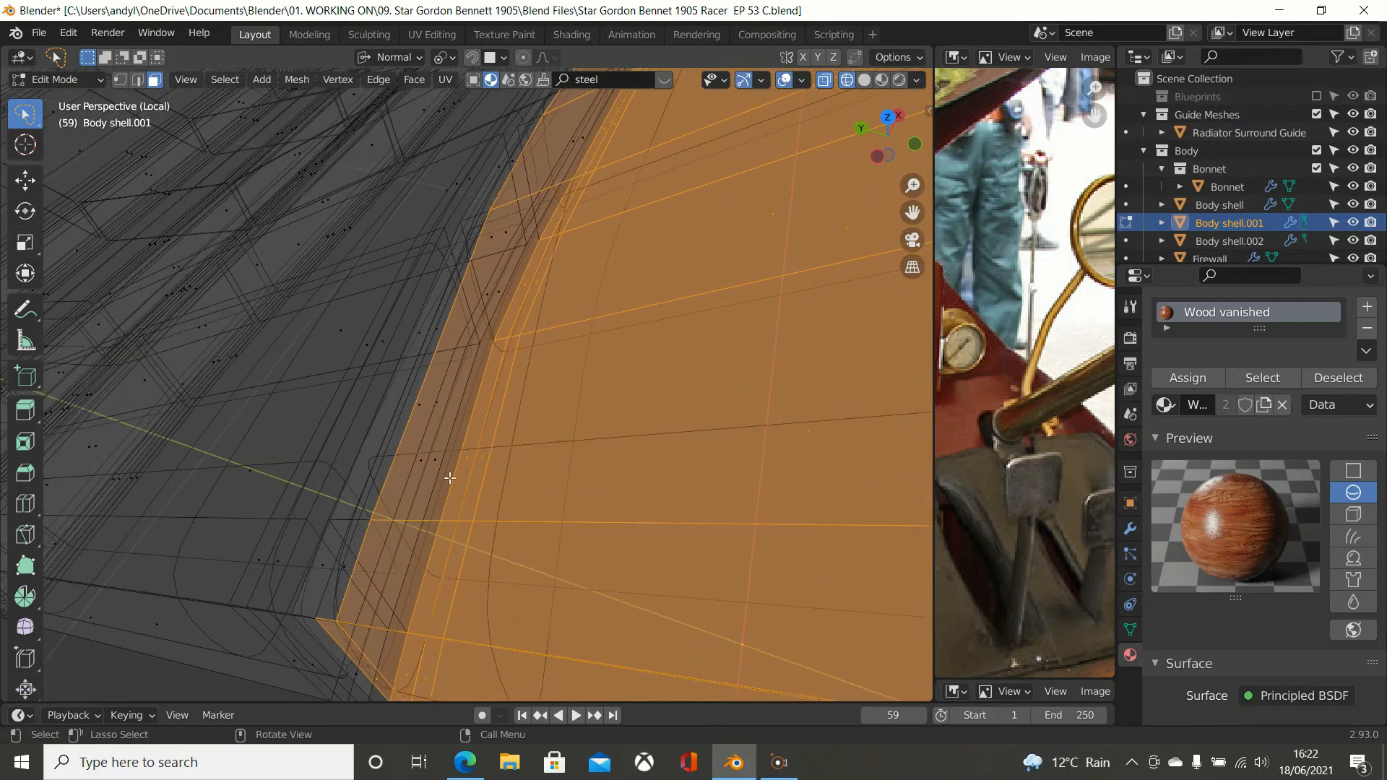
pyautogui.keyDown('shift'); pyautogui.moveTo(446, 528); pyautogui.dragTo(508, 320, button='middle'); pyautogui.keyUp('shift')
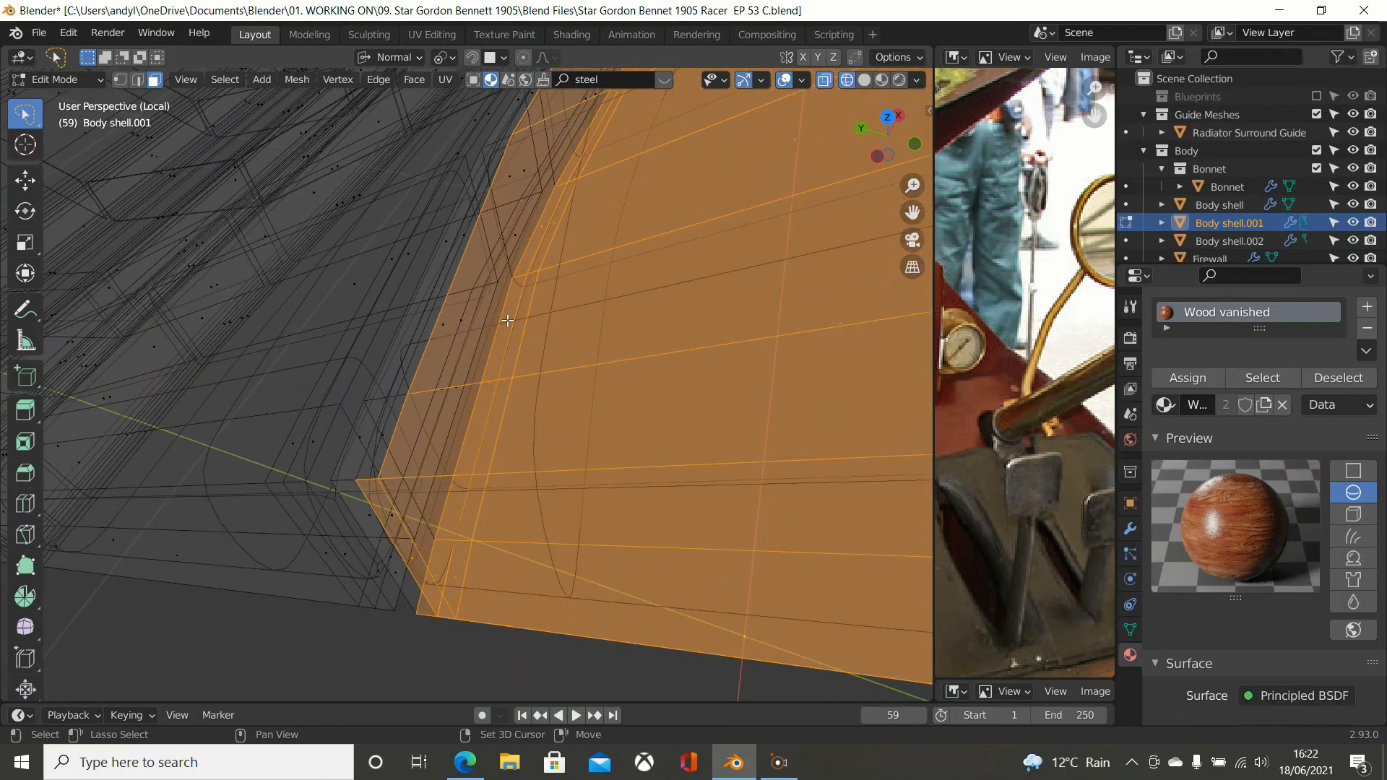
pyautogui.keyDown('shift'); pyautogui.click(414, 560); pyautogui.keyUp('shift')
pyautogui.moveTo(448, 525); pyautogui.dragTo(608, 369, button='middle')
pyautogui.scroll(1, 669, 288)
pyautogui.scroll(-2, 668, 290)
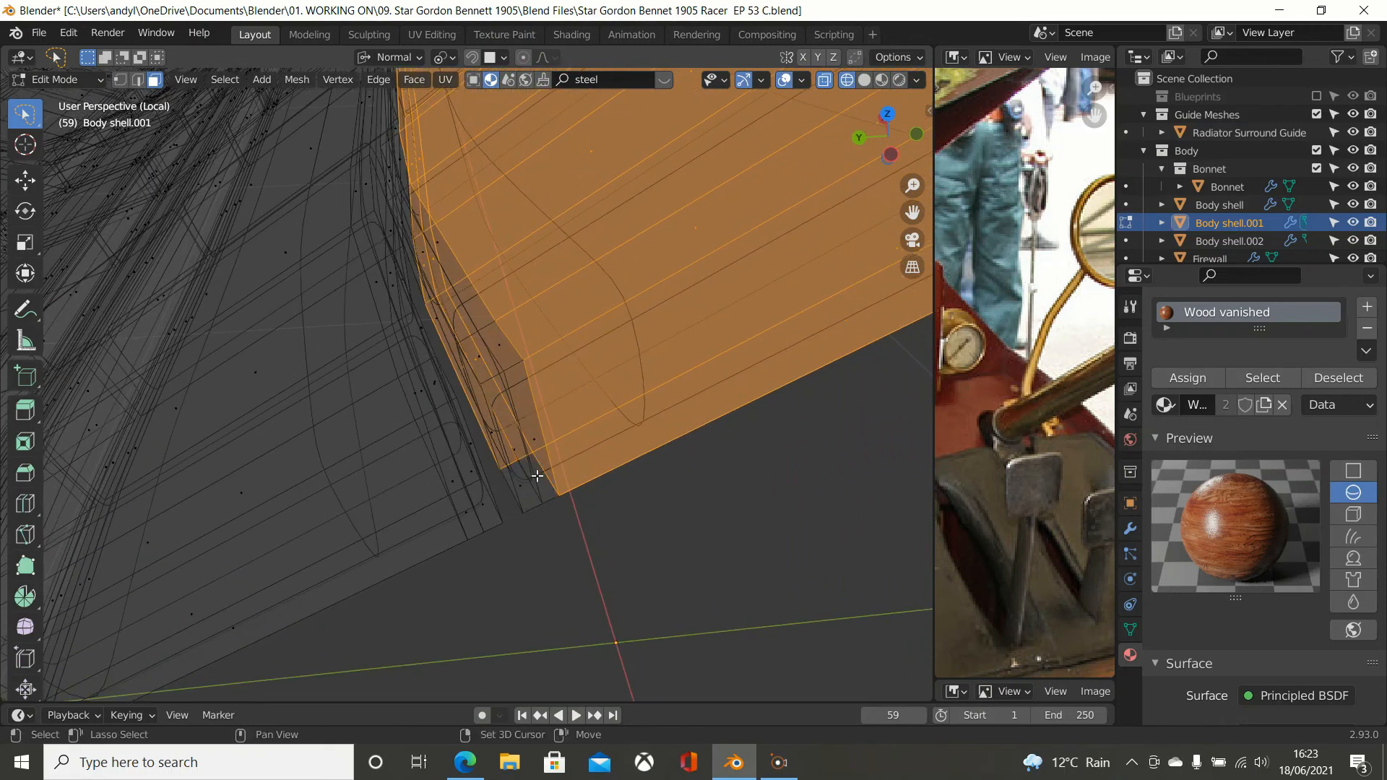
pyautogui.click(482, 369)
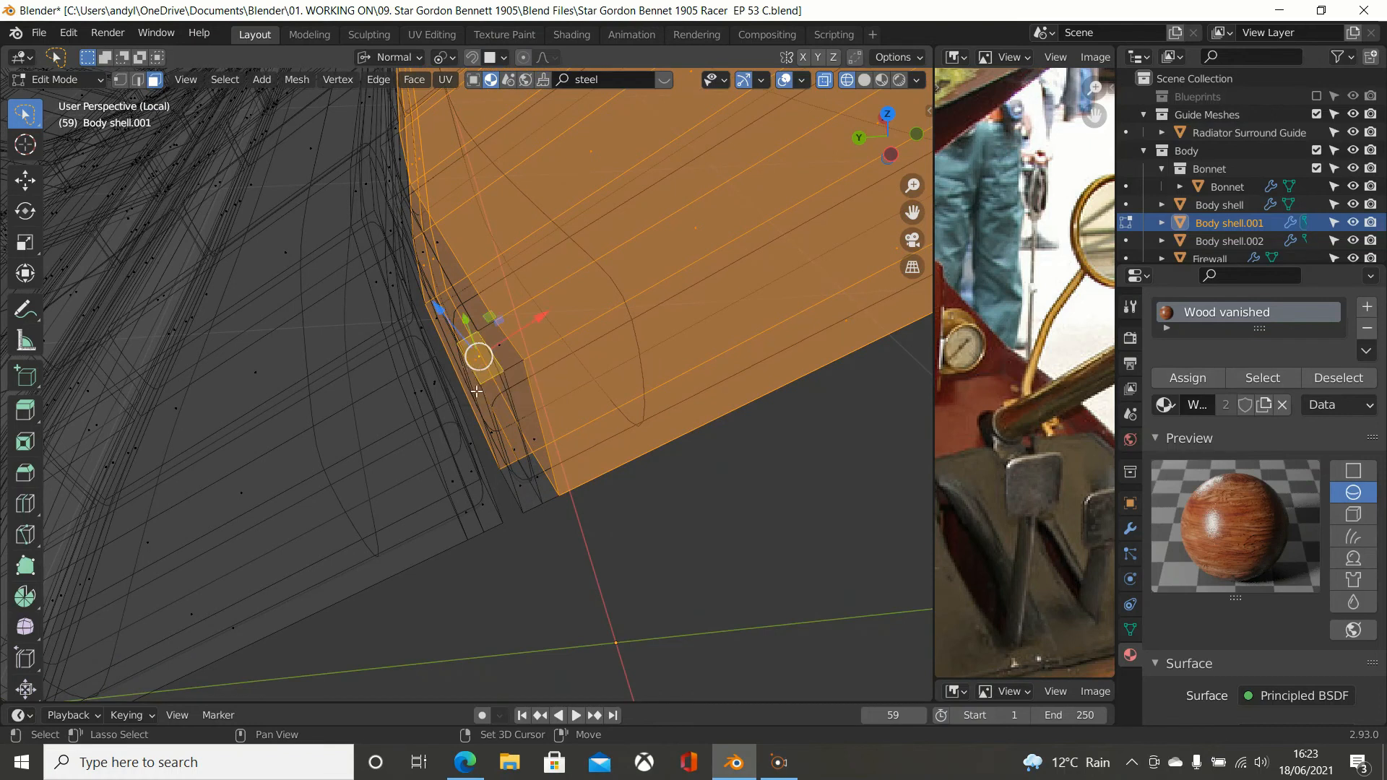
pyautogui.scroll(3, 490, 401)
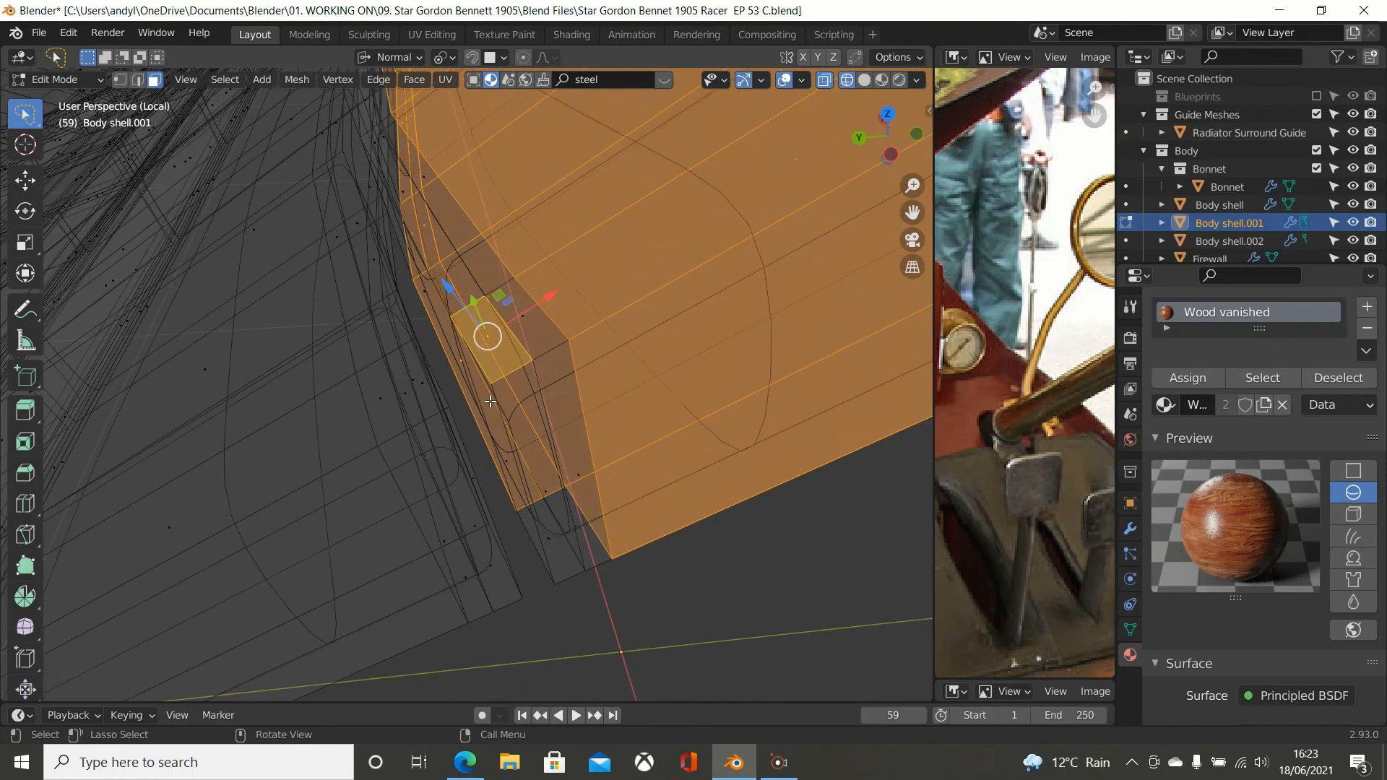
pyautogui.keyDown('alt'); pyautogui.click(513, 345); pyautogui.keyUp('alt')
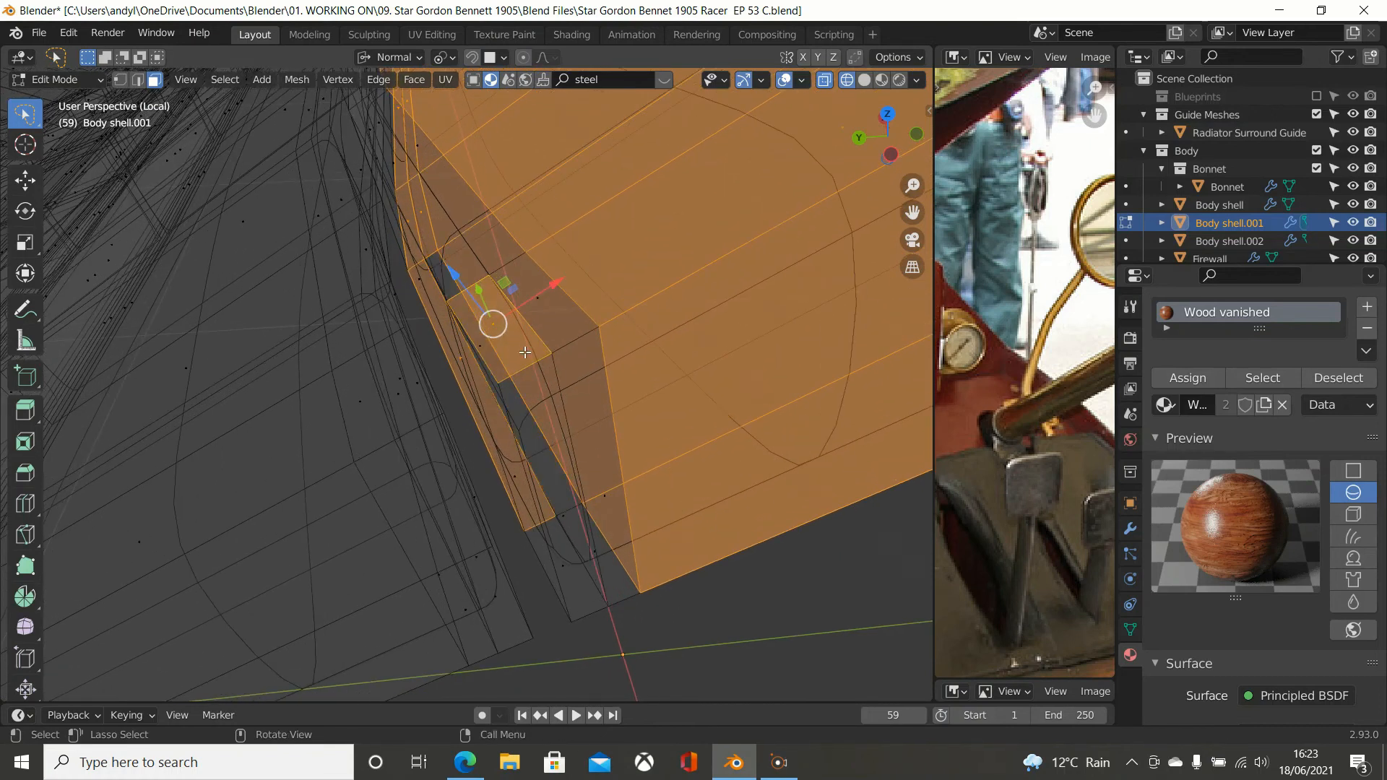
pyautogui.moveTo(526, 352); pyautogui.dragTo(531, 363, button='middle')
pyautogui.keyDown('shift'); pyautogui.click(495, 330); pyautogui.keyUp('shift')
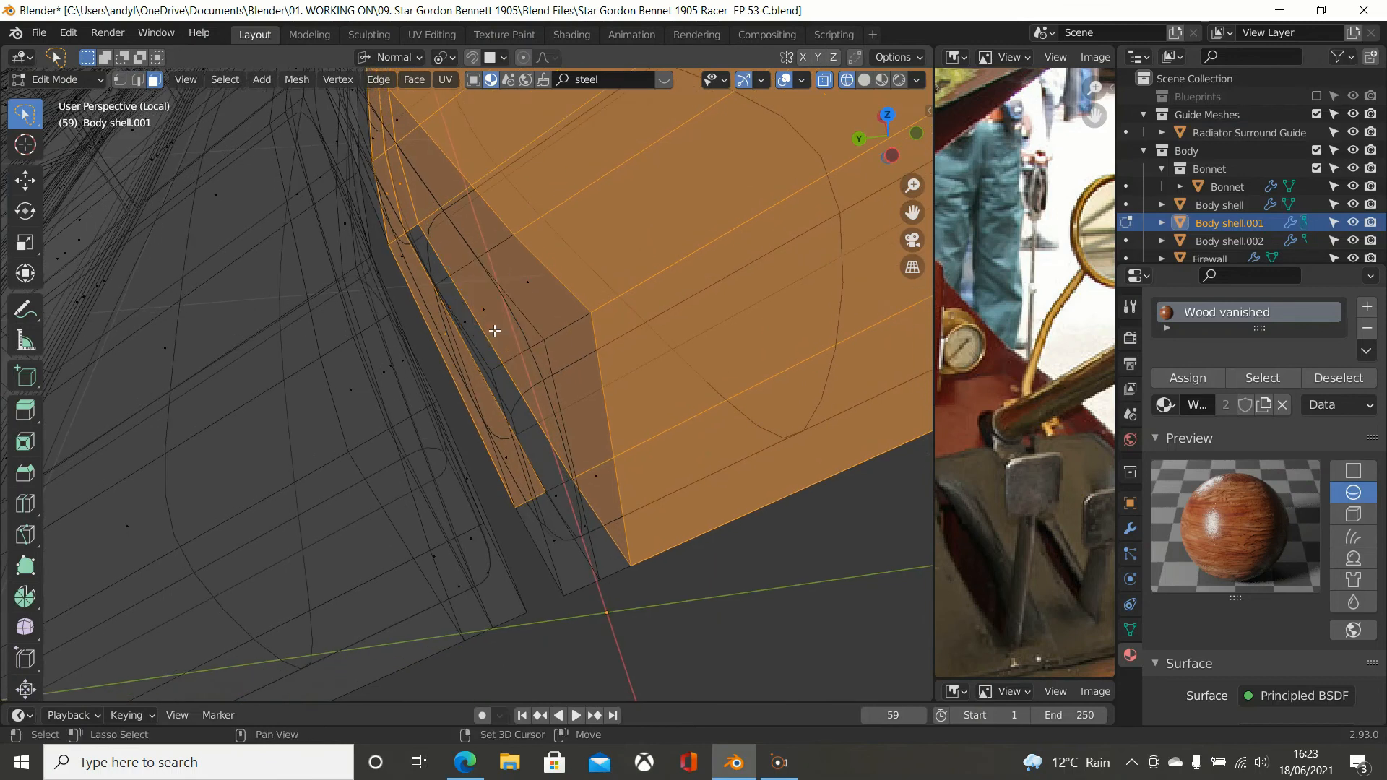
pyautogui.keyDown('alt'); pyautogui.keyDown('shift'); pyautogui.click(453, 334); pyautogui.keyUp('shift'); pyautogui.keyUp('alt')
# Step: Deselect the next leftover strips of narrow faces along the foremost board's curved front edge
pyautogui.keyDown('shift'); pyautogui.moveTo(409, 302); pyautogui.dragTo(654, 418, button='middle'); pyautogui.keyUp('shift')
pyautogui.keyDown('shift'); pyautogui.moveTo(417, 260); pyautogui.dragTo(505, 614, button='middle'); pyautogui.keyUp('shift')
pyautogui.scroll(-3, 456, 359)
pyautogui.moveTo(405, 304); pyautogui.dragTo(534, 402, button='middle')
pyautogui.keyDown('shift'); pyautogui.moveTo(174, 238); pyautogui.dragTo(783, 562, button='middle'); pyautogui.keyUp('shift')
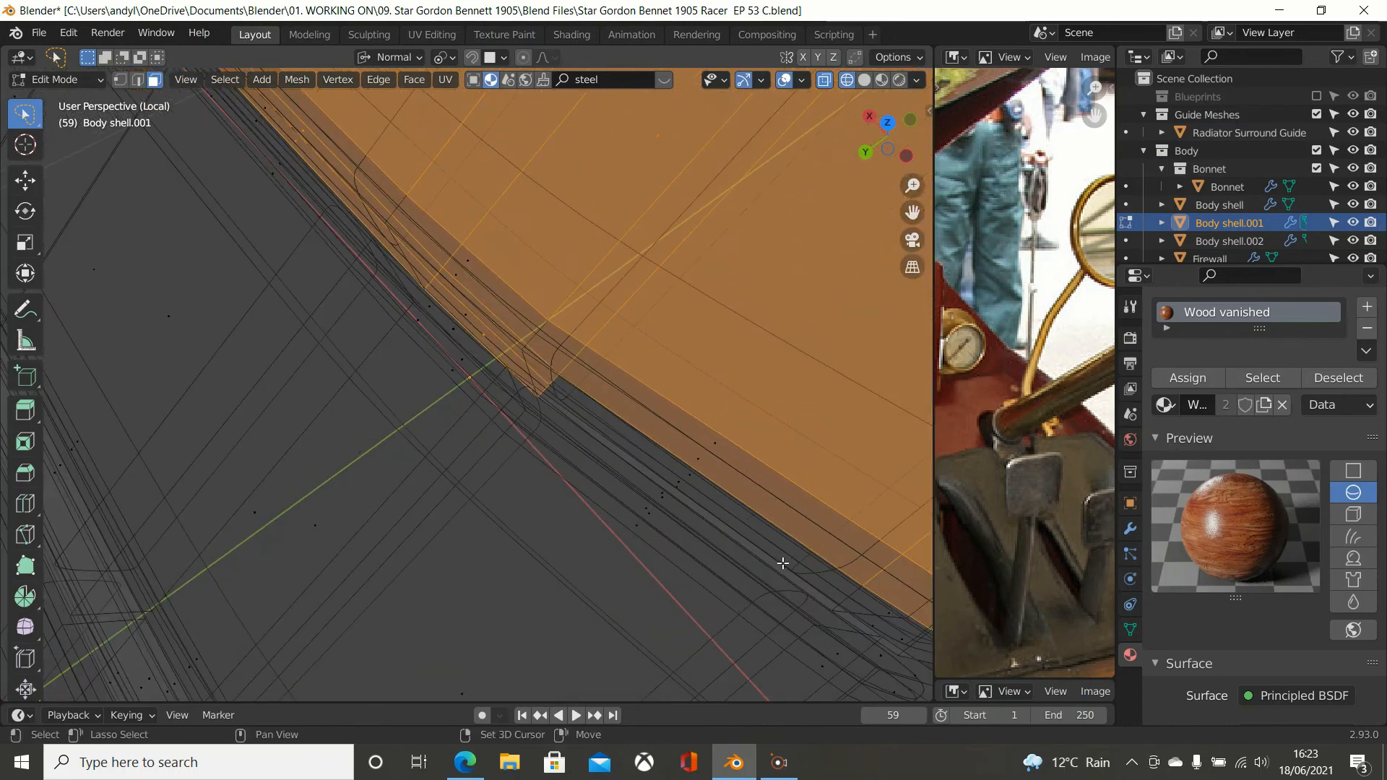
pyautogui.keyDown('shift'); pyautogui.moveTo(432, 326); pyautogui.dragTo(553, 520, button='middle'); pyautogui.keyUp('shift')
pyautogui.scroll(2, 548, 427)
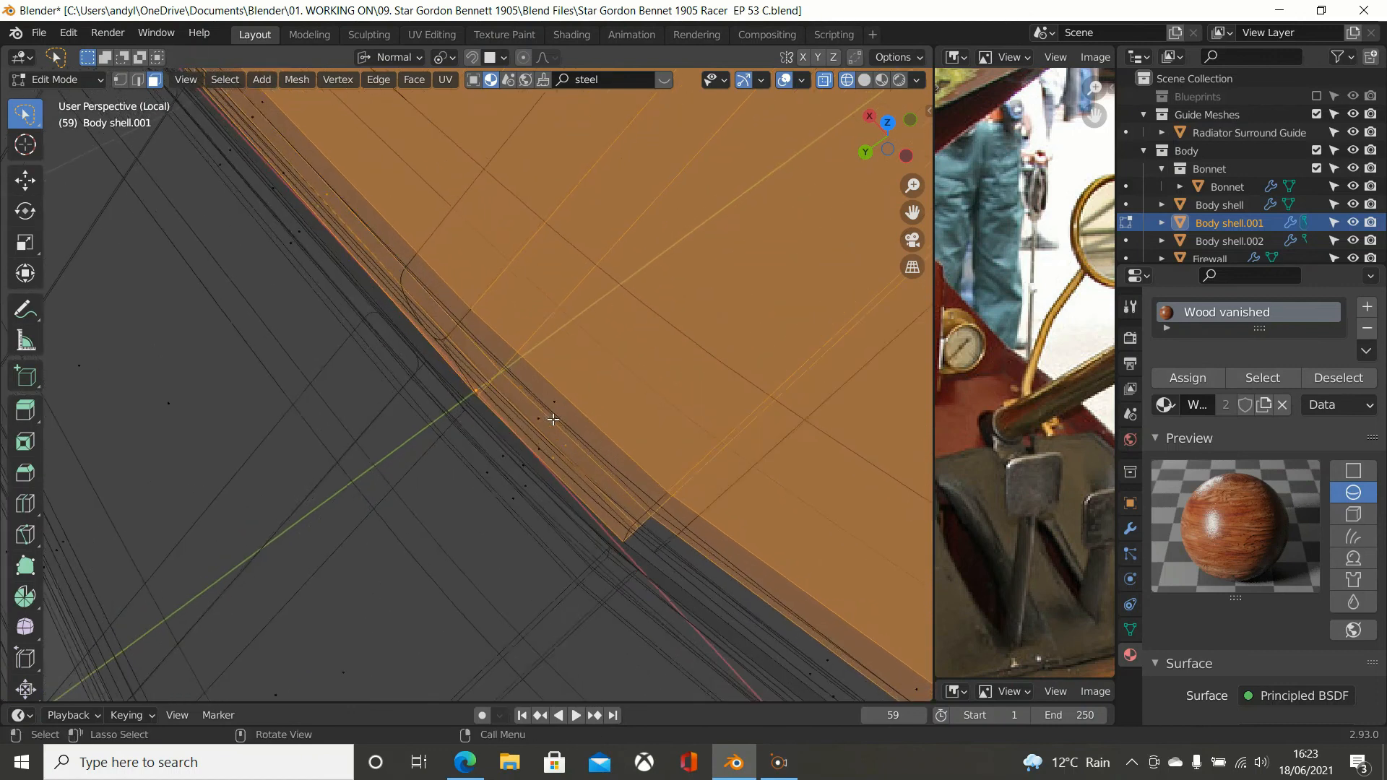
pyautogui.keyDown('shift'); pyautogui.click(570, 456); pyautogui.keyUp('shift')
pyautogui.keyDown('shift'); pyautogui.click(566, 464); pyautogui.keyUp('shift')
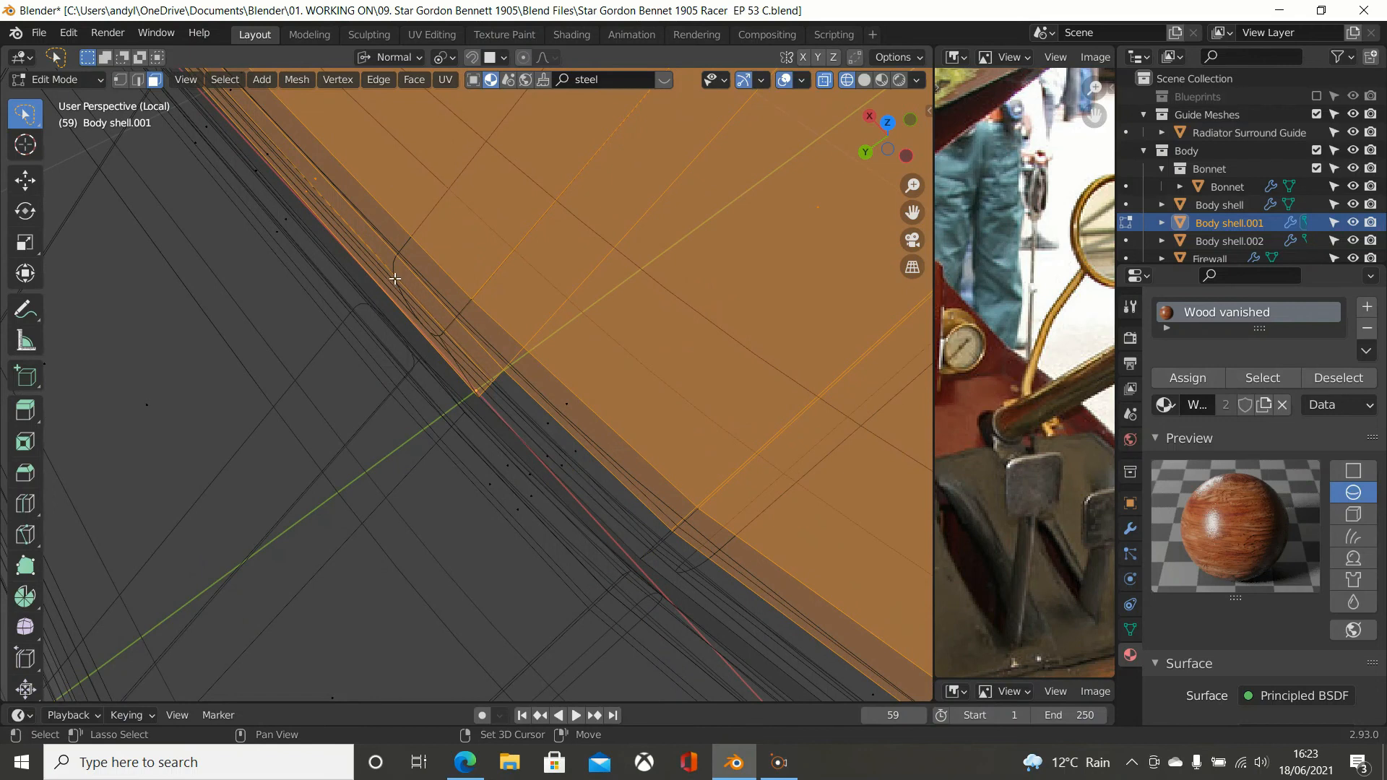
pyautogui.keyDown('shift'); pyautogui.click(300, 189); pyautogui.keyUp('shift')
pyautogui.keyDown('shift'); pyautogui.click(304, 194); pyautogui.keyUp('shift')
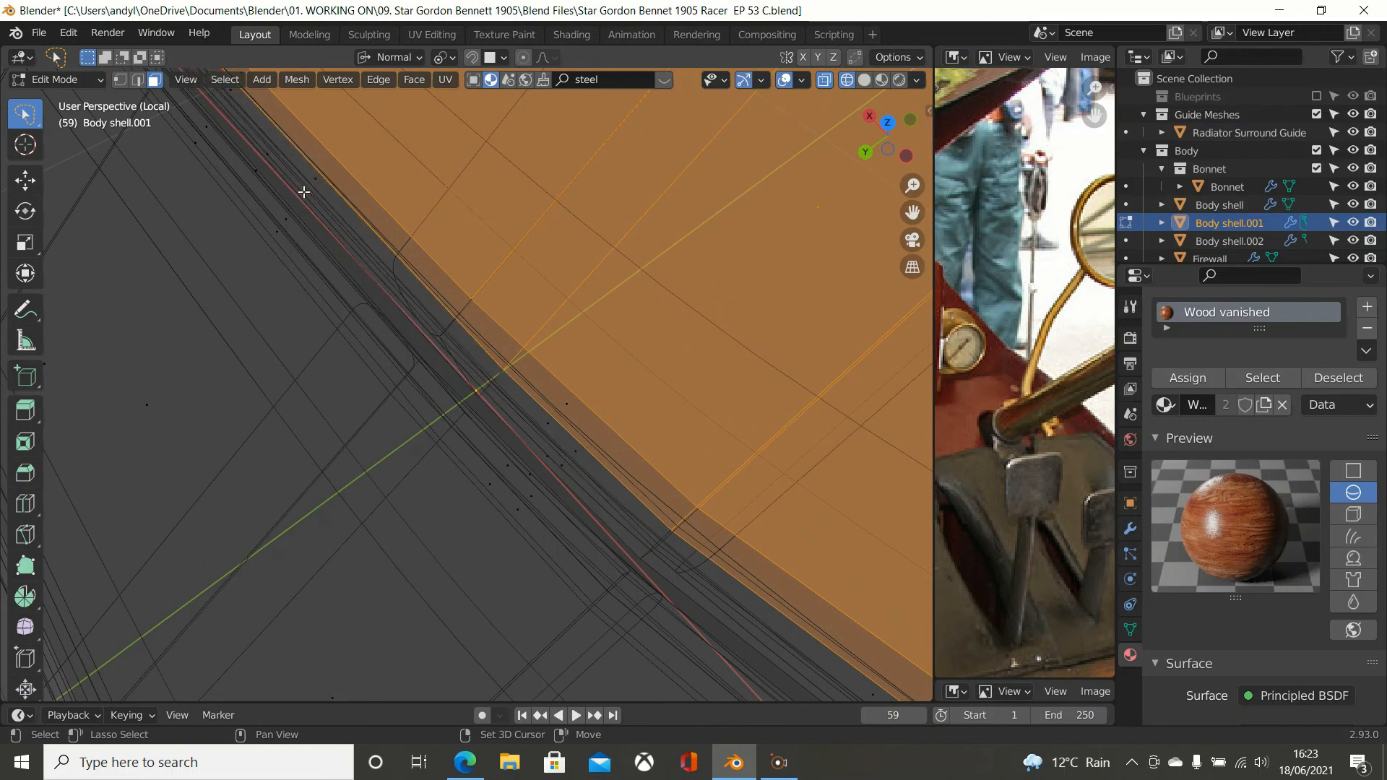
pyautogui.keyDown('shift'); pyautogui.moveTo(304, 204); pyautogui.dragTo(474, 415, button='middle'); pyautogui.keyUp('shift')
pyautogui.keyDown('shift'); pyautogui.moveTo(347, 180); pyautogui.dragTo(491, 318, button='middle'); pyautogui.keyUp('shift')
pyautogui.scroll(-3, 340, 261)
pyautogui.moveTo(313, 291); pyautogui.dragTo(436, 368, button='middle')
pyautogui.keyDown('shift'); pyautogui.moveTo(195, 383); pyautogui.dragTo(903, 297, button='middle'); pyautogui.keyUp('shift')
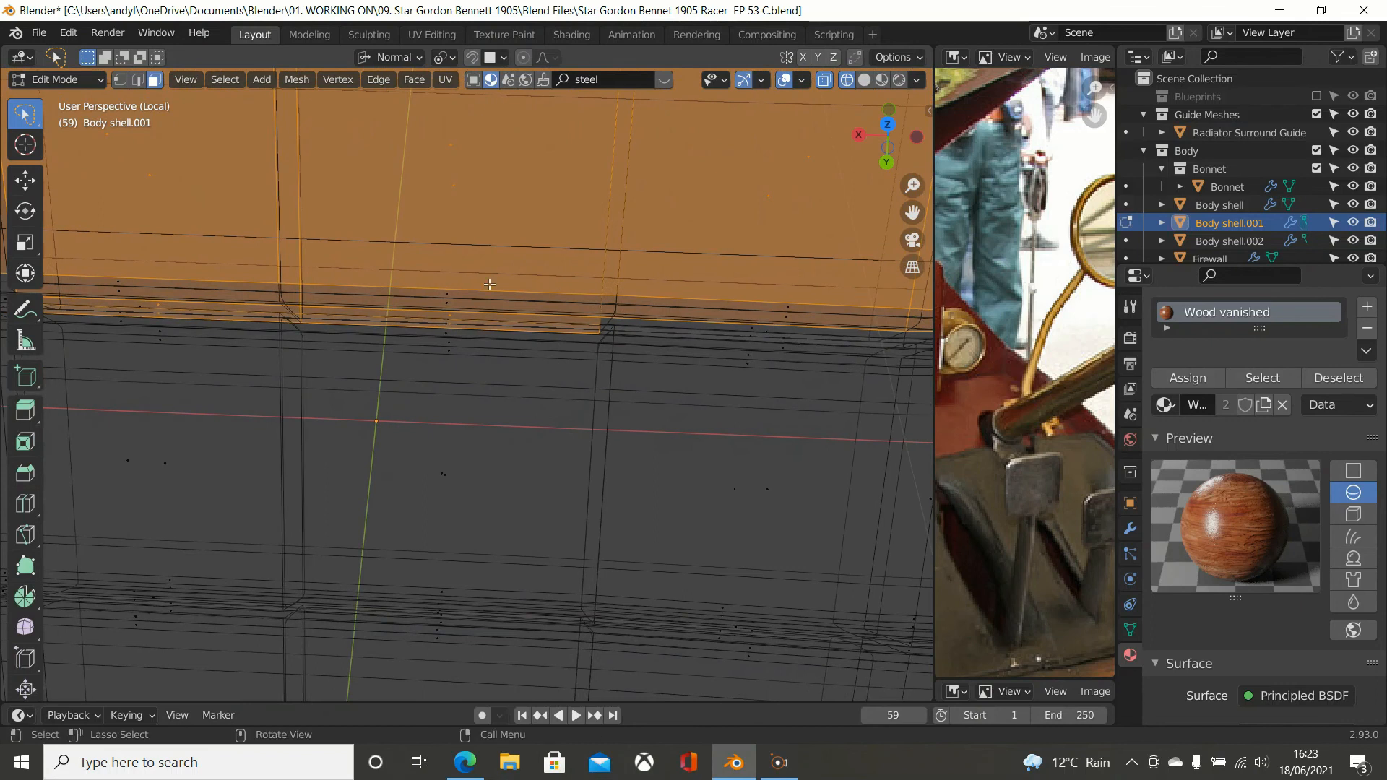
pyautogui.scroll(2, 419, 289)
pyautogui.keyDown('alt'); pyautogui.click(441, 292); pyautogui.keyUp('alt')
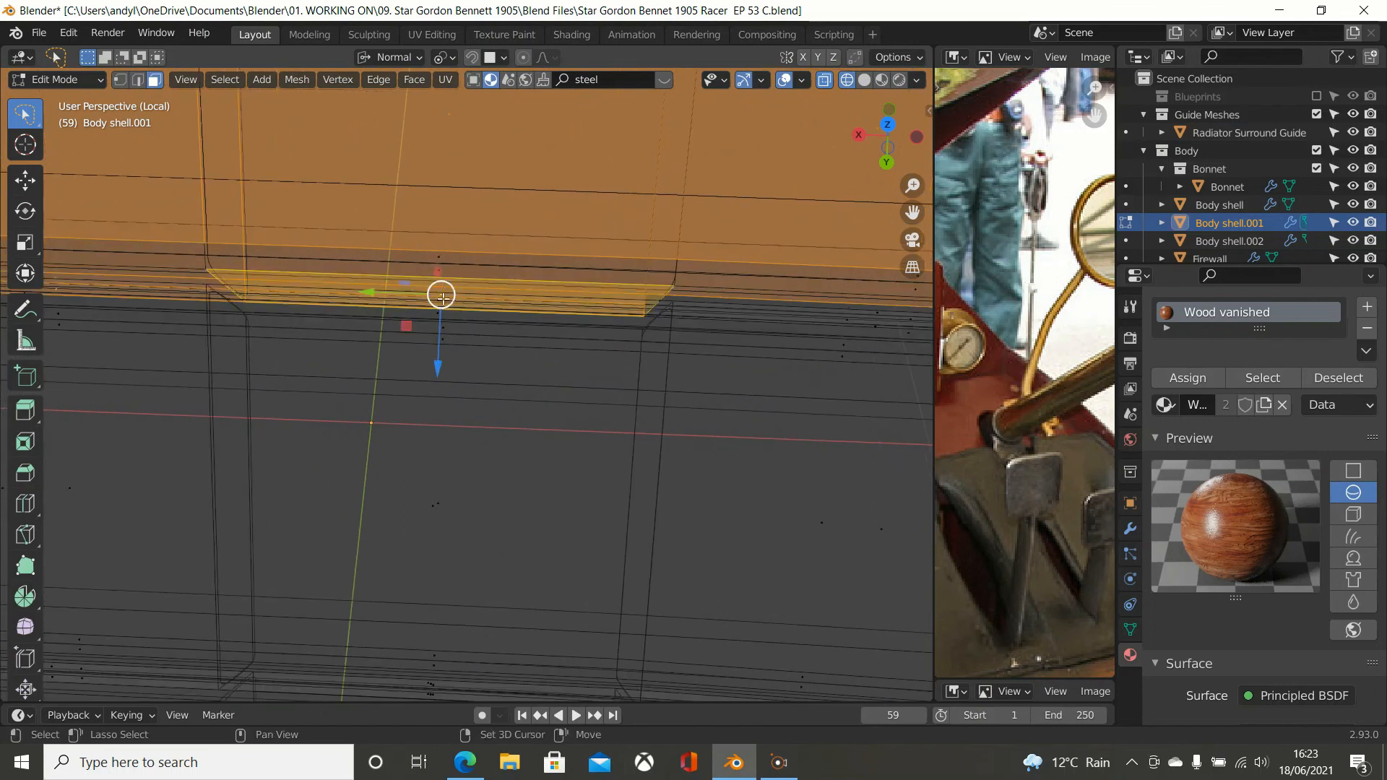
pyautogui.hotkey('ctrl', 'z')
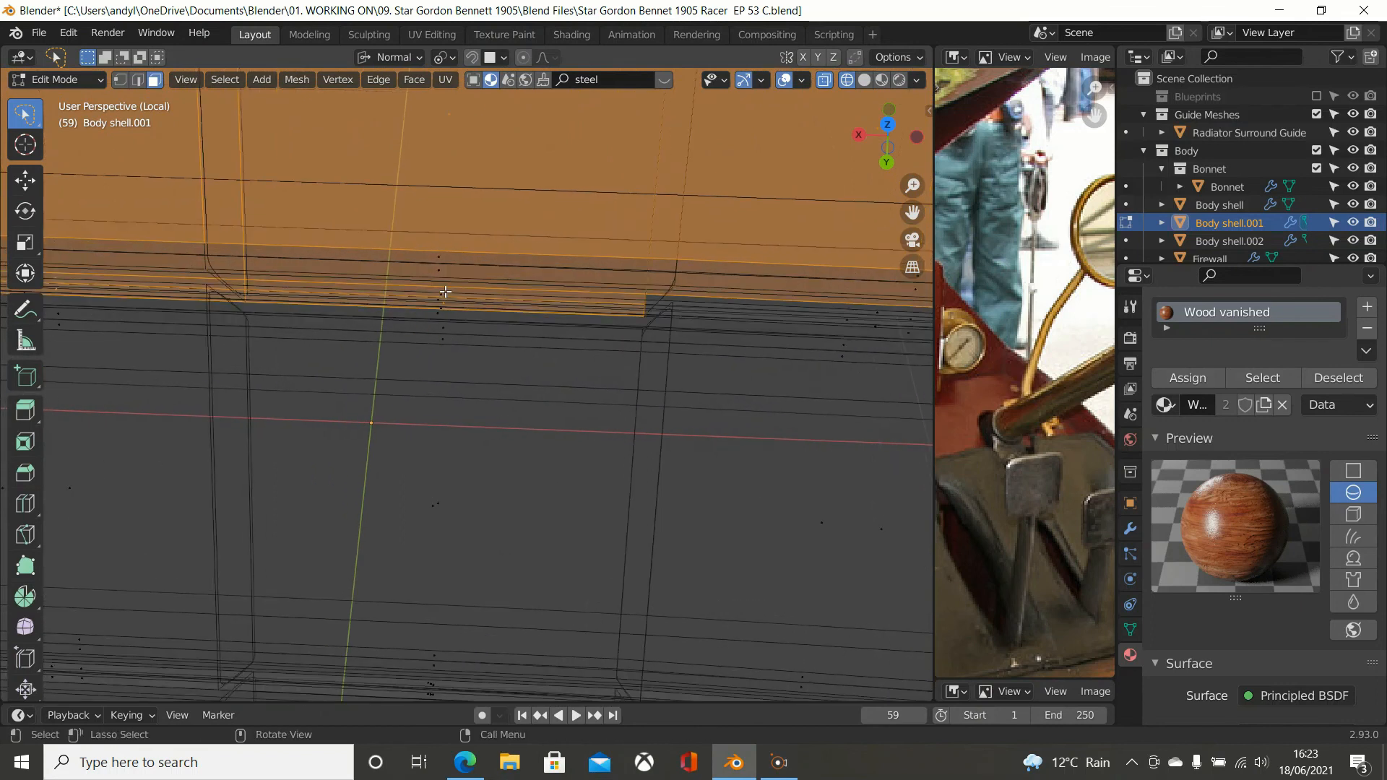
pyautogui.keyDown('alt'); pyautogui.click(444, 296); pyautogui.keyUp('alt')
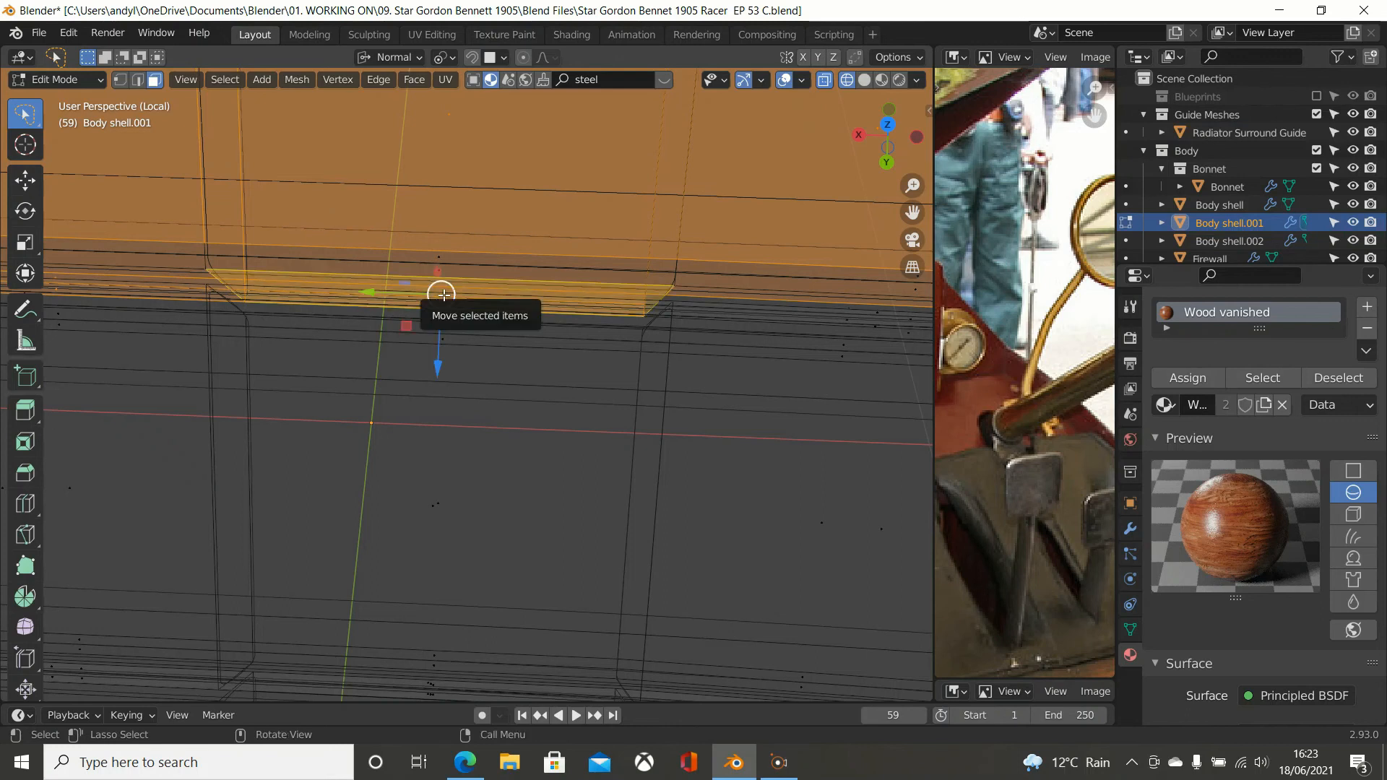
pyautogui.hotkey('ctrl', 'z')
# Step: Deselect the two leftover narrow face strips on the middle section of the selected boards' lower edge
pyautogui.moveTo(443, 295); pyautogui.dragTo(456, 232, button='middle')
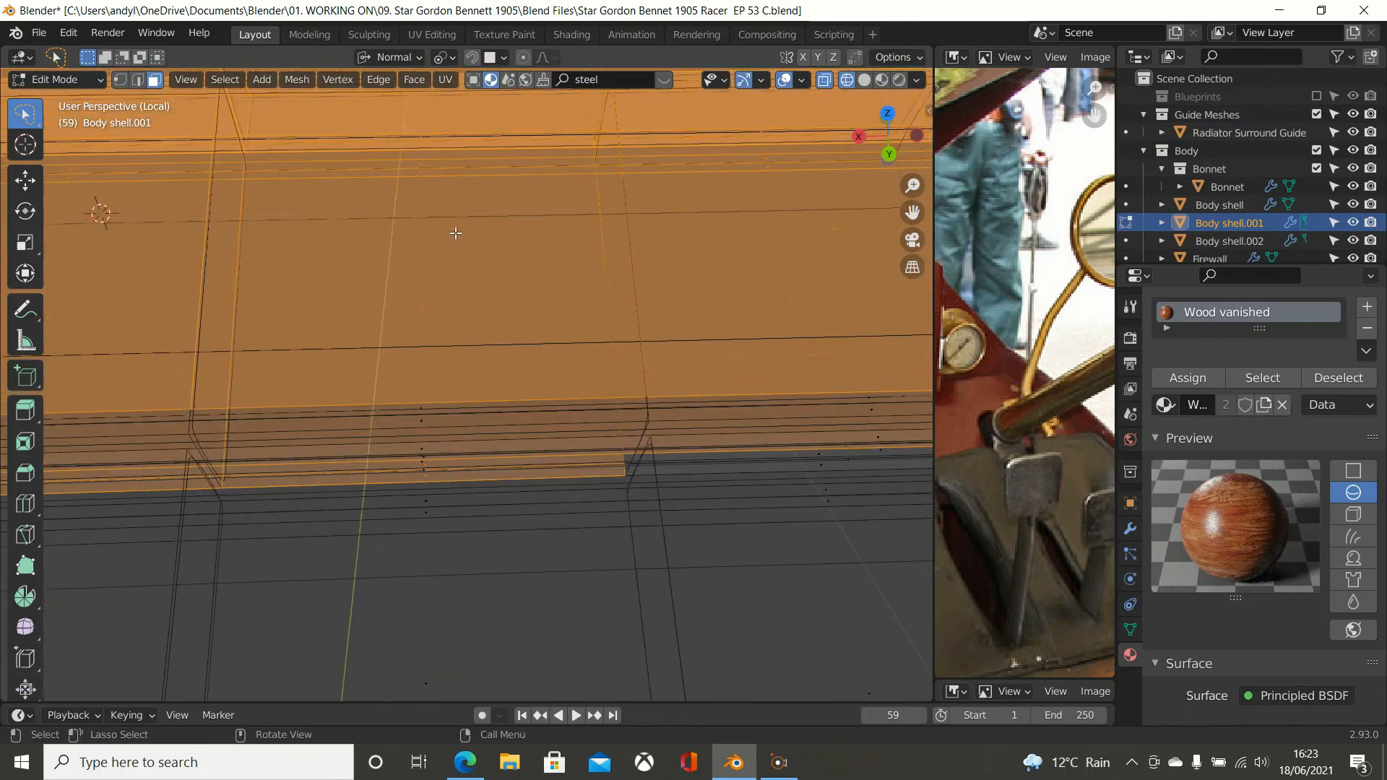
pyautogui.keyDown('shift'); pyautogui.moveTo(469, 417); pyautogui.dragTo(492, 313, button='middle'); pyautogui.keyUp('shift')
pyautogui.scroll(5, 480, 399)
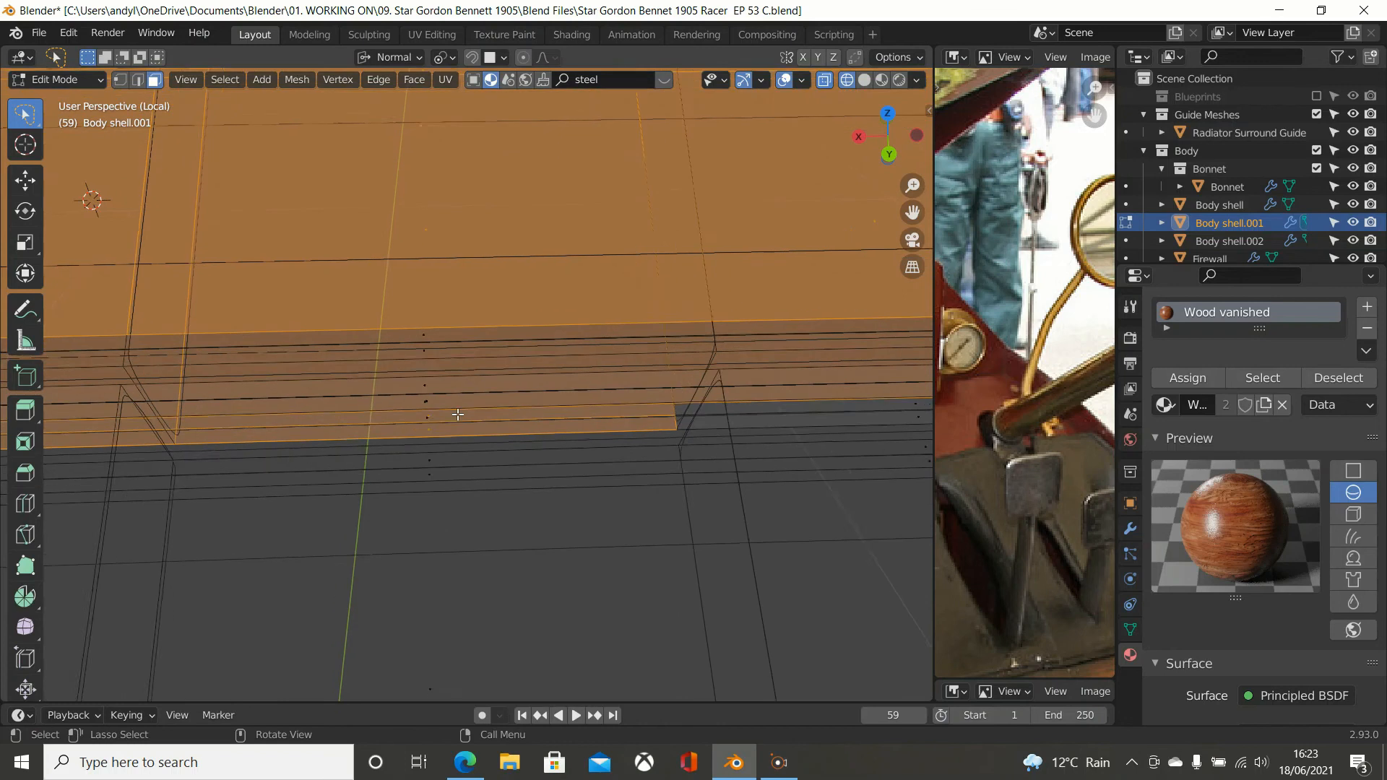
pyautogui.keyDown('alt'); pyautogui.keyDown('shift'); pyautogui.click(435, 418); pyautogui.keyUp('shift'); pyautogui.keyUp('alt')
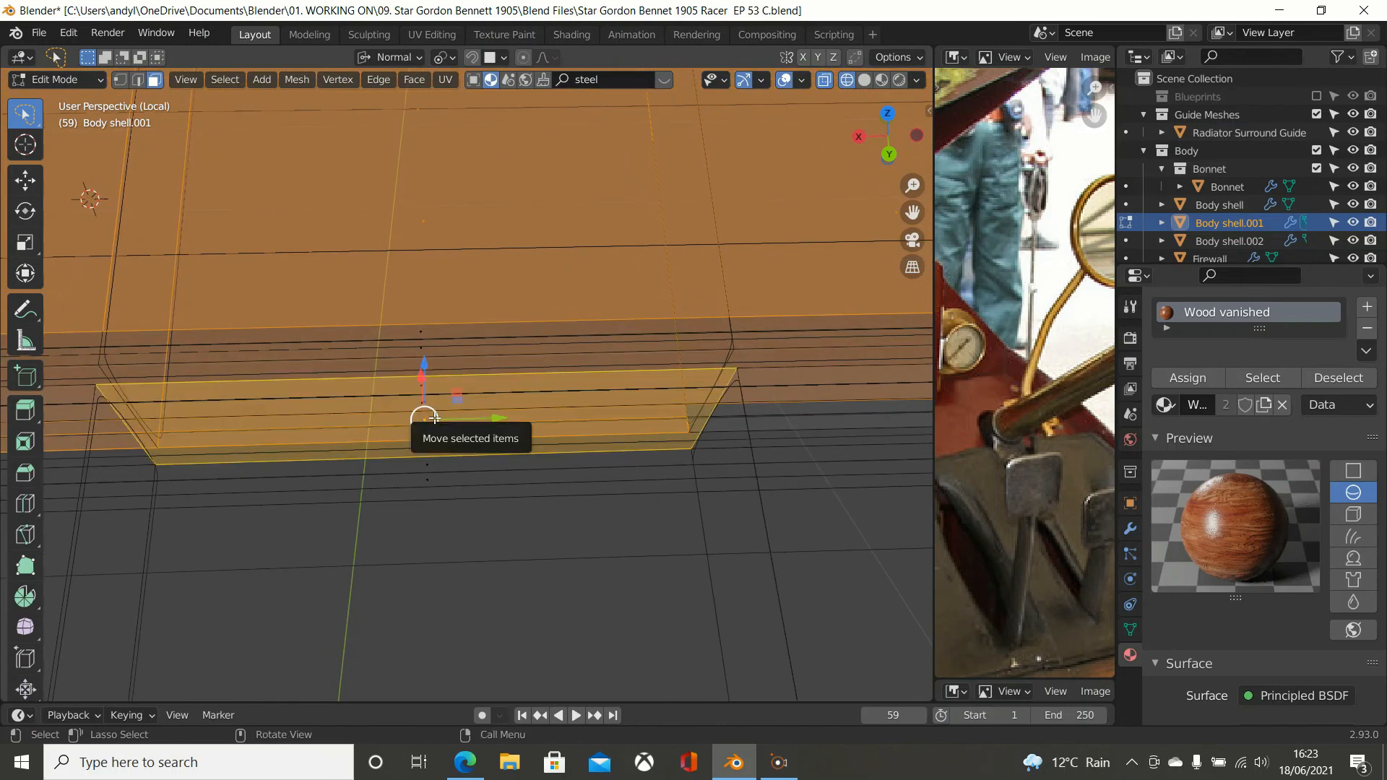
pyautogui.hotkey('ctrl', 'z')
pyautogui.scroll(3, 421, 440)
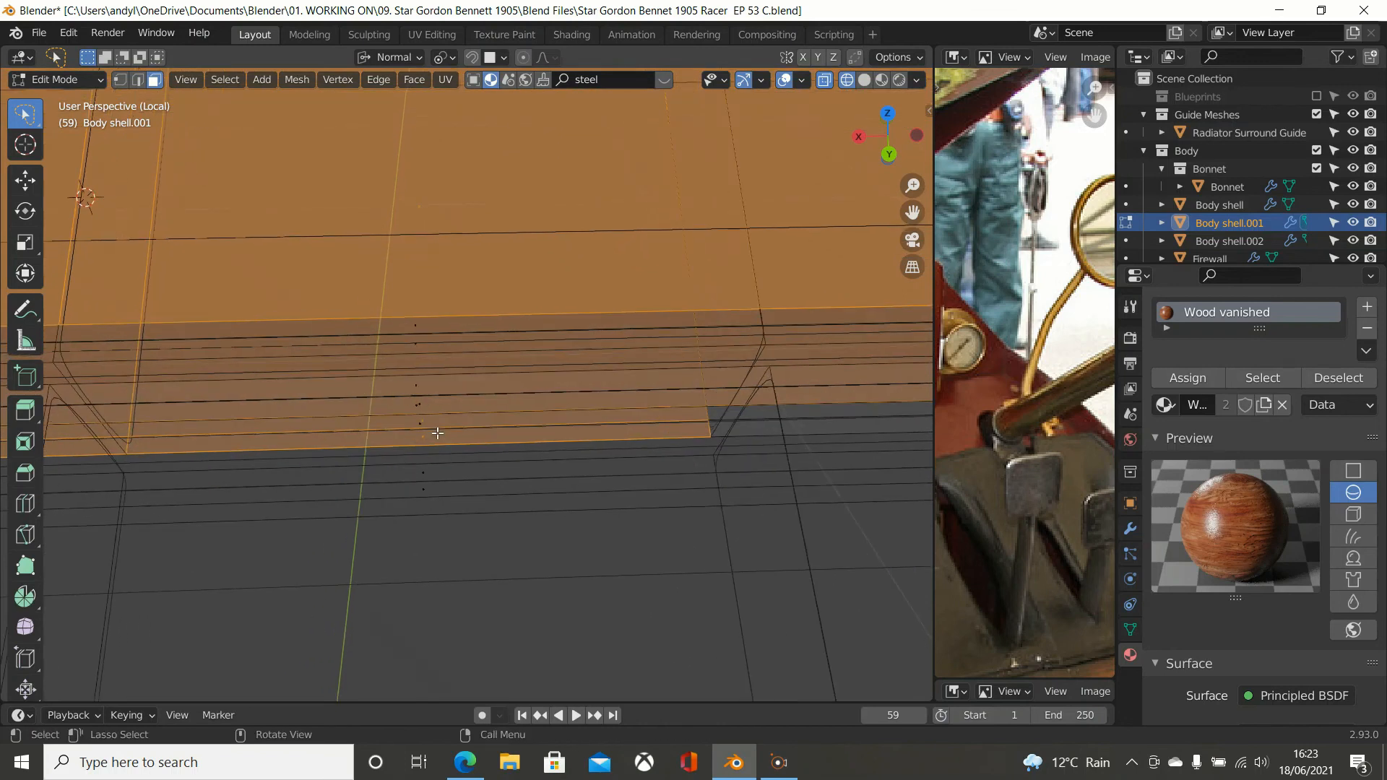
pyautogui.keyDown('shift'); pyautogui.click(421, 440); pyautogui.keyUp('shift')
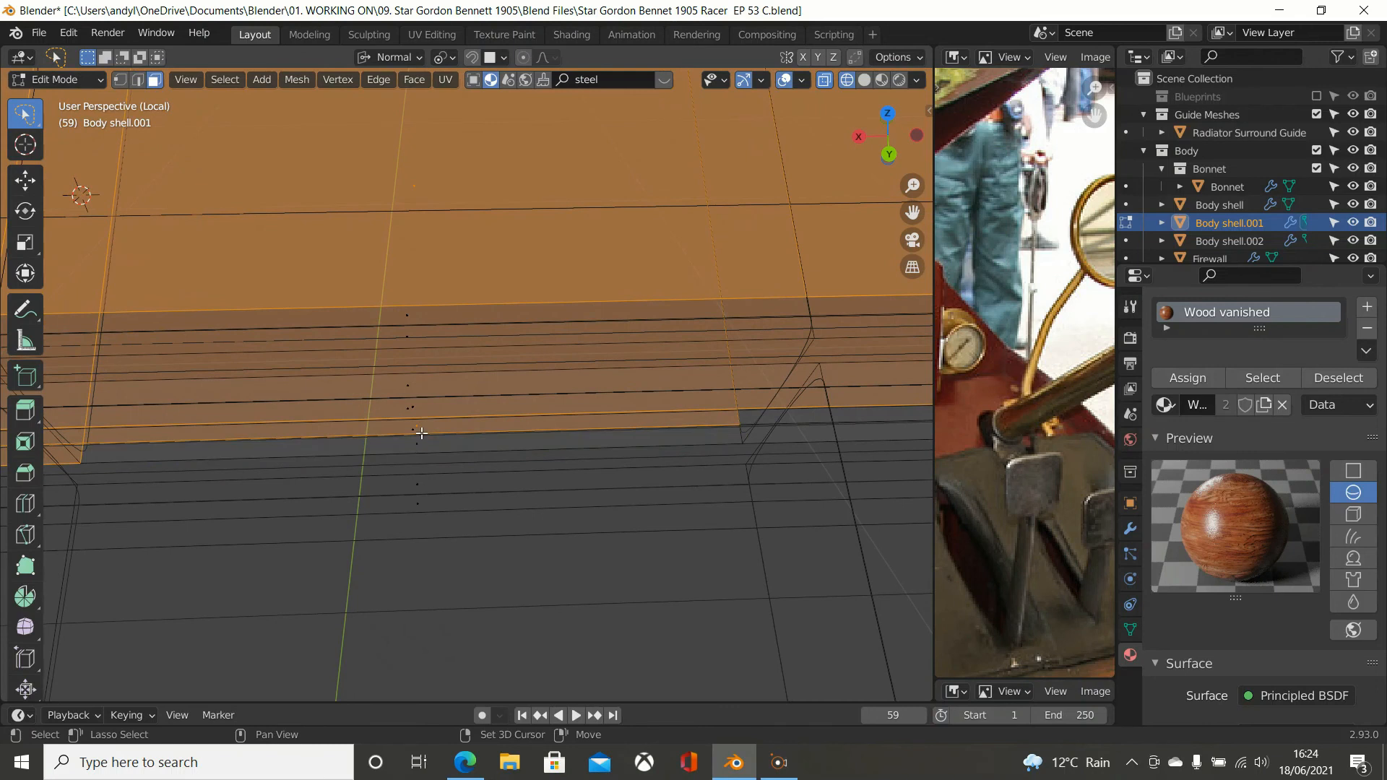
pyautogui.keyDown('shift'); pyautogui.click(422, 430); pyautogui.keyUp('shift')
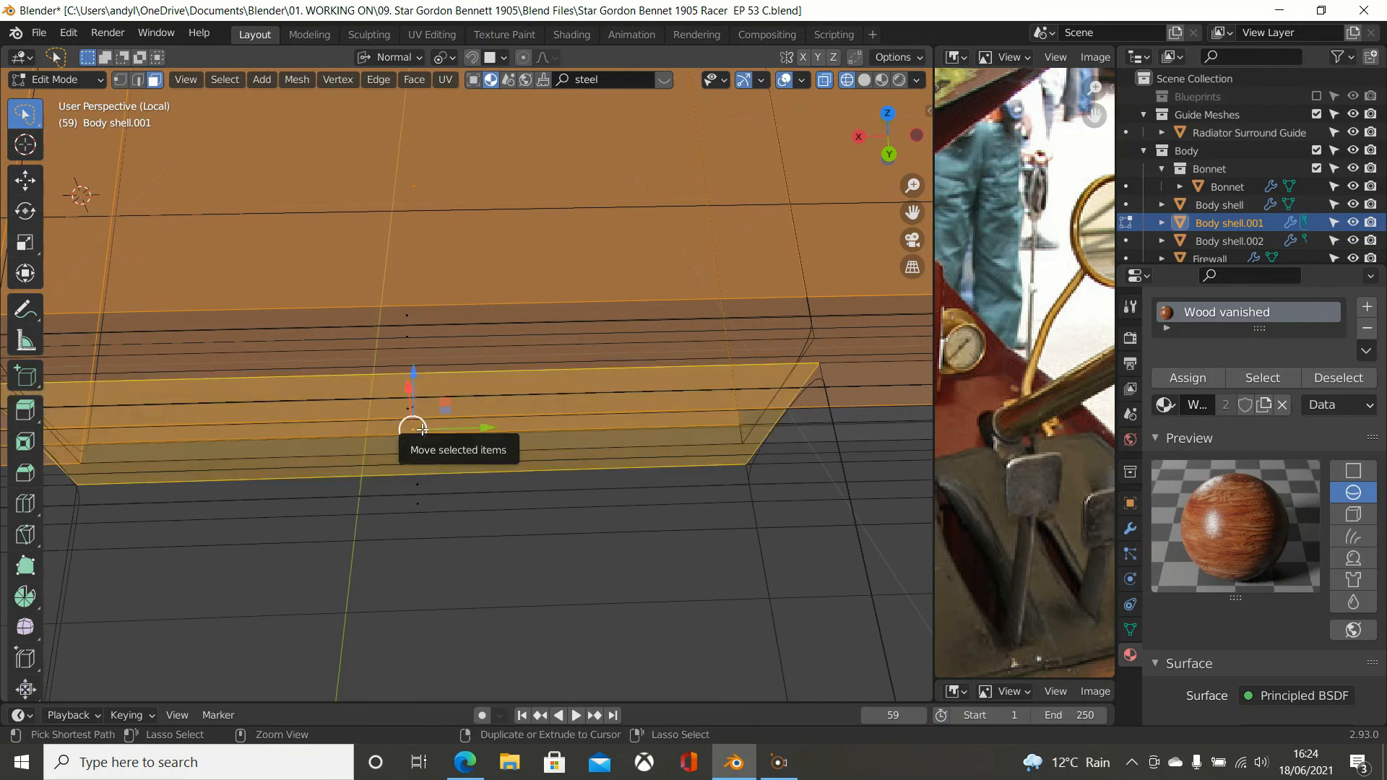
pyautogui.hotkey('ctrl', 'z')
pyautogui.keyDown('shift'); pyautogui.click(419, 427); pyautogui.keyUp('shift')
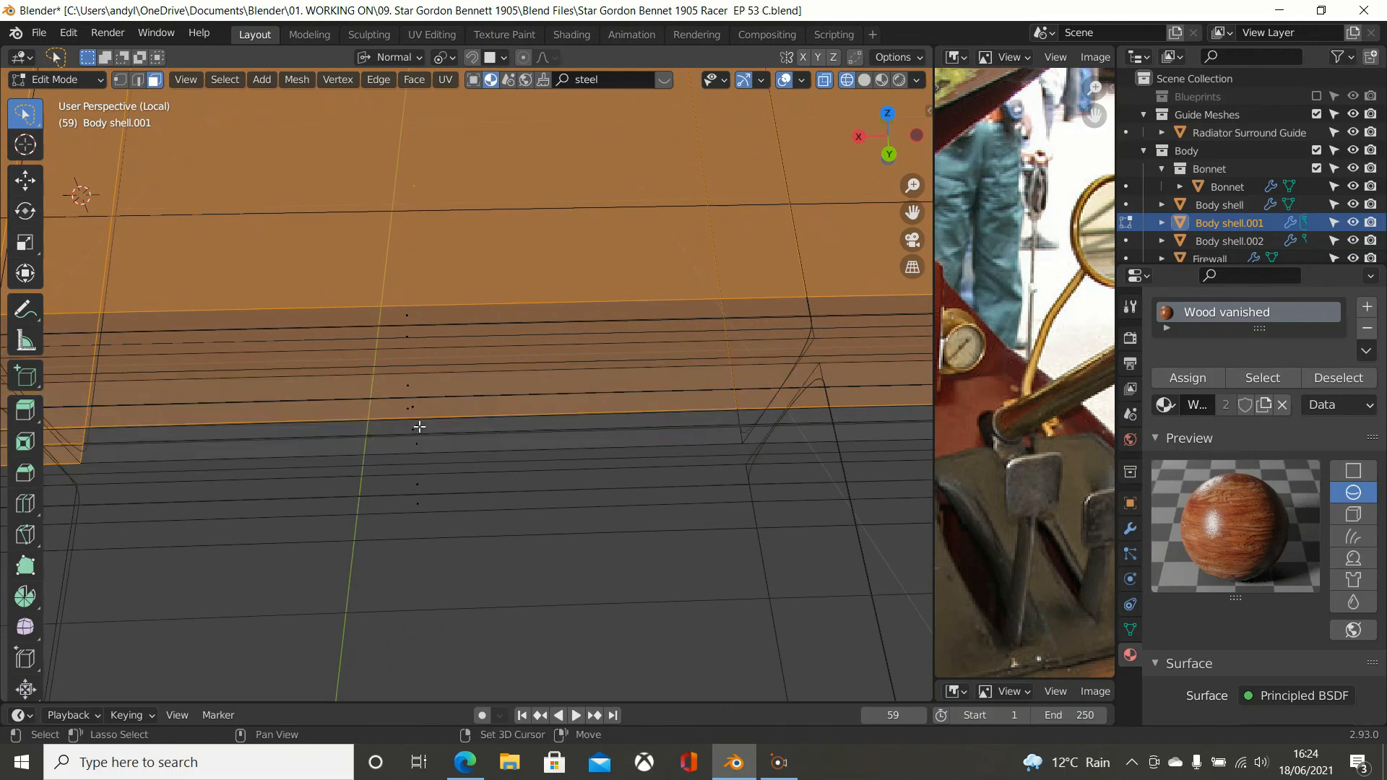
# Step: Deselect the remaining narrow face strips on the end section of the same edge, beside the selection's corner
pyautogui.scroll(-4, 229, 418)
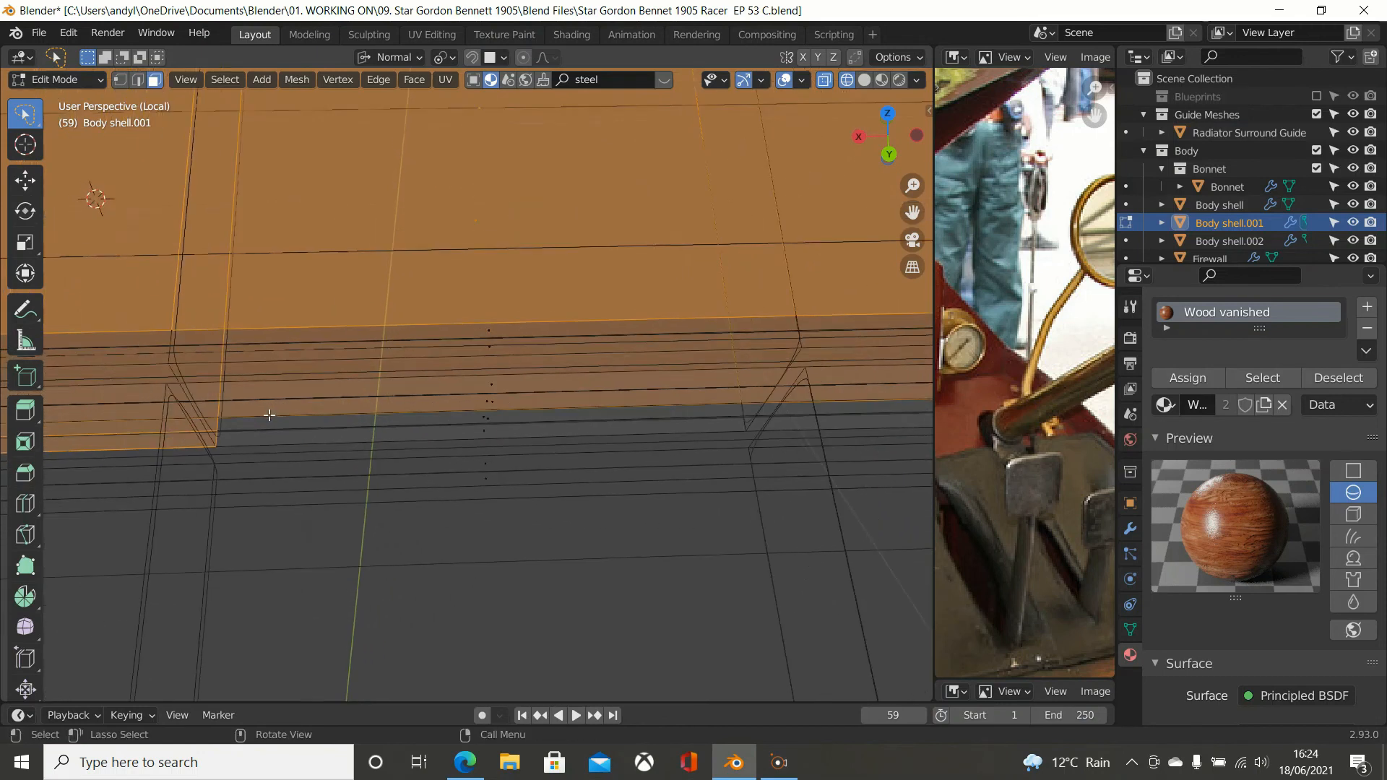
pyautogui.scroll(-3, 209, 418)
pyautogui.moveTo(210, 418); pyautogui.dragTo(301, 425, button='middle')
pyautogui.moveTo(158, 482); pyautogui.dragTo(482, 328, button='middle')
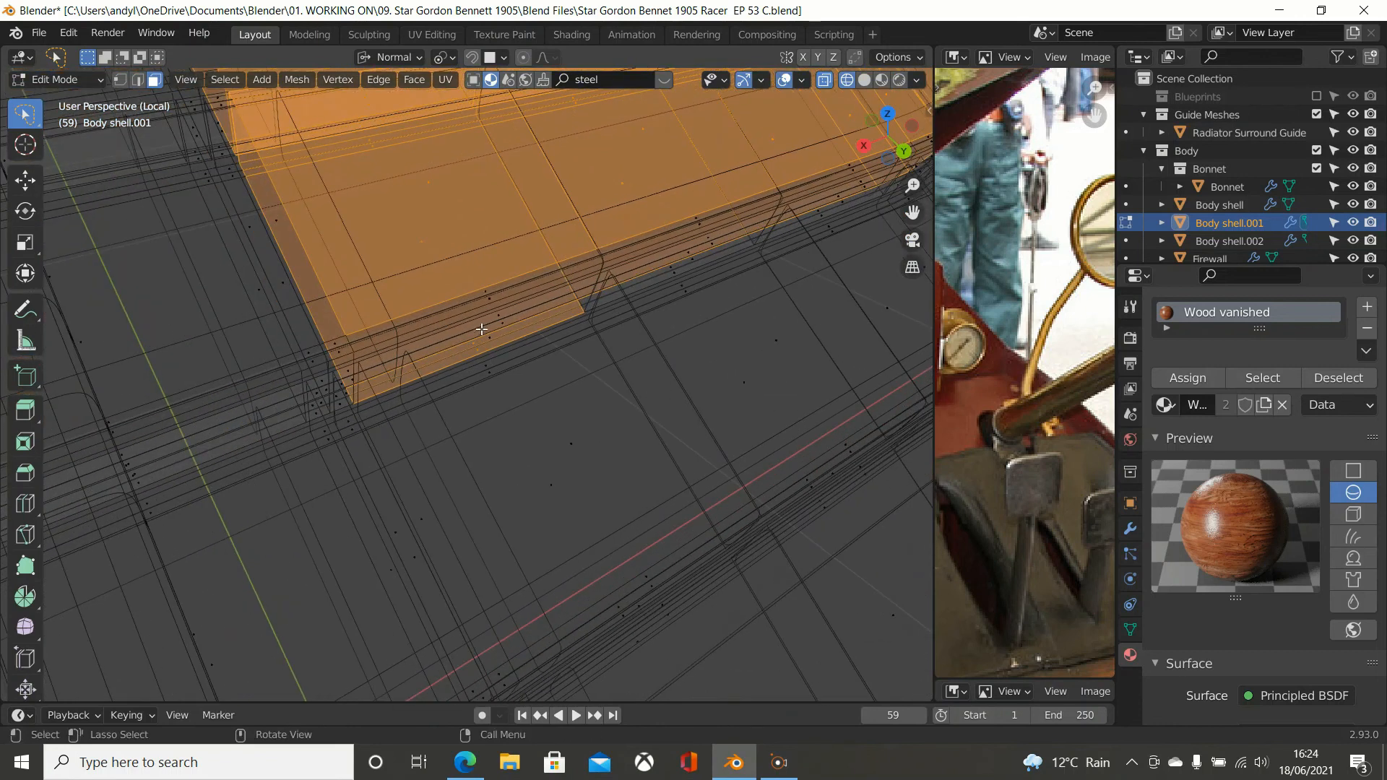
pyautogui.scroll(2, 482, 328)
pyautogui.scroll(2, 470, 329)
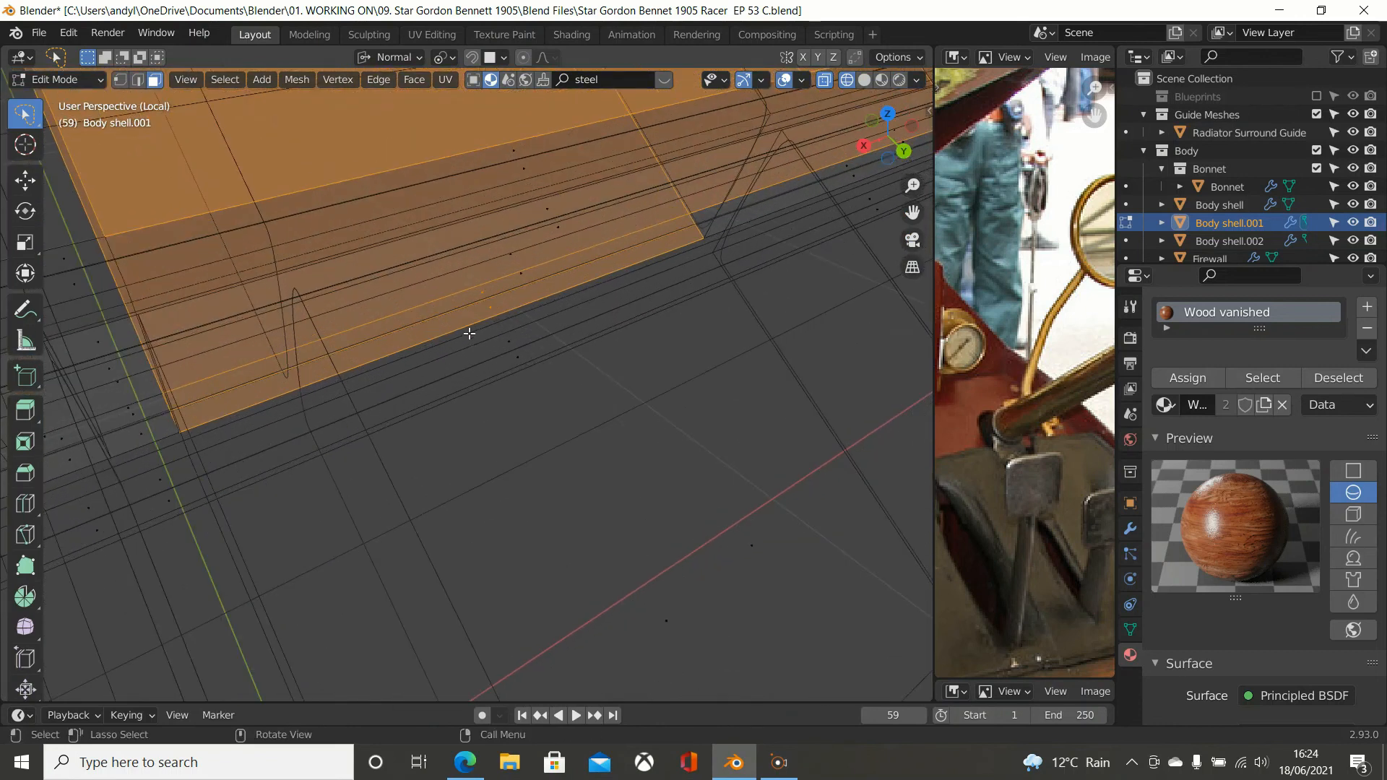
pyautogui.keyDown('alt'); pyautogui.keyDown('shift'); pyautogui.click(480, 296); pyautogui.keyUp('shift'); pyautogui.keyUp('alt')
pyautogui.keyDown('shift'); pyautogui.click(498, 307); pyautogui.keyUp('shift')
pyautogui.scroll(-7, 499, 316)
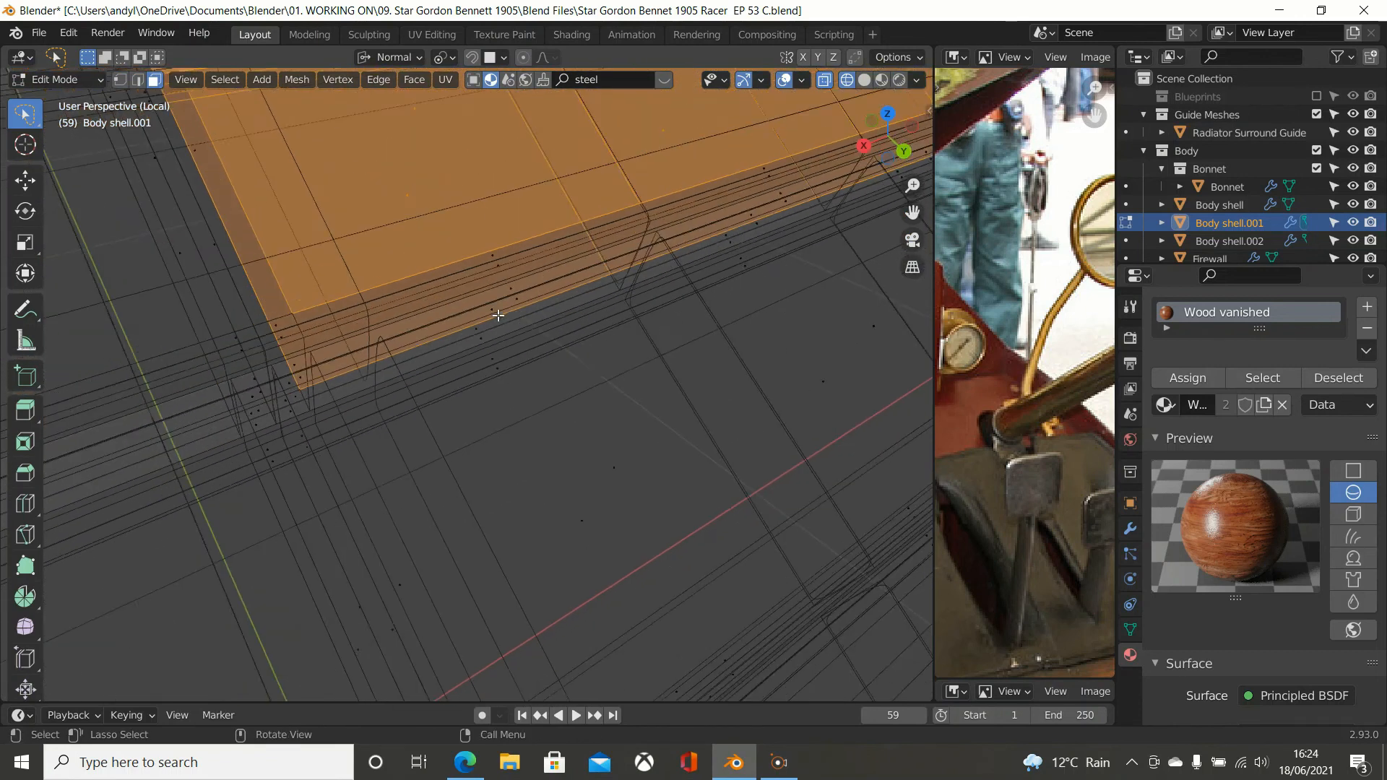
# Step: Delete the selected floorboard faces that the floor plate covers
pyautogui.moveTo(390, 396); pyautogui.dragTo(180, 356, button='middle')
pyautogui.scroll(-3, 194, 359)
pyautogui.scroll(-3, 193, 359)
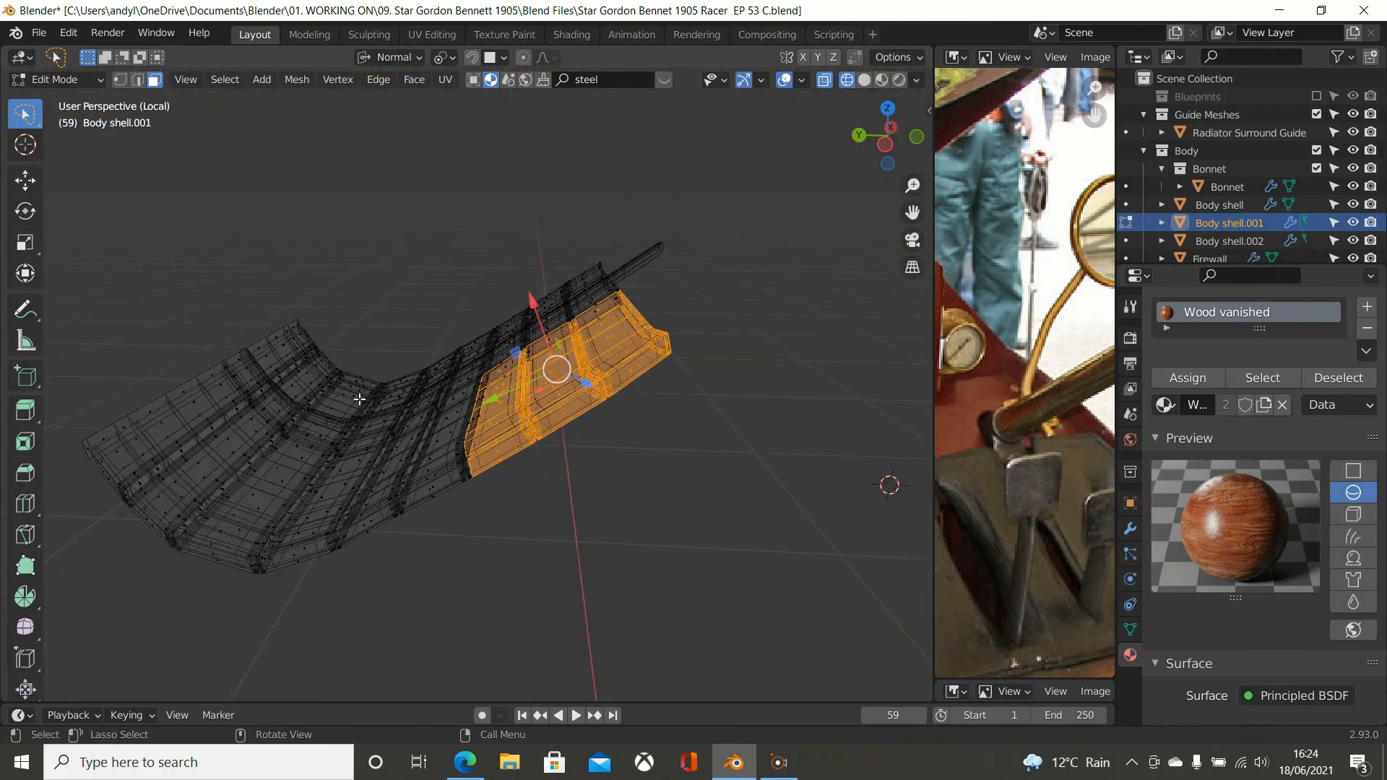
pyautogui.press('x')
pyautogui.click(516, 523)
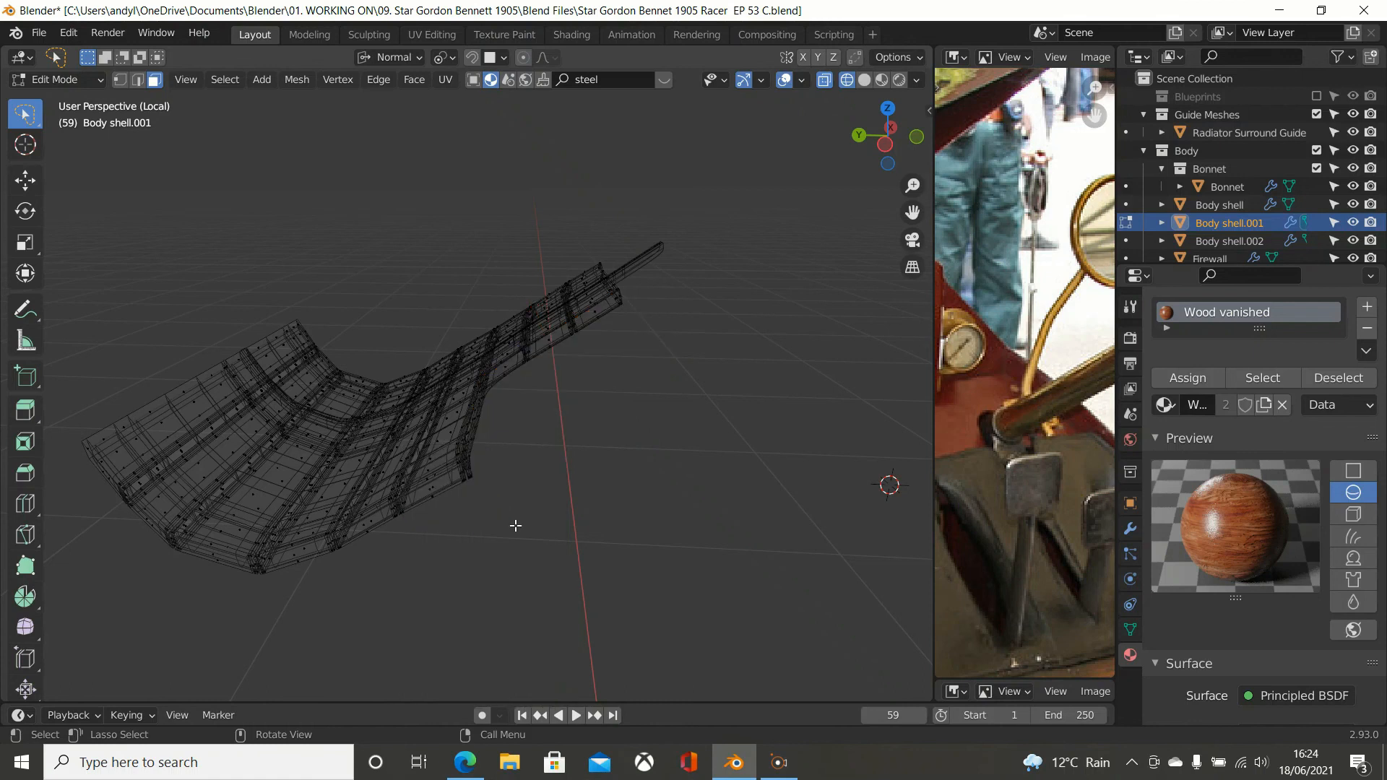
# Step: Switch the viewport out of wireframe shading and leave local view to show the whole car again
pyautogui.moveTo(517, 517); pyautogui.dragTo(688, 544, button='middle')
pyautogui.press('z')
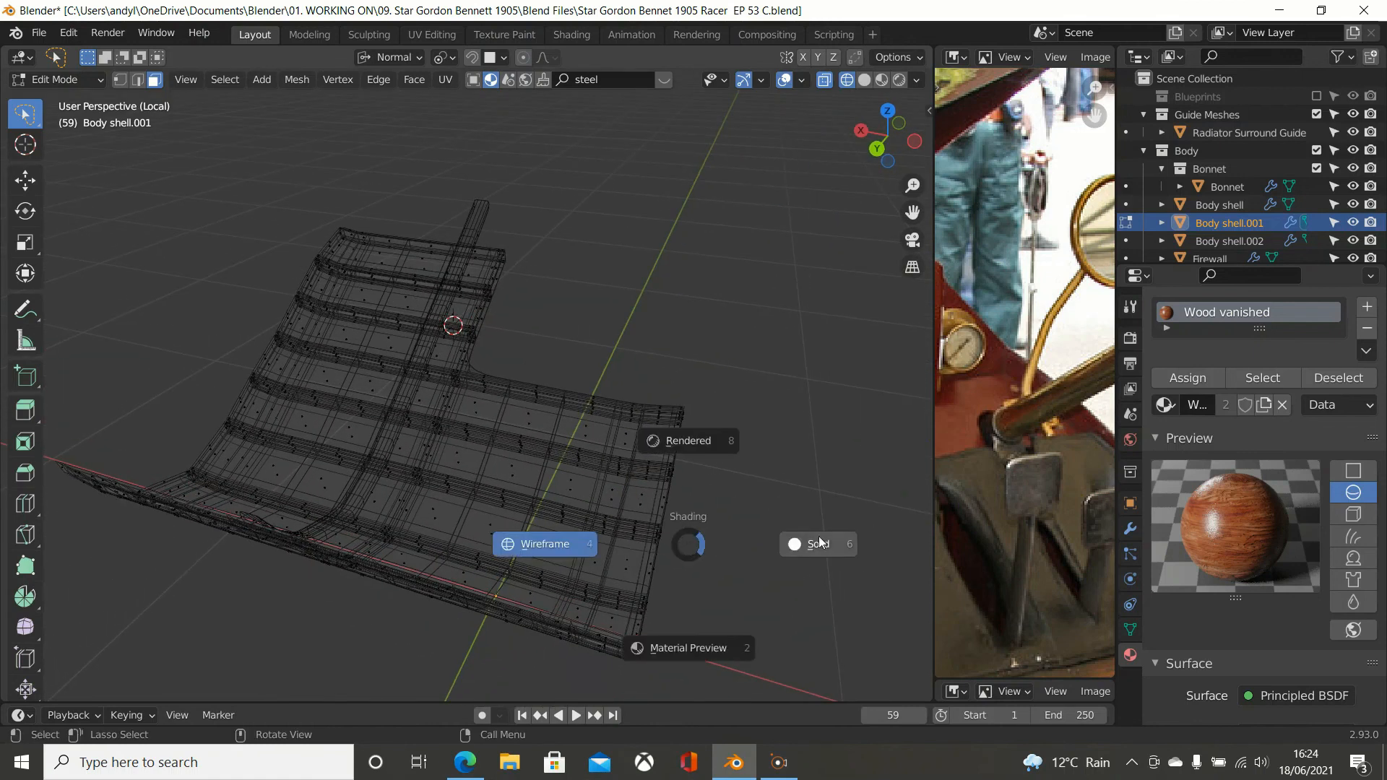
pyautogui.click(793, 548)
pyautogui.moveTo(683, 523); pyautogui.dragTo(546, 503, button='middle')
pyautogui.press('KP_Divide')
# Step: Save the current Blender file
pyautogui.scroll(2, 443, 464)
pyautogui.moveTo(457, 468); pyautogui.dragTo(510, 458, button='middle')
pyautogui.scroll(-2, 523, 461)
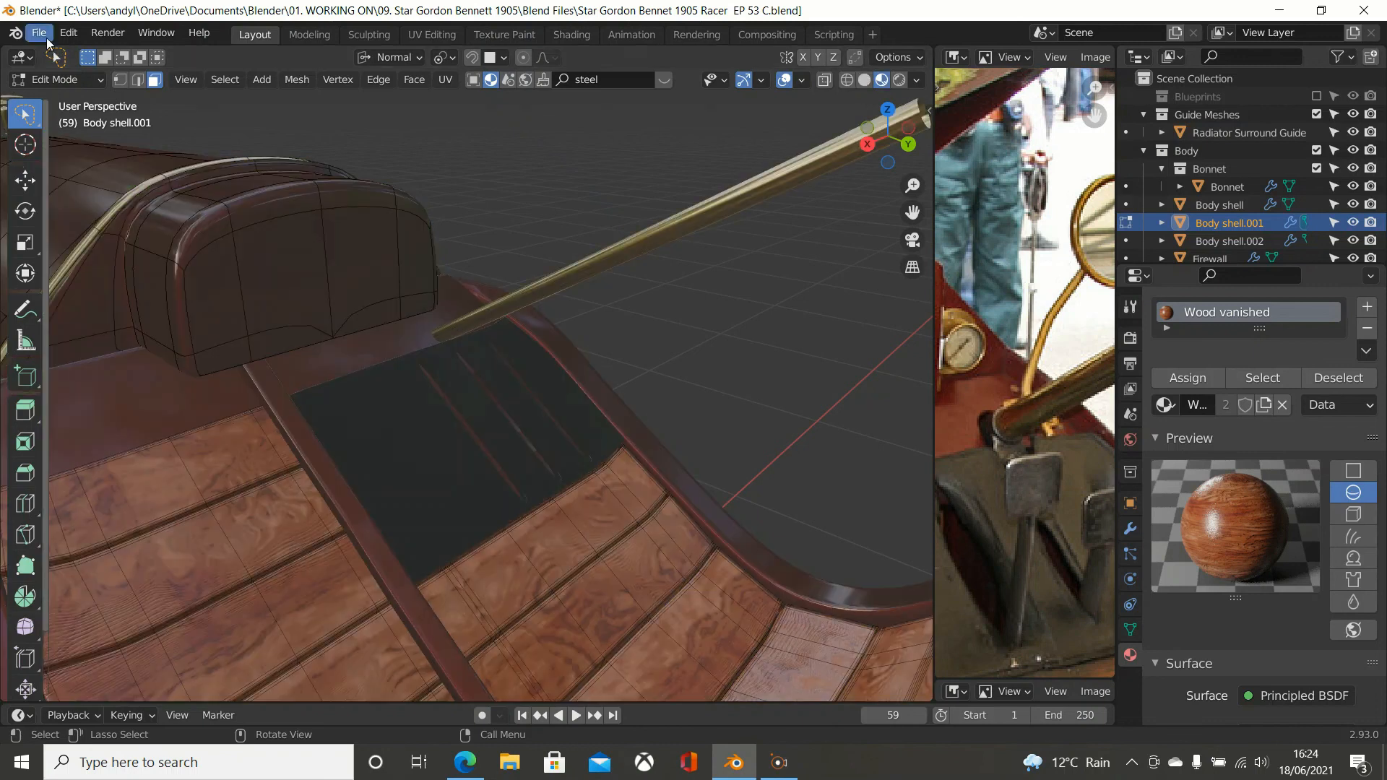
pyautogui.click(46, 38)
pyautogui.click(61, 151)
# Step: Examine the floor plate, its slots, the trimmed floorboards and the steering column from several angles
pyautogui.moveTo(239, 239); pyautogui.dragTo(368, 375, button='middle')
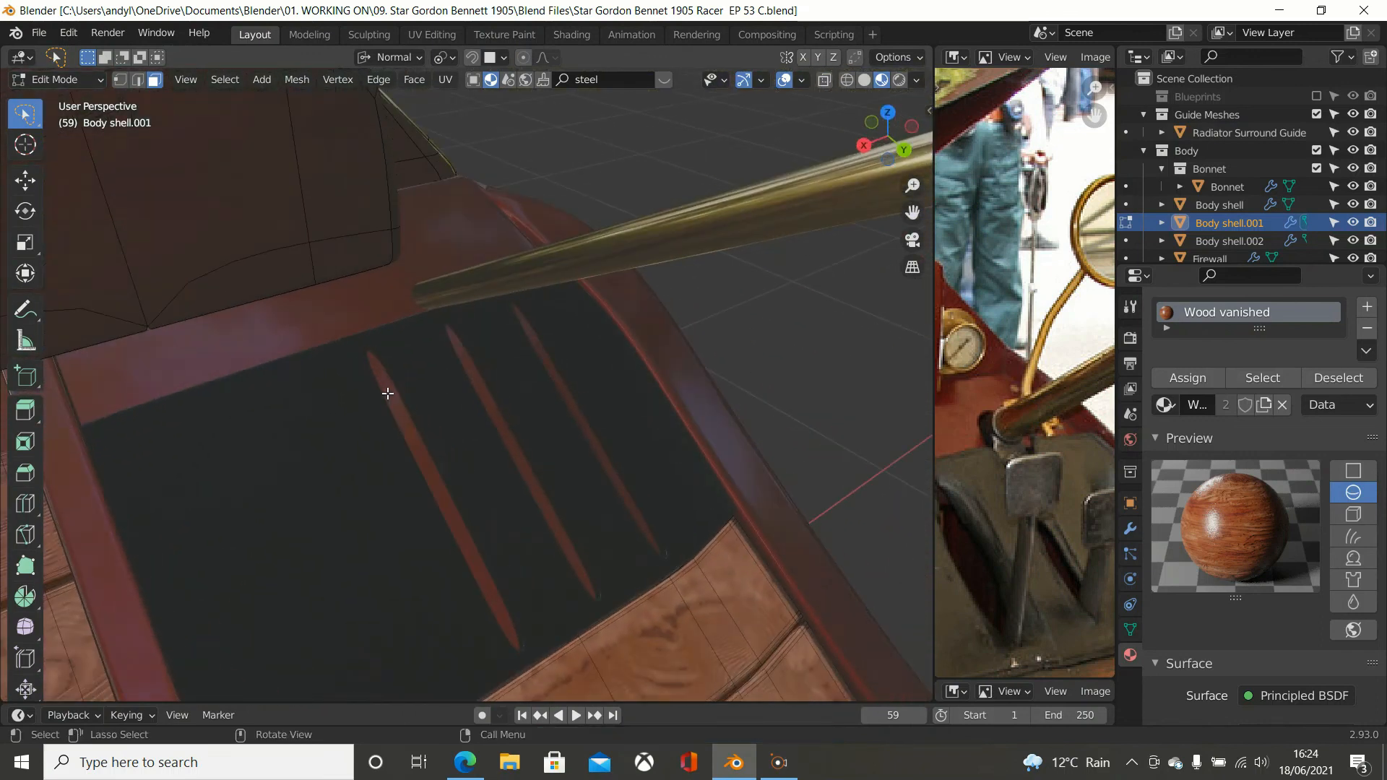
pyautogui.moveTo(412, 394); pyautogui.dragTo(609, 338, button='middle')
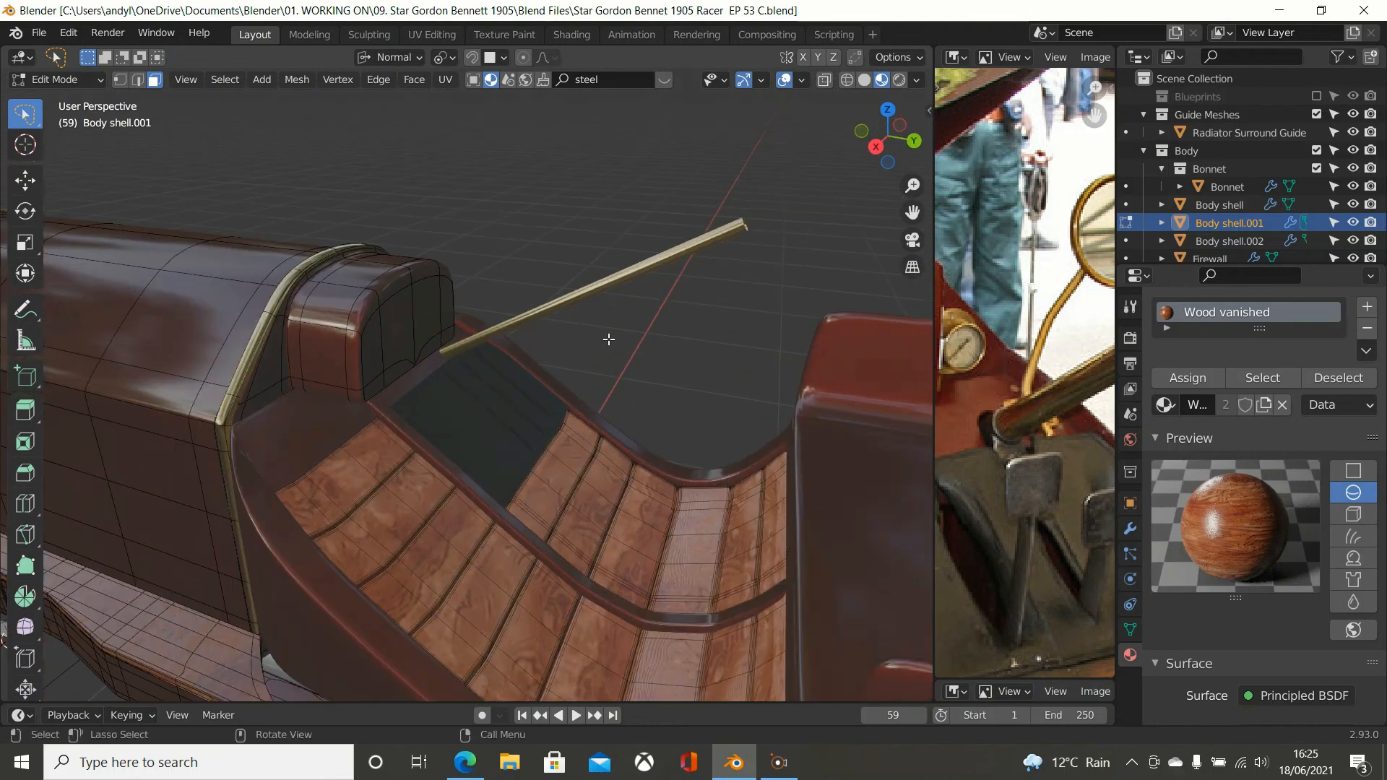
pyautogui.moveTo(519, 405); pyautogui.dragTo(508, 399, button='middle')
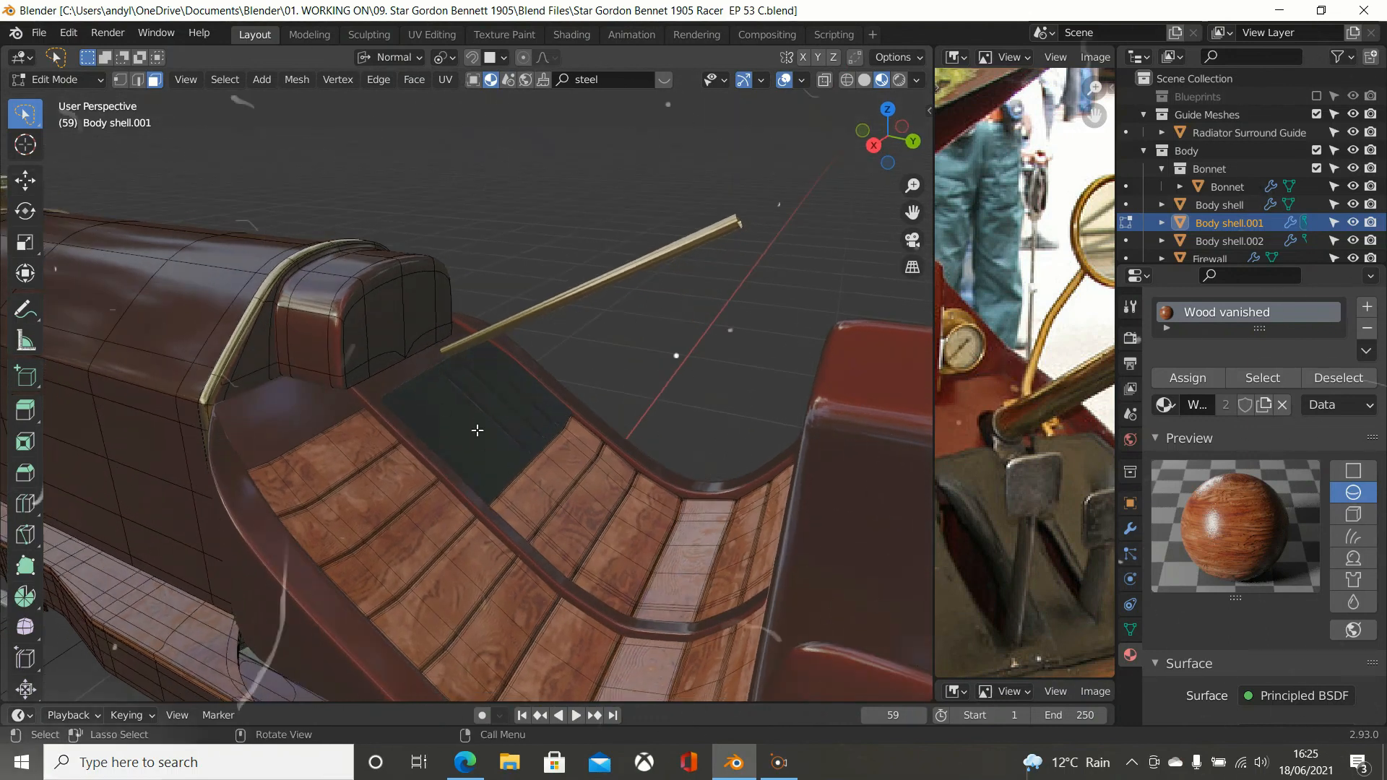
pyautogui.scroll(-5, 476, 430)
pyautogui.moveTo(484, 412); pyautogui.dragTo(281, 503, button='middle')
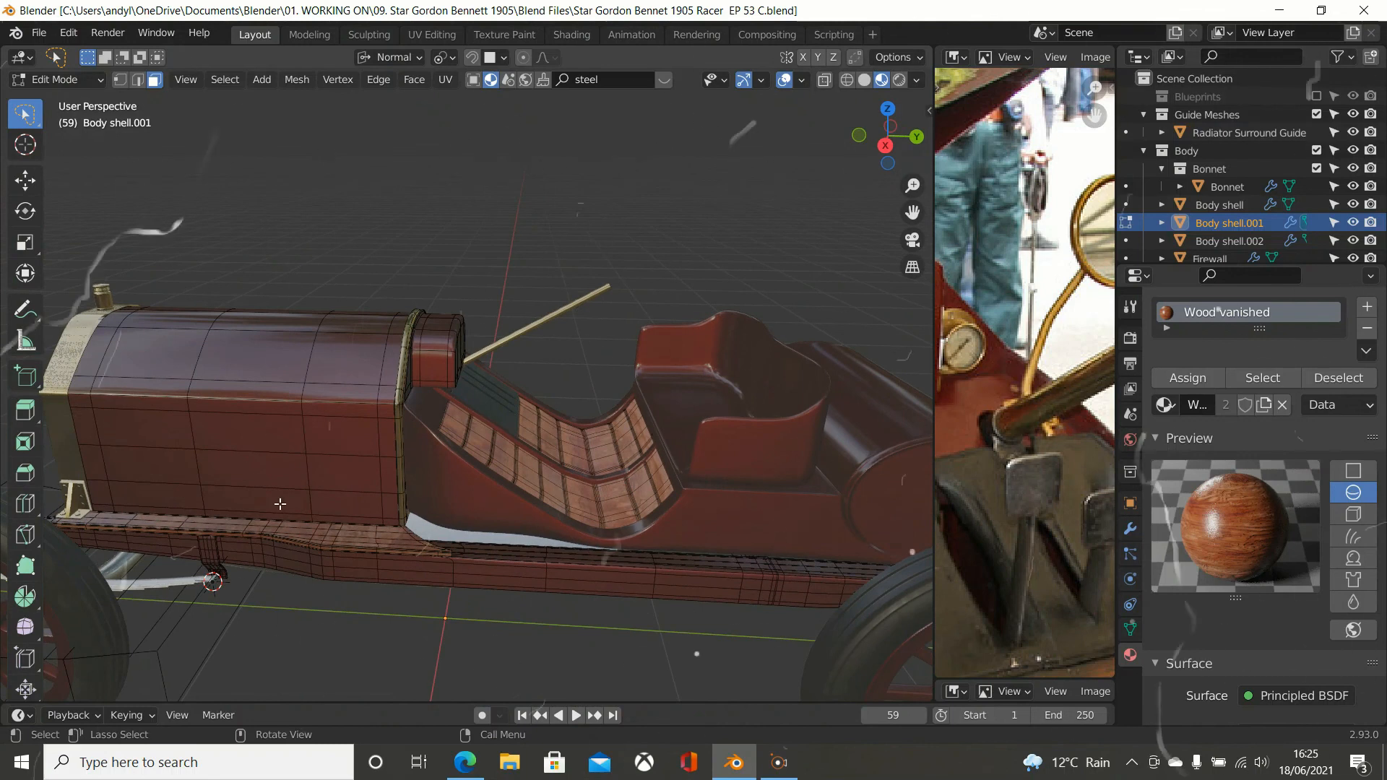
pyautogui.scroll(3, 281, 504)
pyautogui.scroll(-4, 280, 503)
pyautogui.moveTo(280, 503); pyautogui.dragTo(205, 499, button='middle')
pyautogui.scroll(5, 202, 498)
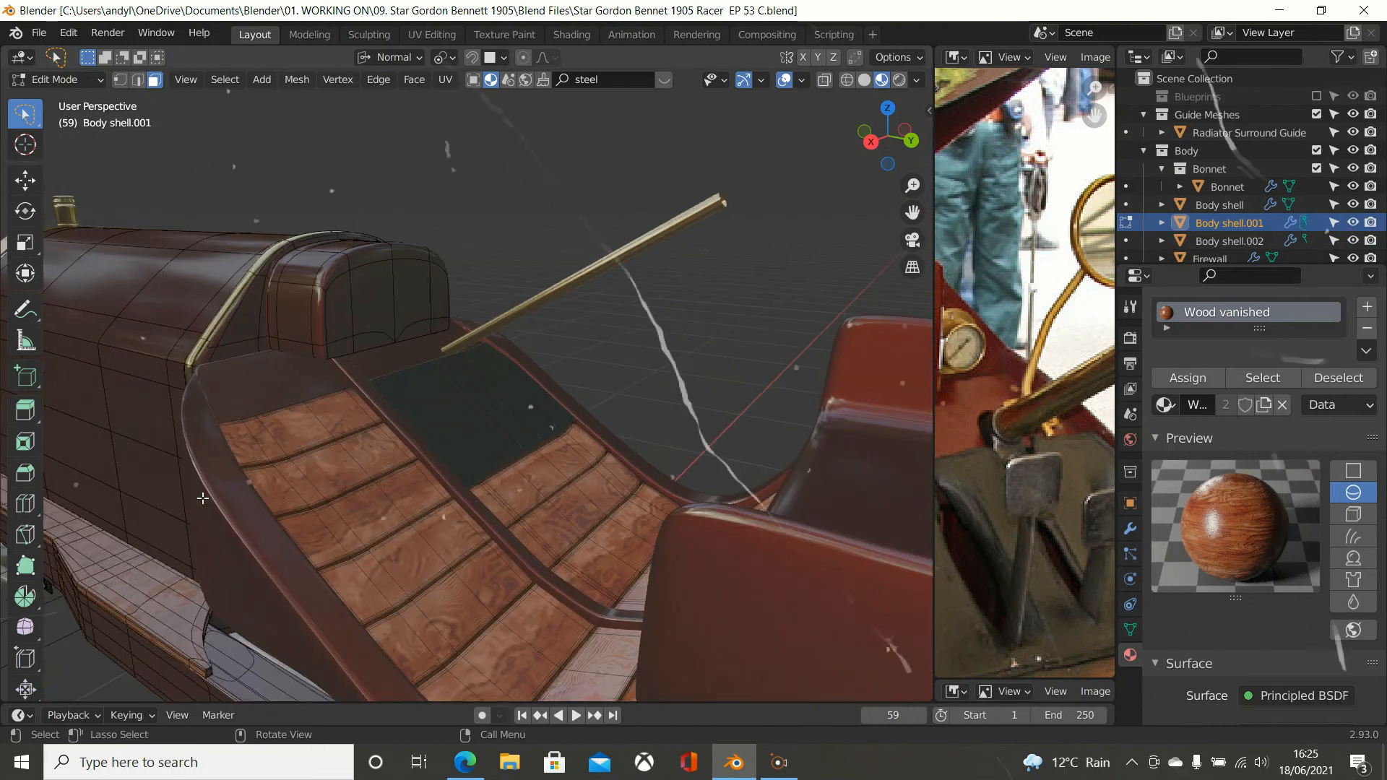
pyautogui.keyDown('shift'); pyautogui.moveTo(221, 528); pyautogui.dragTo(249, 506, button='middle'); pyautogui.keyUp('shift')
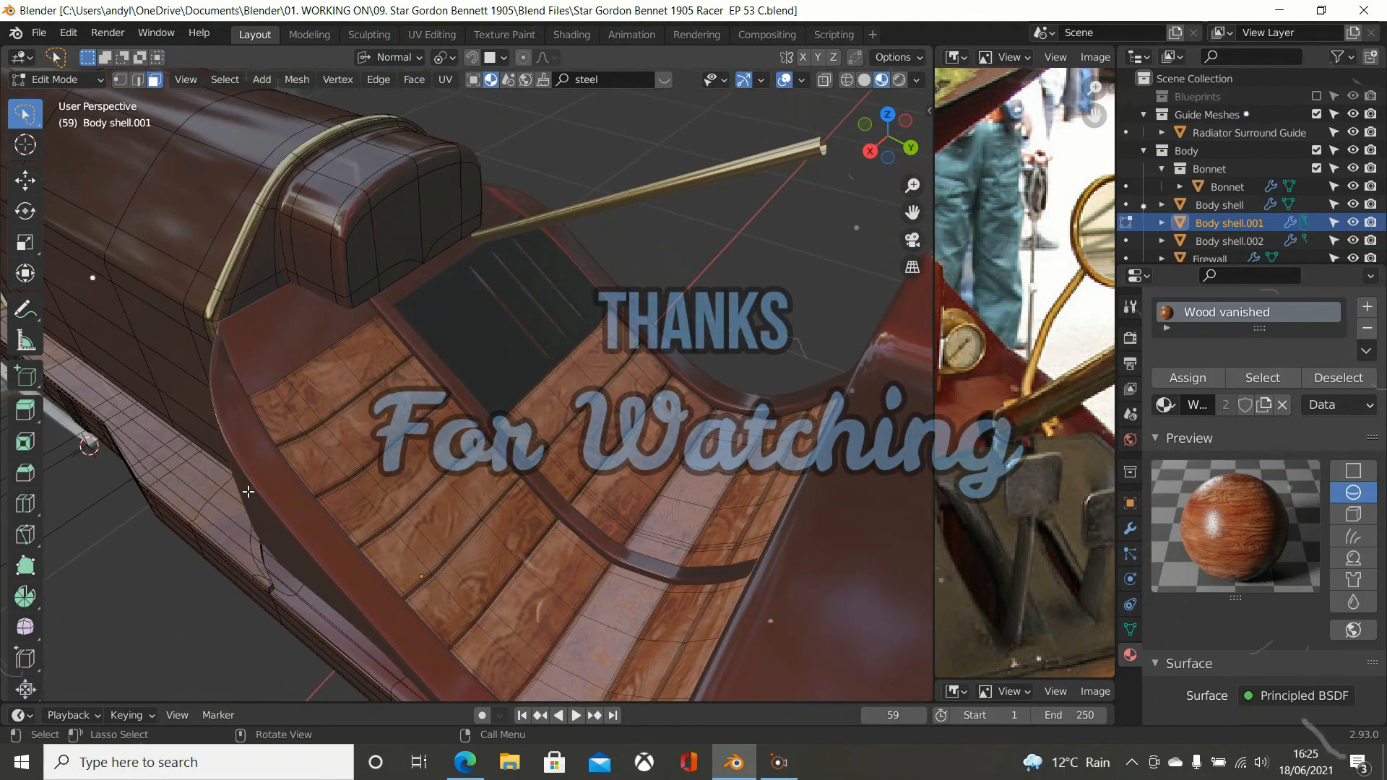